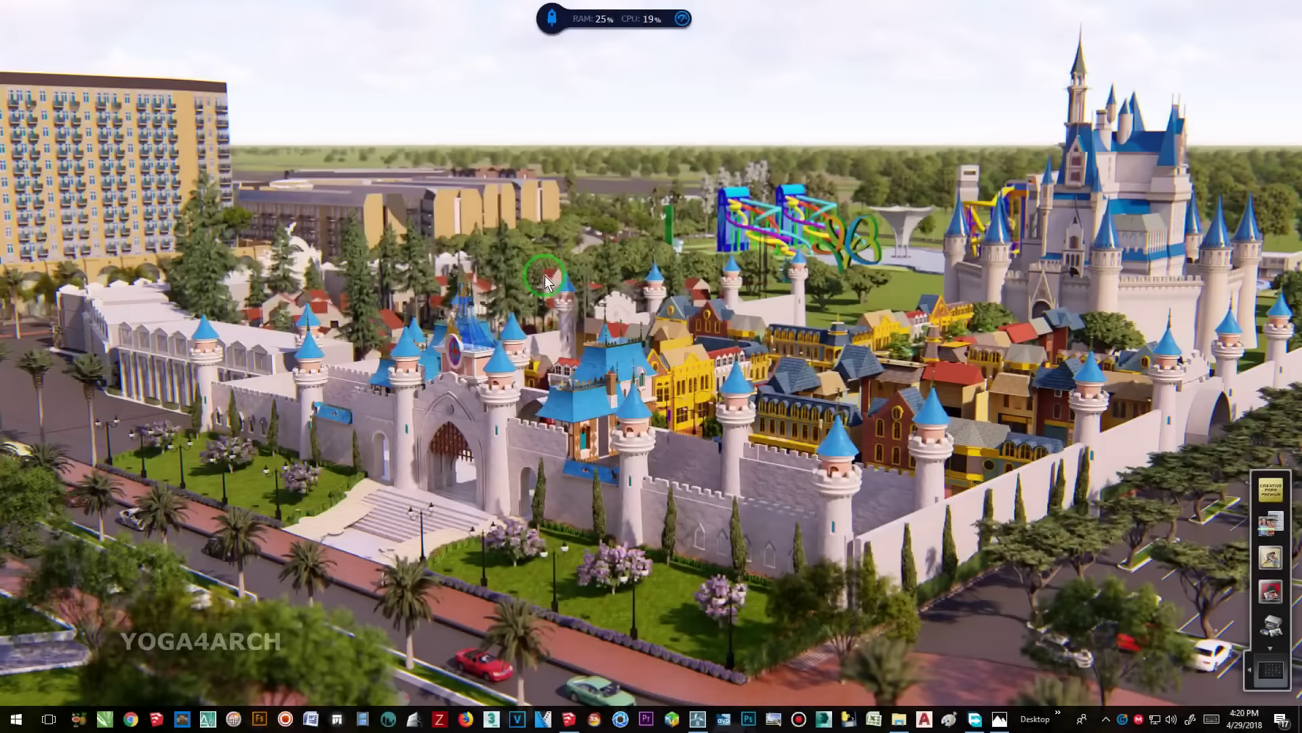
- Refresh the desktop, review the reference kitchen render in Photos, then bring up the SketchUp model
right_click(555, 273)
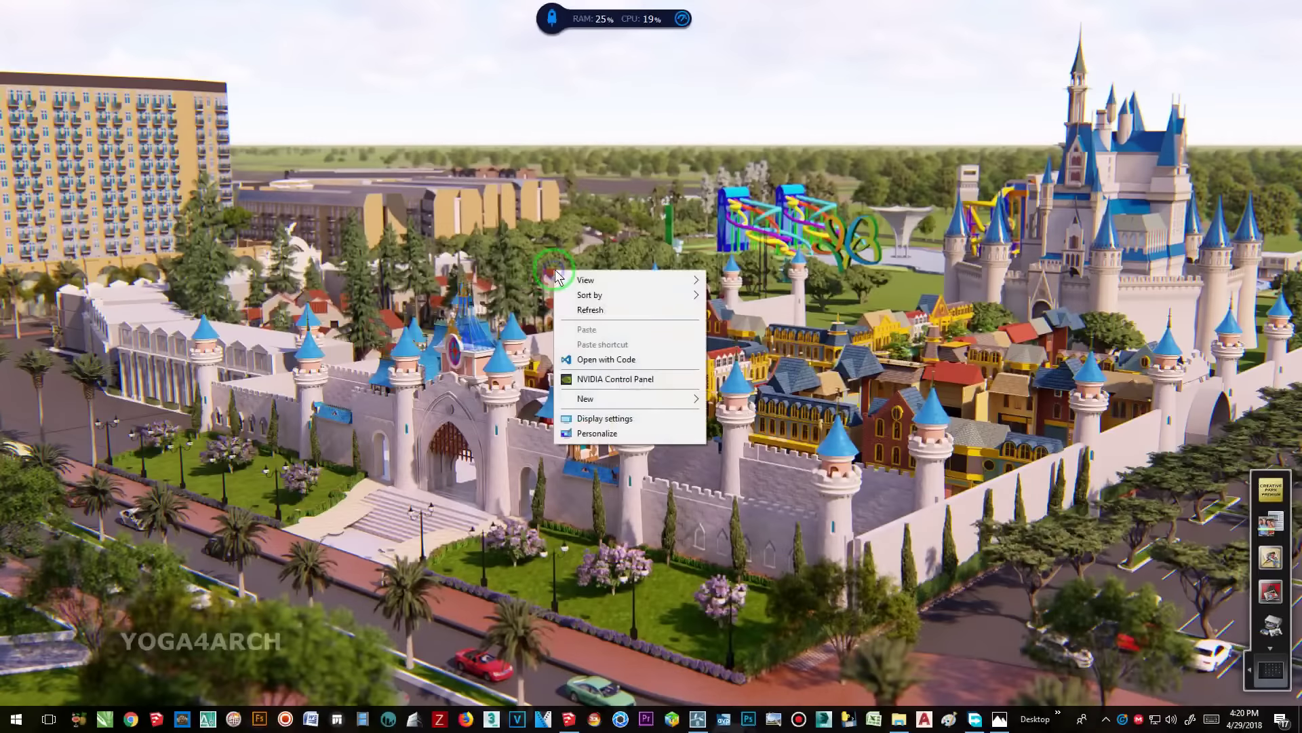
left_click(608, 318)
left_click(999, 718)
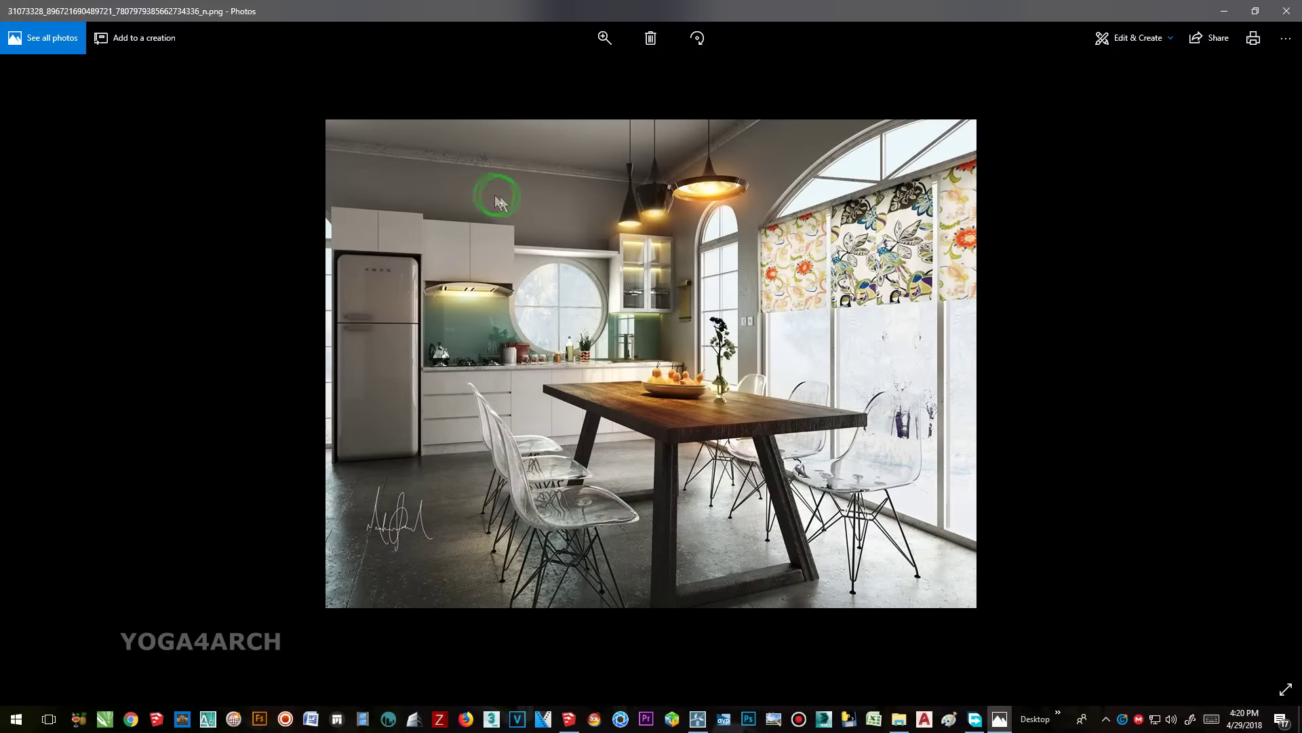
left_click(1229, 12)
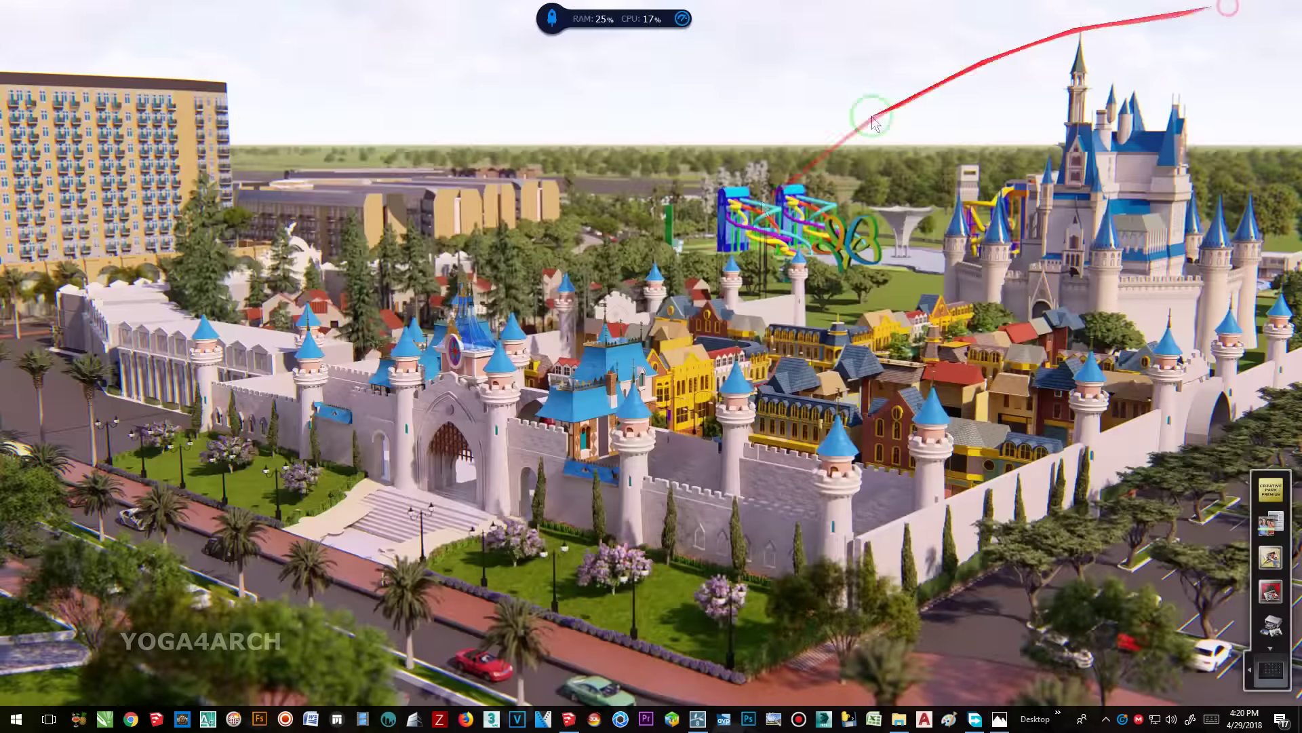
left_click(568, 718)
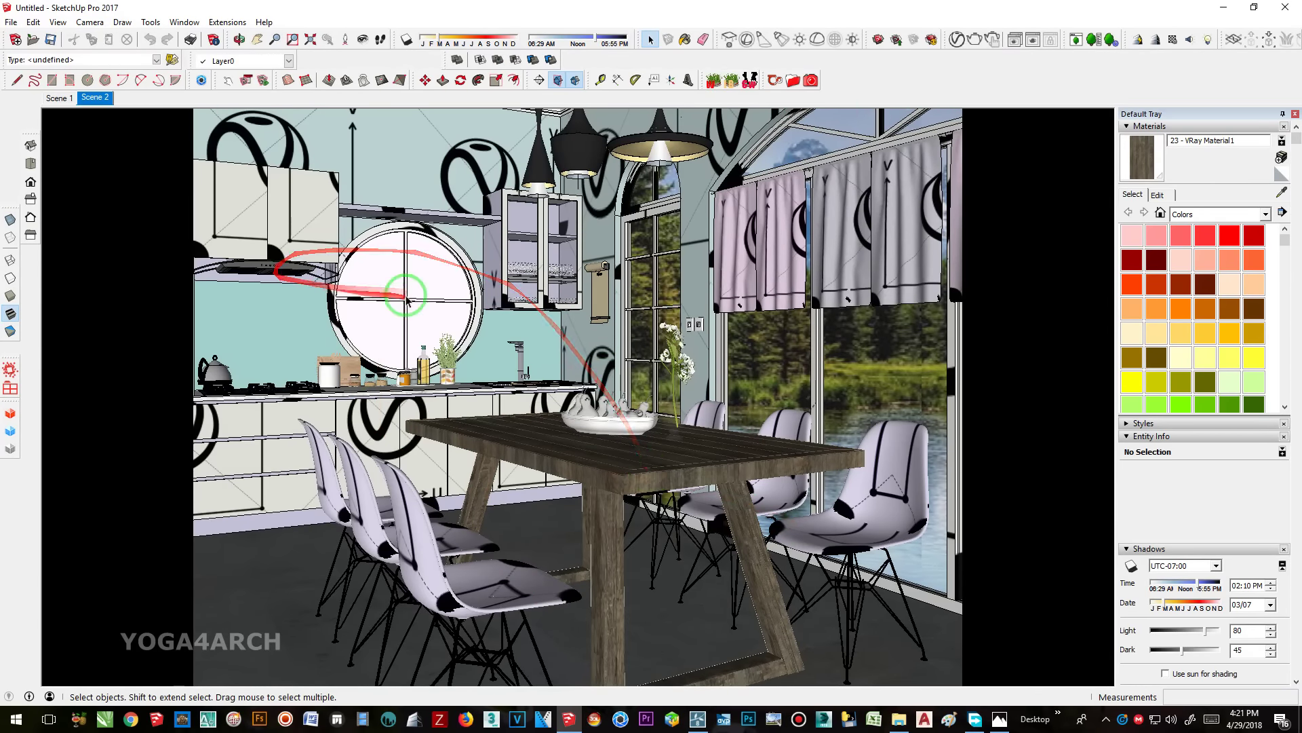
- Save the model as 'lumion dining room' in SketchUp Version 2013 format
left_click(12, 21)
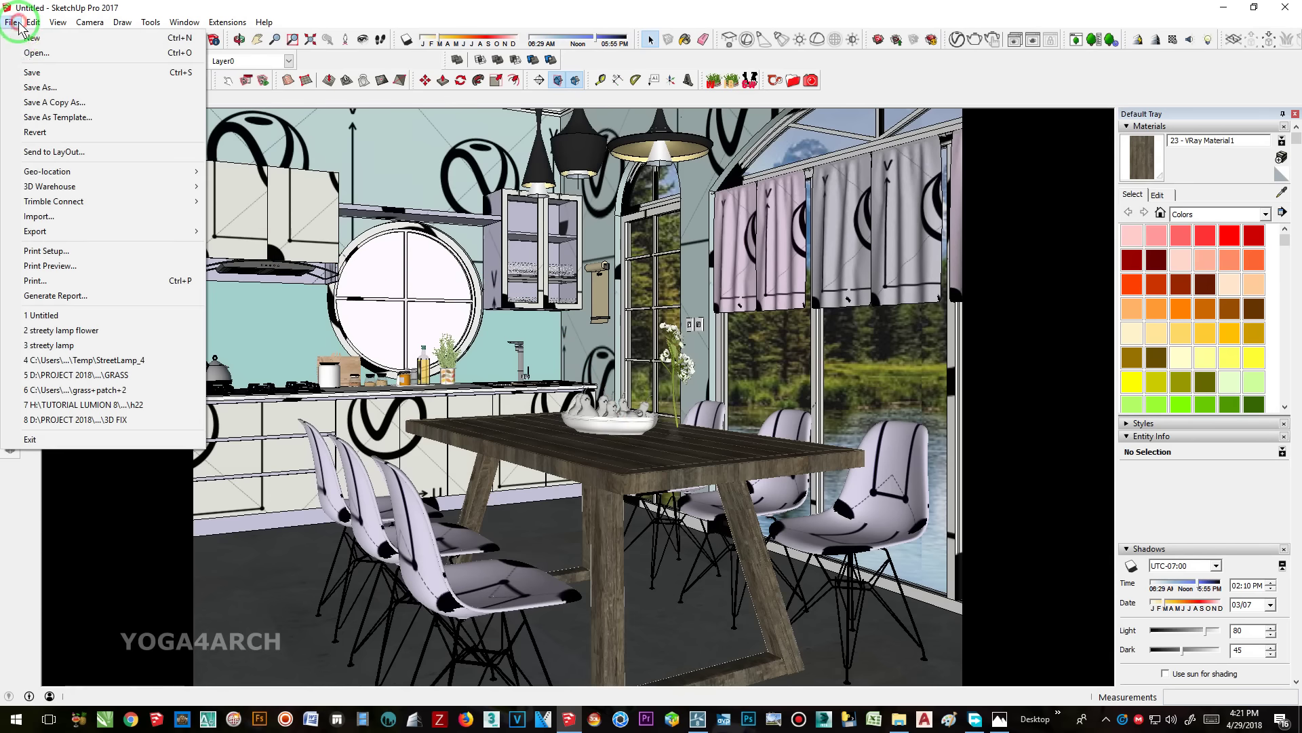
left_click(31, 89)
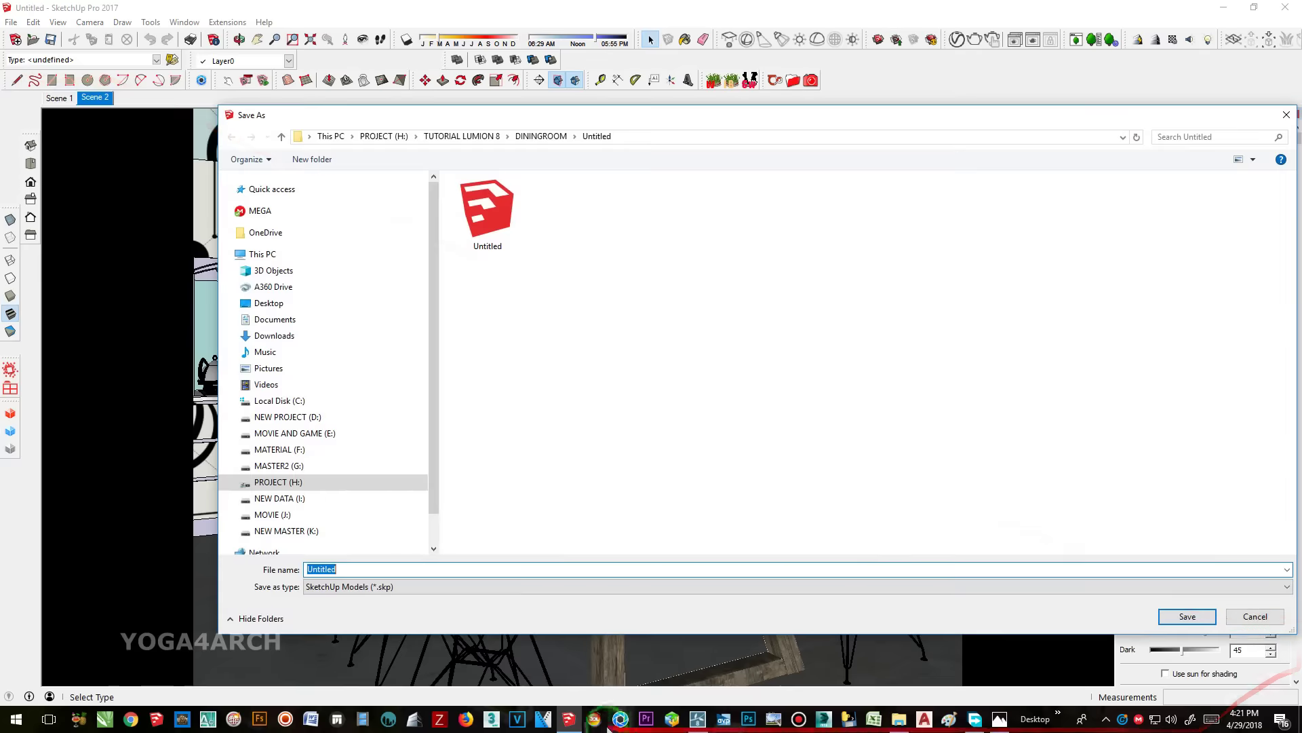
left_click(471, 586)
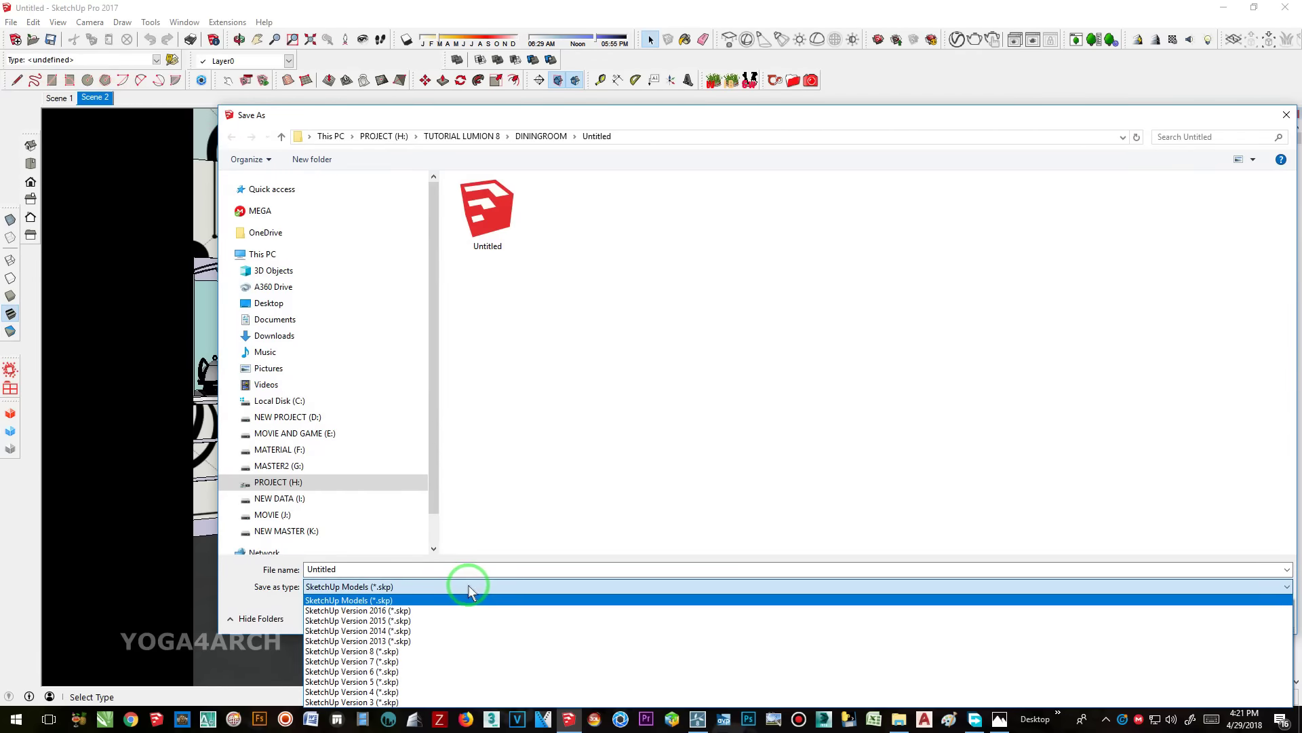
left_click(420, 640)
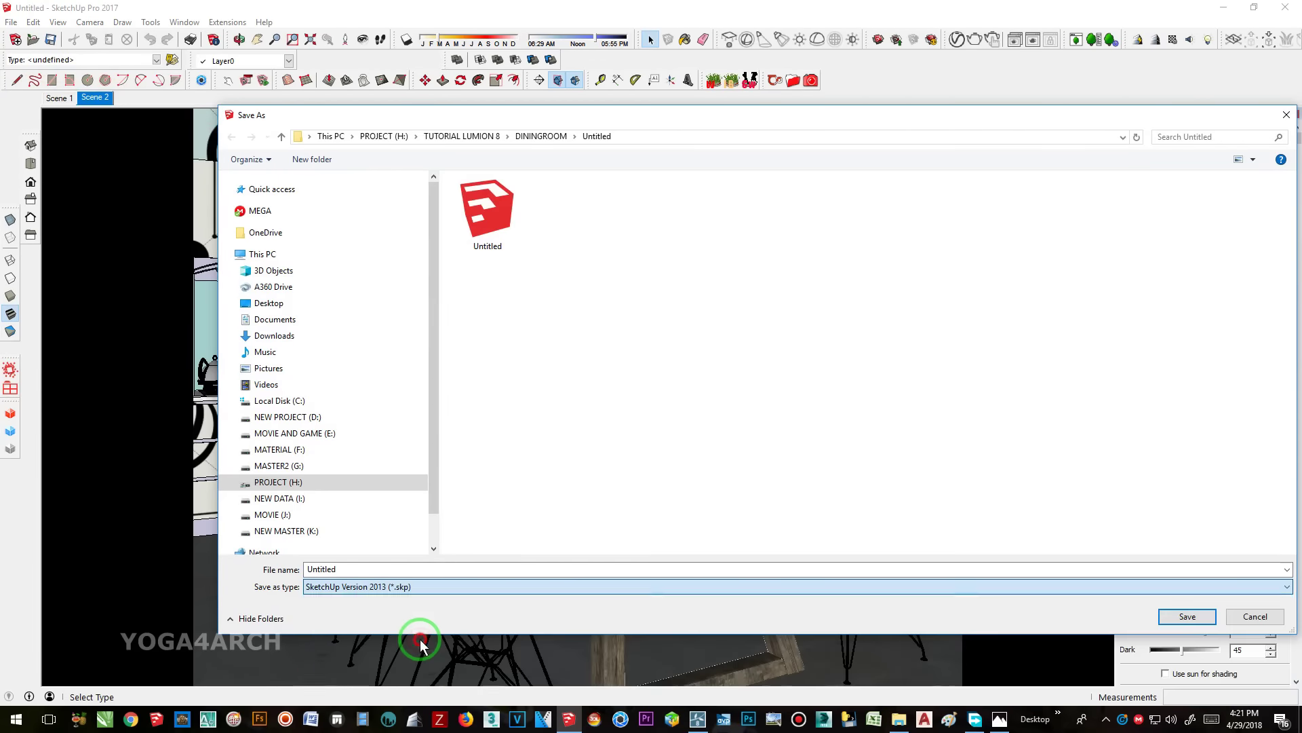
type("lumion dining room")
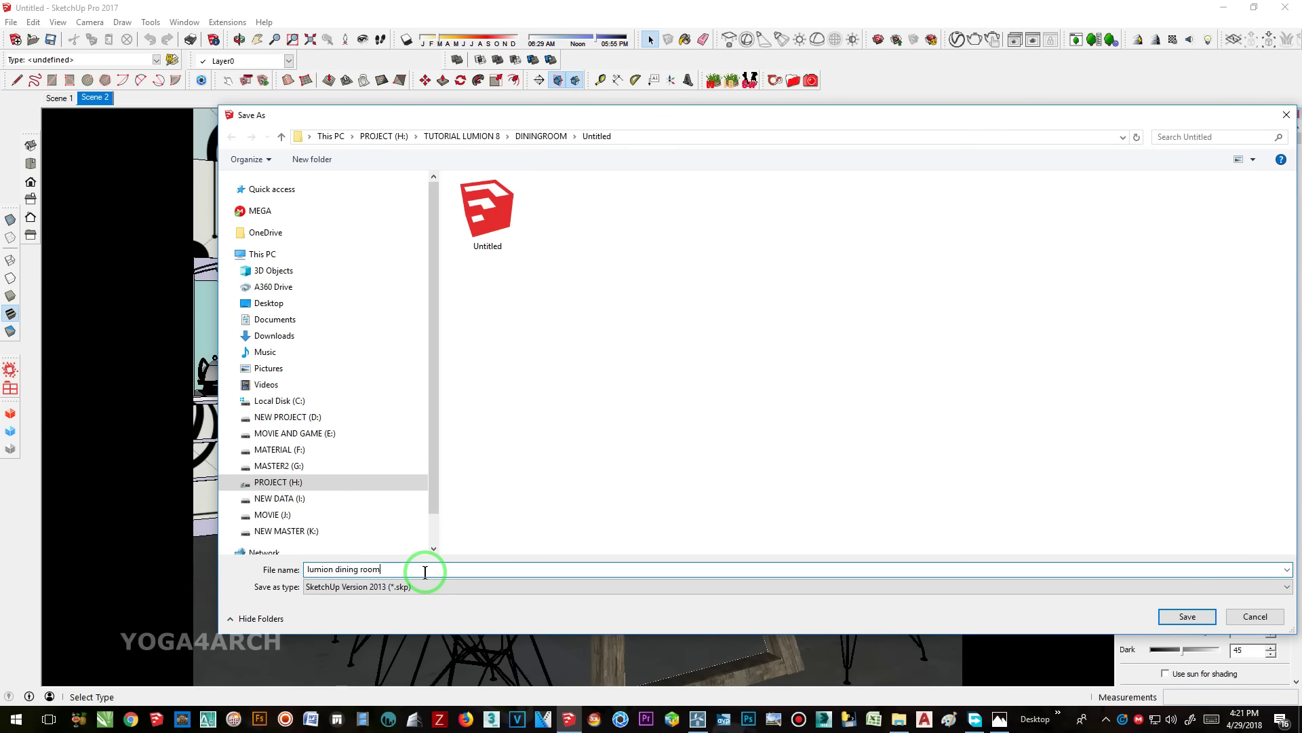
key("Return")
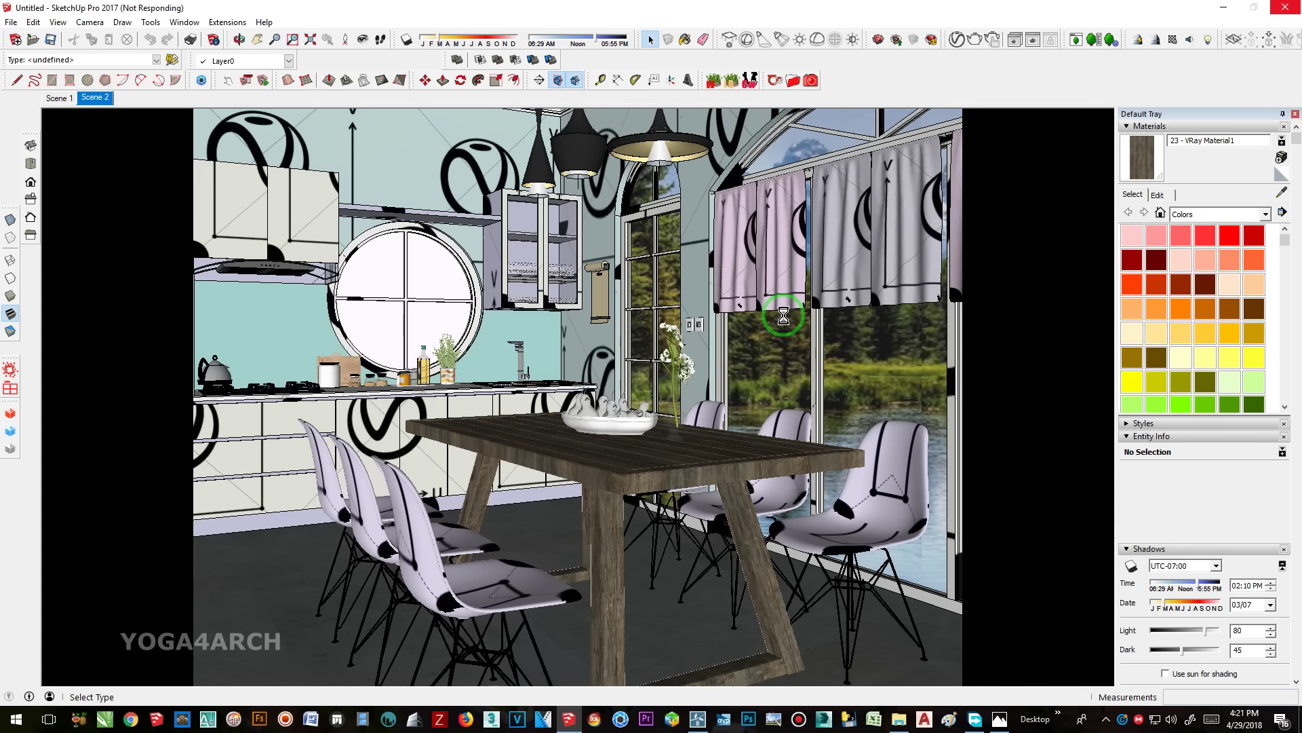
- Quit the background tray utility and minimize SketchUp to the desktop
right_click(1124, 724)
left_click(1162, 705)
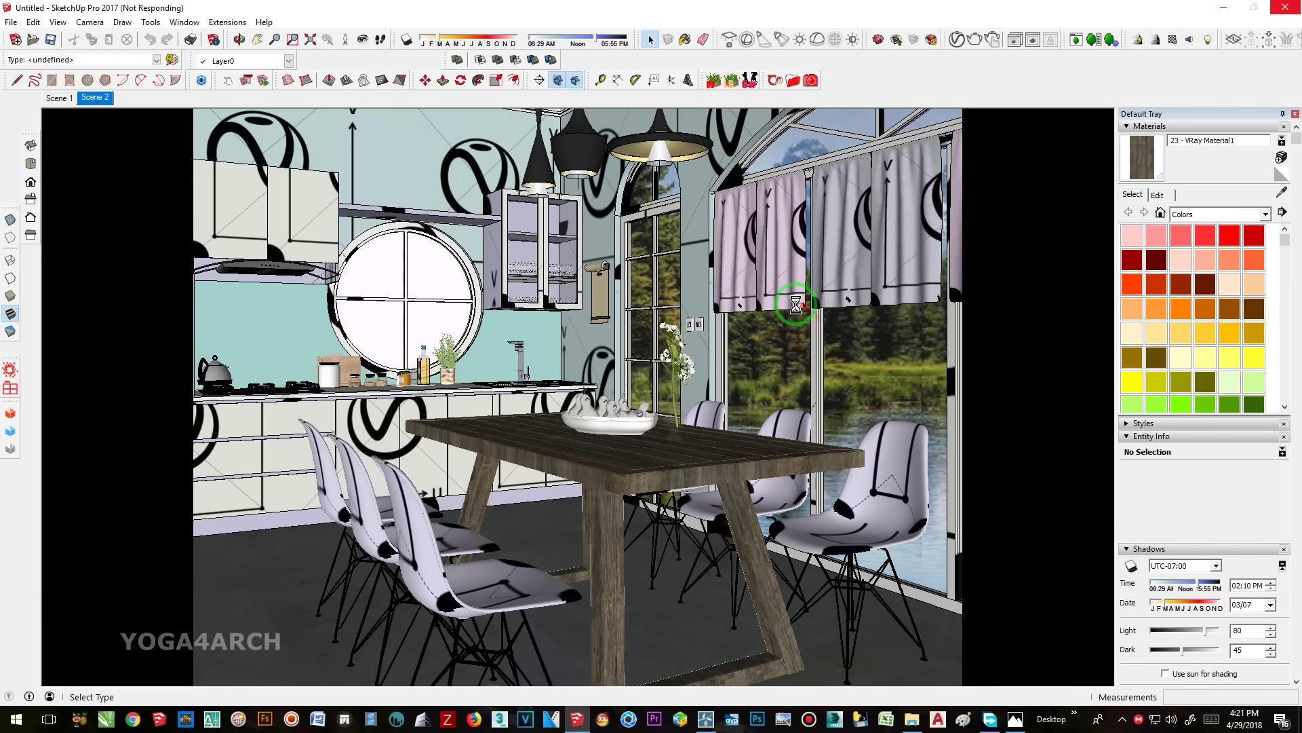
left_click(1235, 6)
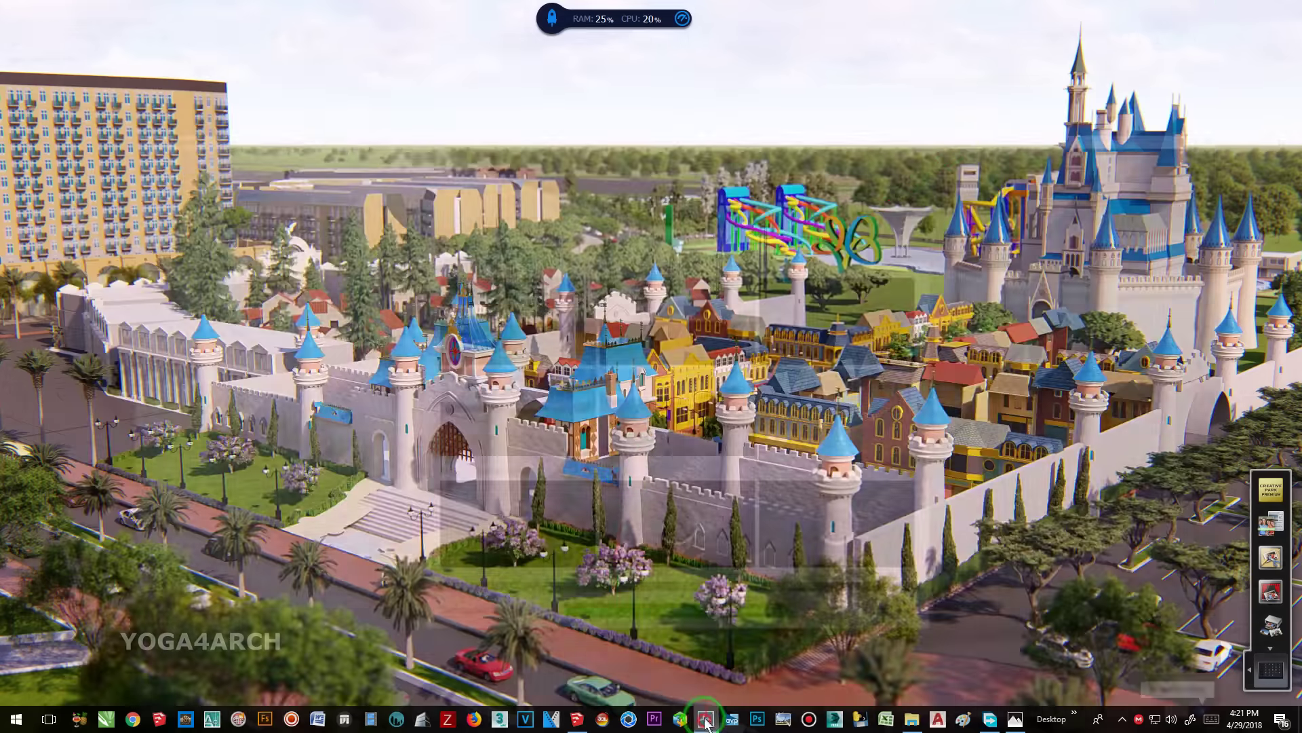
- Launch Lumion Pro 8.0 and start a new scene on the Plain landscape
left_click(706, 725)
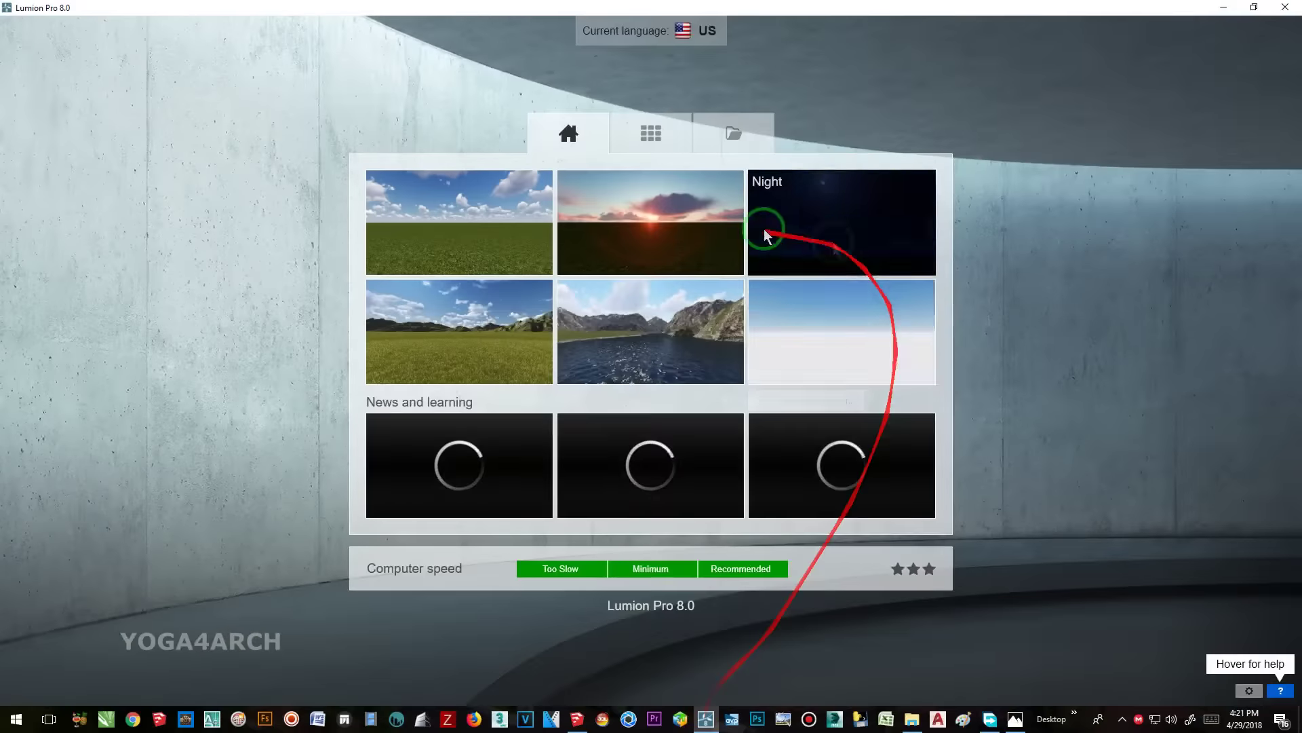
left_click(497, 221)
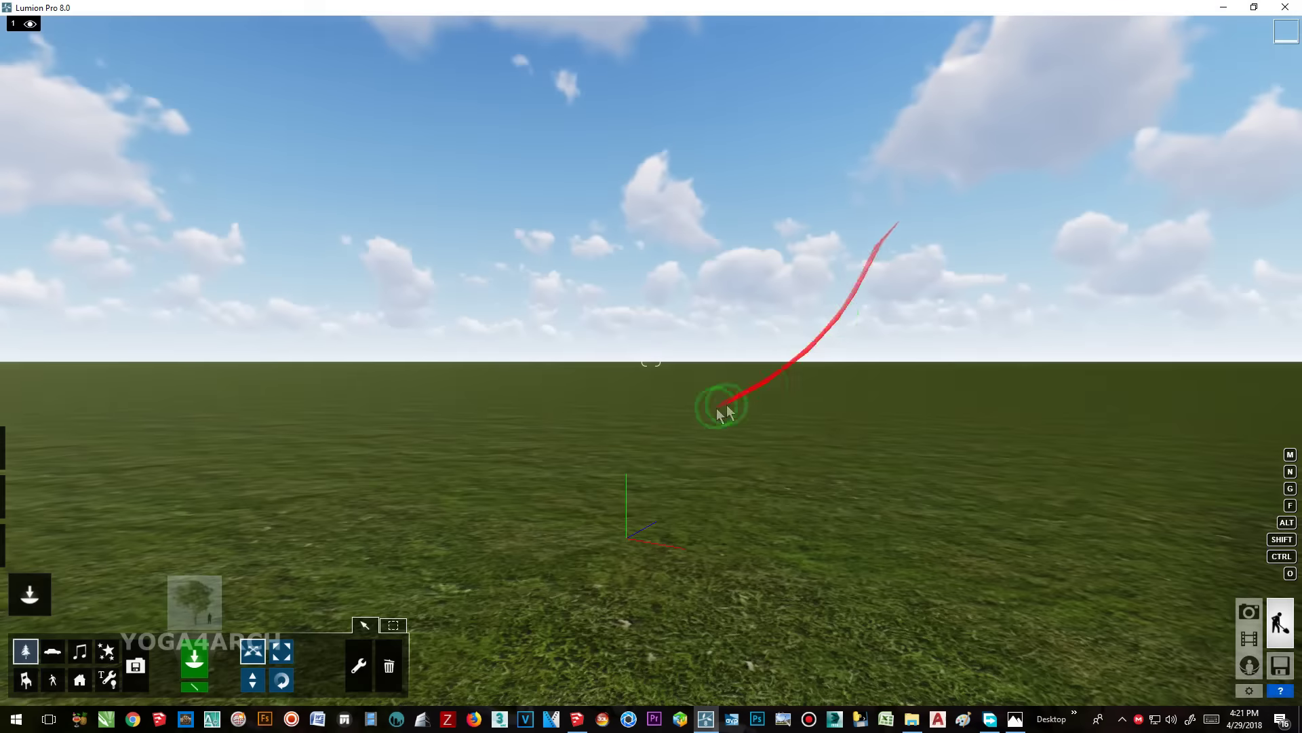
right_click_drag(712, 401, 736, 337)
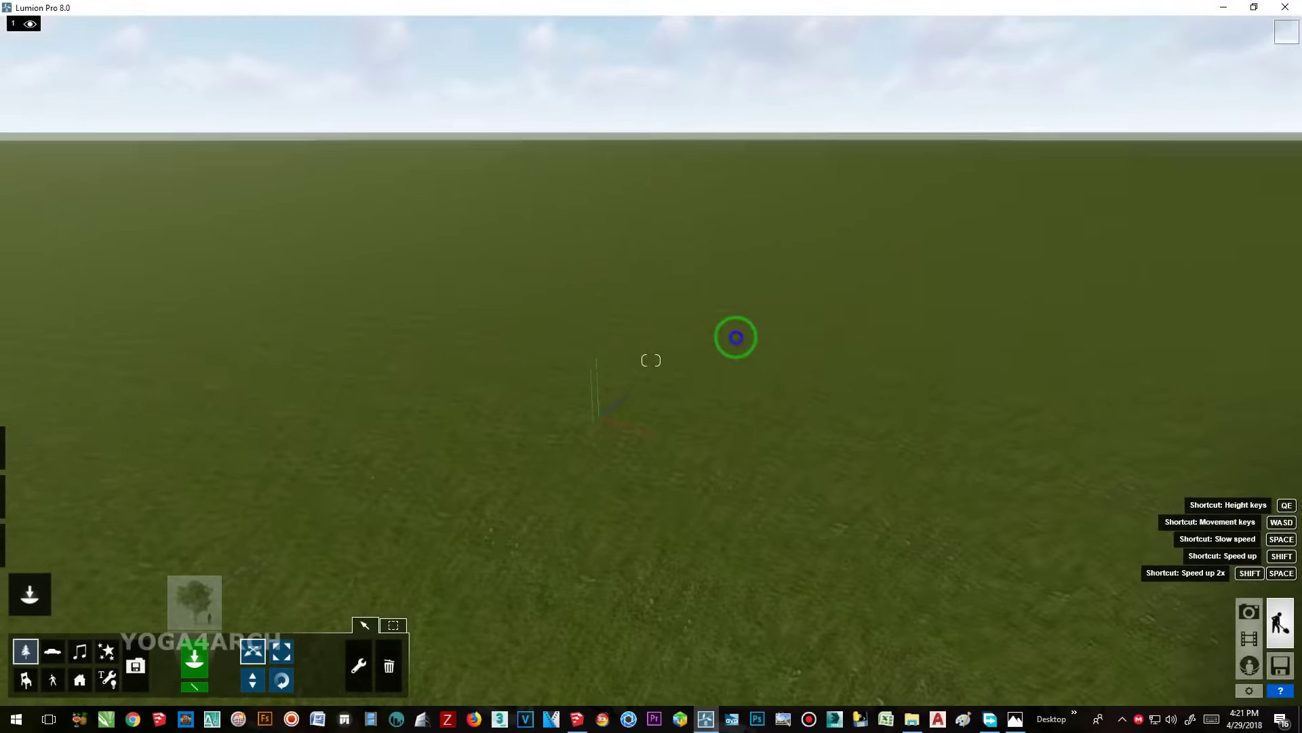
left_click(133, 678)
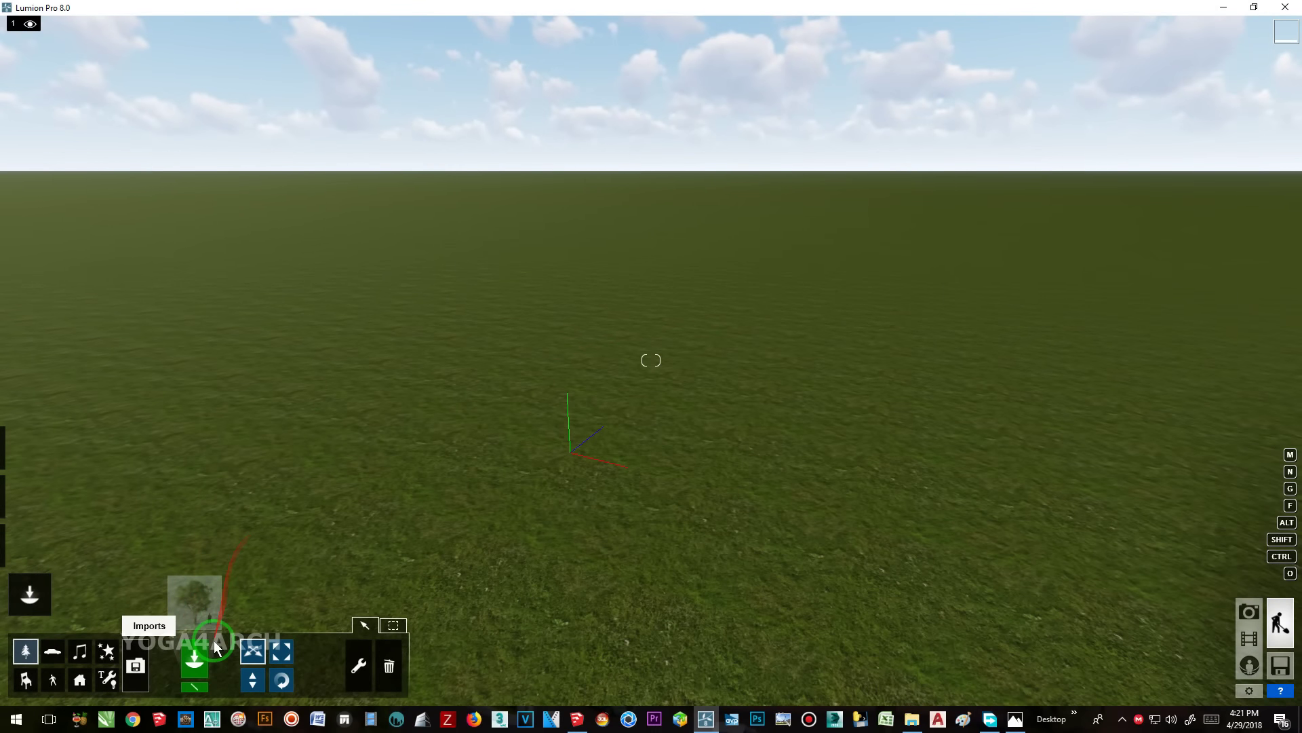
- Import lumion dining room.skp from H:\TUTORIAL LUMION 8\DININGROOM\Untitled
left_click(142, 643)
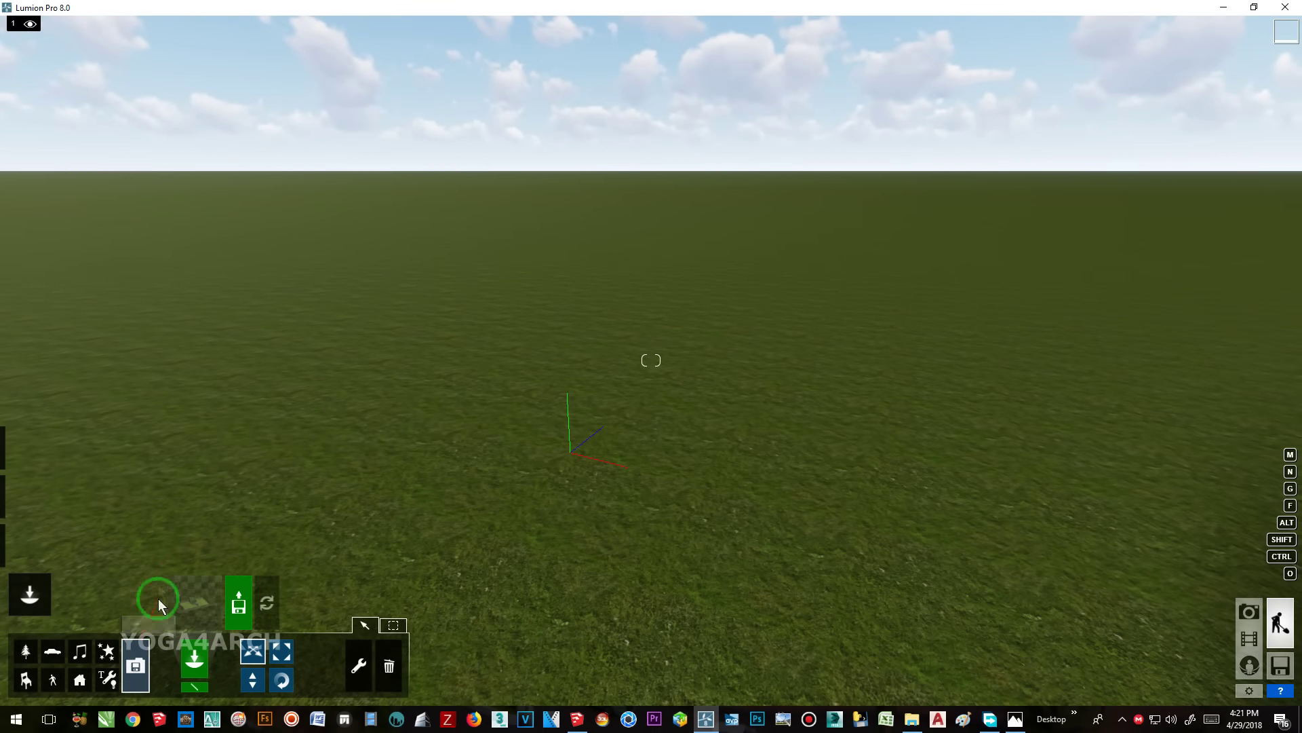
left_click(249, 603)
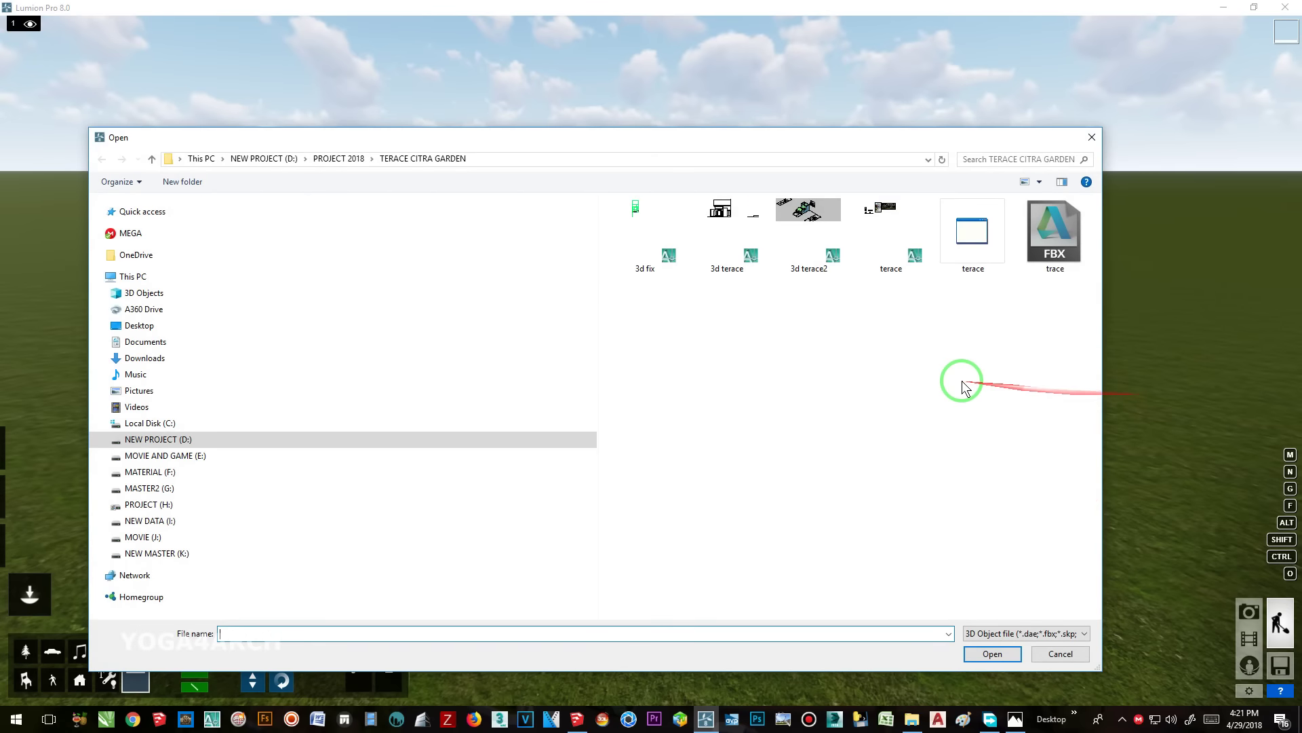
mouse_move(148, 503)
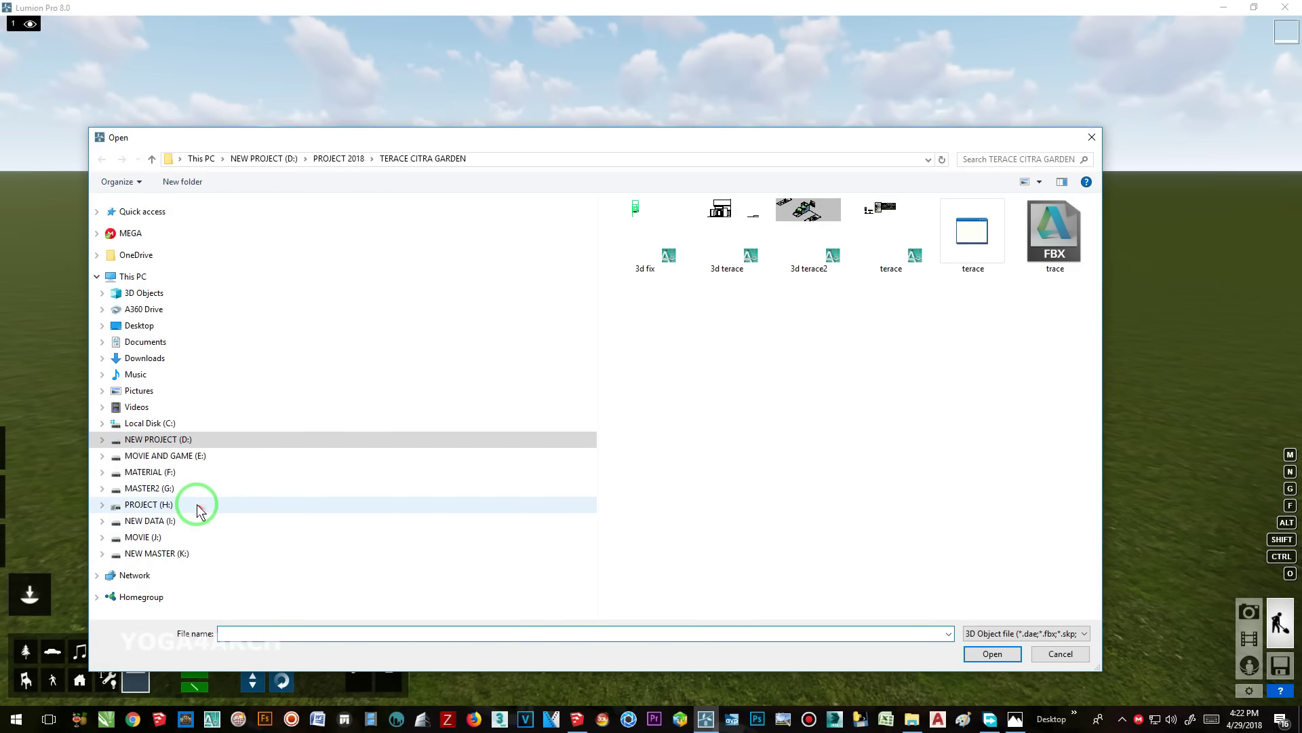
left_click(196, 504)
double_click(697, 264)
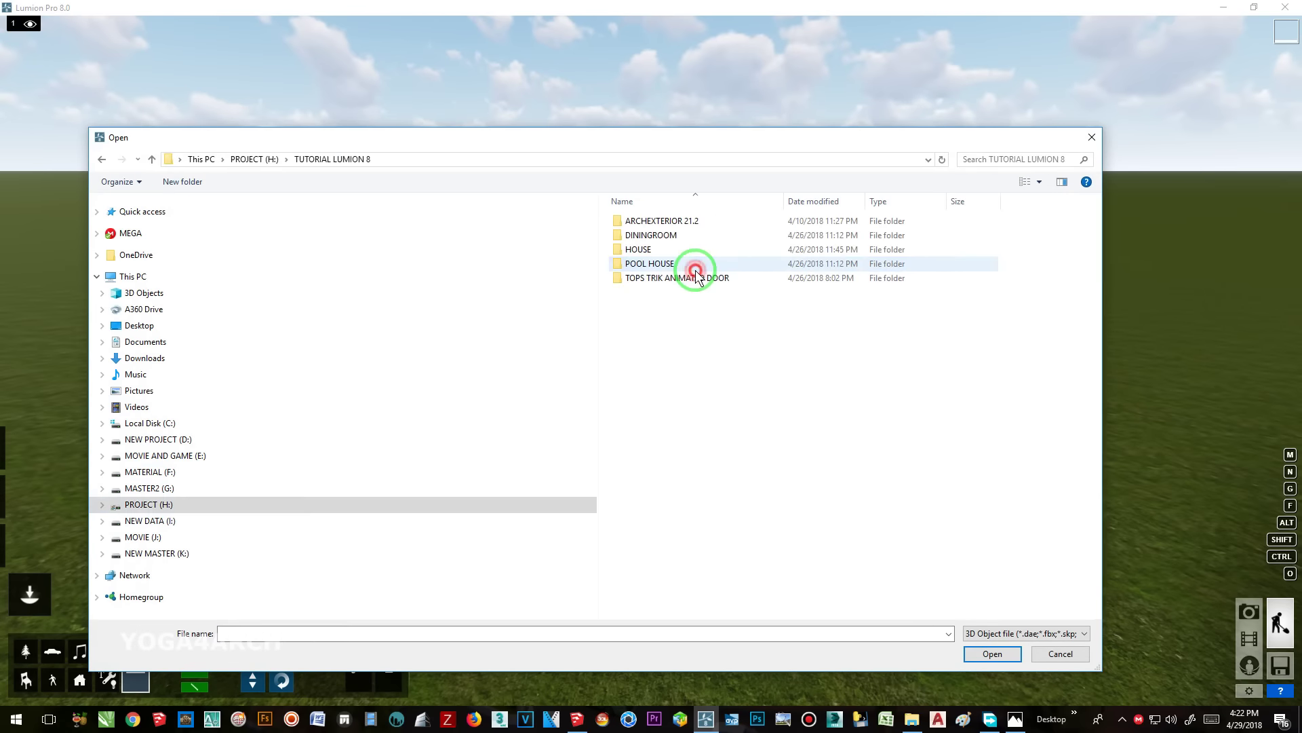
double_click(661, 244)
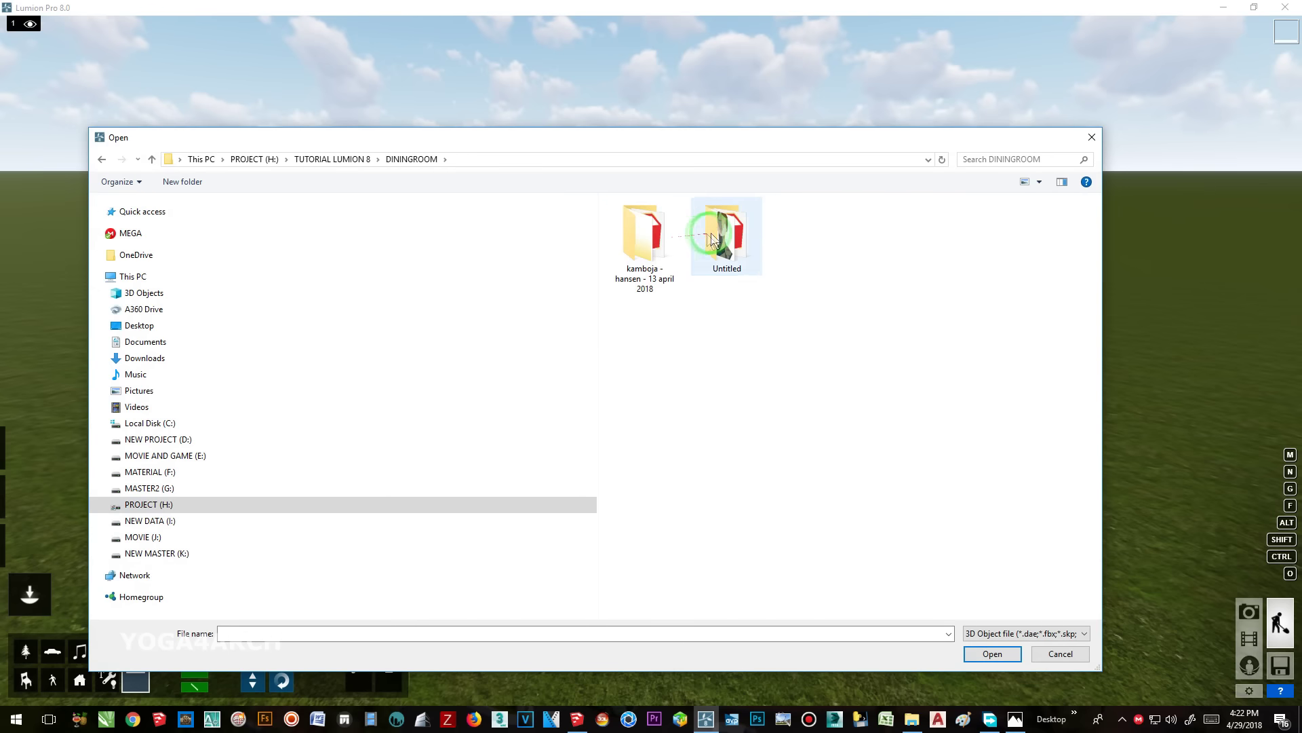
double_click(716, 237)
left_click(658, 240)
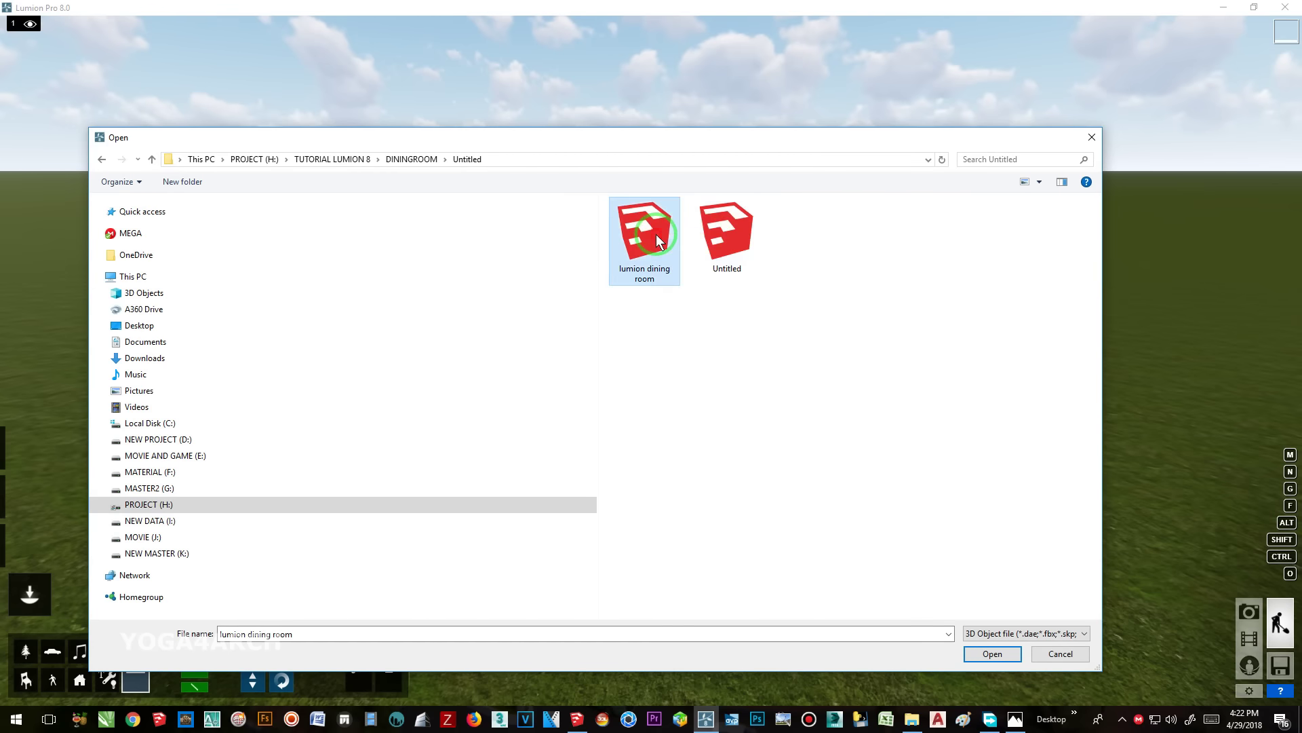
double_click(656, 234)
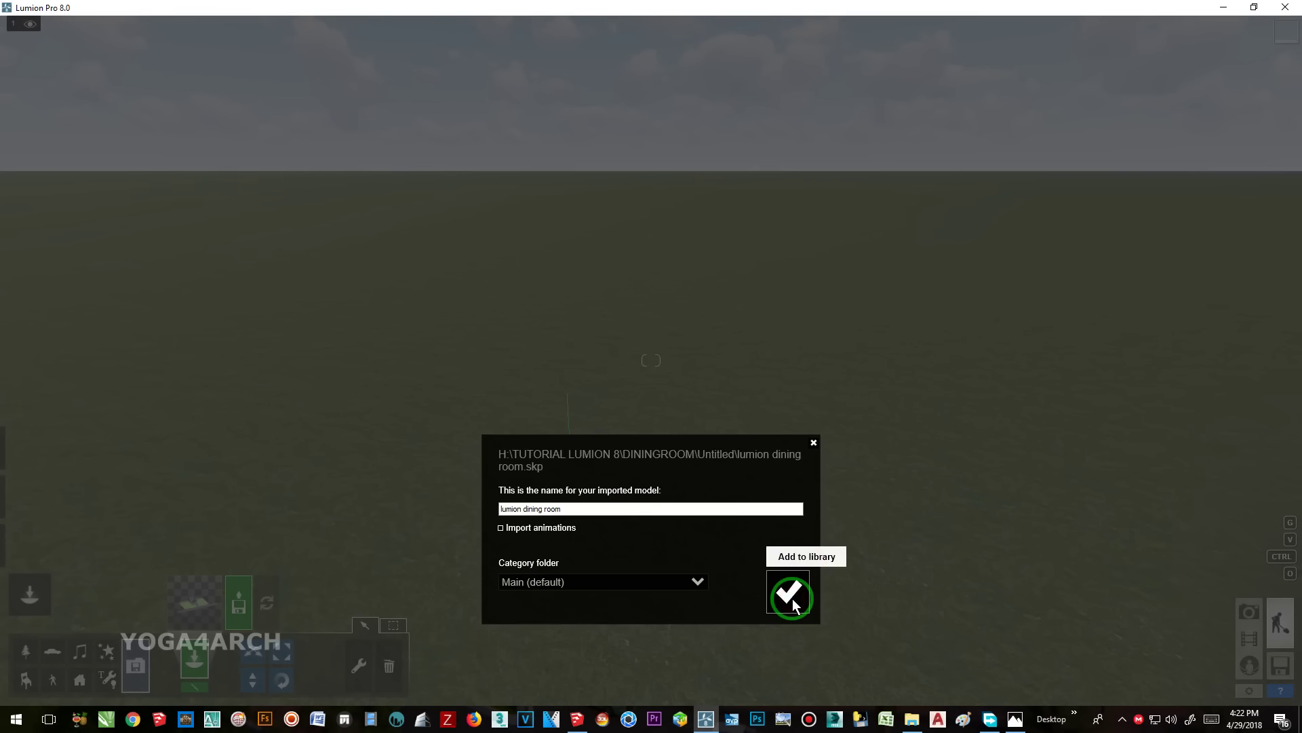
- Confirm the import and place the dining room model in the scene
left_click(792, 598)
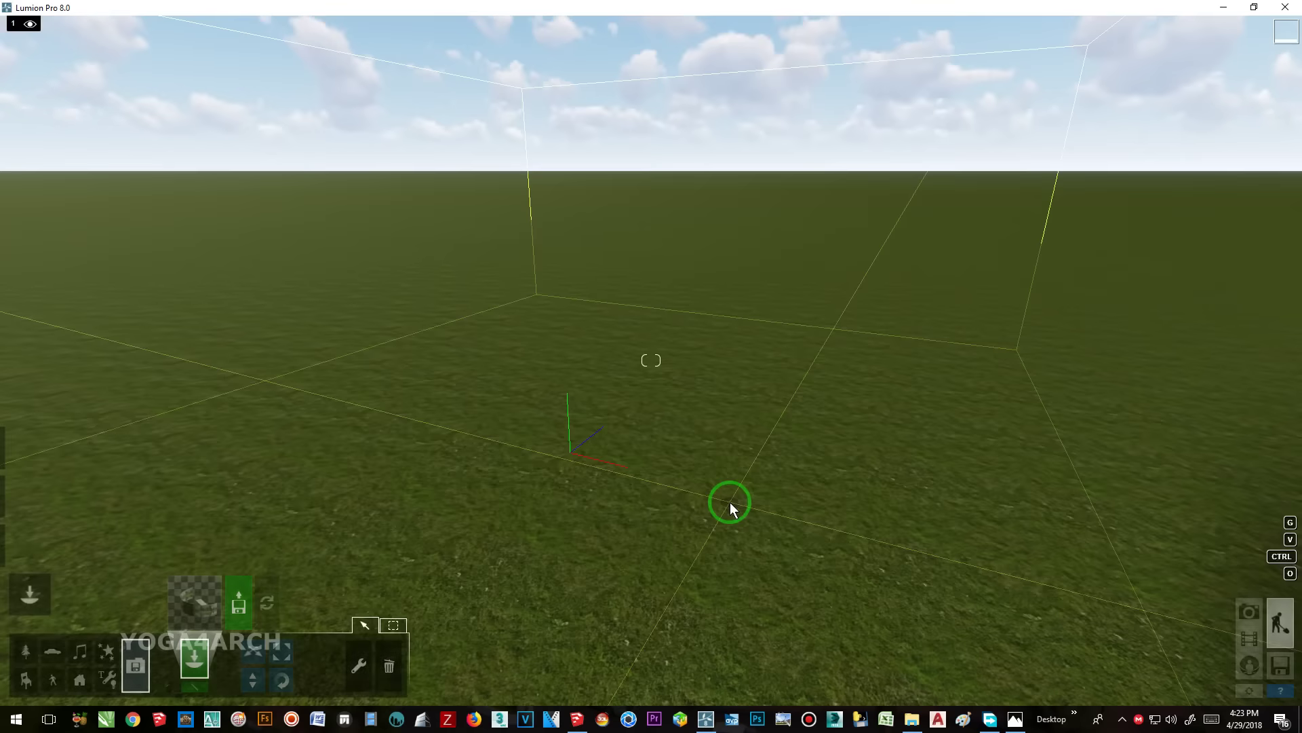
left_click(681, 468)
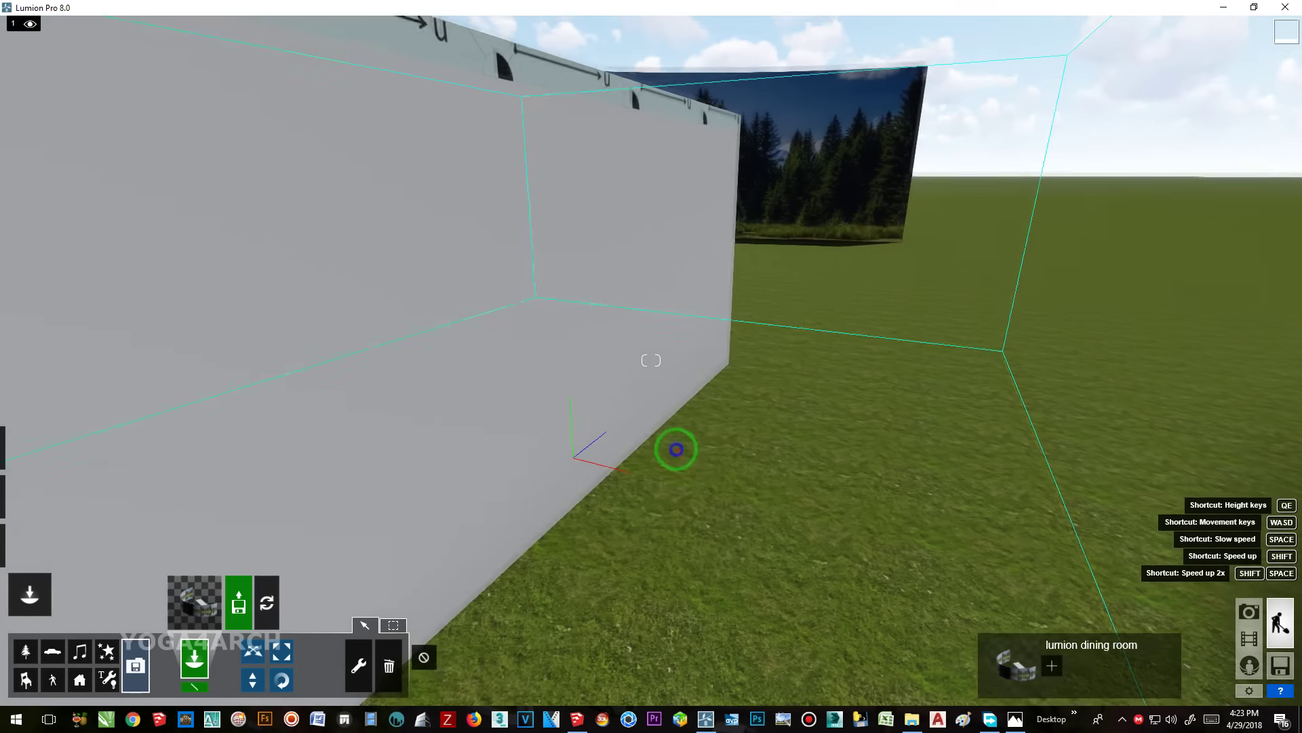
key("a")
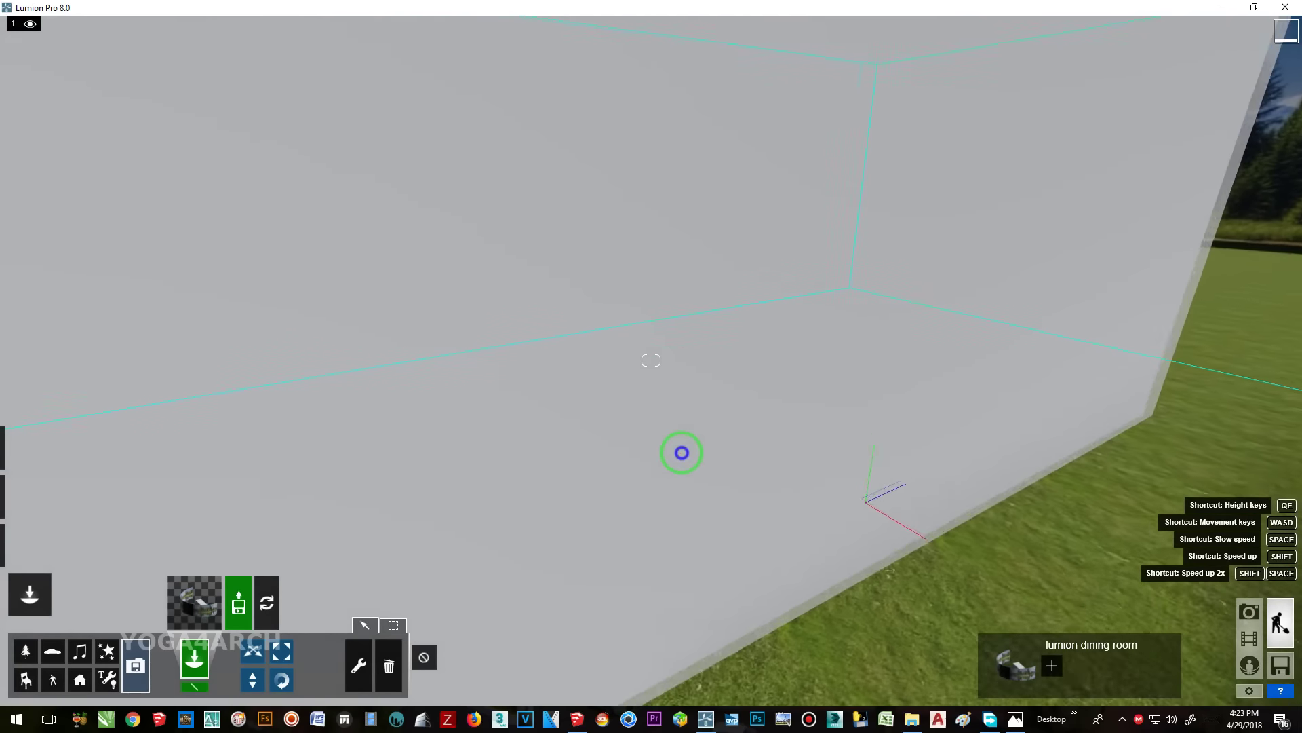
- Raise the model off the ground and move the camera inside, facing the dining table
left_click(253, 680)
left_click_drag(742, 494, 752, 421)
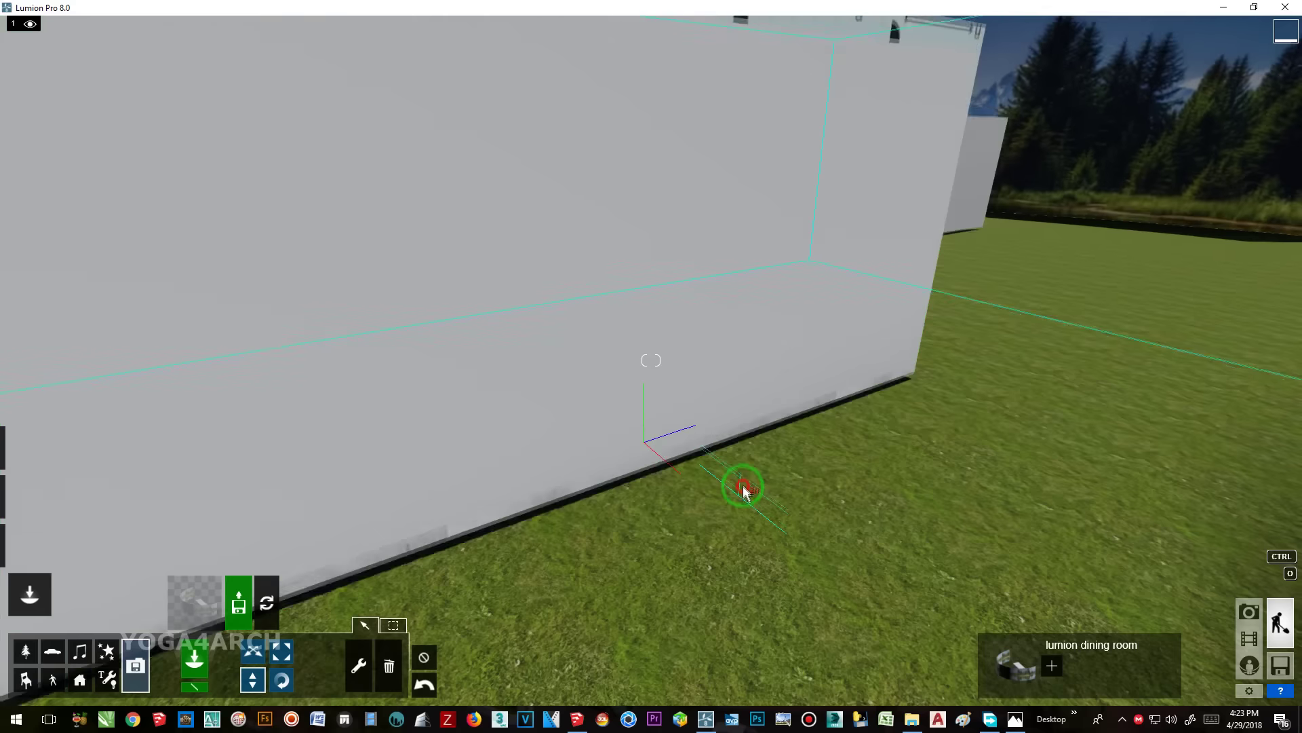
key("w")
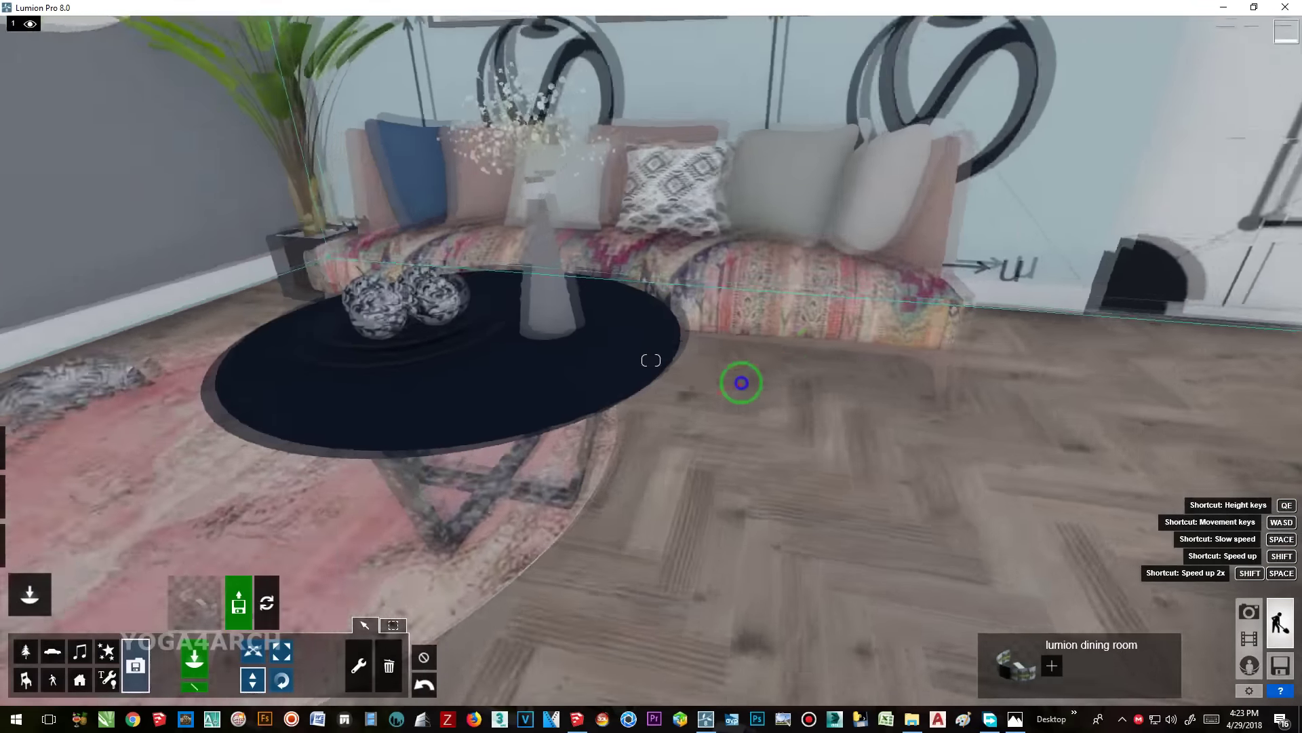
right_click_drag(742, 383, 741, 383)
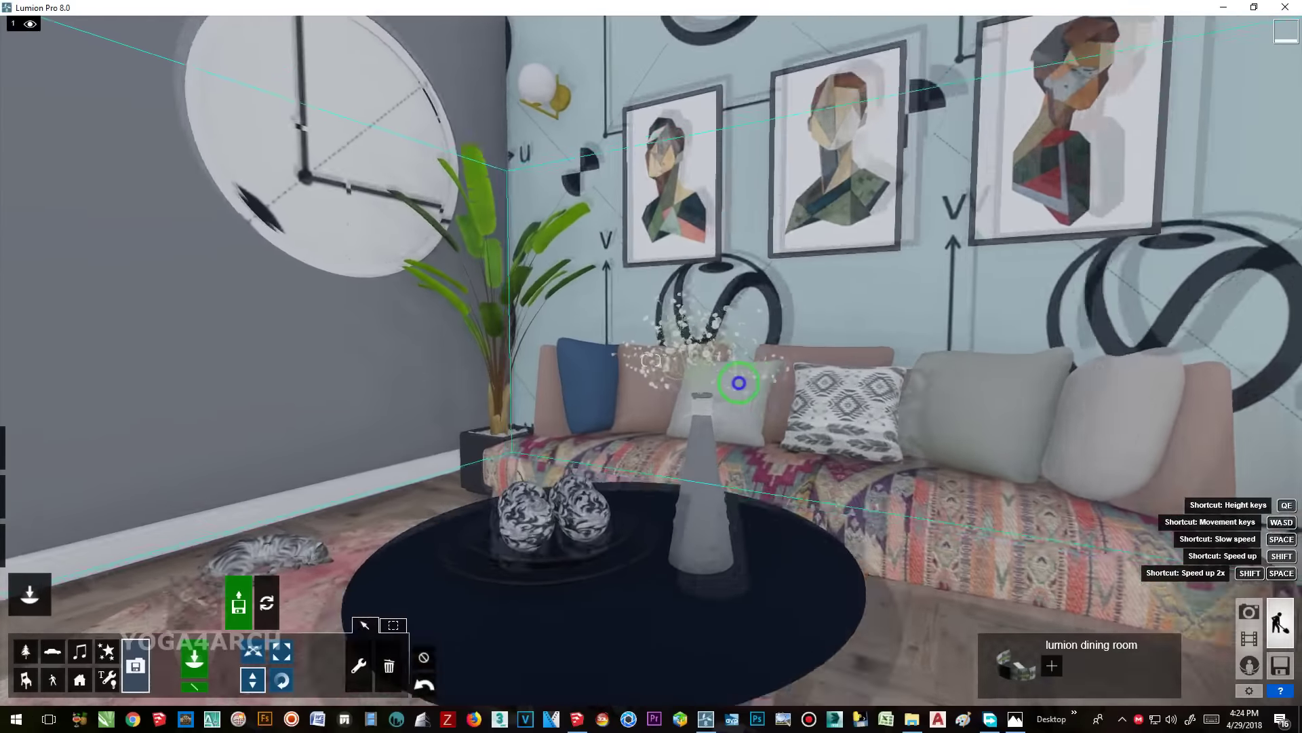
right_click_drag(742, 382, 741, 383)
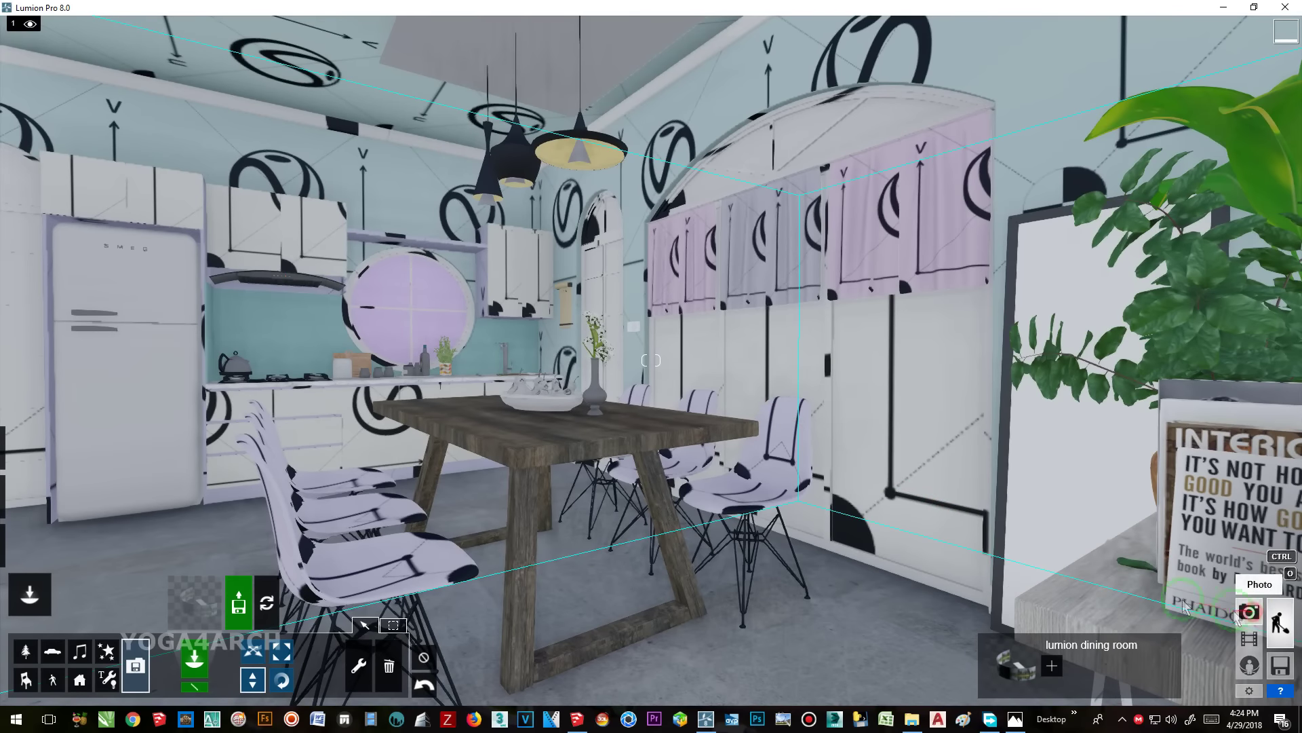
- Frame the dining table at about 17.8mm focal length and store it as Photo - 1
left_click(1249, 611)
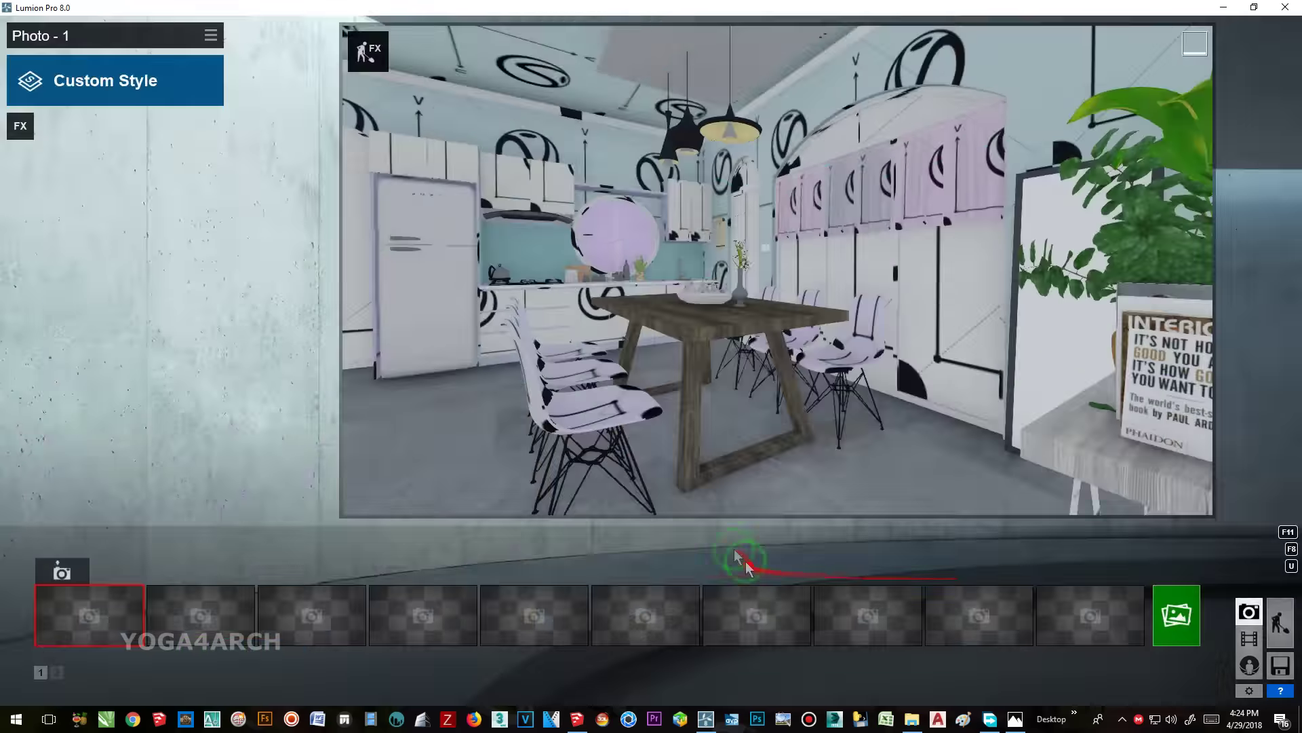
right_click_drag(698, 487, 699, 476)
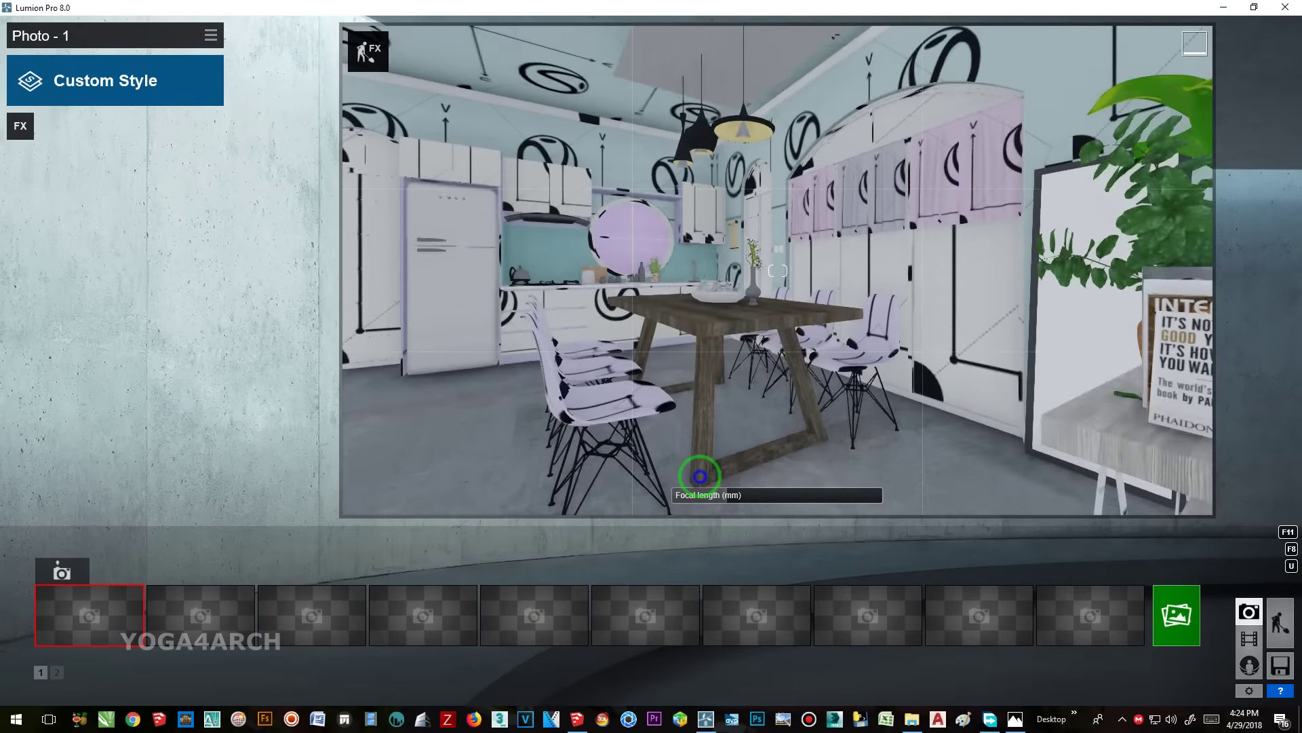
left_click(733, 502)
left_click_drag(733, 502, 737, 504)
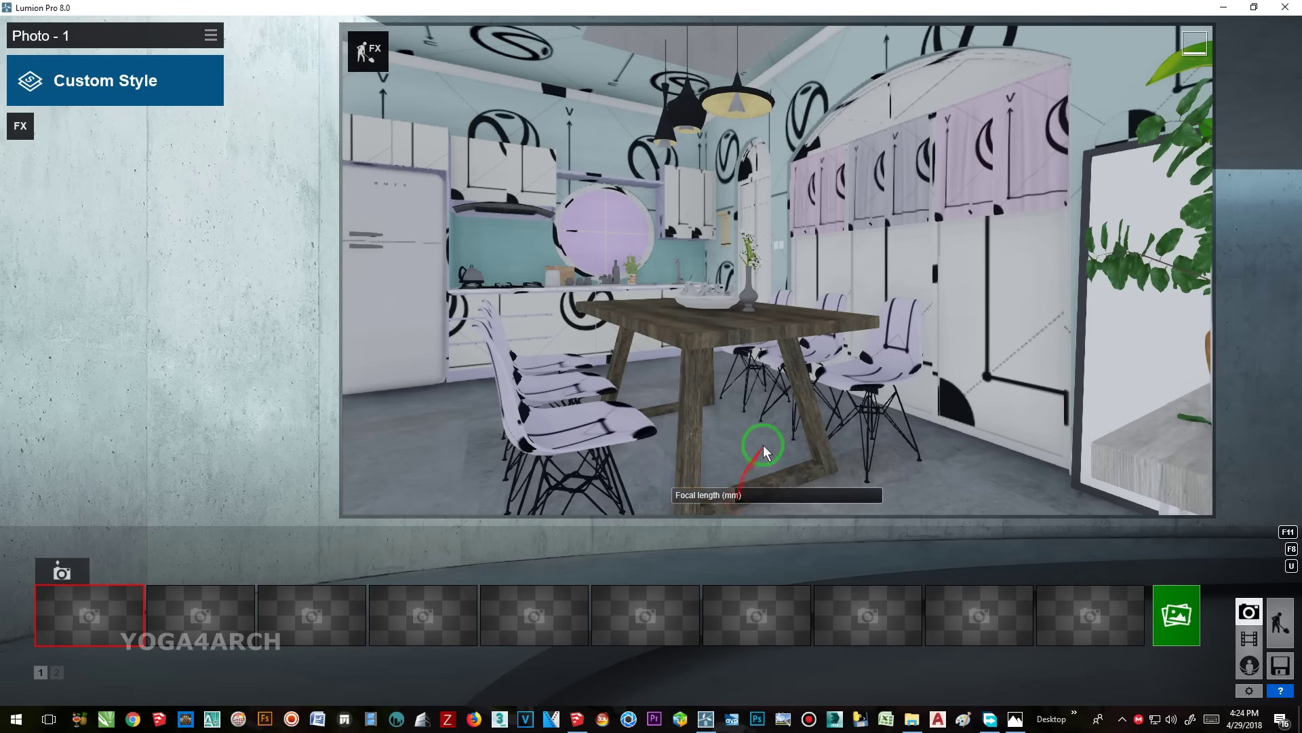
key("w")
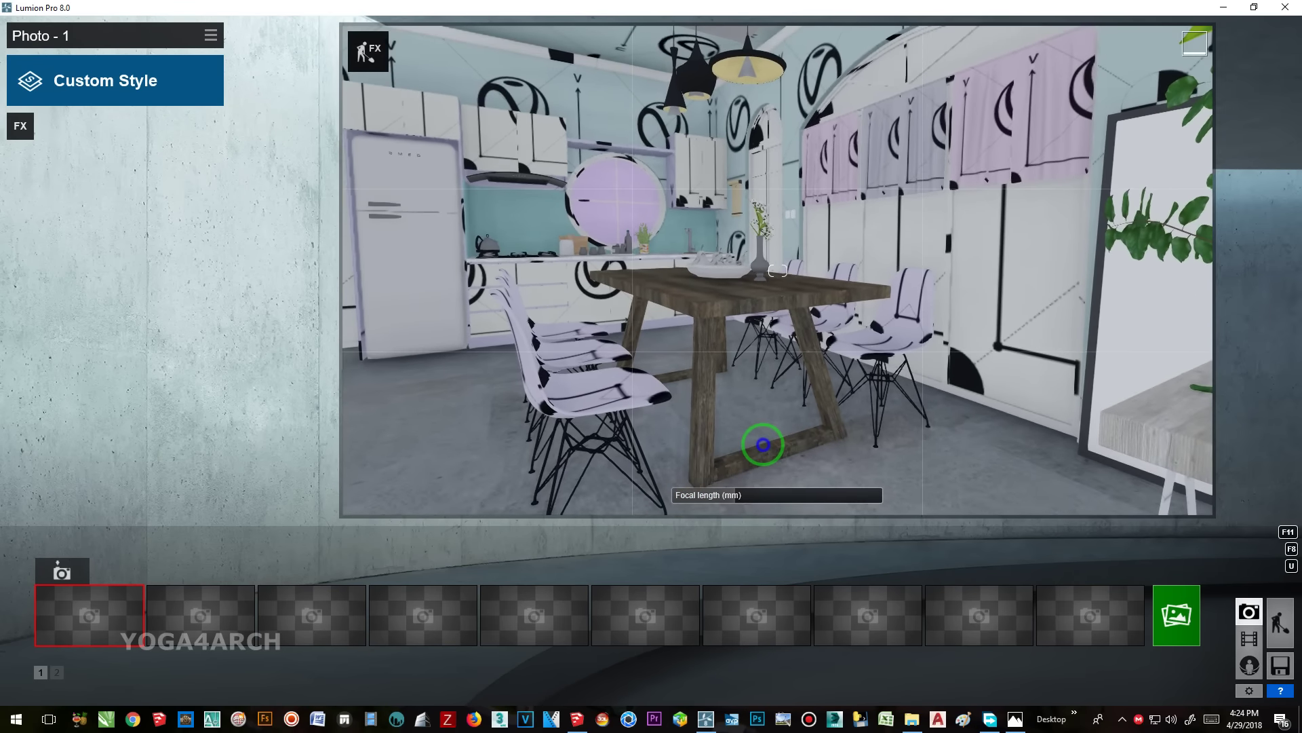
left_click(70, 572)
- Add the 2-Point Perspective effect, reframe to match the reference render, and update Photo - 1
left_click(20, 126)
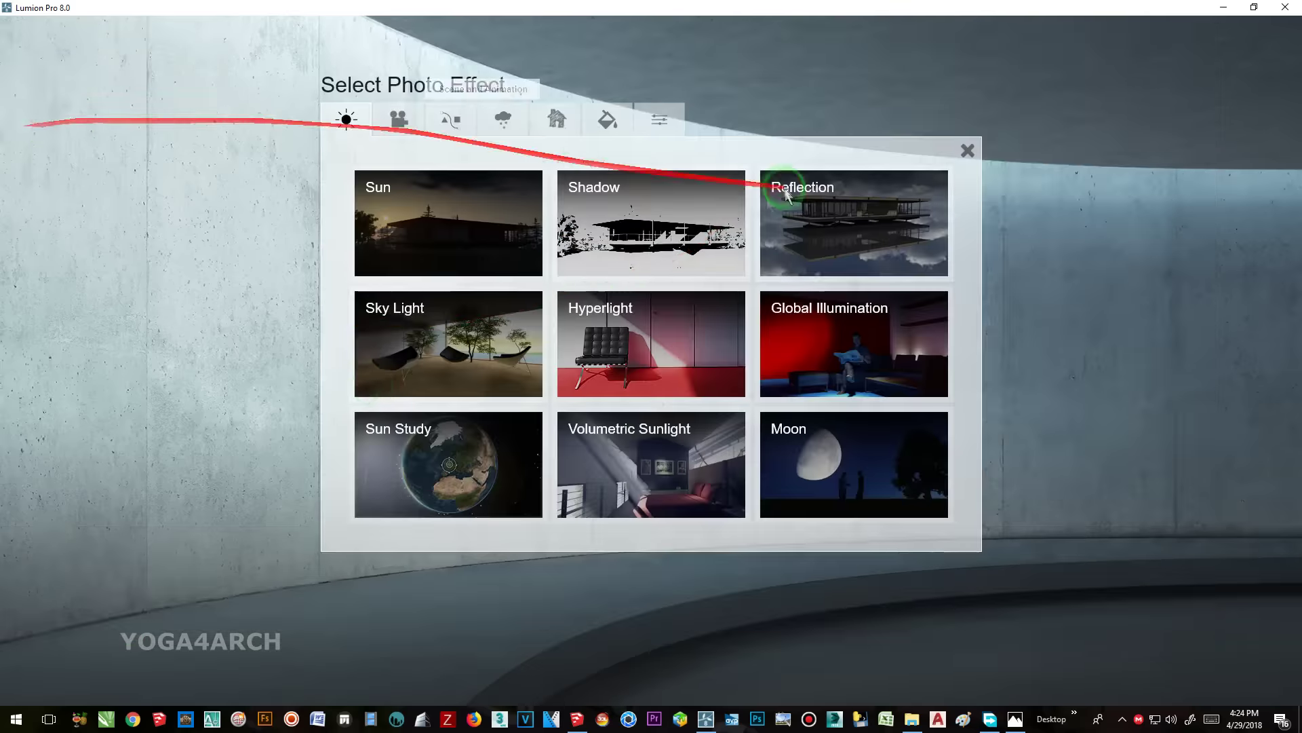
left_click(399, 120)
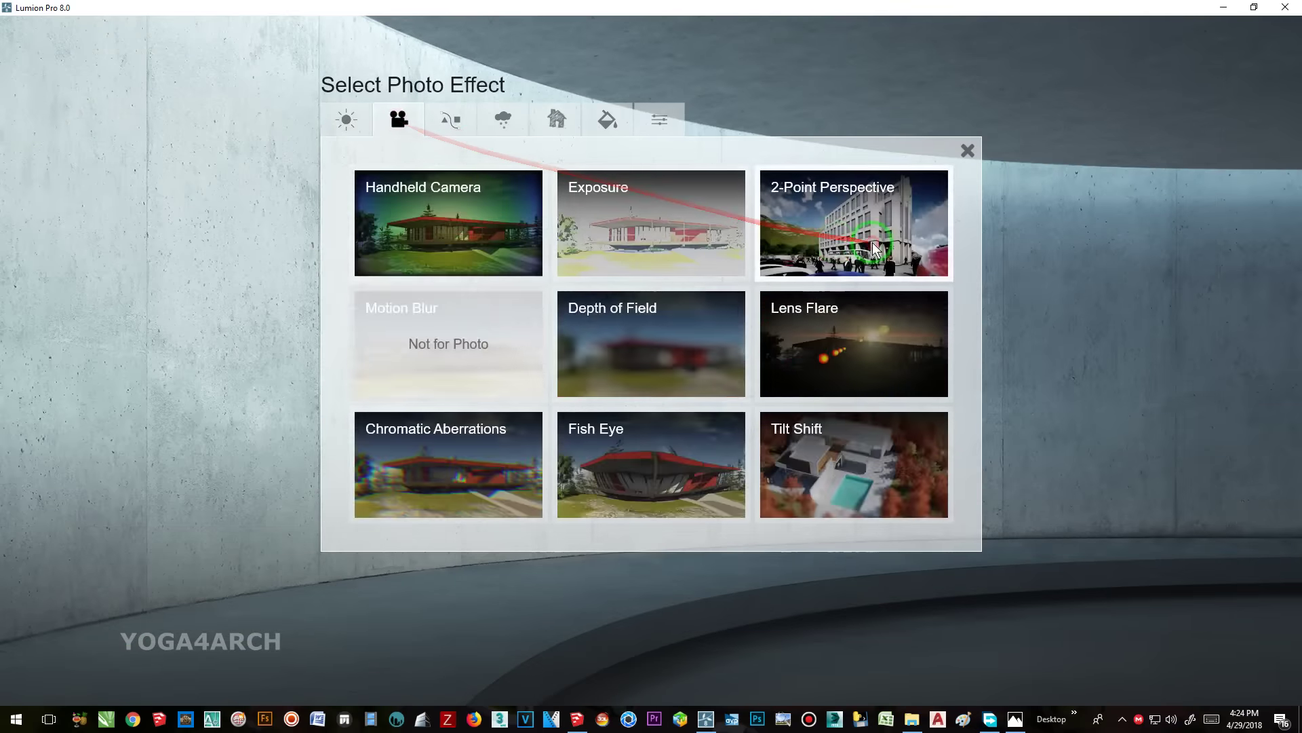
left_click(854, 223)
right_click_drag(674, 205, 672, 198)
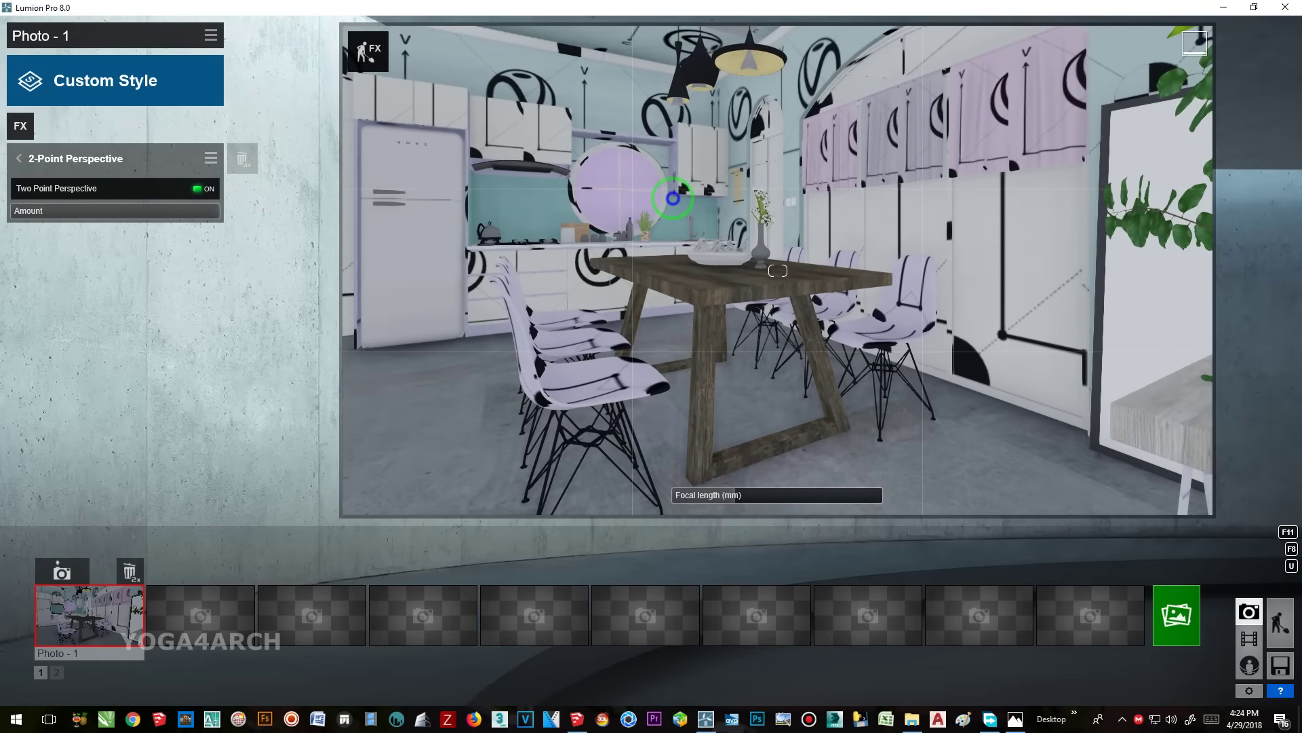
left_click(1016, 719)
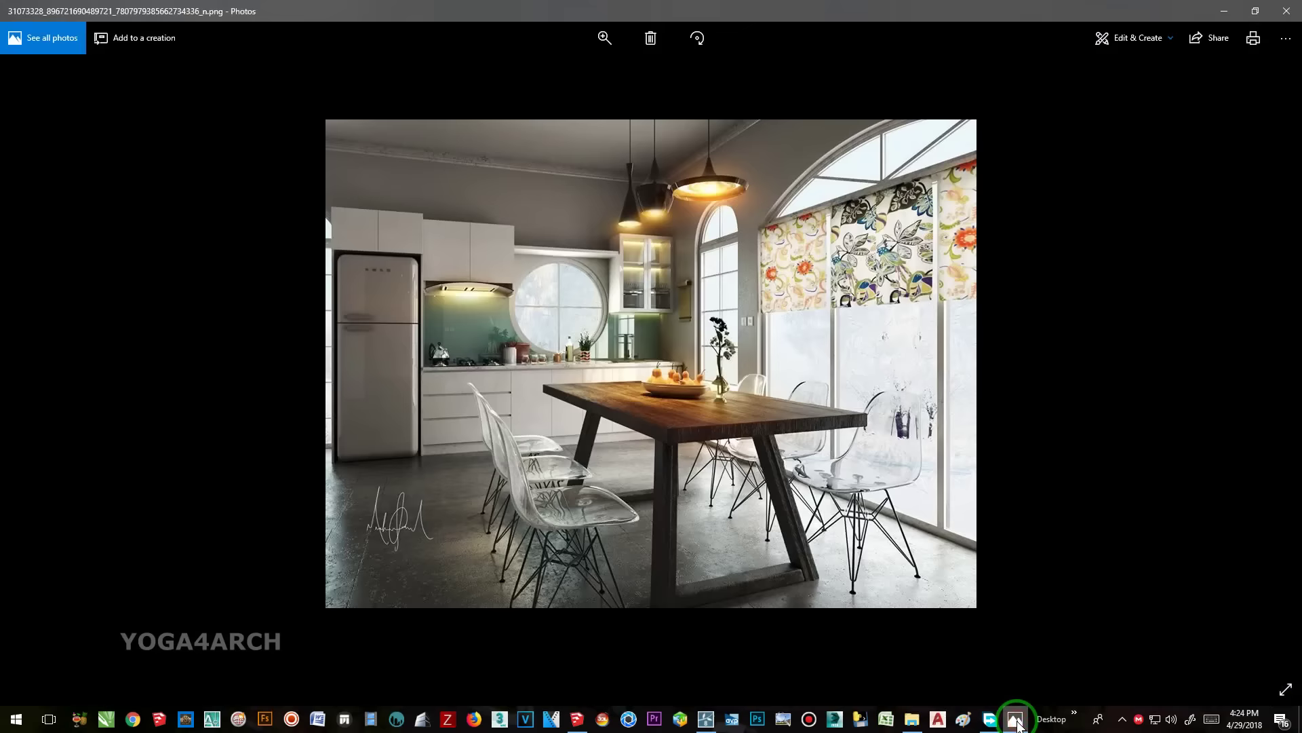
left_click(1016, 719)
right_click_drag(828, 399, 834, 407)
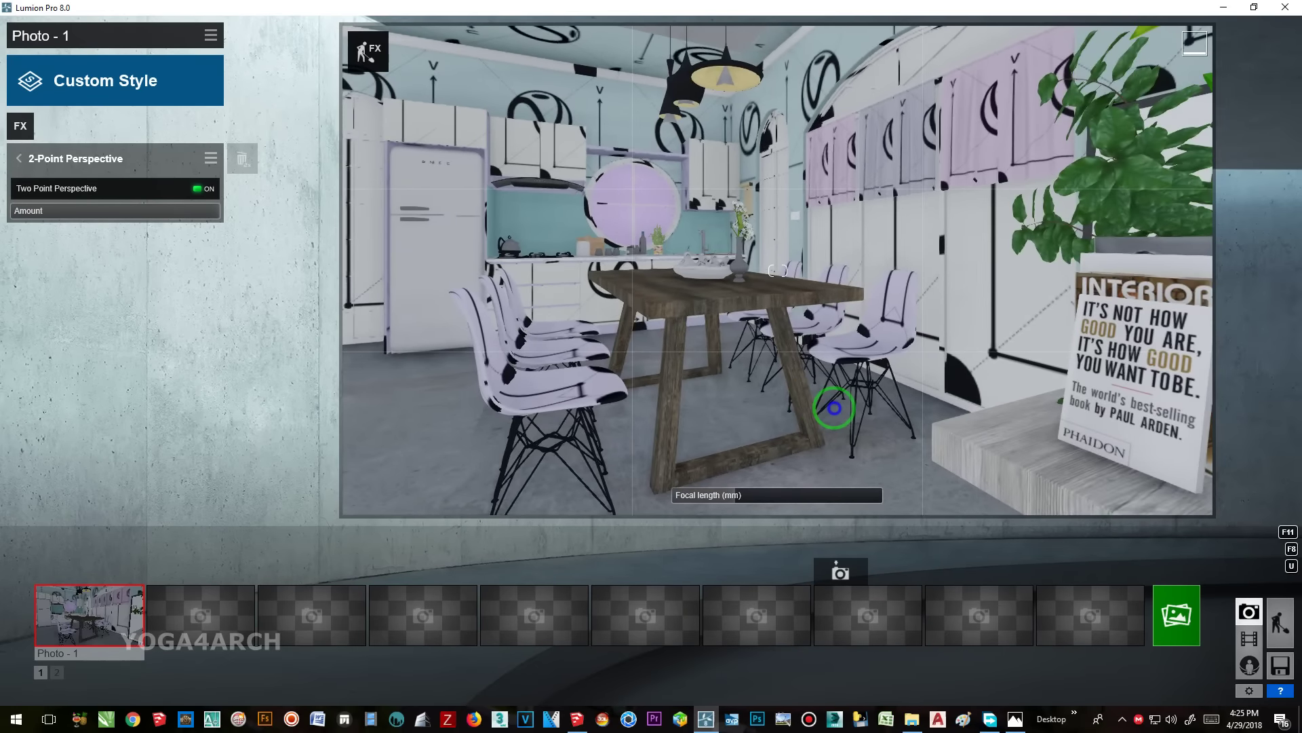
left_click(62, 572)
- Apply a Glass material to the windows in the Material Editor
left_click(1280, 620)
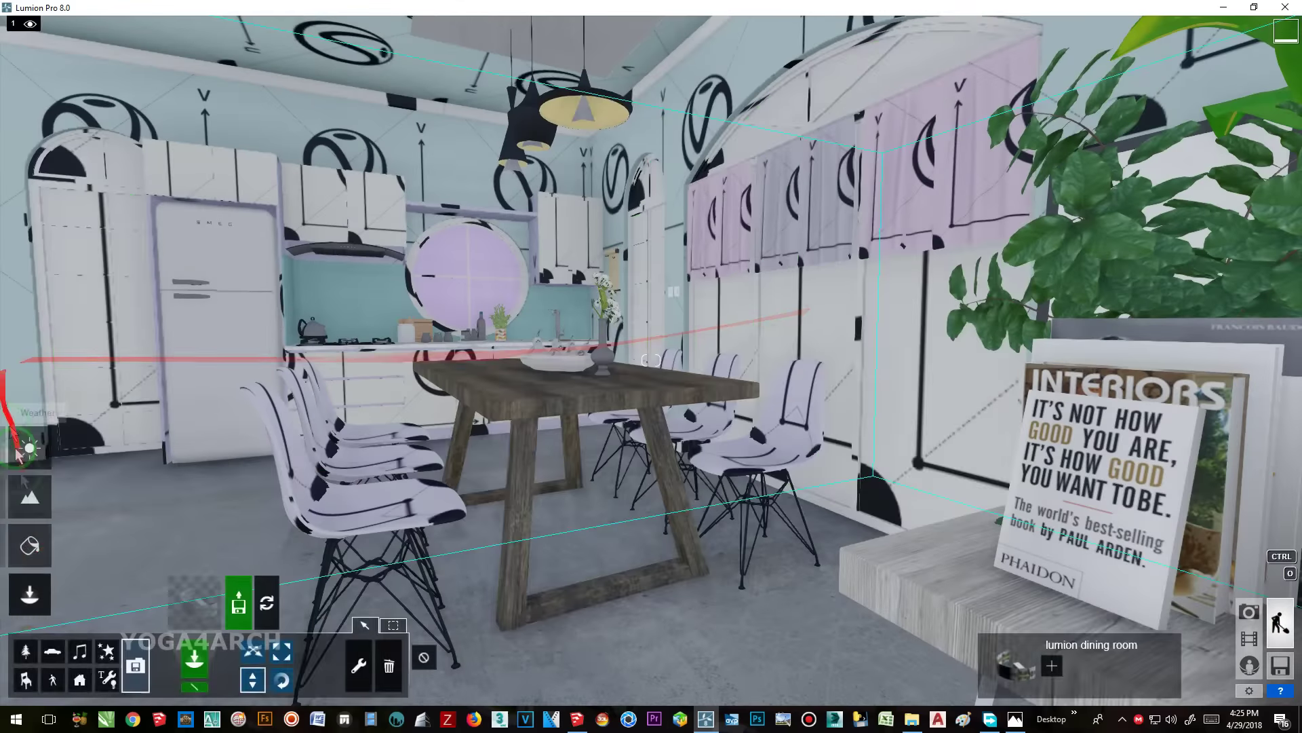
left_click(29, 545)
mouse_move(710, 283)
right_mouse_down()
mouse_move(817, 250)
mouse_move(802, 360)
right_mouse_up()
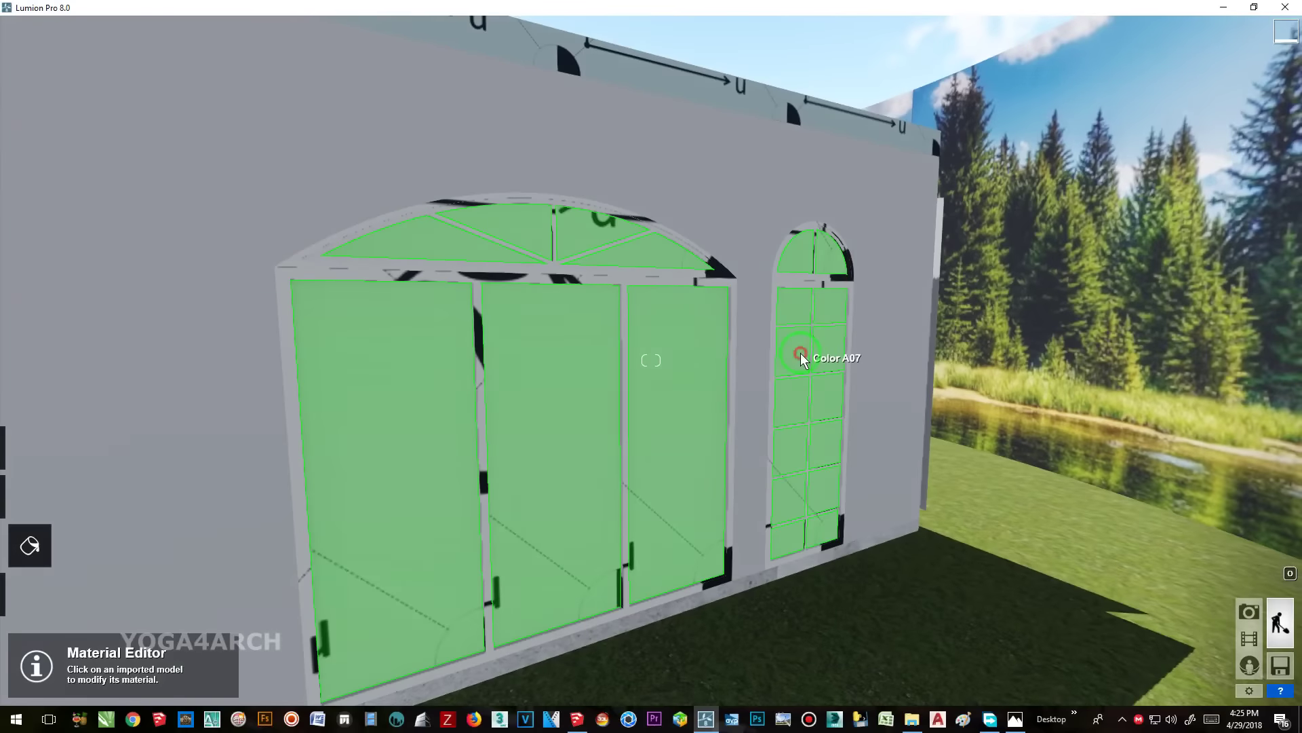
left_click(668, 348)
left_click(245, 291)
- Give the window wall an Indoor Plaster material
right_click_drag(244, 290, 136, 298)
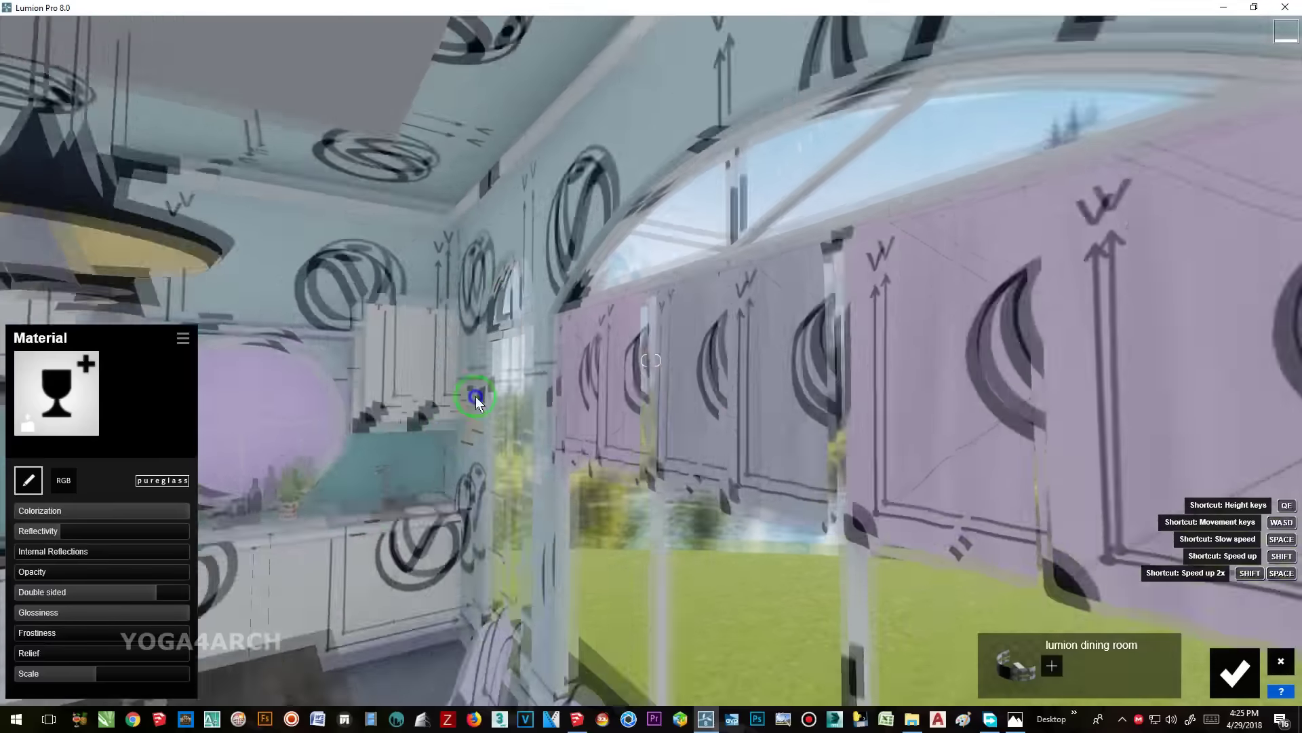
right_click_drag(476, 396, 582, 228)
left_click(582, 227)
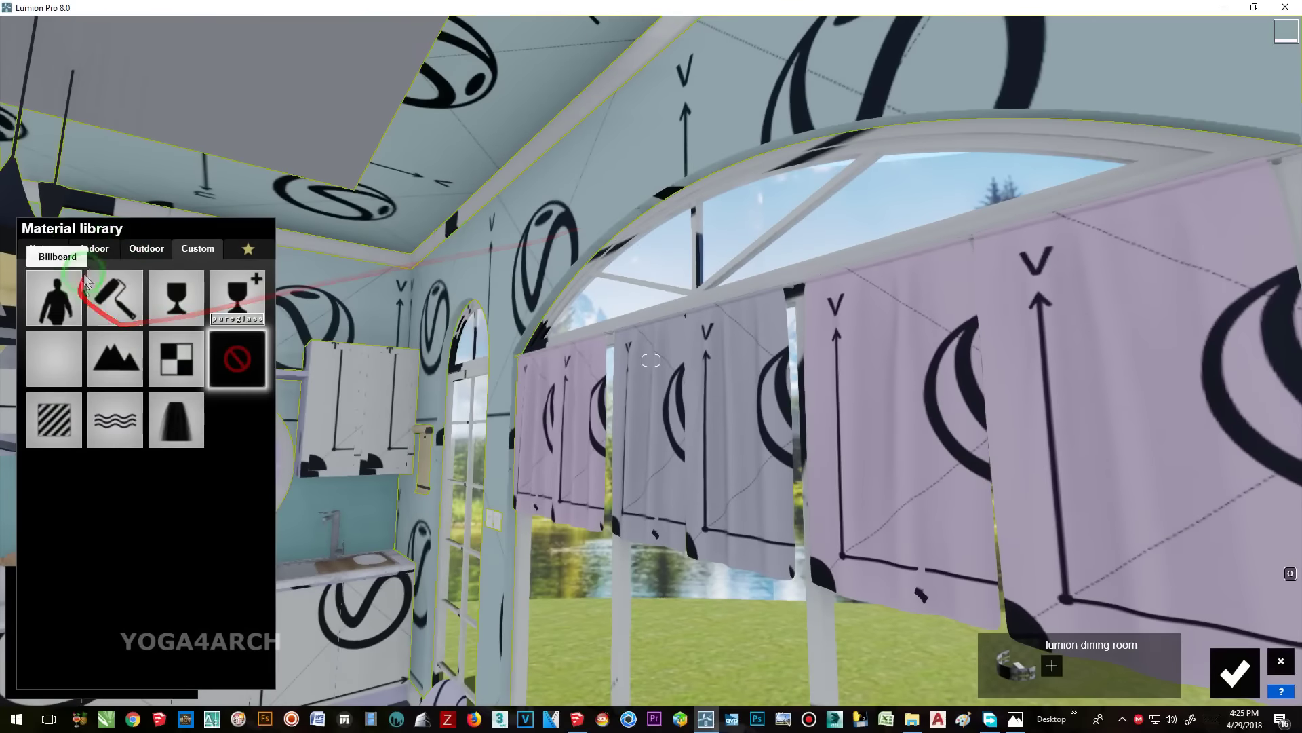
left_click(116, 249)
left_click(245, 286)
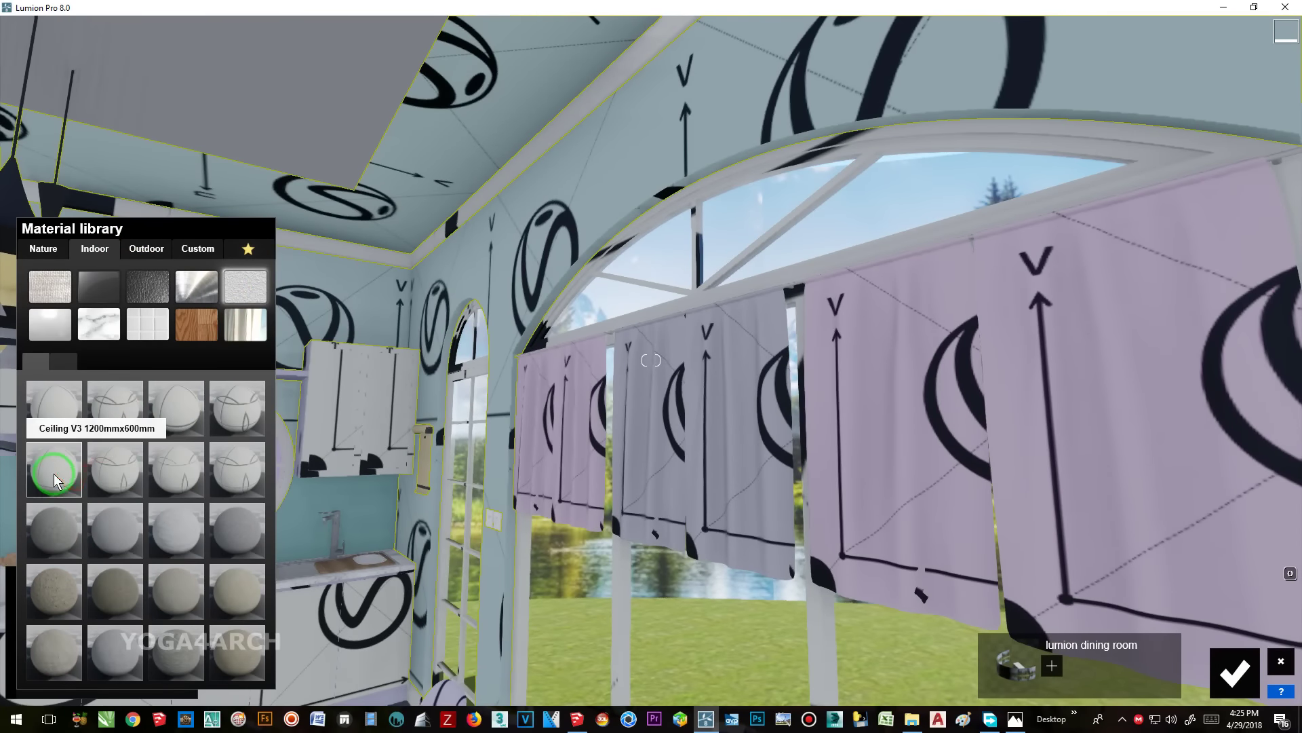
left_click(114, 532)
- Give the ceiling and window trim a Custom Color material
right_click_drag(113, 533, 292, 445)
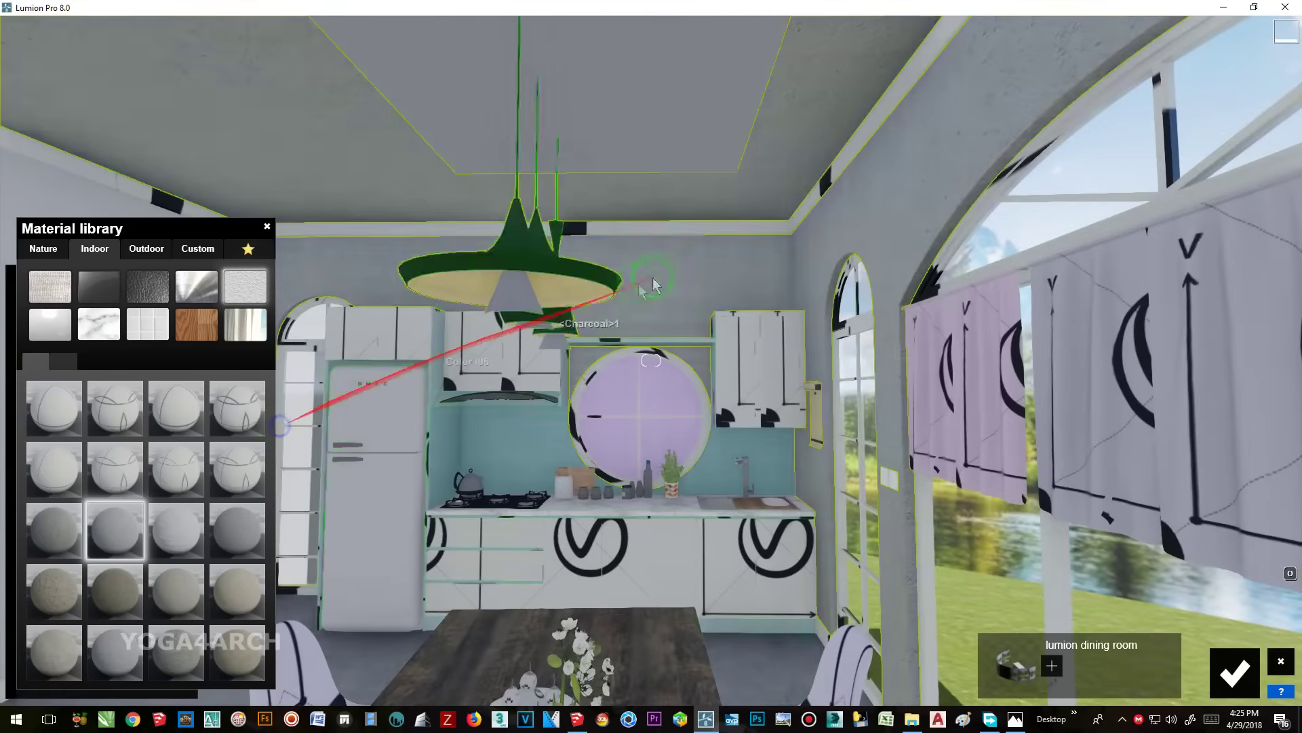
left_click(666, 231)
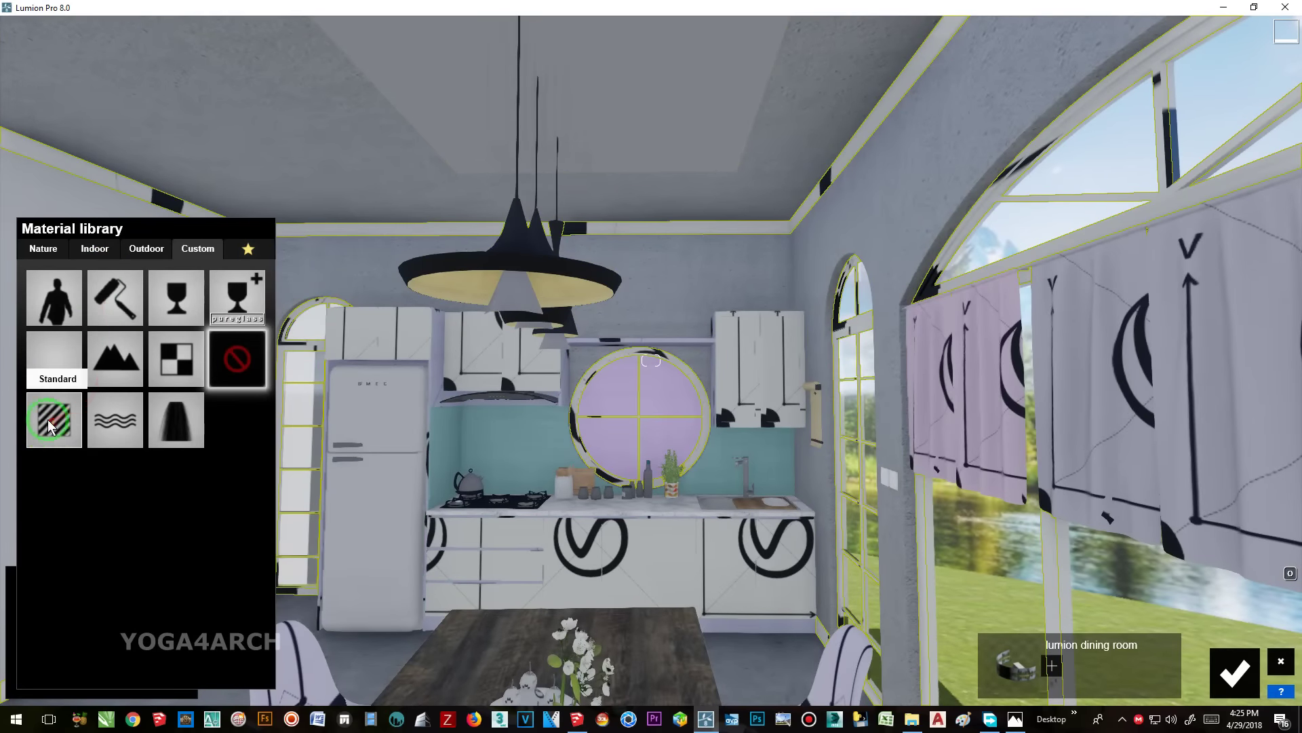
left_click(102, 305)
- Make the dining chairs blue-tinted glass with opacity about 0.45
mouse_move(96, 307)
right_mouse_down()
mouse_move(251, 388)
mouse_move(760, 374)
right_mouse_up()
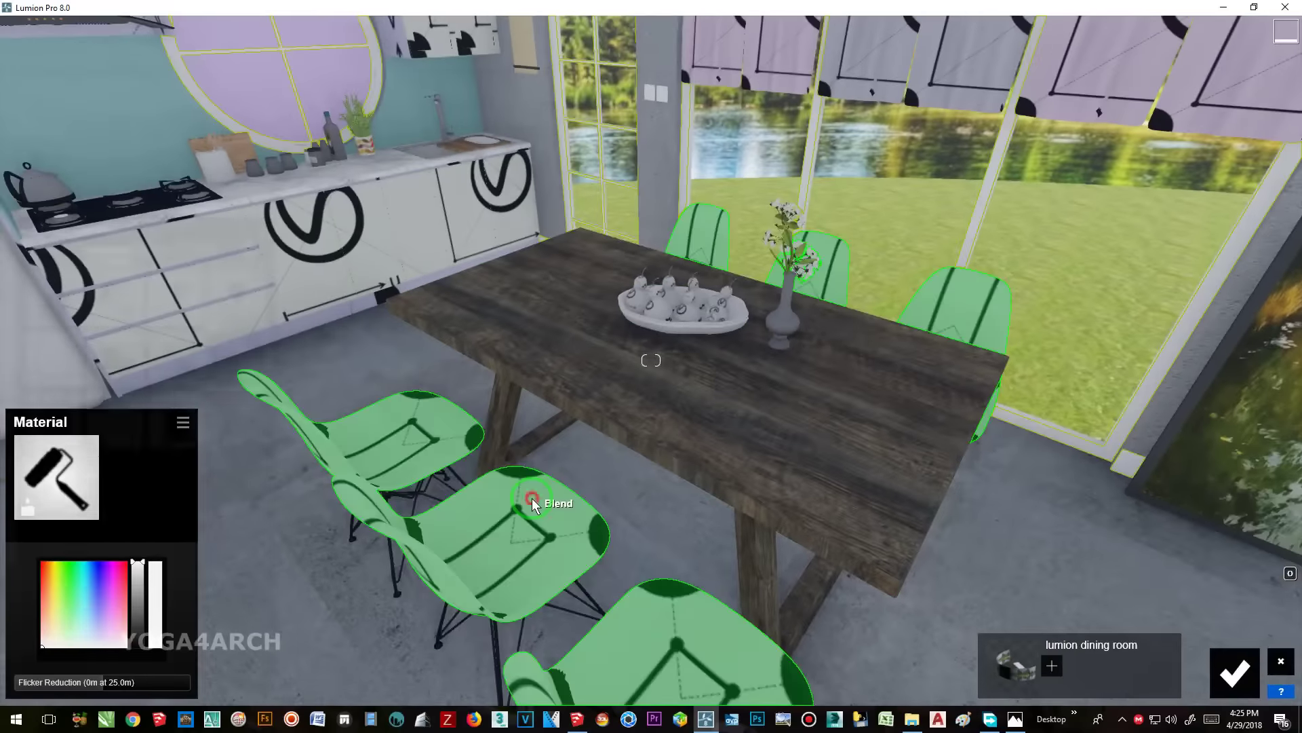
left_click(532, 498)
left_click(249, 305)
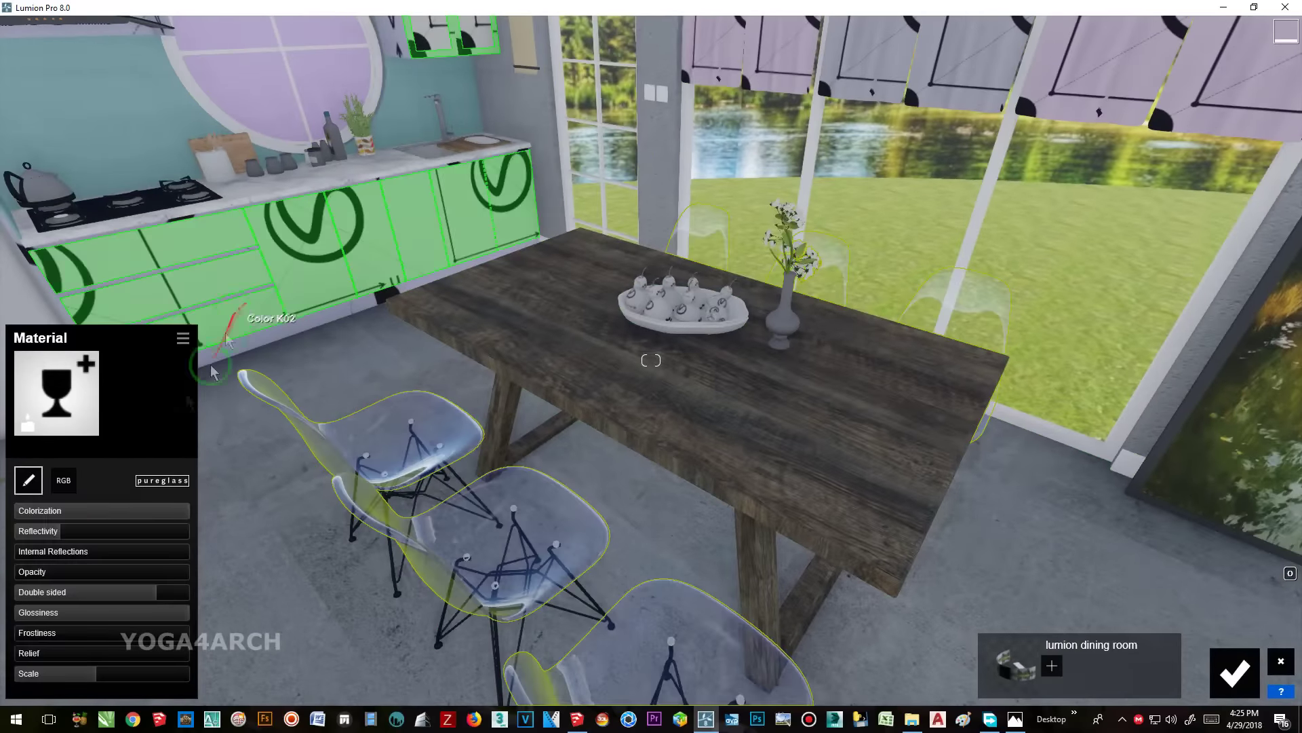
mouse_move(30, 576)
left_mouse_down()
mouse_move(188, 568)
mouse_move(96, 572)
mouse_move(98, 537)
left_mouse_up()
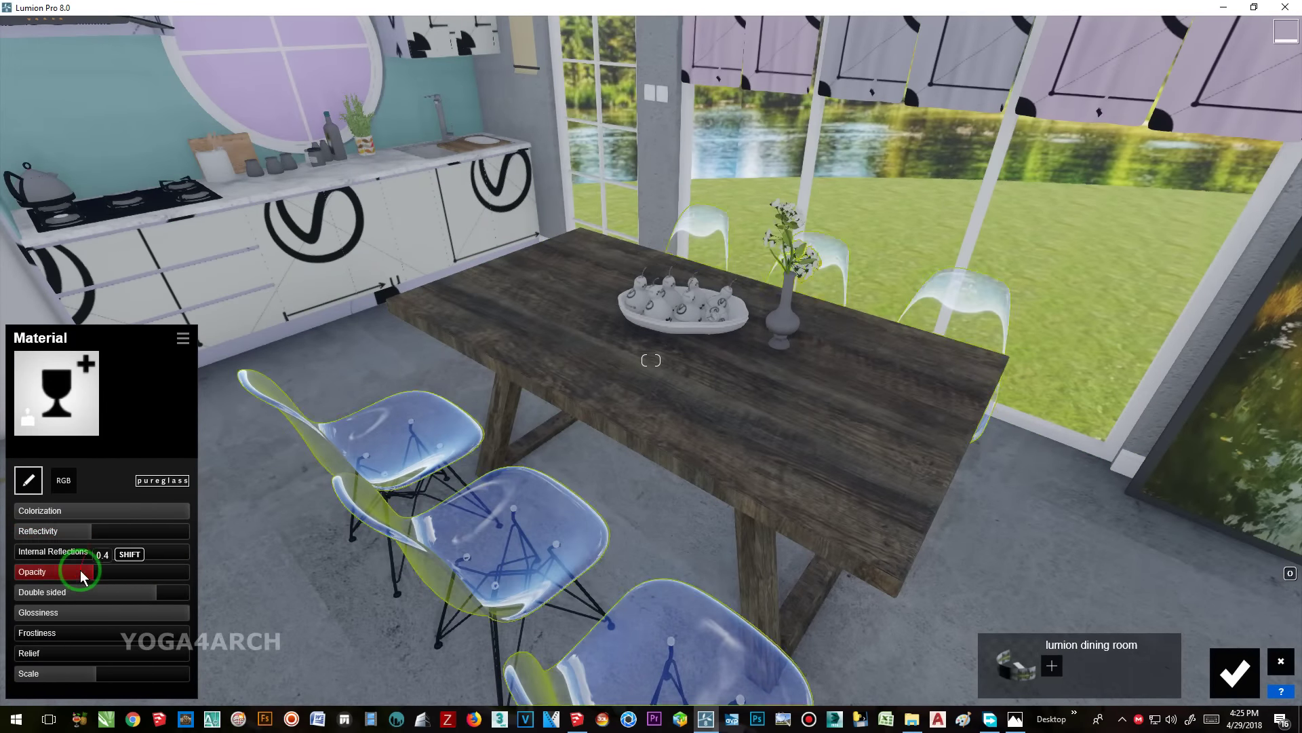
left_click(68, 496)
left_click(88, 567)
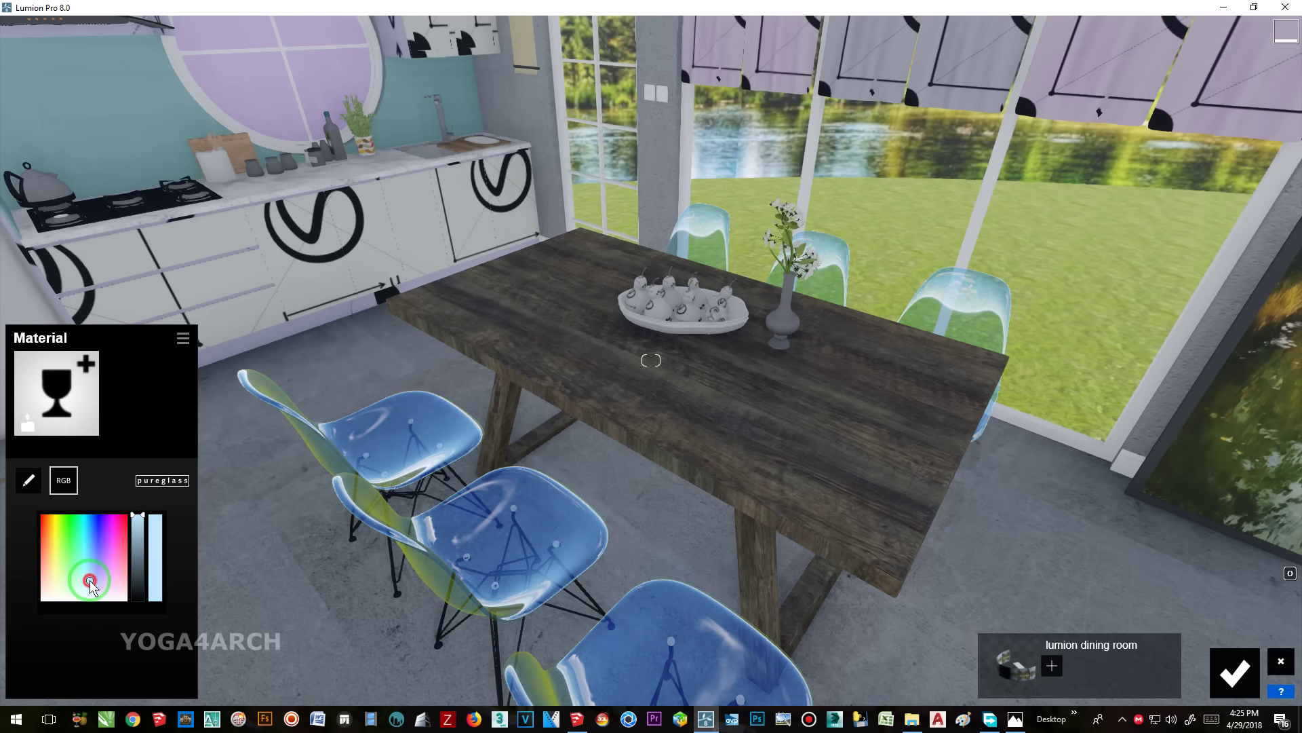
- Give the round window a reflective Indoor Metal material with adjusted scale, colorization and gloss
right_click_drag(92, 585, 346, 486)
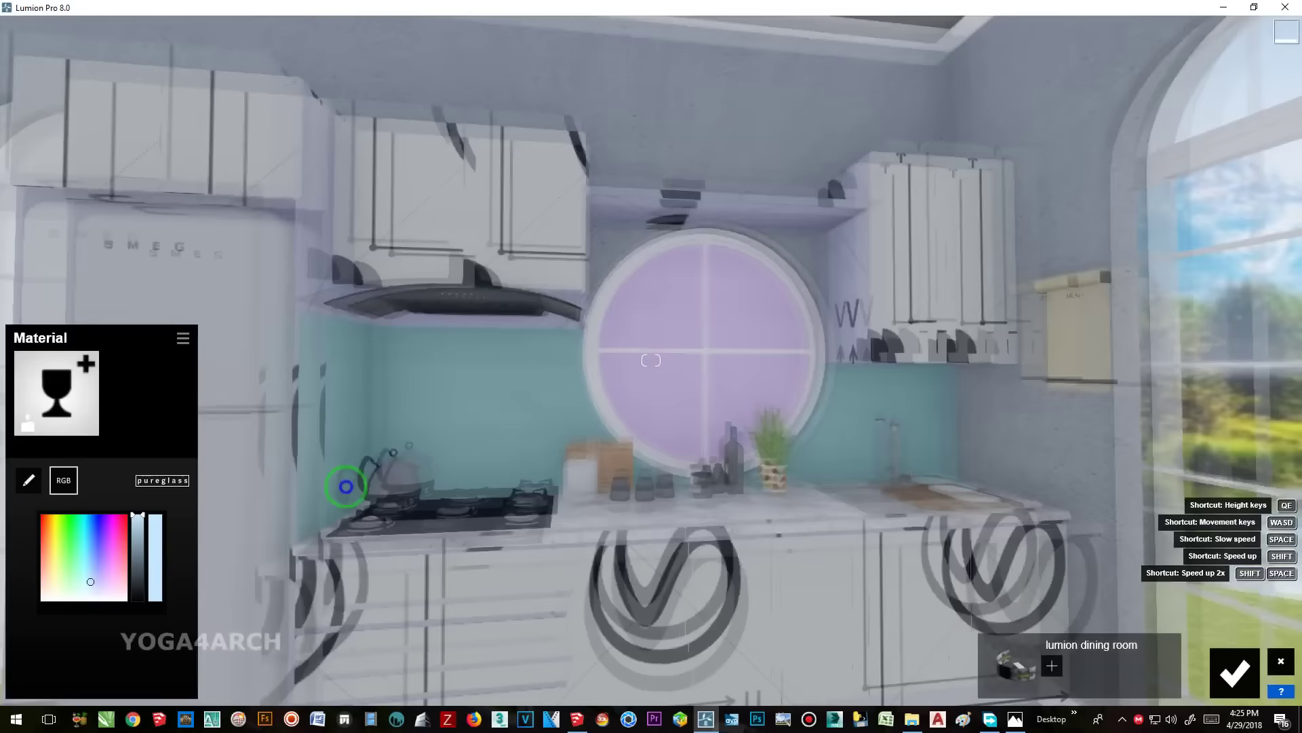
left_click(671, 454)
left_click(95, 248)
left_click(193, 288)
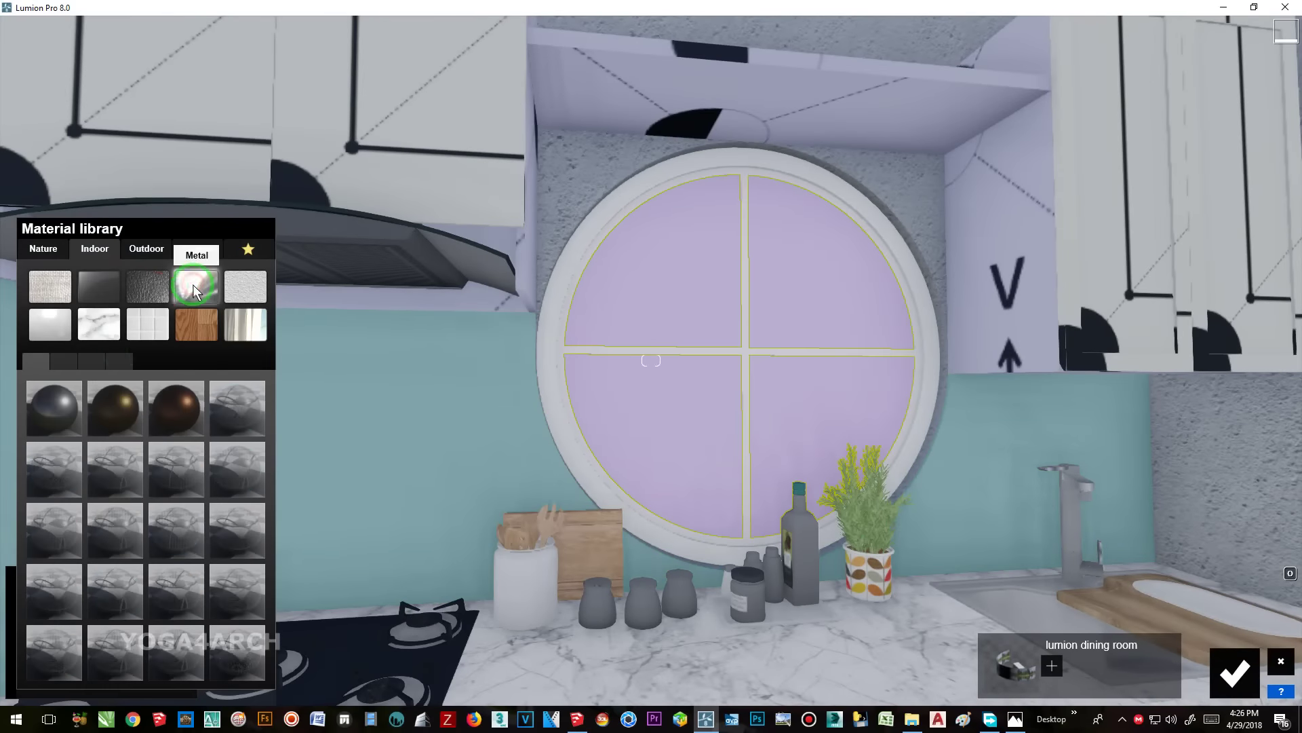
left_click(57, 401)
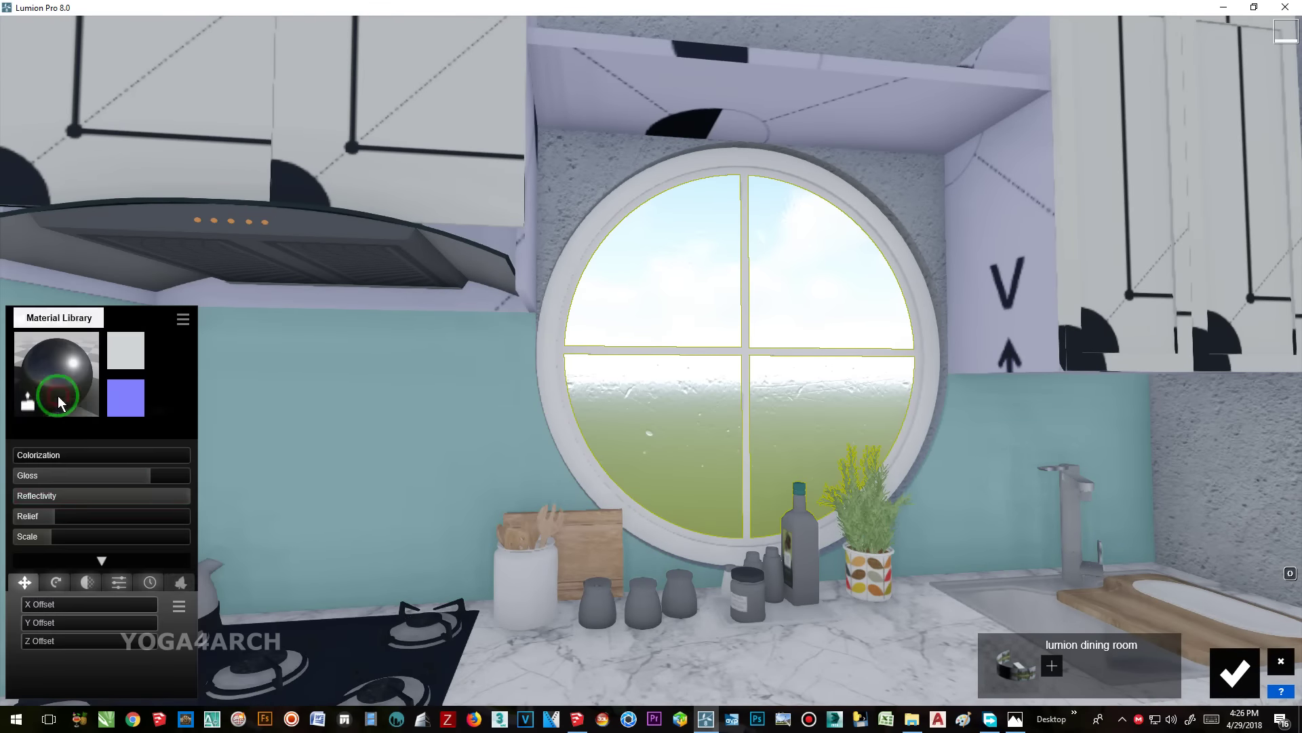
left_click_drag(46, 540, 51, 540)
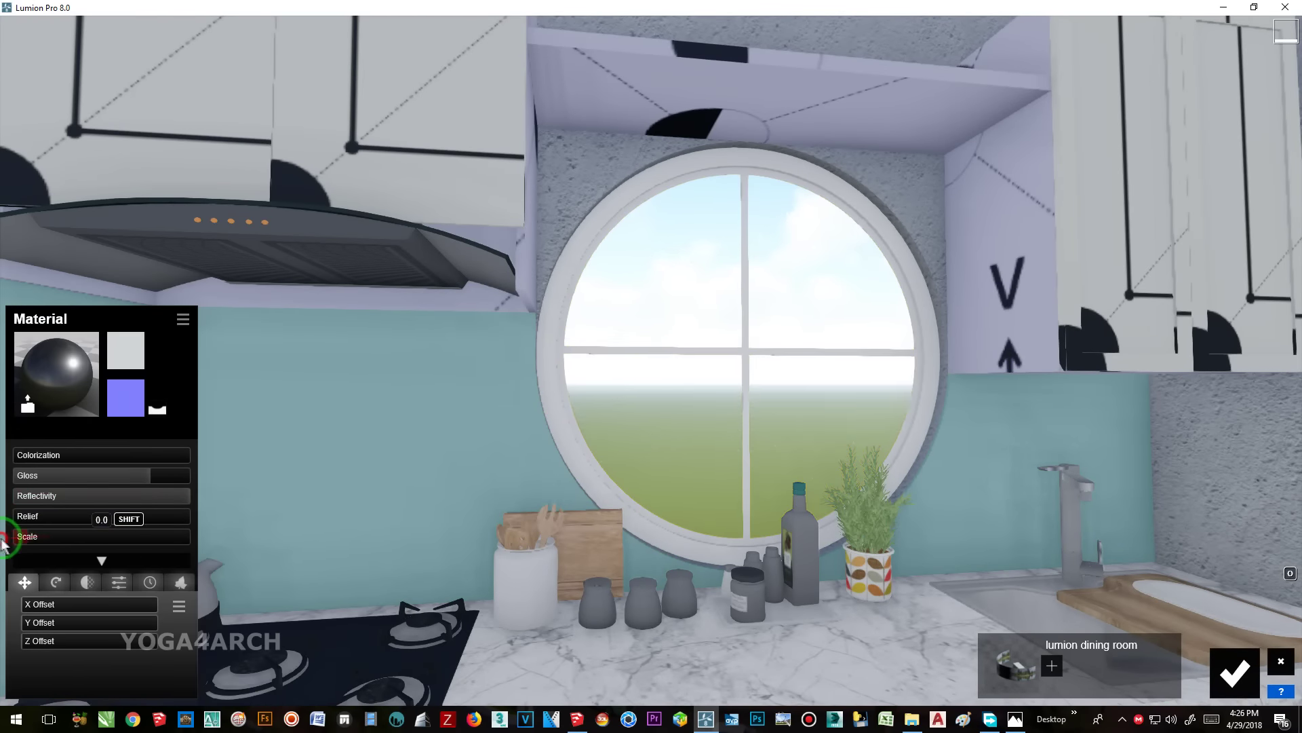
left_click(44, 455)
left_click_drag(151, 475, 169, 483)
scroll(380, 424, "down", 10)
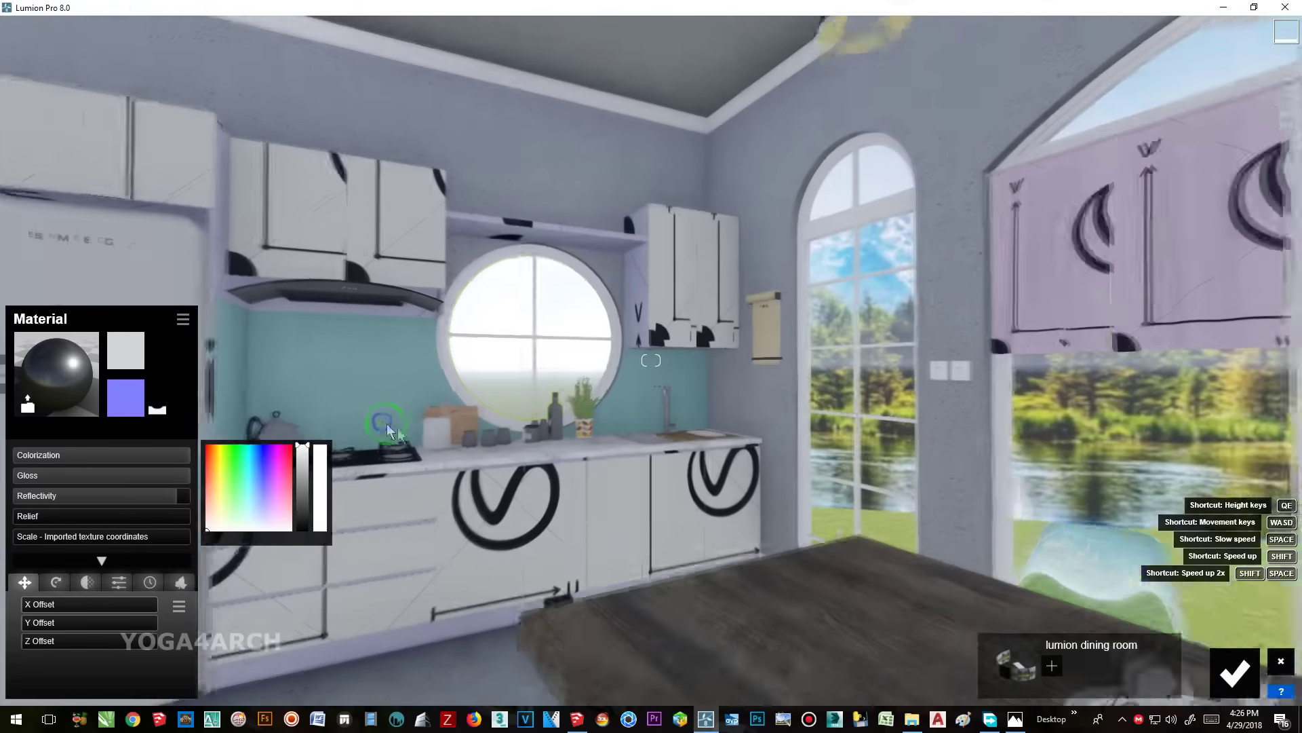
key("alt+Tab")
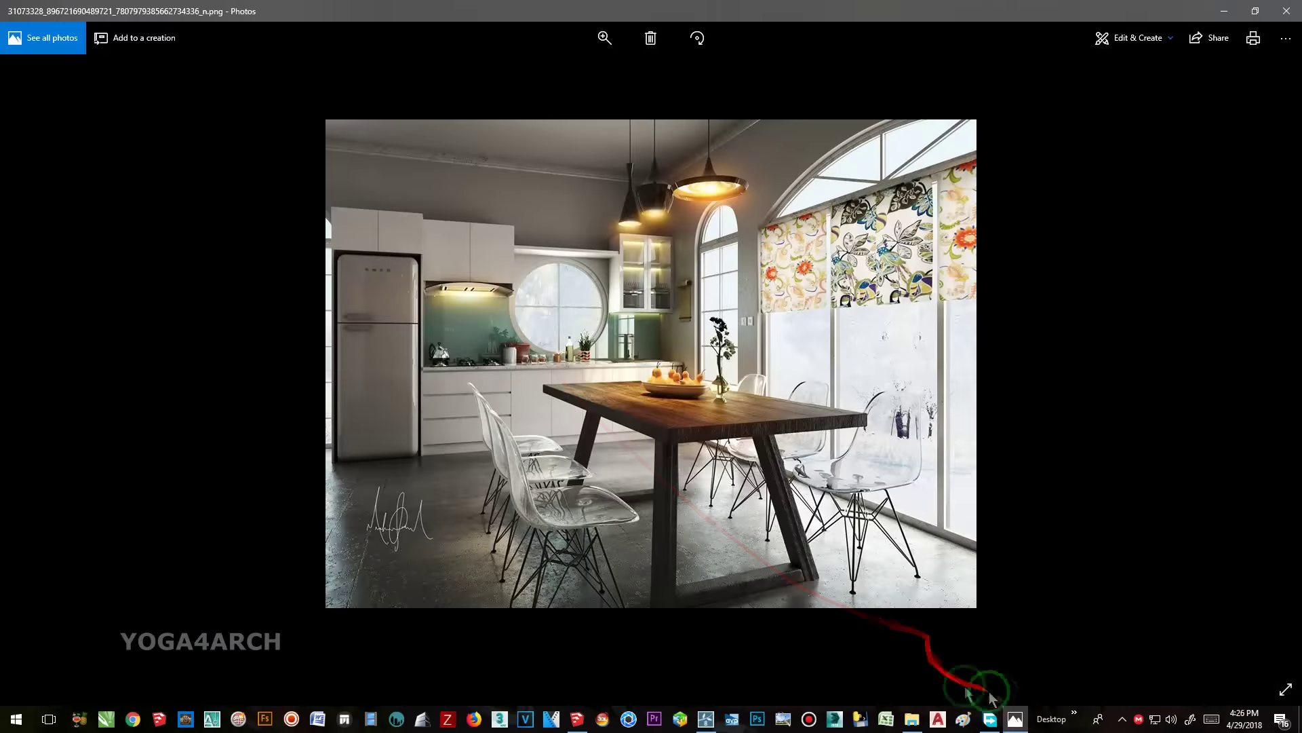
left_click(1015, 722)
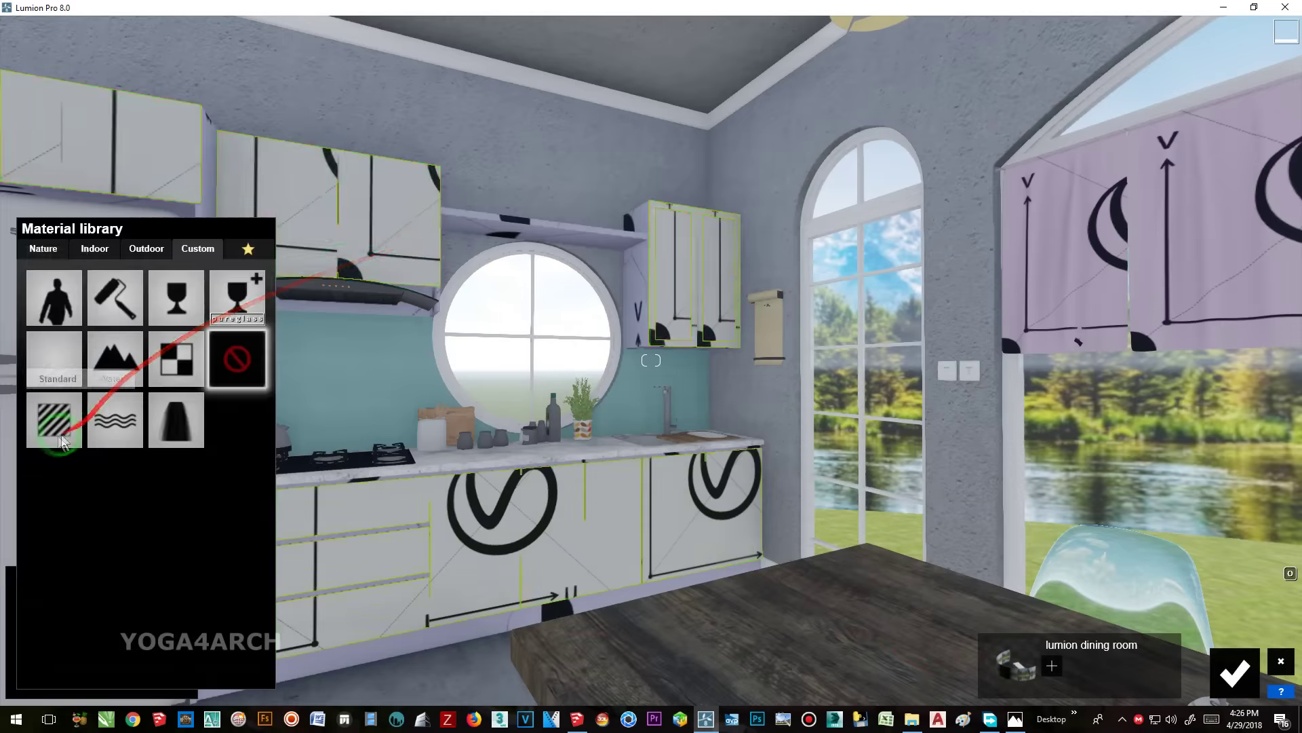
- Give the cabinets a striped texture and the fridge a Standard material with reflectivity 1.9
left_click(149, 380)
left_click(41, 458)
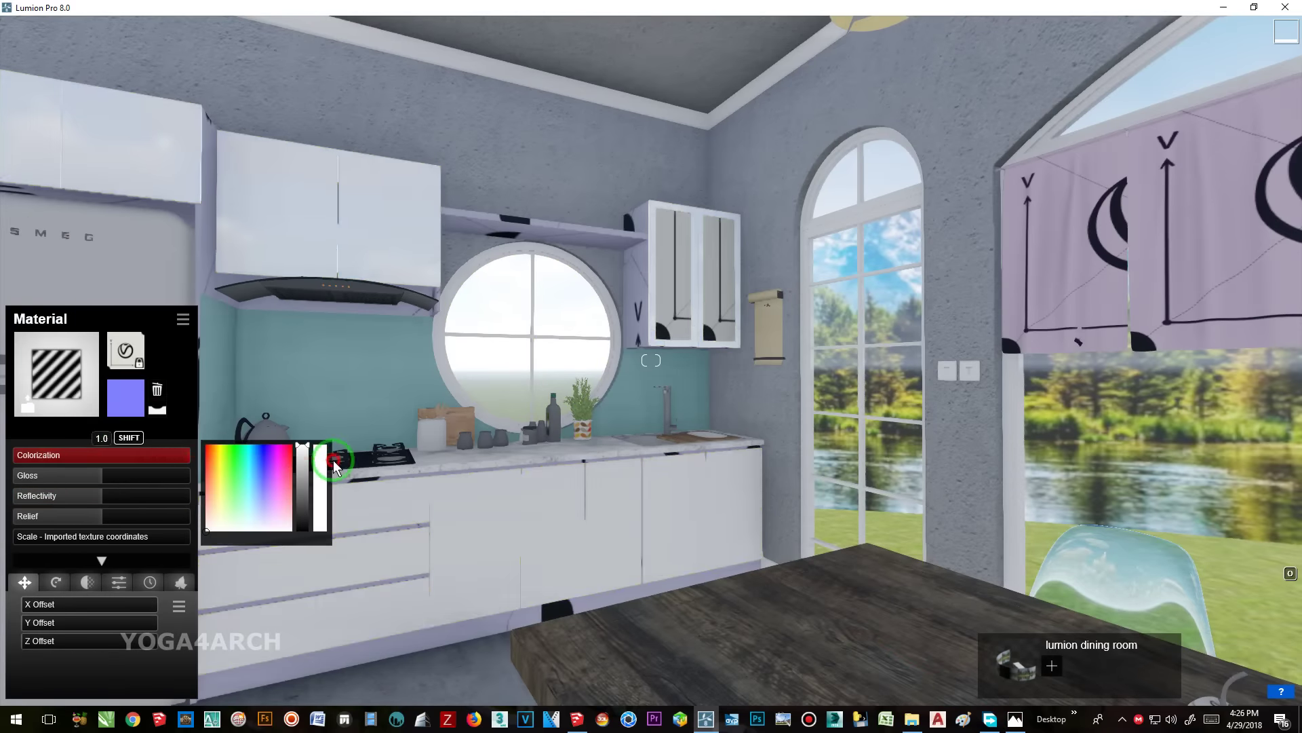
left_click(407, 352)
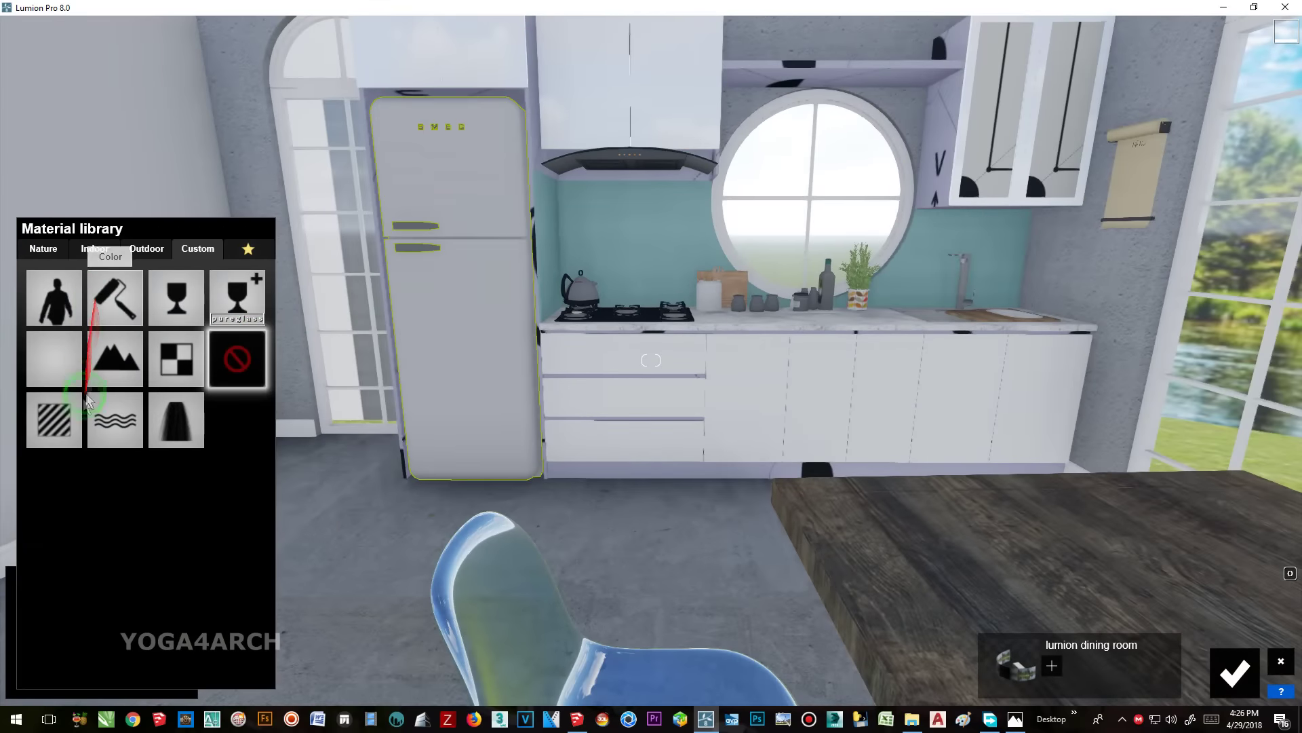
left_click(64, 414)
left_click_drag(107, 498, 178, 502)
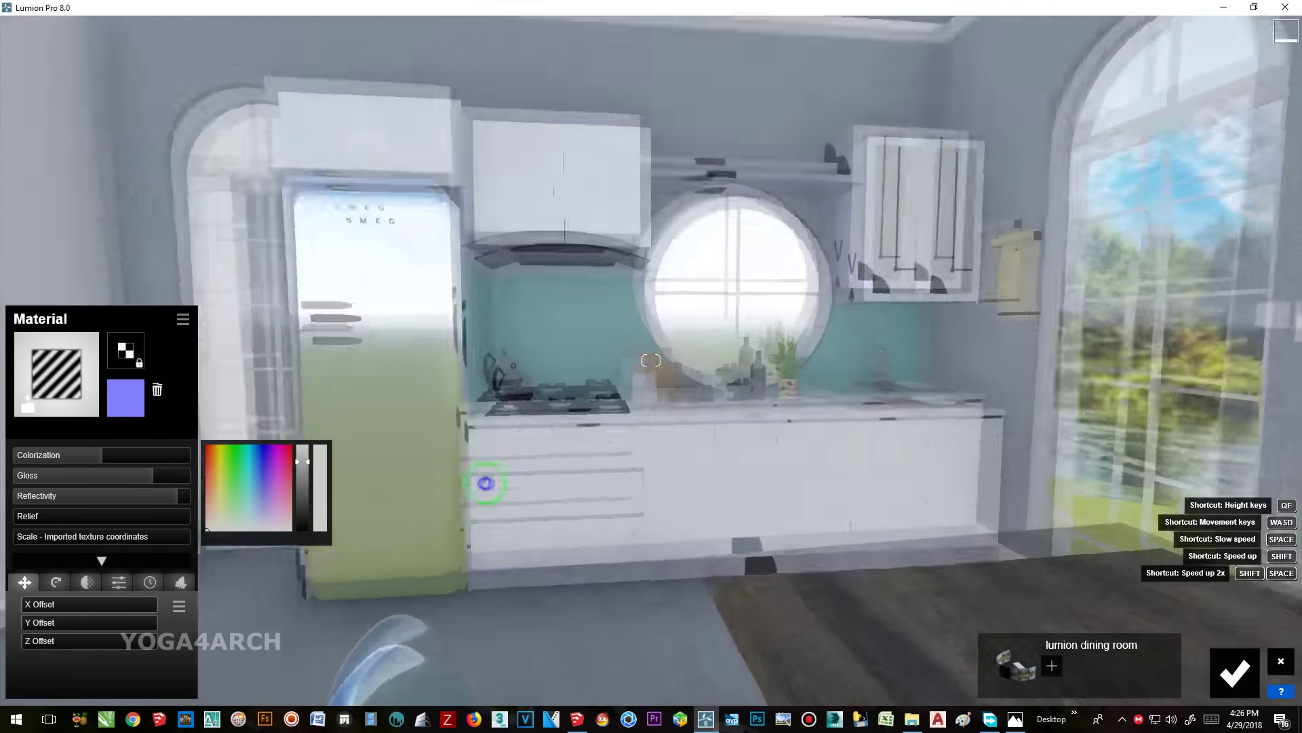
- Apply a chrome Indoor Metal material to the kettle
scroll(696, 461, "up", 5)
left_click(396, 369)
left_click(95, 248)
left_click(197, 287)
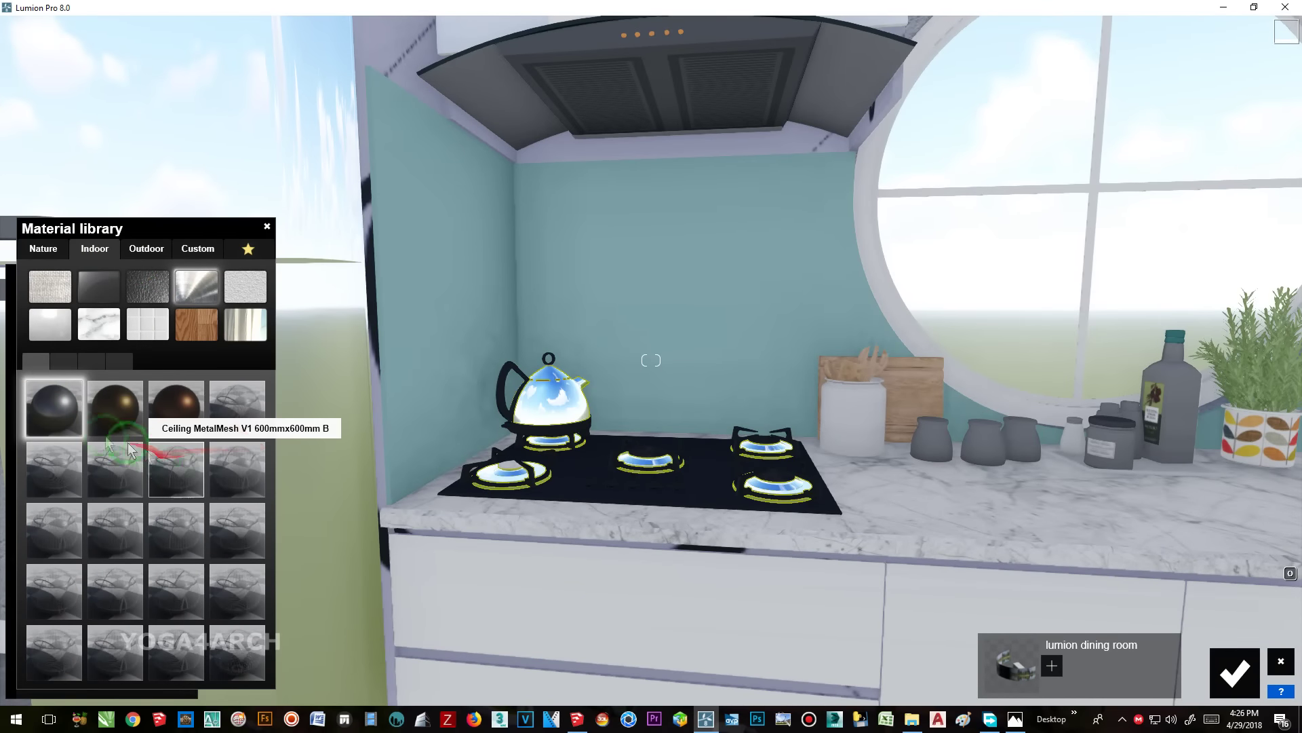
left_click(155, 460)
- Give the stove burners and cooktop Standard materials with raised reflectivity
left_click(498, 404)
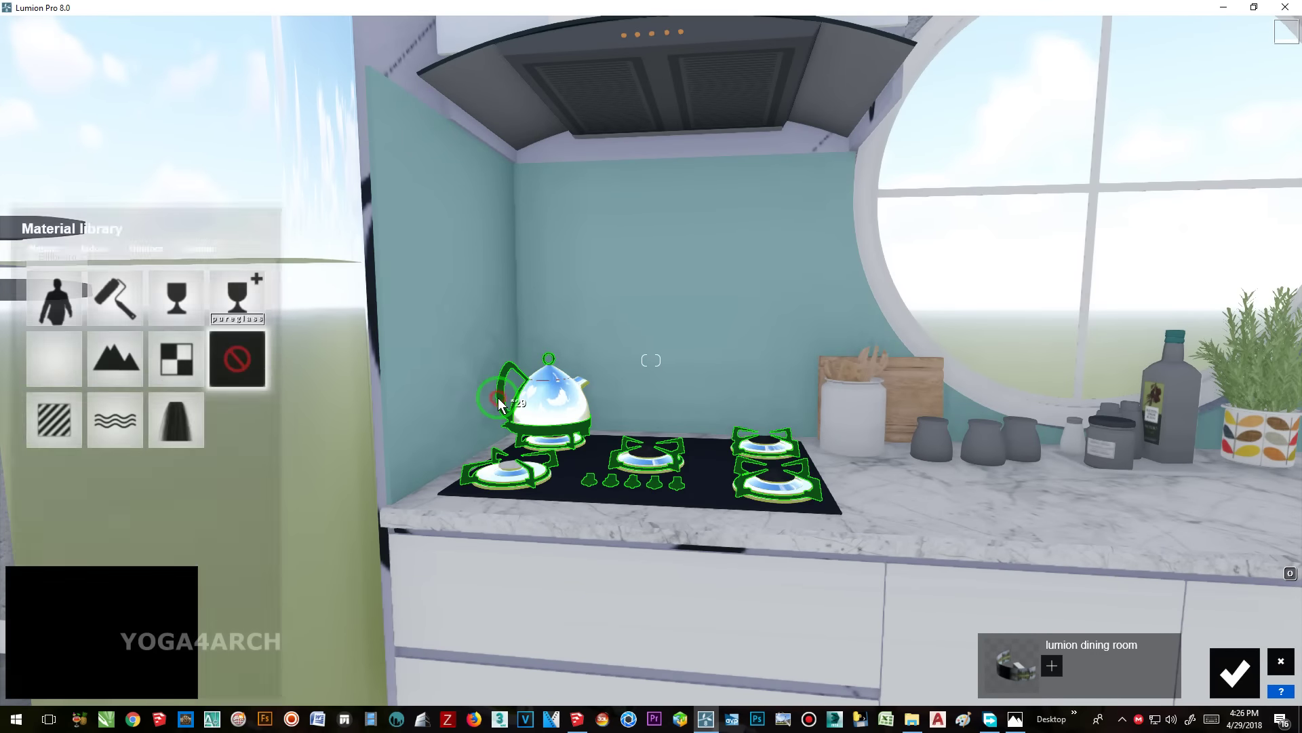
left_click(53, 419)
left_click(129, 504)
left_click(571, 488)
left_click(65, 428)
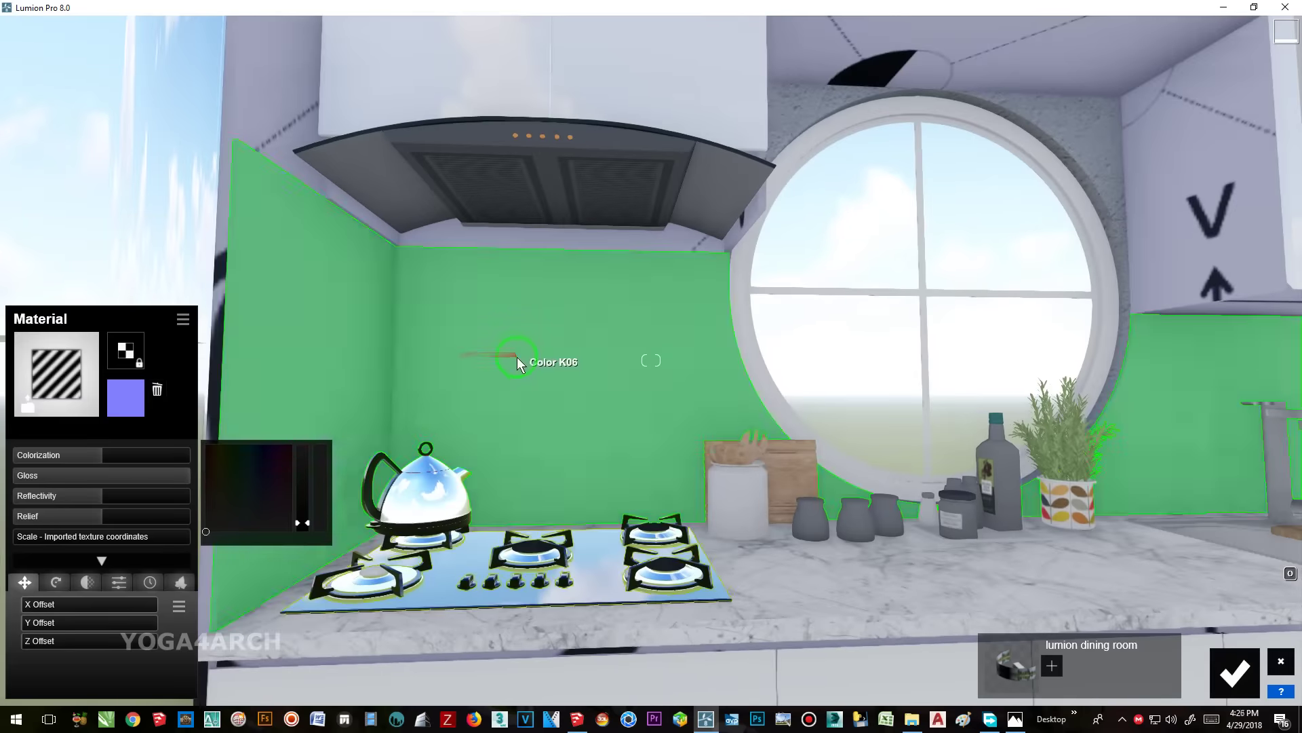
- Give the backsplash wall a Standard material with high reflectivity
left_click(517, 363)
left_click(48, 429)
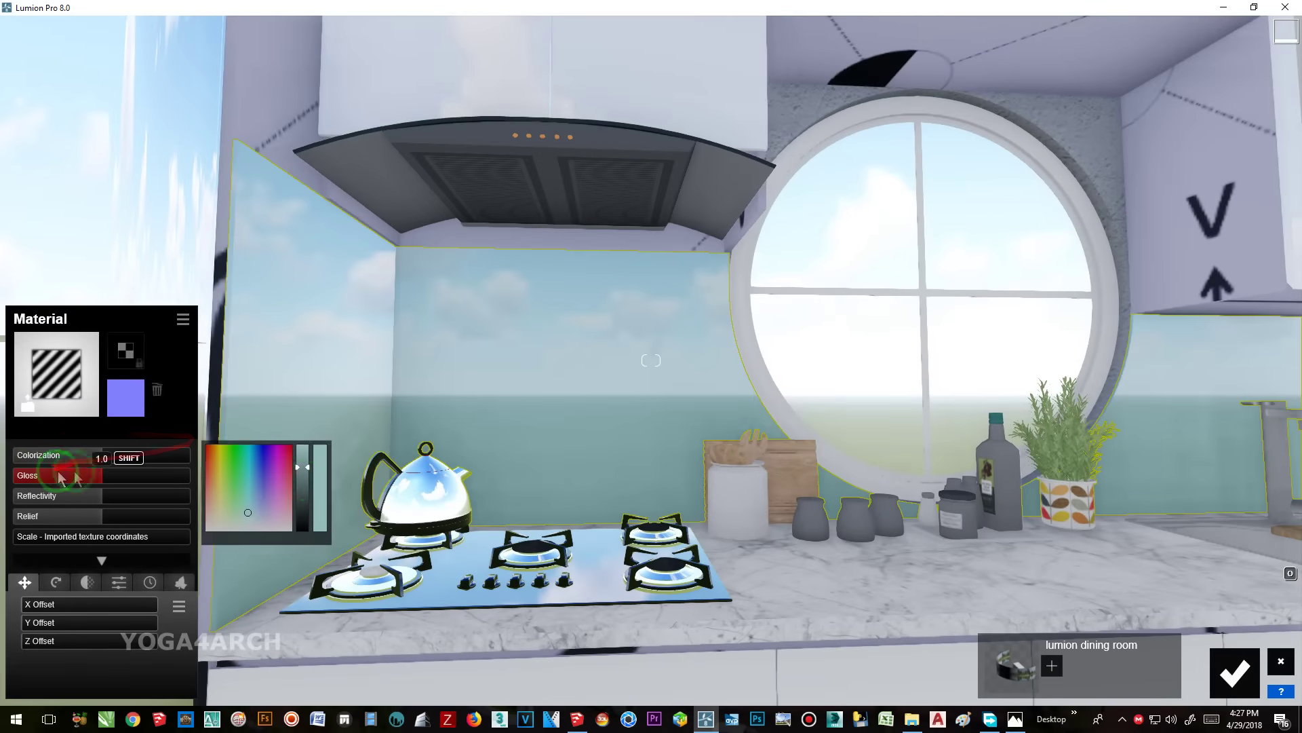
left_click_drag(102, 495, 163, 495)
mouse_move(366, 441)
right_mouse_down()
mouse_move(529, 344)
mouse_move(837, 380)
mouse_move(770, 292)
right_mouse_up()
left_click(529, 344)
left_click(509, 238)
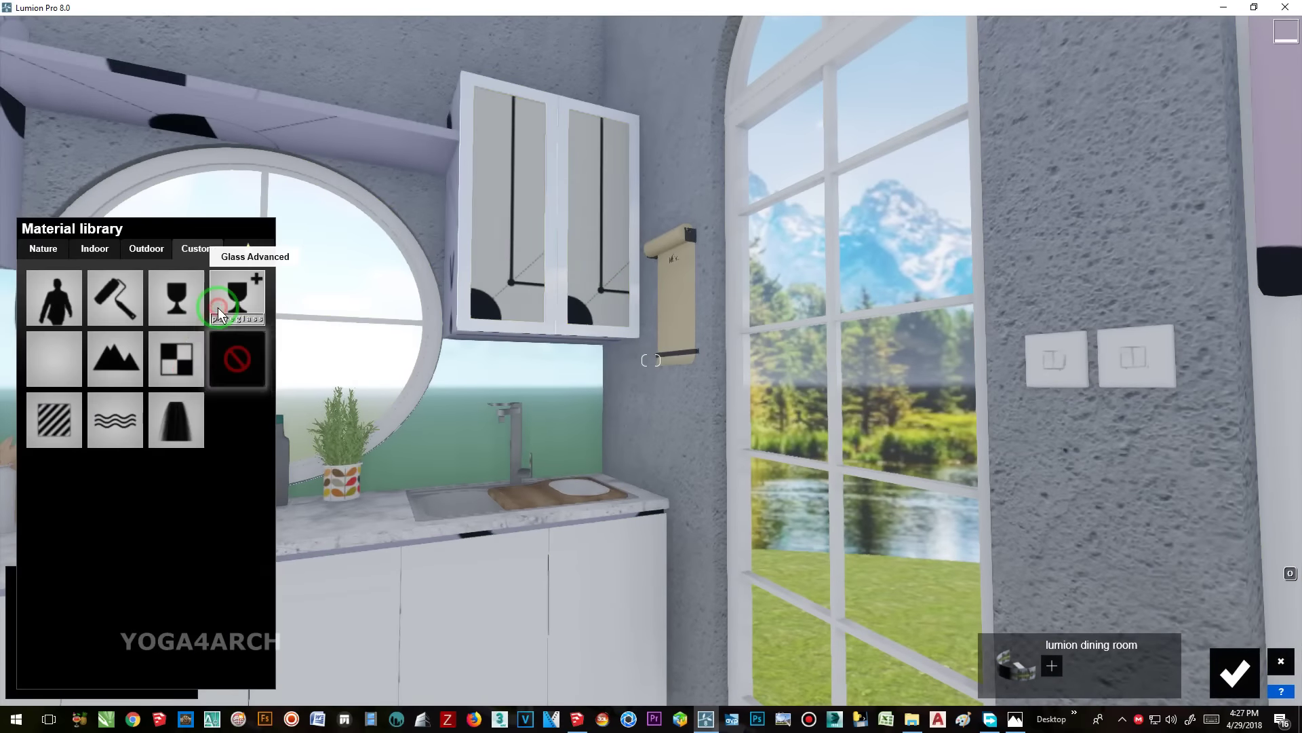
- Apply Glass Advanced to the wall cabinet's glass doors
left_click(232, 281)
left_click(34, 487)
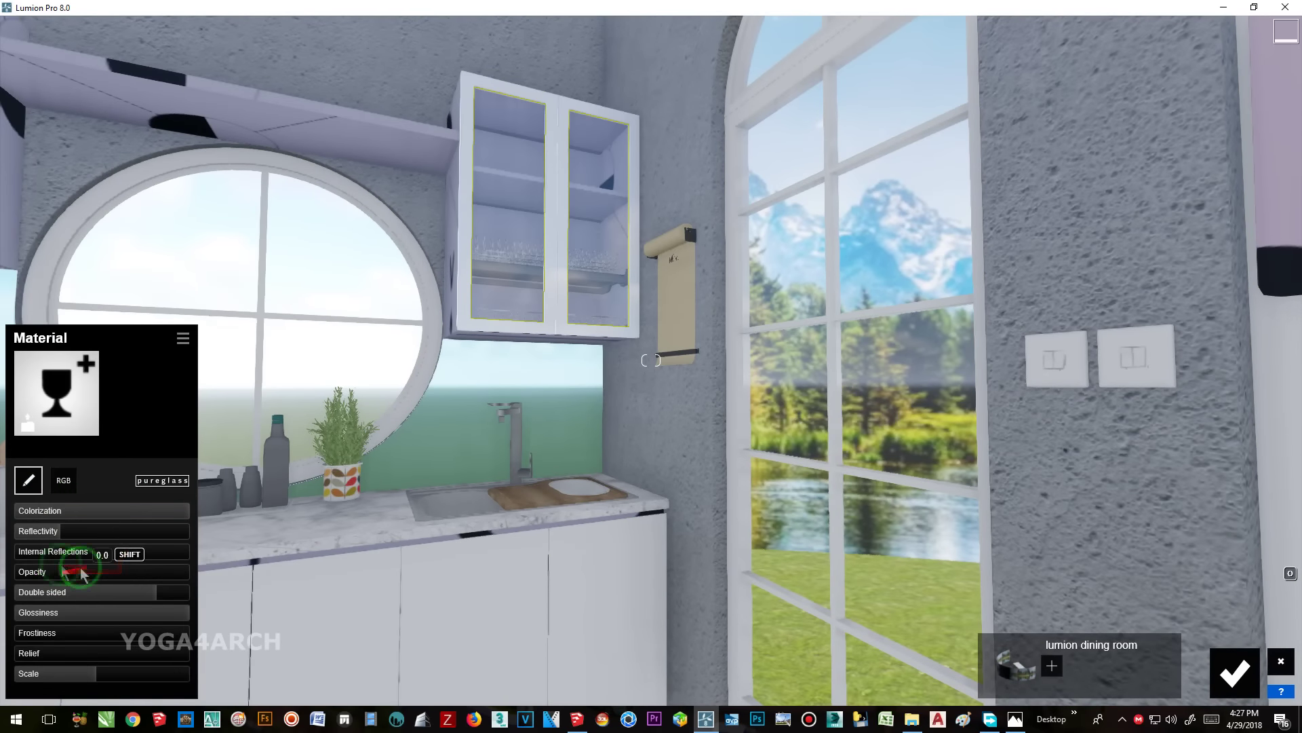
left_click(95, 538)
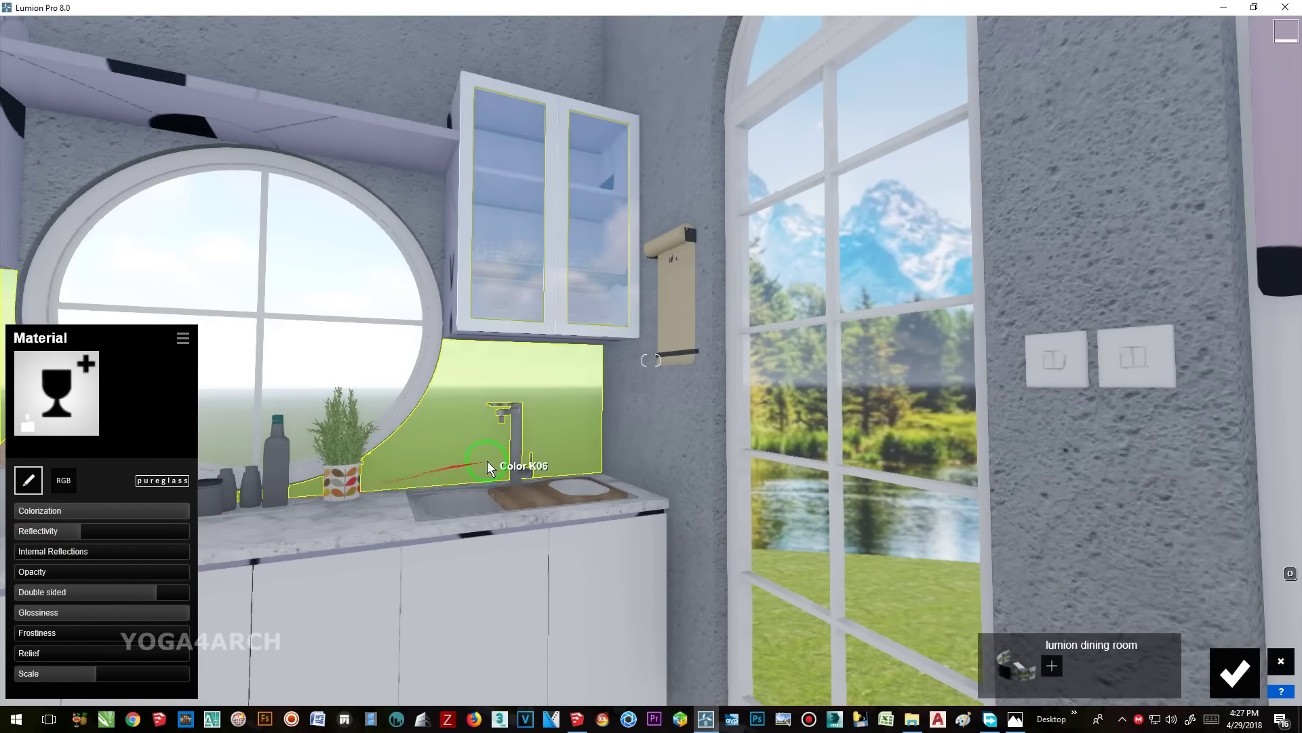
- Apply Indoor Metal Aluminium to the faucet
left_click(519, 461)
left_click(95, 248)
left_click(172, 293)
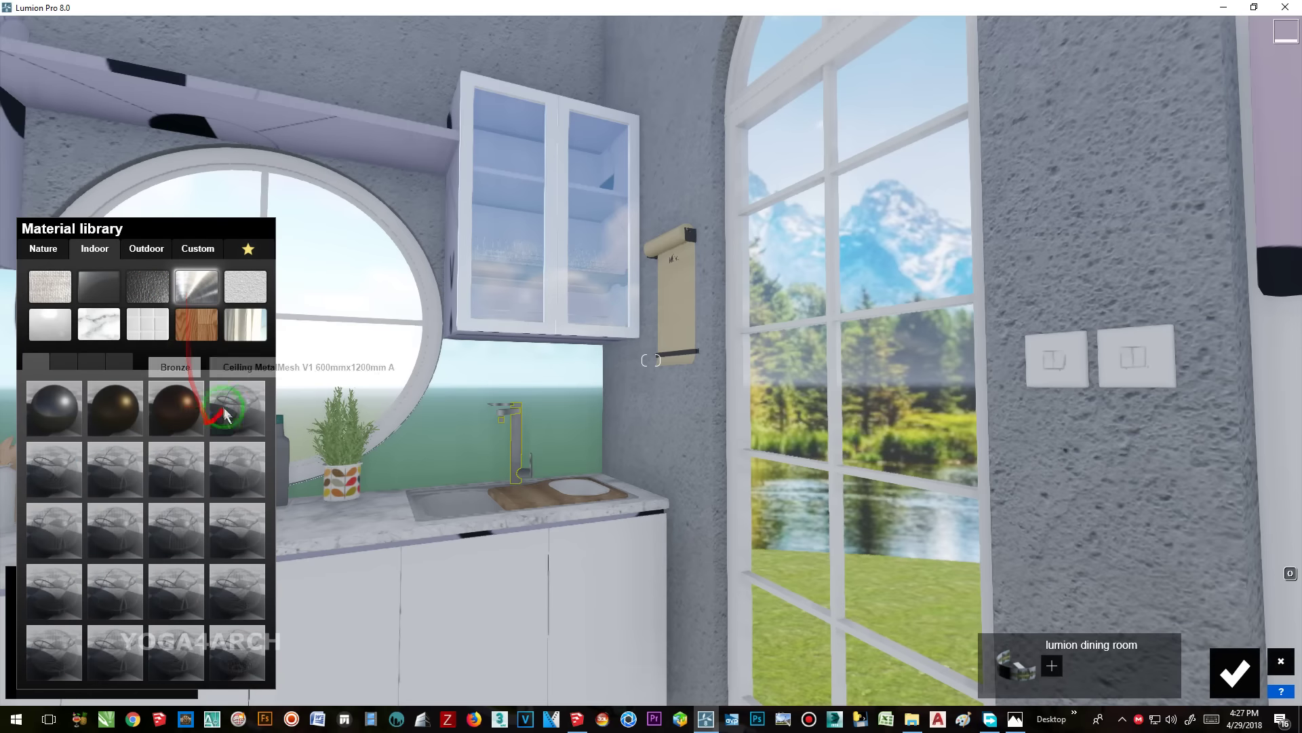
scroll(448, 442, "up", 5)
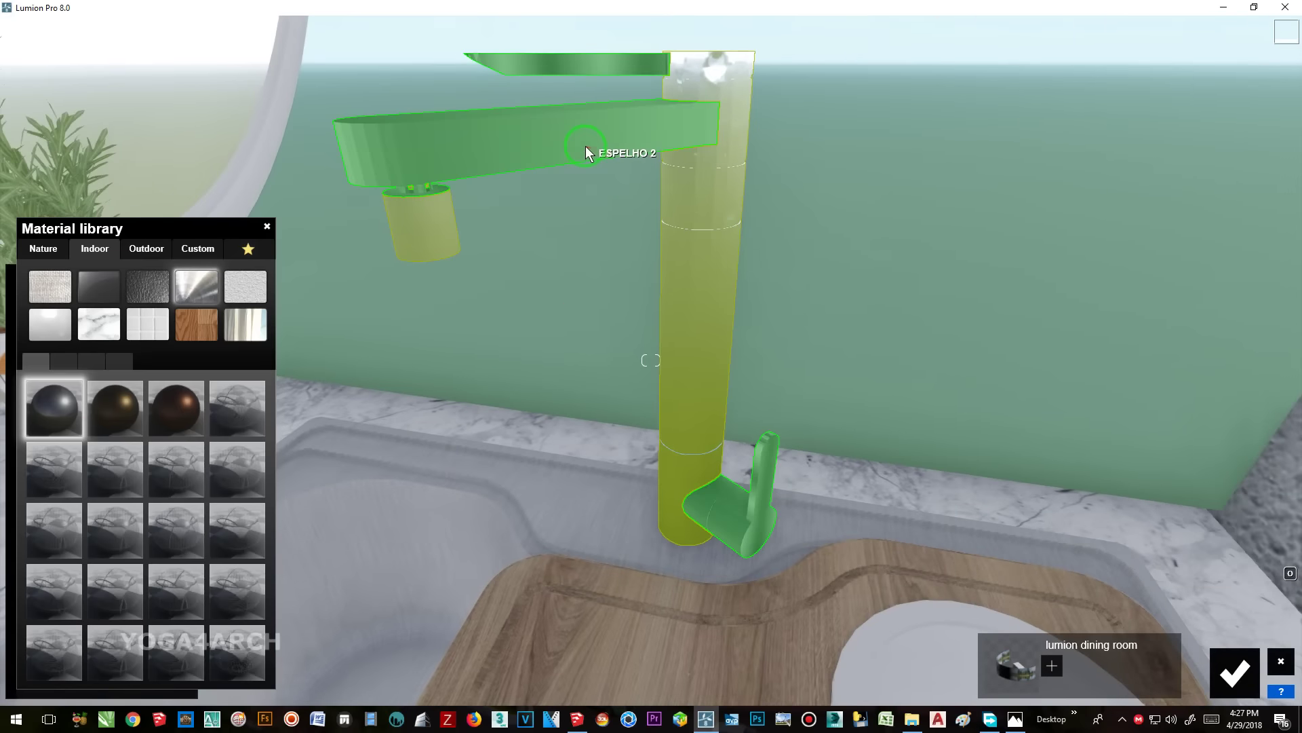
left_click(198, 248)
left_click(122, 279)
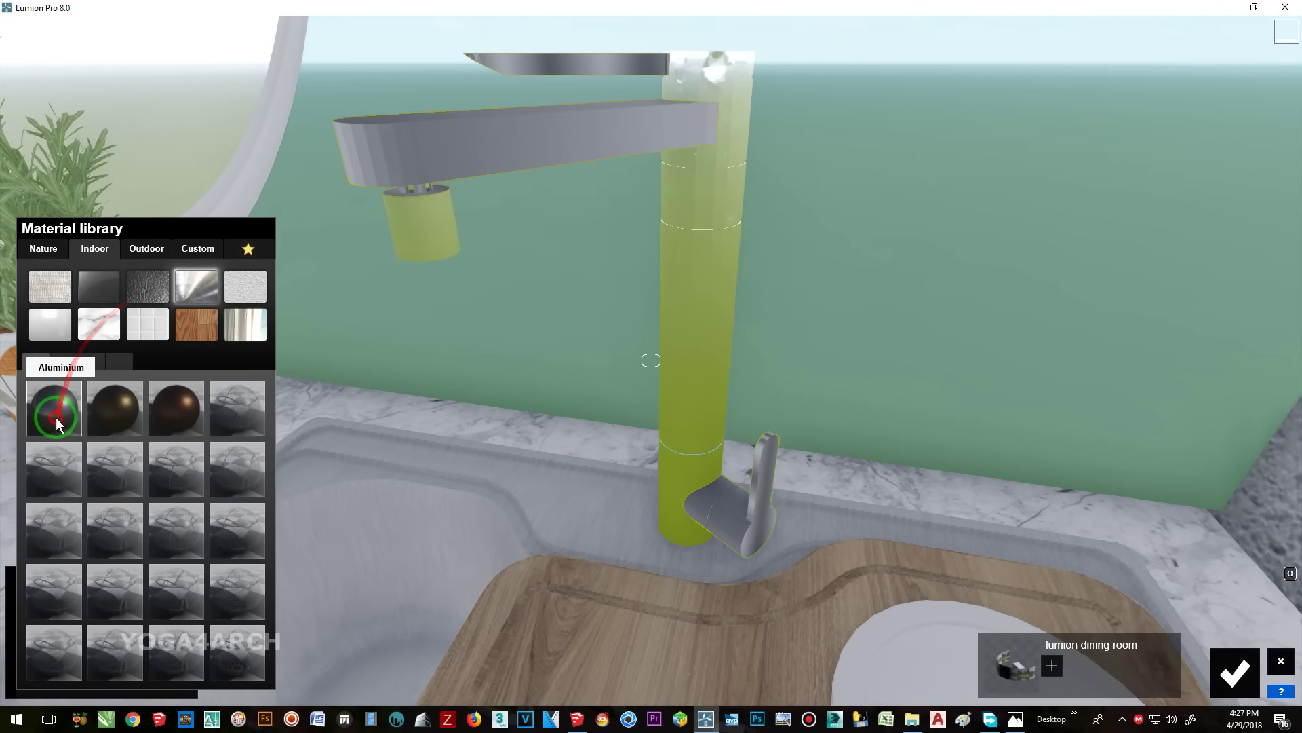
left_click(386, 300)
scroll(390, 302, "down", 5)
- Apply Indoor Metal Aluminium to the sink
left_click(619, 386)
left_click(94, 249)
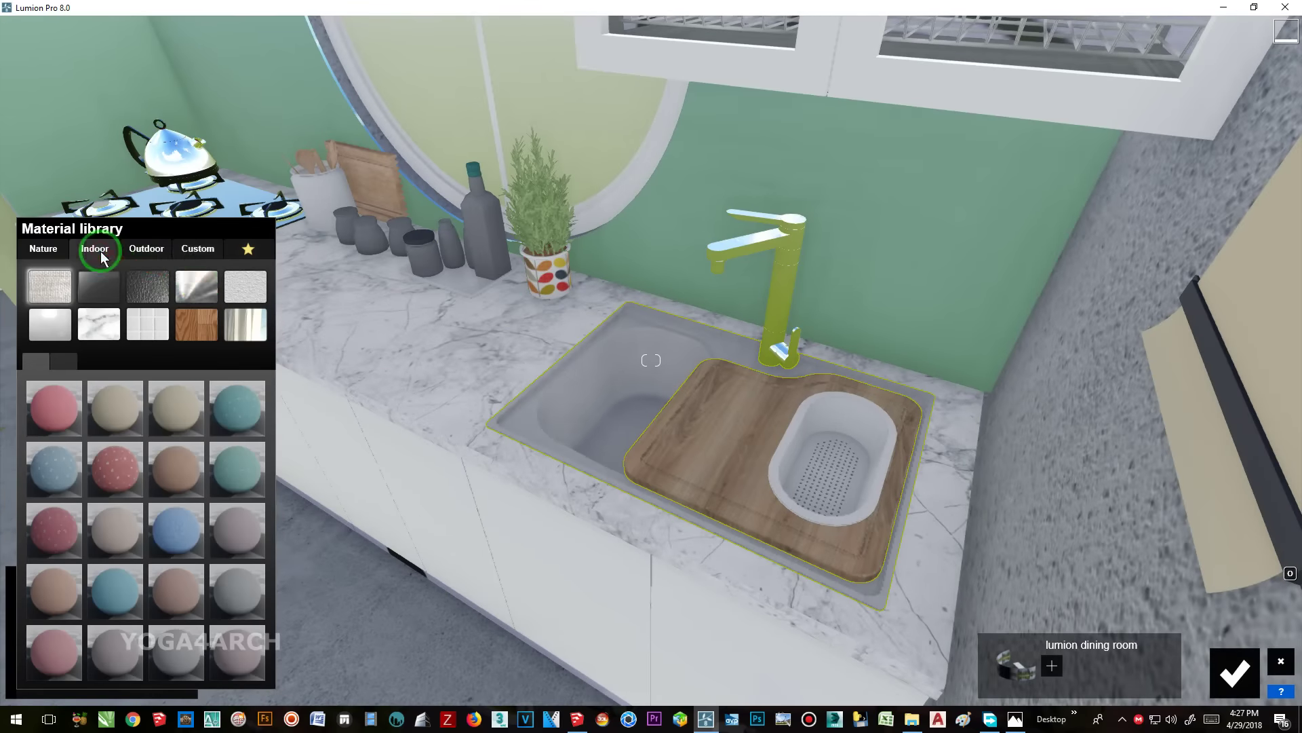
left_click(196, 285)
left_click(41, 410)
left_click(102, 455)
left_click(243, 462)
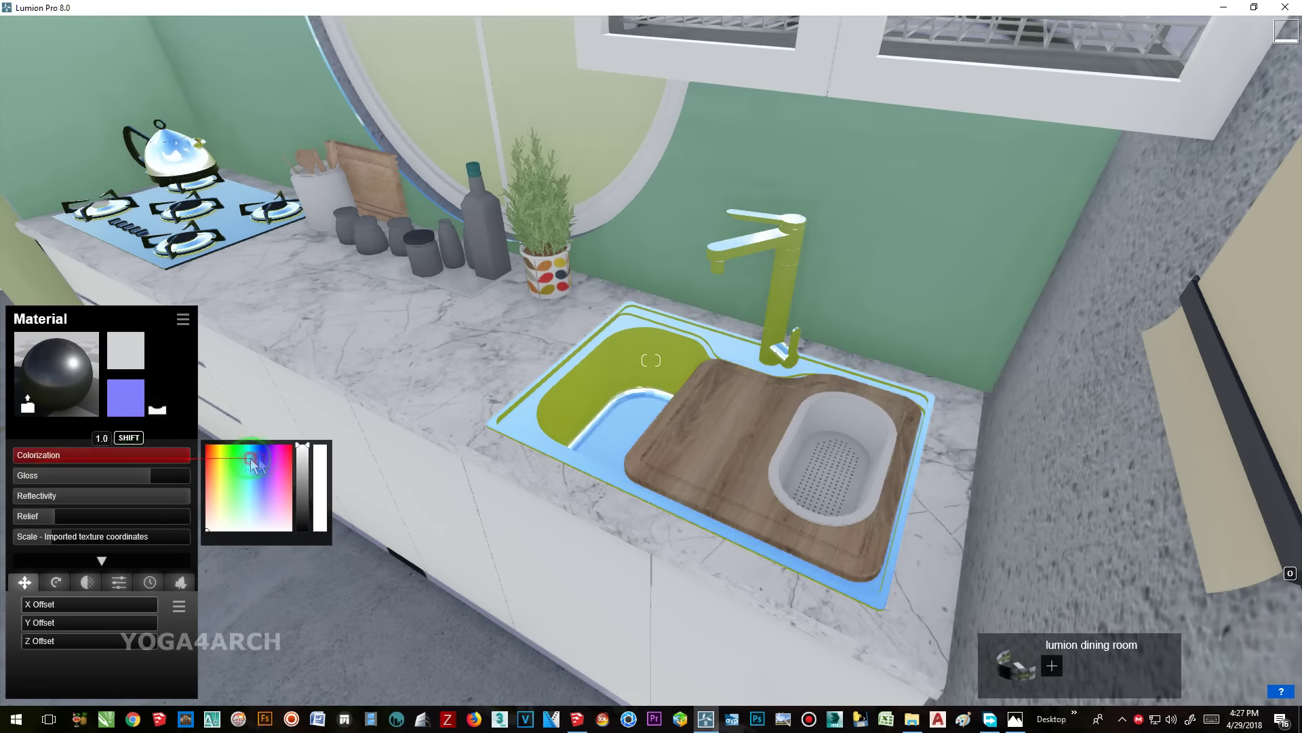
- Apply Glass Advanced to the counter bottle, spice jars and small bottles
left_click(502, 268)
left_click(224, 315)
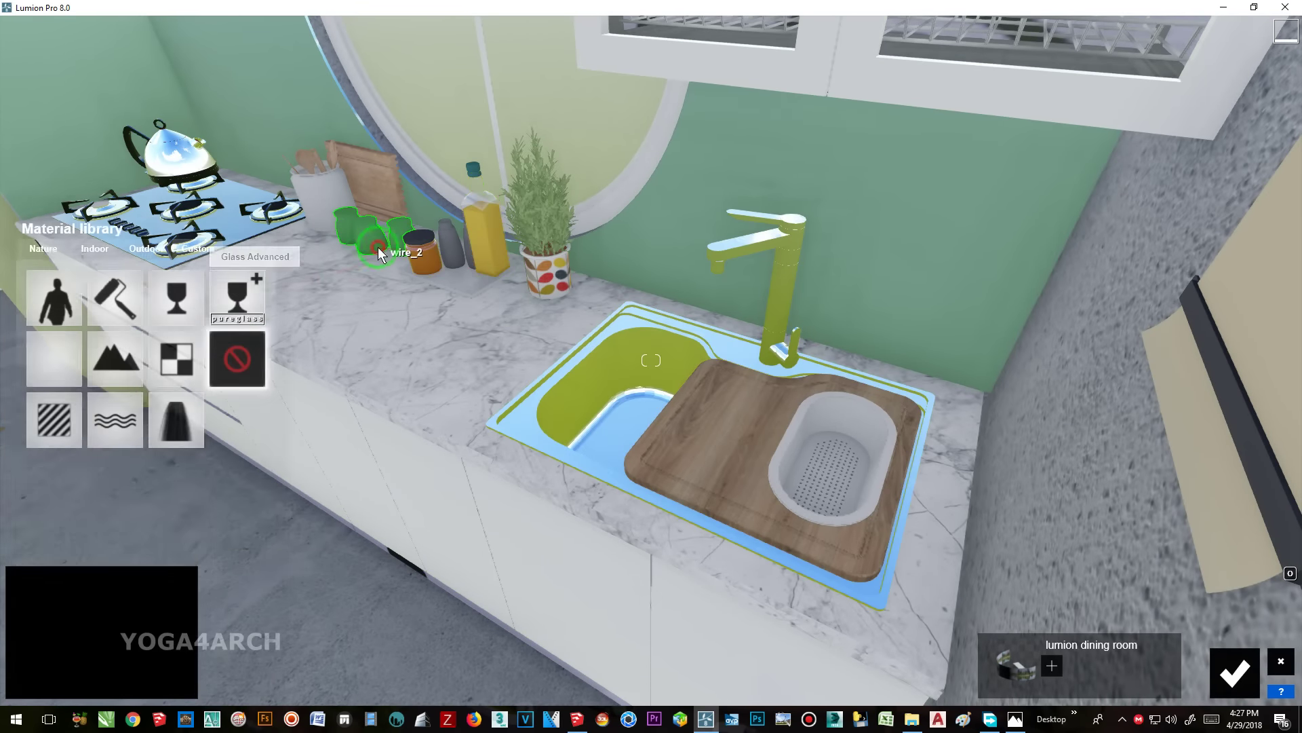
scroll(435, 258, "up", 5)
left_click(693, 298)
scroll(694, 299, "down", 3)
left_click(387, 417)
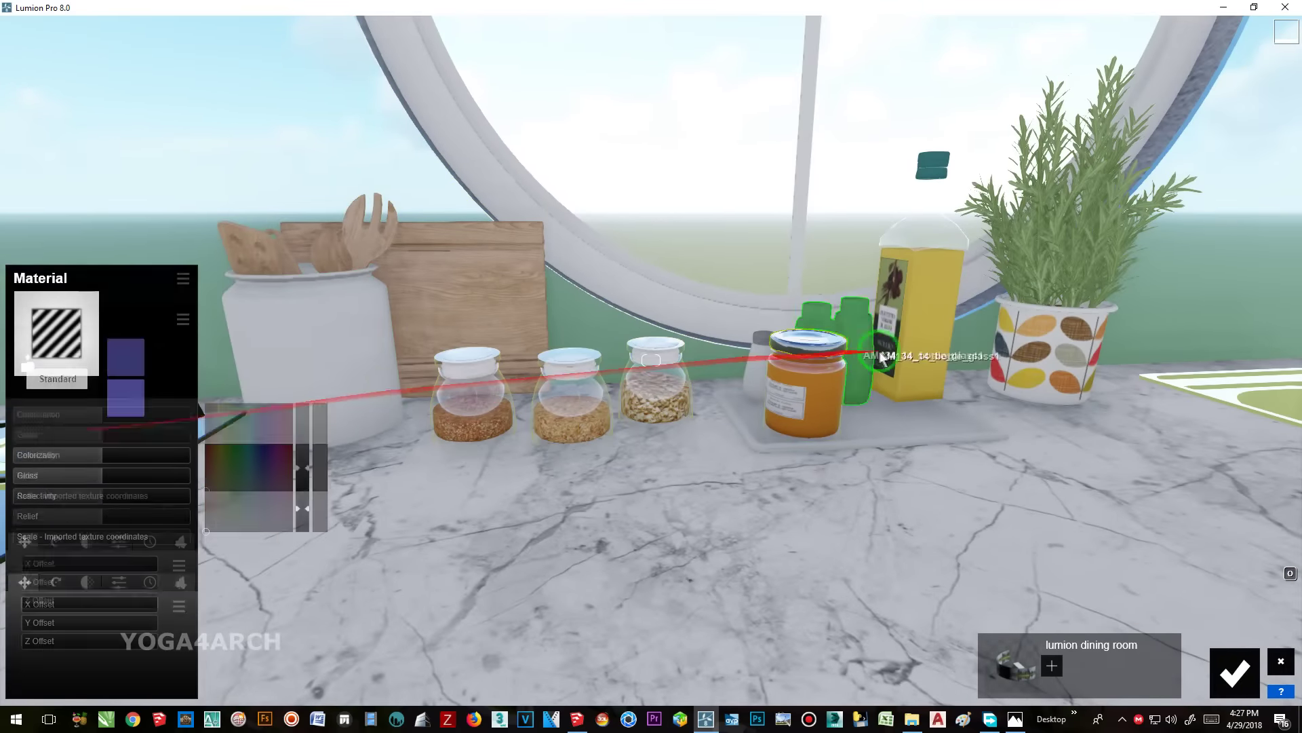
left_click(237, 295)
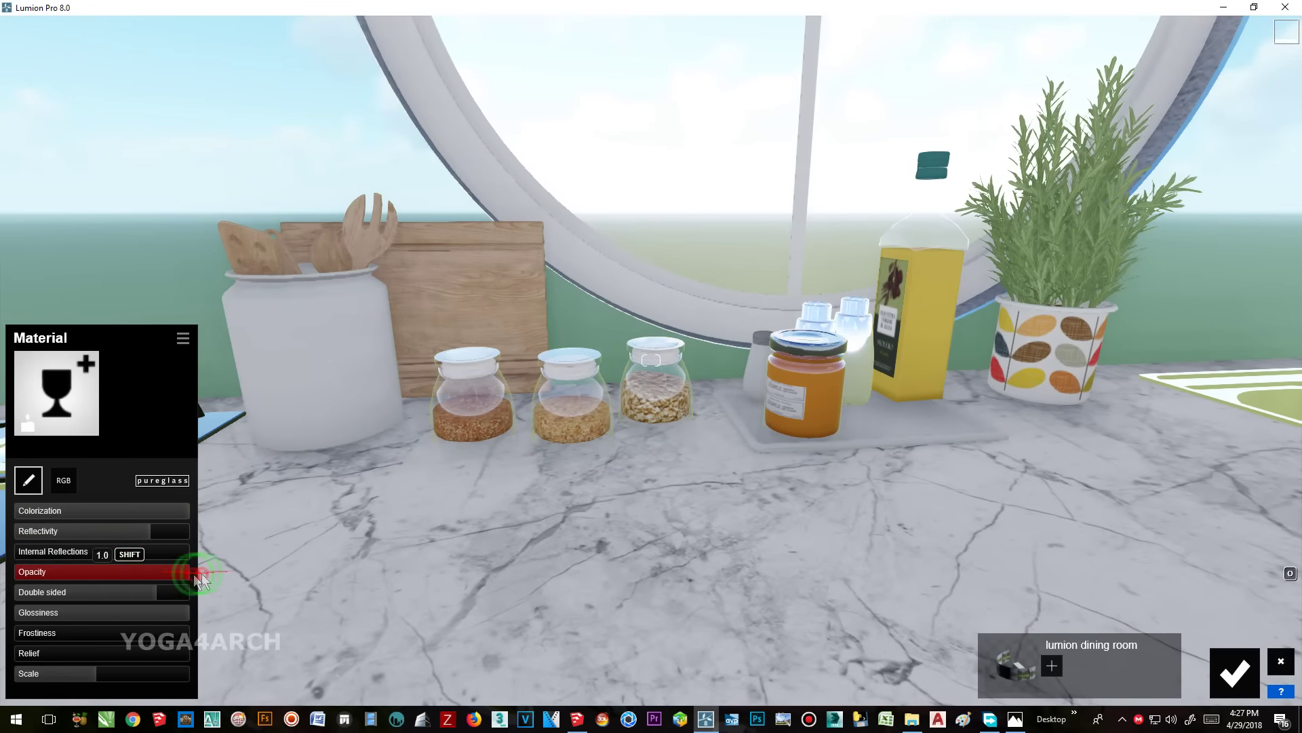
left_click(412, 344)
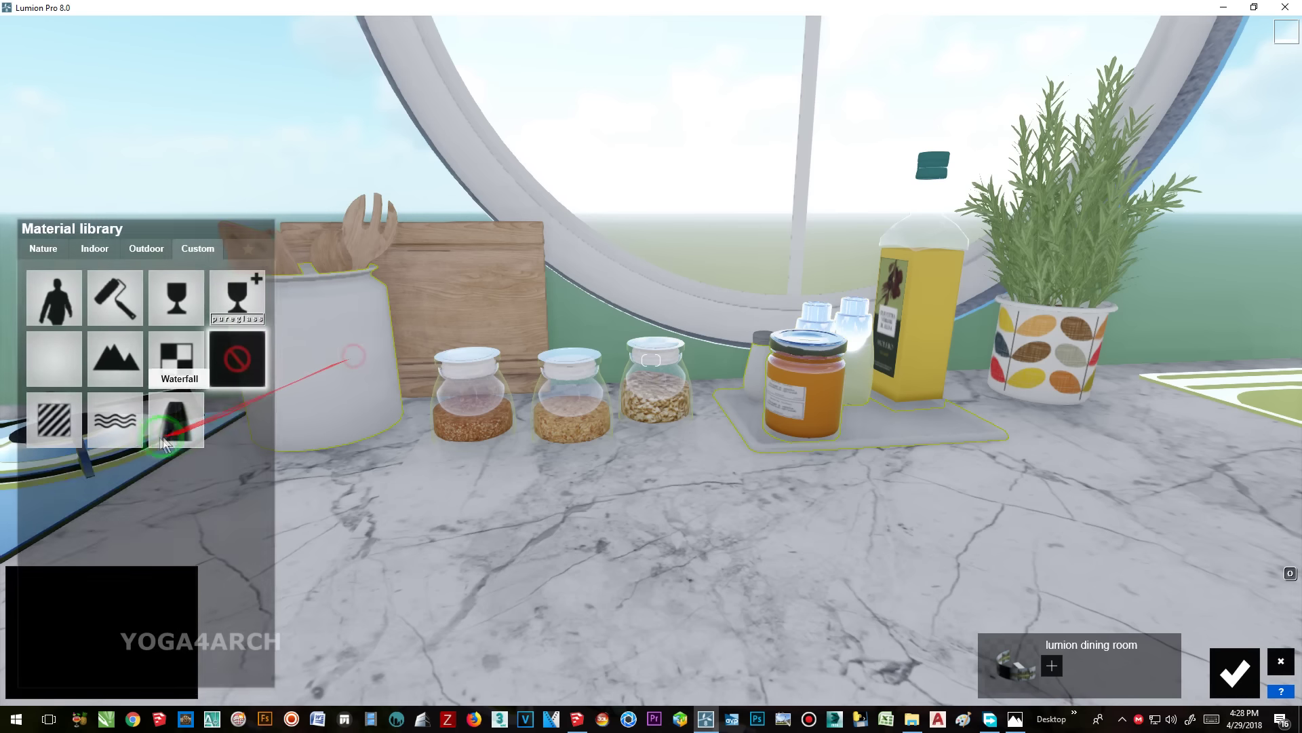
- Apply a plain Standard material to the utensil holder
left_click(54, 419)
scroll(451, 404, "down", 5)
scroll(450, 404, "down", 3)
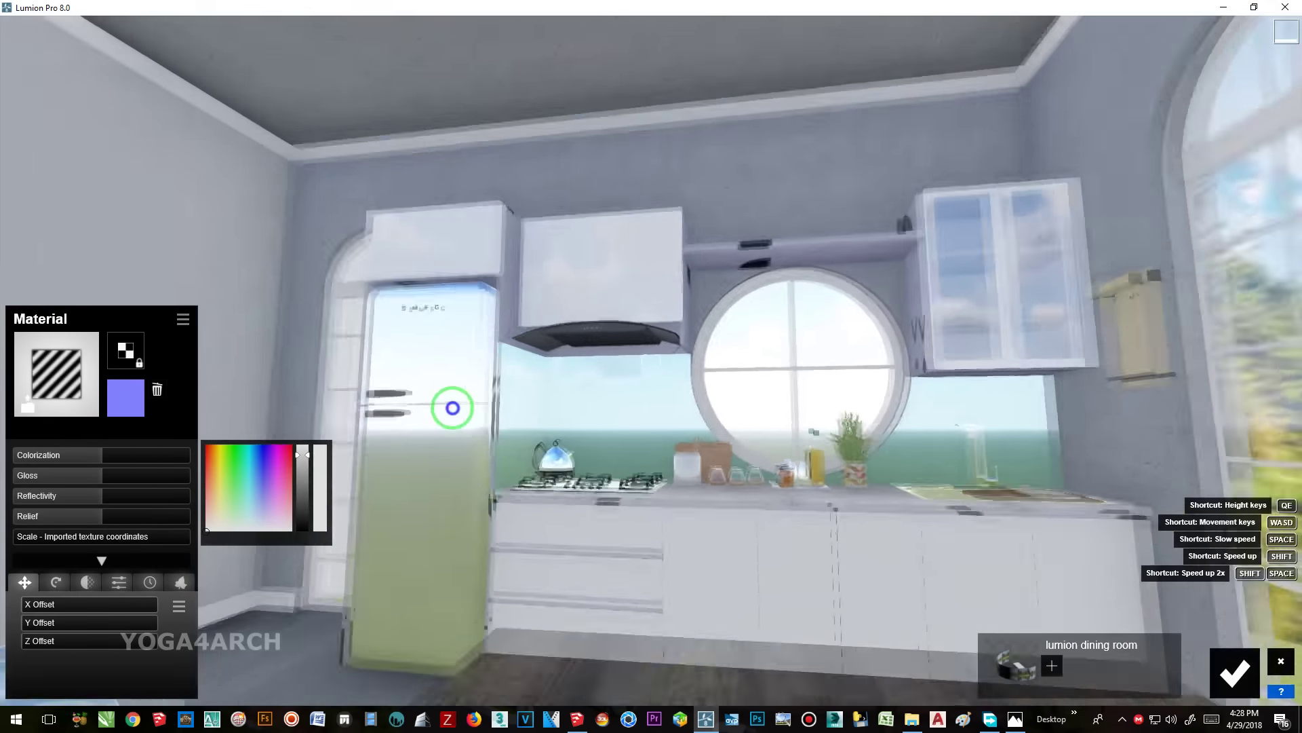
scroll(456, 407, "up", 6)
- Give the range hood's glass panel Glass Advanced with a pale green tint
left_click(664, 298)
left_click(247, 315)
left_click(63, 480)
left_click(78, 598)
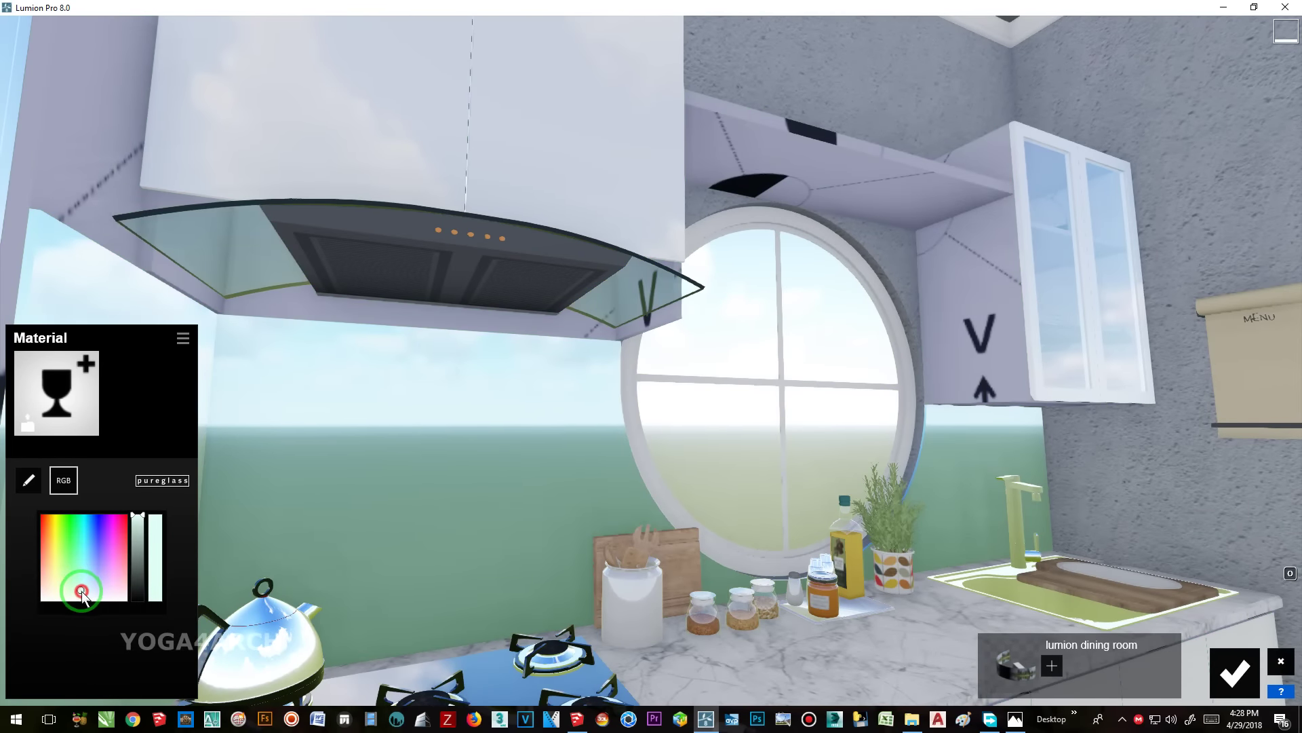
left_click(258, 194)
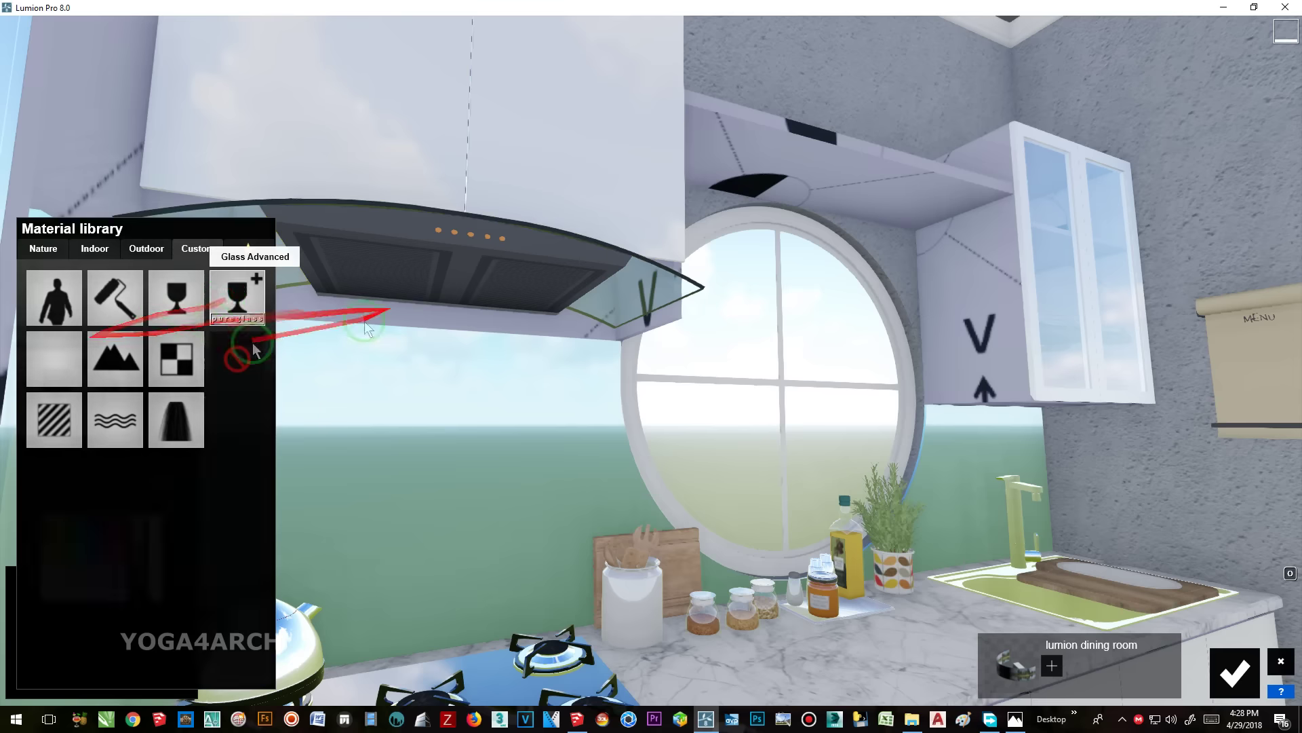
left_click(237, 299)
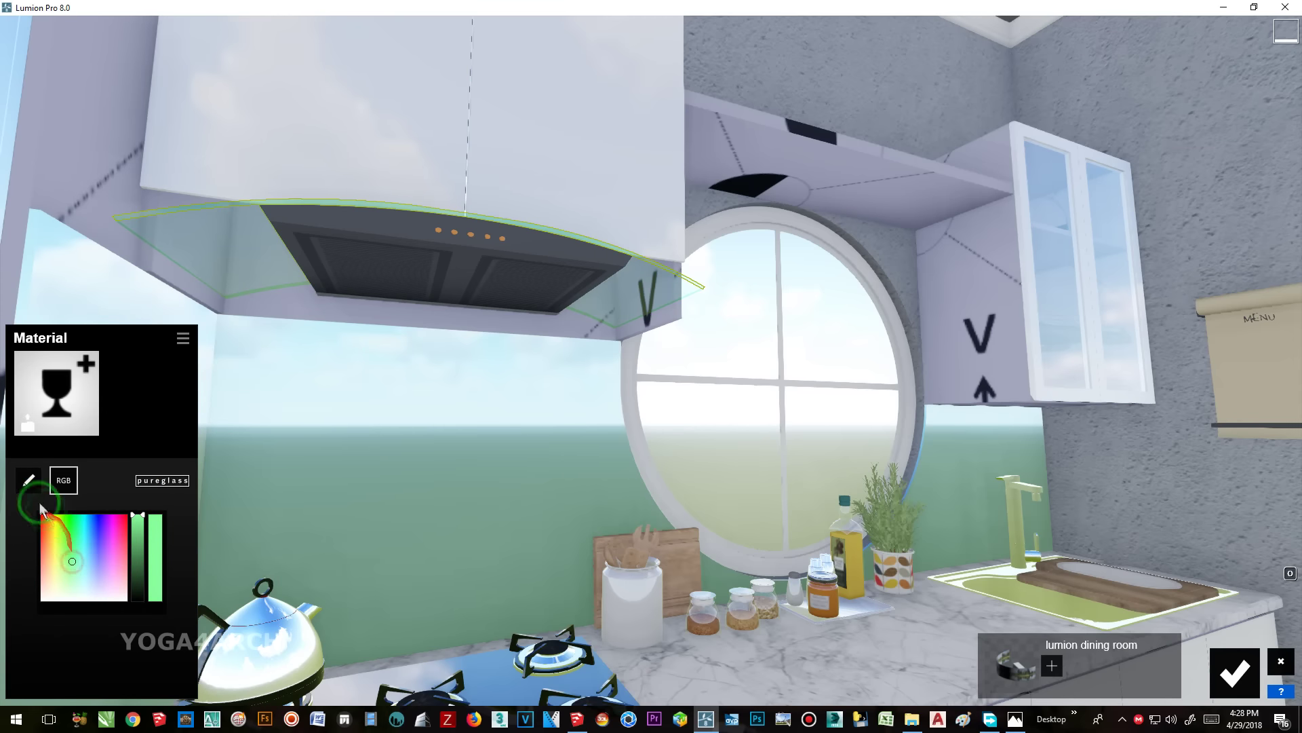
left_click(30, 481)
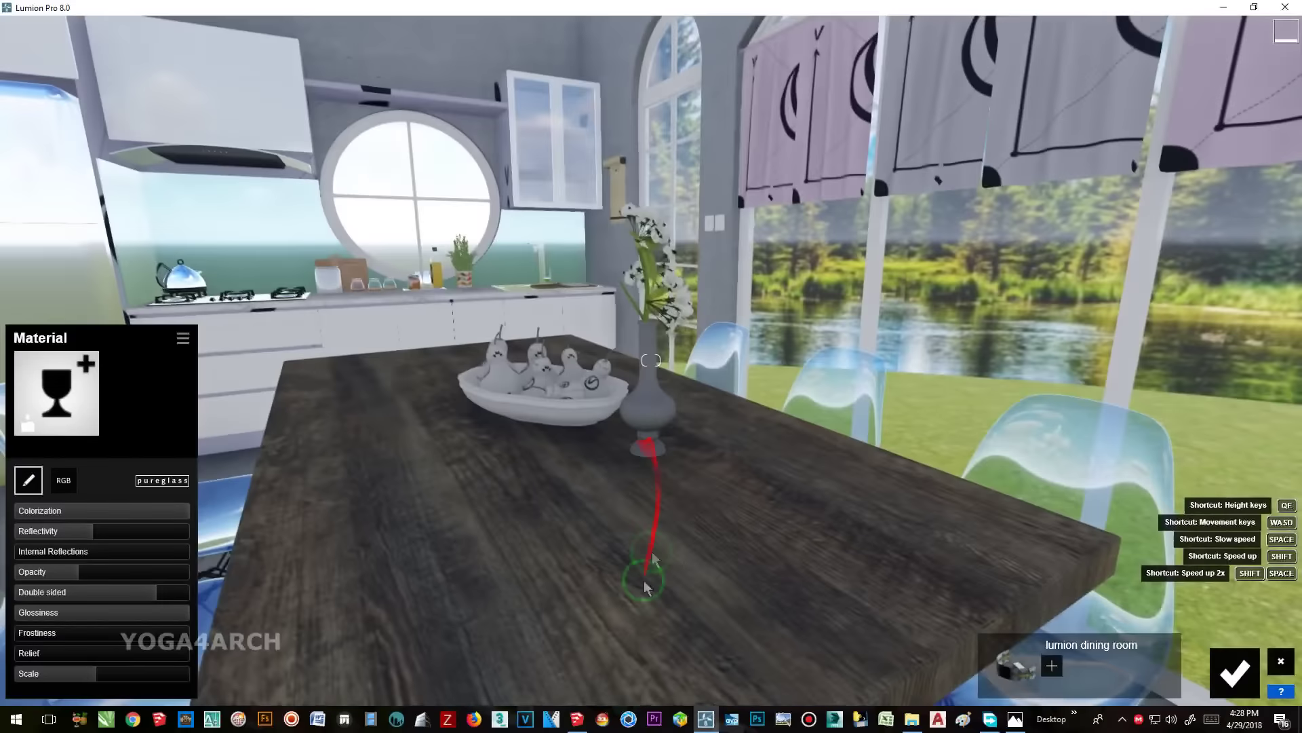
- Give the dining table top a Standard material with a normal-map relief and lower gloss
left_click(644, 587)
left_click(52, 349)
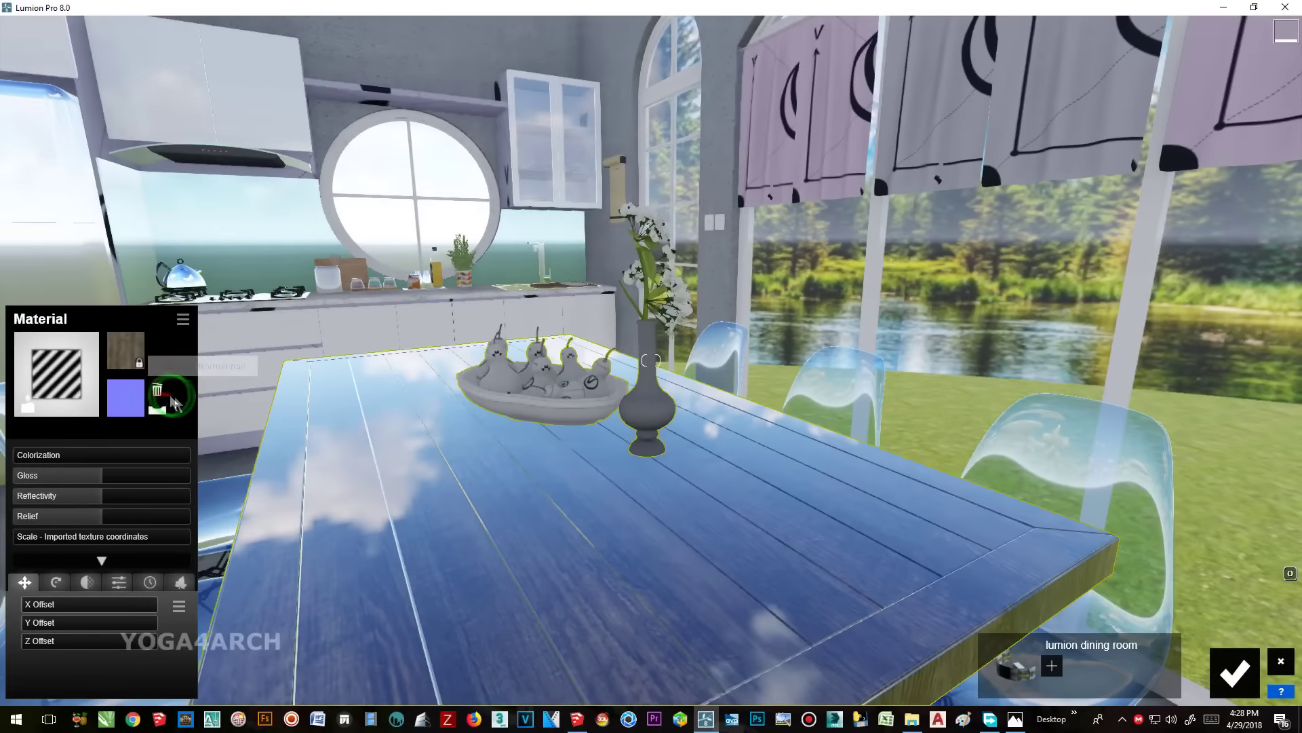
left_click(156, 410)
left_click(27, 519)
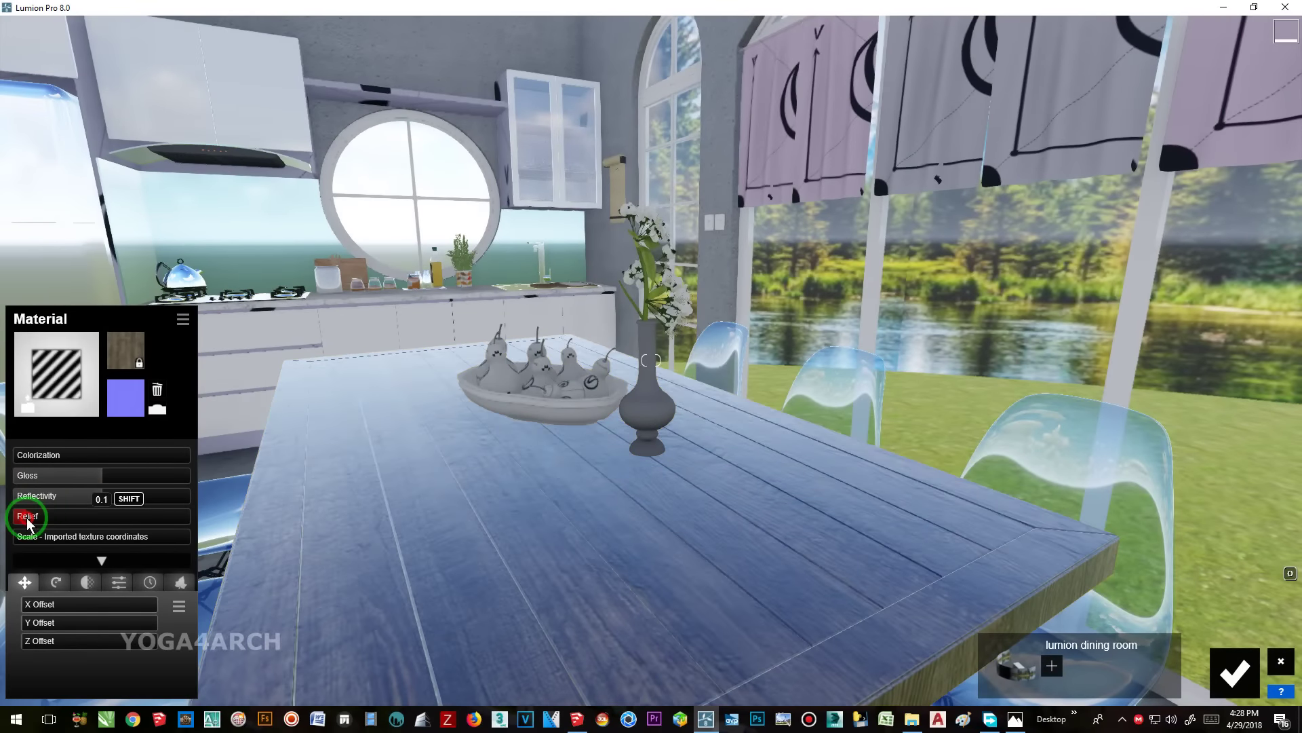
left_click(110, 495)
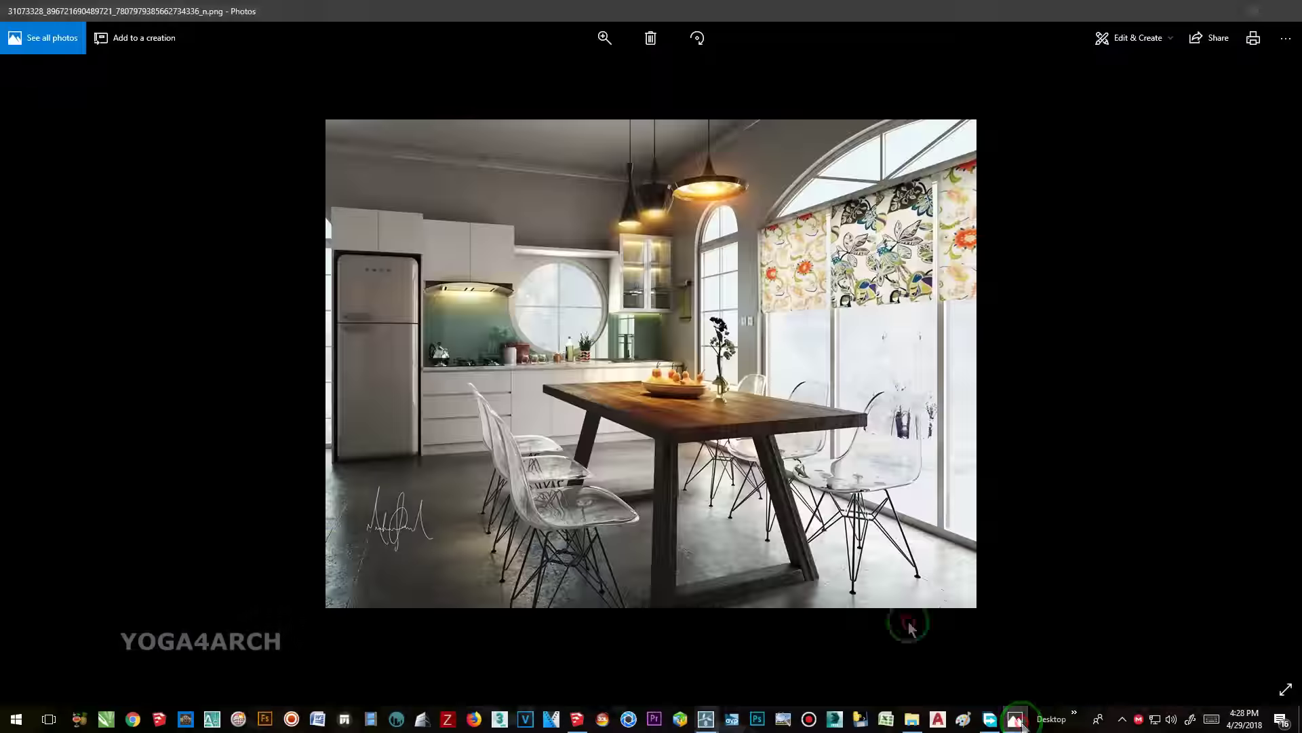
- Make the vase clear glass at 0.5 opacity
left_click(648, 420)
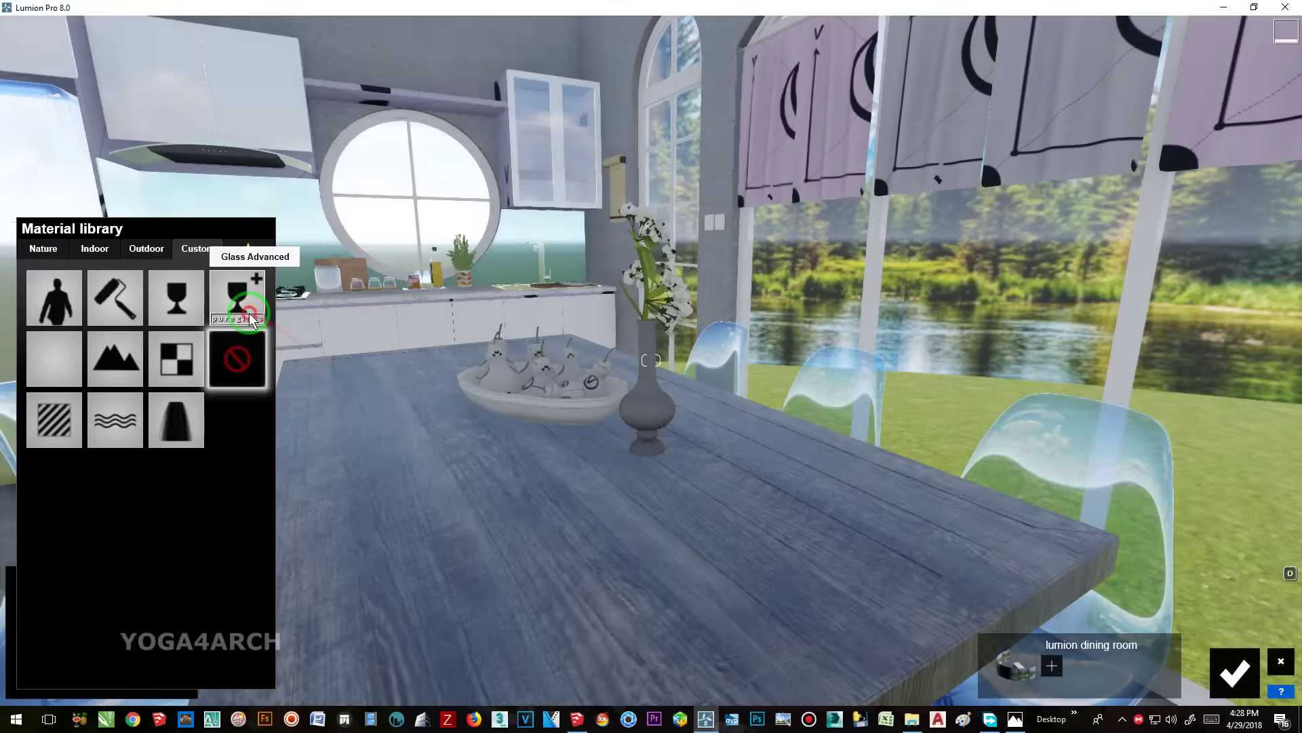
left_click(251, 318)
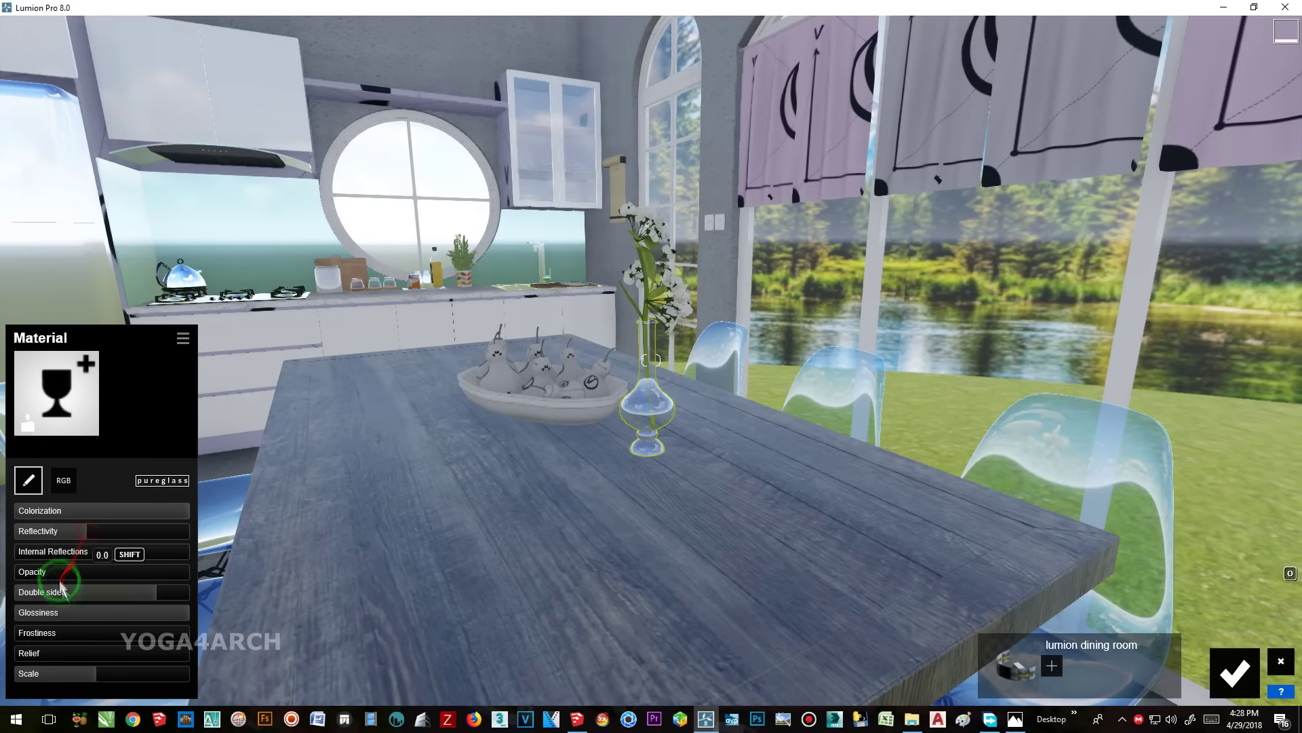
right_click_drag(292, 509, 323, 512)
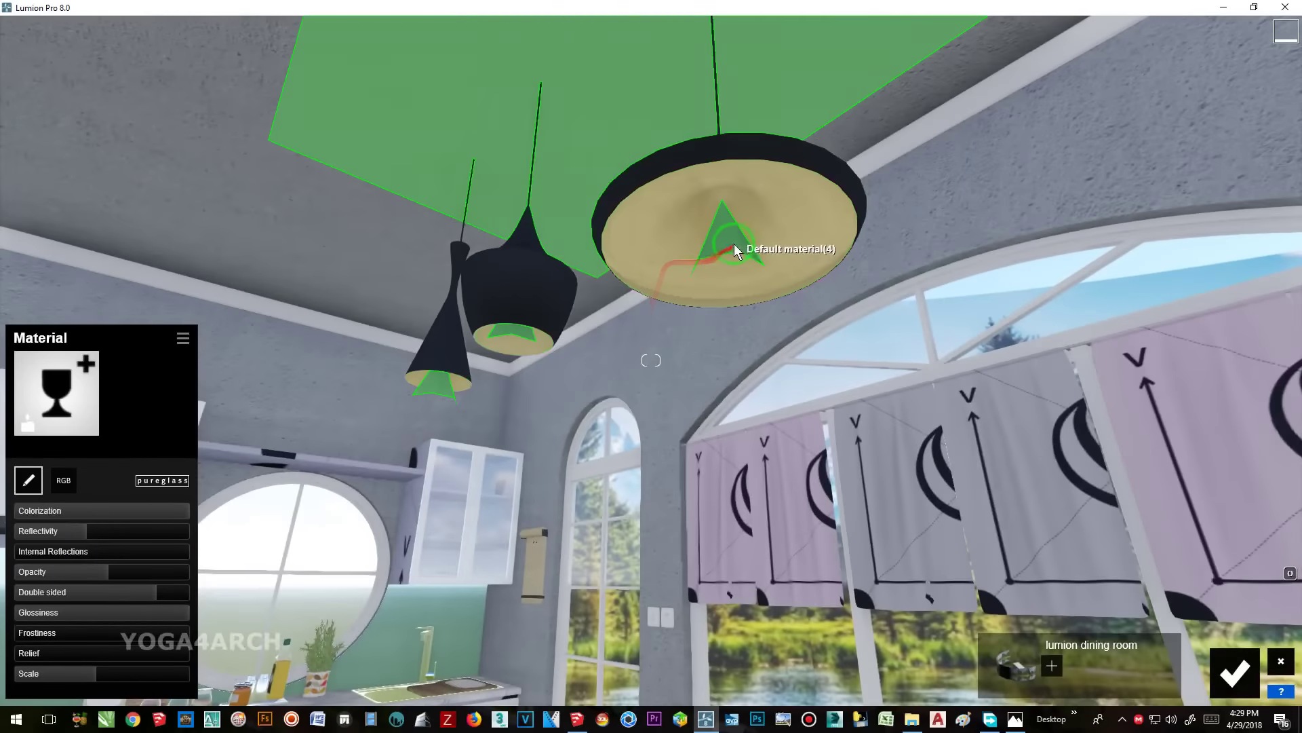
- Give the pendant lamp shades a plain dark blue material with no relief and higher reflectivity
left_click(734, 243)
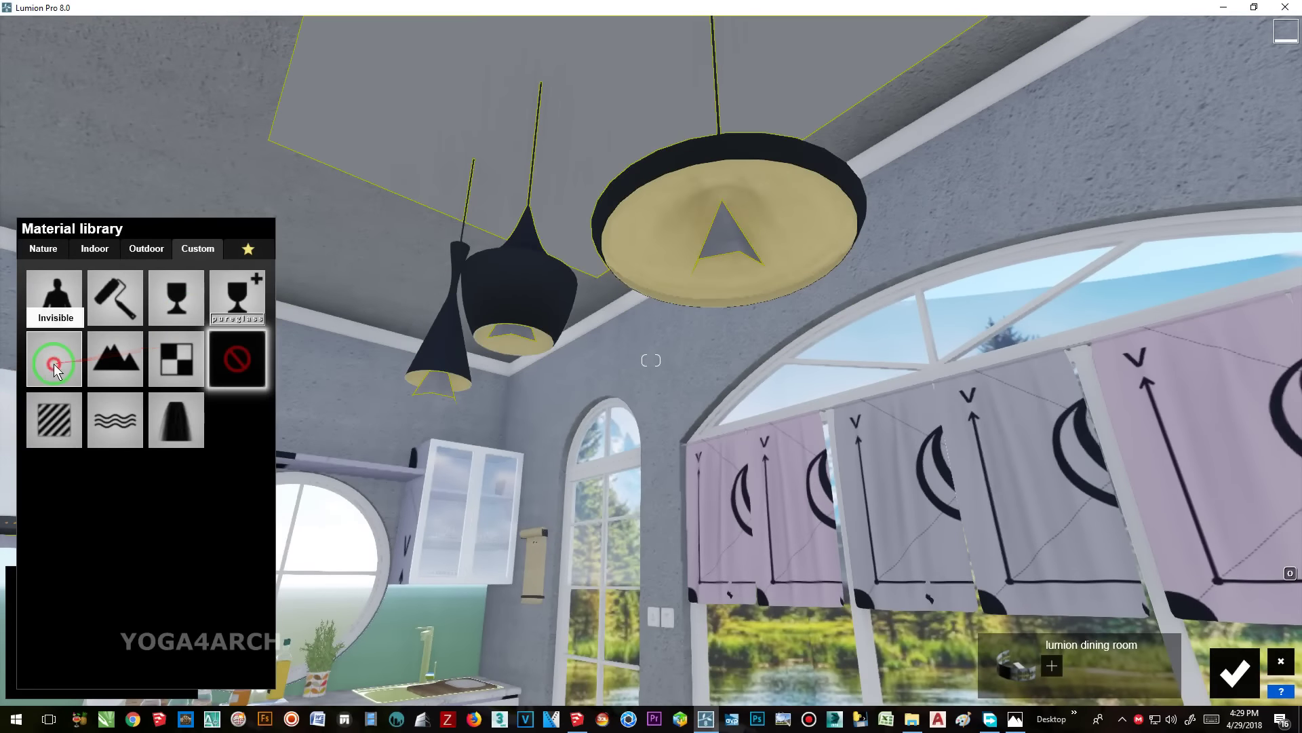
left_click(55, 370)
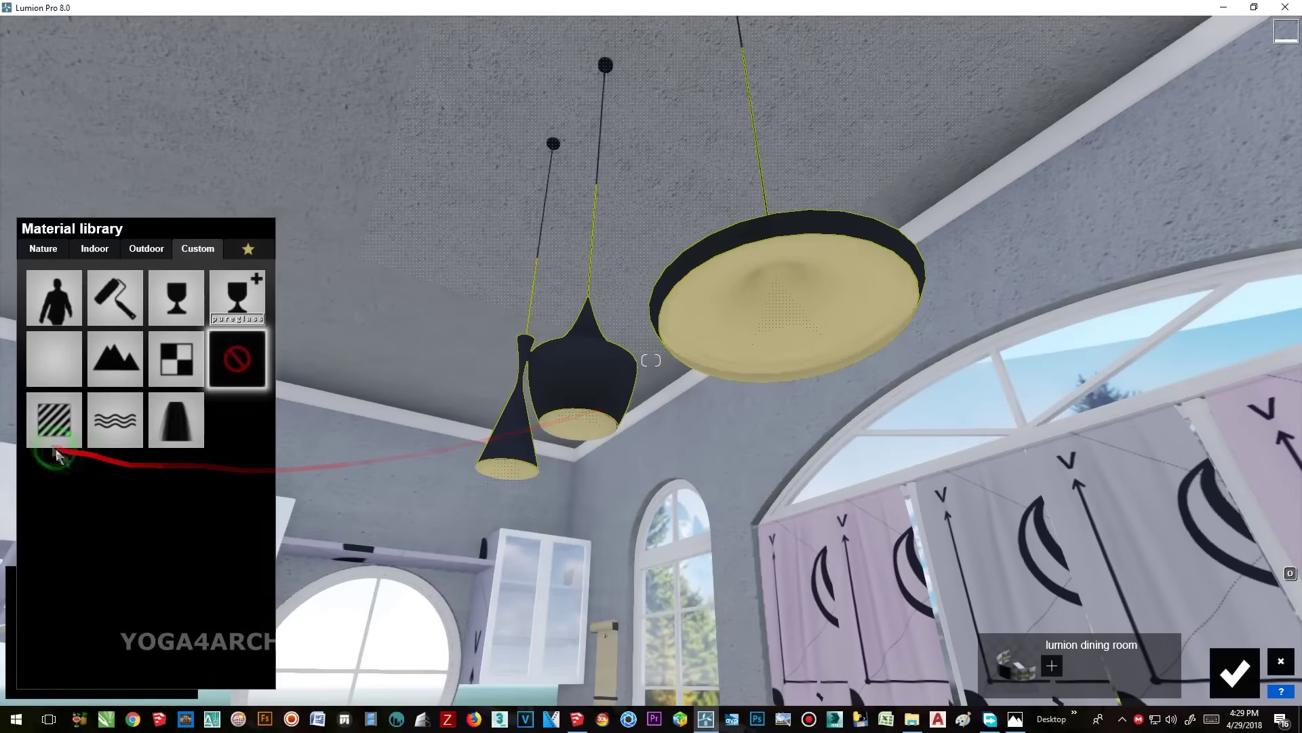
left_click(157, 392)
left_click_drag(102, 495, 184, 495)
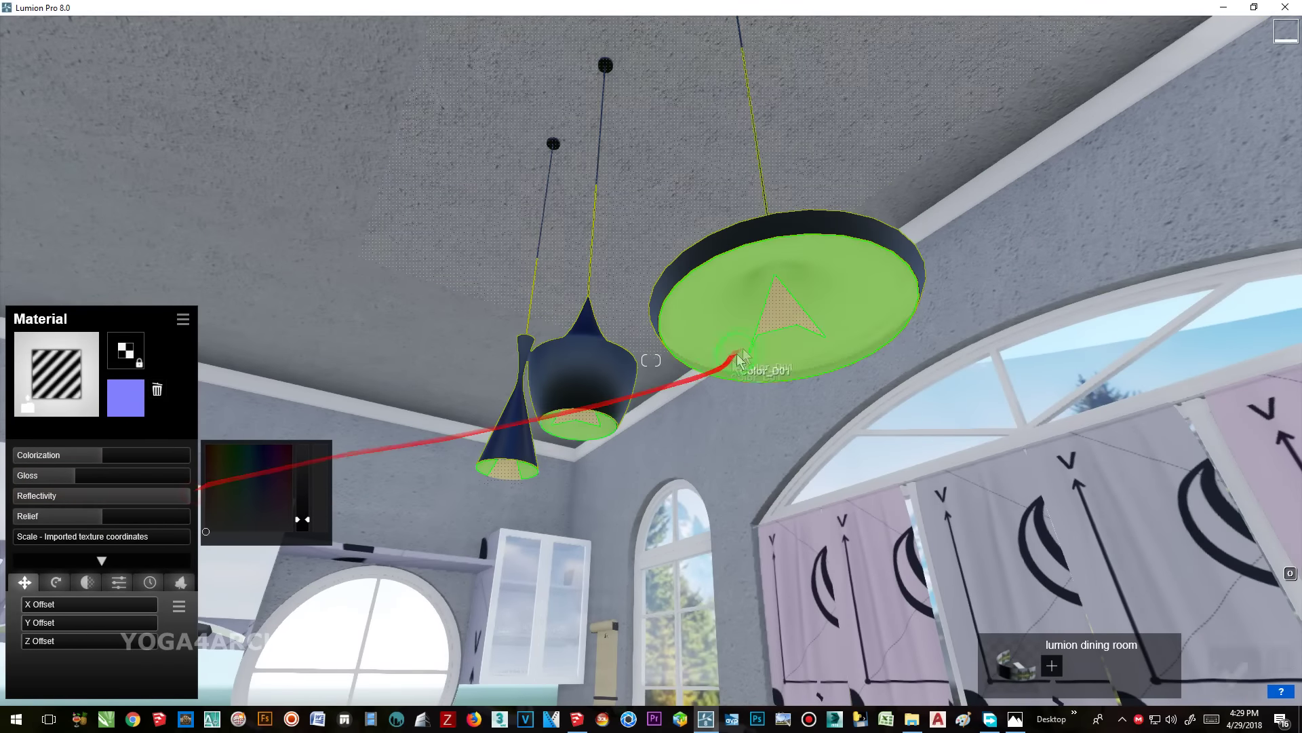
- Apply the indoor brass metal material to the lamp interiors and tint it toward orange
left_click(707, 347)
left_click(106, 256)
left_click(197, 285)
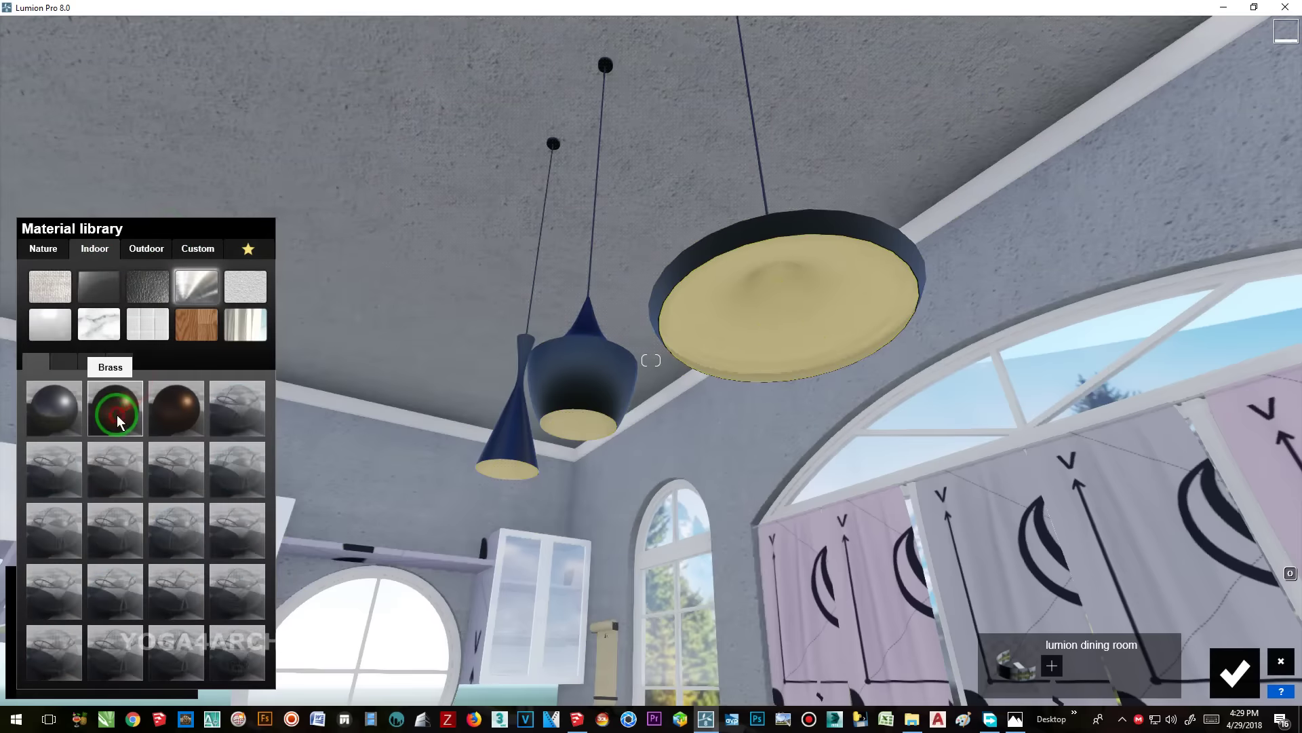
left_click(116, 407)
mouse_move(590, 499)
right_mouse_down()
mouse_move(370, 483)
mouse_move(430, 488)
right_mouse_up()
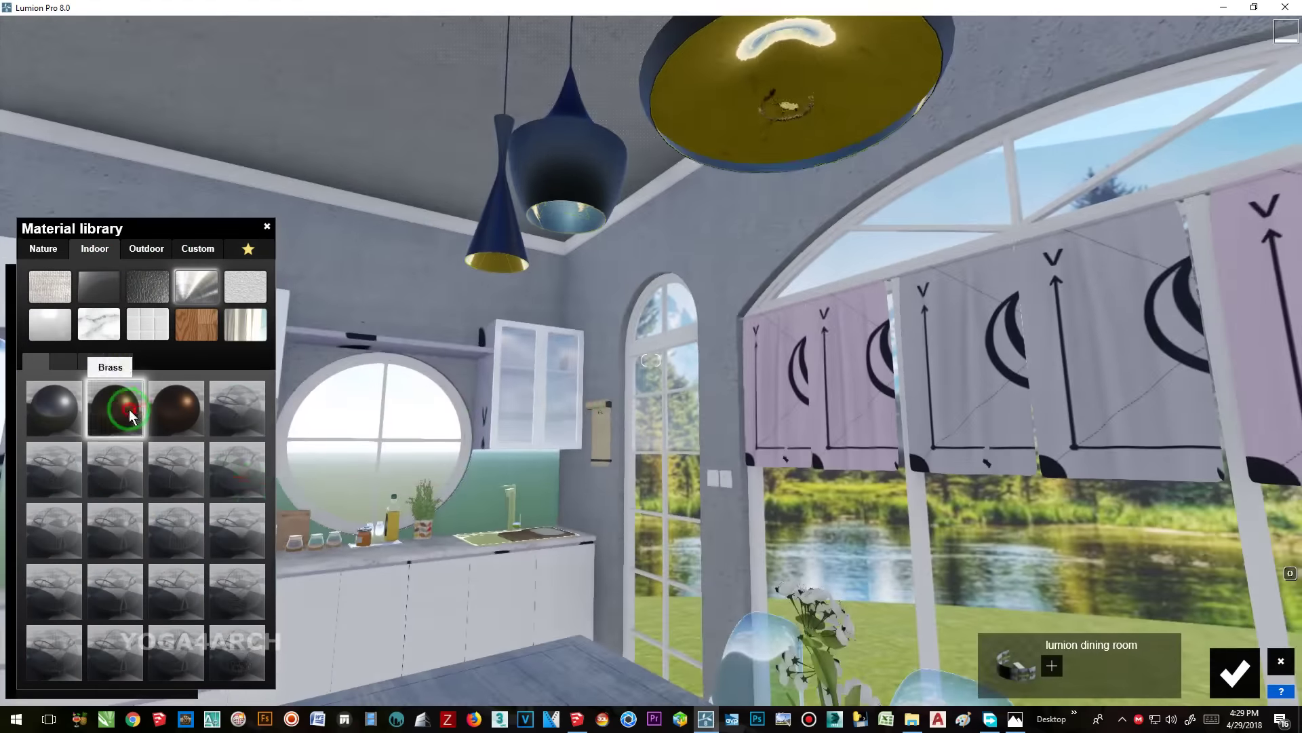
left_click(116, 407)
left_click_drag(218, 463, 215, 458)
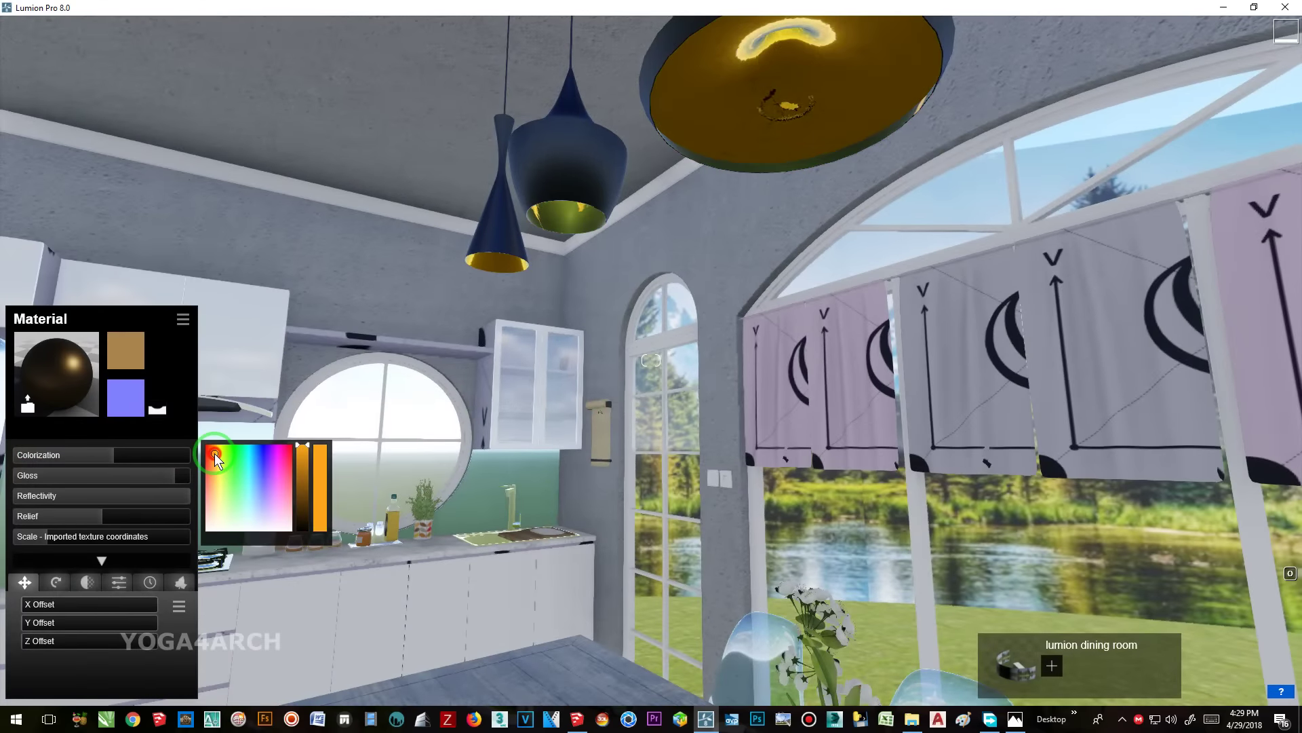
- Move the view to the fruit bowl and bring up its material library
right_click_drag(396, 363, 396, 363)
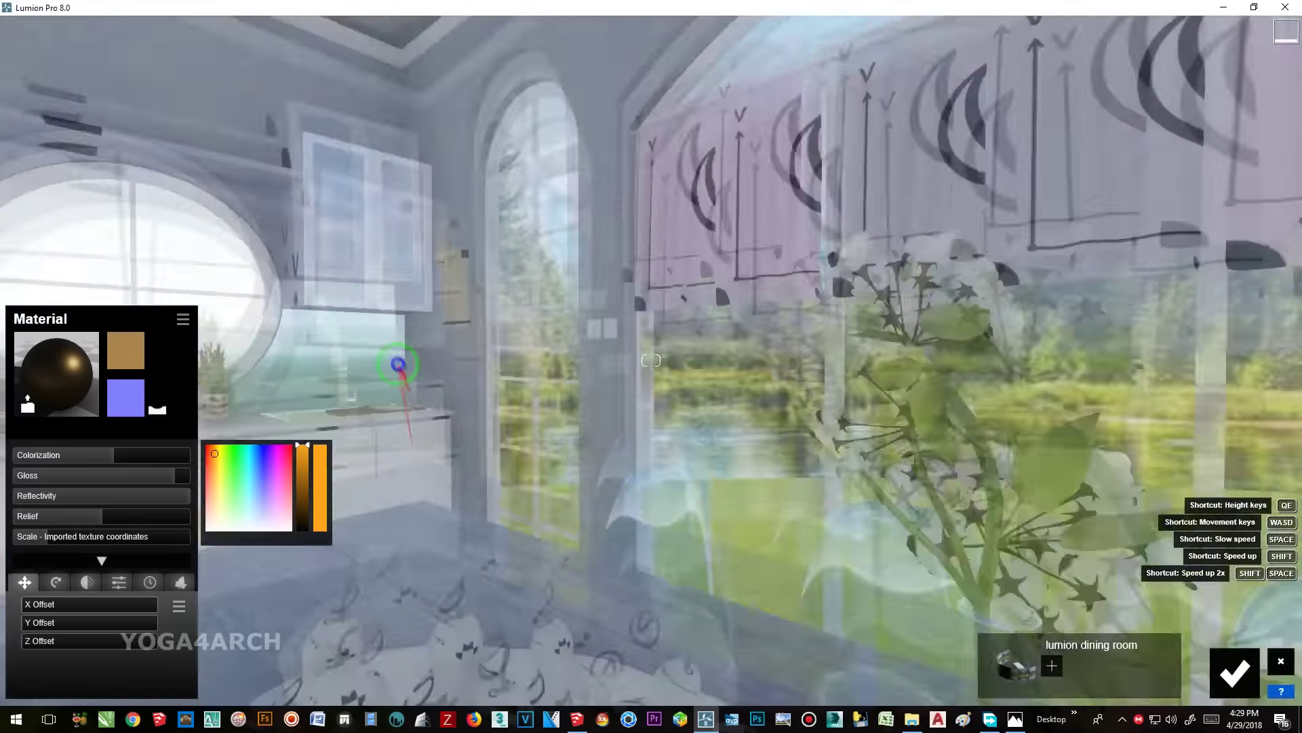
key("w")
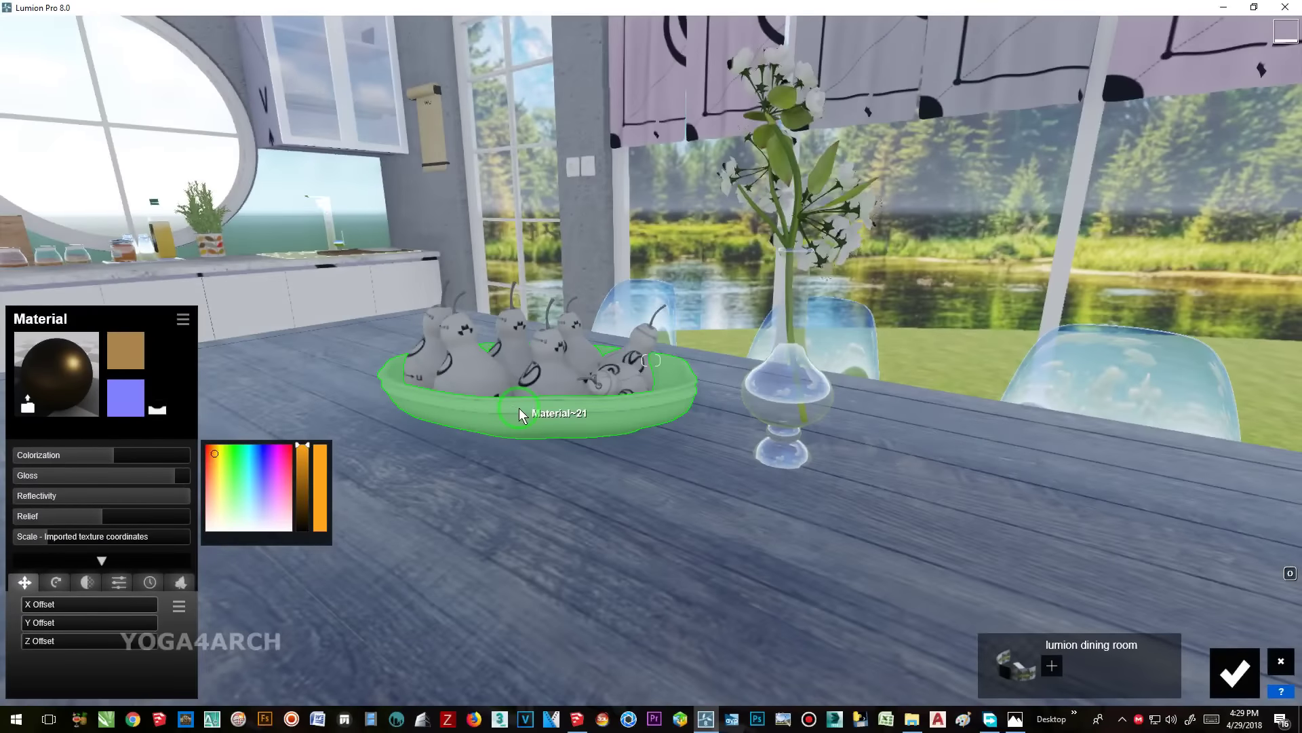
left_click(519, 408)
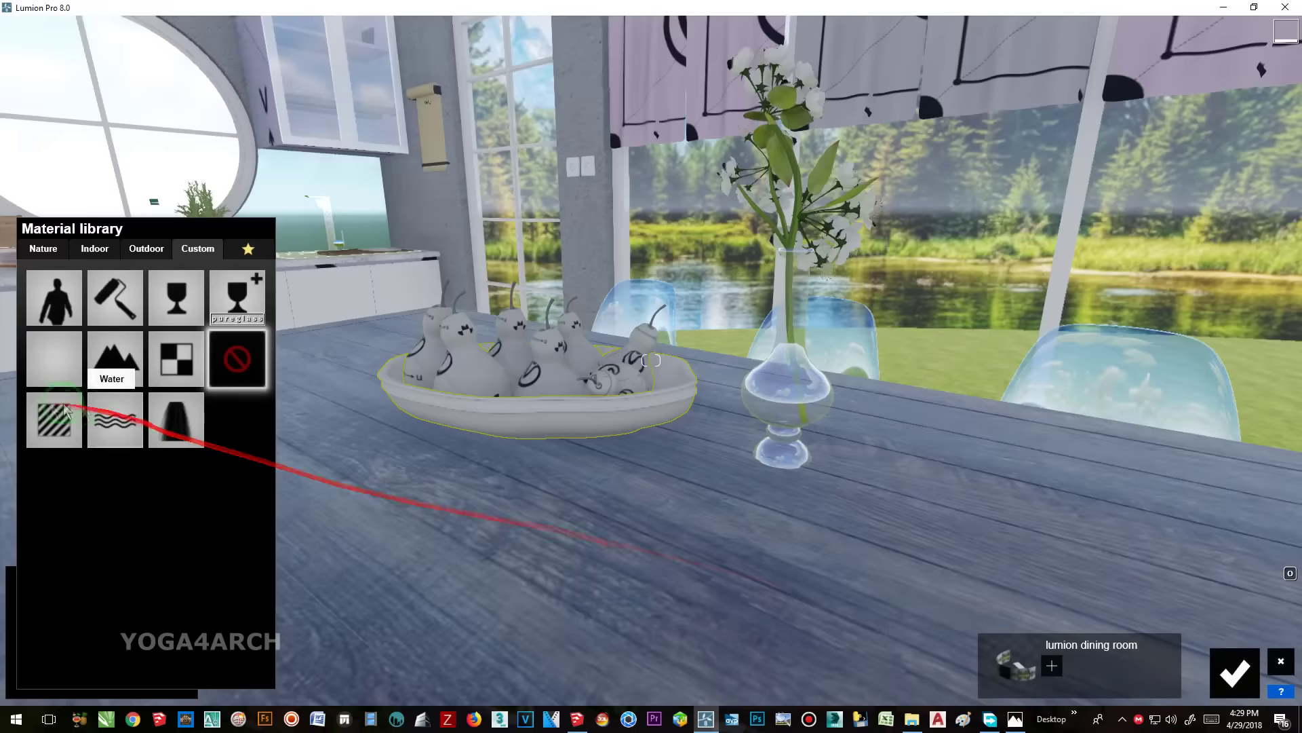
- Apply Standard materials to the bowl and floor, raising the floor's reflectivity
left_click(55, 419)
right_click_drag(521, 408, 521, 408)
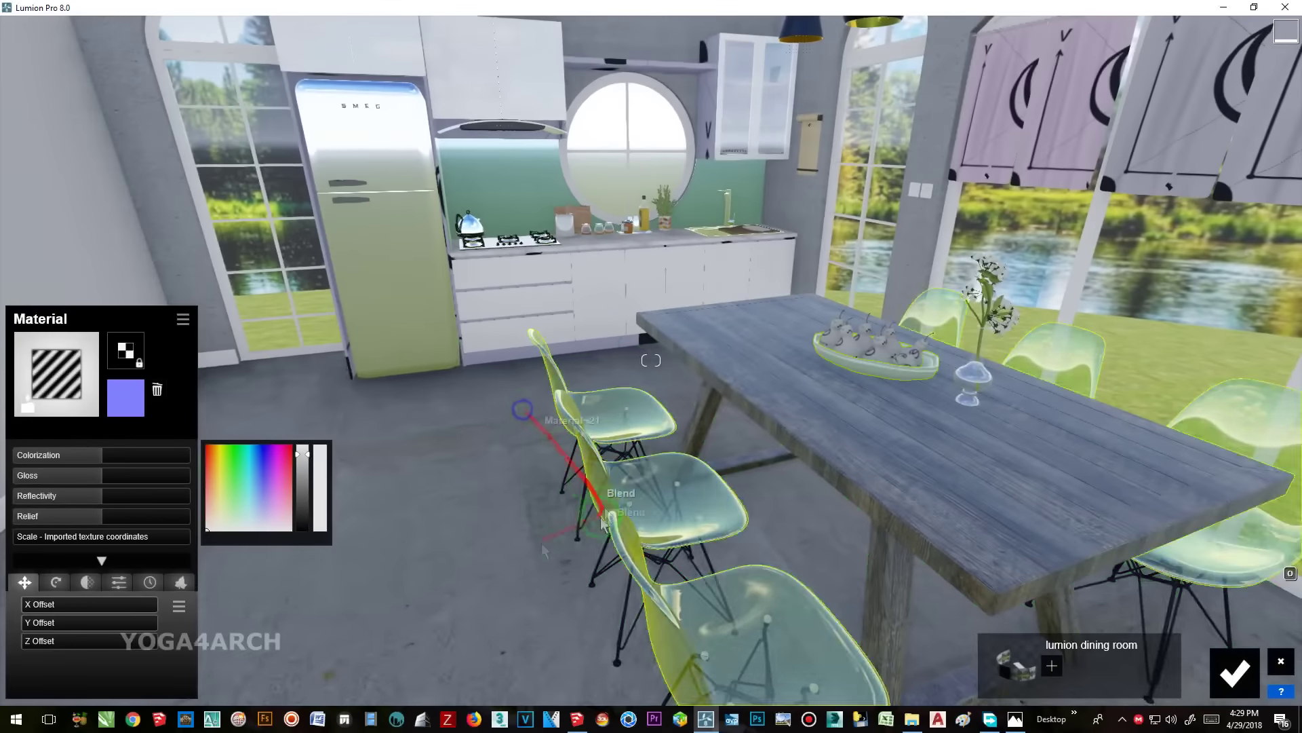
left_click(532, 380)
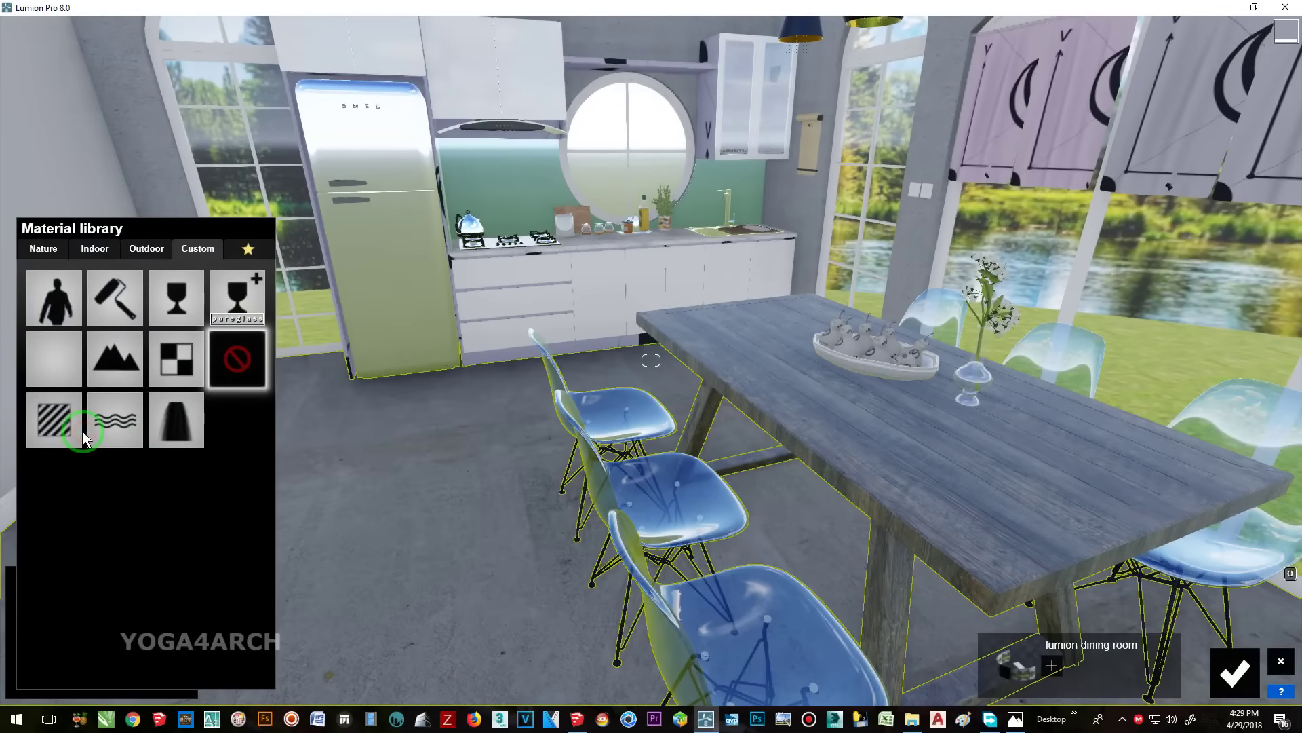
left_click(62, 430)
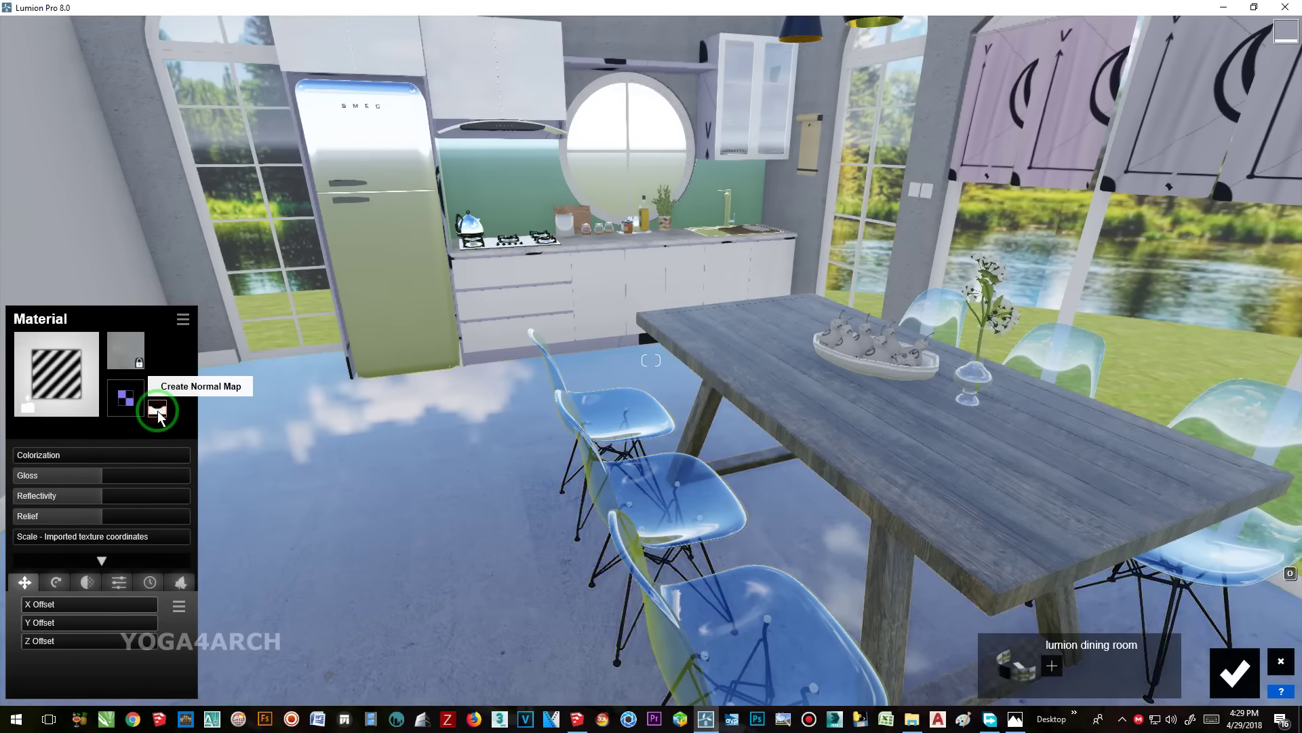
right_click_drag(180, 417, 243, 434)
left_click_drag(114, 496, 128, 508)
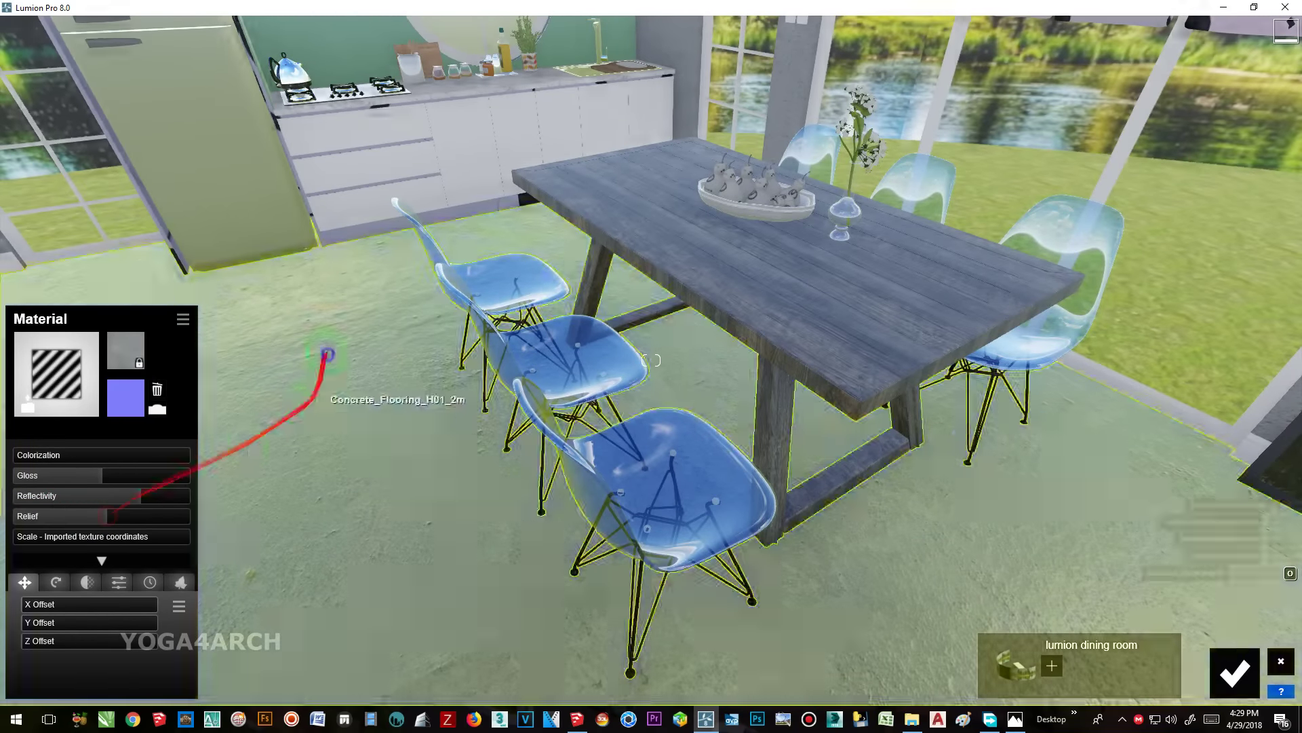
- Compare the room against the reference dining-room render in Photos, then return to Lumion
right_click_drag(318, 363, 1180, 719)
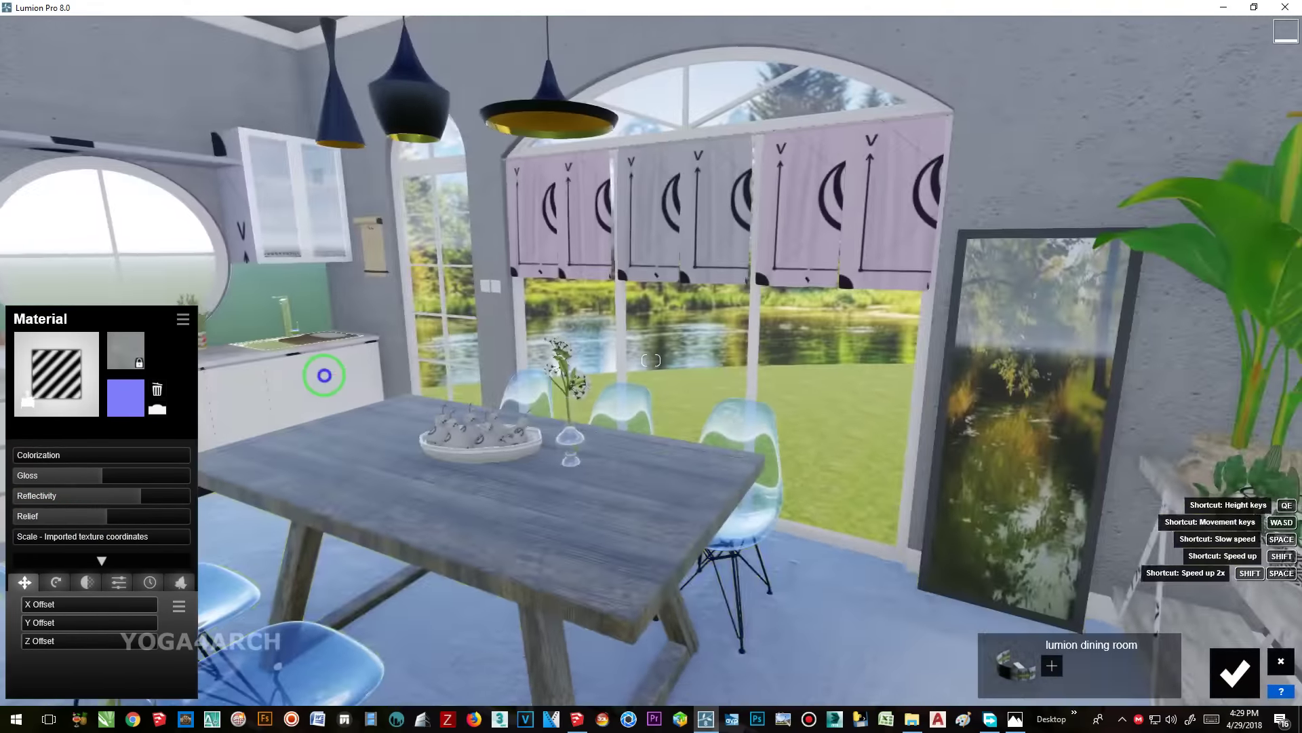
left_click(1016, 721)
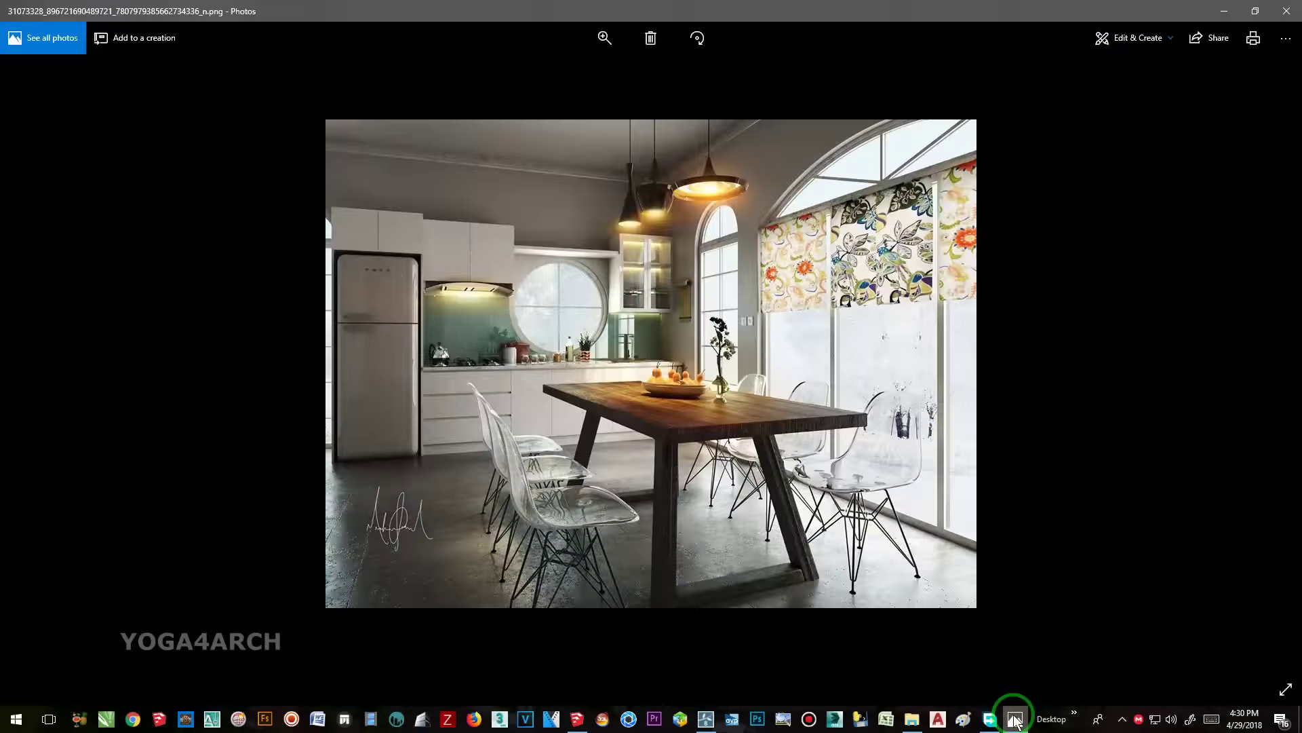
left_click(1015, 720)
scroll(828, 462, "up", 5)
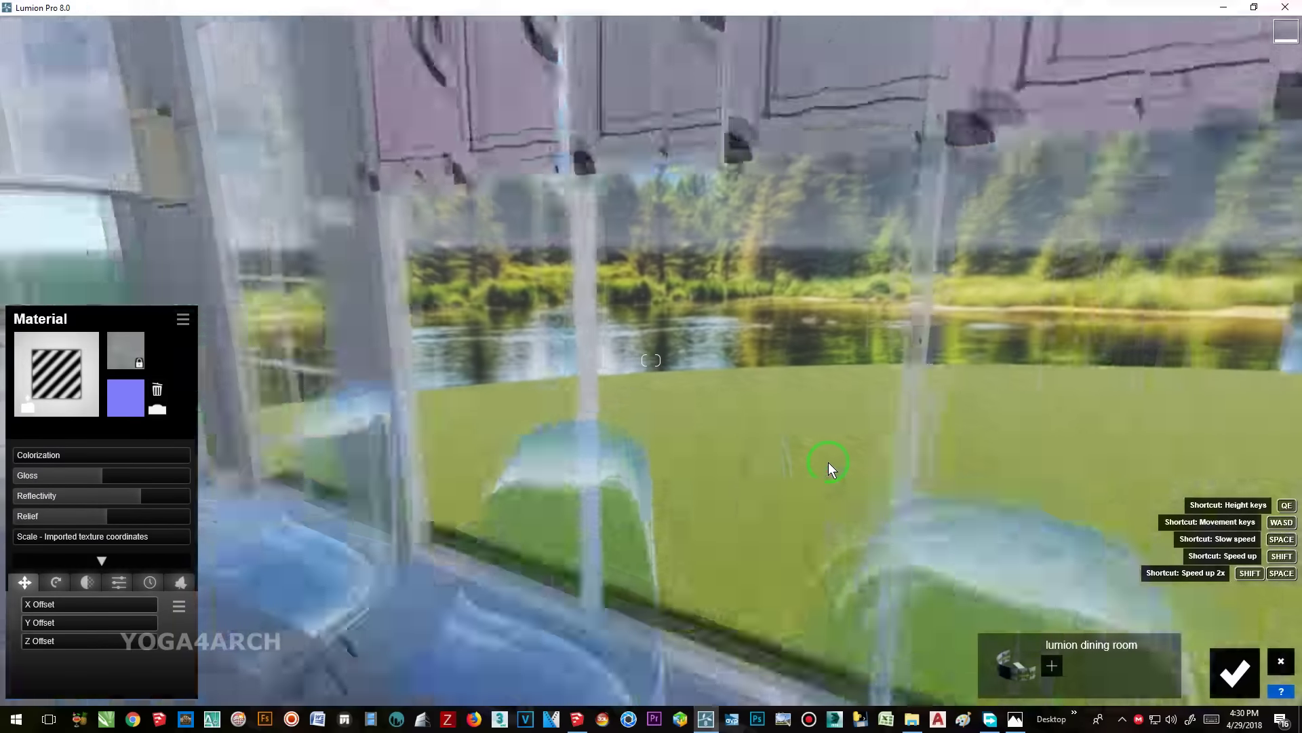
- Confirm the material edits and restore the Photo - 1 camera view in Photo mode
right_click_drag(829, 461, 547, 495)
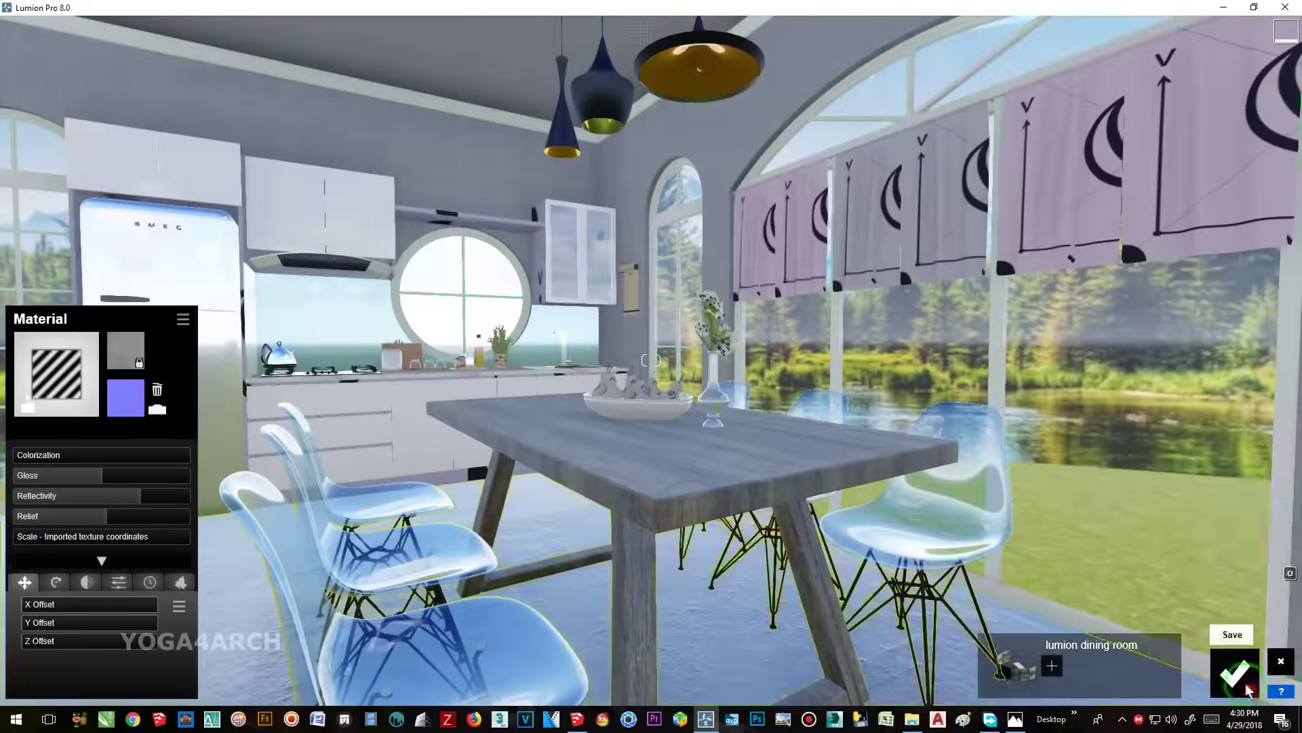
left_click(1235, 672)
left_click(1250, 614)
left_click(90, 627)
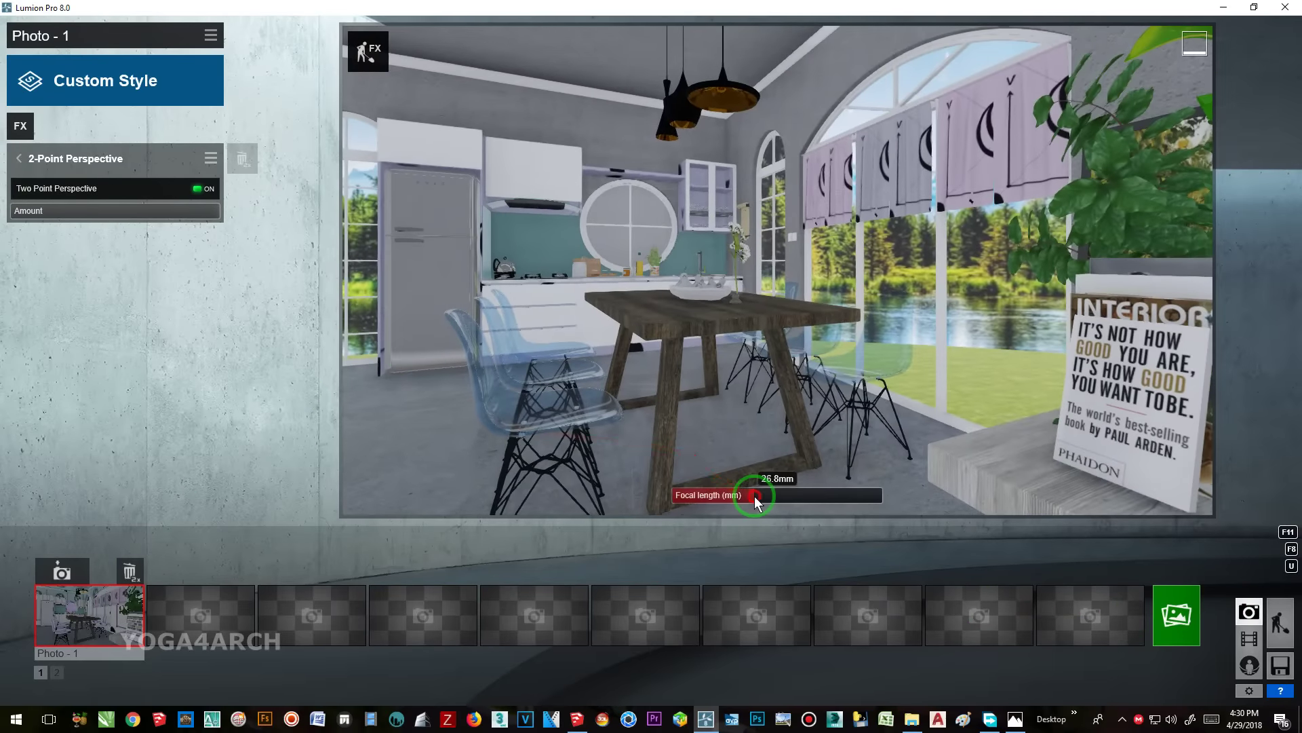
- Set the focal length to 24 mm and turn the camera toward the kitchen
scroll(737, 420, "up", 3)
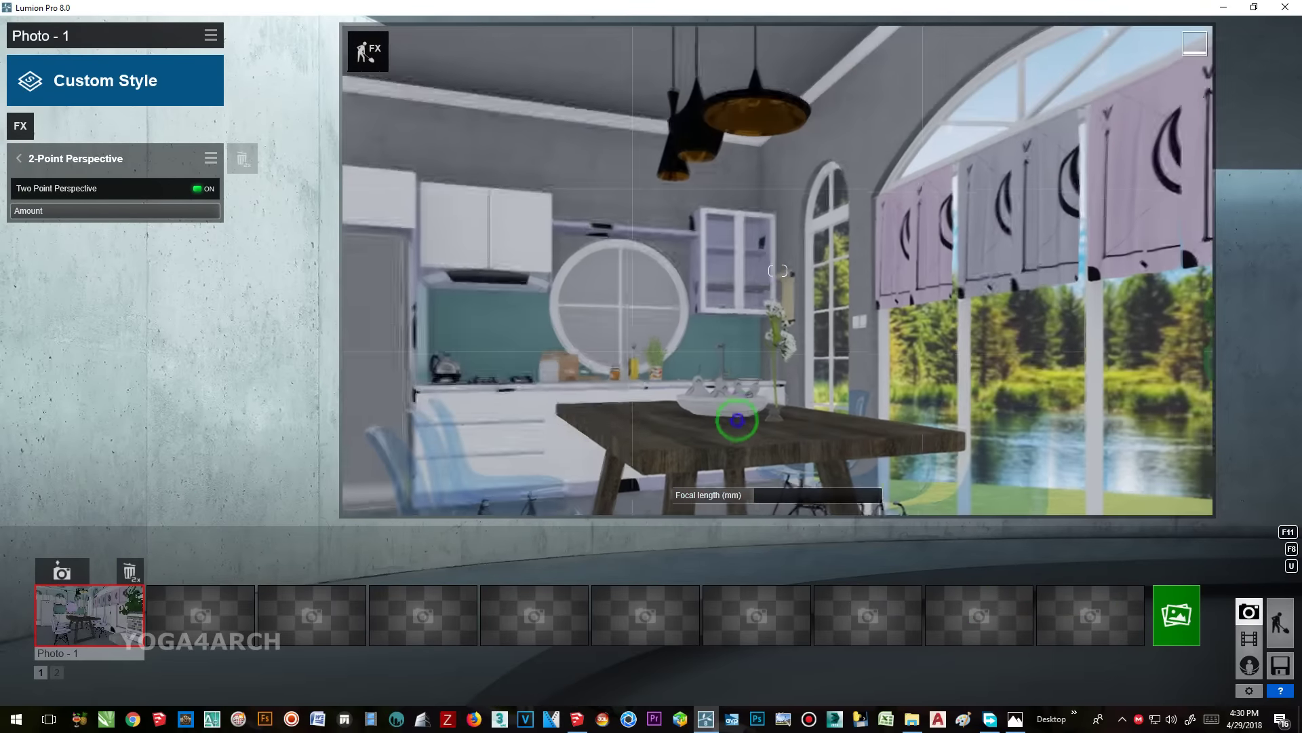
scroll(737, 419, "up", 3)
scroll(738, 419, "down", 4)
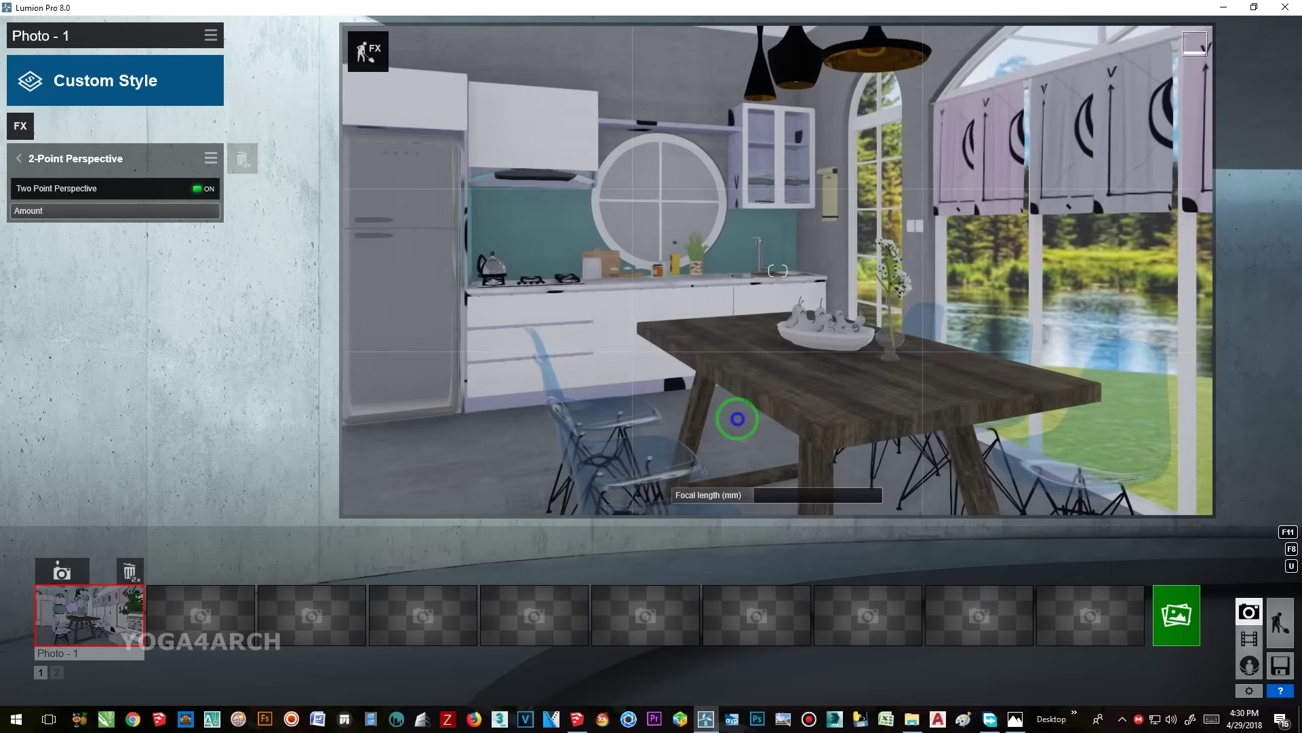
right_click_drag(738, 419, 738, 418)
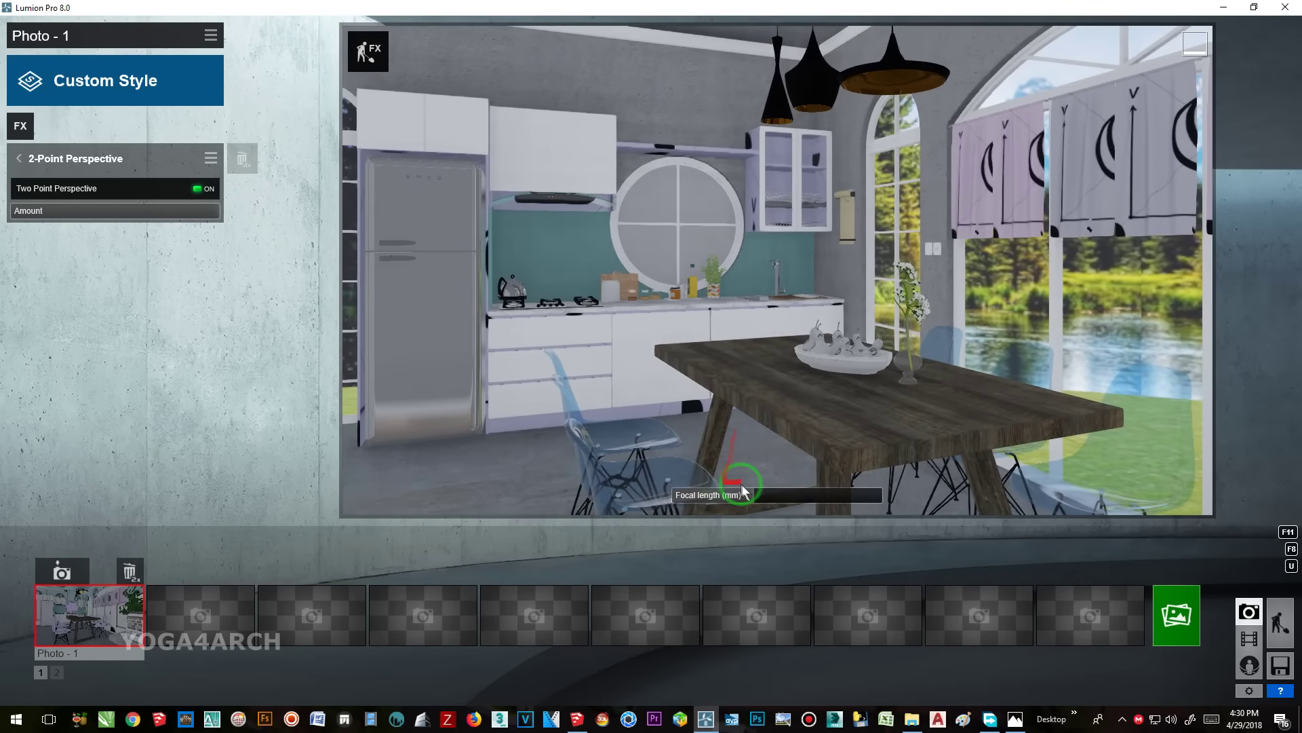
left_click_drag(743, 485, 751, 494)
right_click_drag(753, 482, 809, 403)
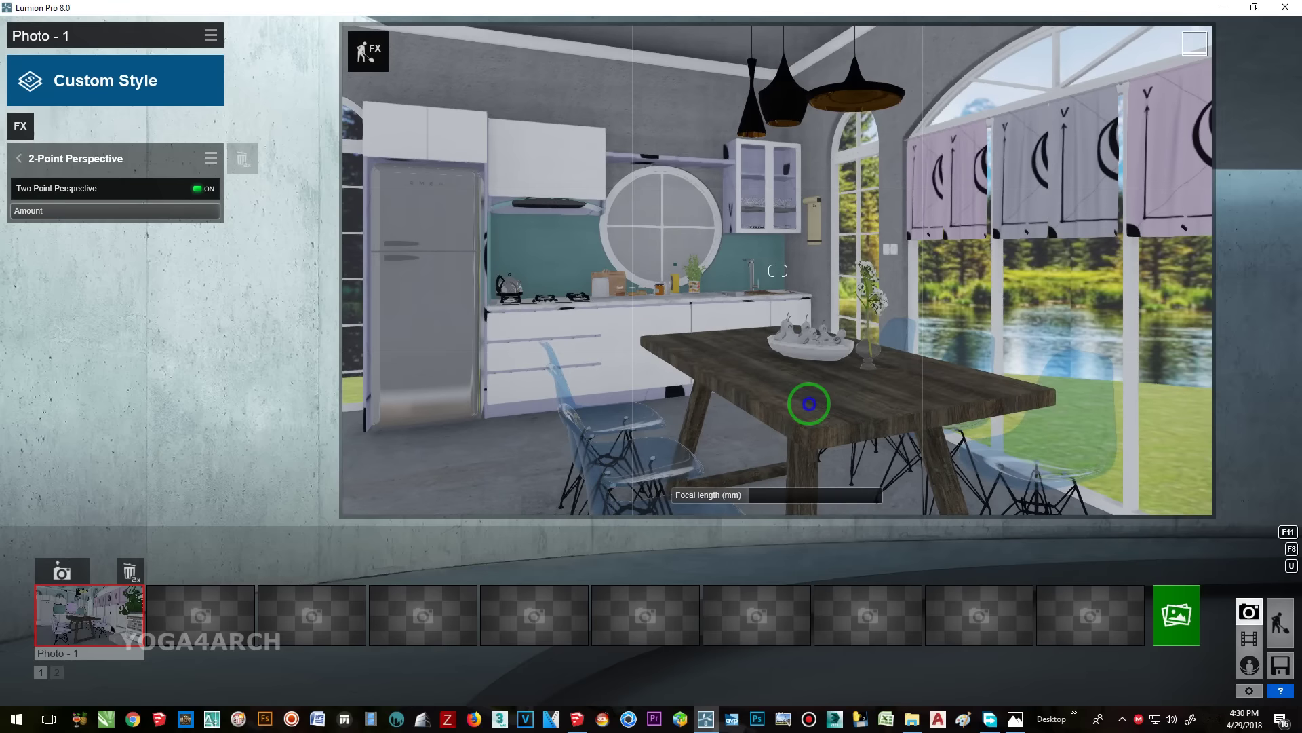
- Position the camera above the table with the INTERIORS book in front and store it as Photo - 1
key("e")
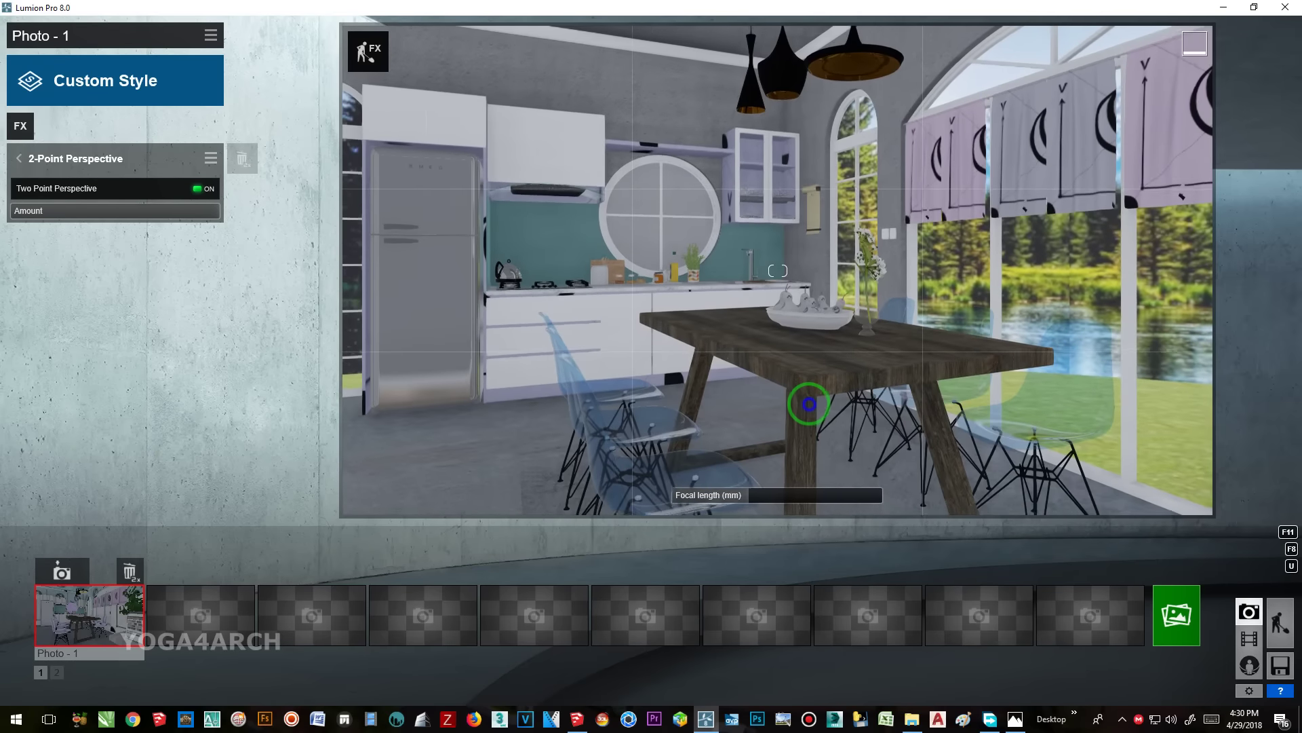
key("q")
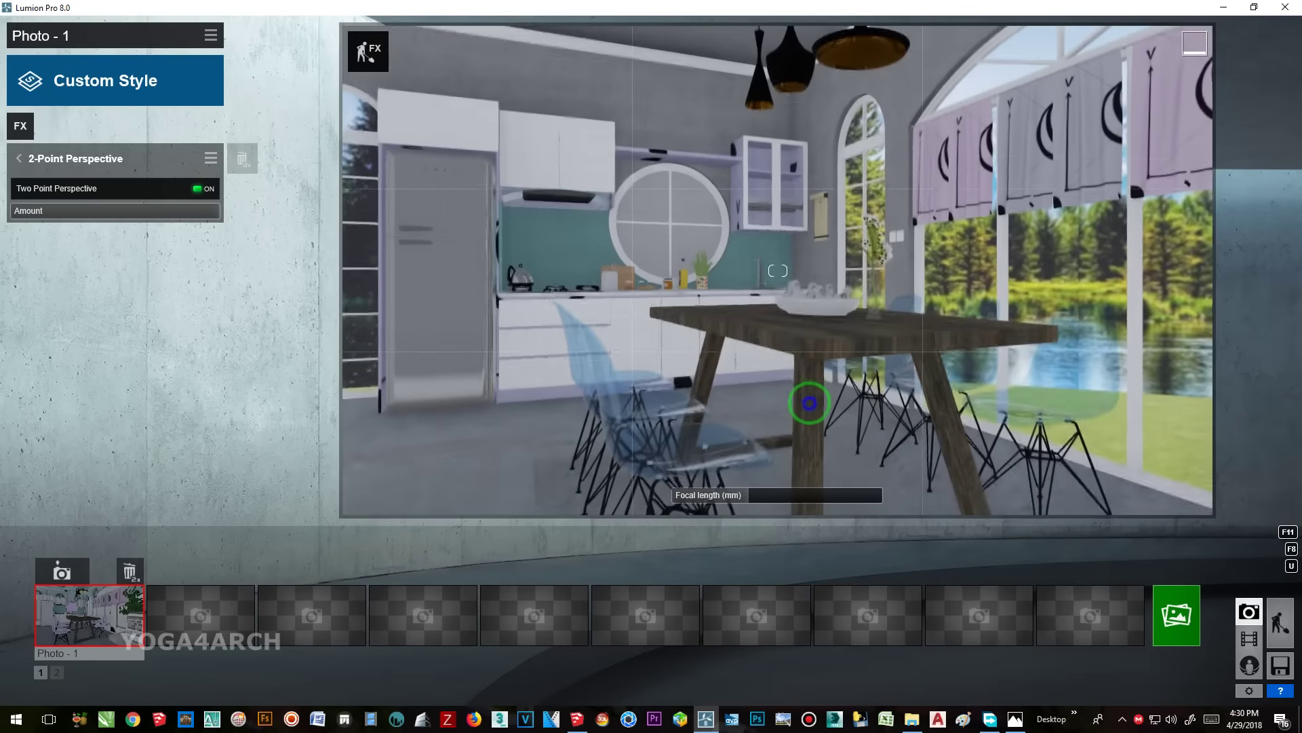
right_click_drag(779, 438, 780, 441)
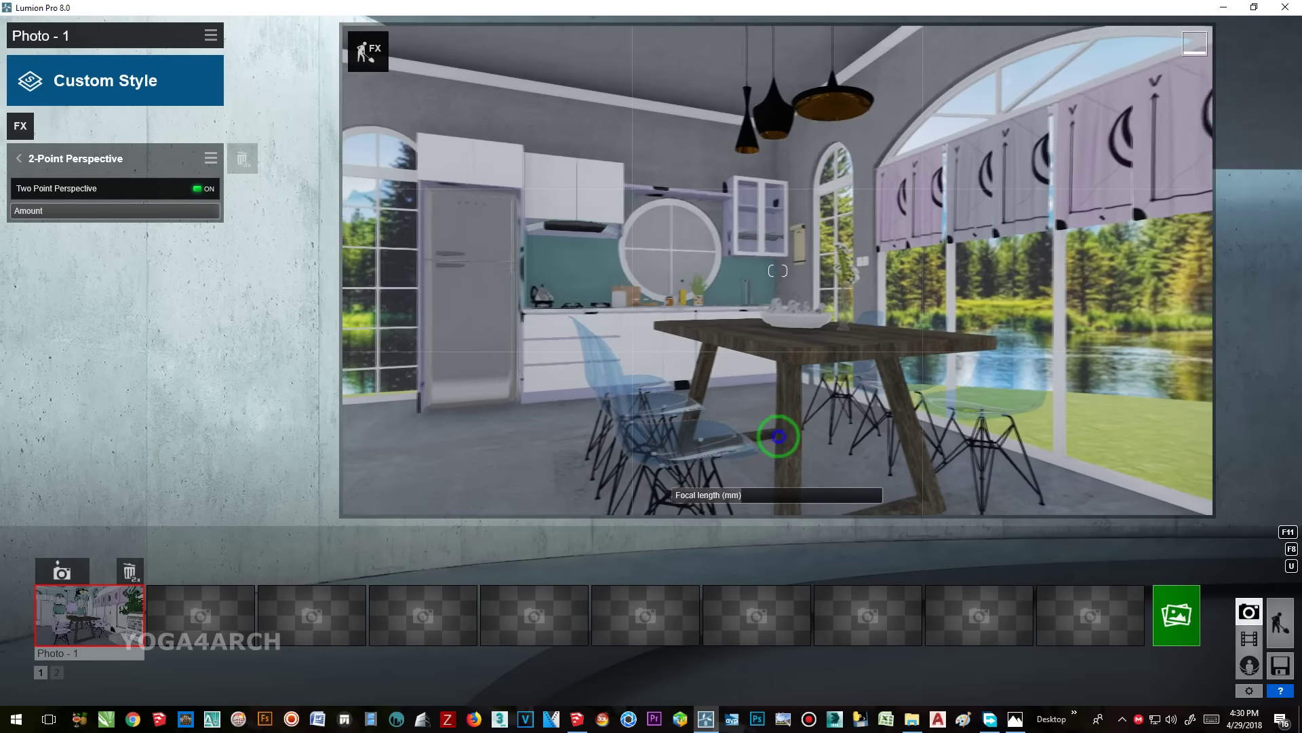
key("s")
key("d")
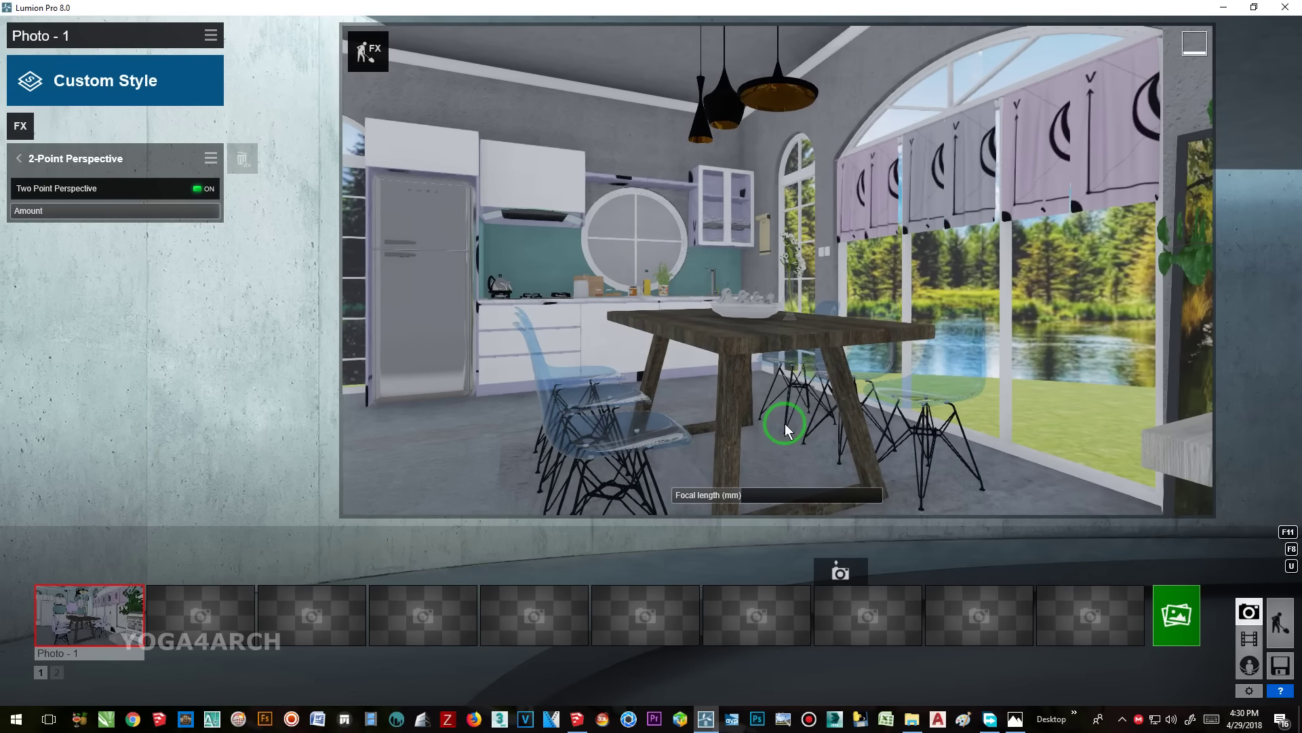
right_click_drag(786, 431, 785, 423)
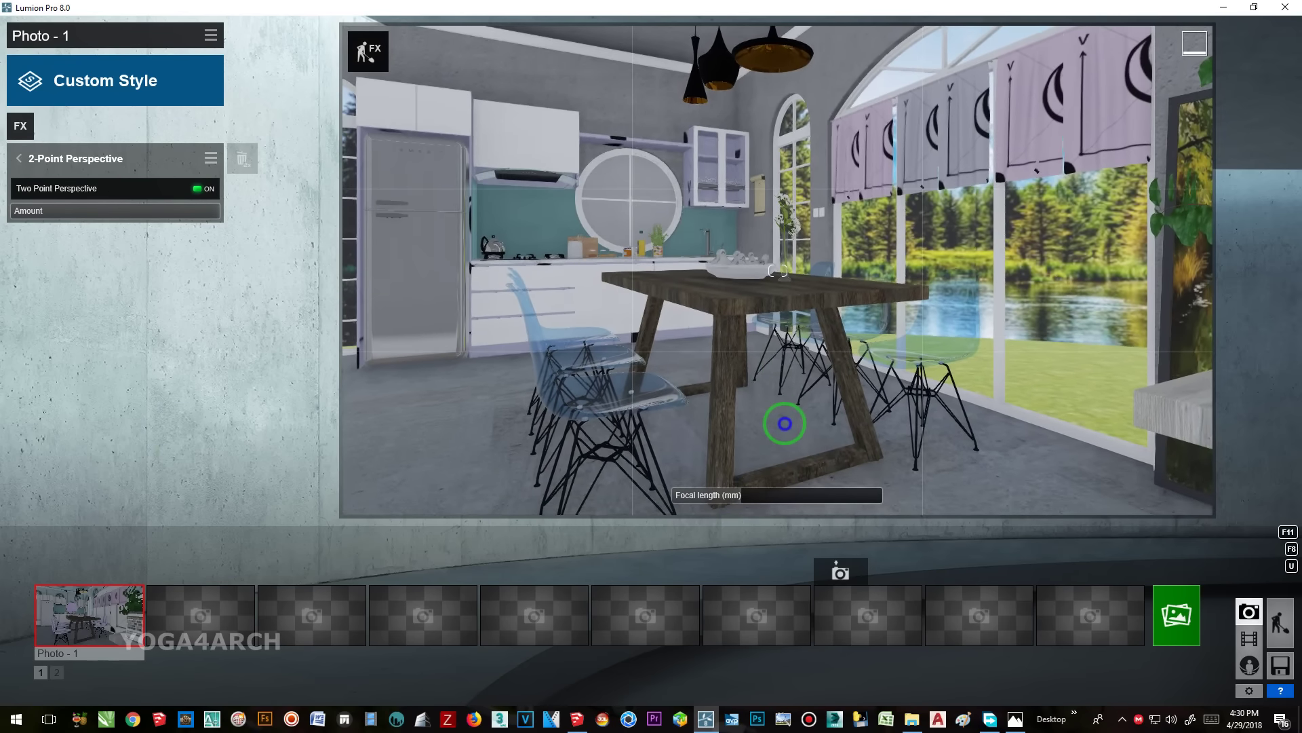
key("s")
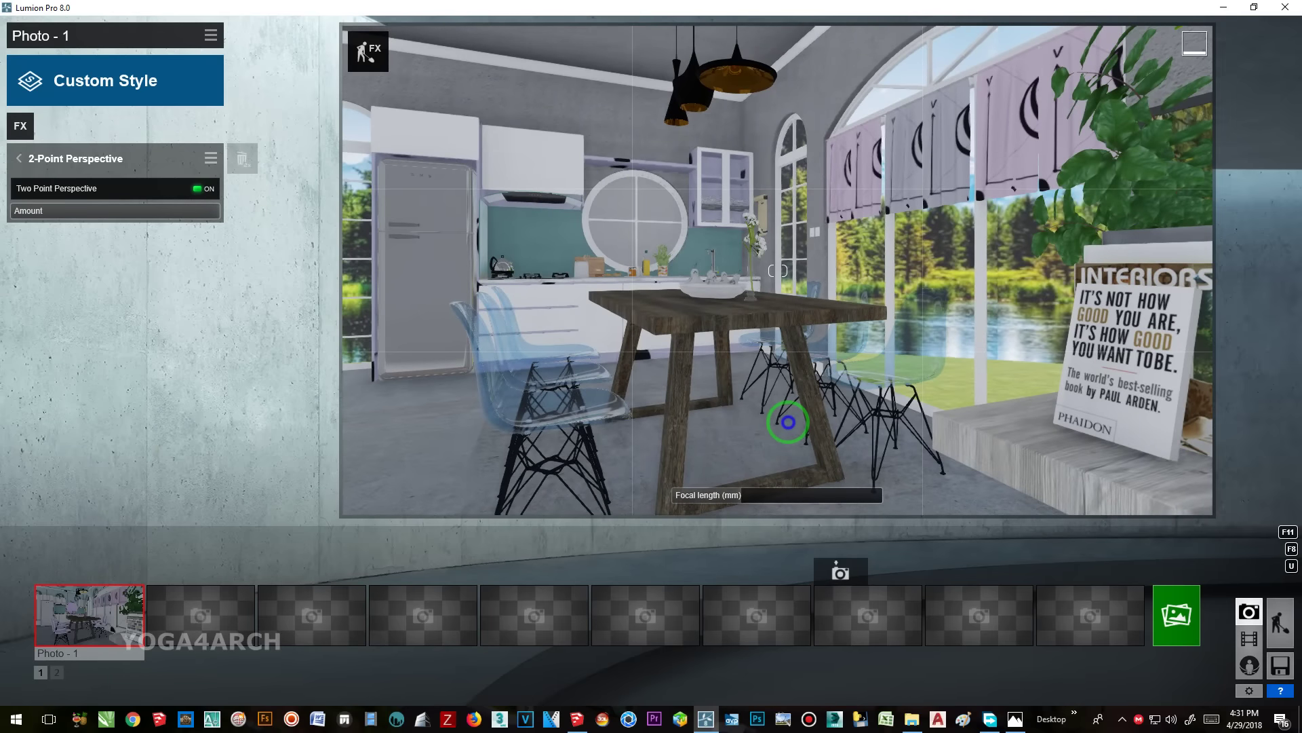
left_click(92, 559)
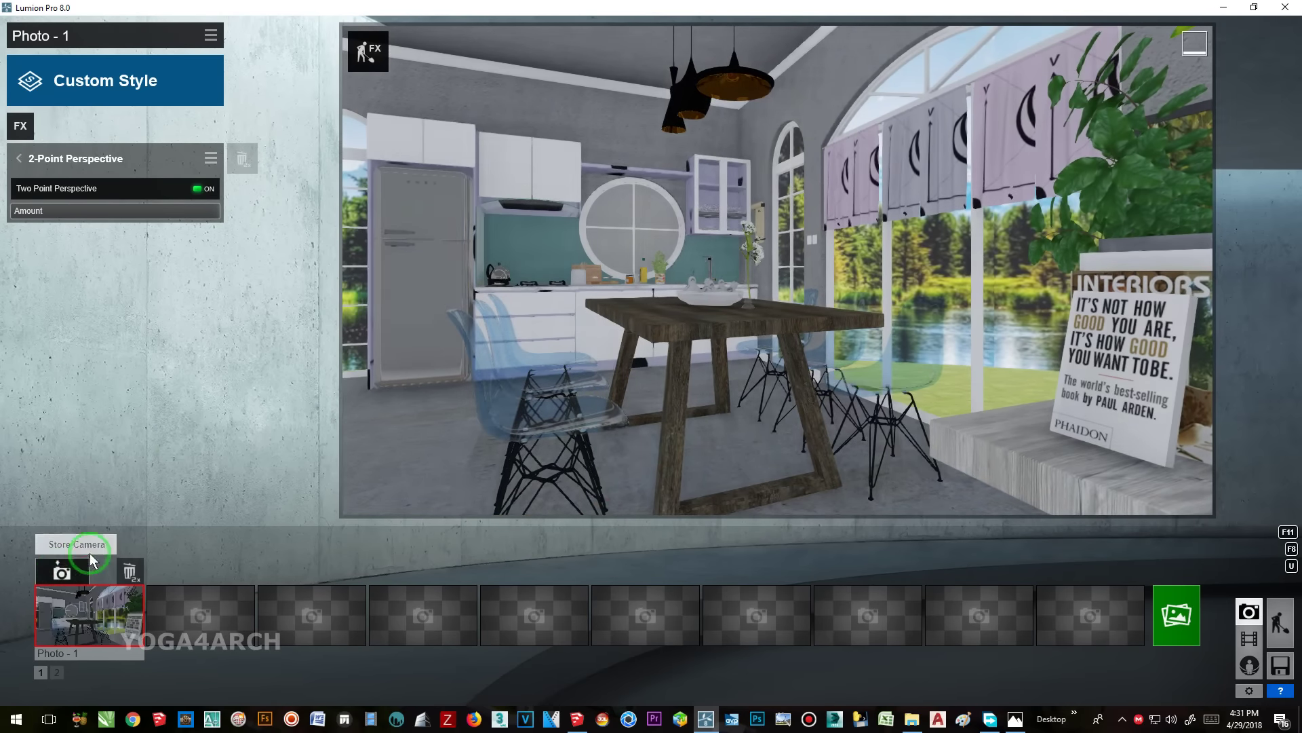
- Apply the Interior style and choose a print-size render of Photo - 1
left_click(101, 102)
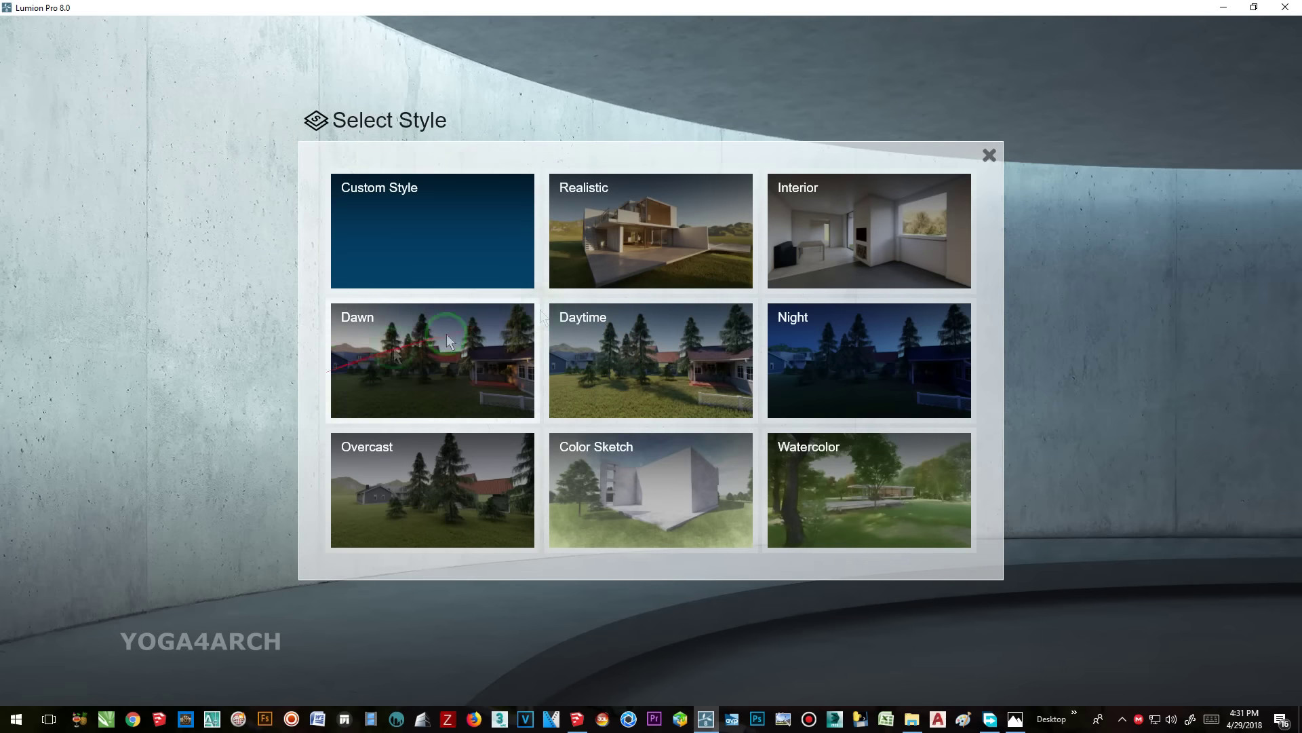
left_click(806, 214)
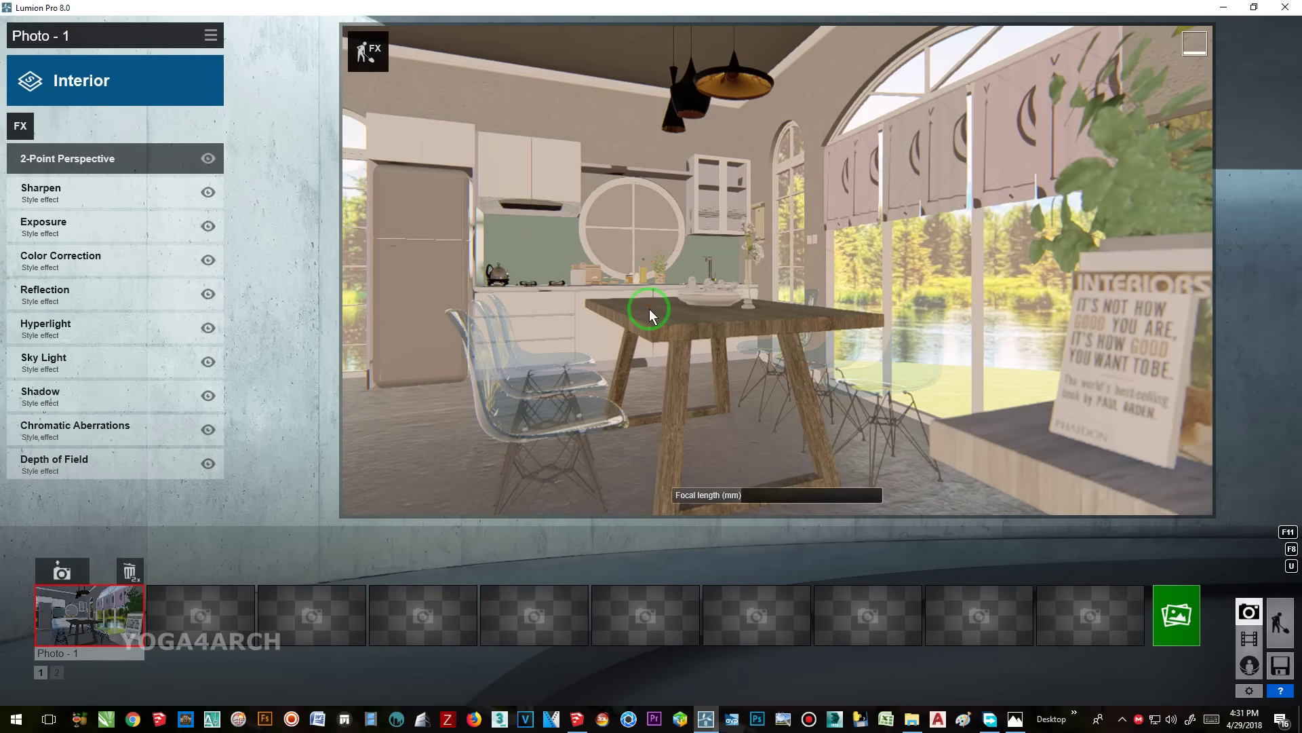
left_click(1204, 645)
left_click(630, 533)
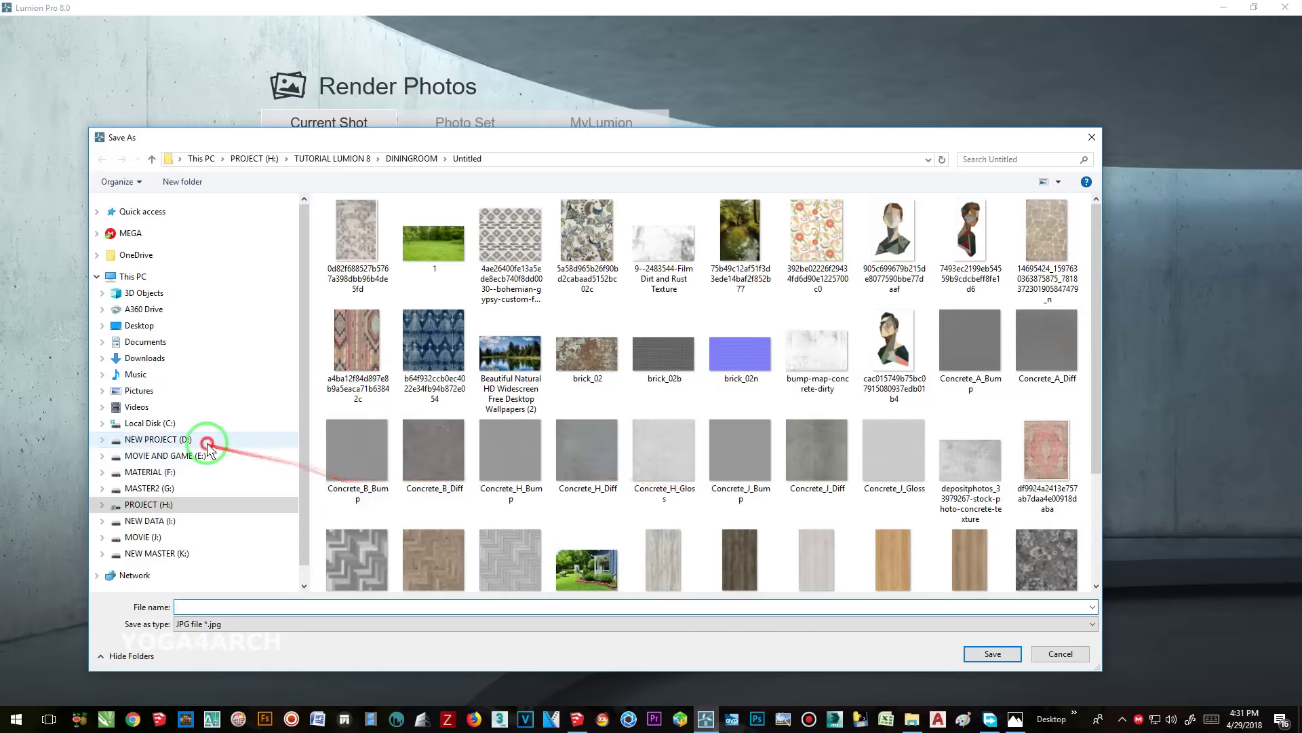
- Save the 1920x1080 JPG render to H:\TUTORIAL LUMION 8\DININGROOM and dismiss the completion message
left_click(207, 442)
left_click(175, 503)
double_click(404, 256)
double_click(376, 236)
key("Return")
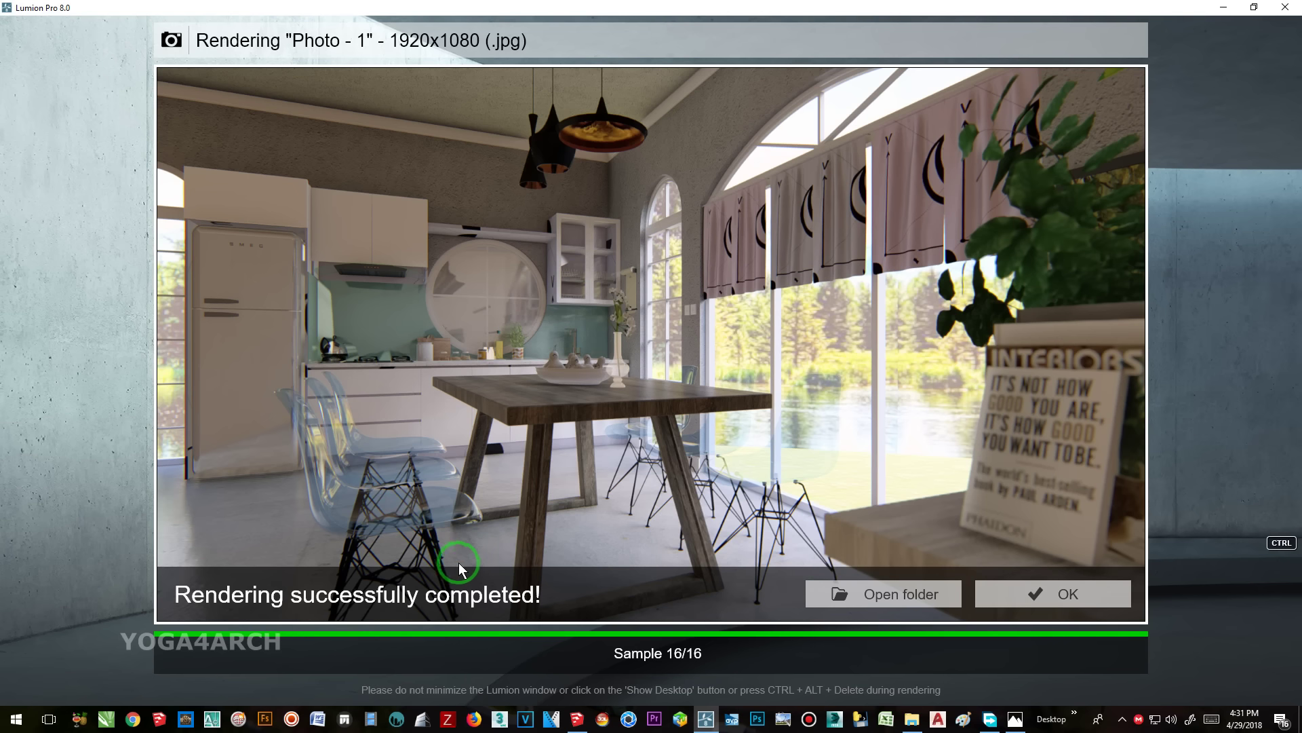
left_click(1049, 596)
left_click(124, 302)
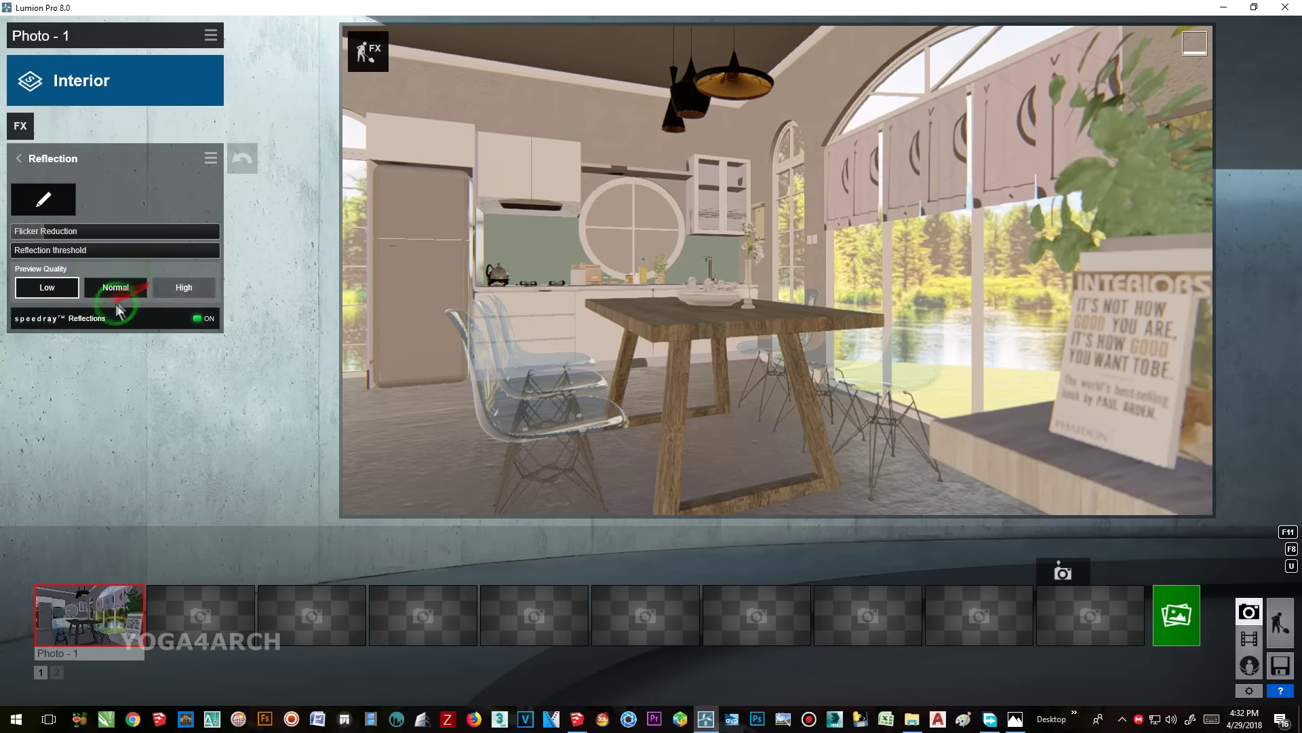
- Place three reflection planes: a first wall, the kitchen wall and the large window wall
left_click(29, 214)
left_click(26, 669)
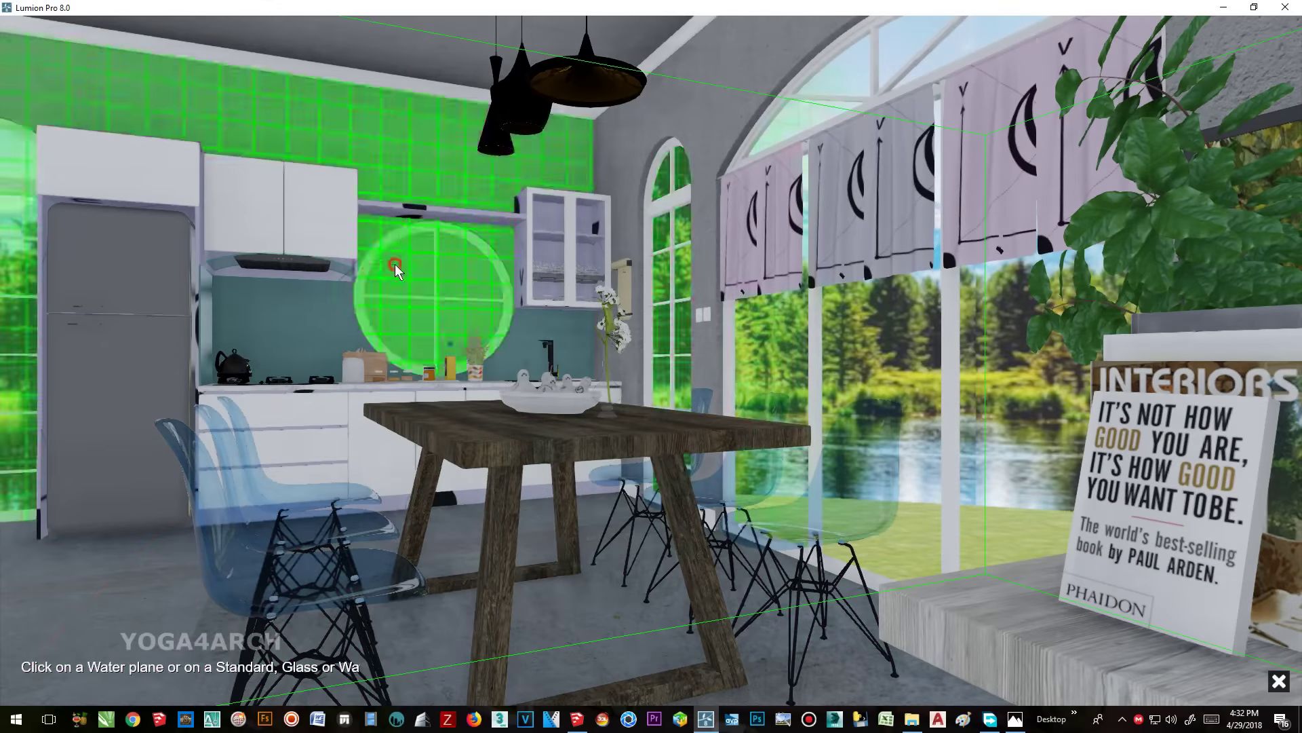
left_click(378, 305)
left_click(80, 668)
left_click(306, 330)
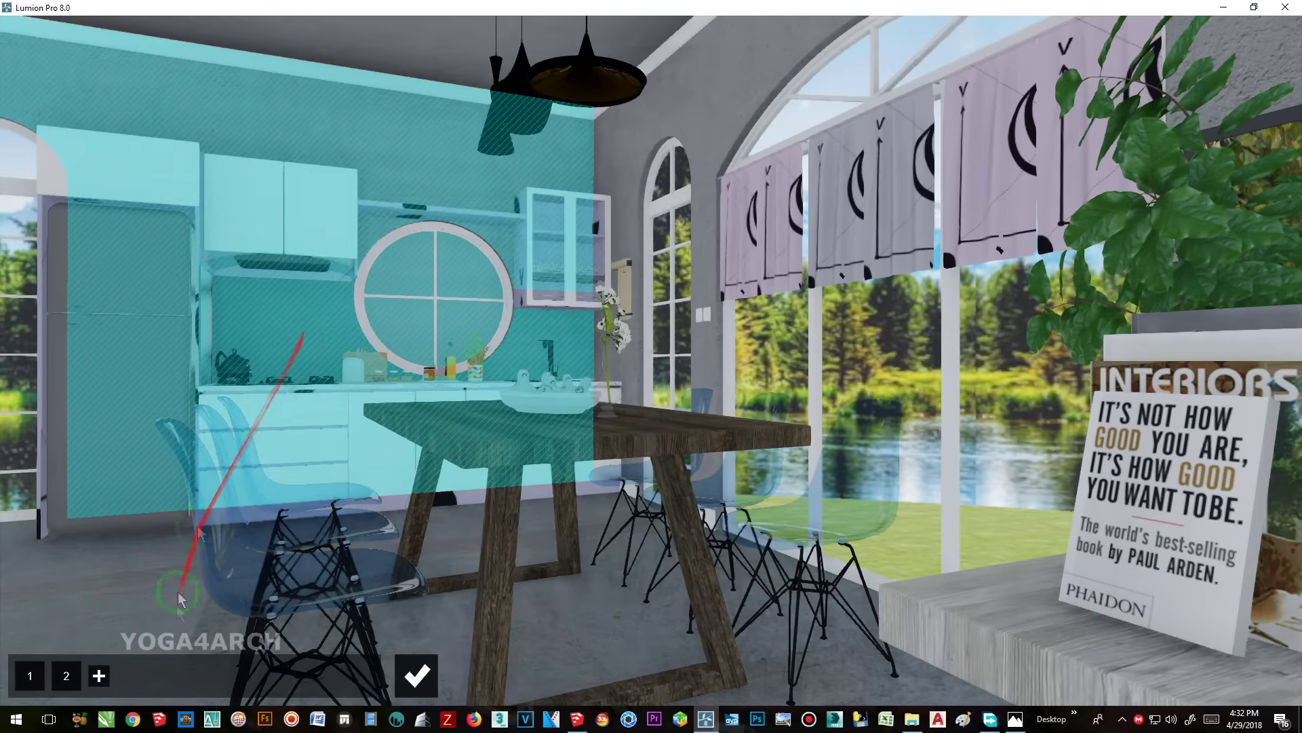
left_click(98, 675)
left_click(921, 385)
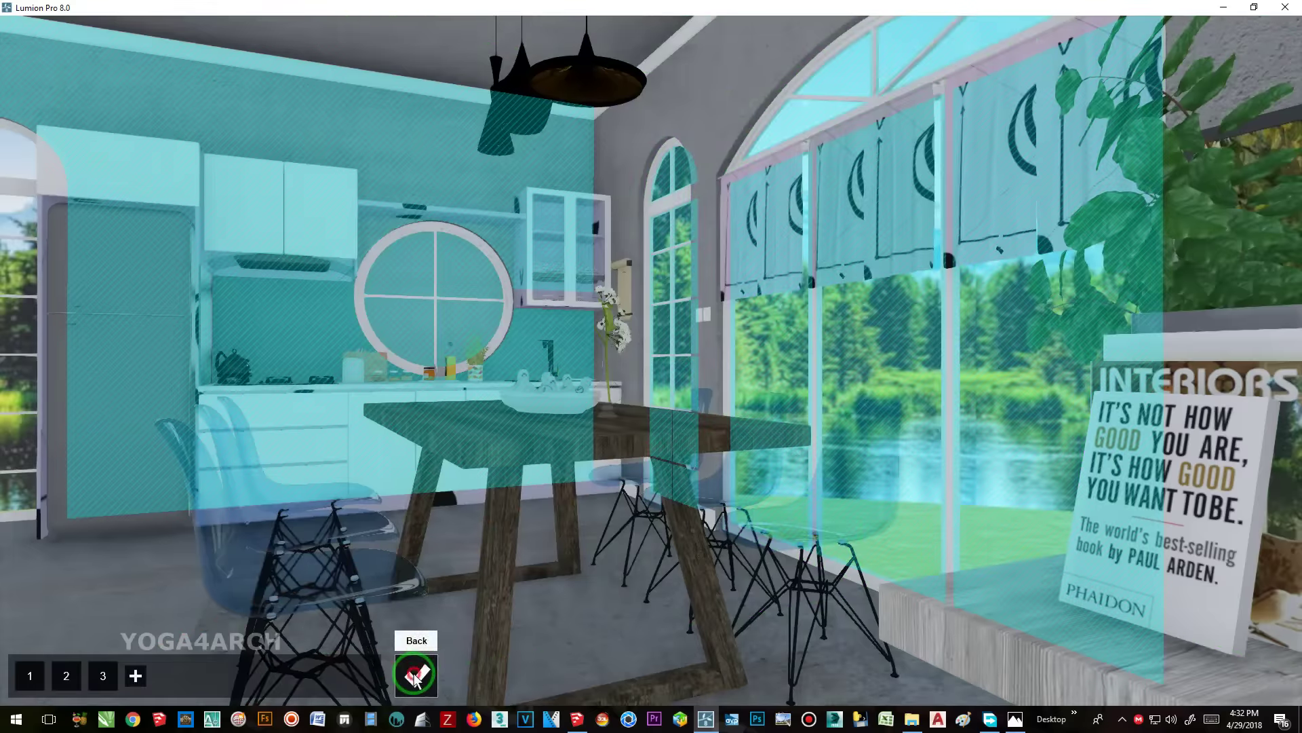
left_click(416, 676)
key("w")
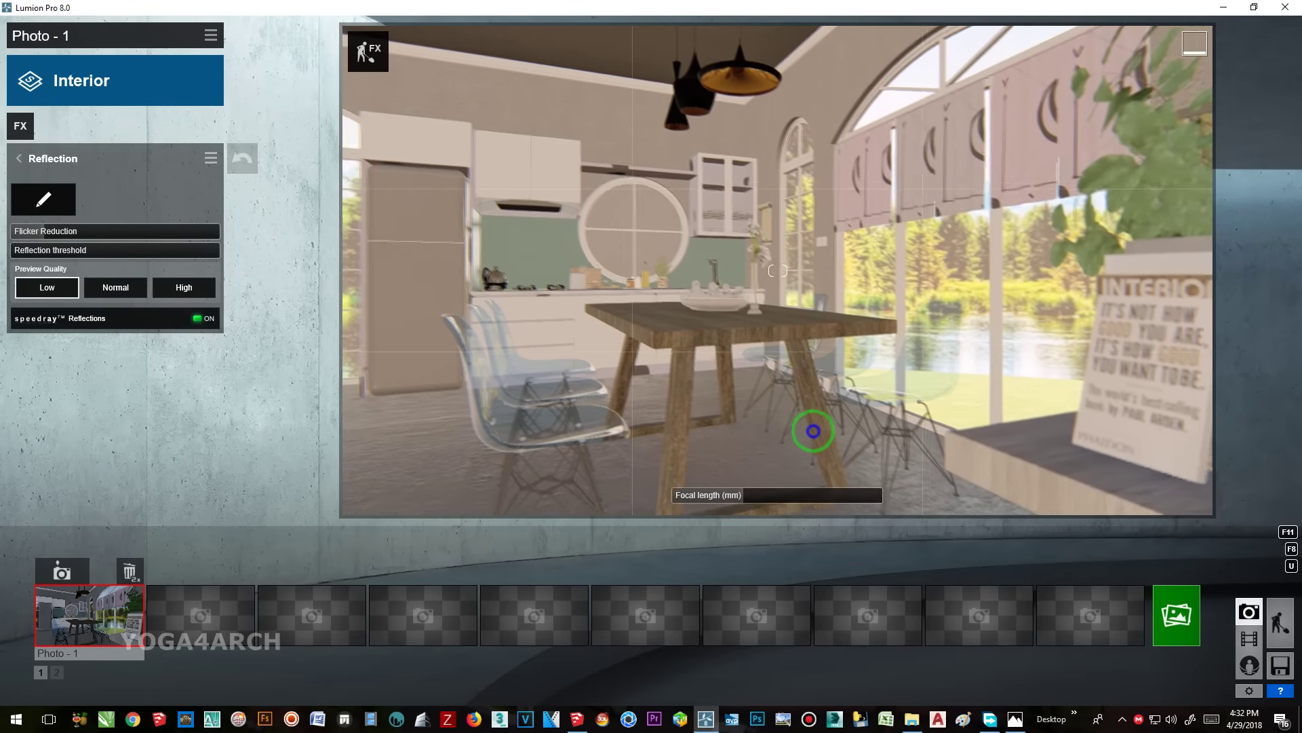
- Store the interior view as Photo 1 and add Color Correction with vibrance 0.3
left_click(60, 573)
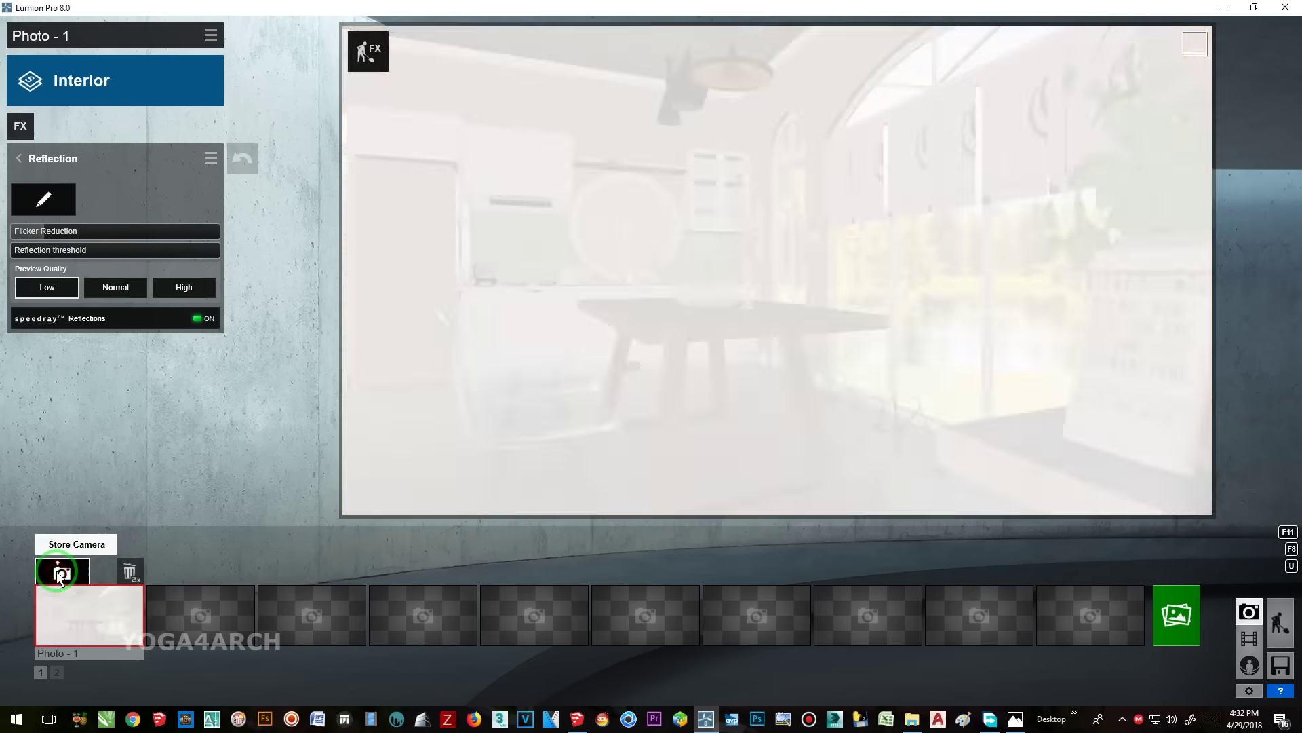
right_click_drag(351, 398, 352, 398)
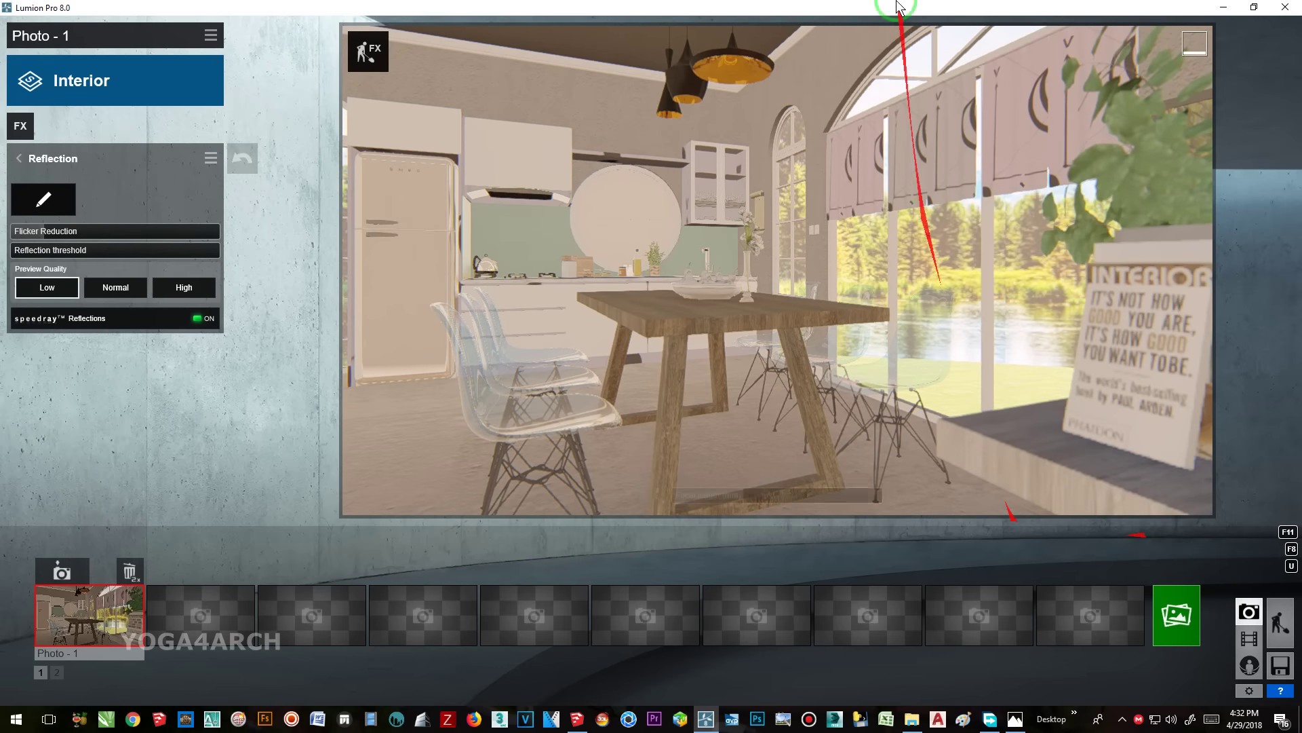
left_click(21, 125)
left_click(608, 119)
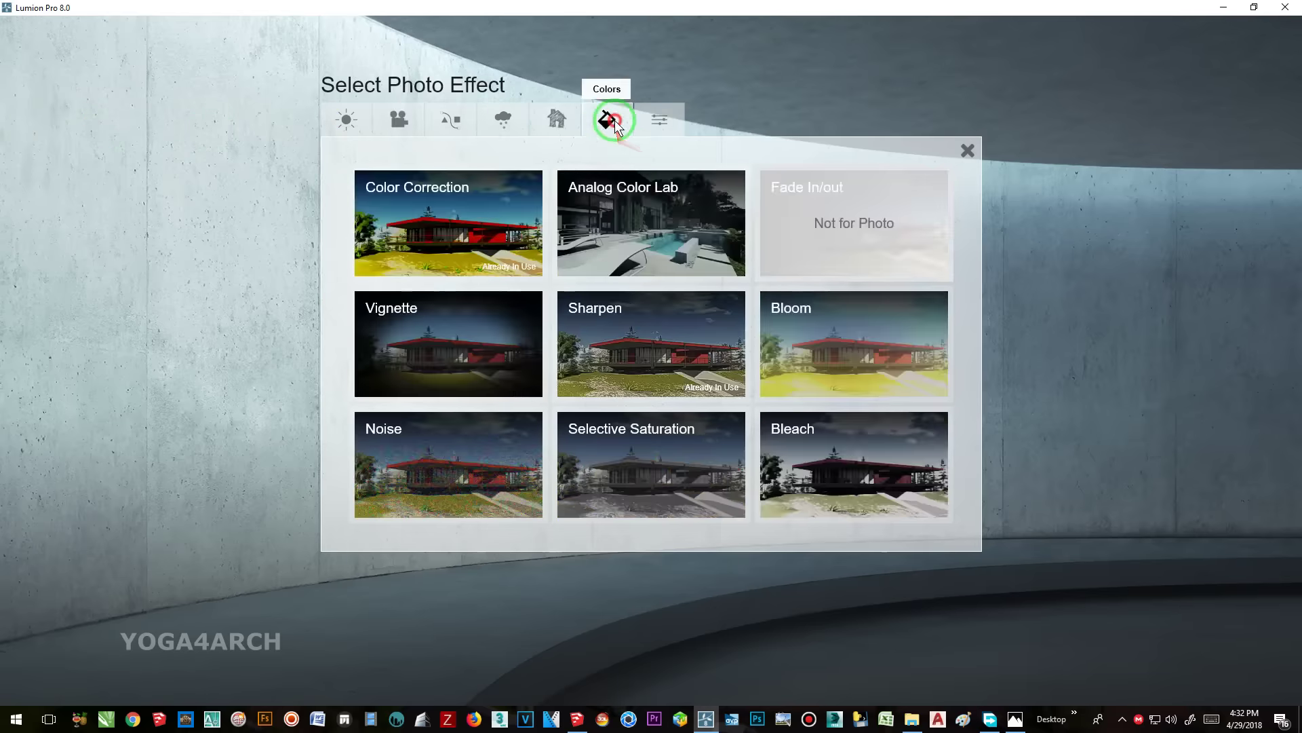
left_click(529, 179)
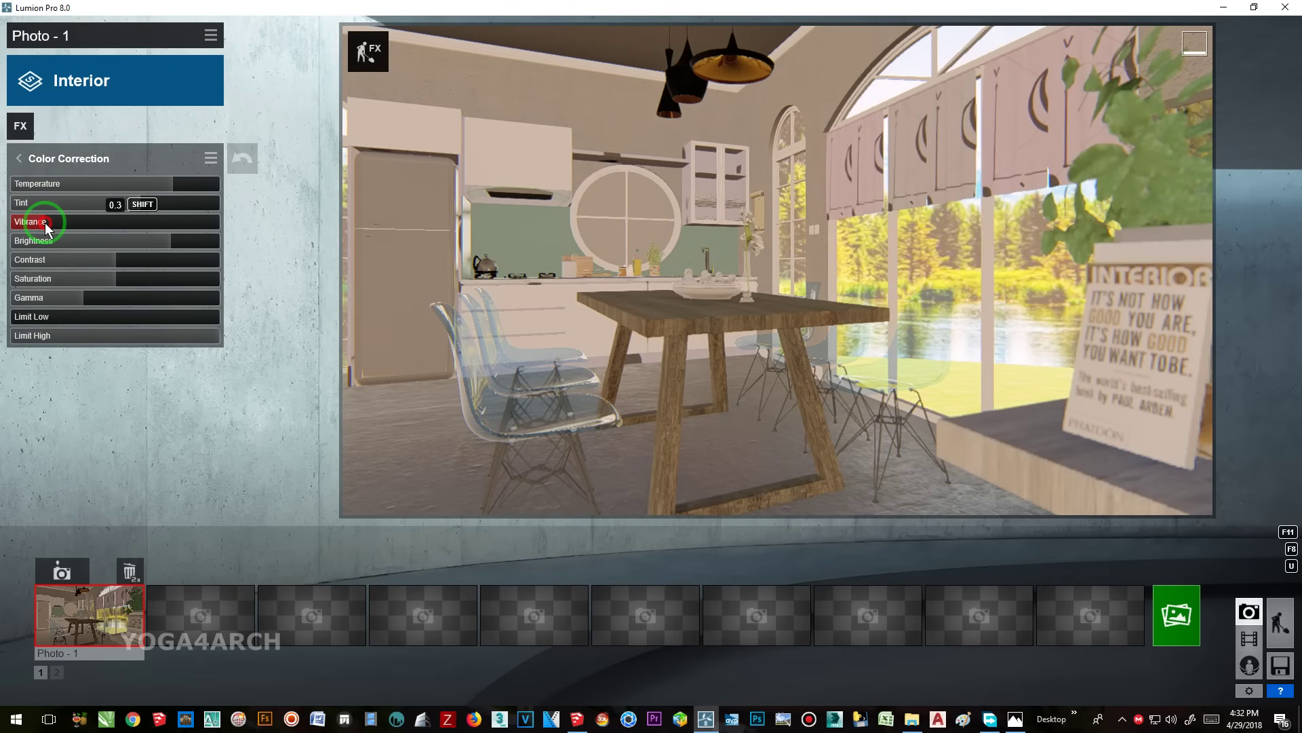
- Add a Shadow effect with omnishadow 1.3 and return to Build mode
left_click(22, 126)
left_click(345, 116)
left_click(654, 218)
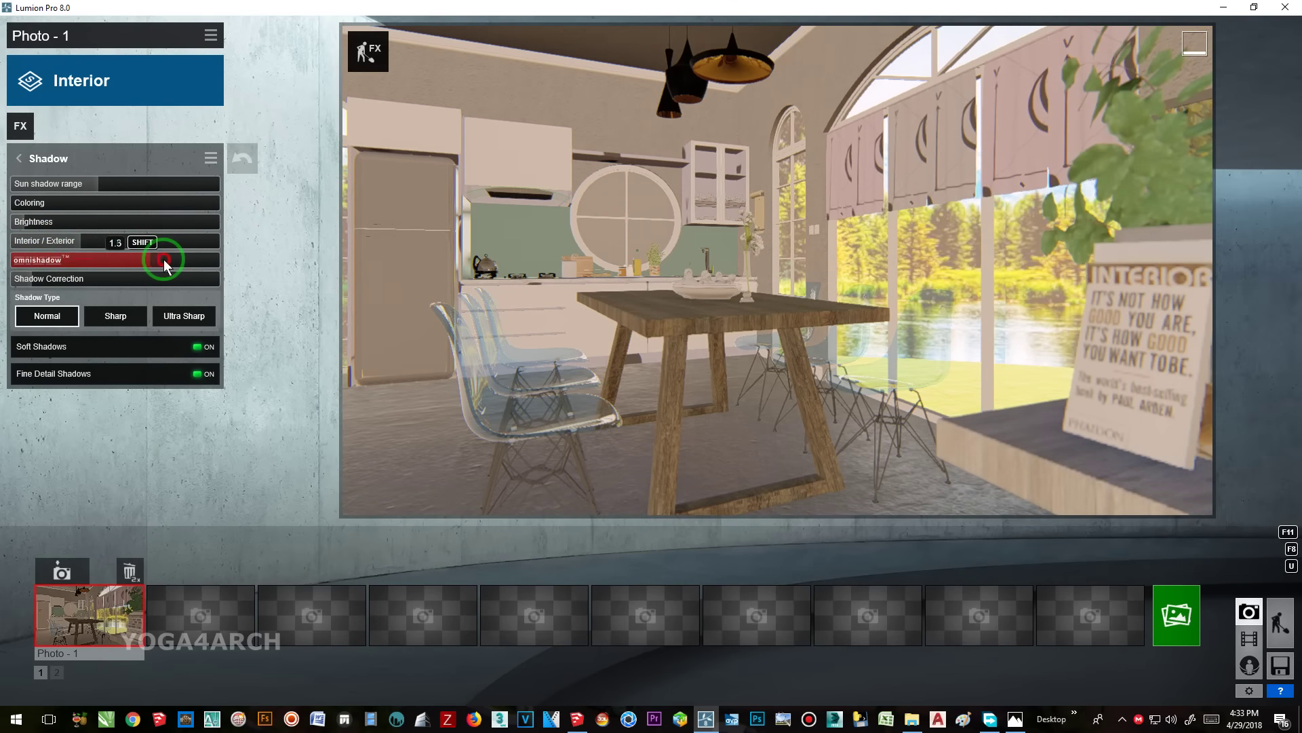
left_click(21, 127)
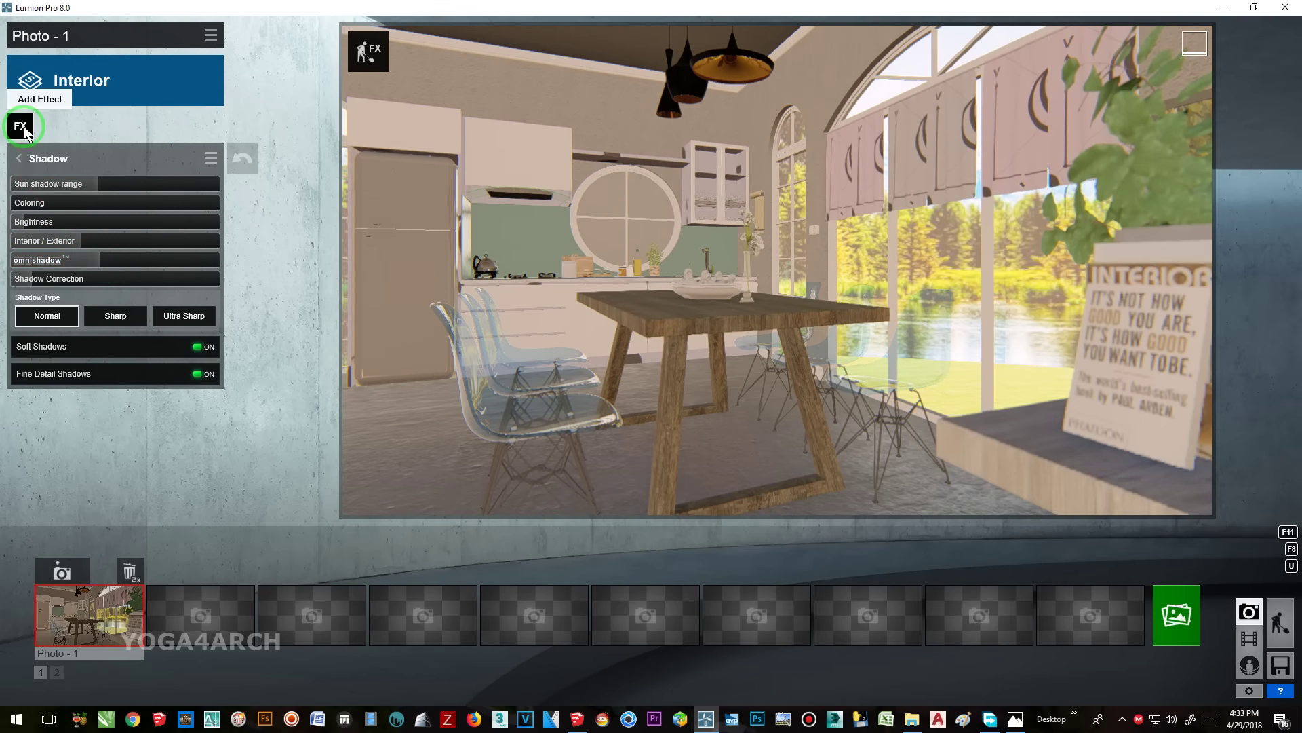
left_click(1280, 622)
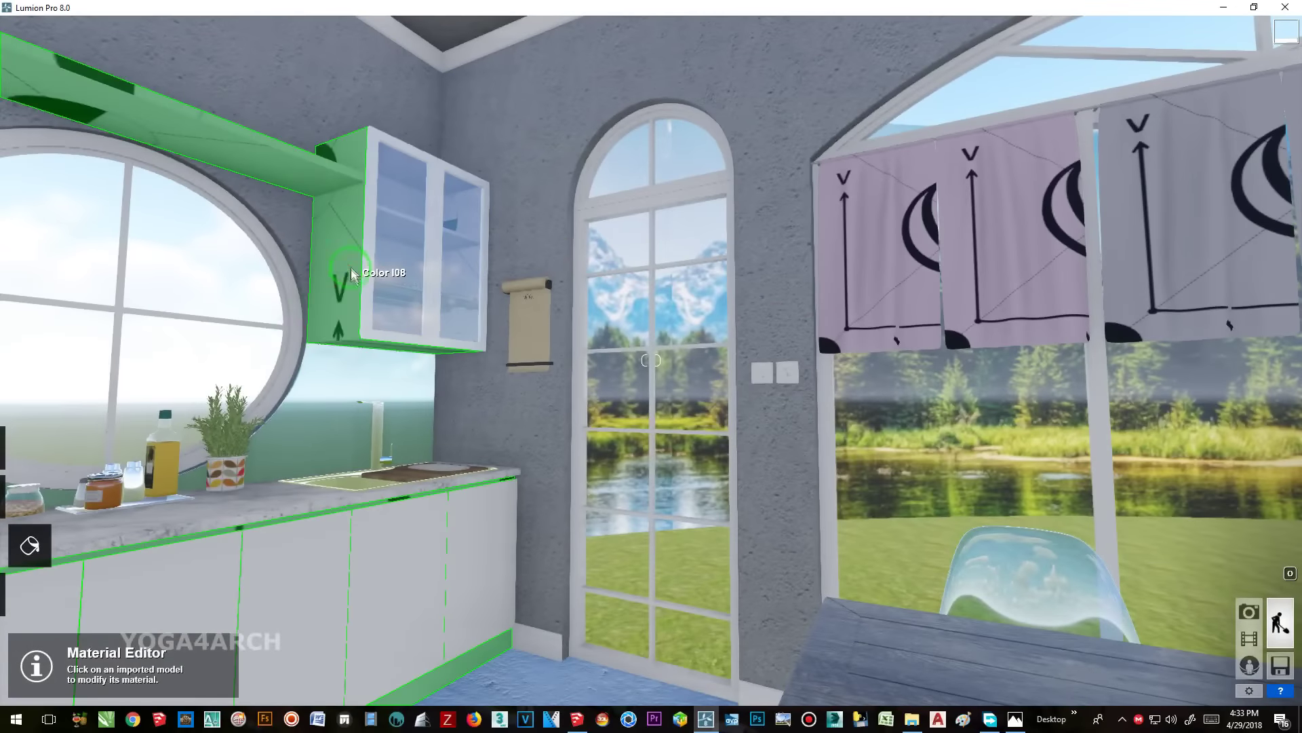
- Apply a Standard material to a kitchen surface and adjust its colorization
left_click_drag(248, 390, 218, 407)
left_click(224, 407)
left_click(52, 422)
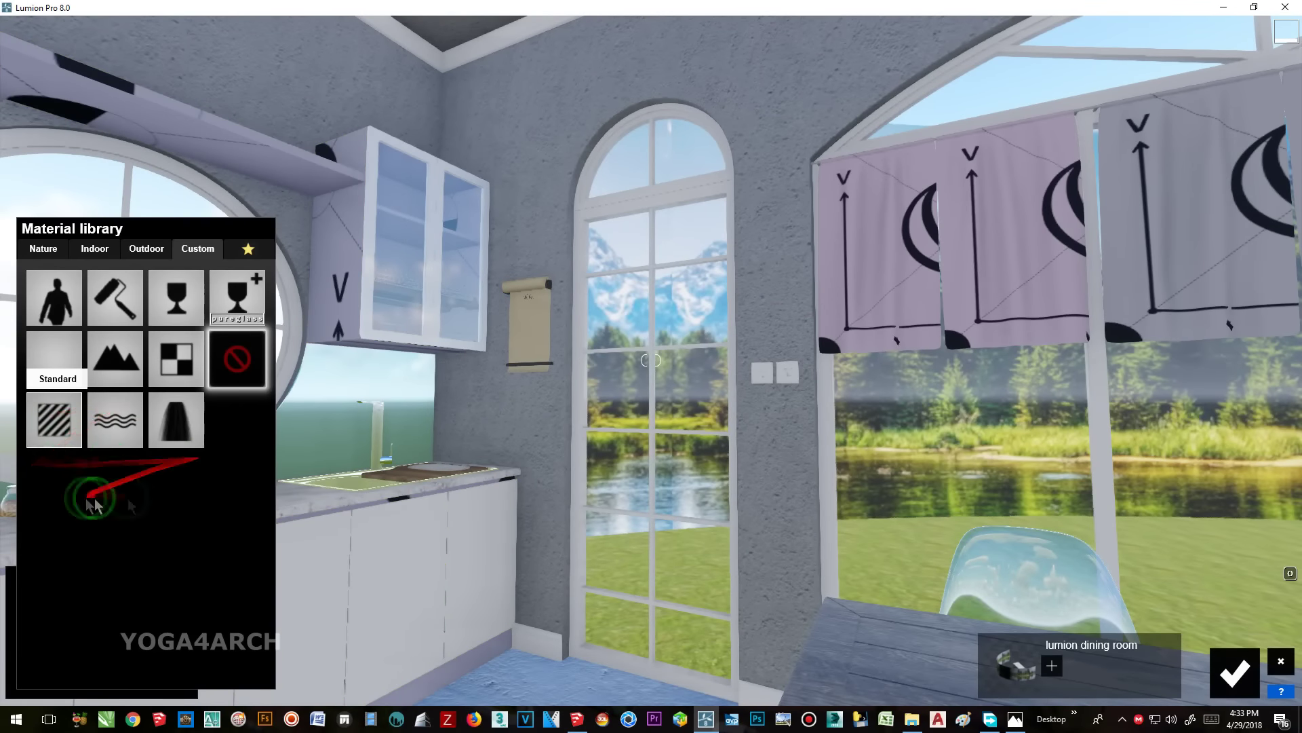
left_click(102, 455)
- Make the marble kitchen counter a Standard material with gloss 1.0 and raised reflectivity
right_click_drag(319, 414, 560, 388)
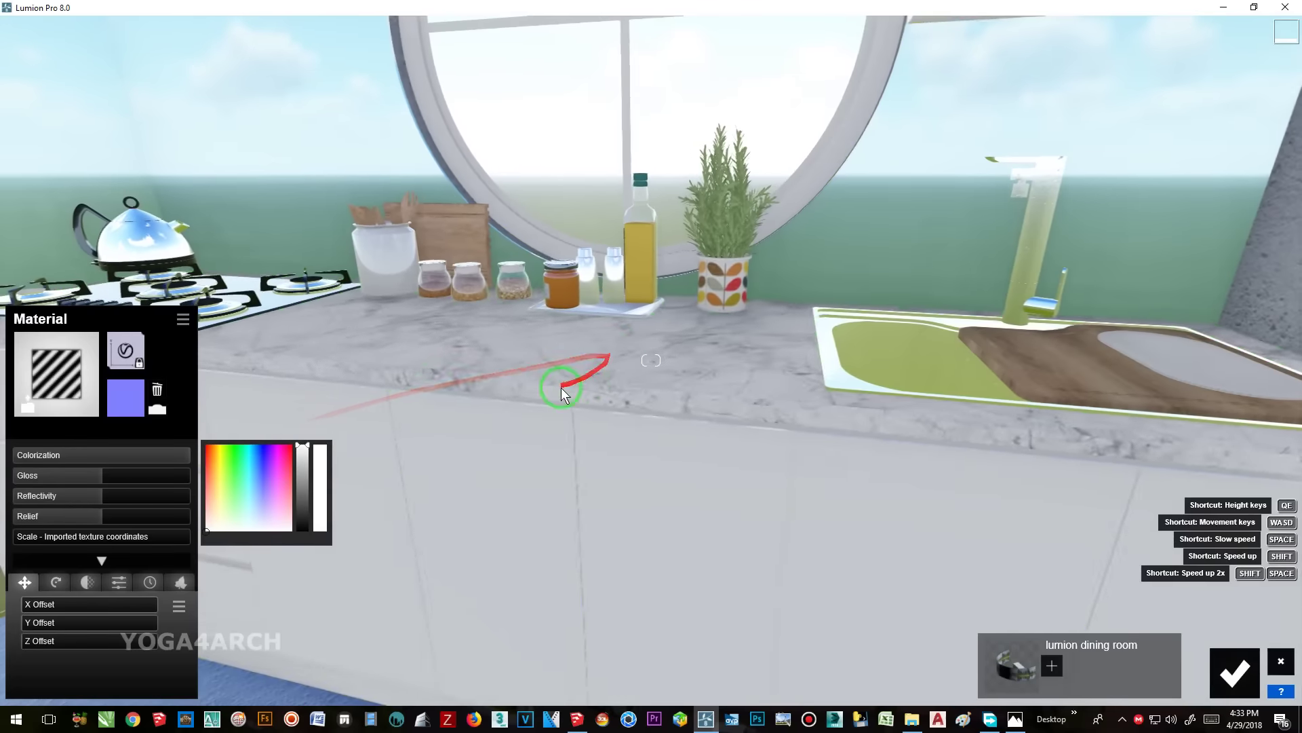
left_click(560, 388)
left_click(52, 415)
left_click_drag(131, 489, 233, 459)
mouse_move(233, 460)
right_mouse_down()
mouse_move(388, 399)
mouse_move(388, 420)
mouse_move(380, 399)
right_mouse_up()
left_click(690, 466)
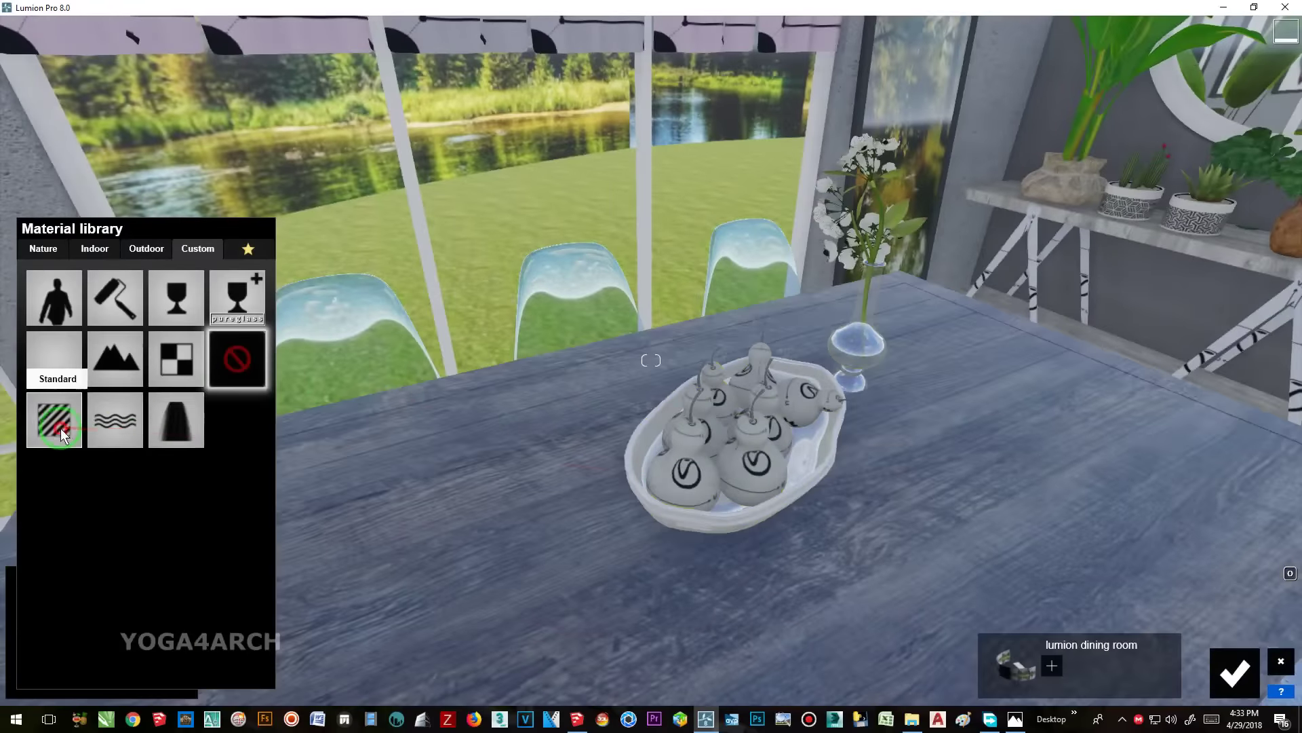
- Give the fruit a Standard material using the pear image from the Untitled folder as colour map
left_click(61, 434)
left_click(128, 346)
left_click(752, 243)
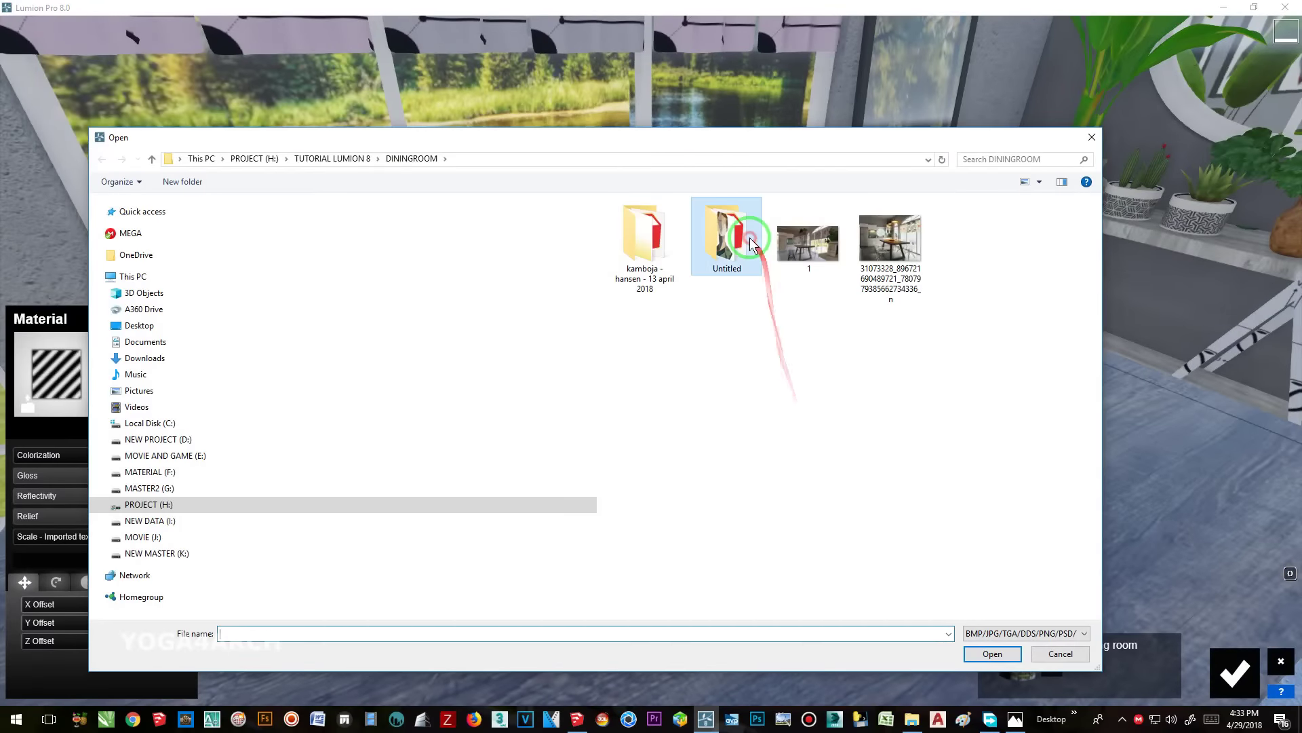
double_click(751, 242)
left_click(1040, 361)
scroll(945, 387, "down", 5)
scroll(946, 394, "down", 5)
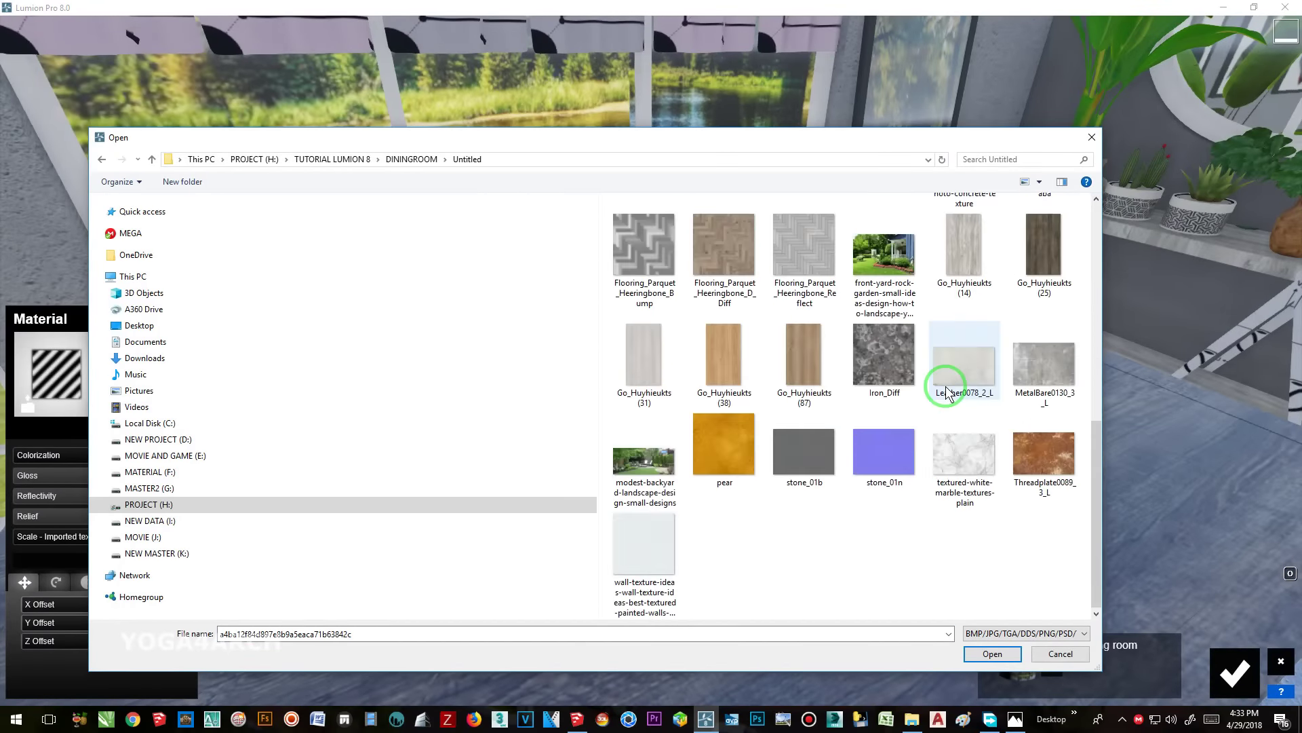
double_click(699, 441)
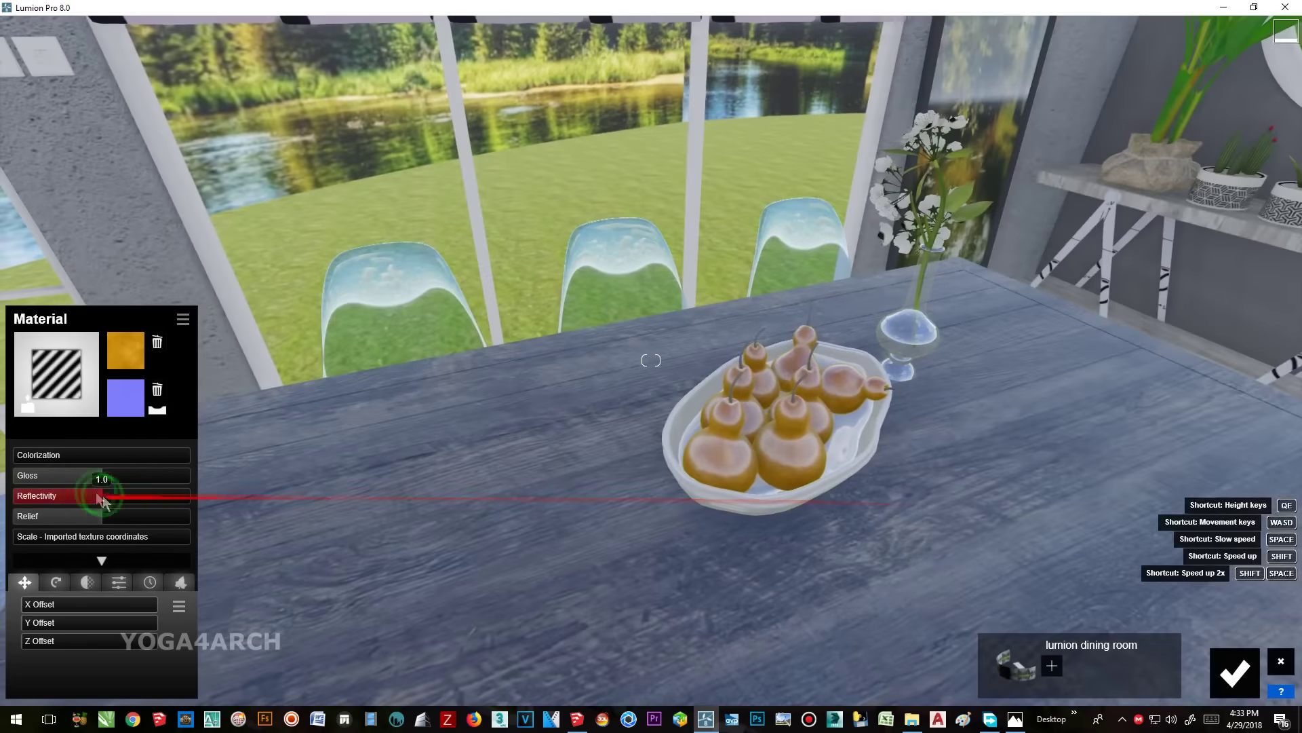
- Lower the pears' reflectivity and set their colorization tint
mouse_move(102, 502)
left_mouse_down()
mouse_move(61, 501)
mouse_move(38, 519)
left_mouse_up()
scroll(816, 426, "up", 3)
left_click(65, 453)
left_click(294, 508)
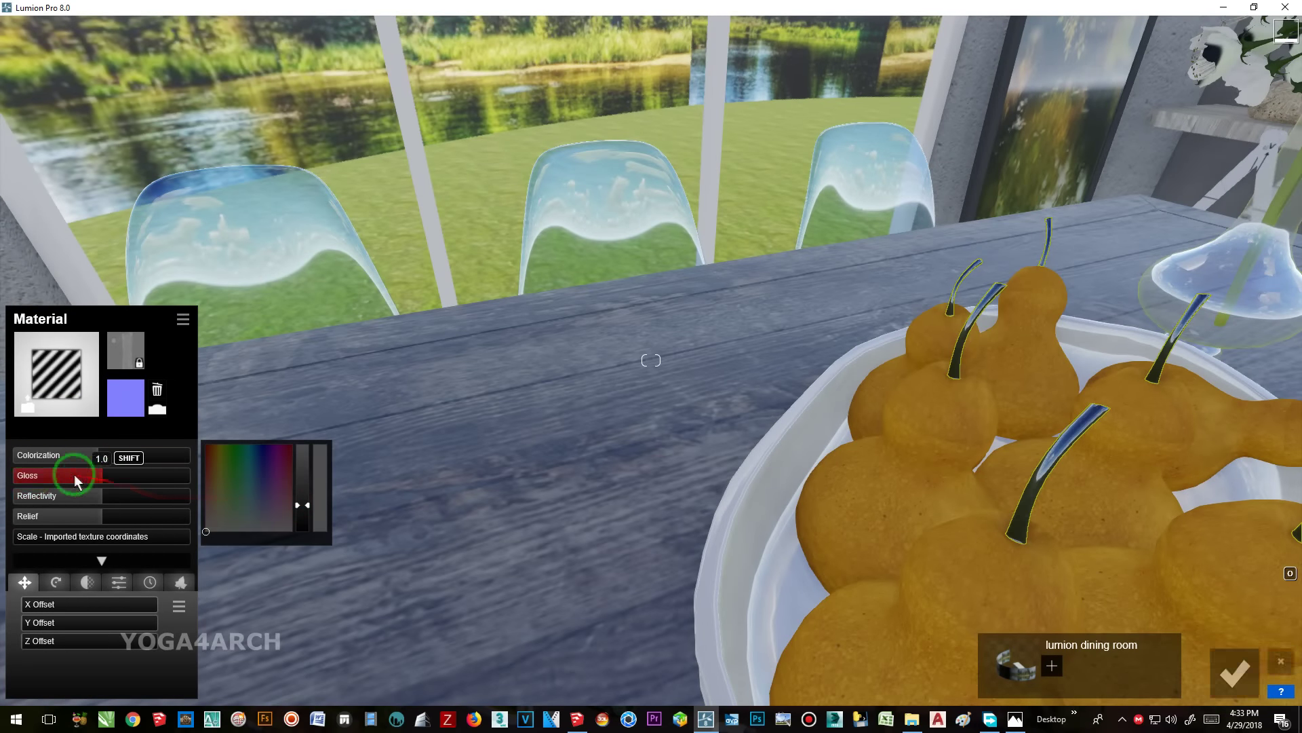
right_click_drag(312, 344, 309, 349)
left_click(57, 373)
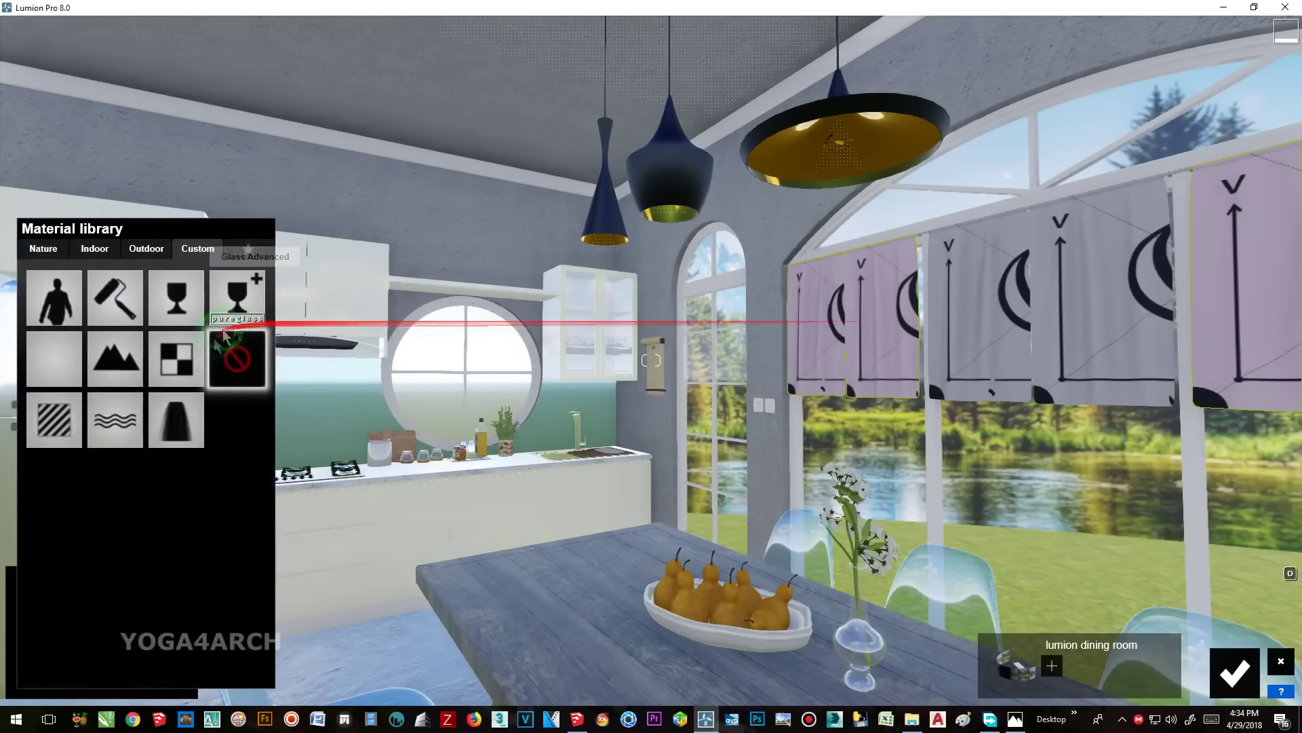
- Give the outer curtains a Standard material with the orange floral texture as colour map
left_click(54, 419)
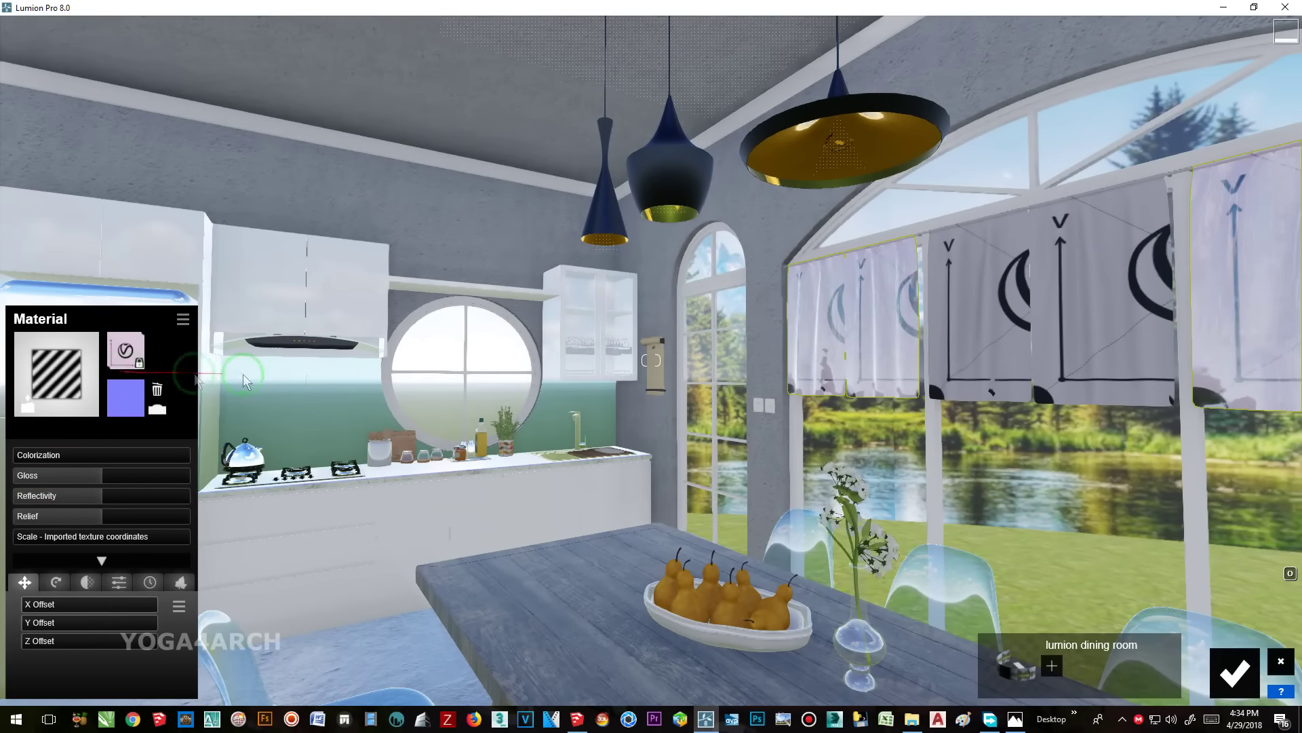
left_click(57, 373)
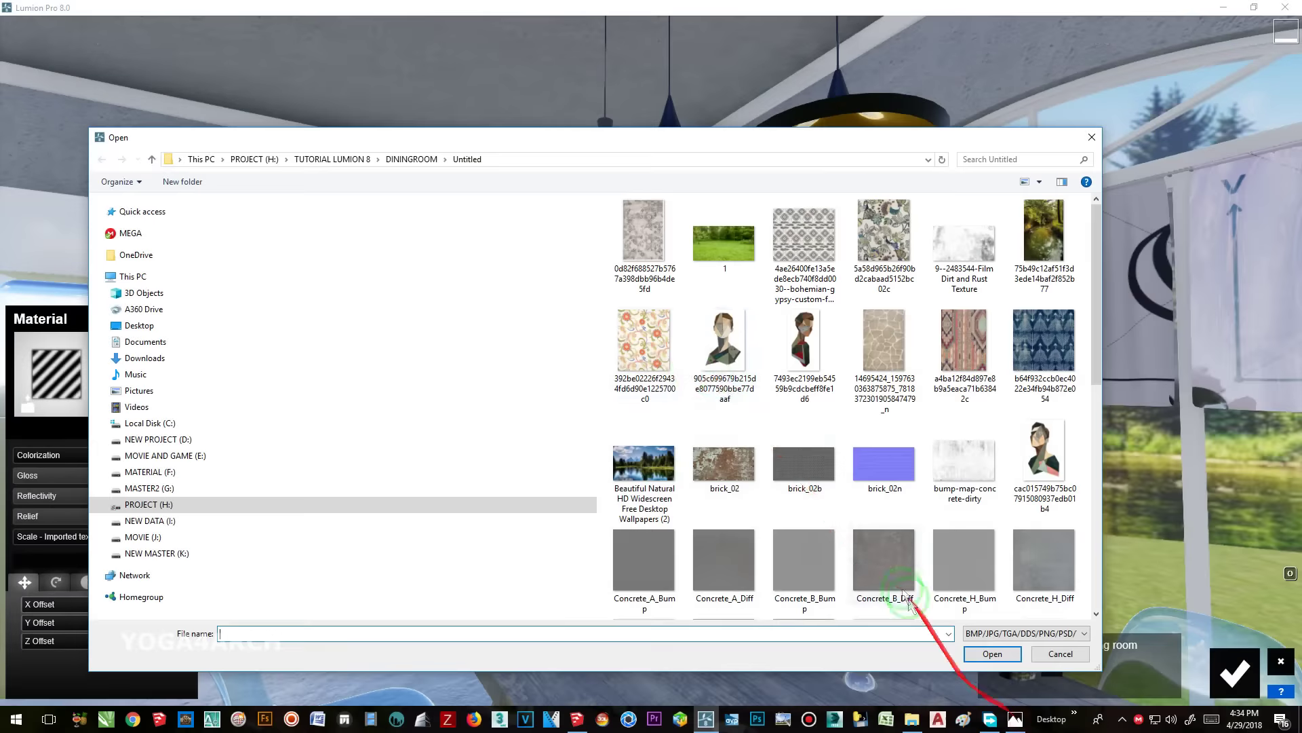
left_click(658, 359)
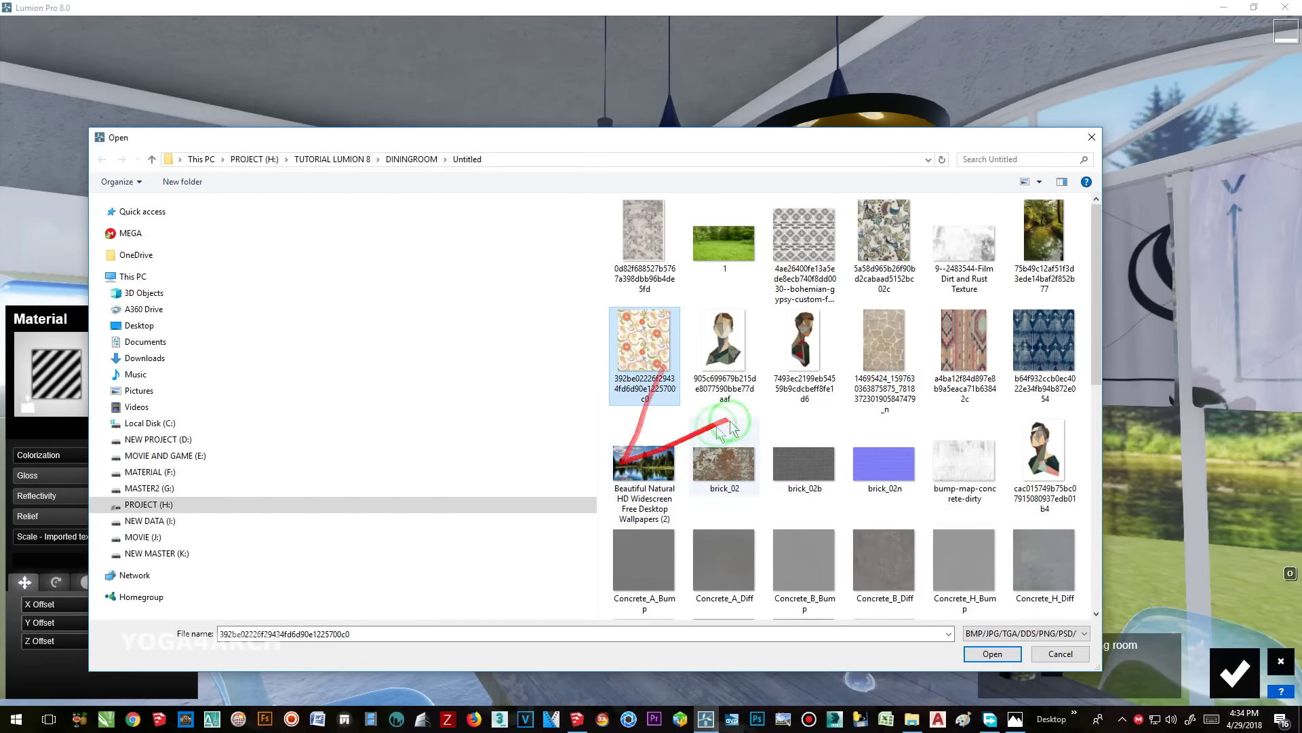
double_click(644, 346)
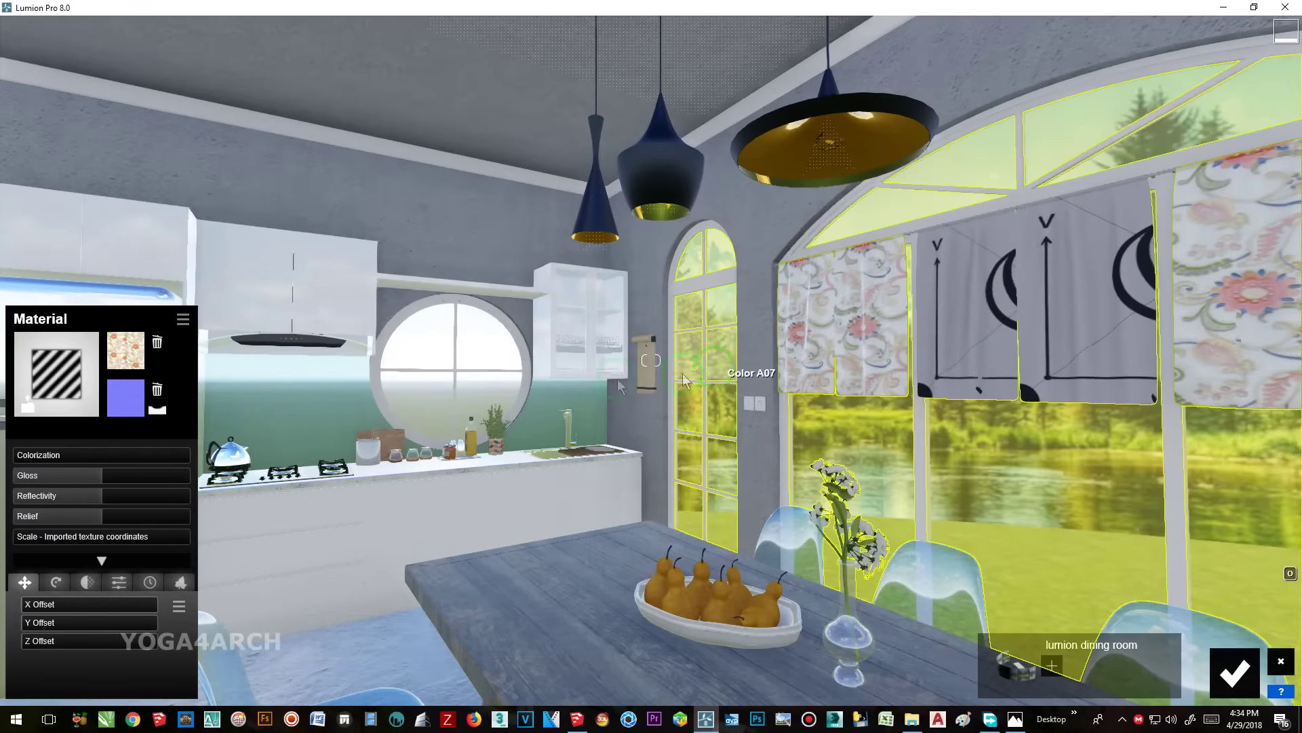
left_click(87, 583)
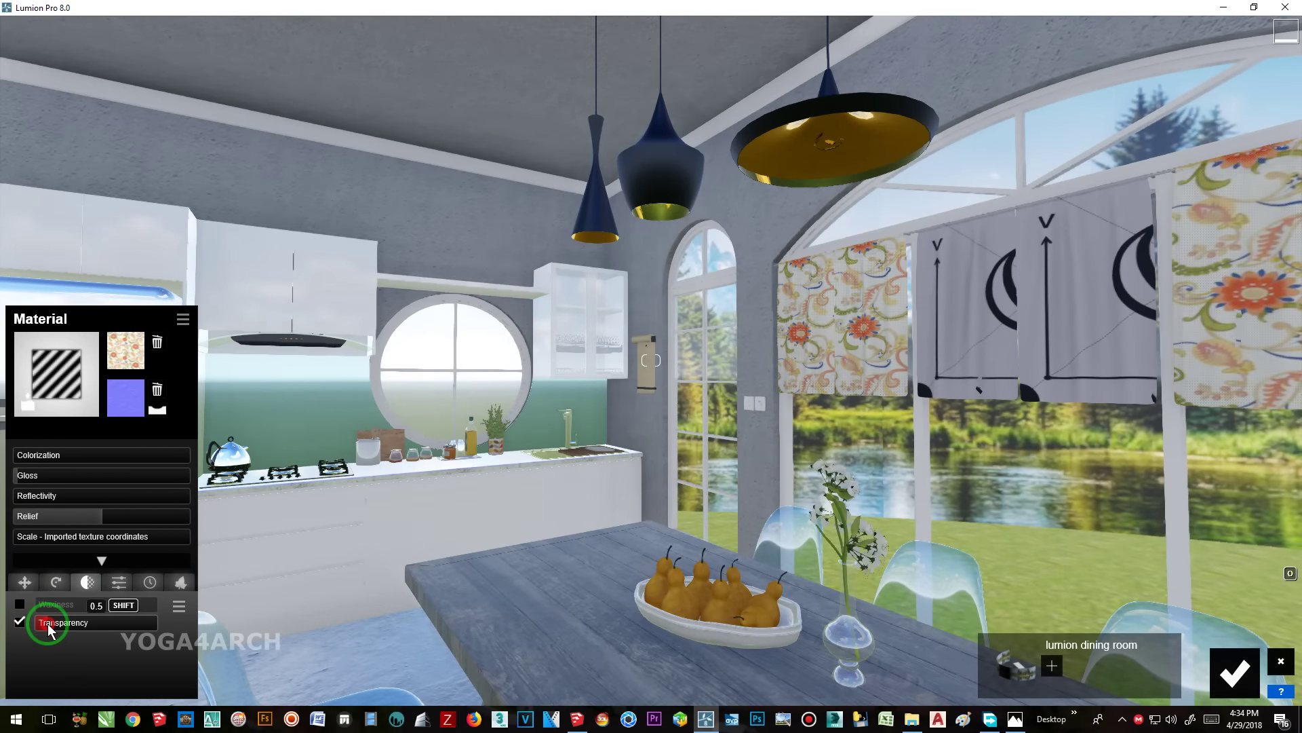
- Give the middle curtains a Standard material with the leafy floral colour map and adjusted relief
left_click(947, 336)
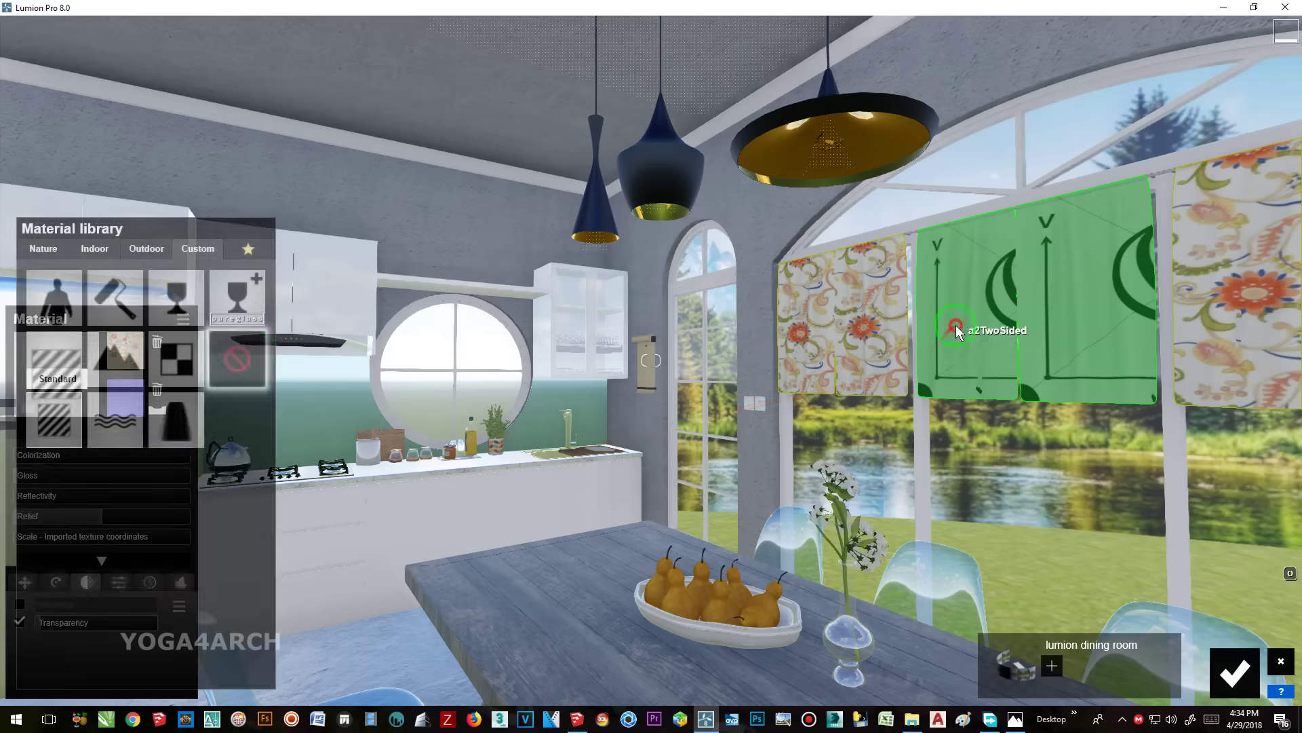
left_click(58, 407)
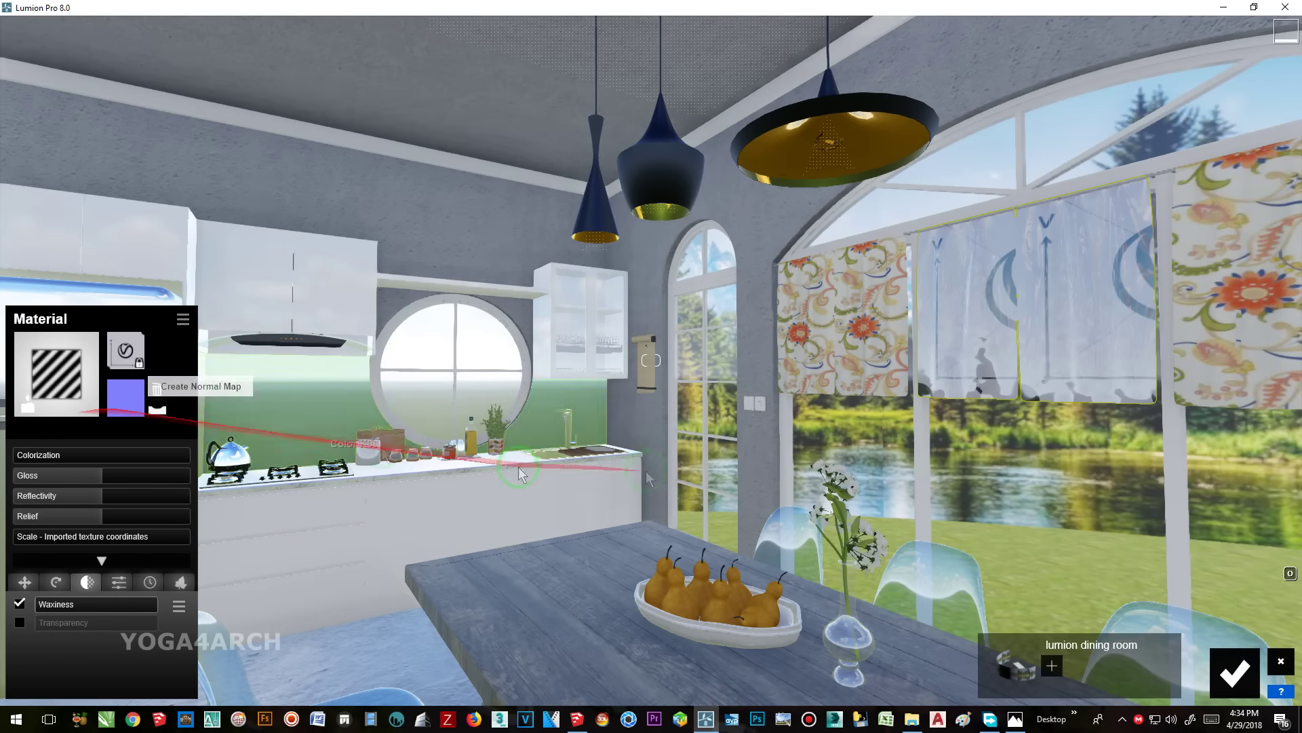
left_click(134, 349)
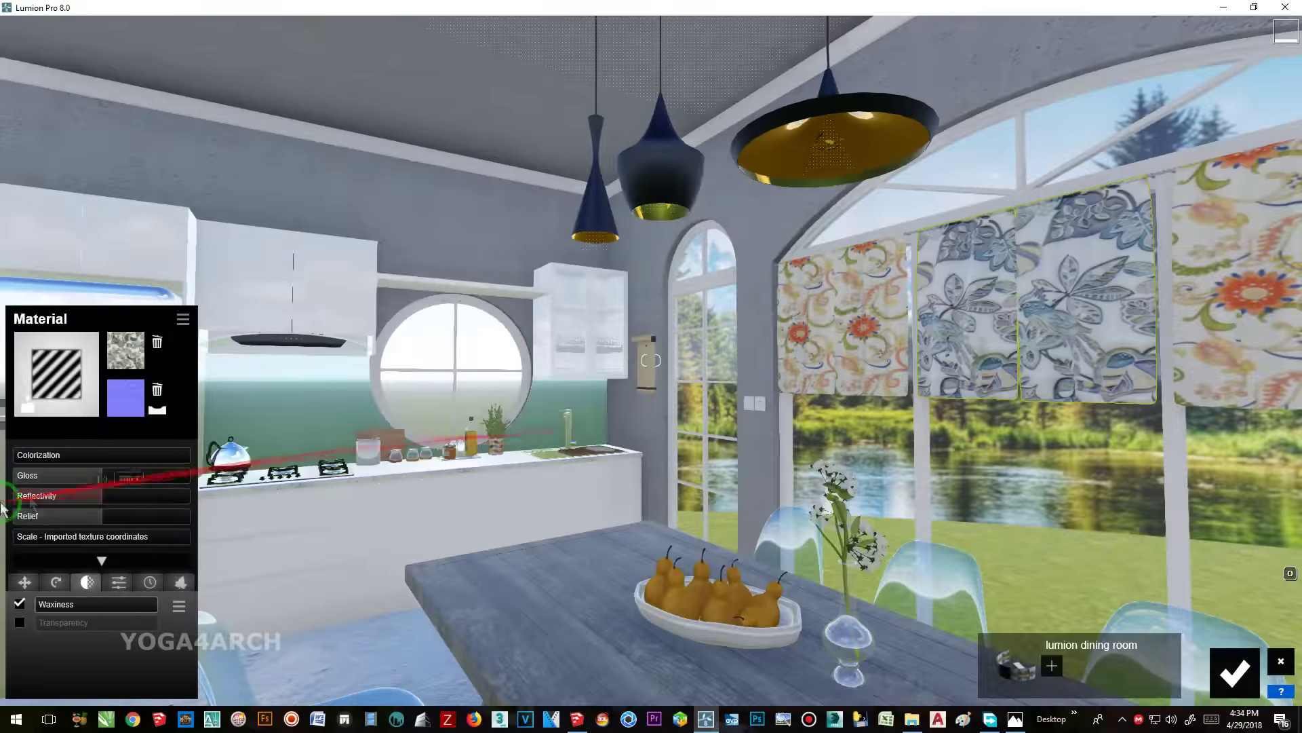
left_click(39, 520)
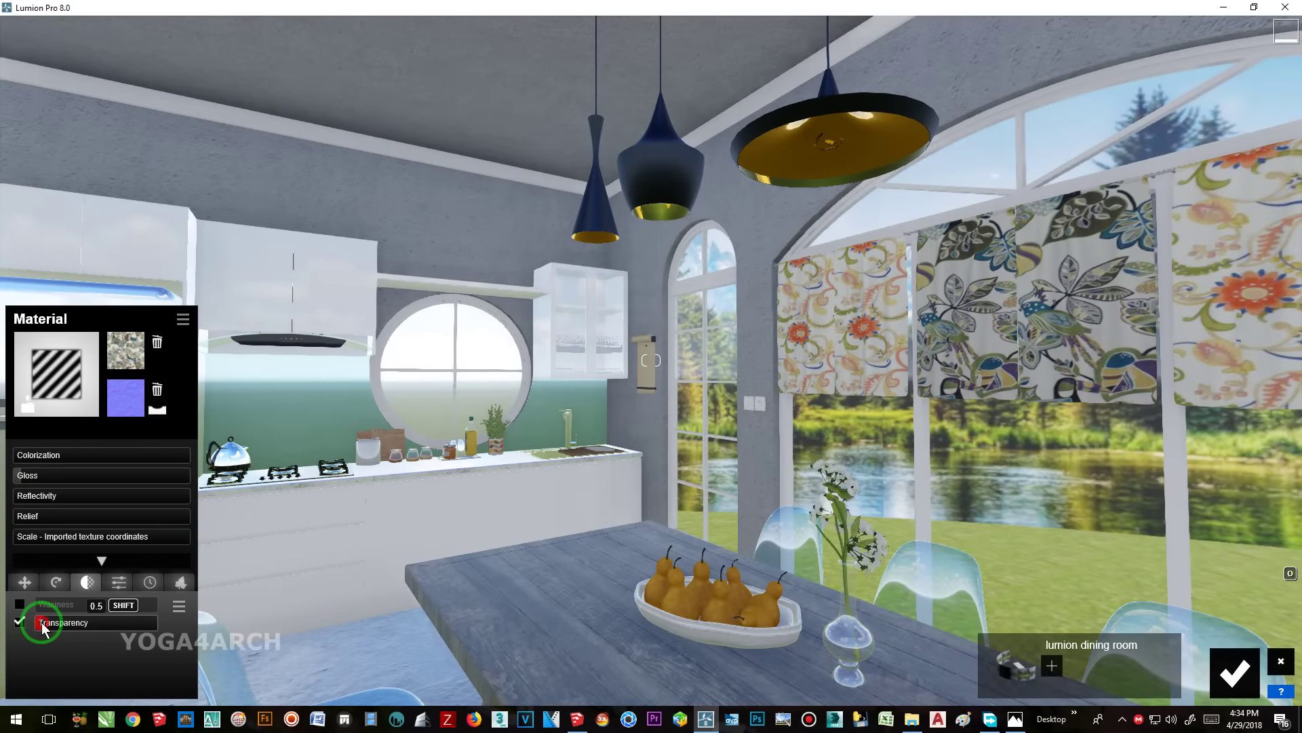
right_click_drag(383, 502, 773, 349)
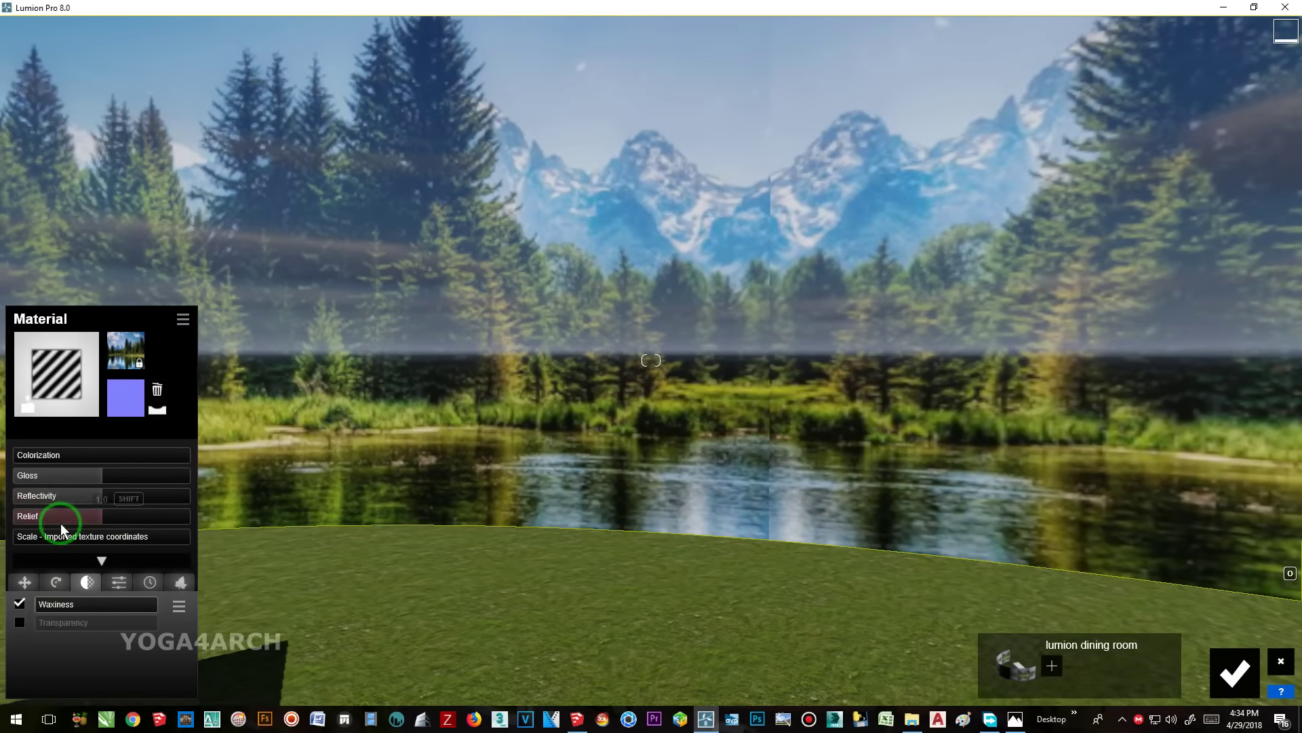
- Set the lake backdrop's gloss to 0.4, lower reflectivity, raise colorization to grey it, and confirm
left_click_drag(59, 482, 50, 493)
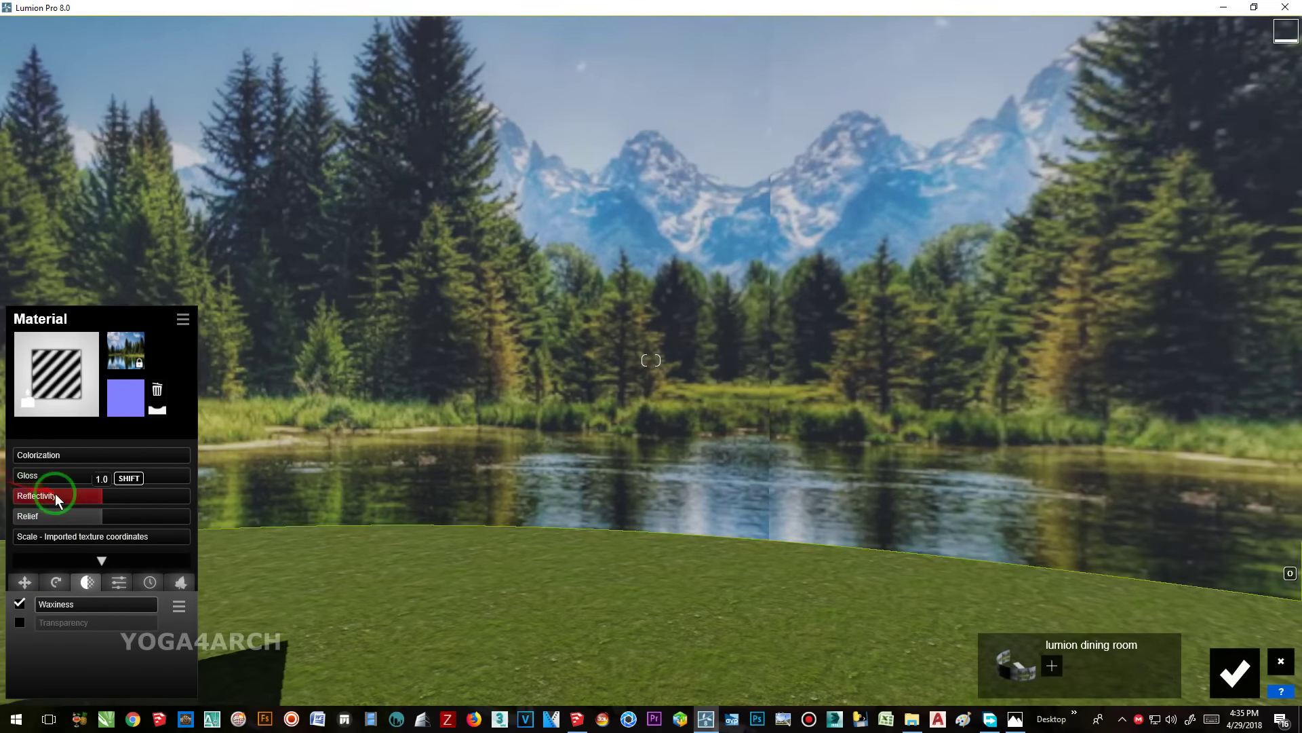
left_click_drag(102, 454, 64, 461)
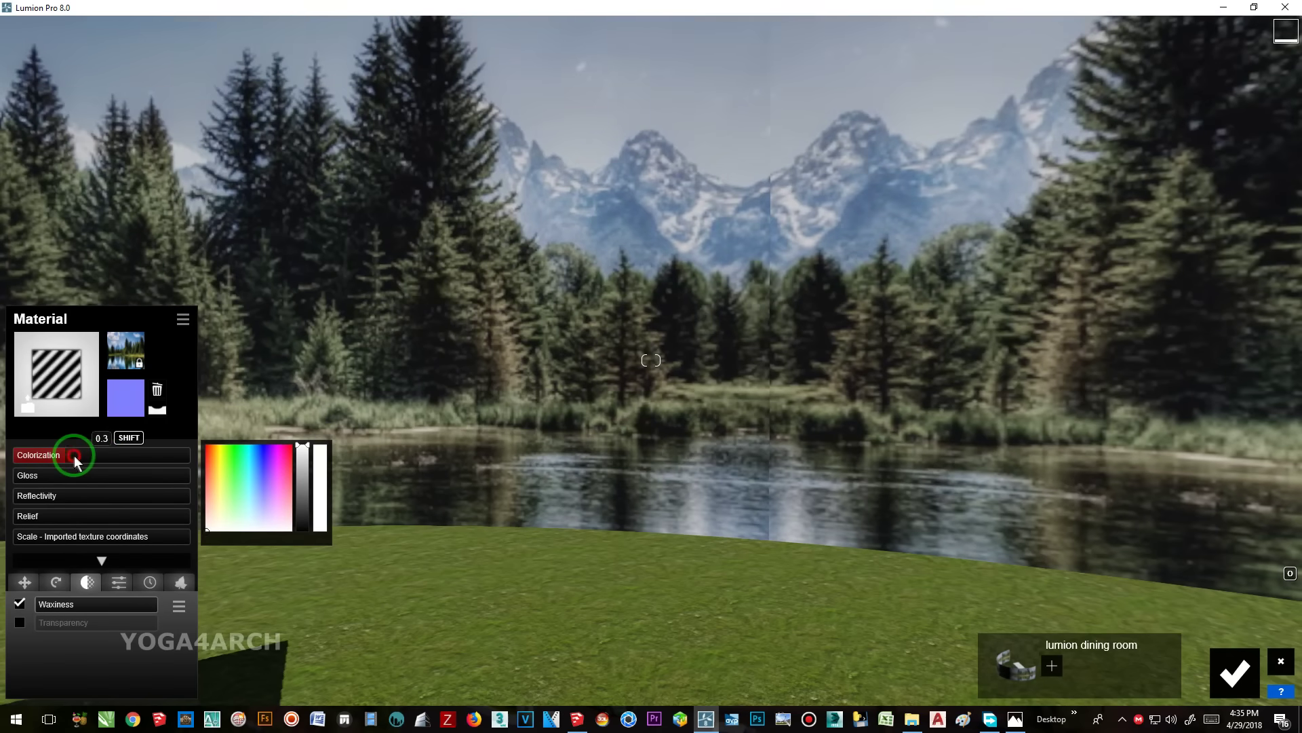
left_click_drag(124, 460, 116, 461)
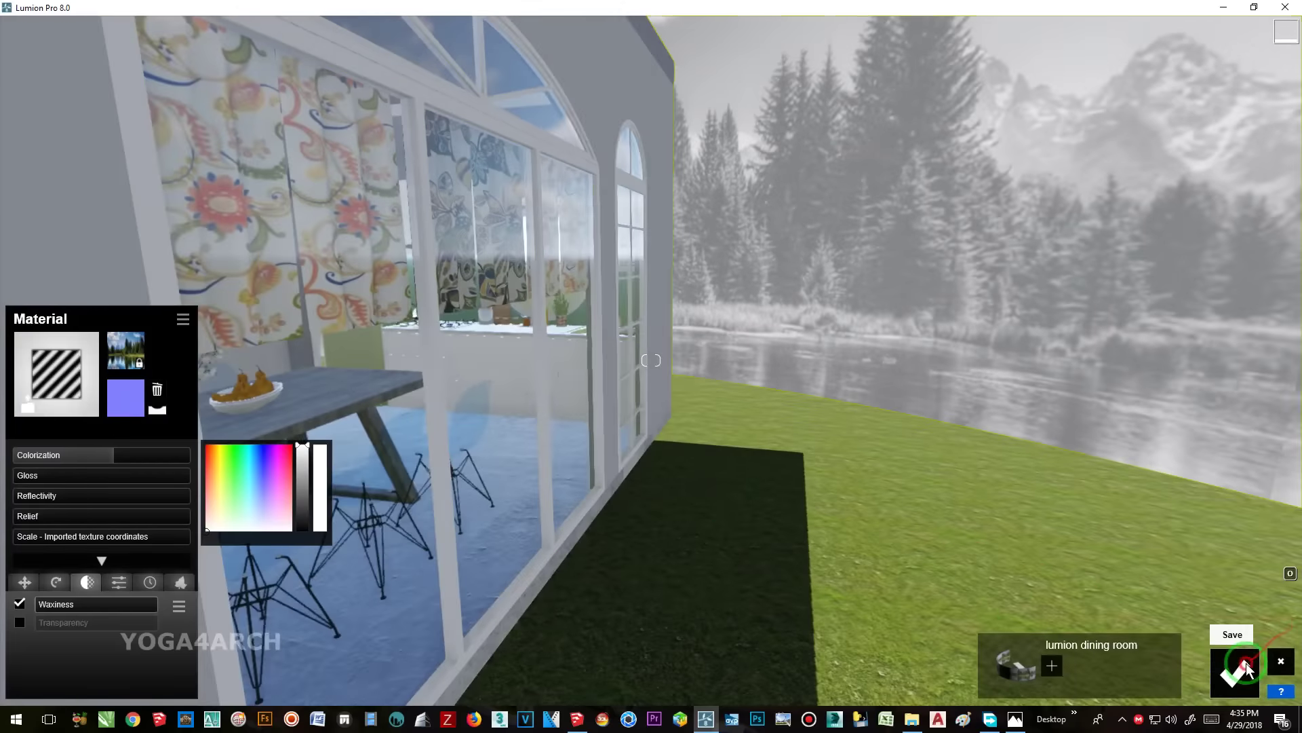
left_click(1234, 671)
left_click(20, 505)
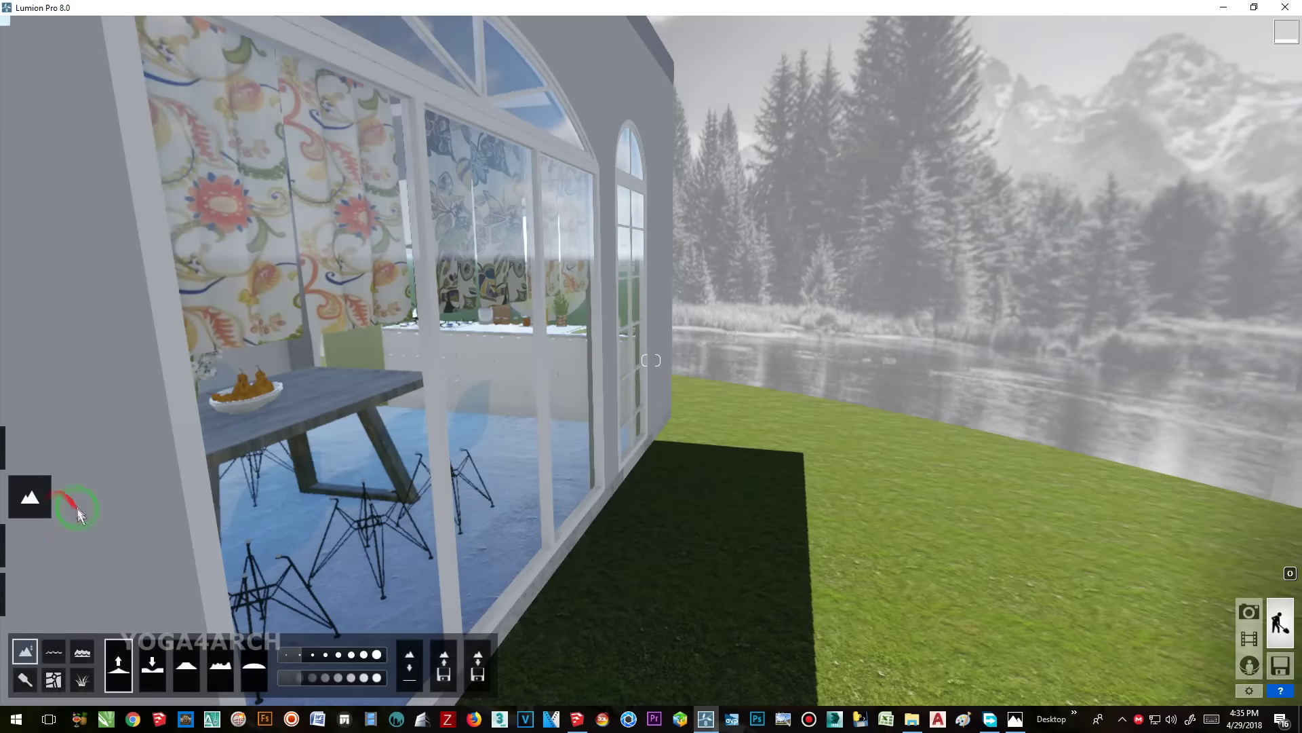
- Replace the green lawn terrain with the snowy landscape preset
scroll(345, 546, "down", 5)
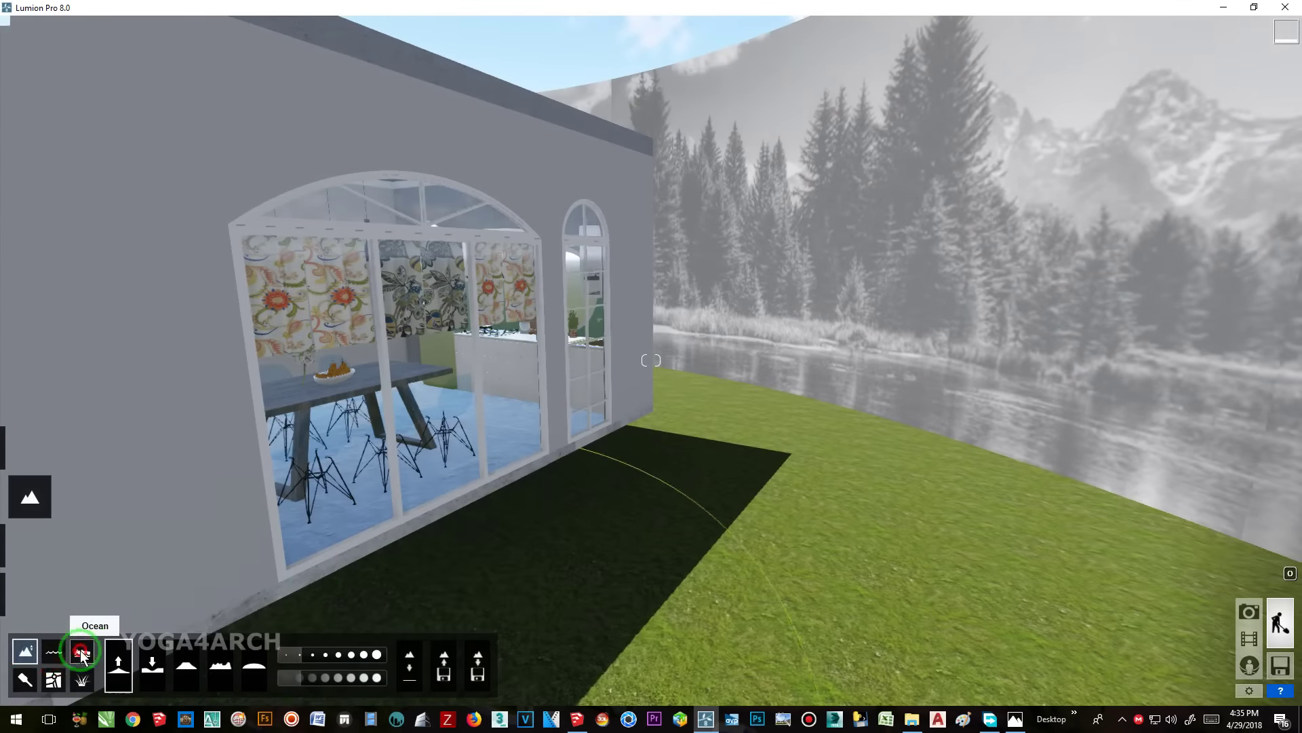
left_click(24, 679)
left_click(509, 668)
left_click(475, 631)
left_click(434, 665)
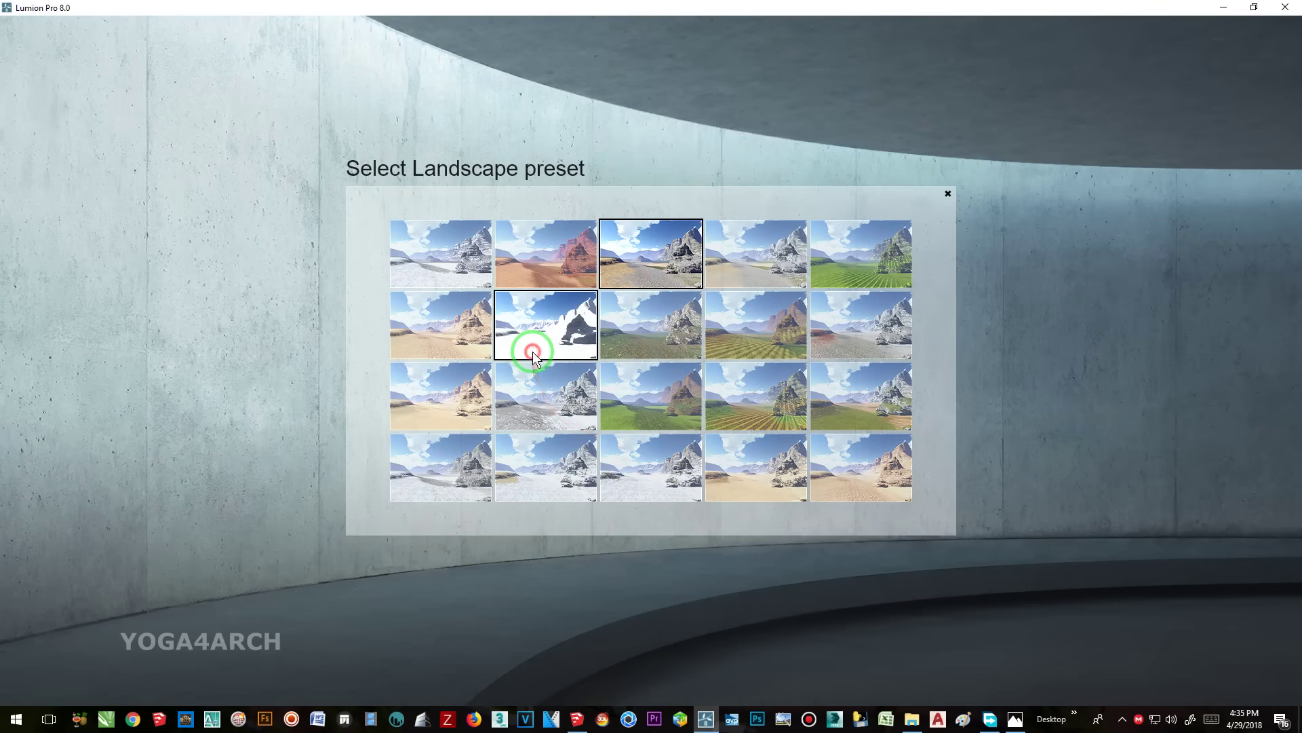
left_click(525, 352)
- Return to Photo - 1 in photo mode and reframe the interior kitchen shot
right_click_drag(902, 495, 1186, 614)
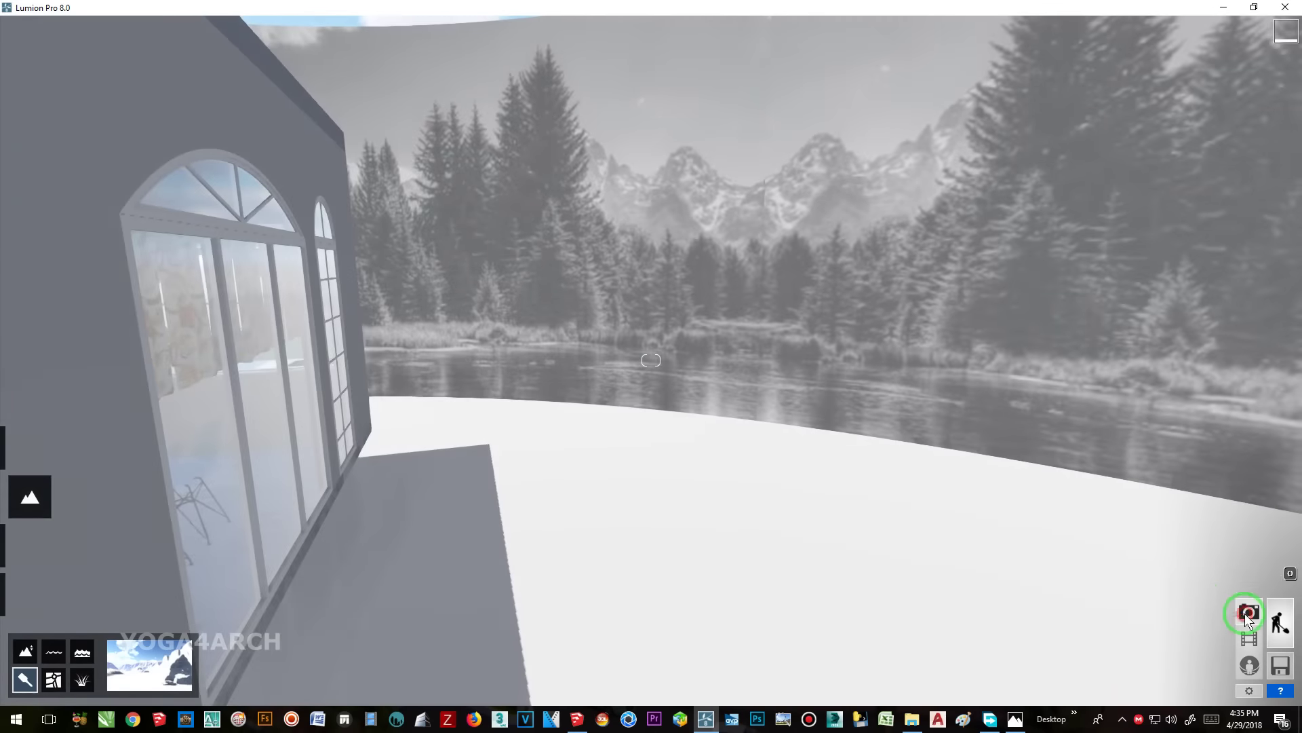
left_click(1249, 611)
left_click(89, 614)
right_click_drag(424, 222, 418, 224)
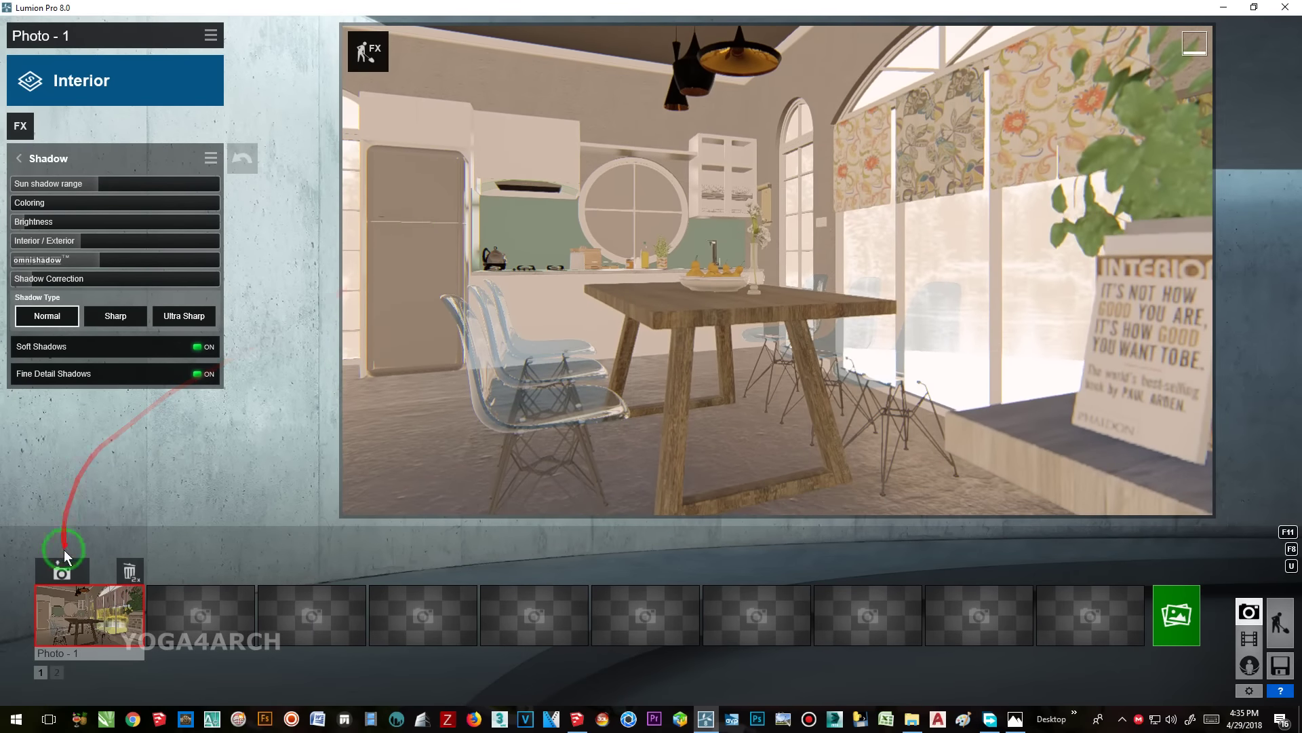
- Store the view in Photo - 1 and render it at 1920x1080, overwriting the earlier JPG
left_click(62, 571)
left_click(1187, 619)
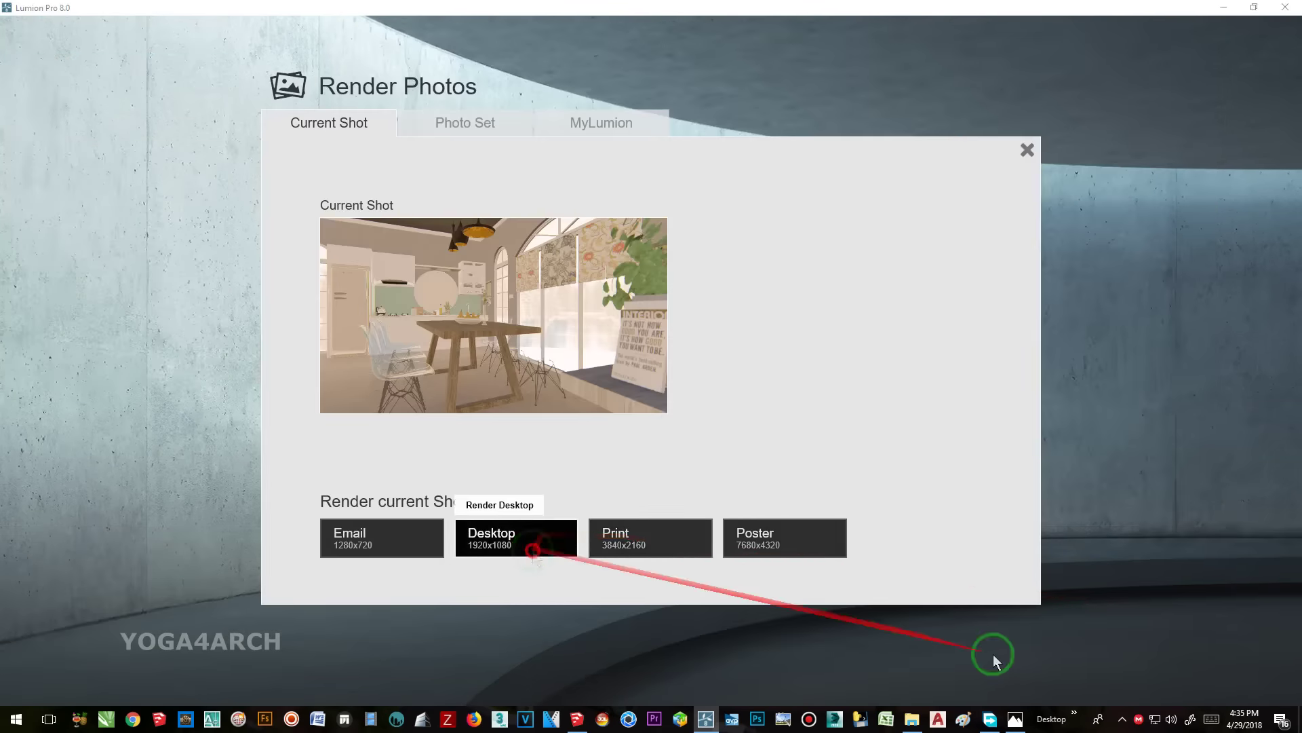
left_click(536, 536)
double_click(519, 238)
left_click(672, 409)
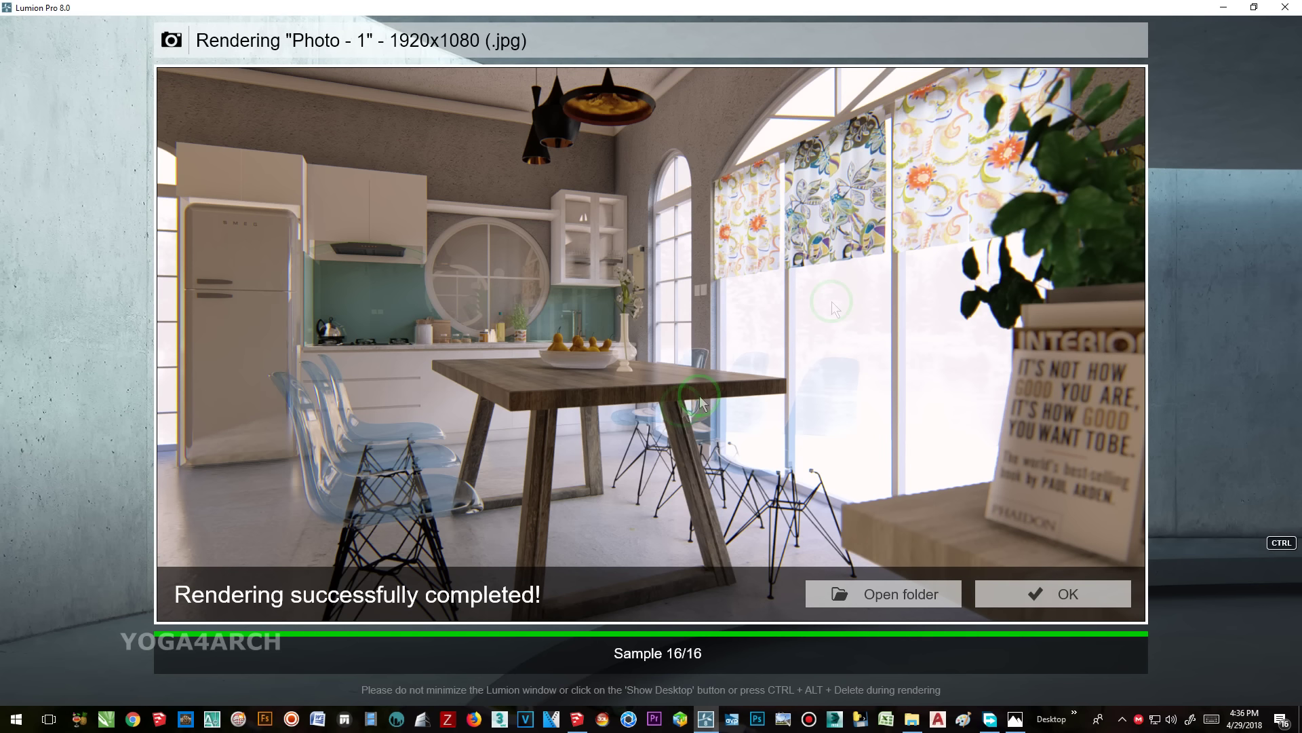
- Compare the finished render with the reference kitchen photo, then dismiss the render message
left_click(1012, 723)
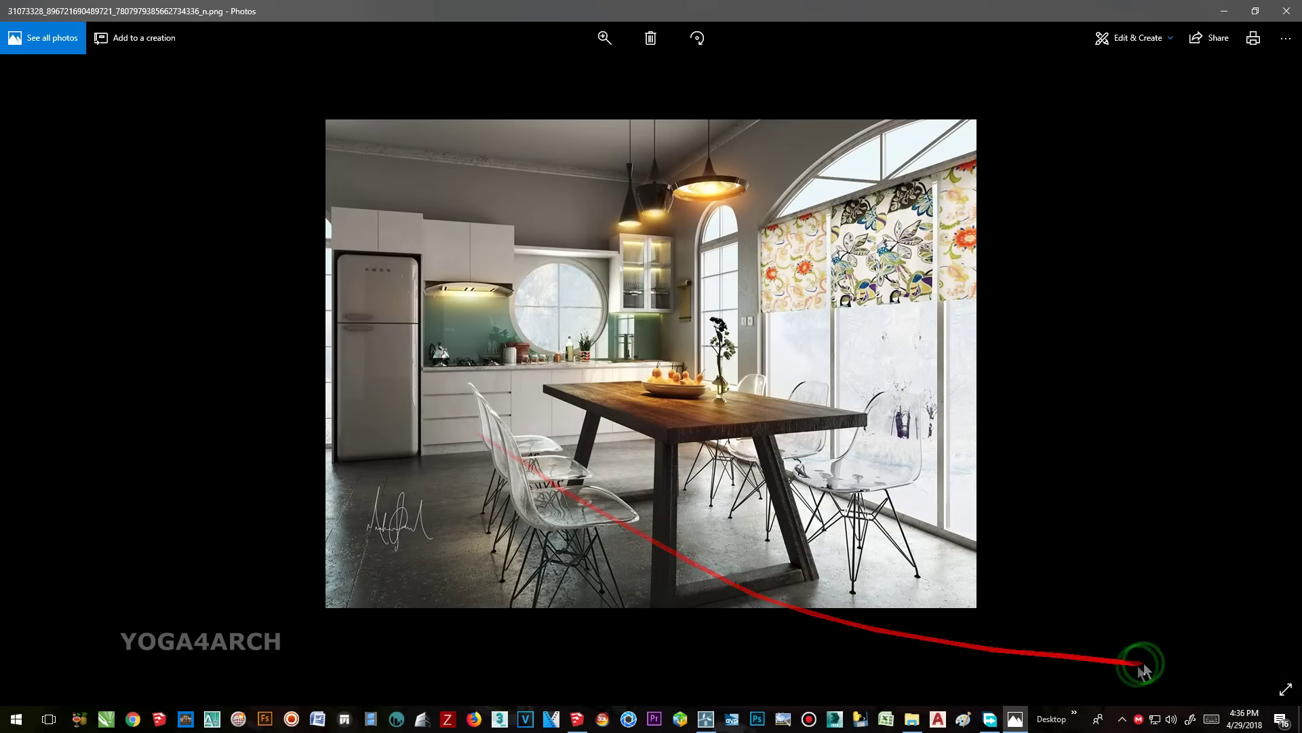
left_click(1224, 11)
left_click(1076, 590)
left_click(20, 125)
- Add a Sun effect with heading 0.1 and height 0.3
left_click(436, 198)
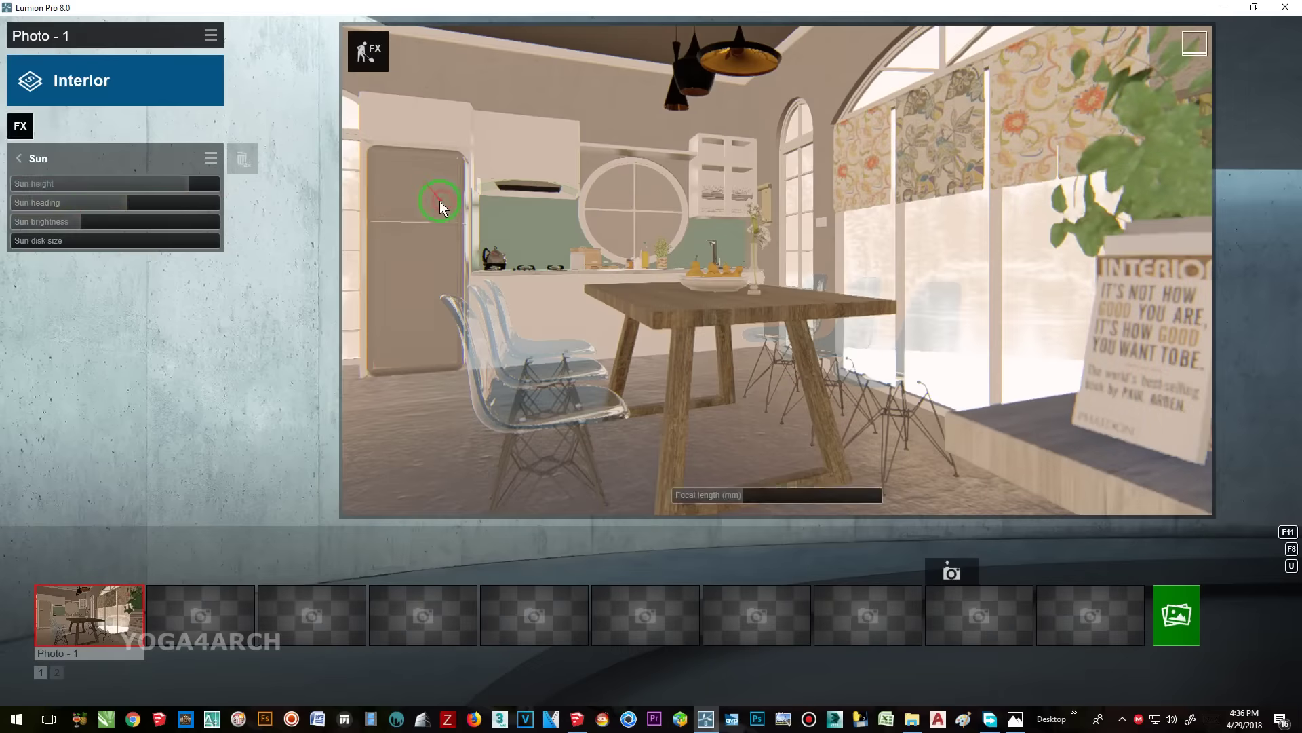
left_click(21, 237)
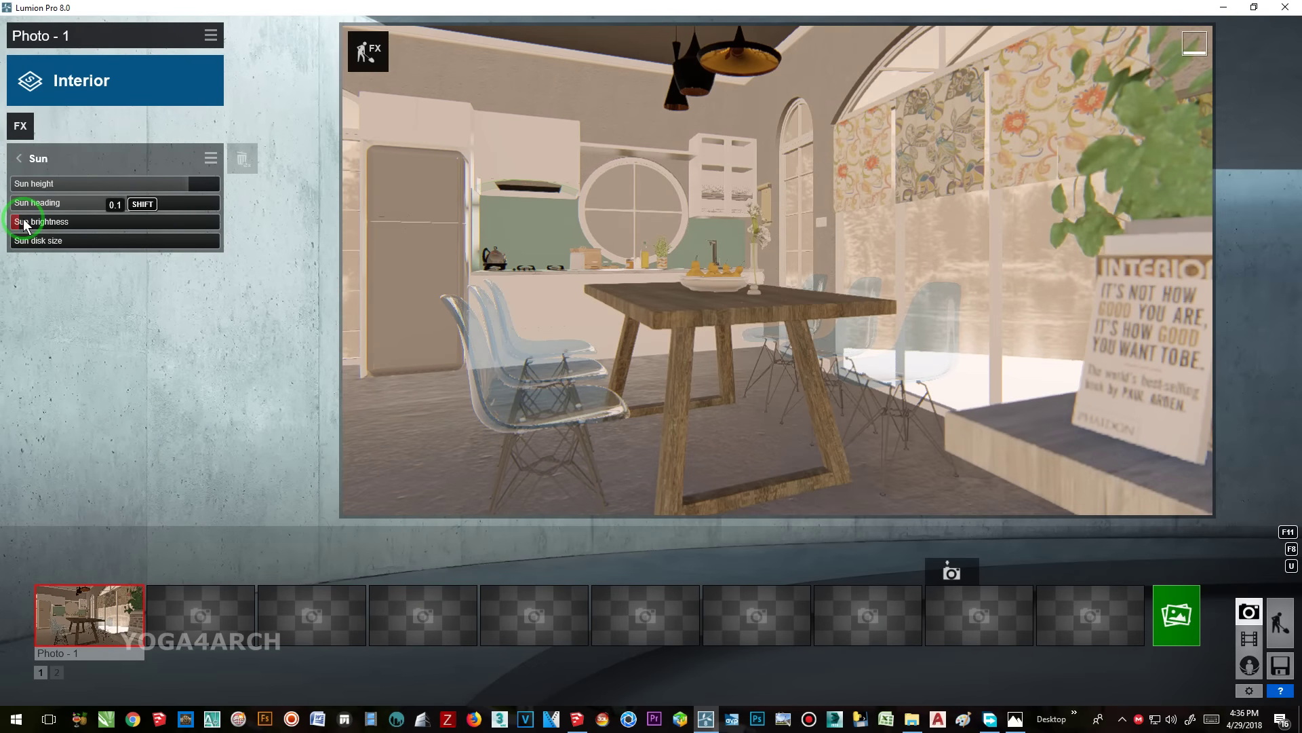
mouse_move(186, 185)
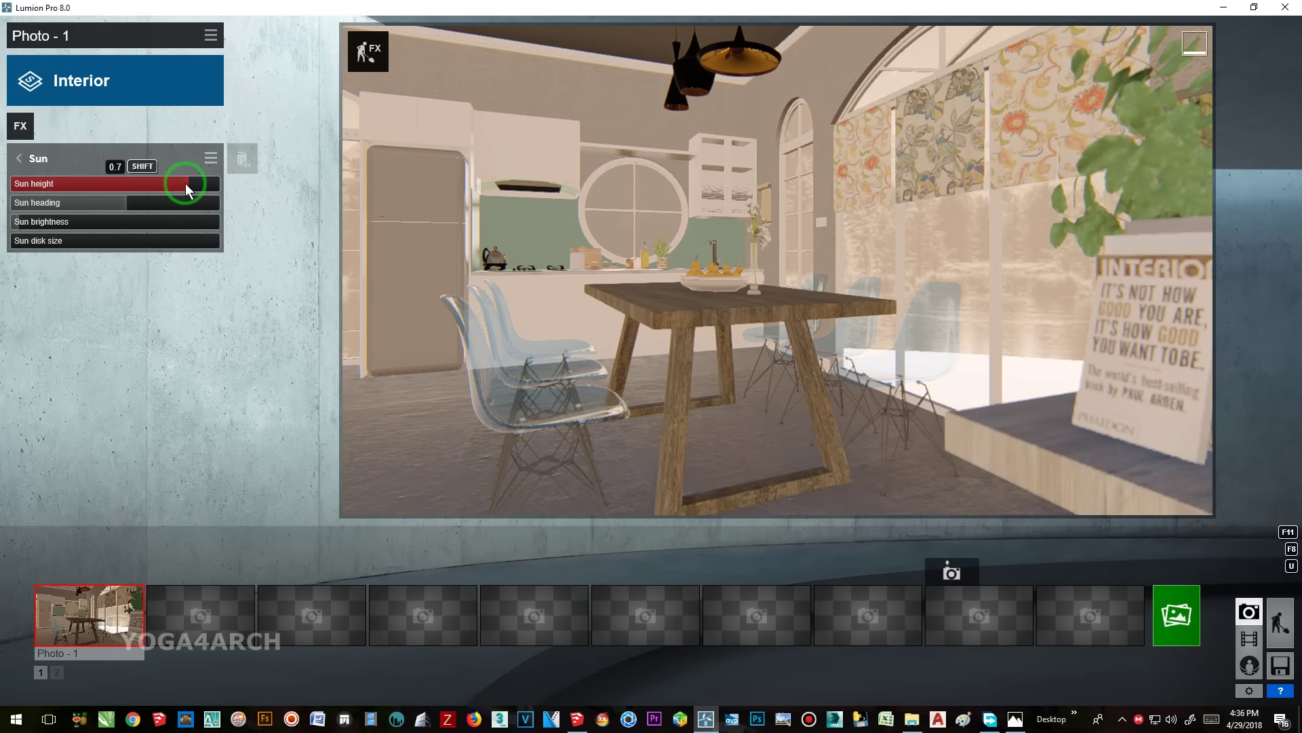
left_click_drag(186, 190, 149, 189)
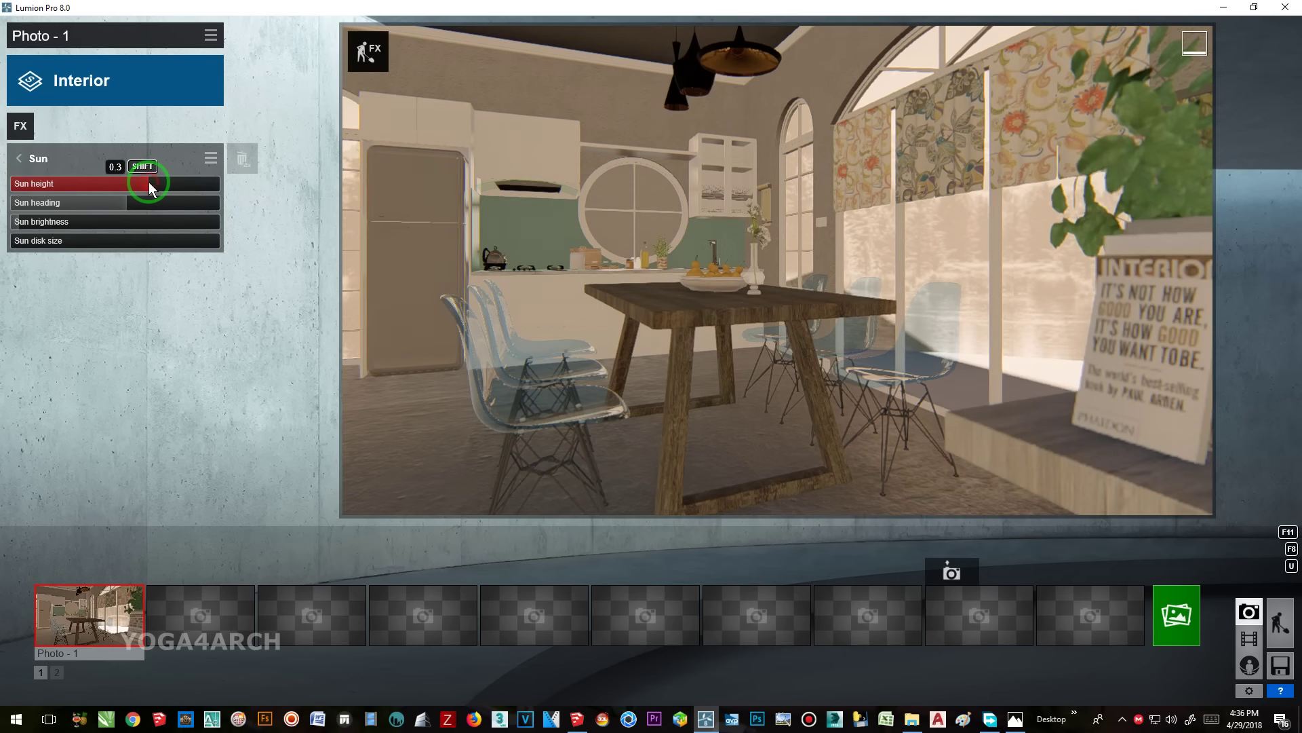
- Render Photo - 1 again at 1920x1080 JPG, adding '2' to the file name
left_click(1176, 616)
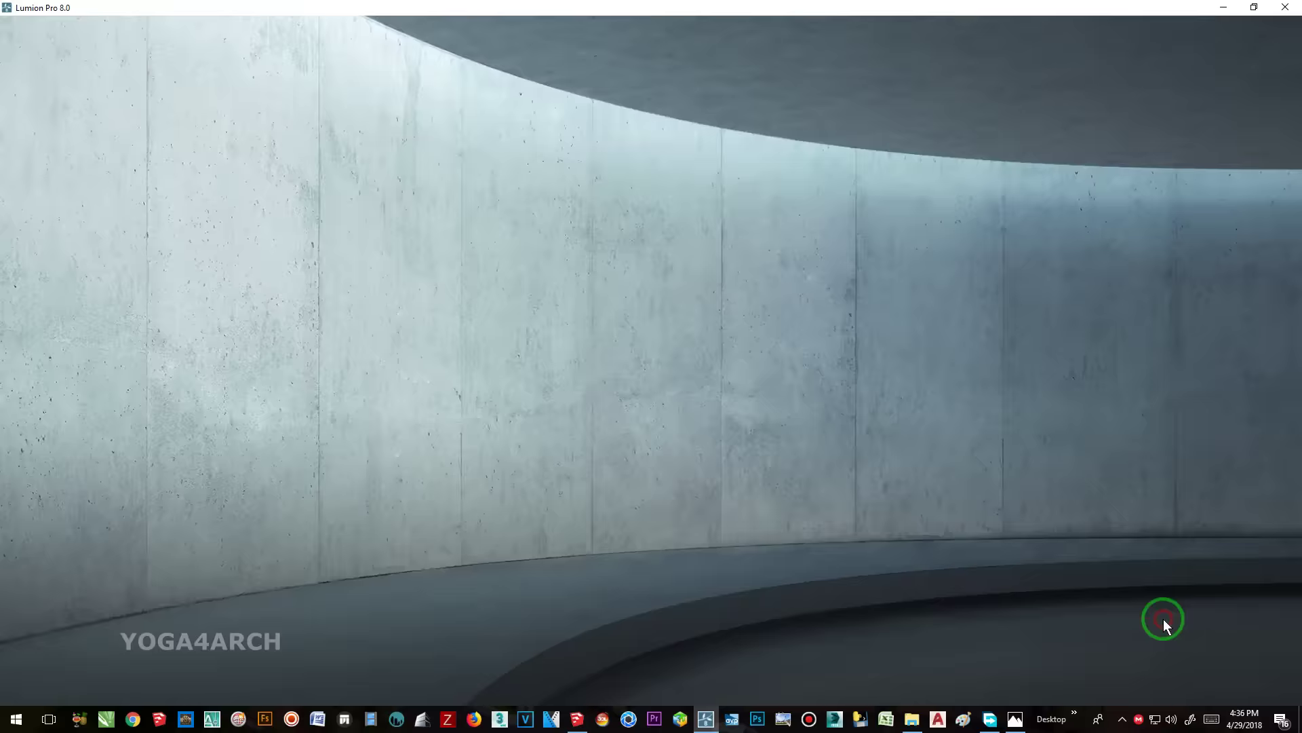
left_click(605, 557)
type("2")
key("Return")
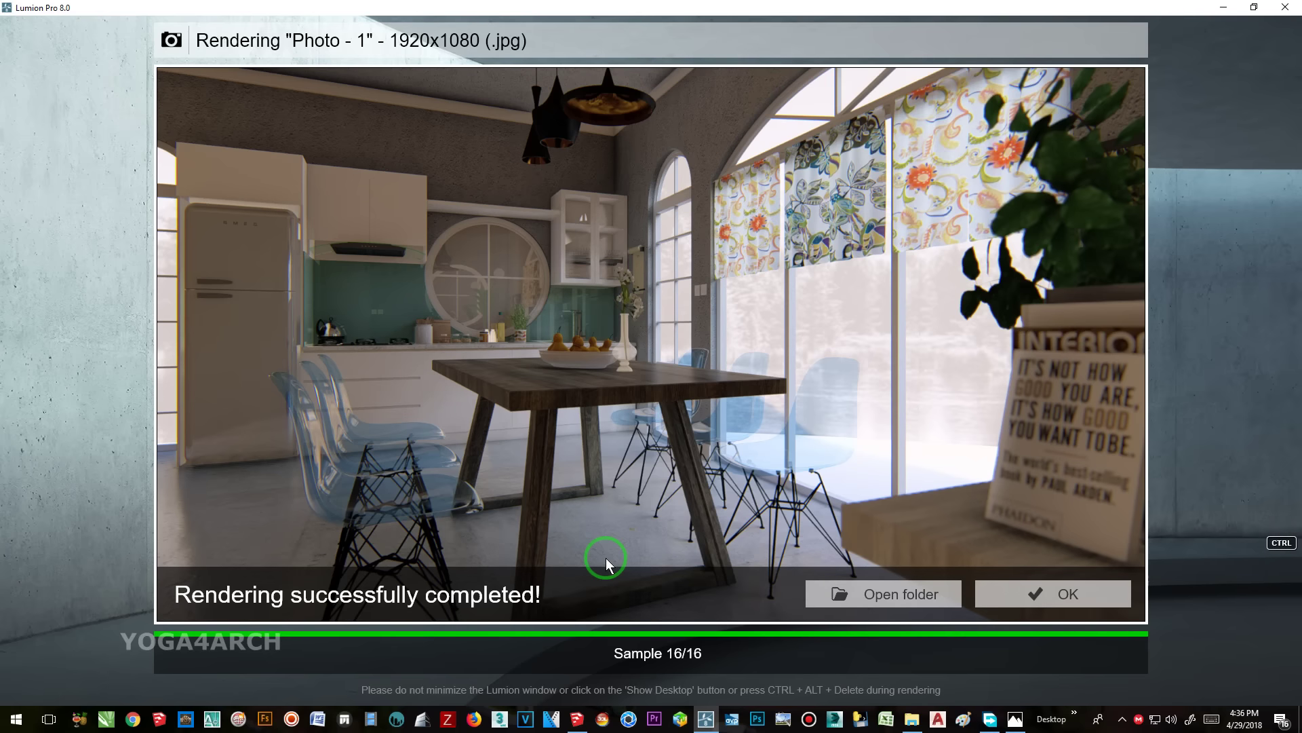
left_click_drag(699, 515, 566, 561)
left_click(1052, 594)
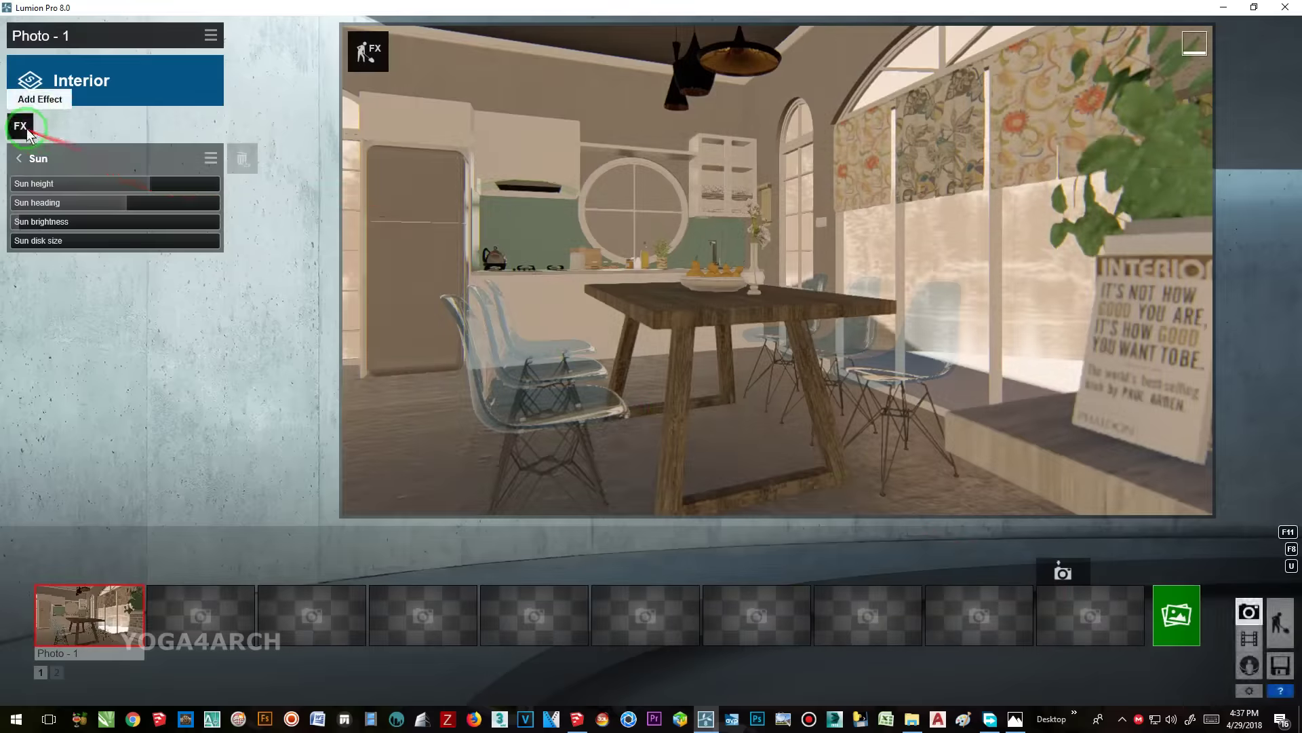
left_click(87, 109)
left_click(413, 119)
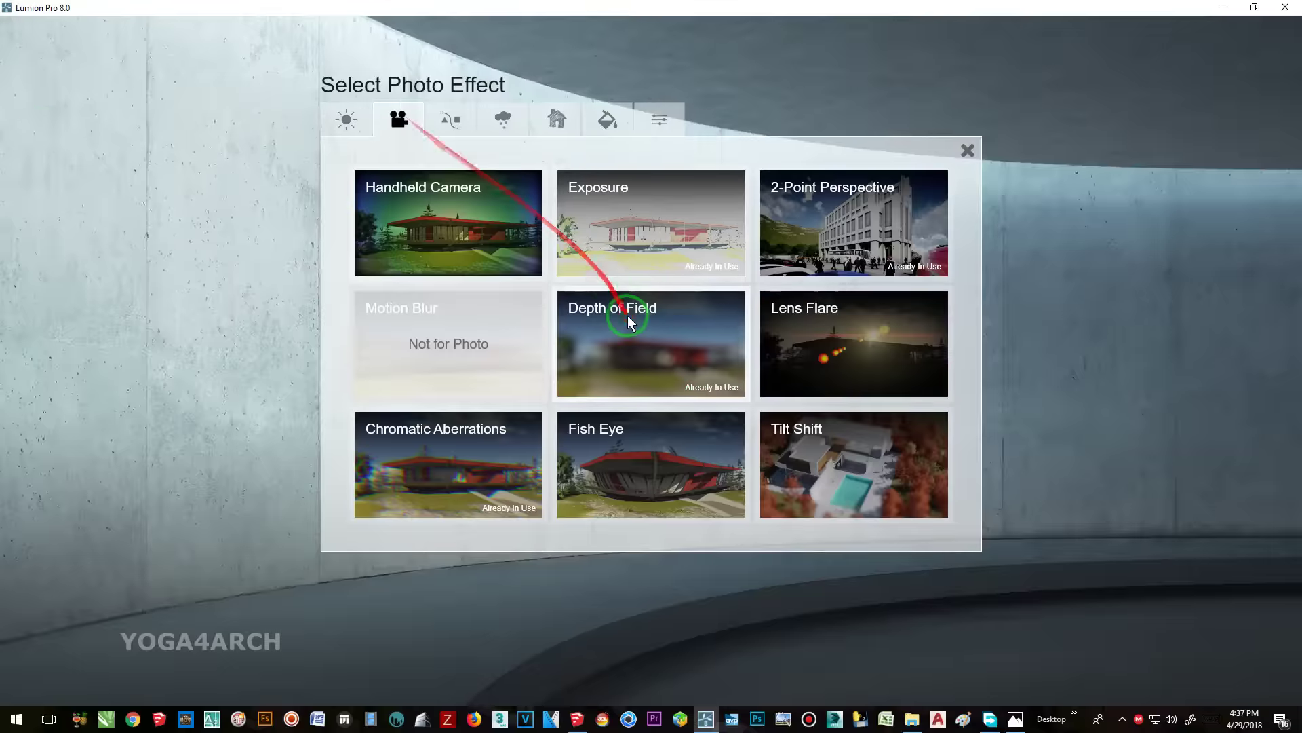
- Add Depth of Field with Amount 7.8 to Photo 1, then reopen the glass chairs' material
left_click(631, 312)
left_click_drag(49, 189, 55, 191)
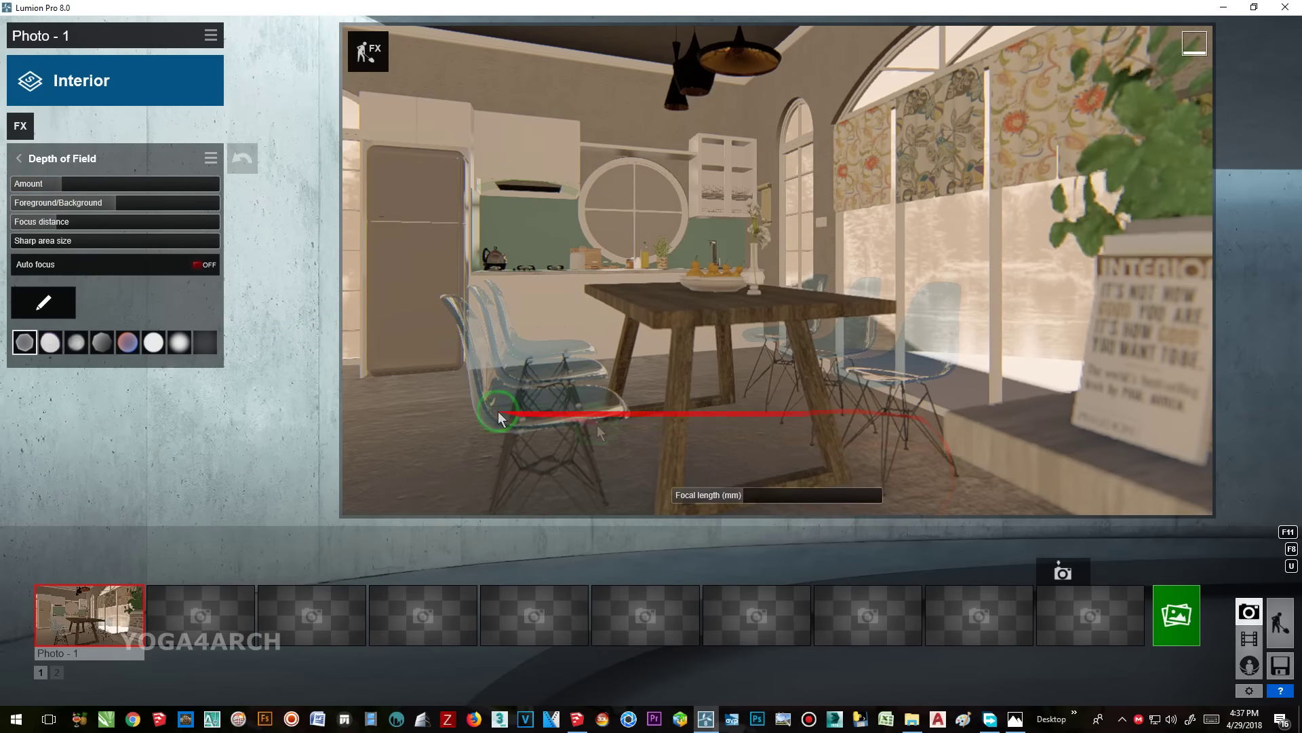
left_click(1280, 622)
left_click(25, 544)
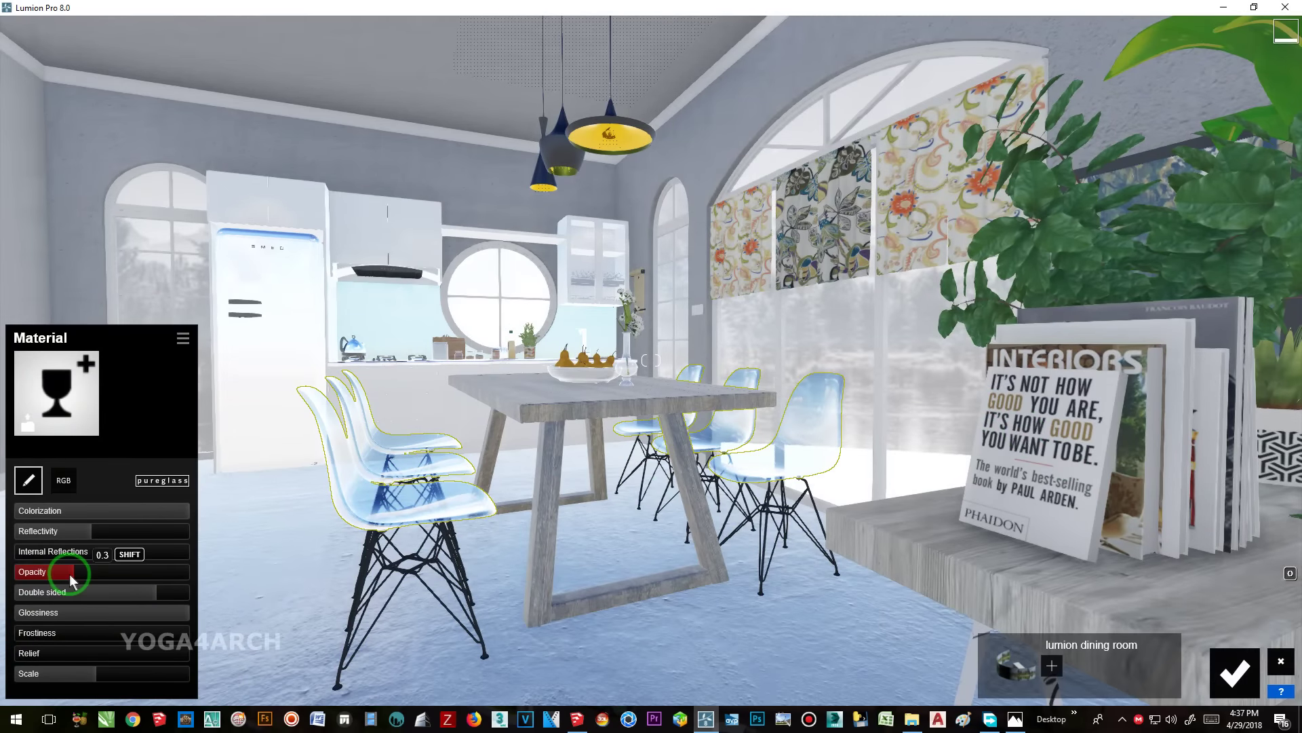
- Set the chair glass opacity to 0.6 and make the chair legs glossier and more reflective
mouse_move(89, 577)
left_mouse_down()
mouse_move(169, 582)
mouse_move(126, 587)
left_mouse_up()
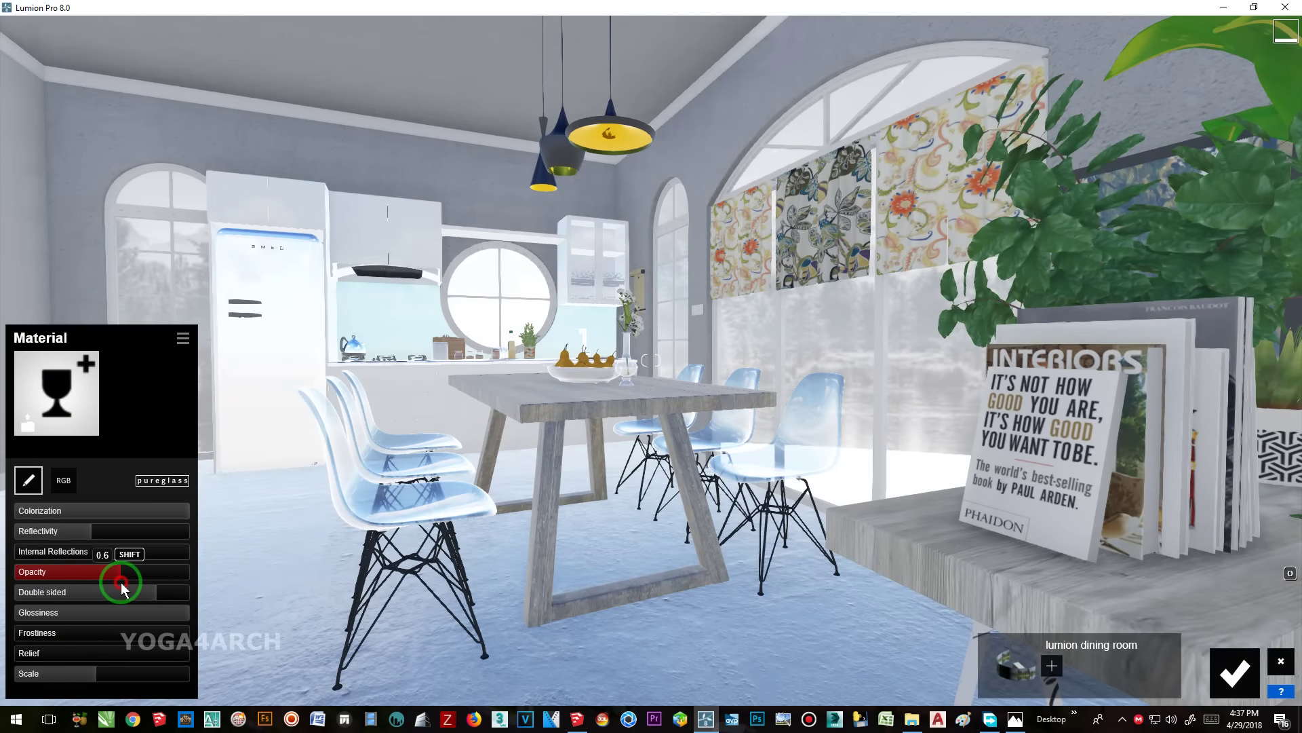
left_click(475, 631)
mouse_move(102, 475)
left_mouse_down()
mouse_move(154, 495)
mouse_move(75, 519)
left_mouse_up()
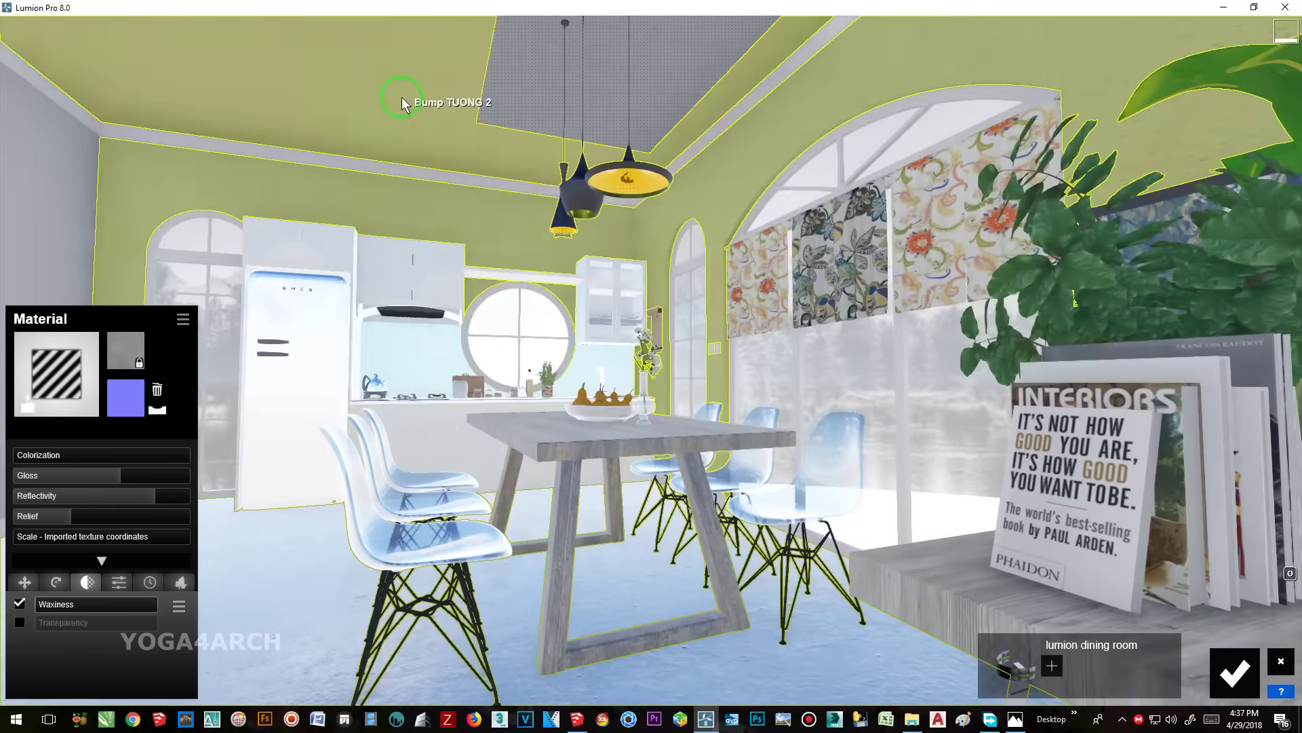
left_click(765, 439)
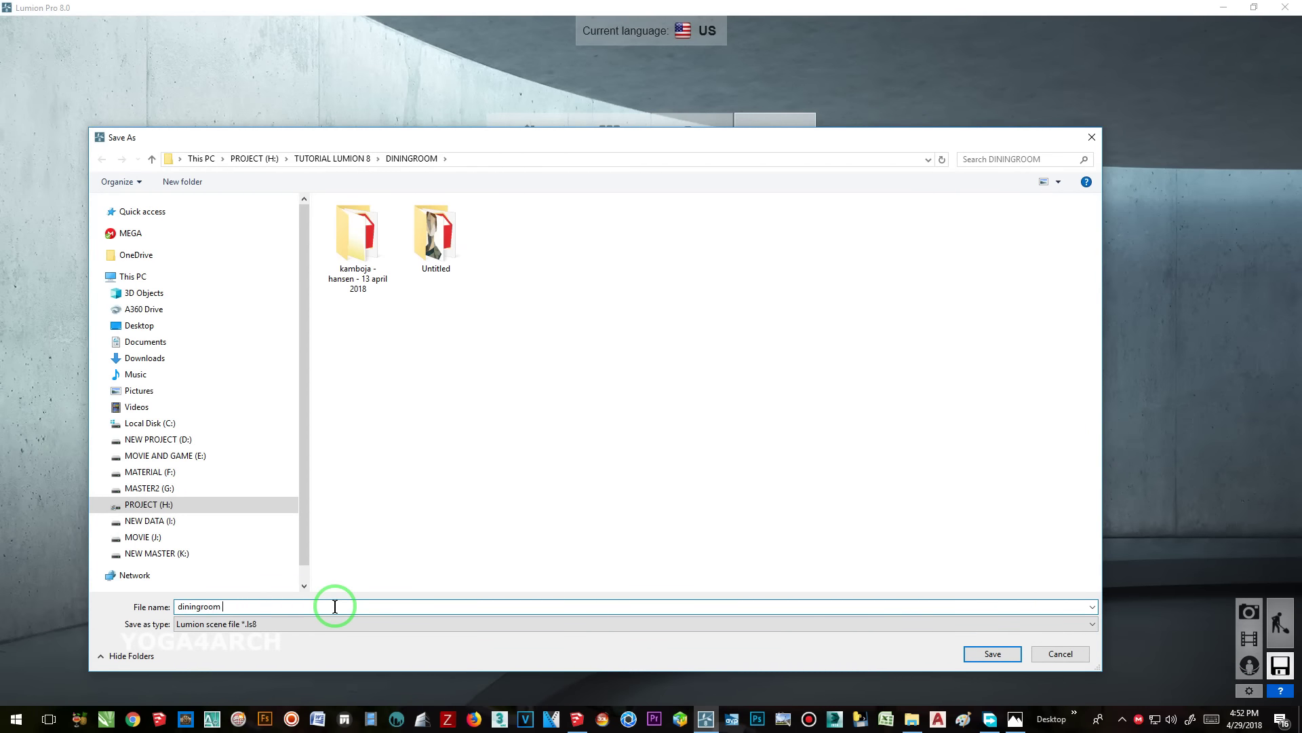
- Save the scene as diningroom and check the new 1920x1080 render against the reference photo
key("Return")
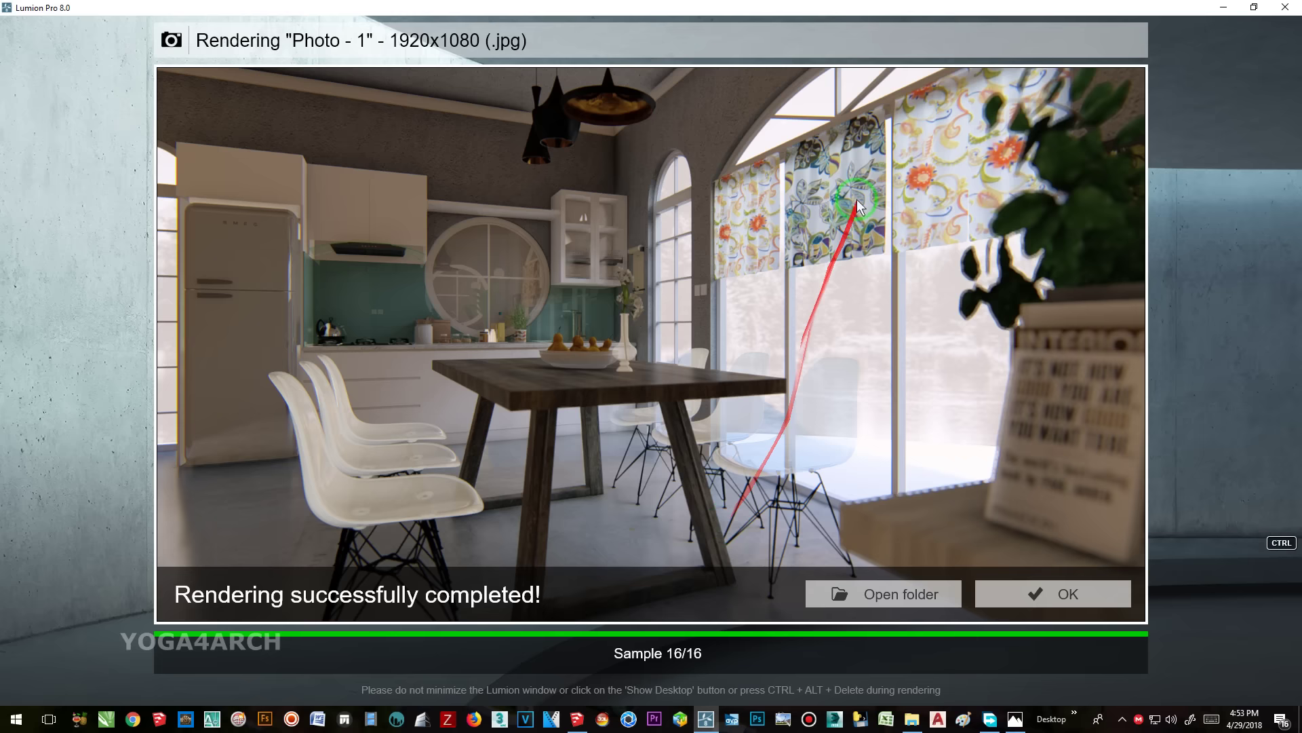
left_click(1014, 704)
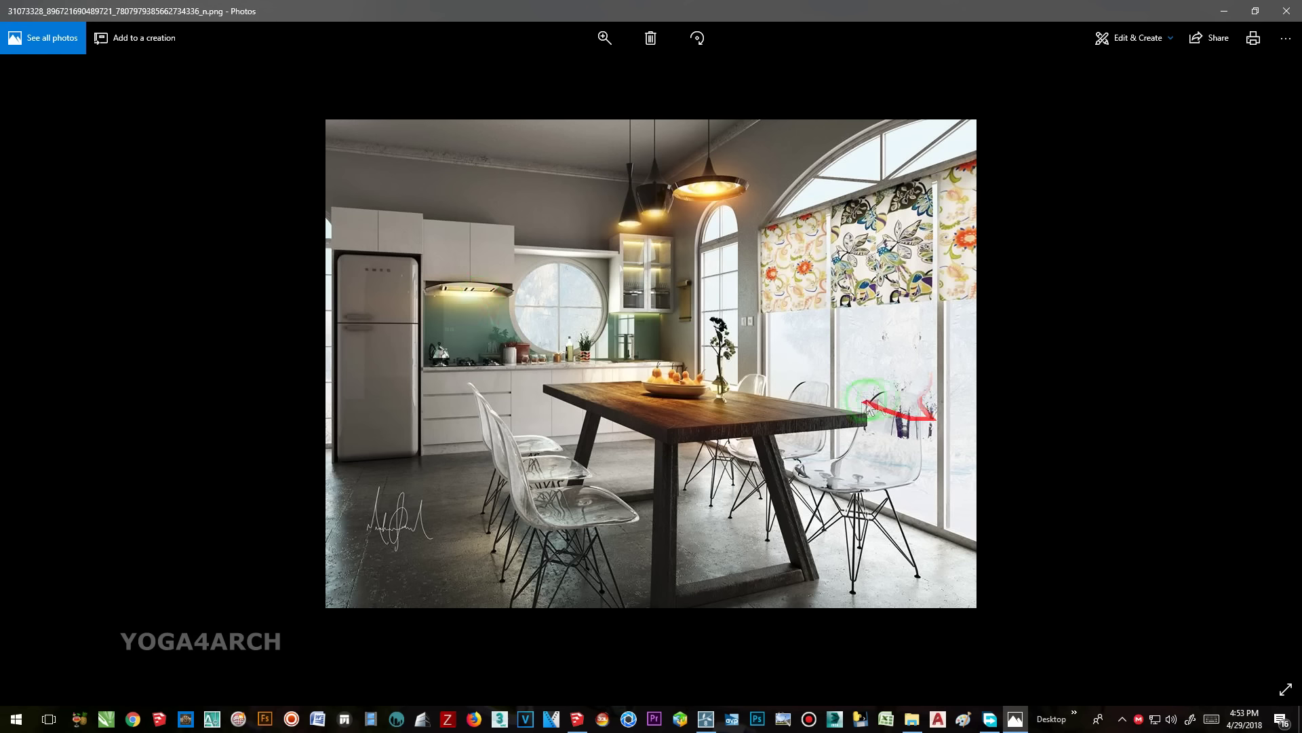
left_click(1224, 11)
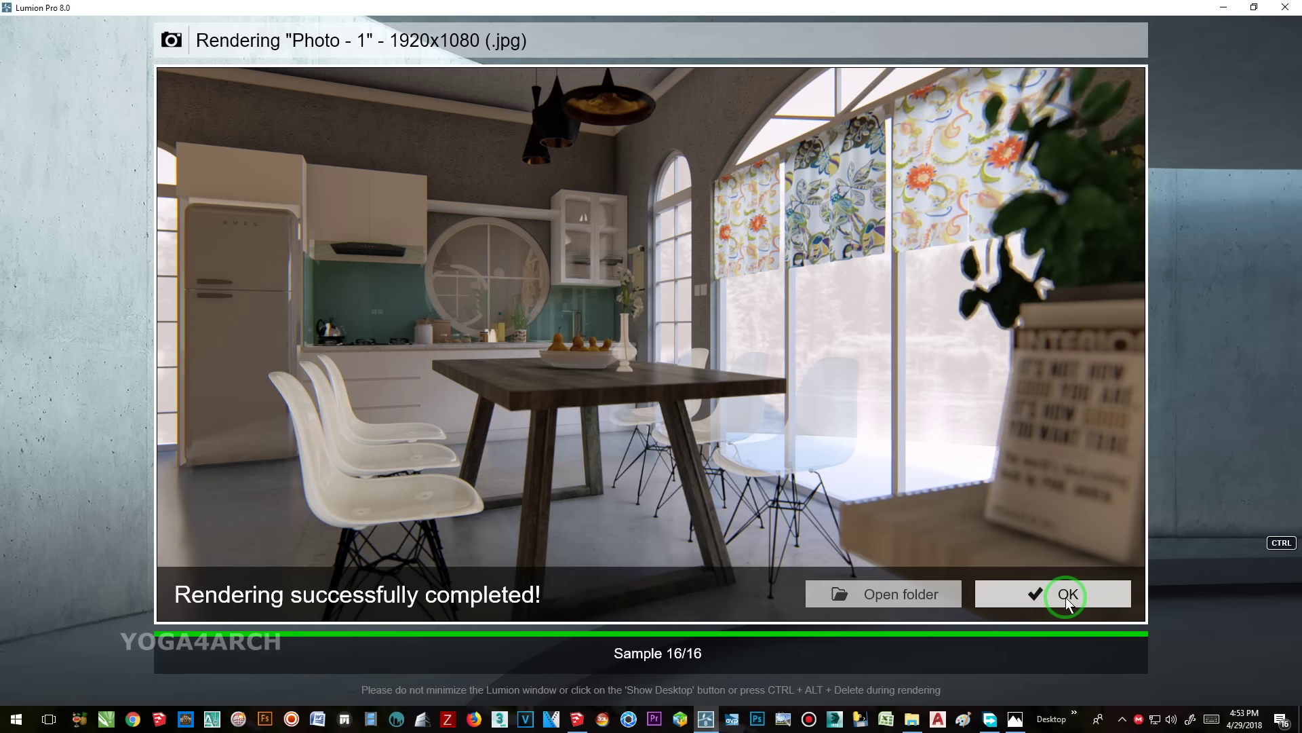
- Dismiss the render message and turn the Photo - 1 camera slightly to reframe the shot
left_click(1067, 597)
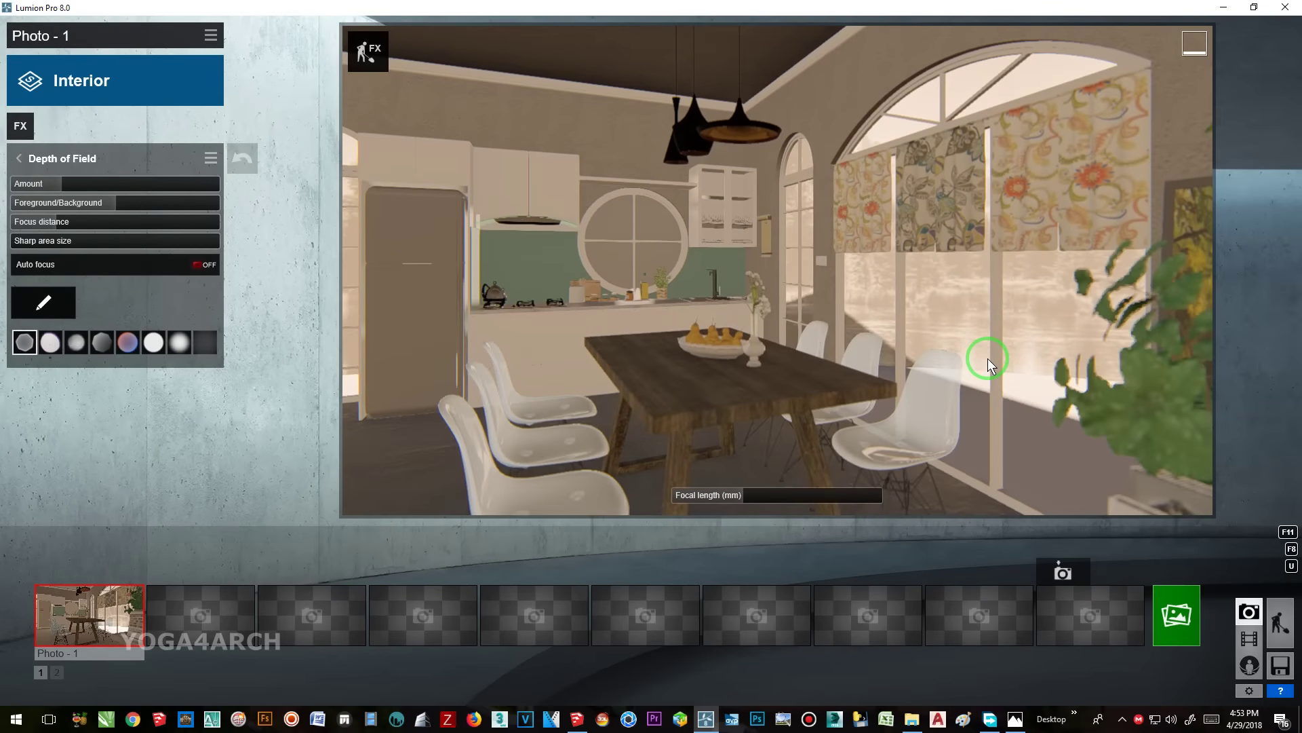
scroll(985, 349, "up", 5)
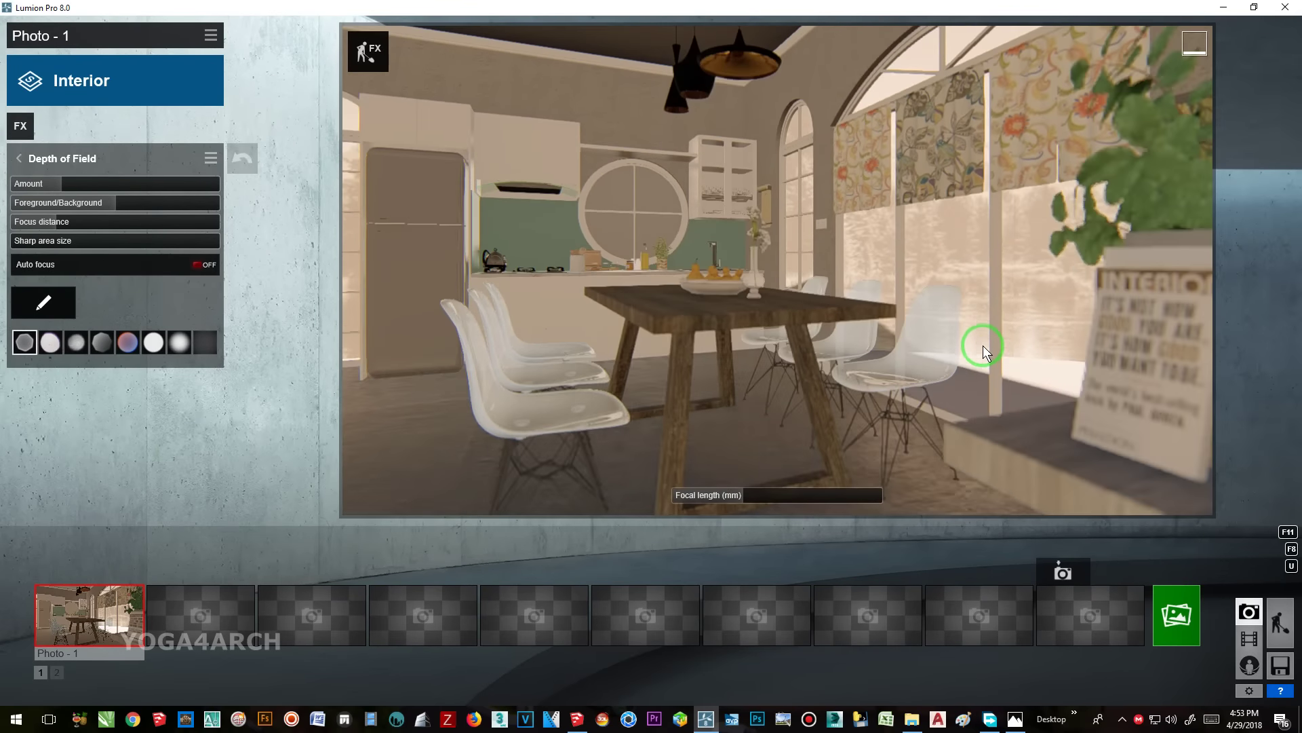
right_click_drag(984, 335, 984, 335)
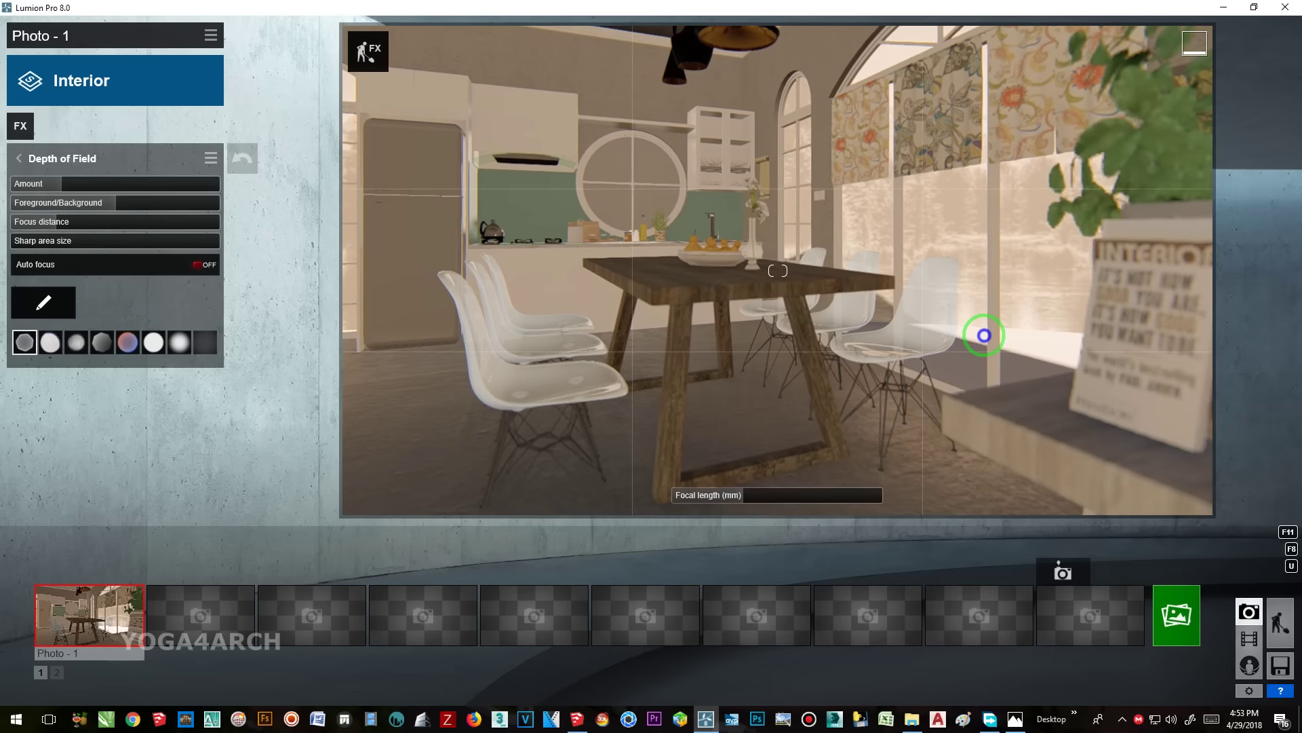
right_click_drag(984, 336, 549, 491)
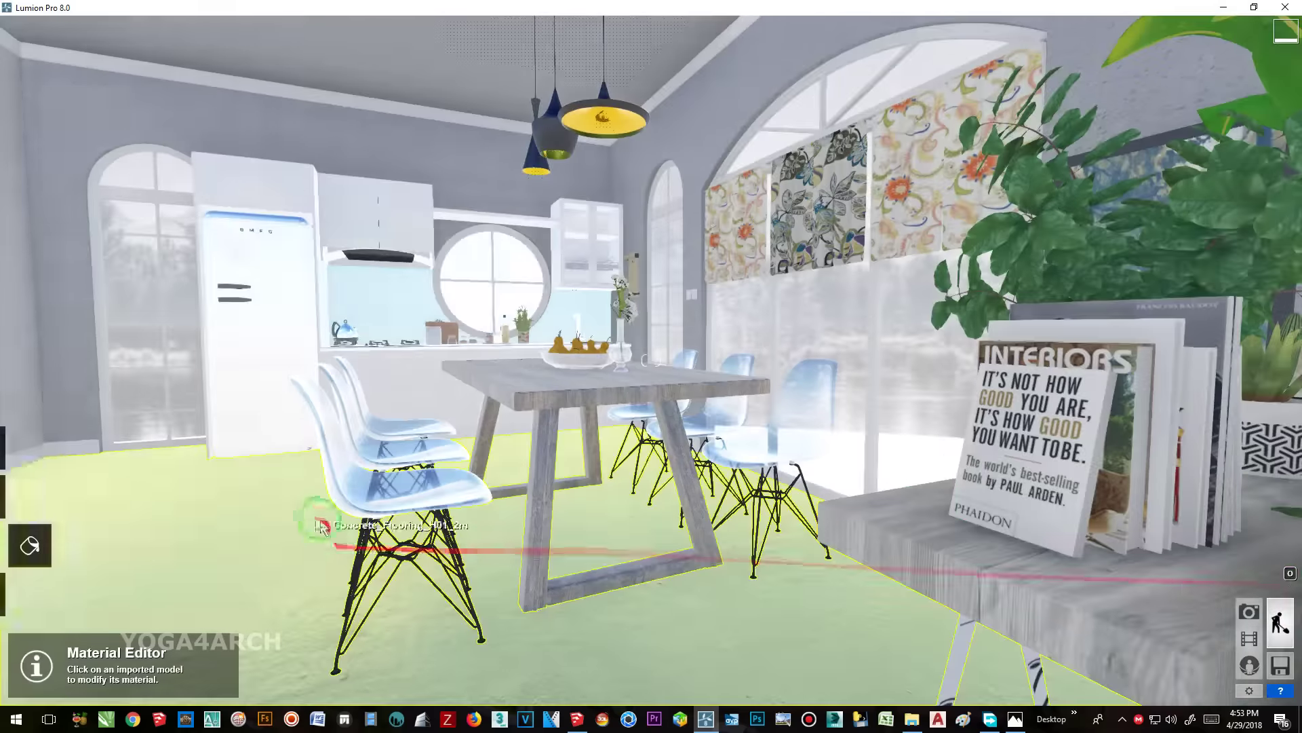
- Raise the glass chairs' reflectivity to 2.3 and accept the material changes
left_click(106, 615)
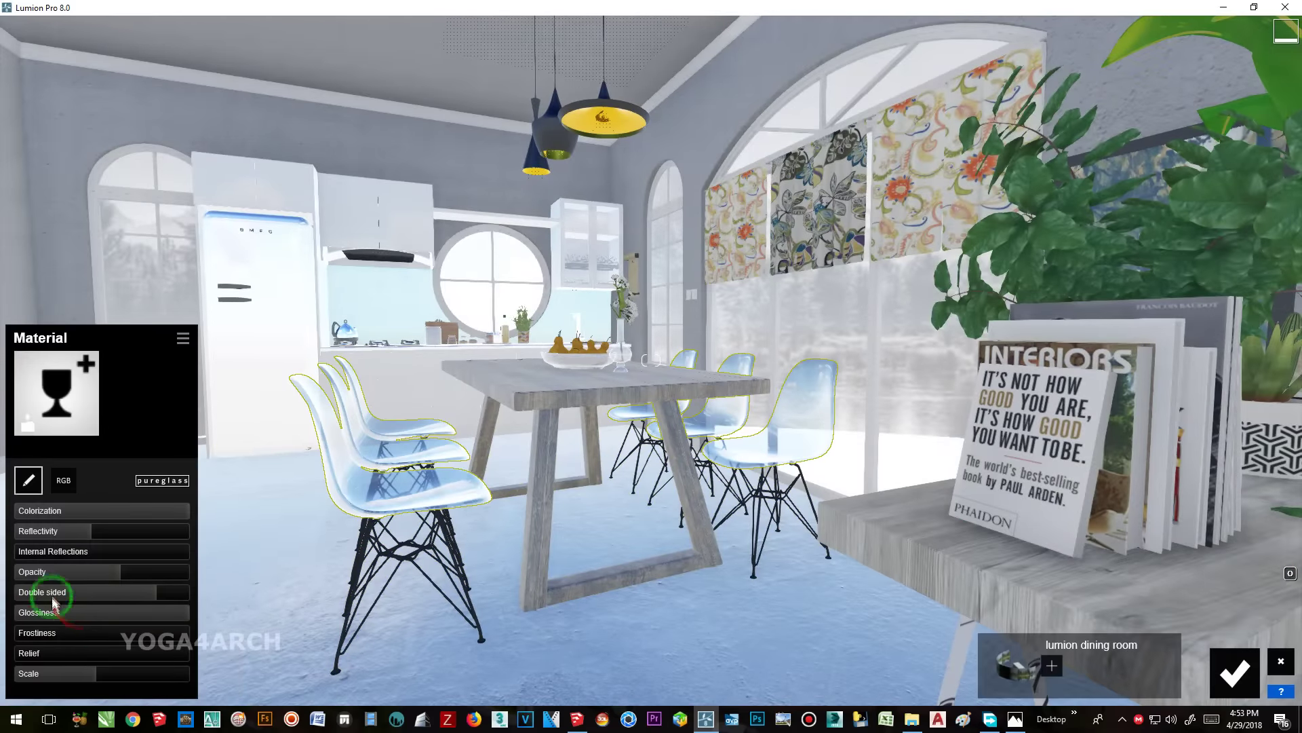
left_click(64, 483)
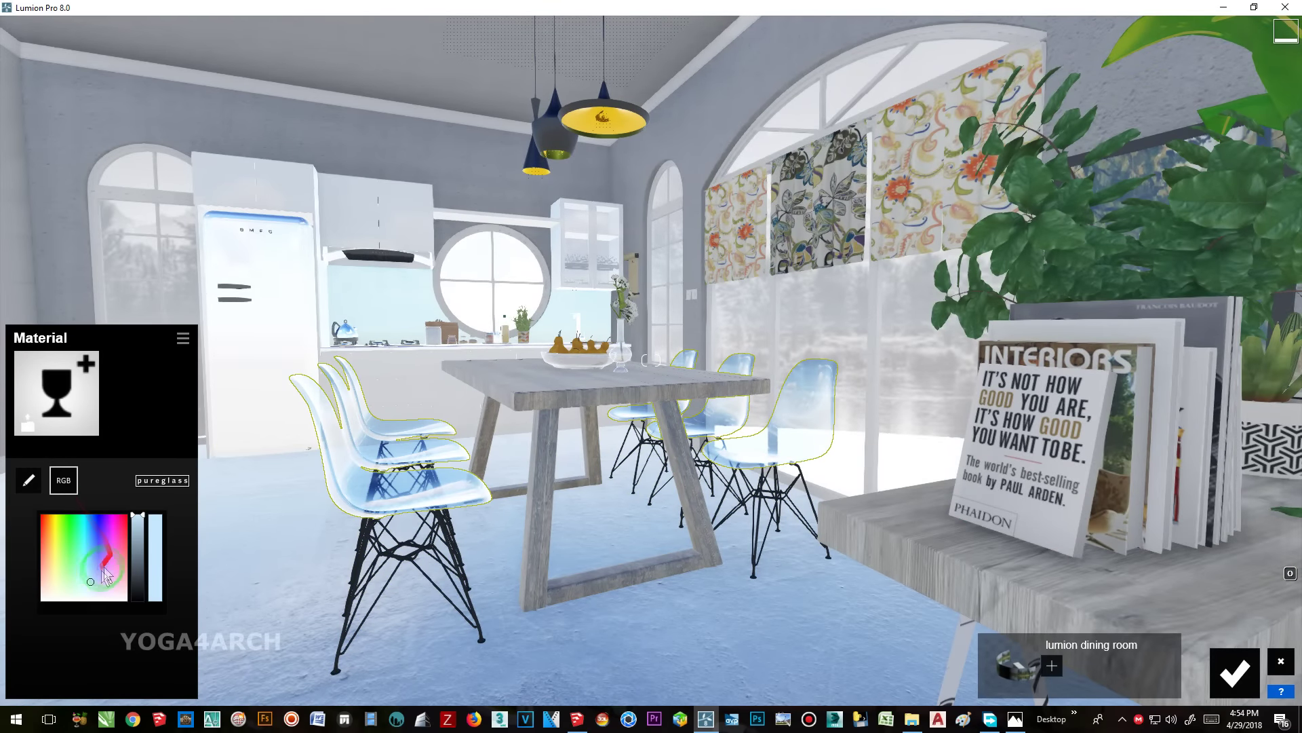
left_click(30, 491)
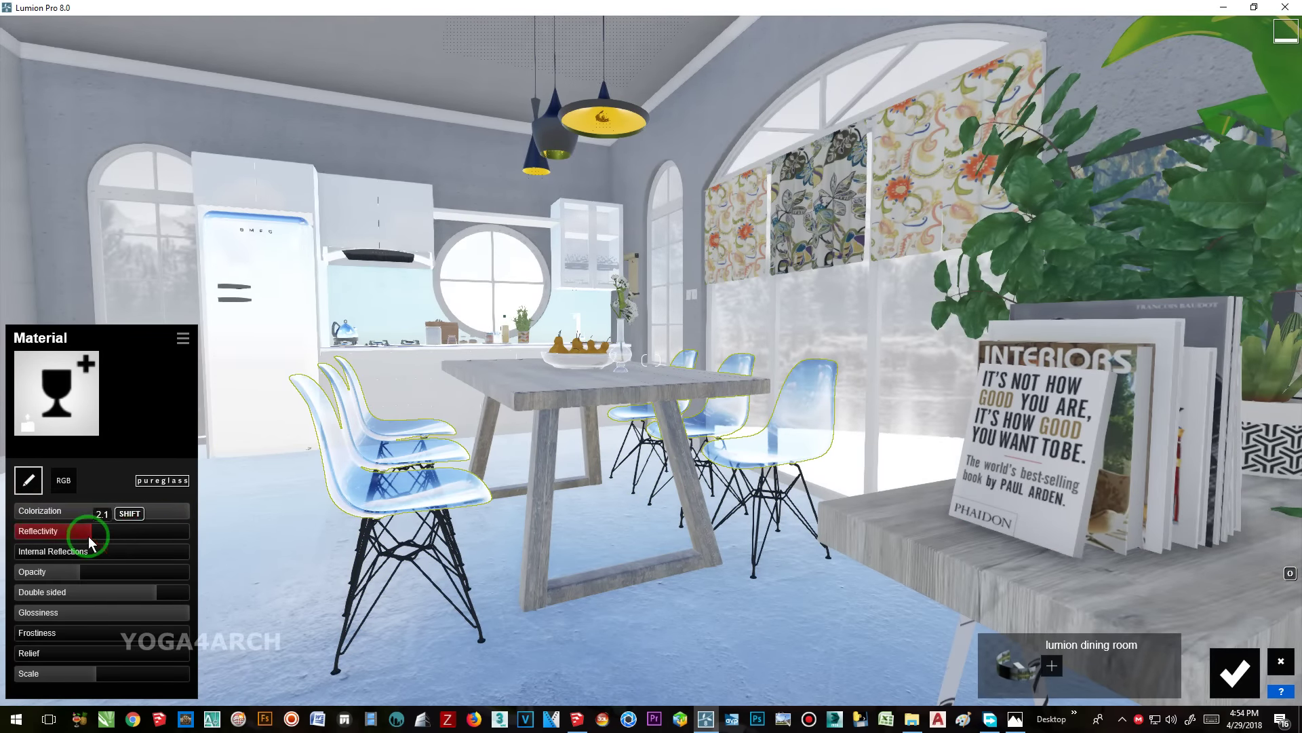
left_click_drag(95, 537, 108, 533, "shift")
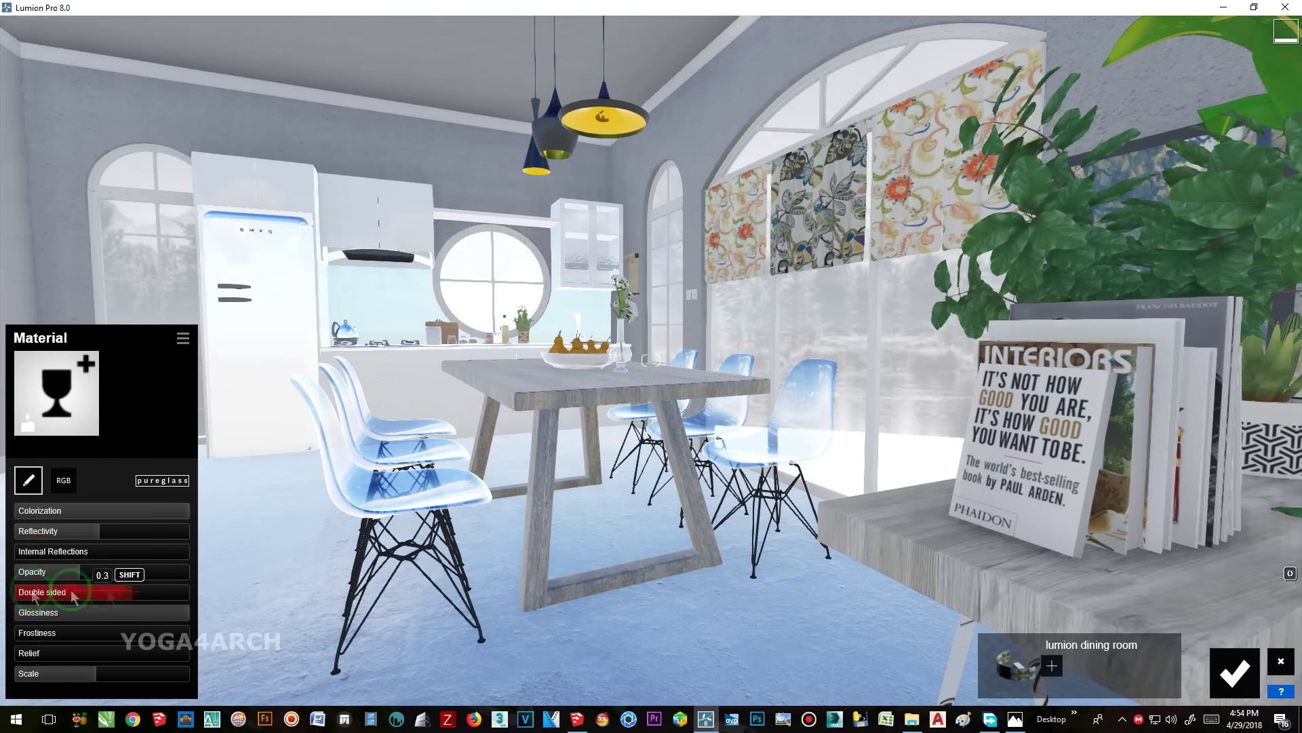
scroll(465, 442, "down", 3)
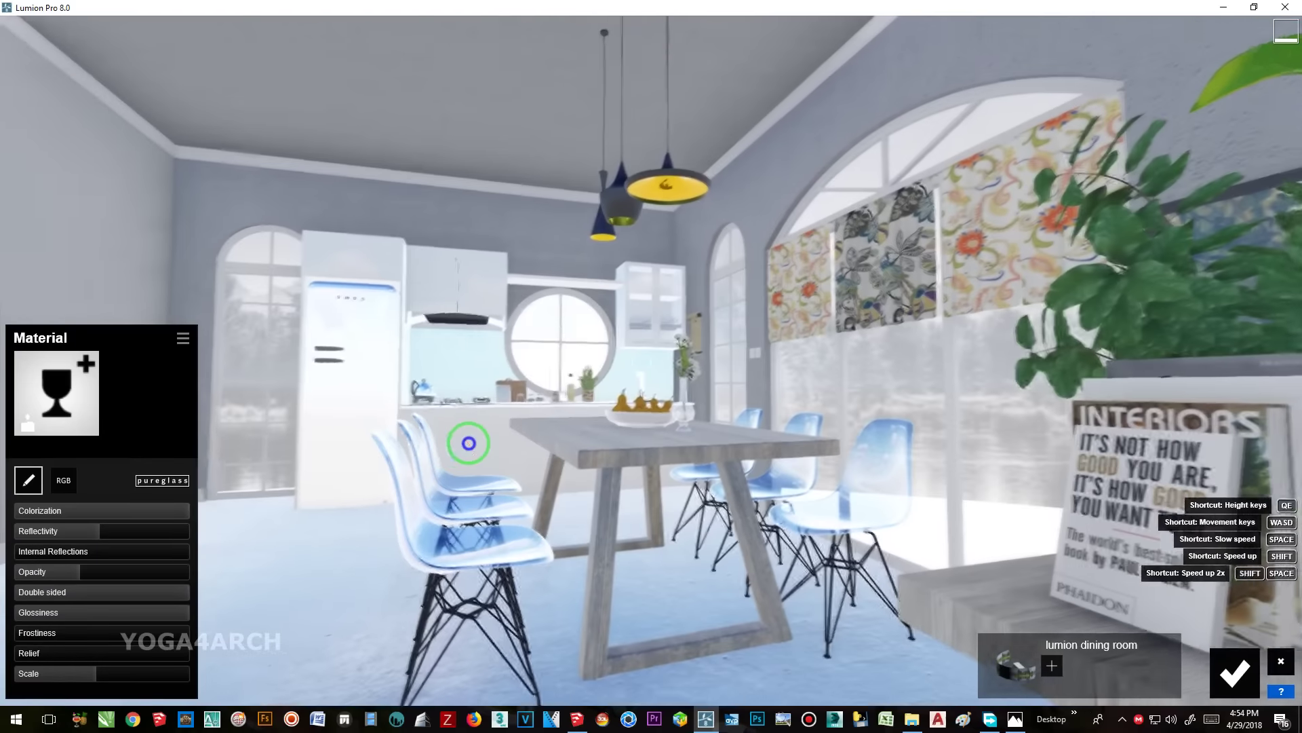
left_click(1102, 589)
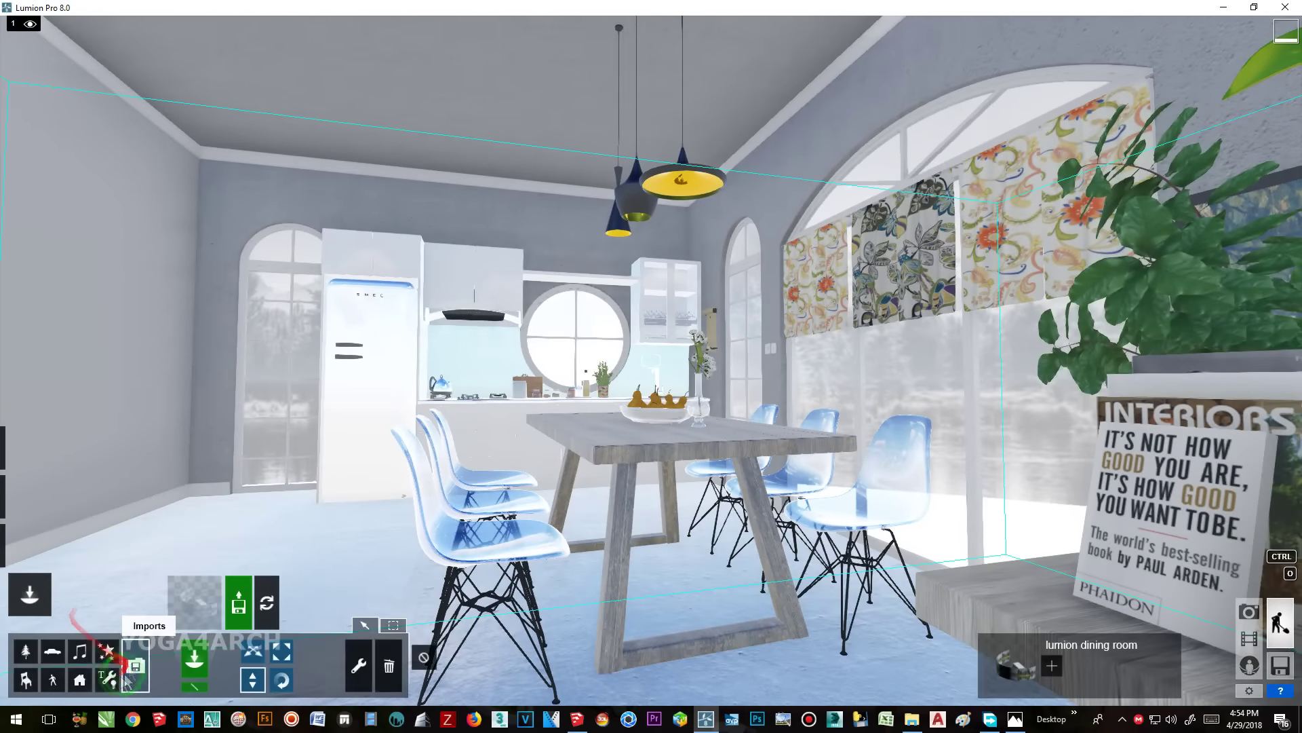
- Place a Reflection control object in the dining room
left_click(195, 602)
left_click(495, 151)
left_click(642, 279)
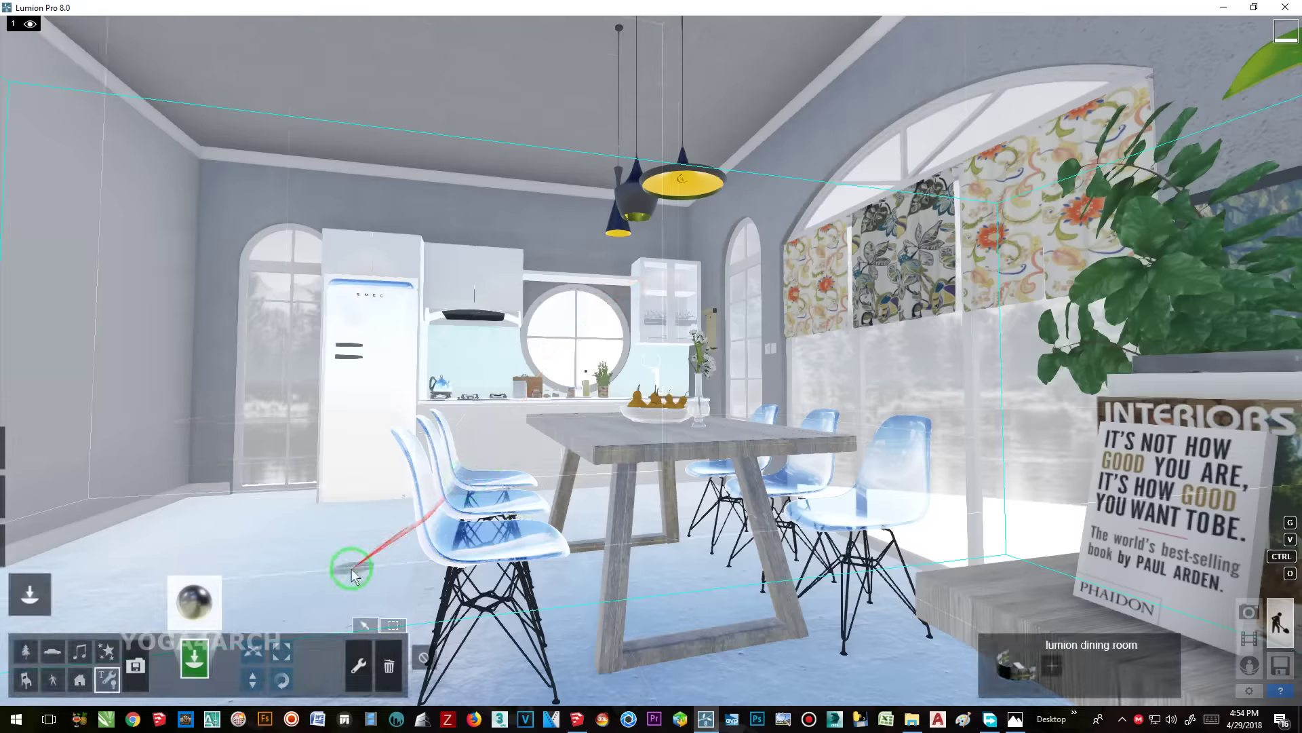
left_click(353, 563)
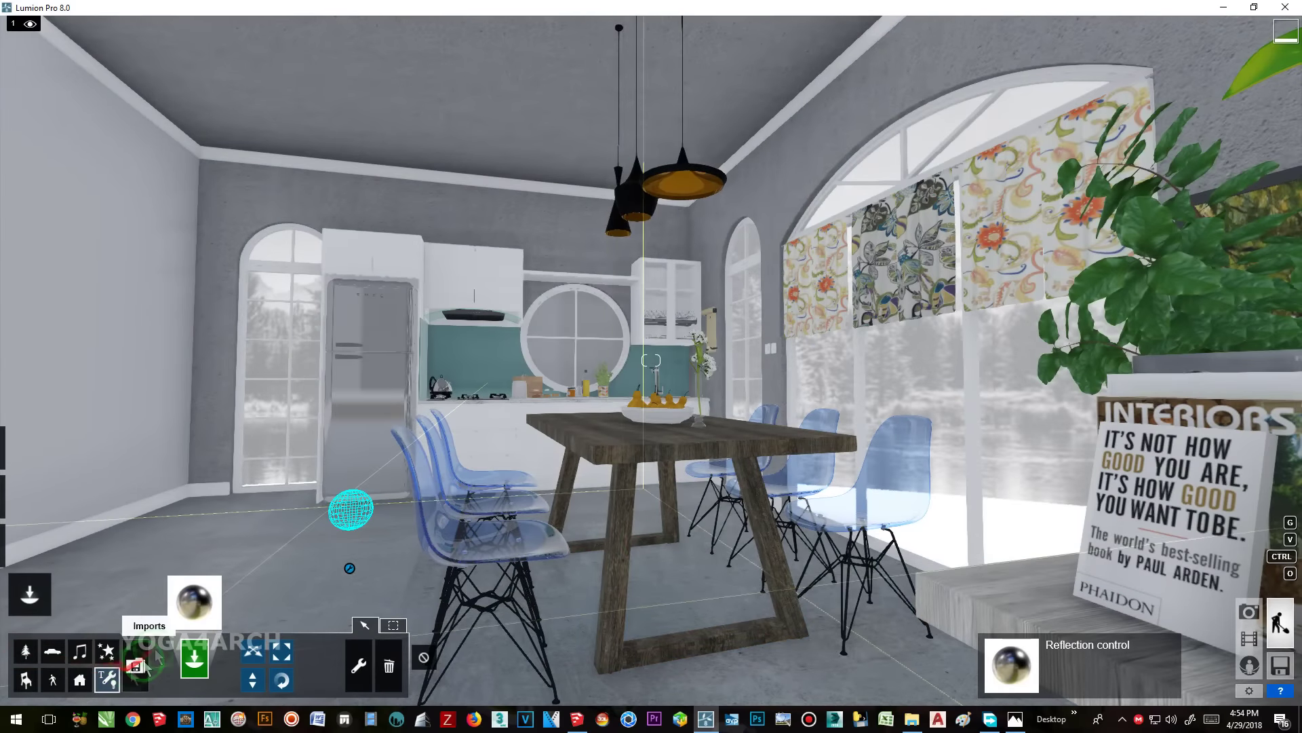
- Place a Lamp22 spotlight tinted orange with lowered brightness
left_click(195, 601)
left_click(347, 155)
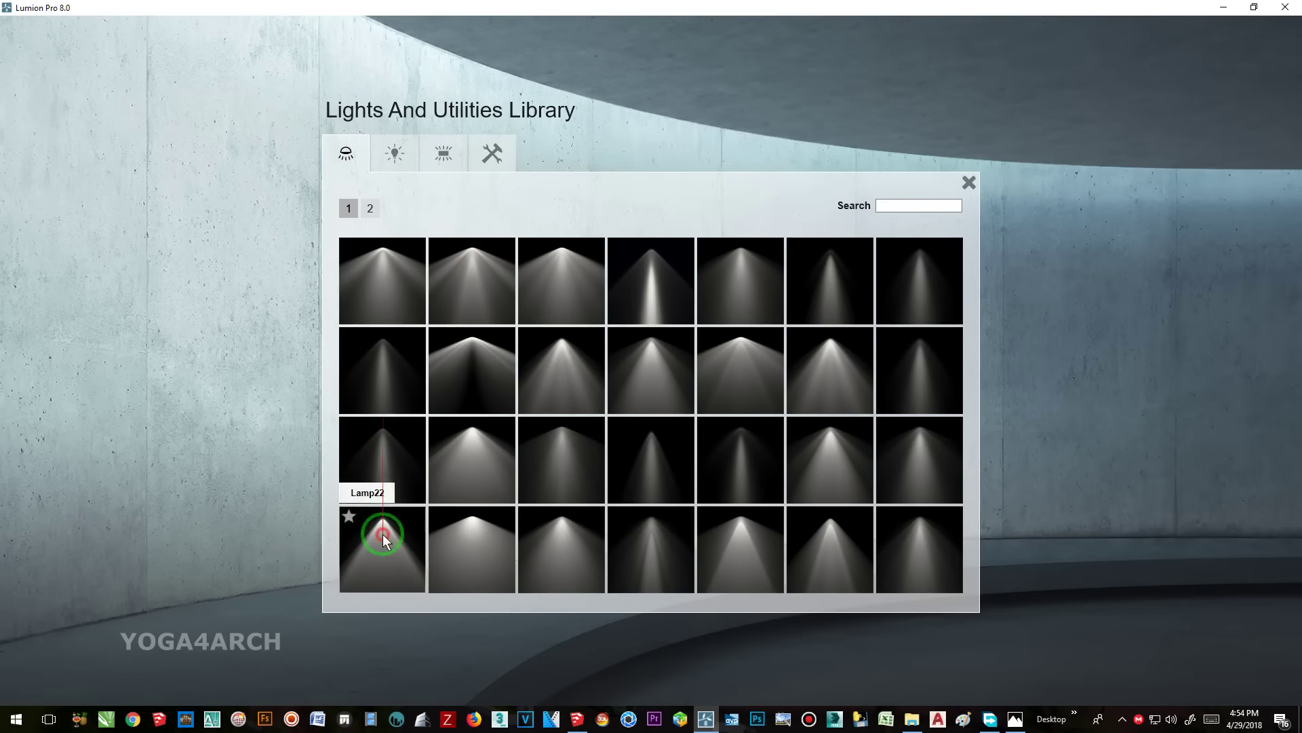
left_click(383, 535)
left_click(709, 176)
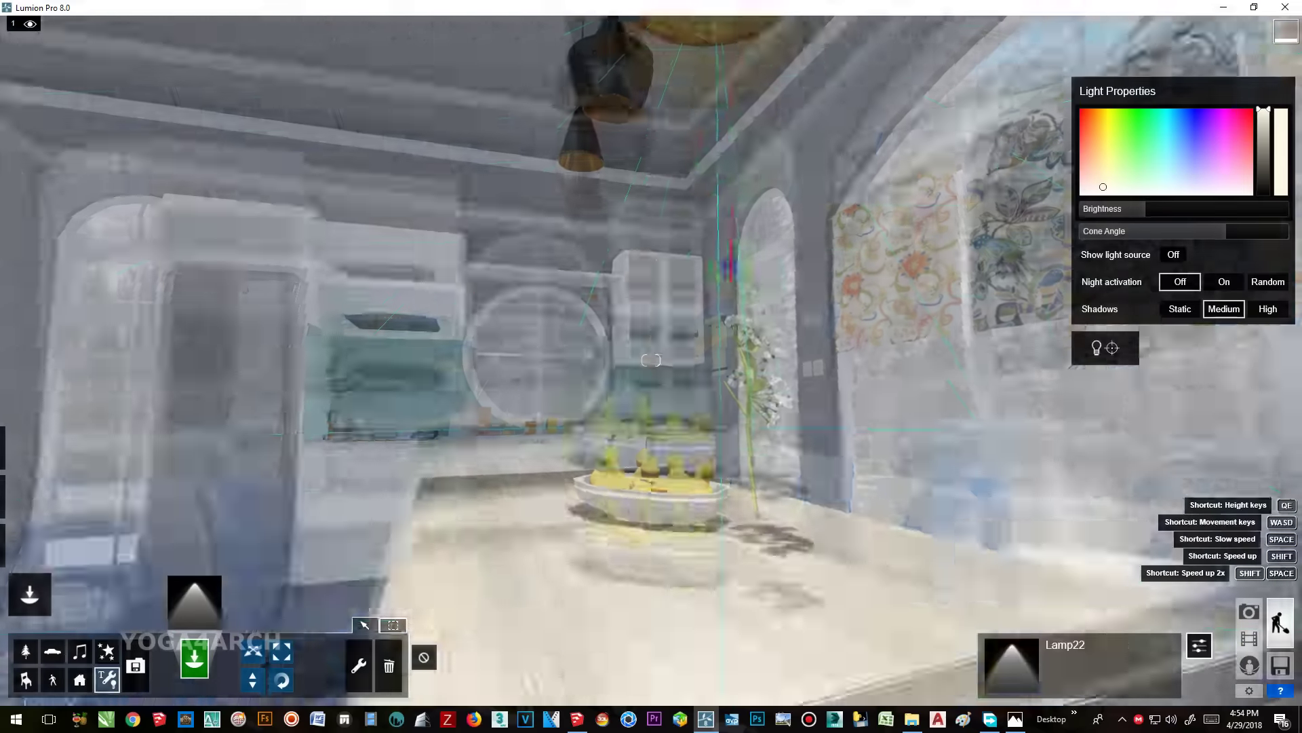
left_click(1099, 150)
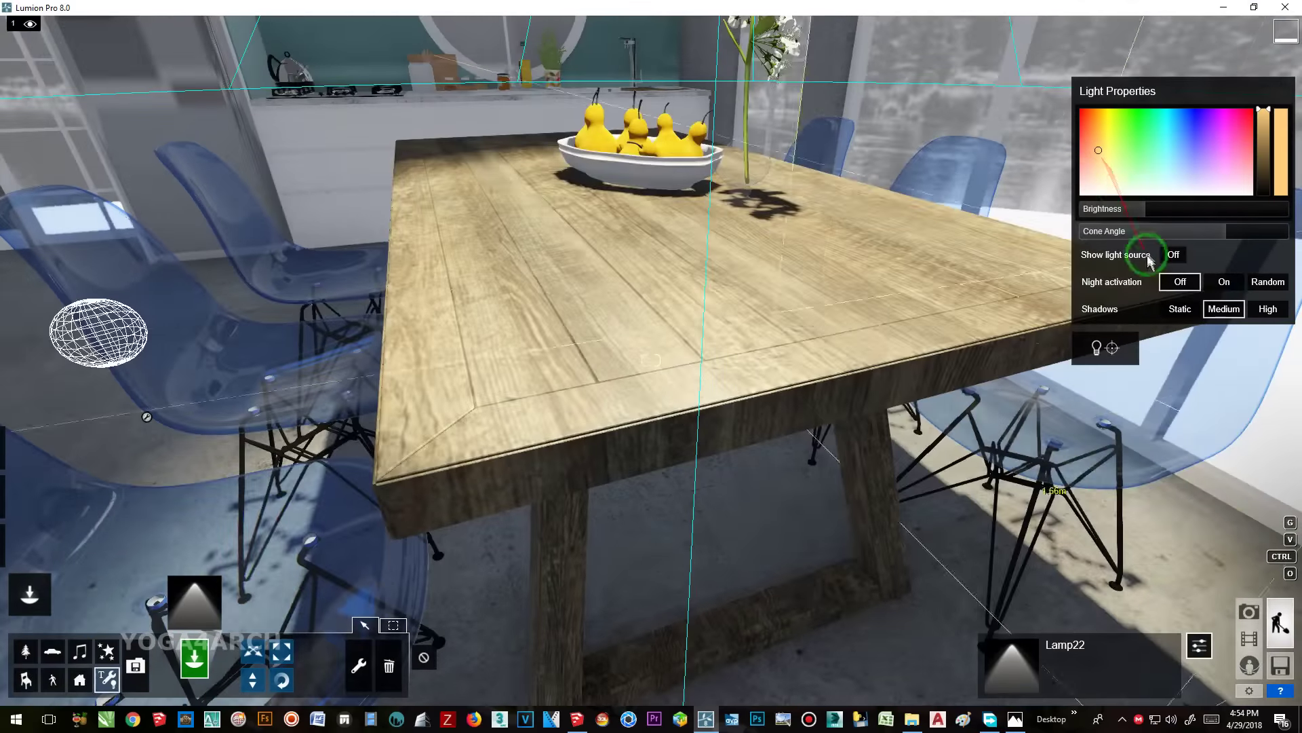
left_click_drag(1122, 209, 1121, 216)
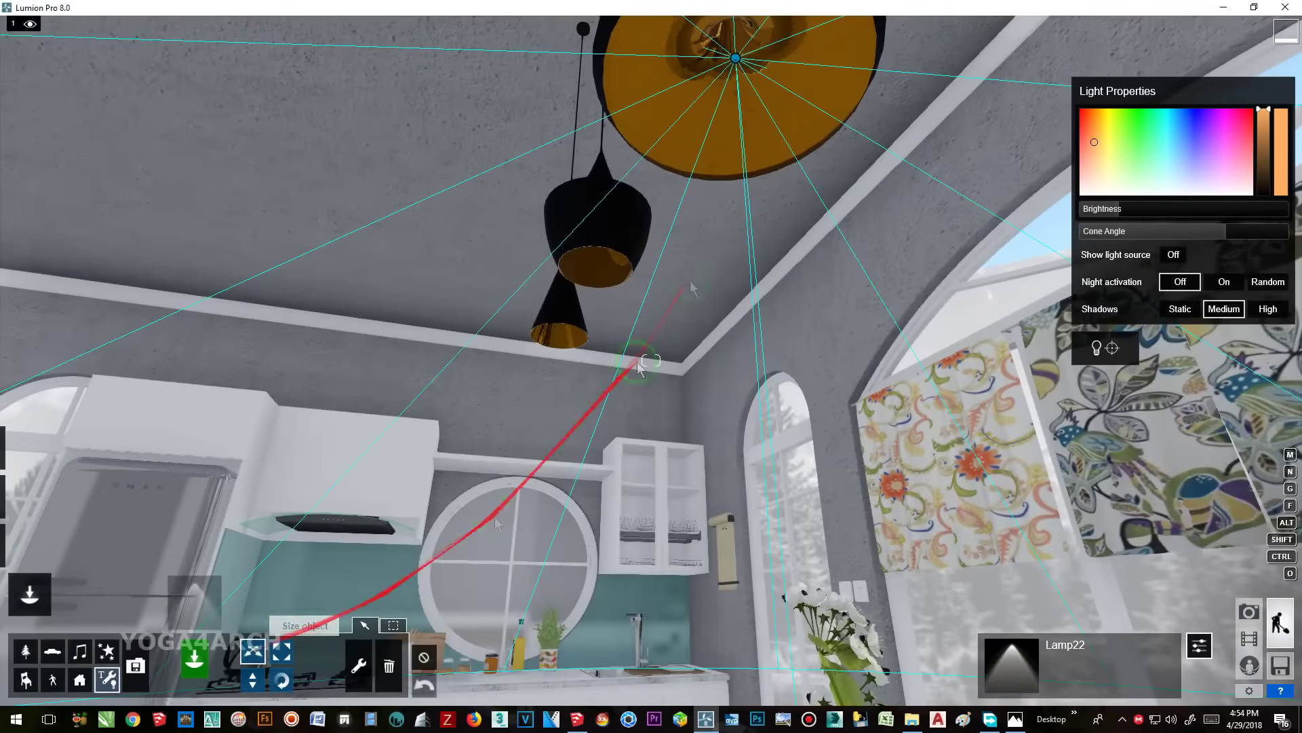
- Move the Lamp22 spotlight up inside the pendant ceiling lamp shade
left_click_drag(738, 59, 552, 347)
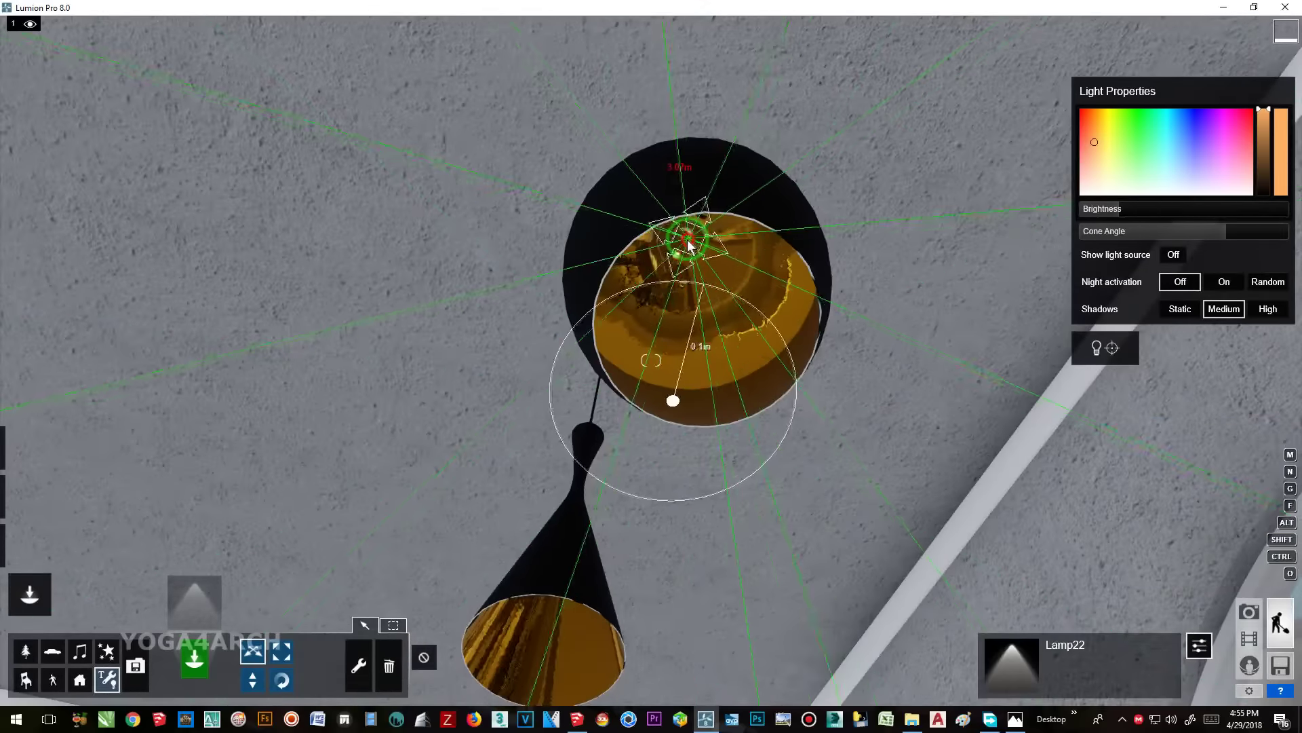
mouse_move(683, 251)
right_mouse_down()
mouse_move(683, 353)
mouse_move(671, 264)
right_mouse_up()
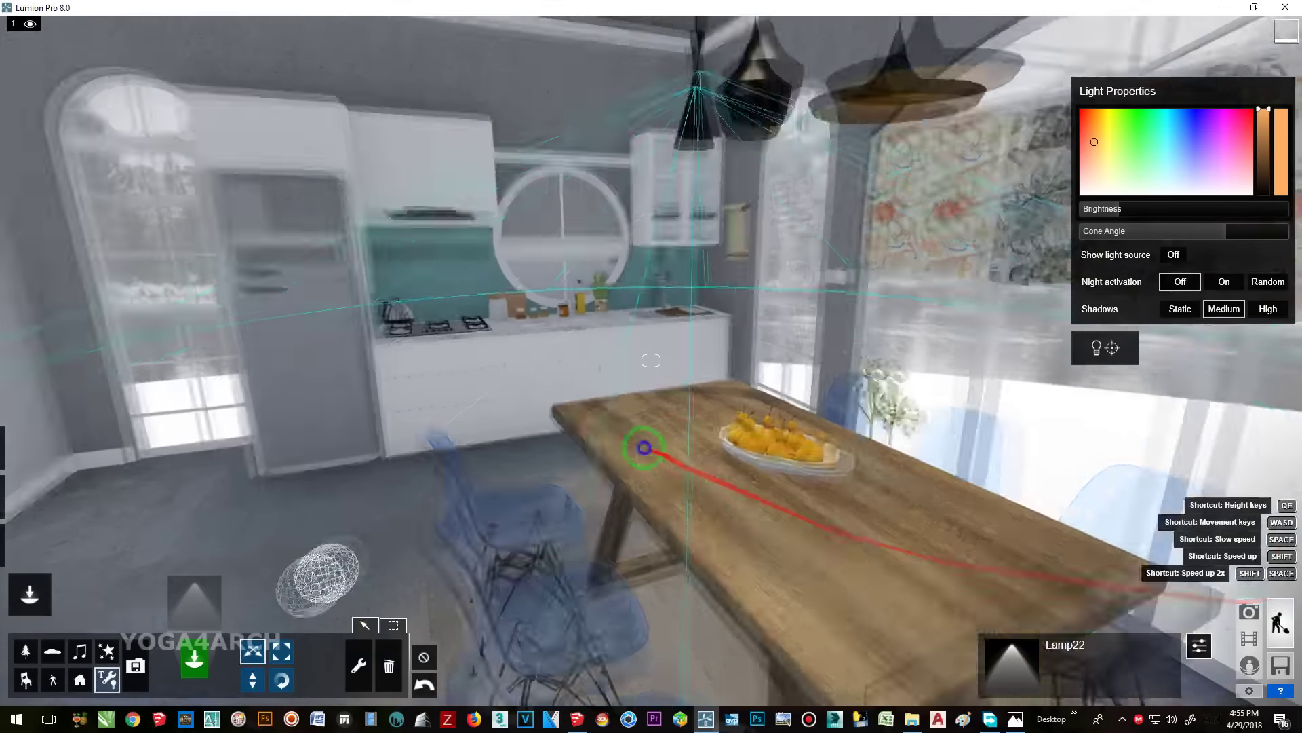
left_click(29, 544)
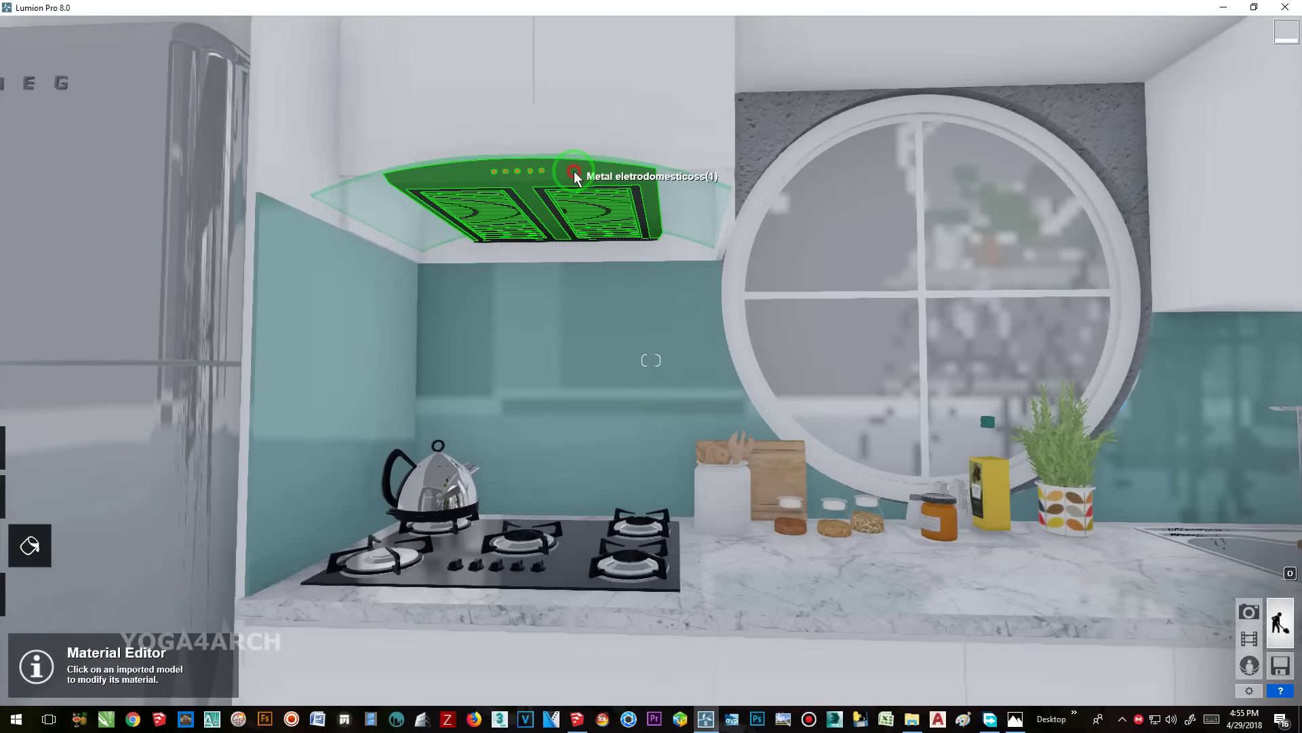
- Apply the indoor aluminium metal material to the range hood
left_click(523, 204)
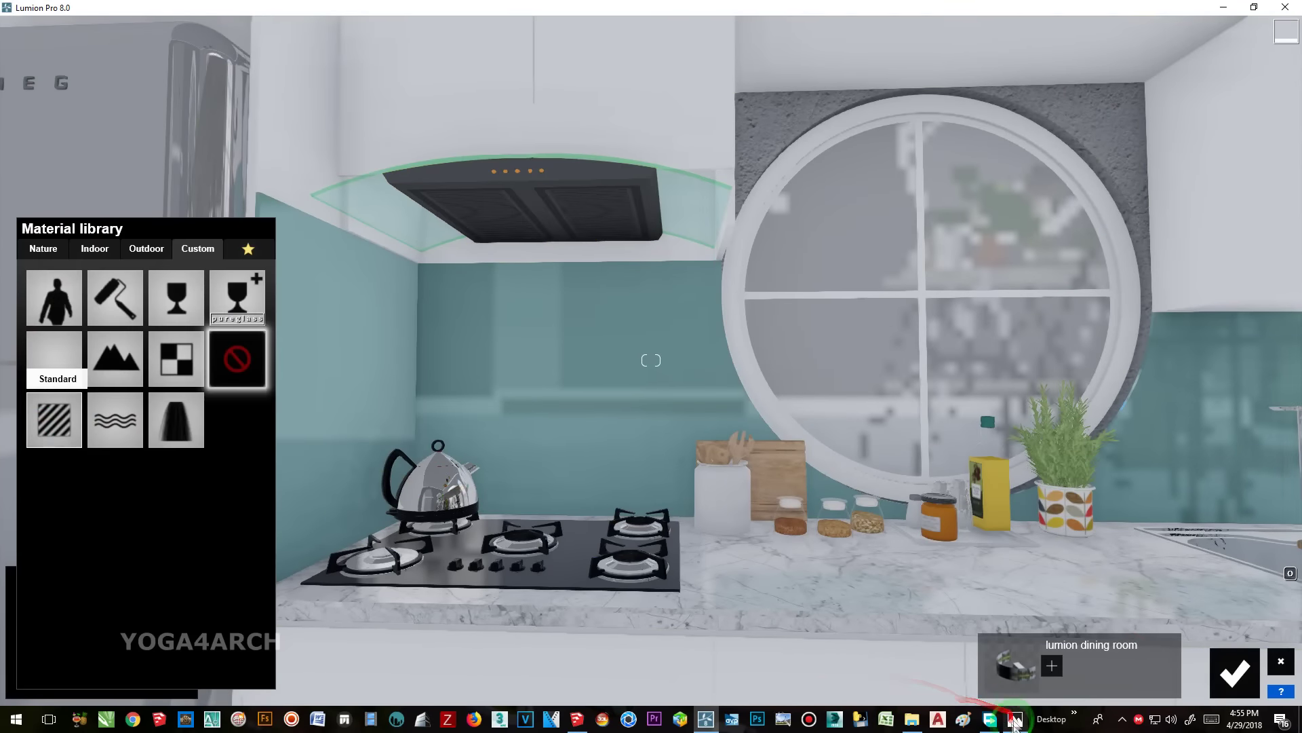
left_click(1014, 720)
left_click(1015, 721)
left_click(58, 378)
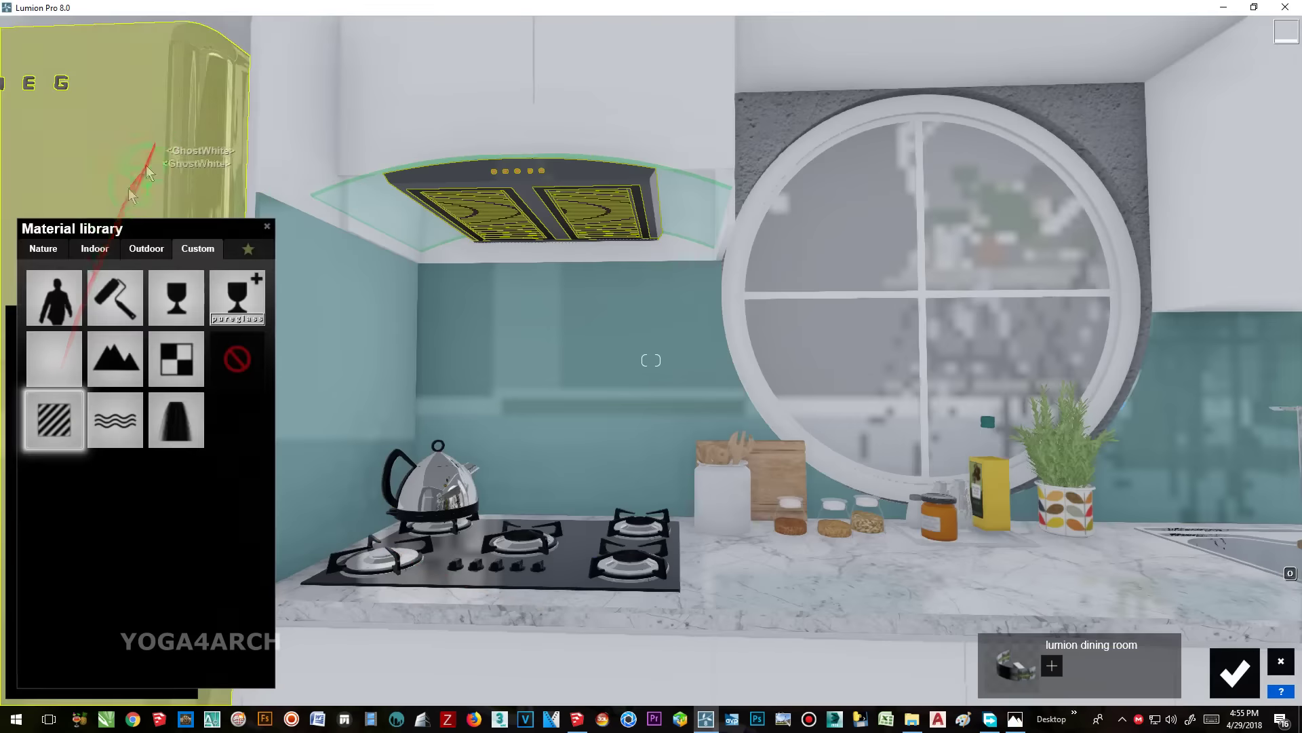
left_click(197, 285)
left_click(80, 407)
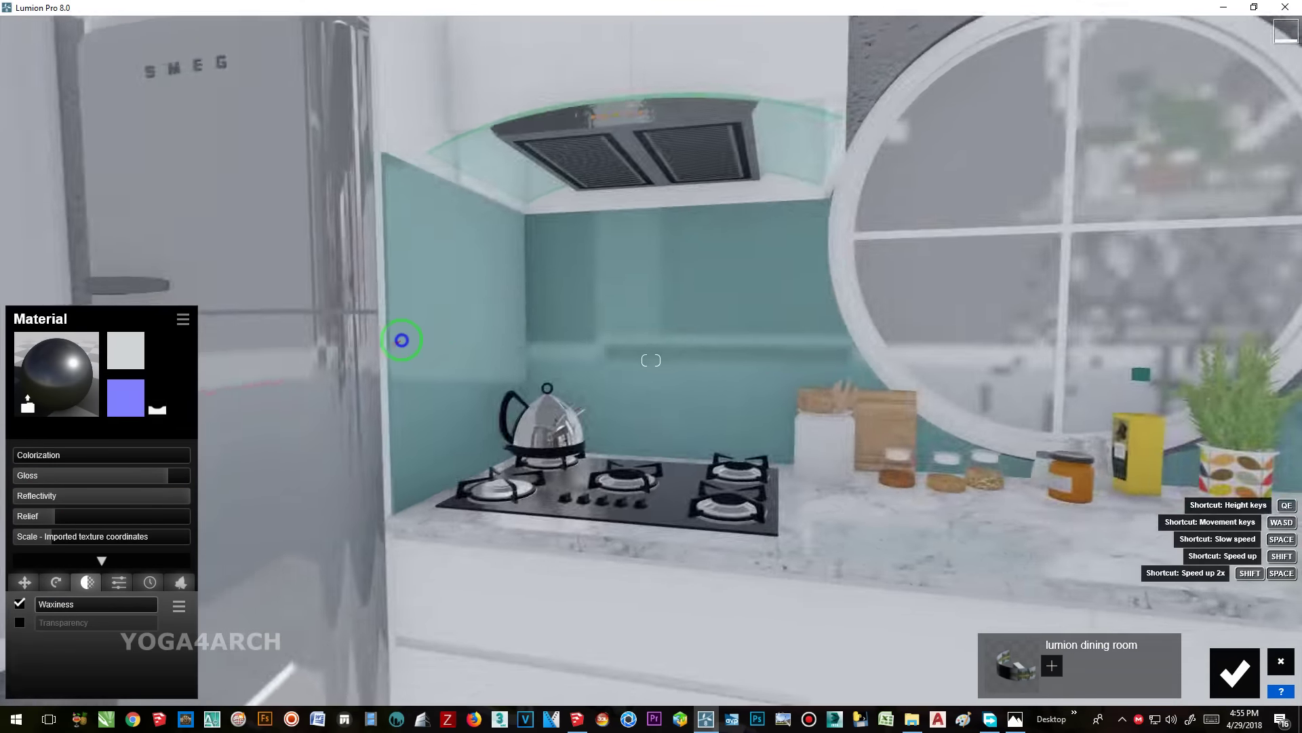
- Reduce the fridge's gloss to 0.7 and strengthen the wall's colorization
right_click_drag(105, 430, 416, 343)
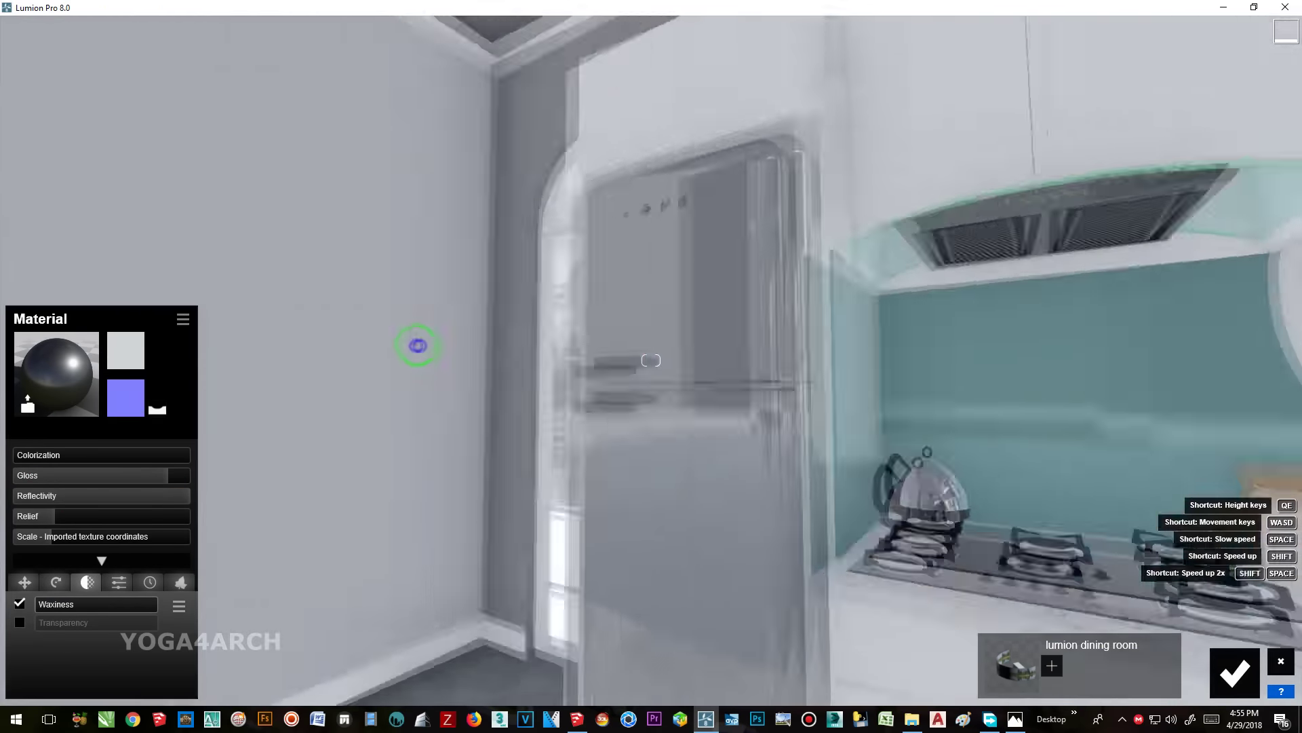
left_click(517, 332)
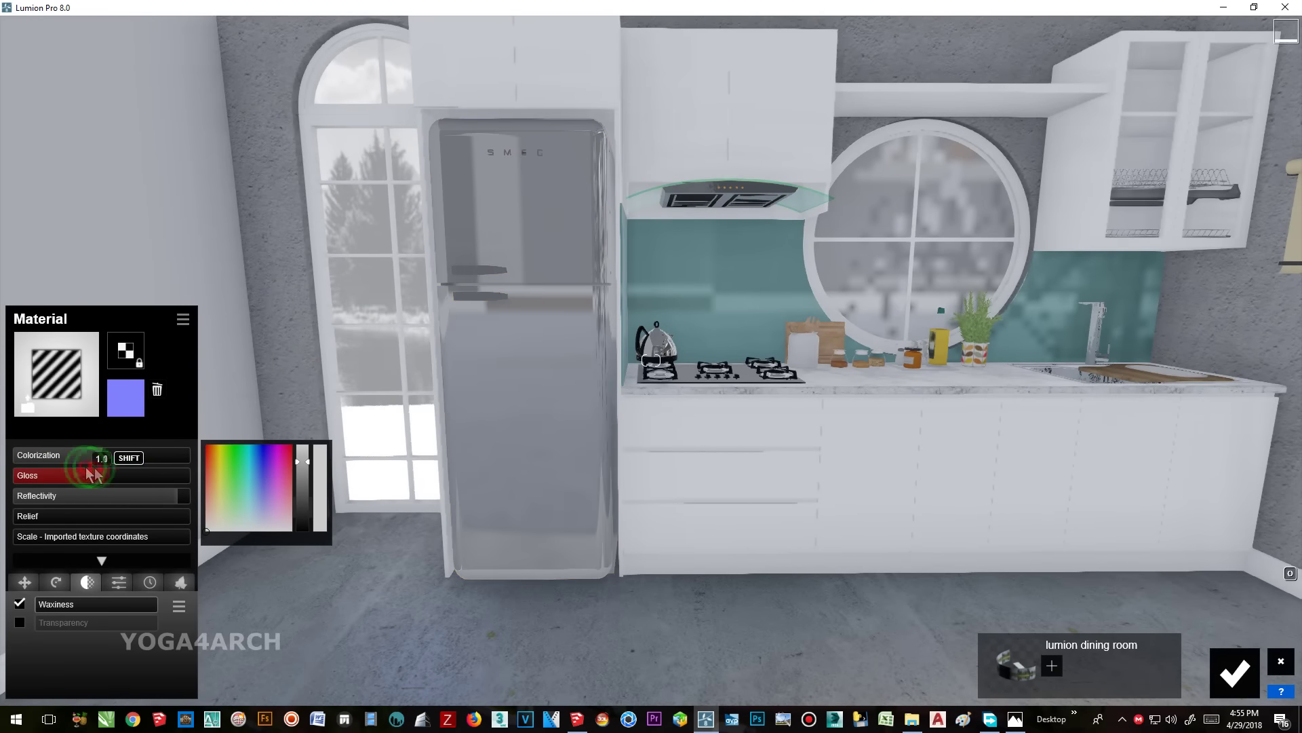
left_click_drag(93, 474, 81, 472)
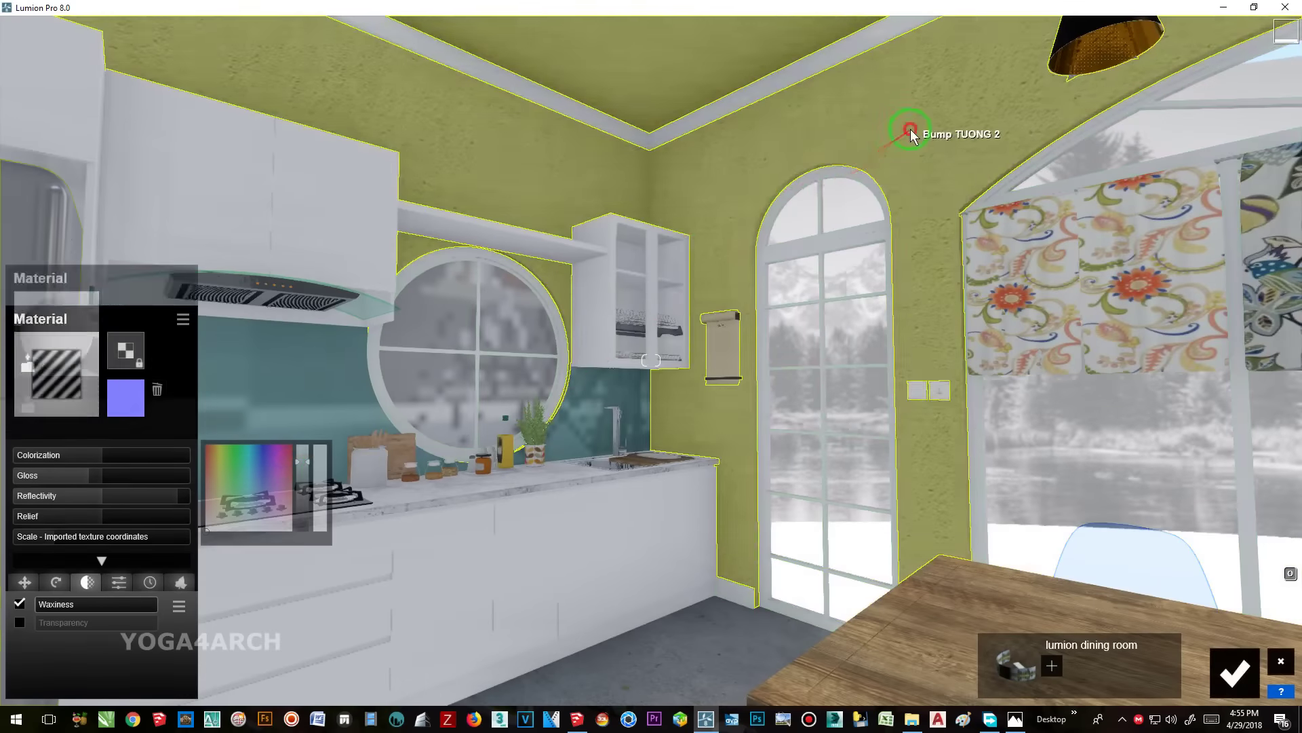
left_click(901, 127)
left_click_drag(113, 461, 154, 451)
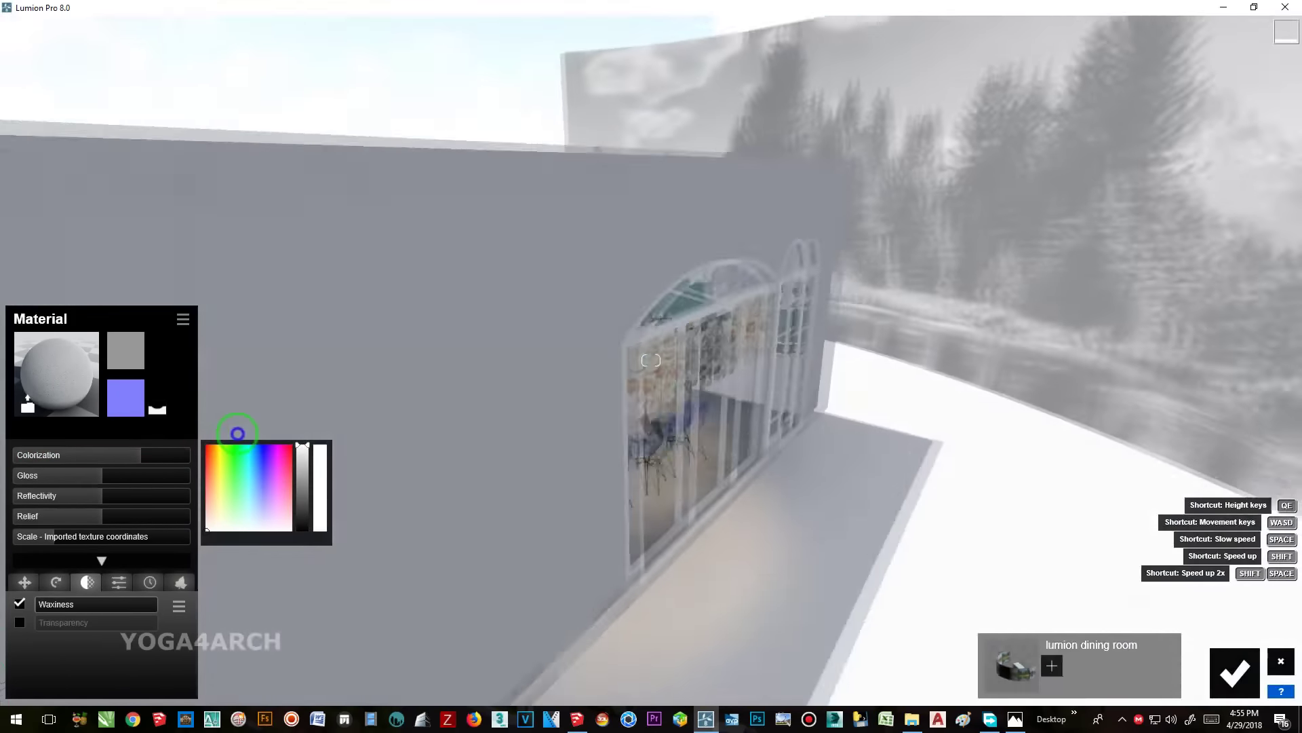
right_click_drag(168, 453, 1039, 655)
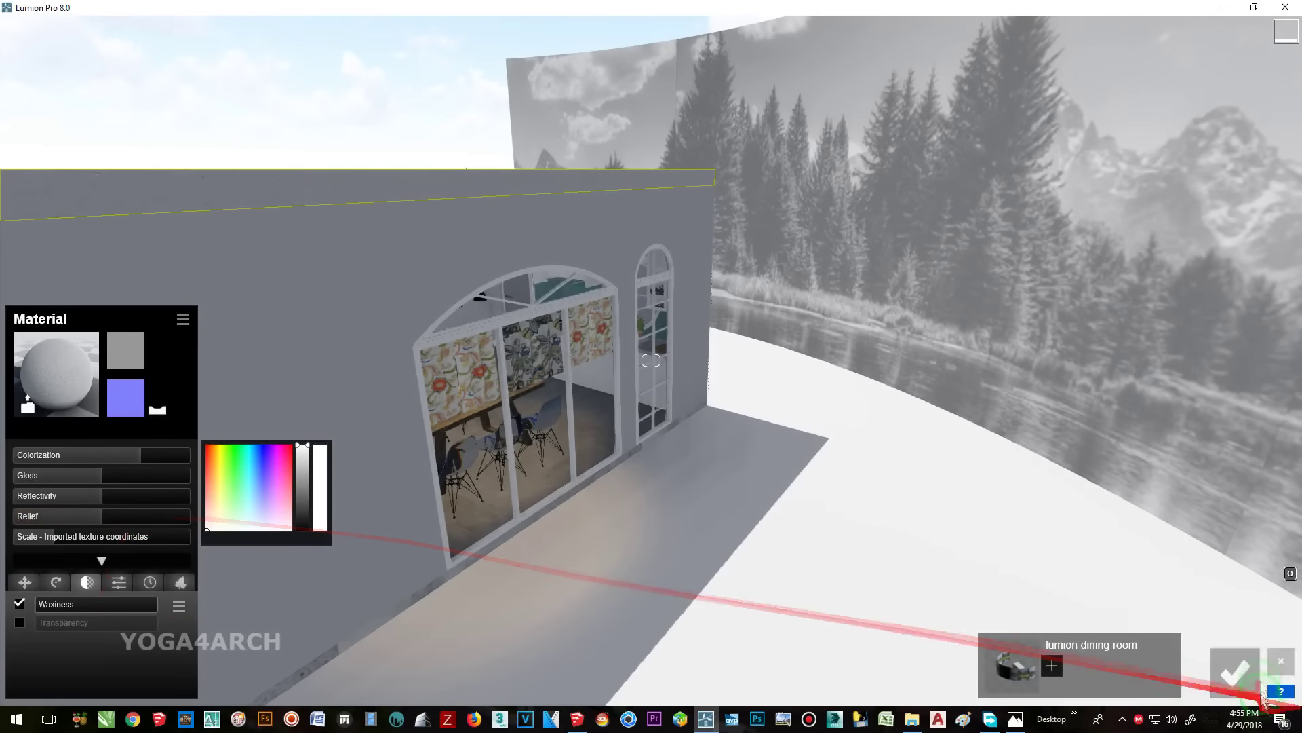
left_click(29, 581)
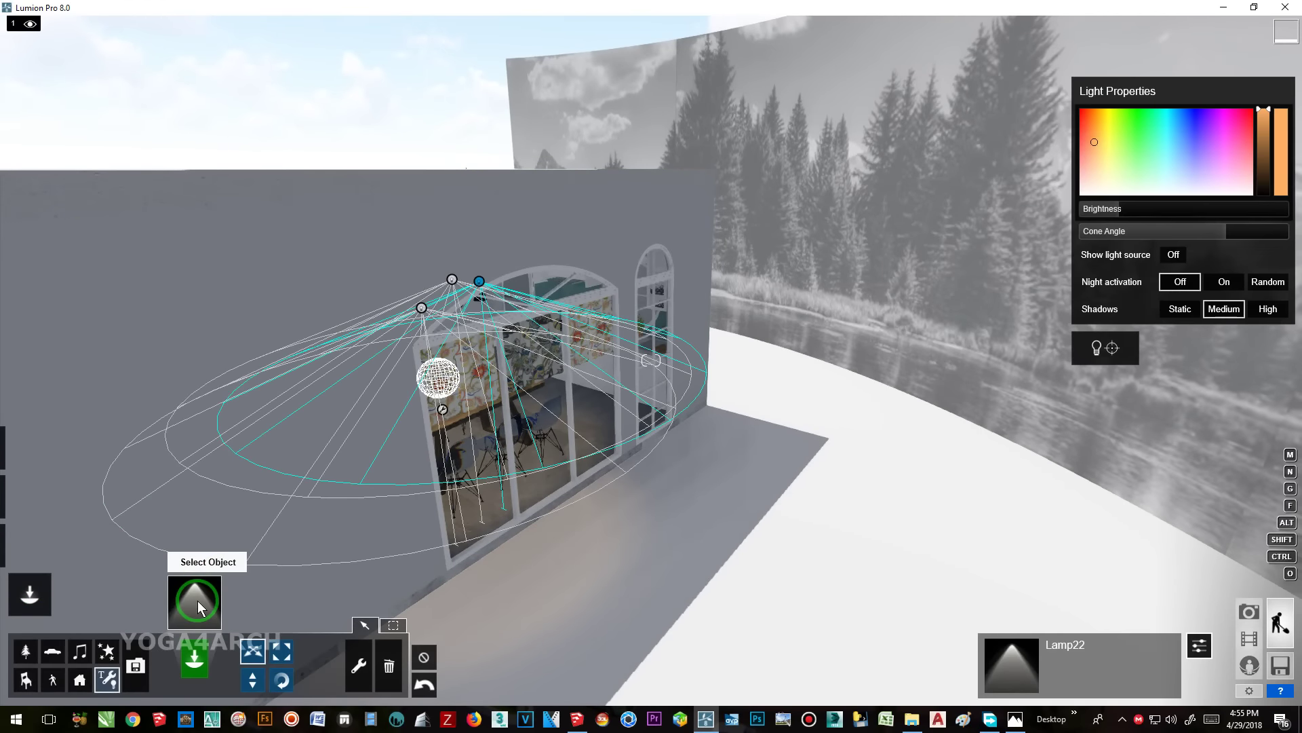
- Place an Area Light by the glass doors and lengthen it
left_click(199, 606)
left_click(436, 156)
left_click(381, 282)
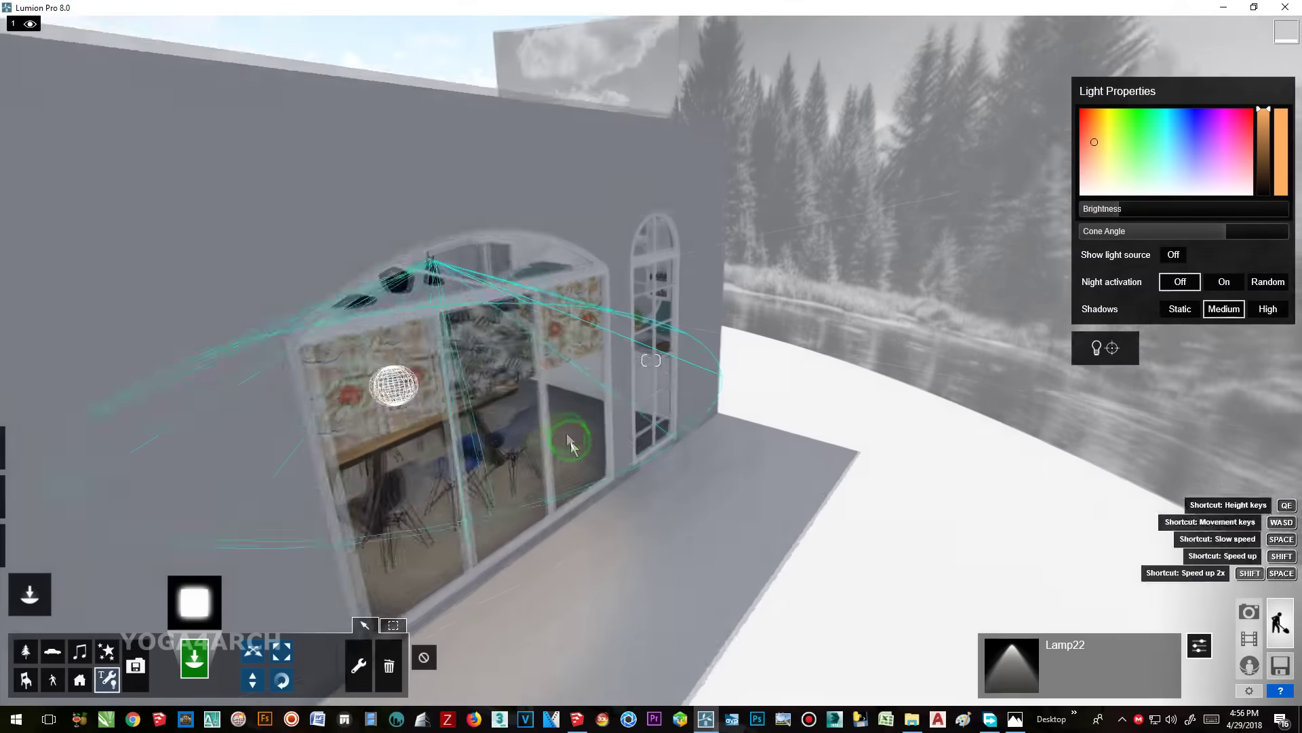
left_click(490, 298)
left_click_drag(1184, 303, 1189, 304)
- Rotate the area light upright to an orientation of about 90°
left_click(281, 679)
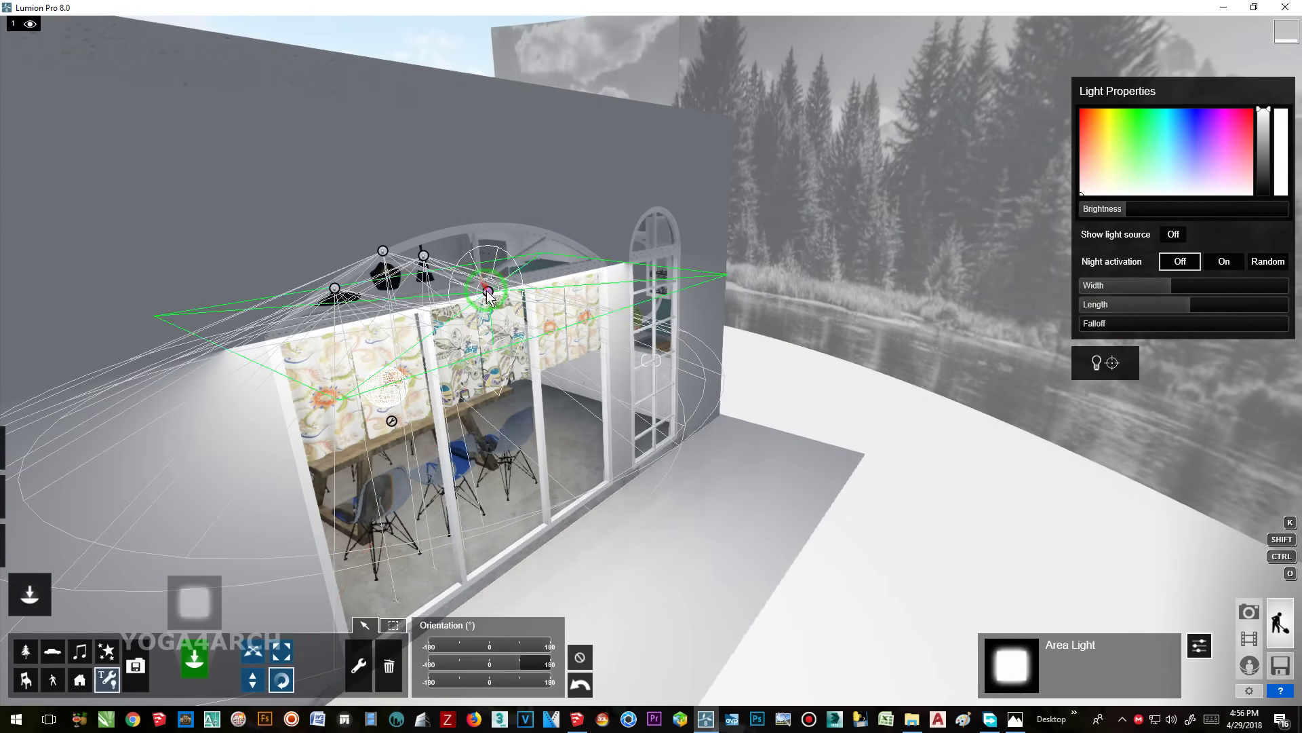
left_click_drag(478, 291, 459, 300)
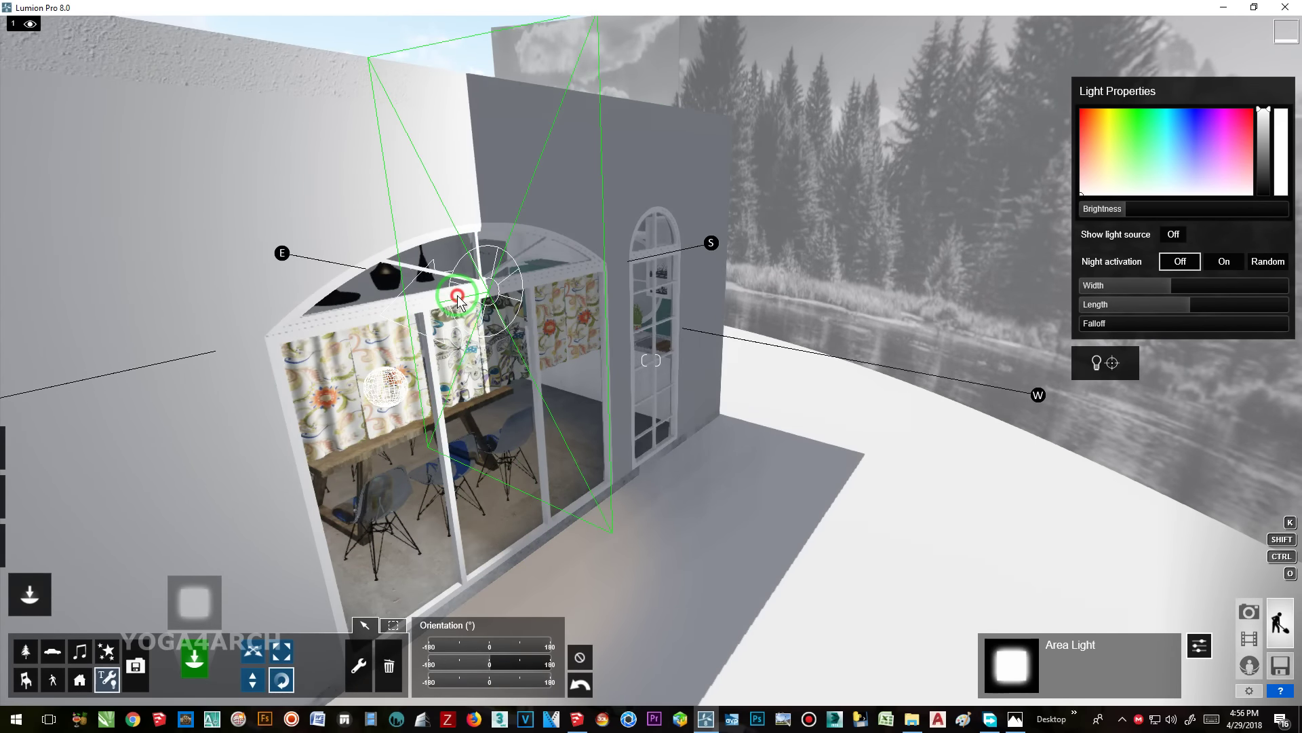
left_click(195, 687)
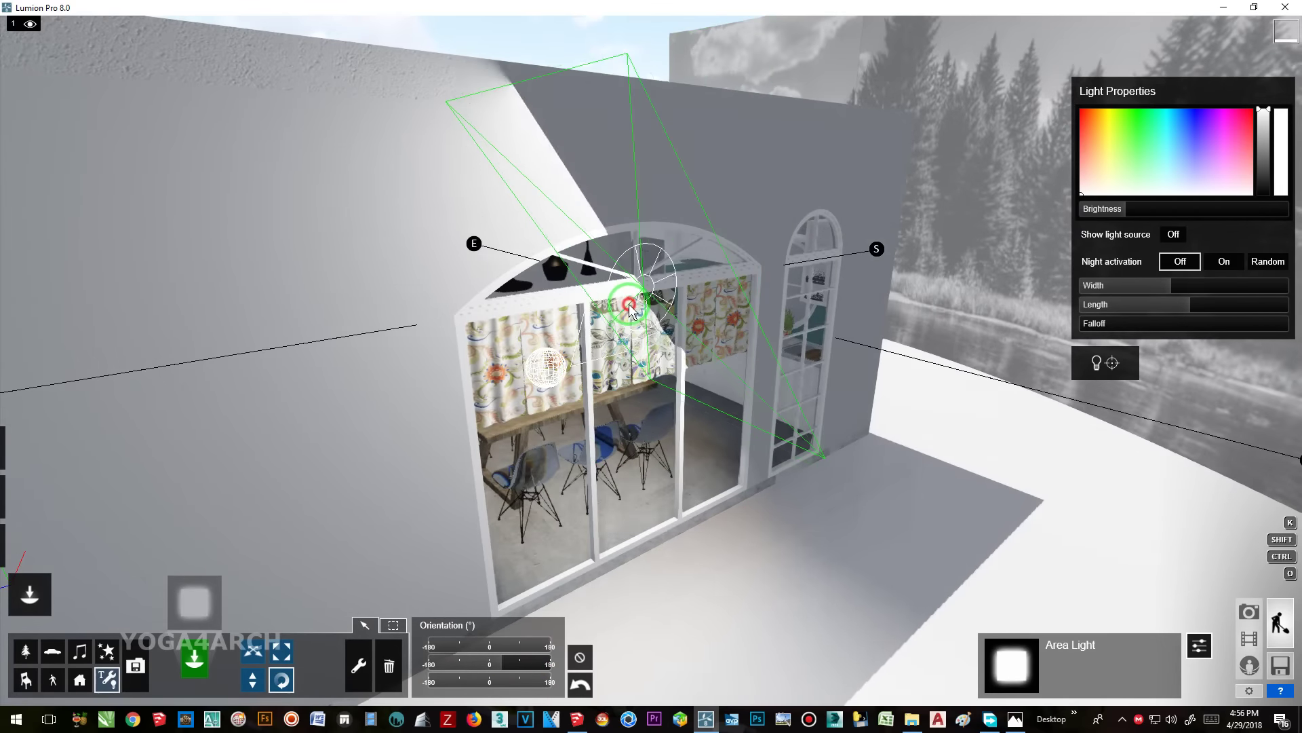
left_click_drag(629, 309, 635, 292)
left_click_drag(490, 664, 524, 649)
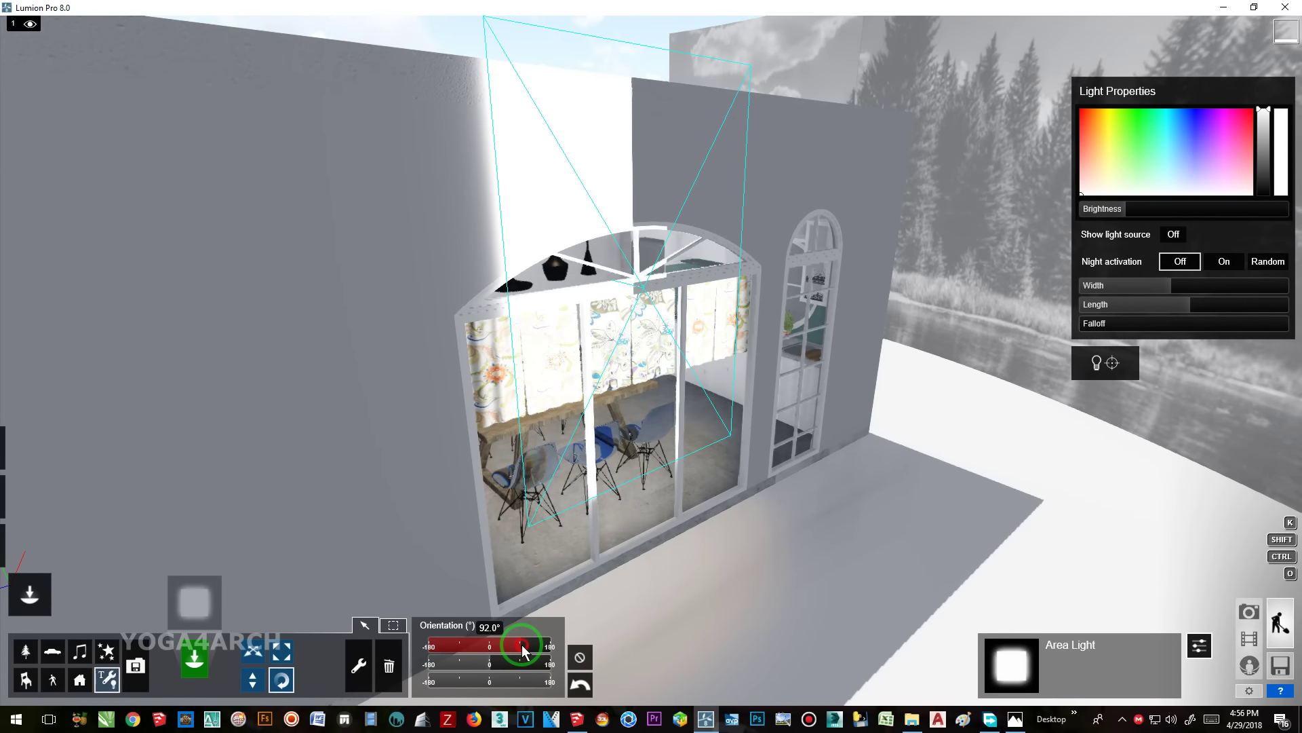
left_click(525, 650)
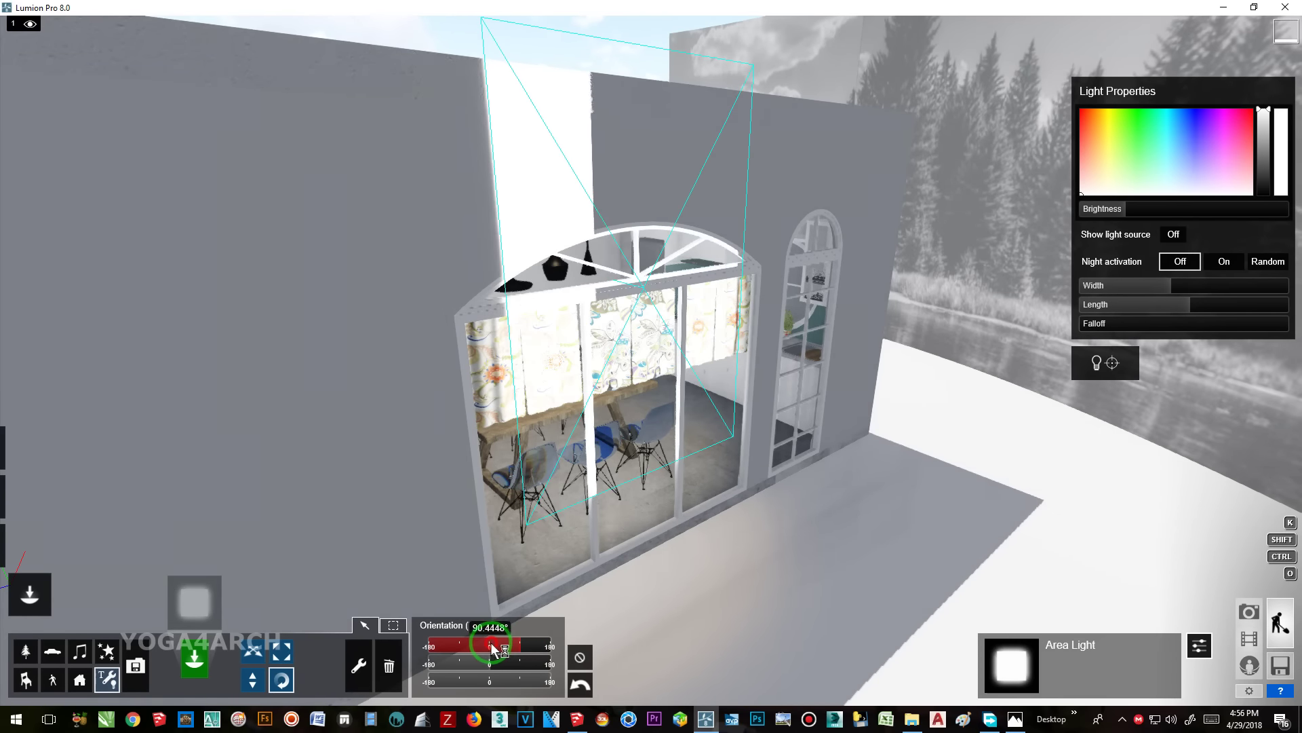
left_click_drag(493, 649, 487, 649)
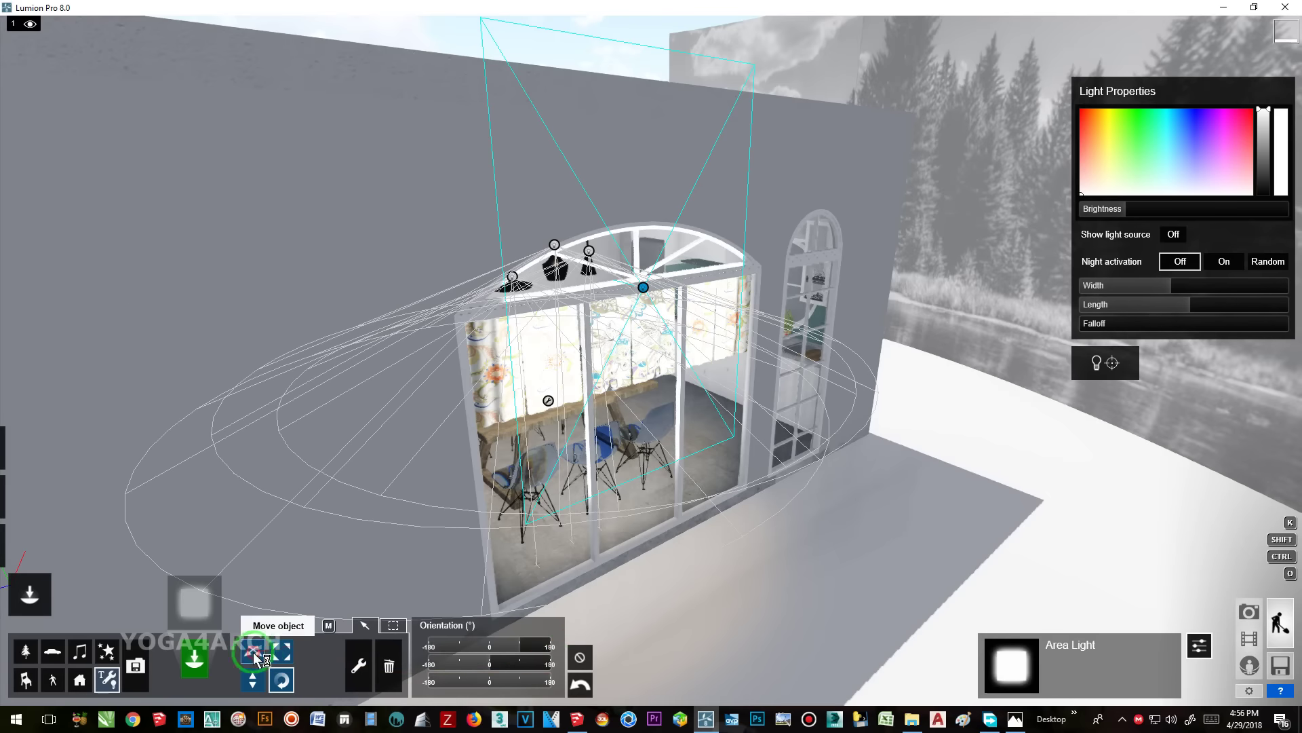
- Lower the area light near the floor outside the doors, lengthen it, and tint it pale cyan
left_click_drag(643, 287, 652, 538)
left_click(1208, 307)
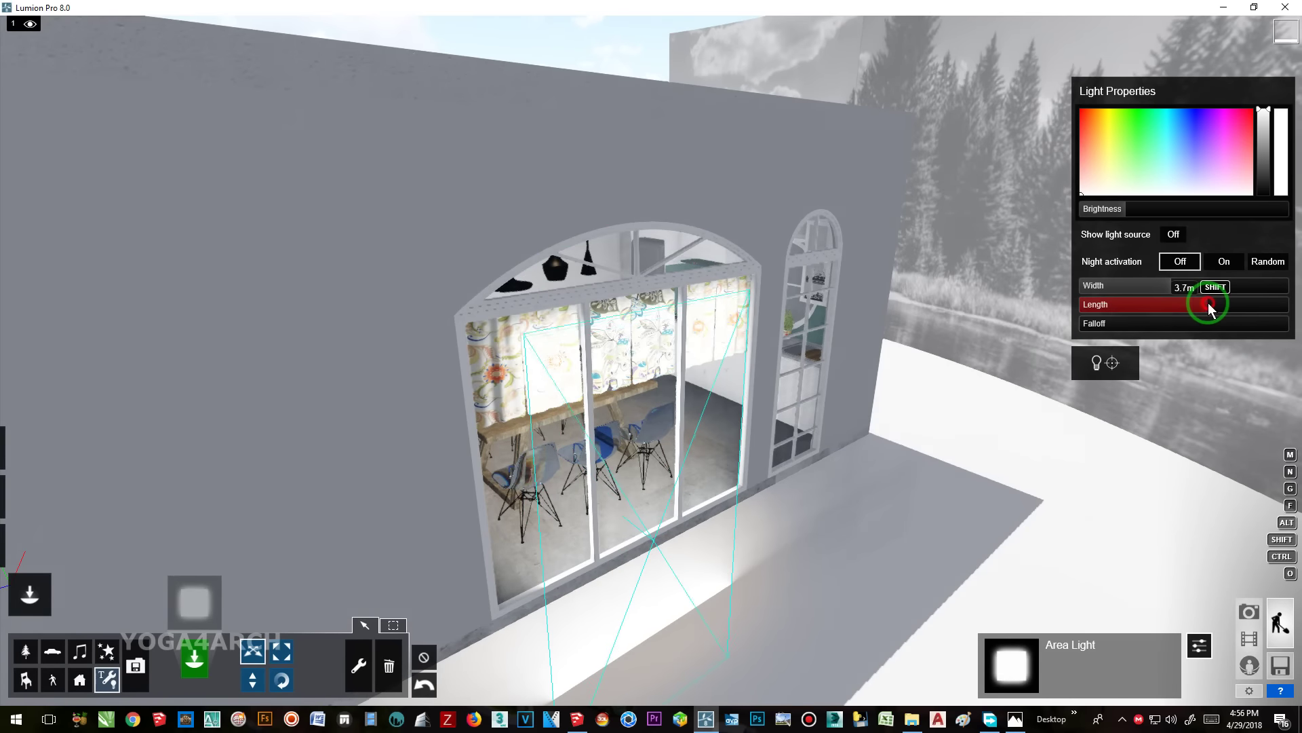
right_click_drag(909, 475, 826, 500)
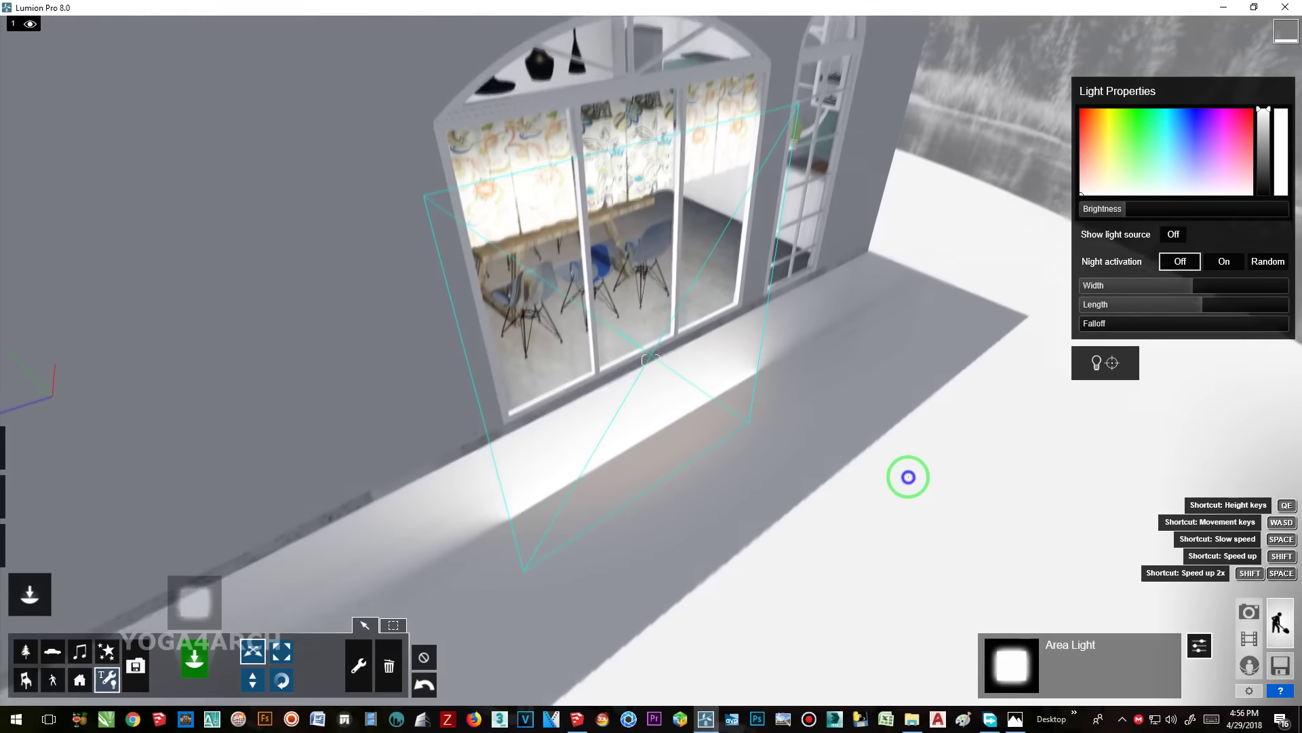
mouse_move(651, 465)
left_mouse_down()
mouse_move(687, 519)
mouse_move(699, 430)
left_mouse_up()
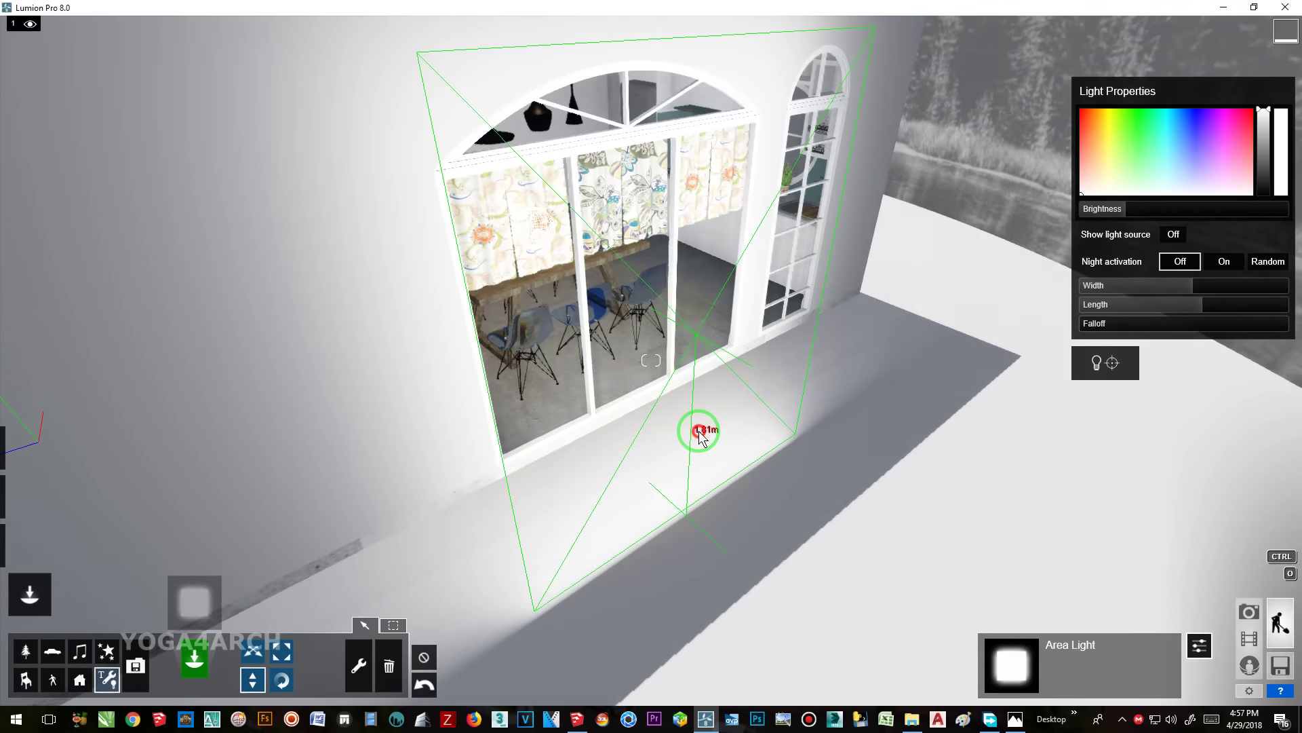
left_click_drag(1126, 179, 1165, 178)
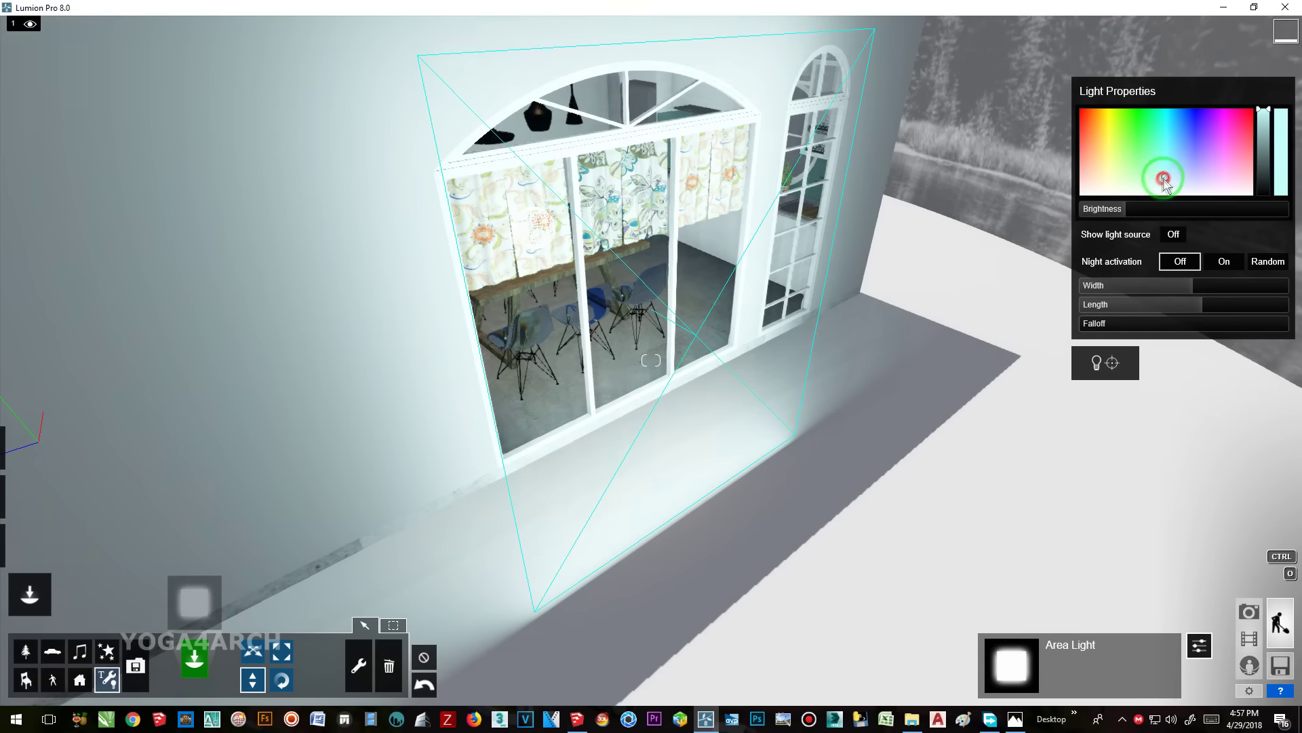
left_click(1249, 611)
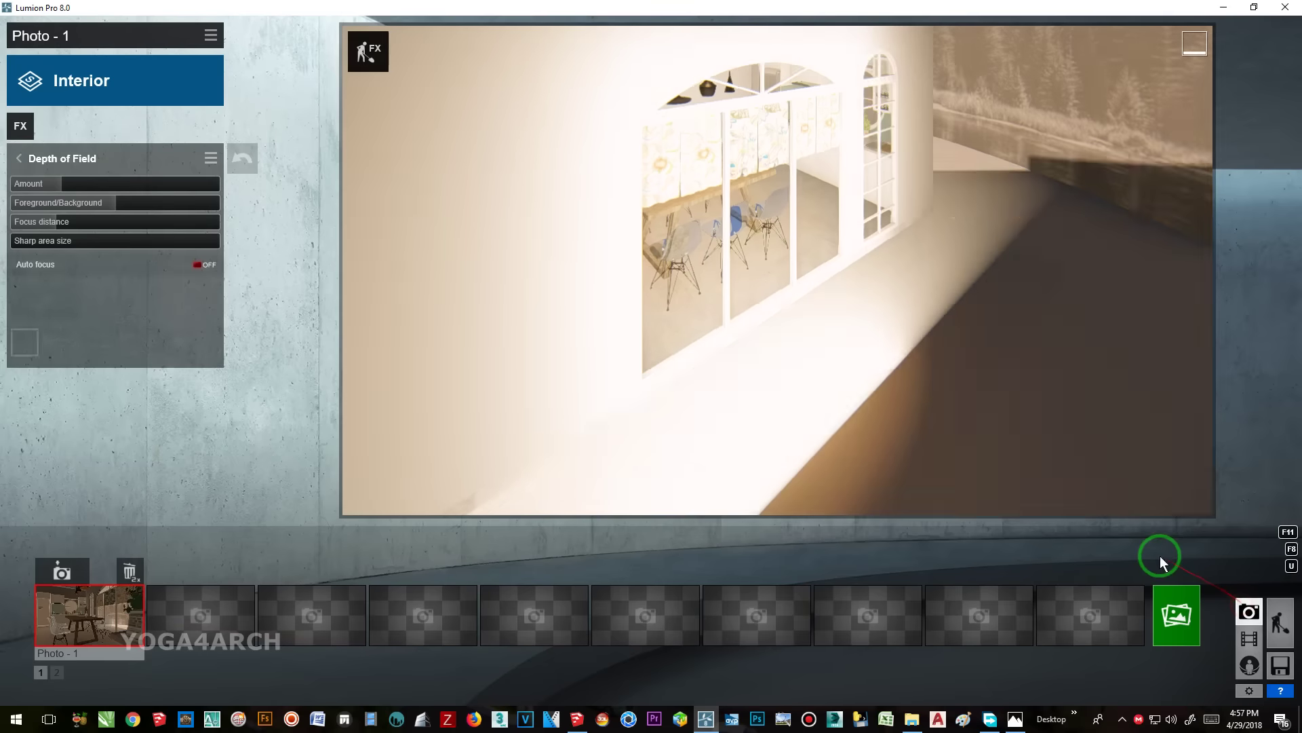
- Restore the saved Photo - 1 camera view
left_click(104, 617)
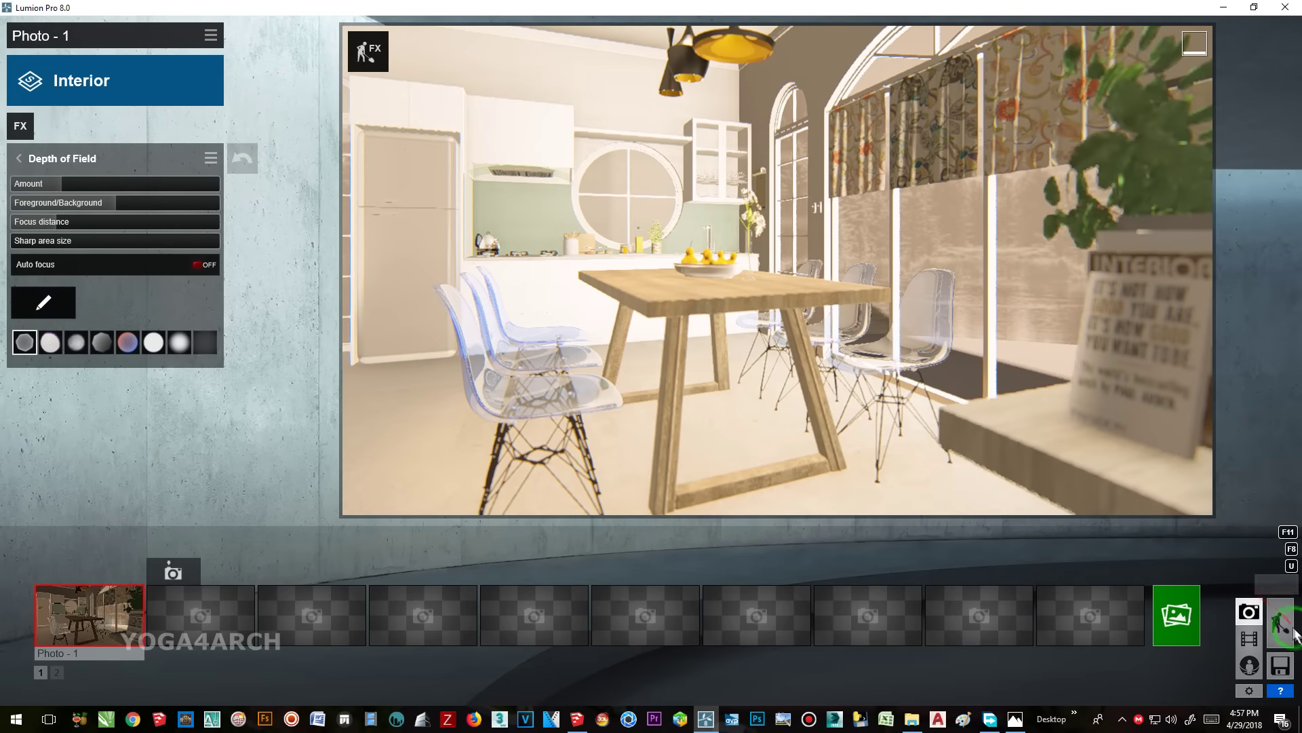
left_click(1295, 637)
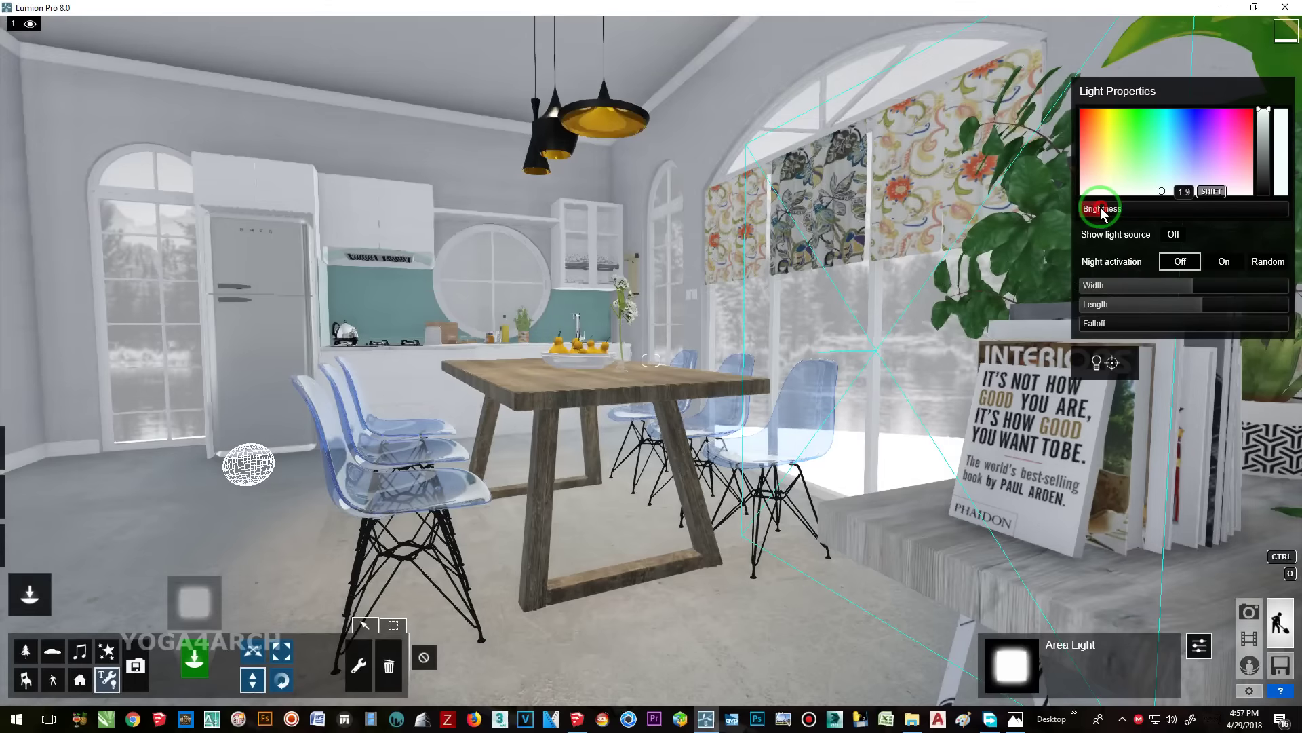
left_click(1129, 315)
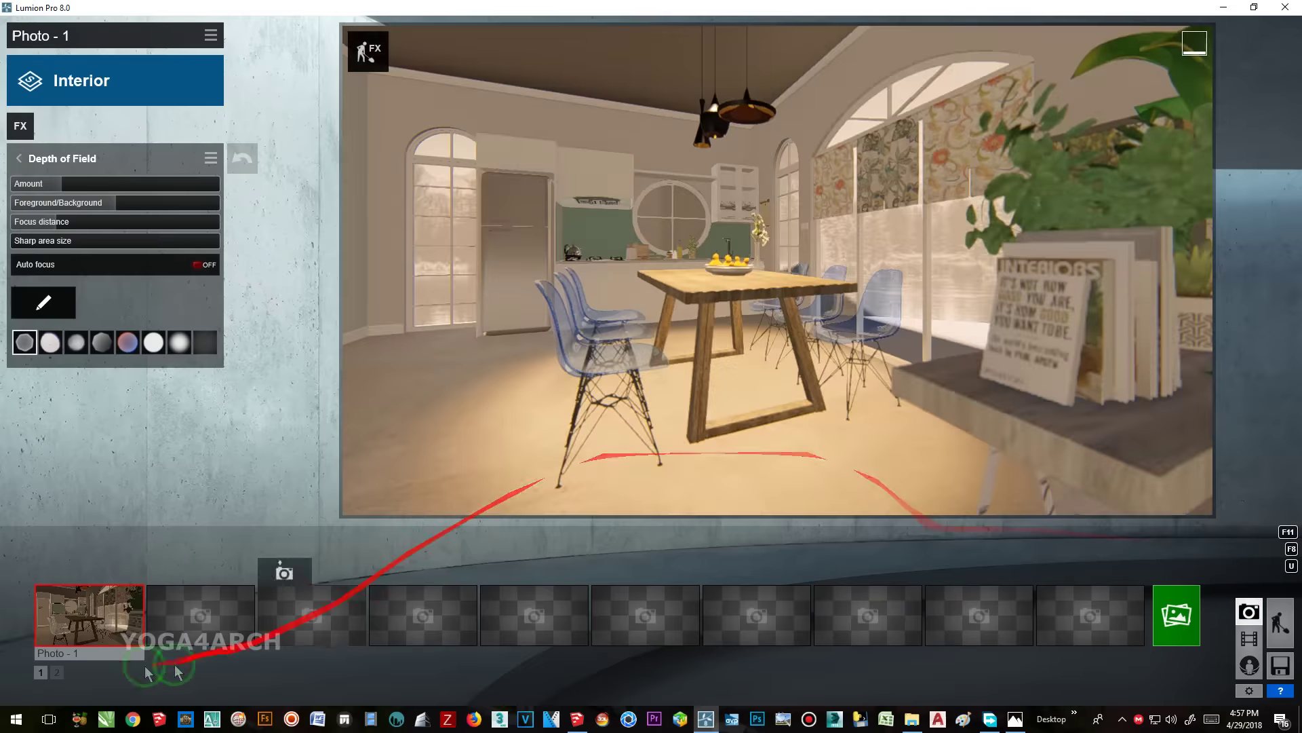
left_click(119, 628)
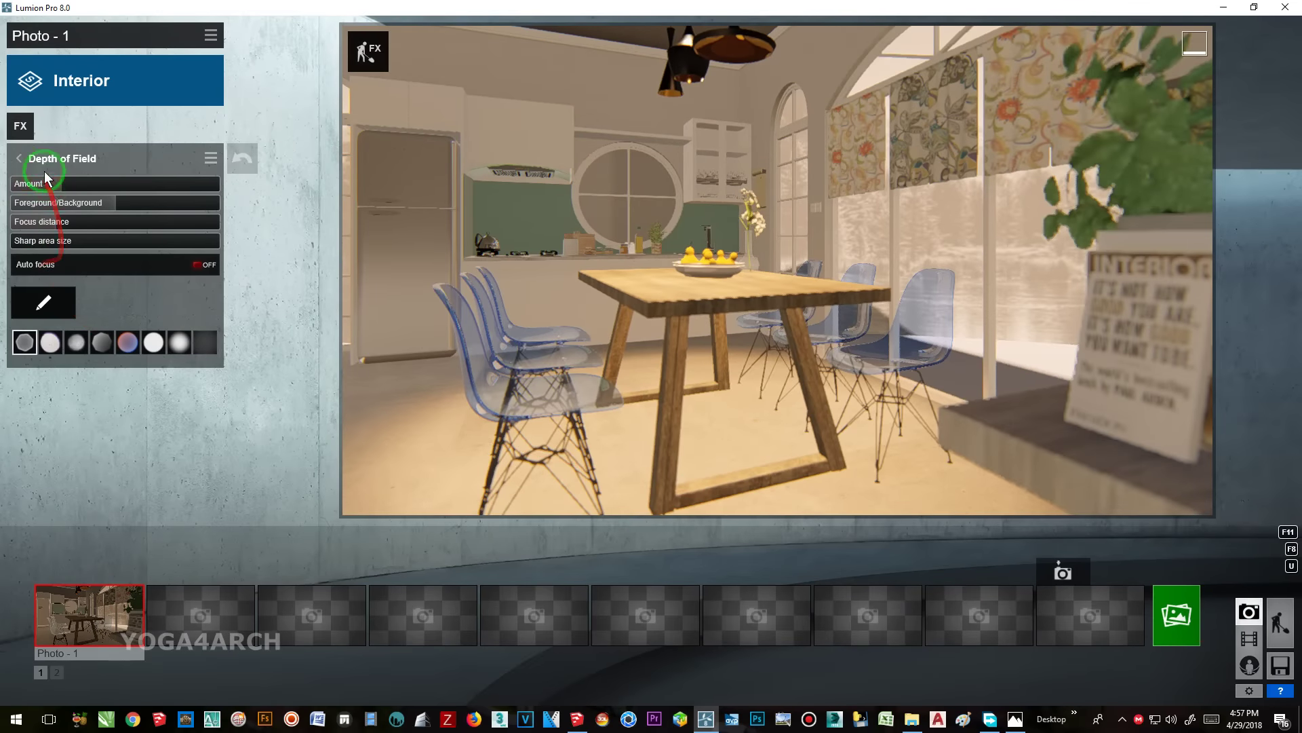
- Render Photo - 1 at 1920x1080 as a JPG, overwriting the existing file
left_click(1176, 614)
left_click(698, 522)
key("Return")
left_click(673, 408)
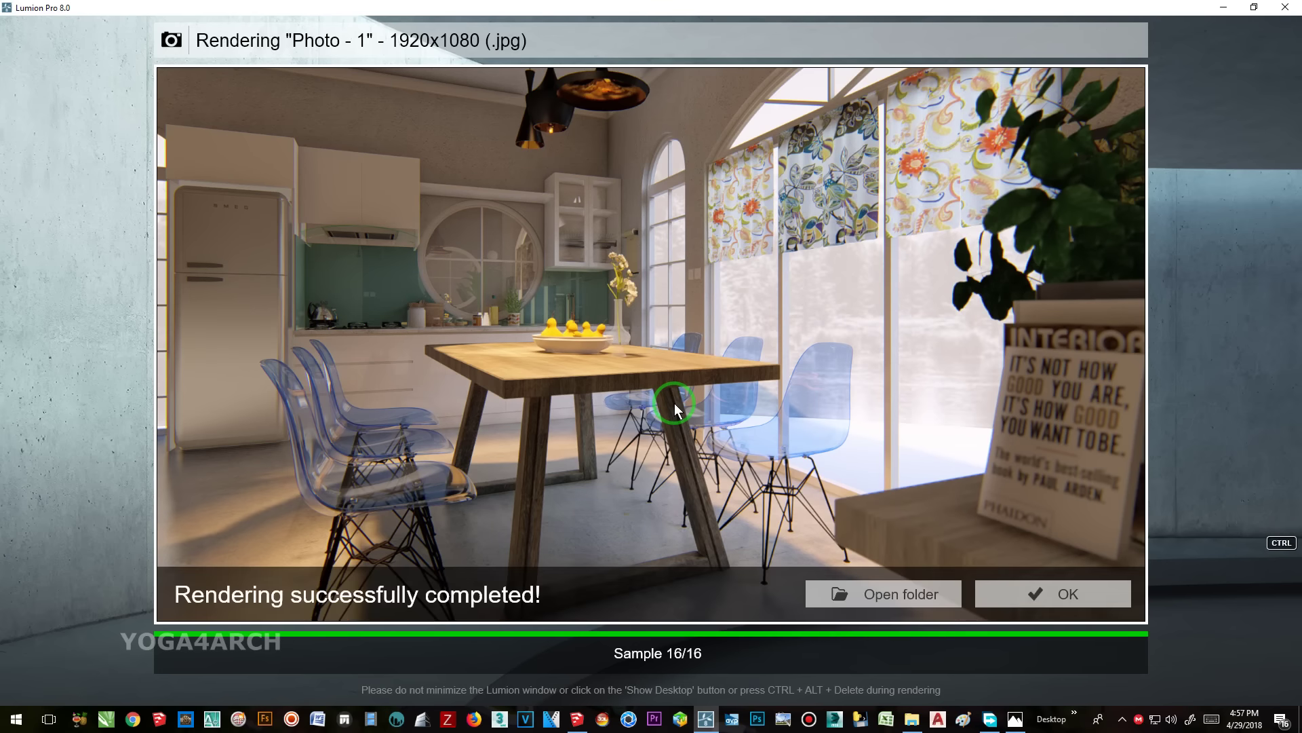
left_click(1065, 594)
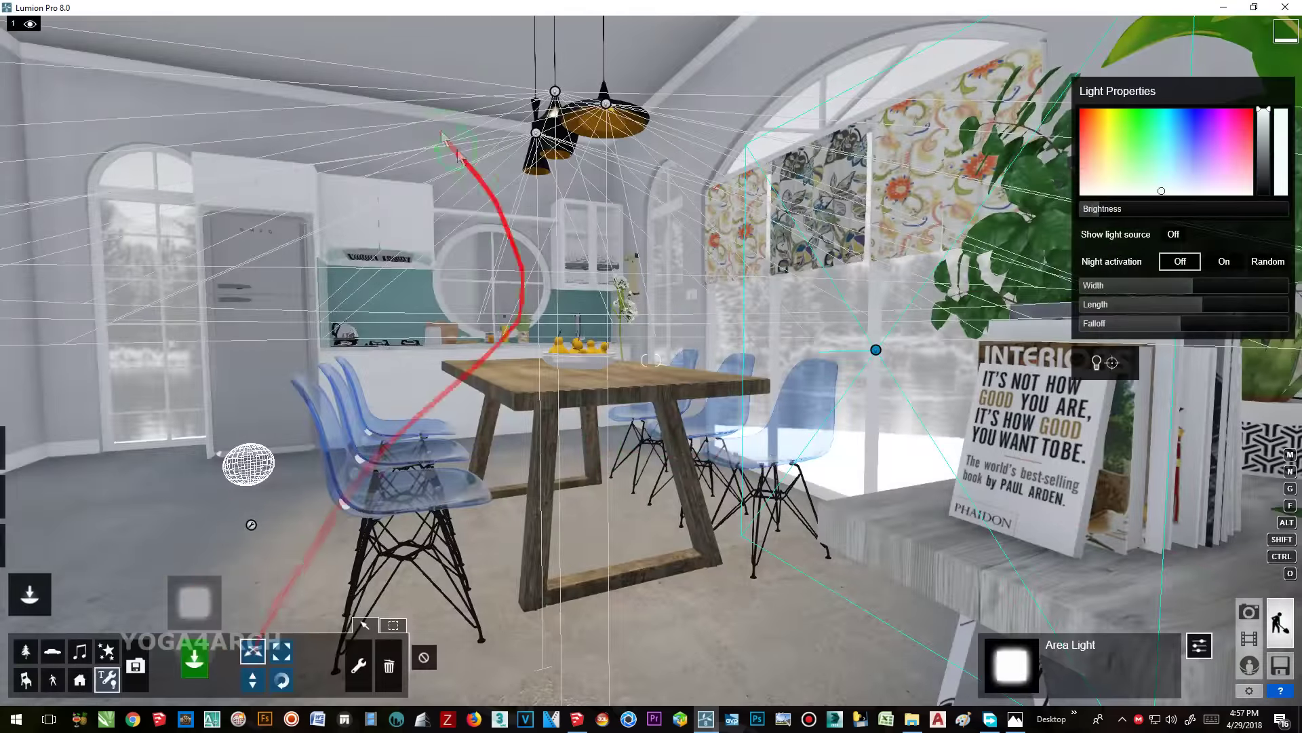
- Lower the pendant Lamp22 spotlights' brightness to 9.3 and inspect the glass chairs' material
left_click(536, 132)
left_click_drag(1119, 216, 1118, 182)
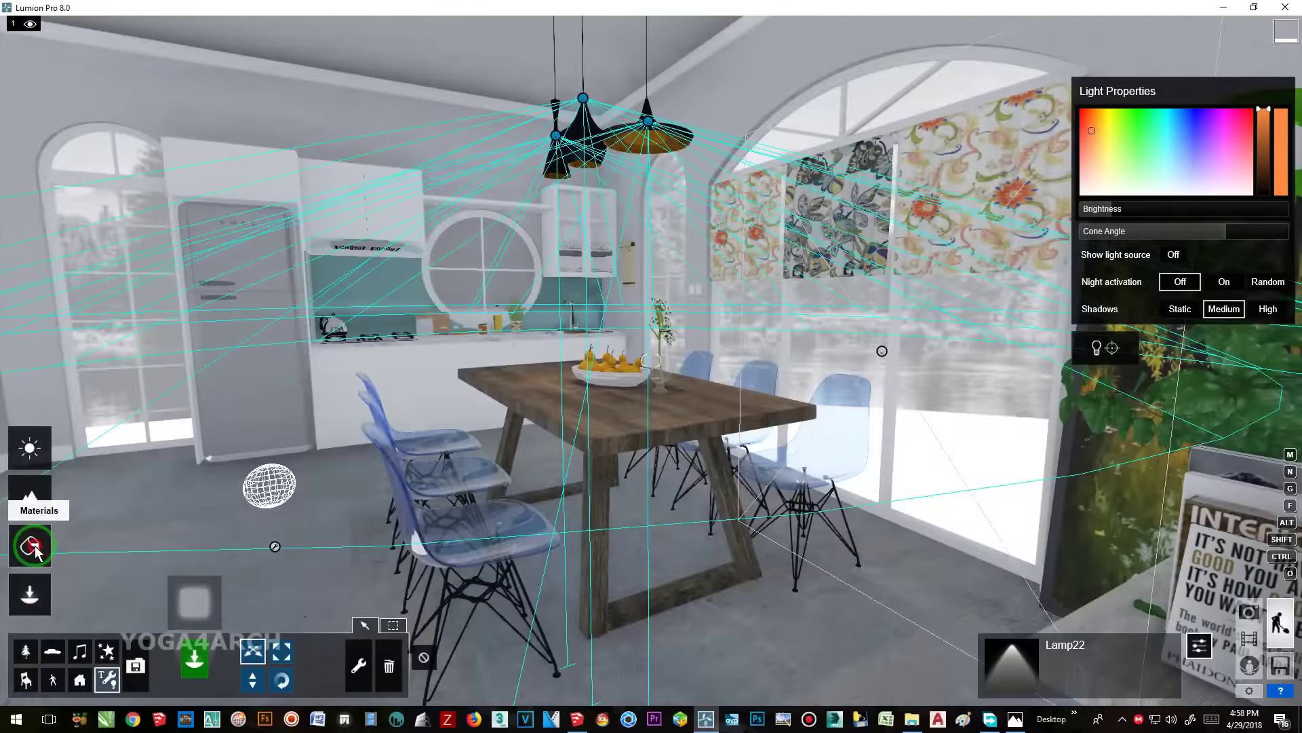
left_click(32, 547)
left_click(256, 573)
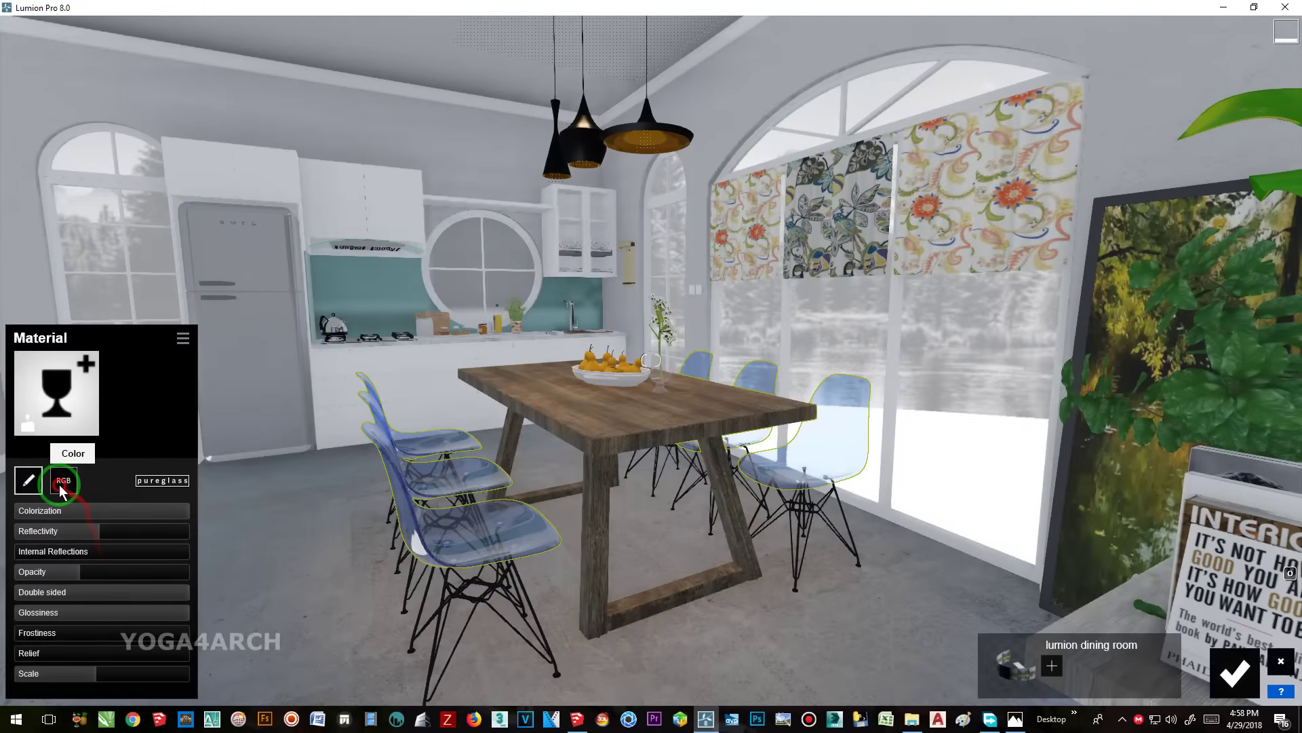
left_click(63, 480)
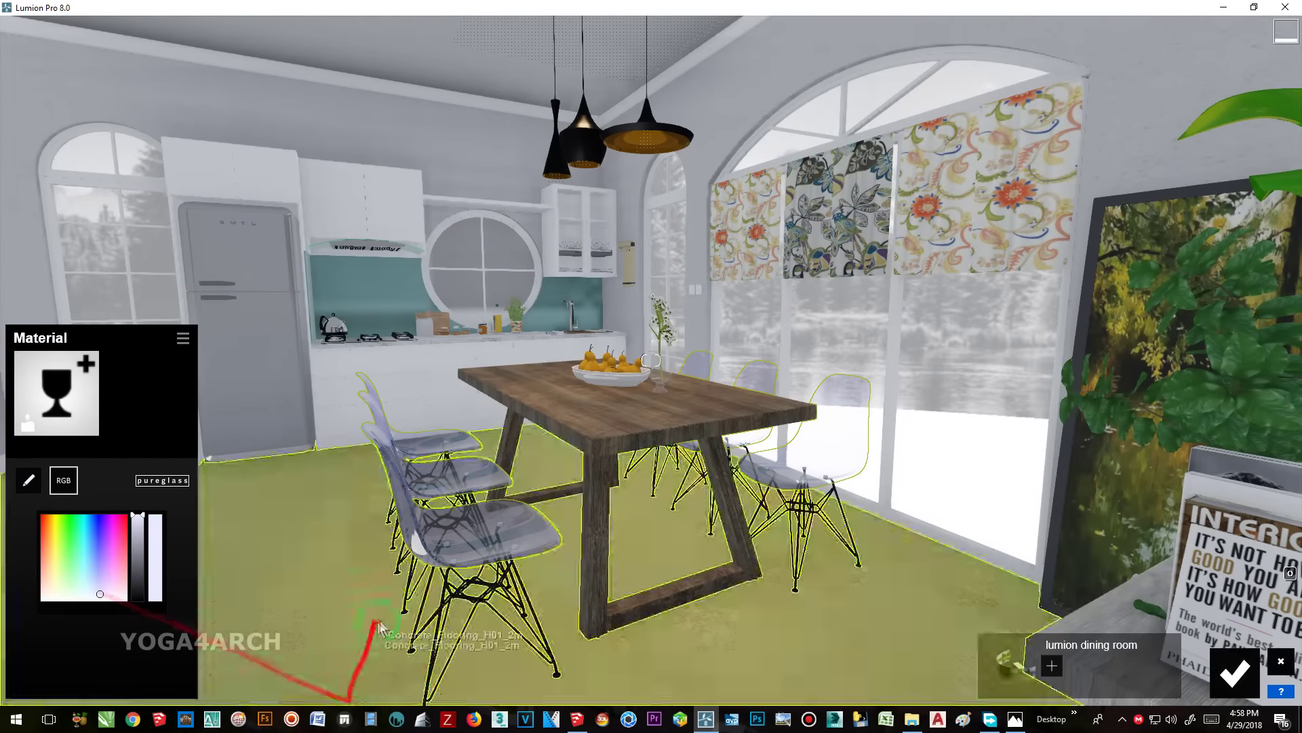
- Give the chair legs a dark indoor metal and raise the wooden table's value to 1.6
left_click(441, 611)
left_click(120, 251)
left_click(182, 300)
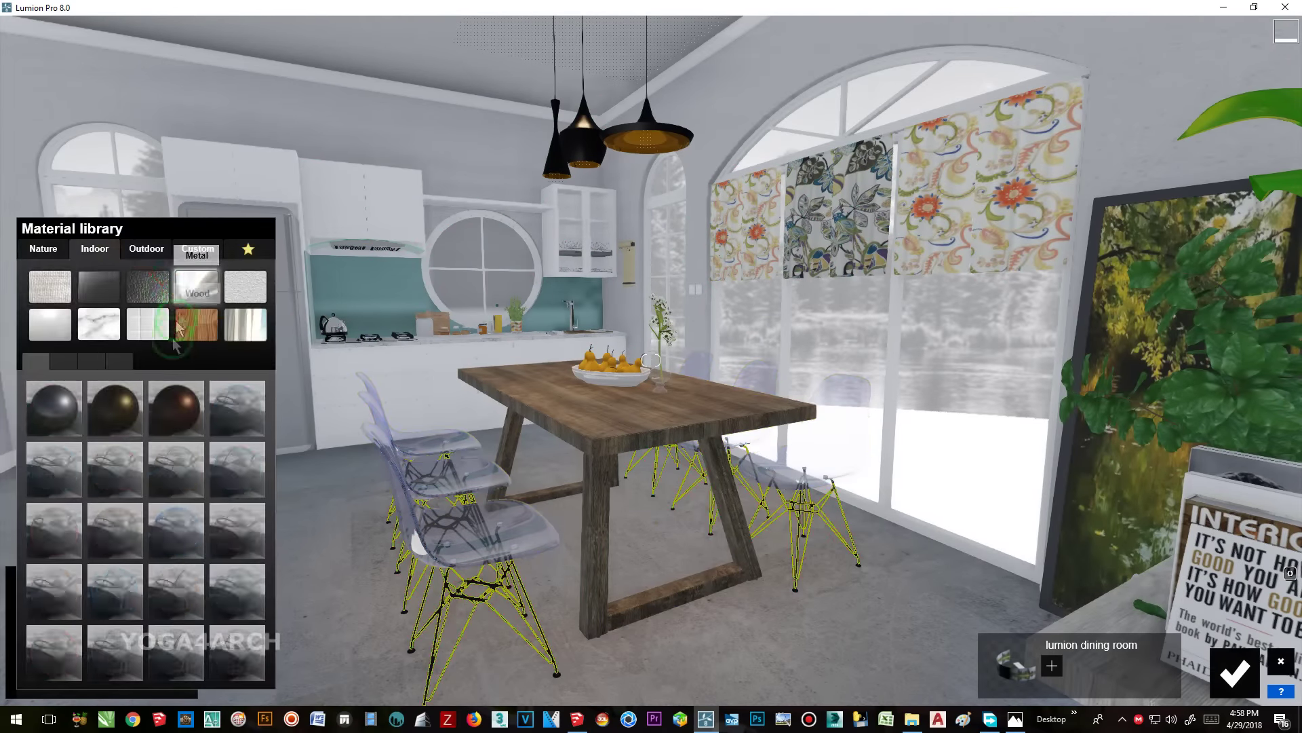
left_click(115, 410)
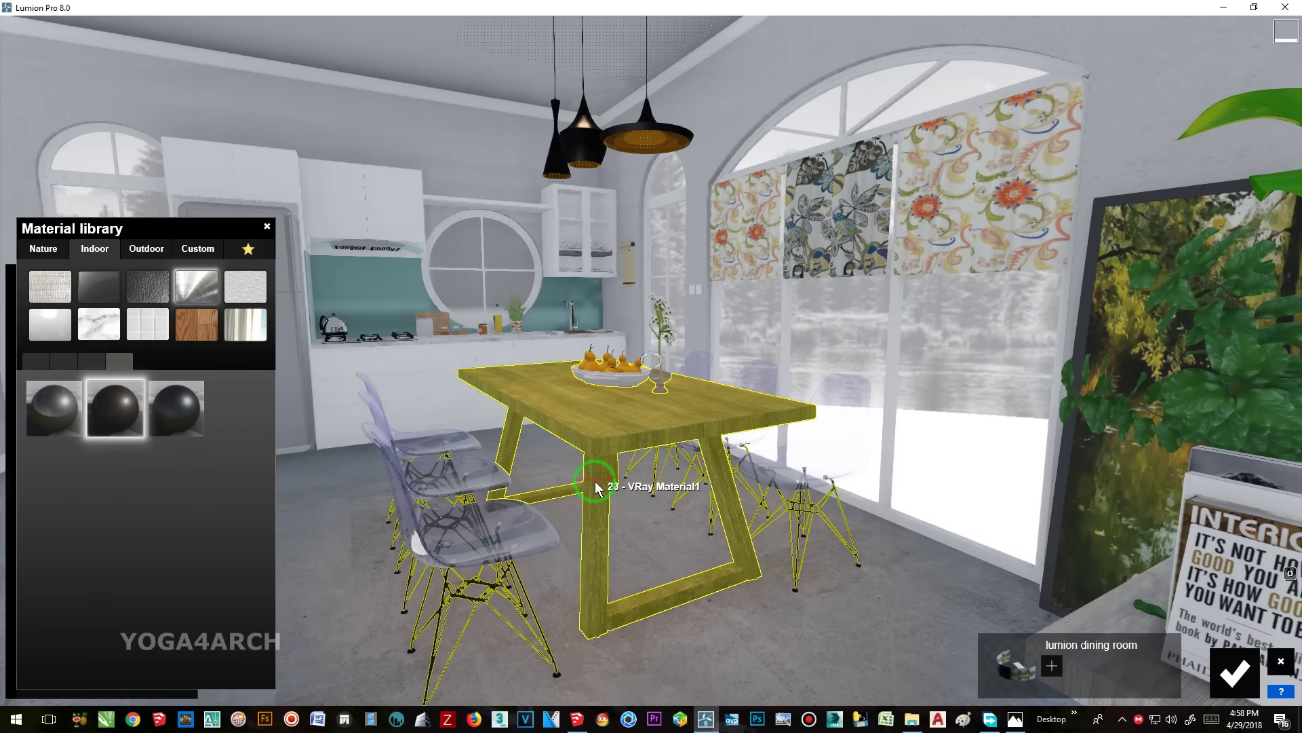
left_click(103, 475, "shift")
left_click_drag(193, 474, 154, 475)
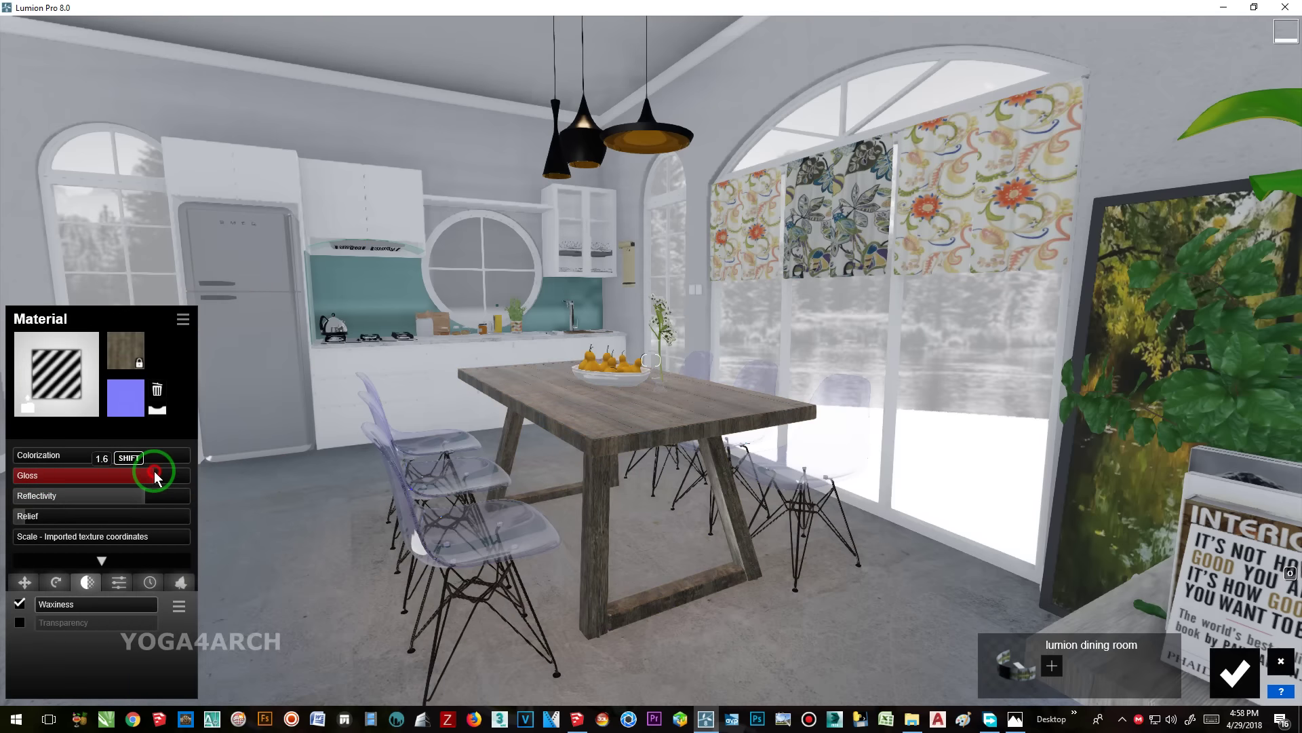
- Apply an indoor metal material to the fridge and adjust its colour
right_click_drag(149, 476, 245, 312)
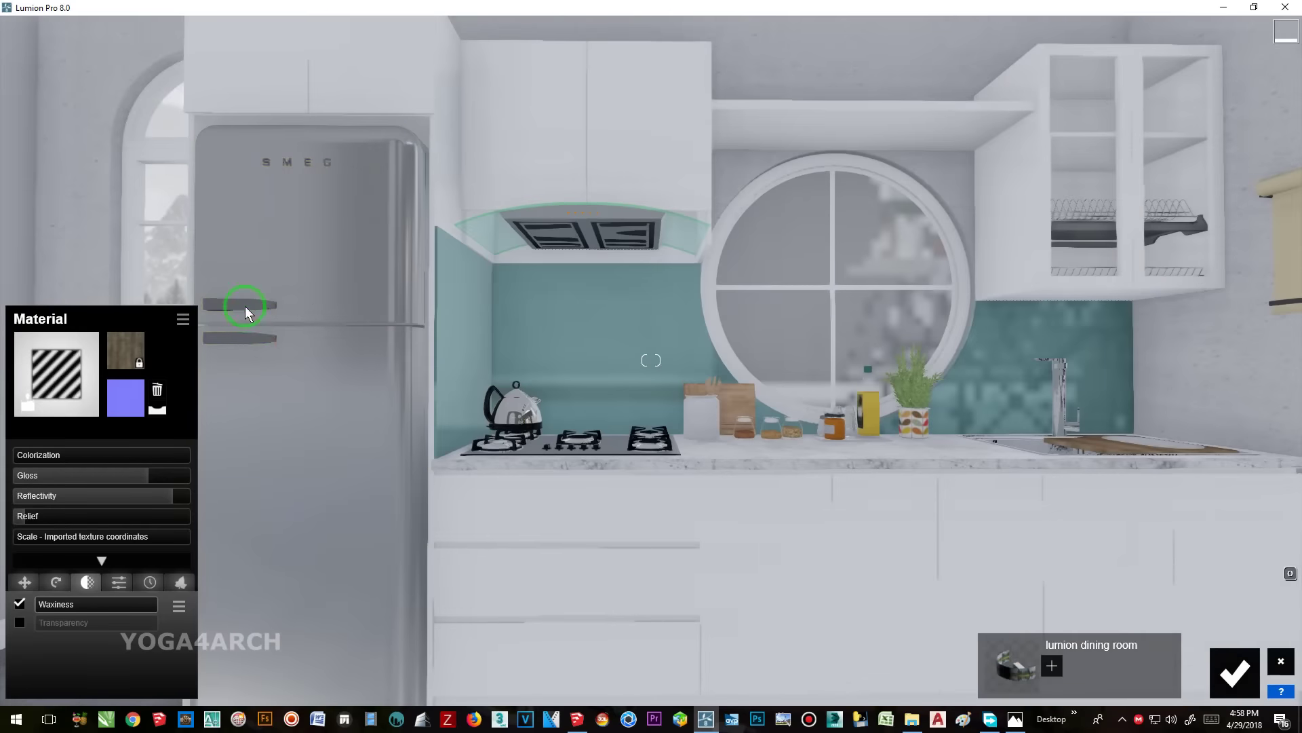
left_click(246, 312)
left_click(244, 355)
left_click(88, 247)
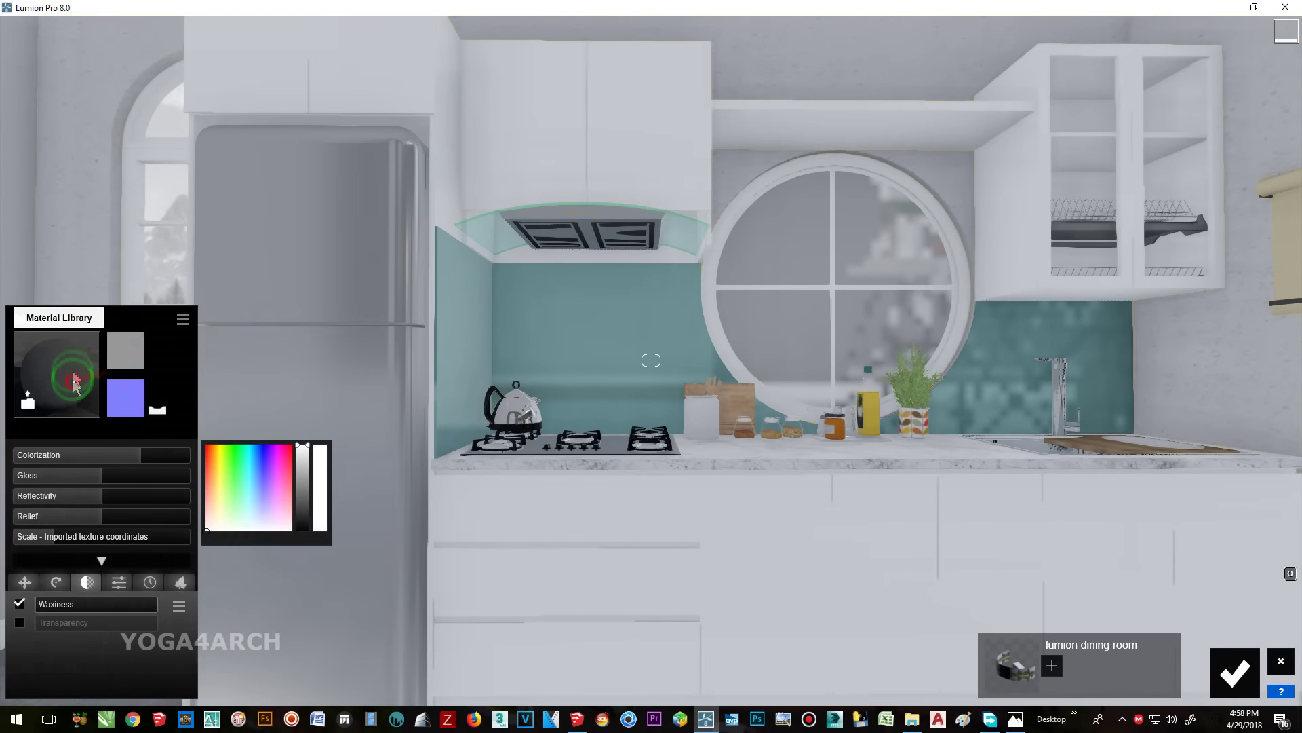
left_click(143, 251)
left_click(61, 397)
left_click(116, 455)
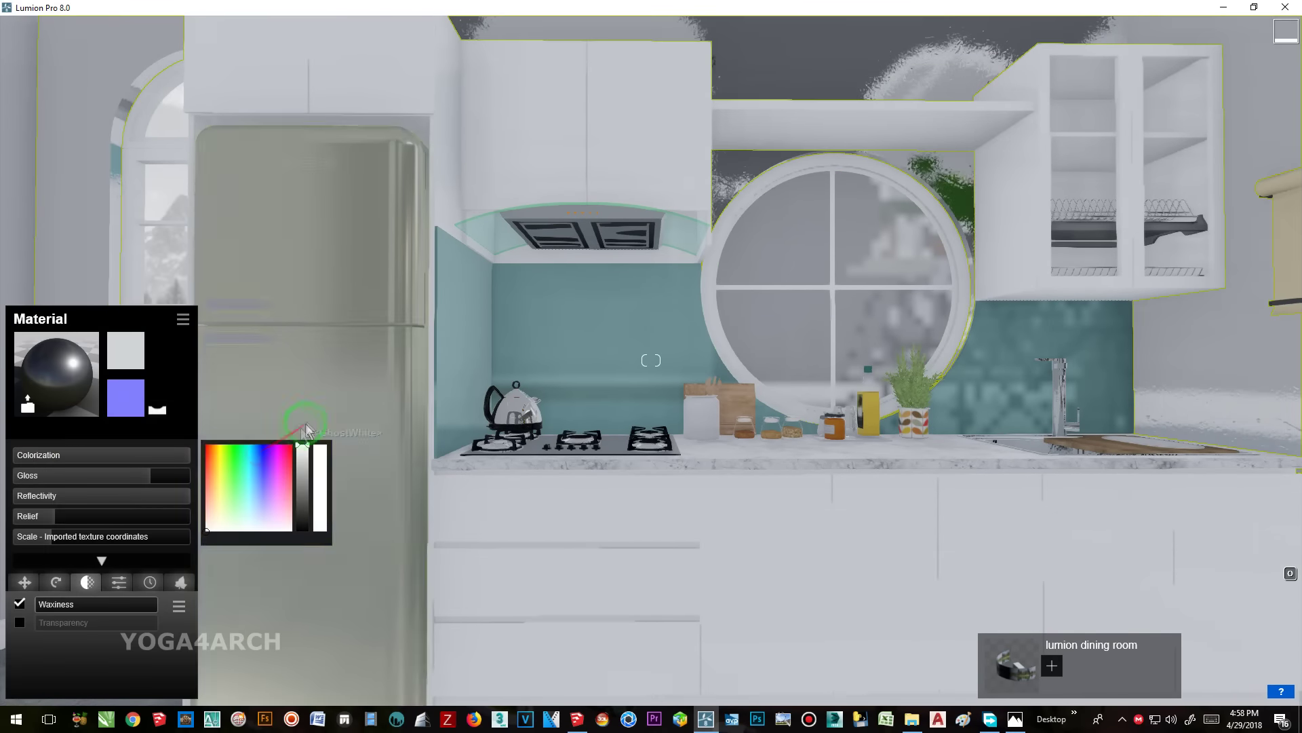
right_click_drag(292, 413, 308, 387)
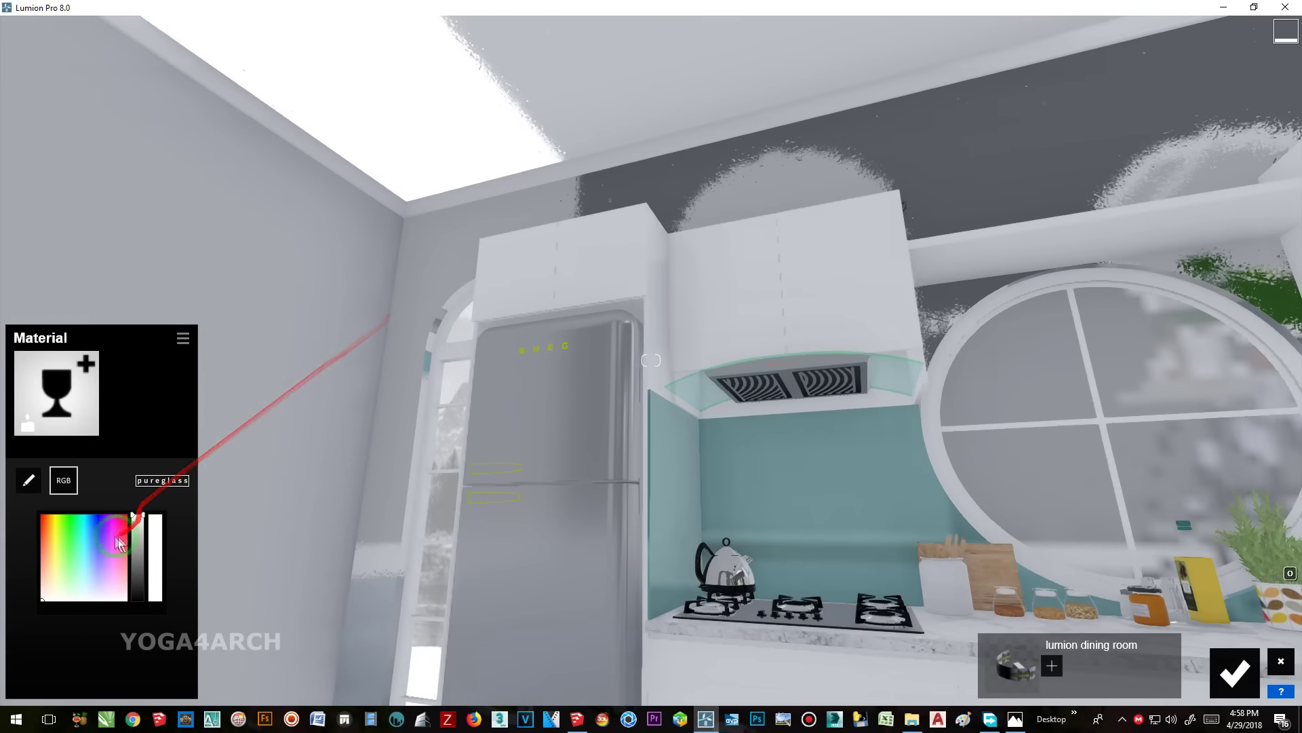
left_click(30, 485)
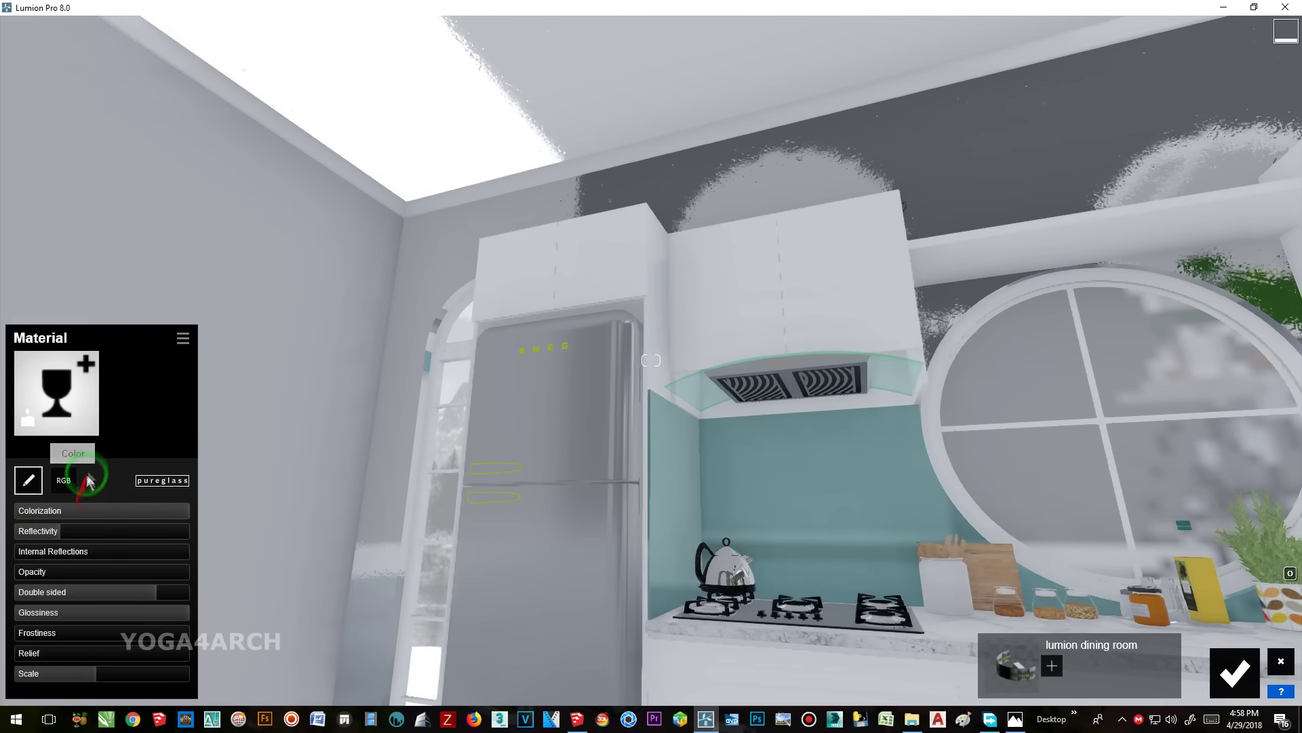
- Apply the indoor Plaster 002 material to the kitchen ceiling
right_click_drag(88, 480, 373, 378)
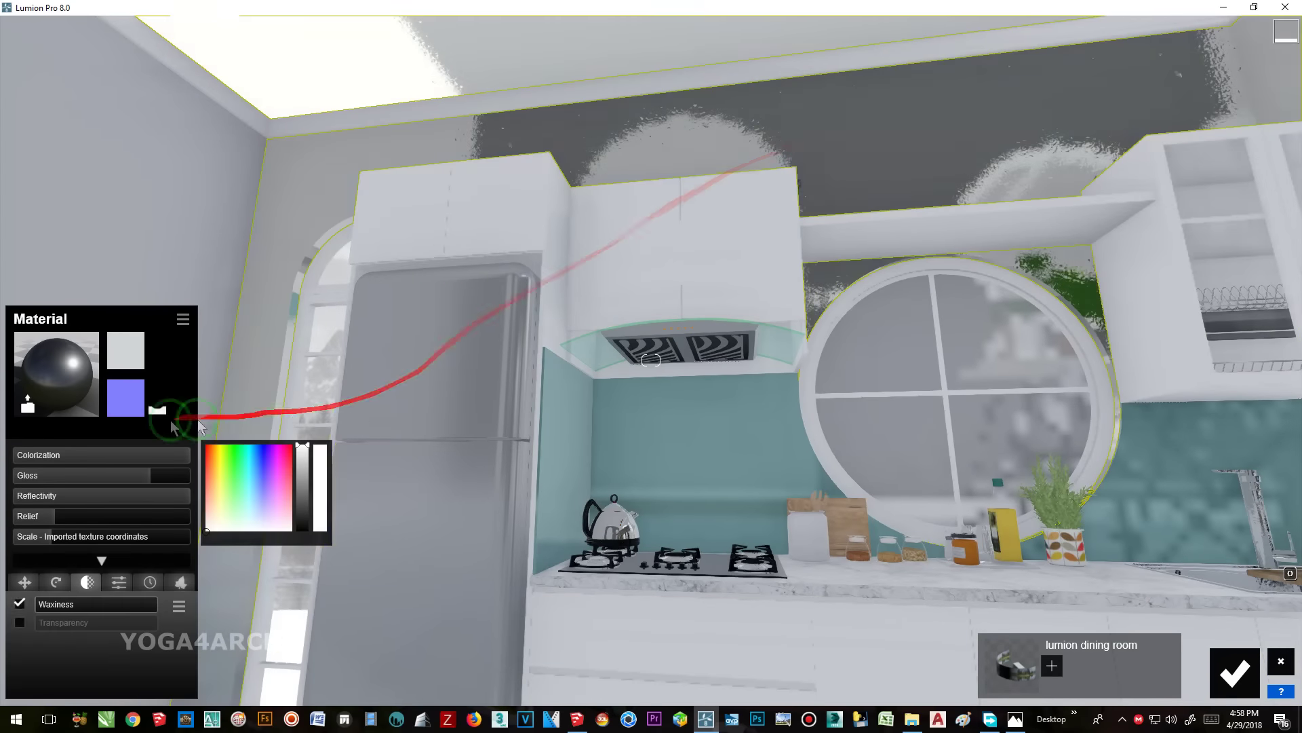
left_click(71, 383)
left_click(190, 251)
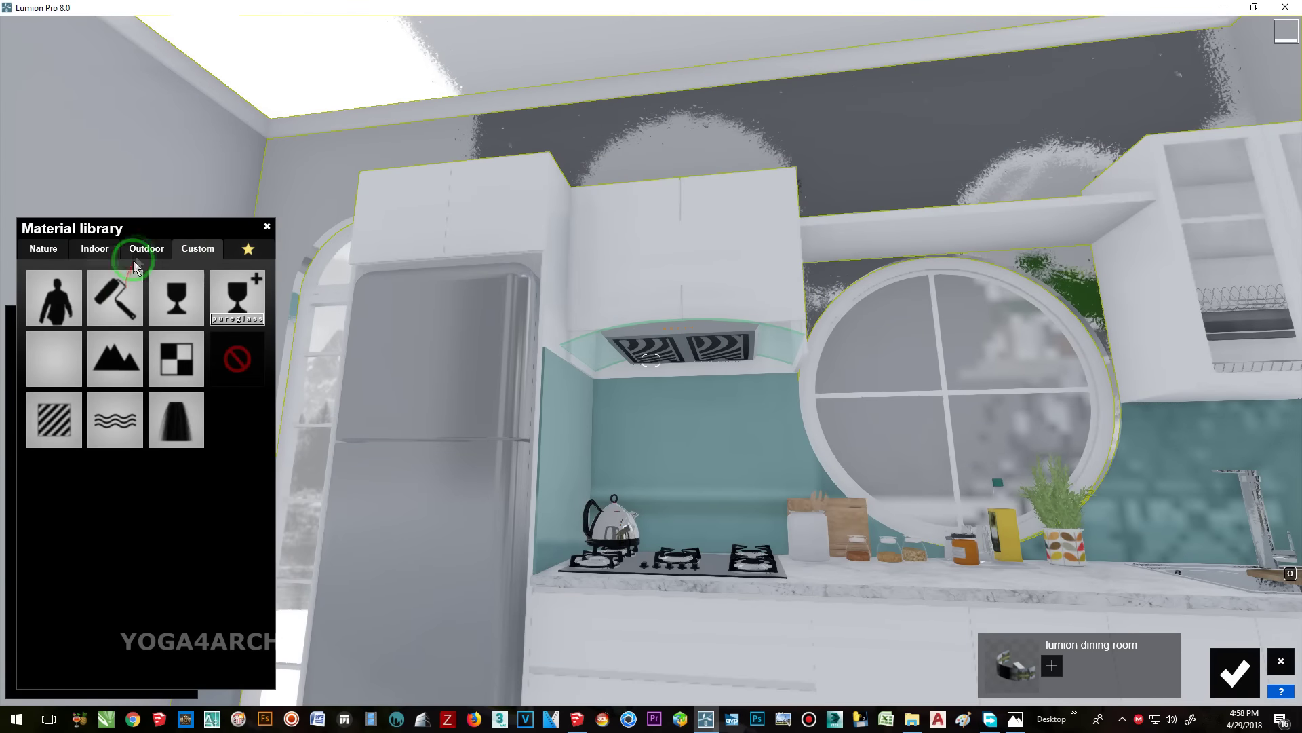
left_click(95, 248)
left_click(245, 286)
left_click(119, 551)
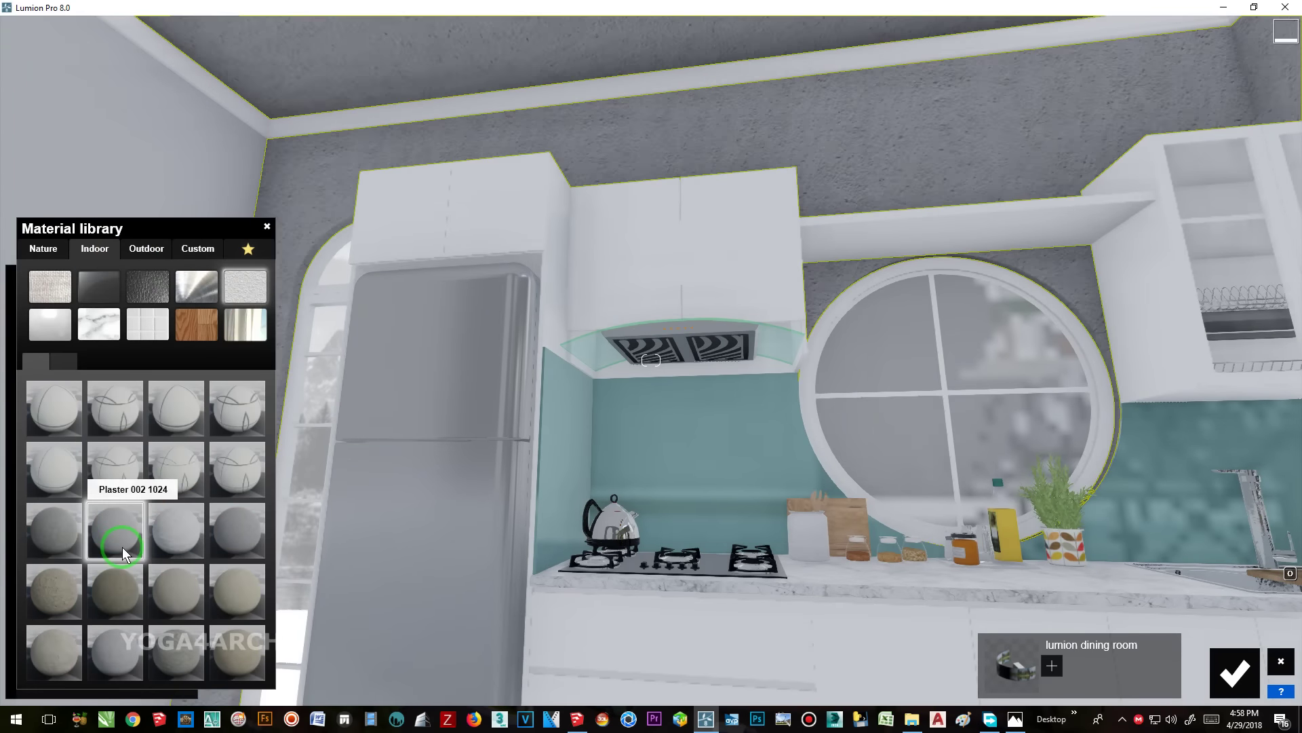
- Apply a light stucco plaster to the kitchen's right wall
right_click_drag(128, 543, 485, 486)
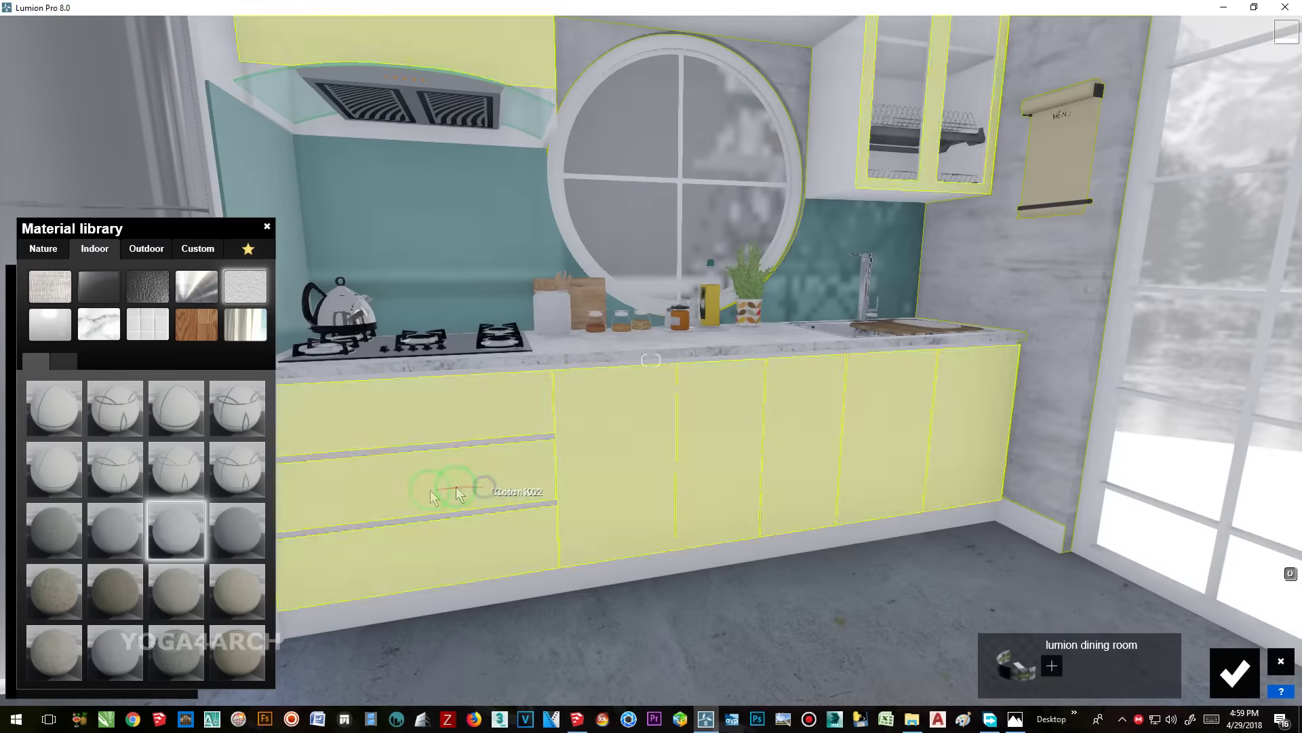
left_click(113, 660)
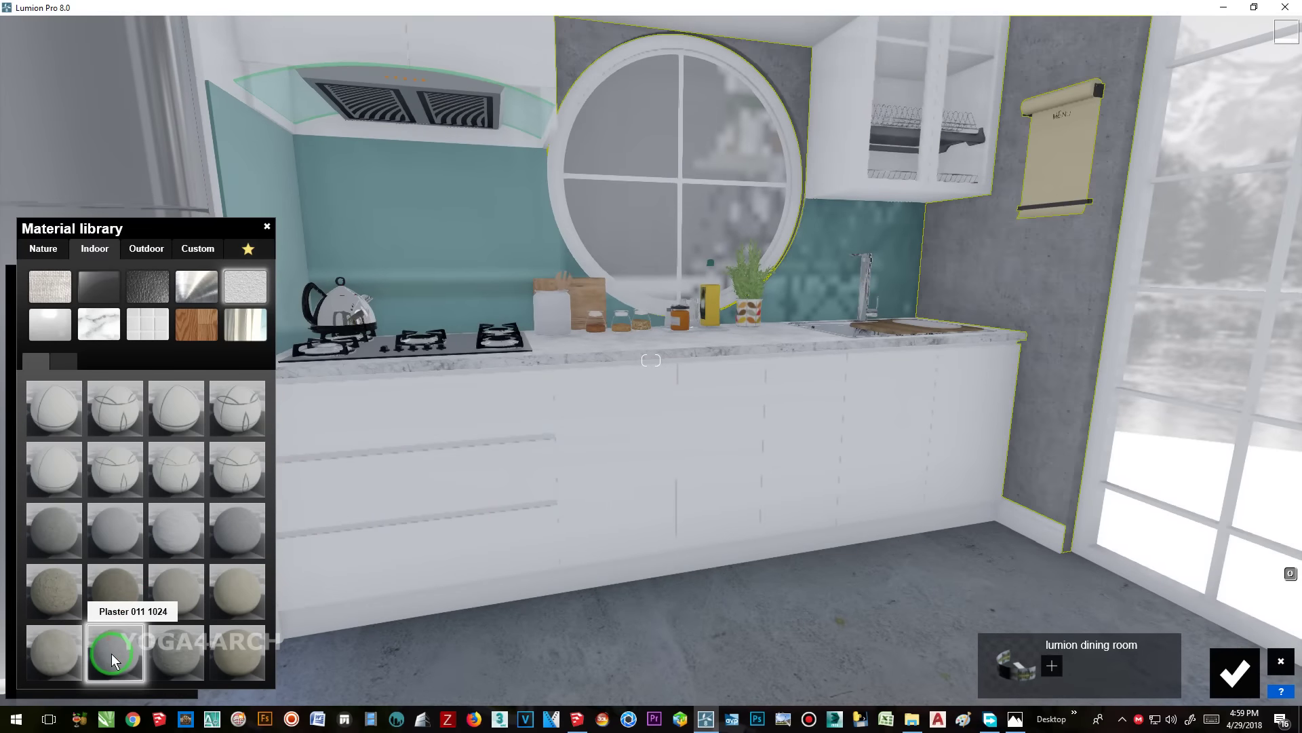
left_click(64, 359)
left_click(47, 600)
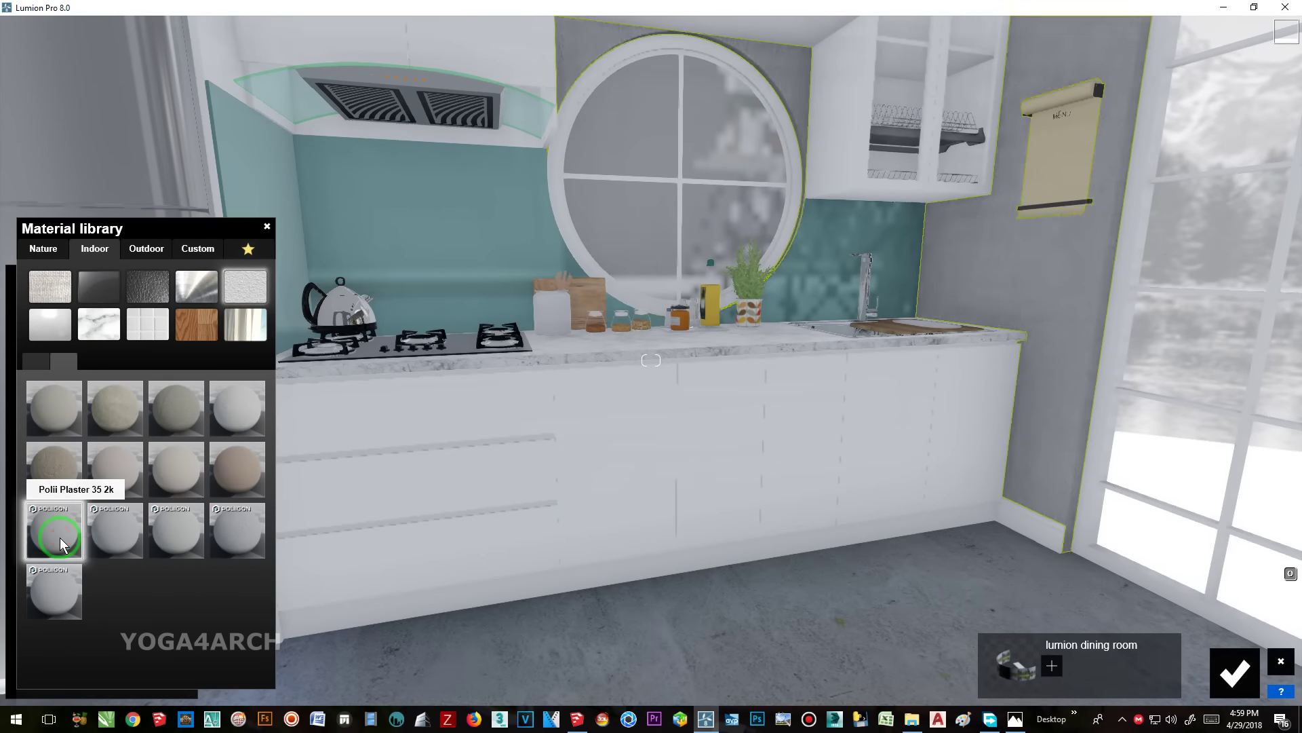
scroll(480, 442, "up", 5)
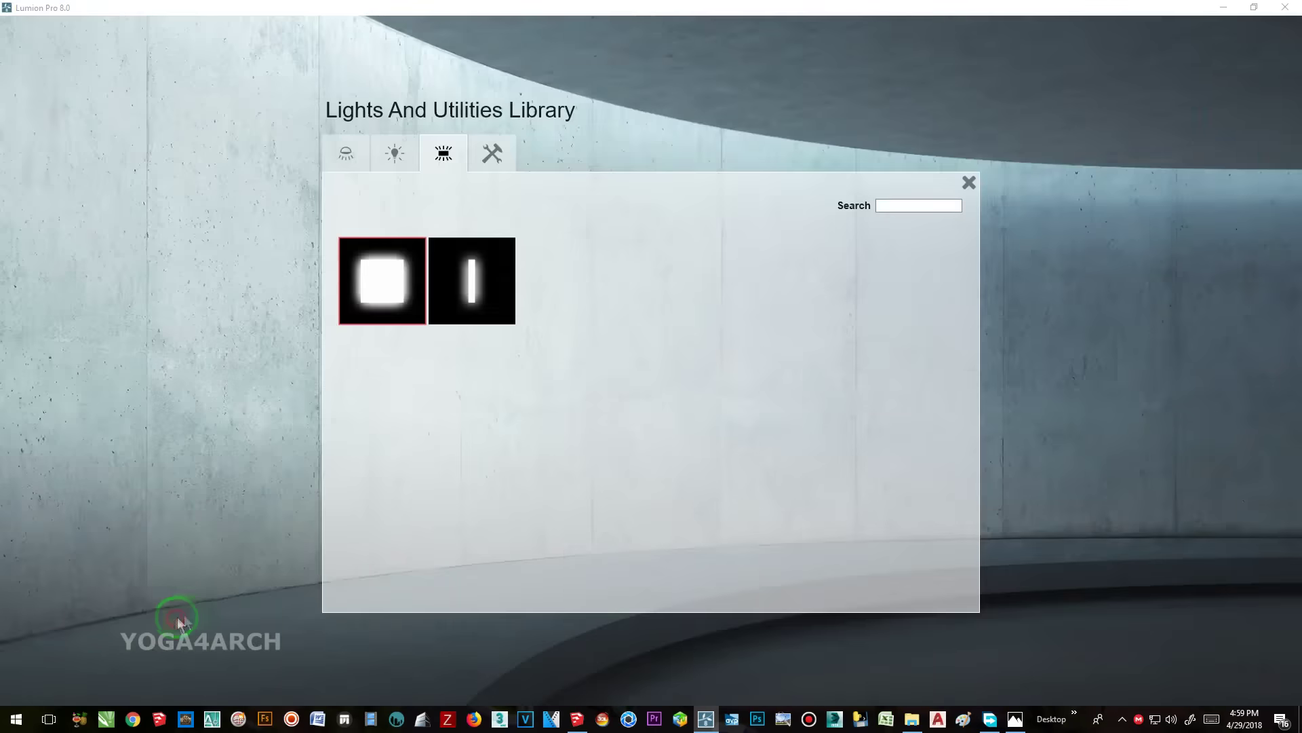
- Place a warm orange line light under the range hood with lower falloff and brightness
left_click(475, 281)
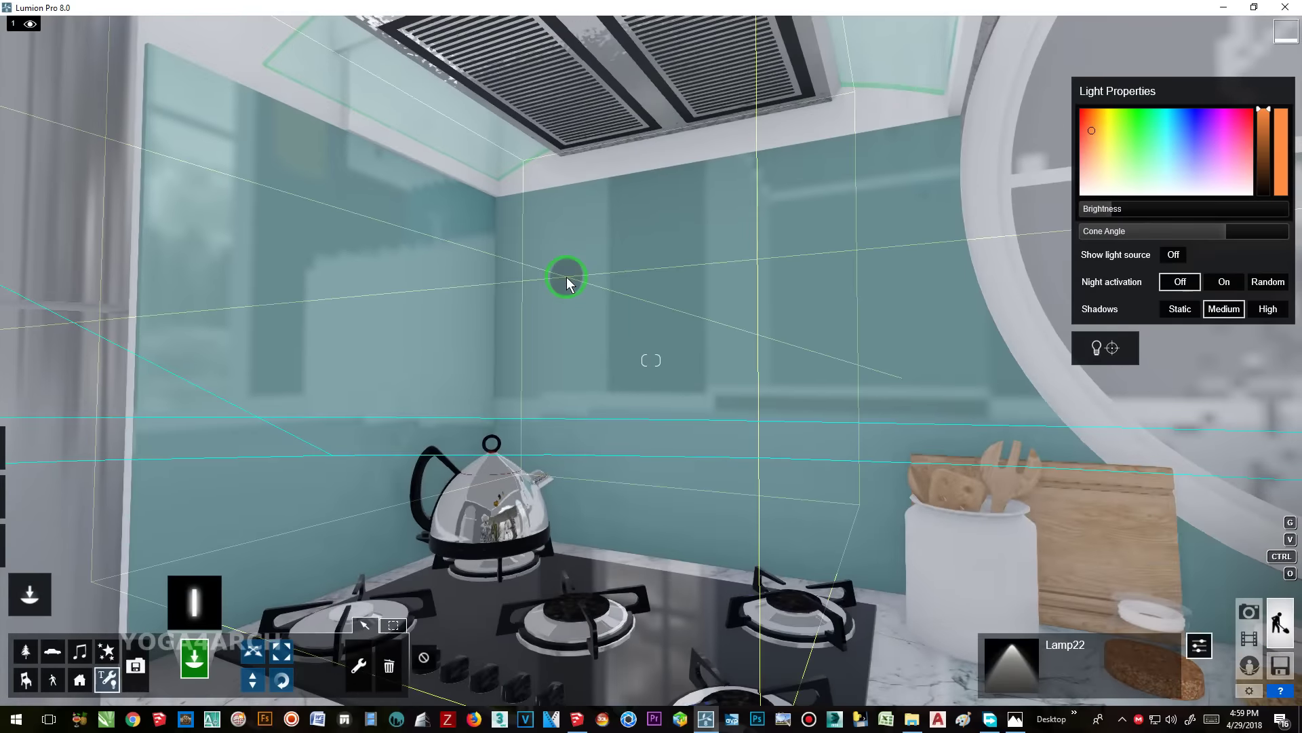
right_click_drag(567, 277, 552, 194)
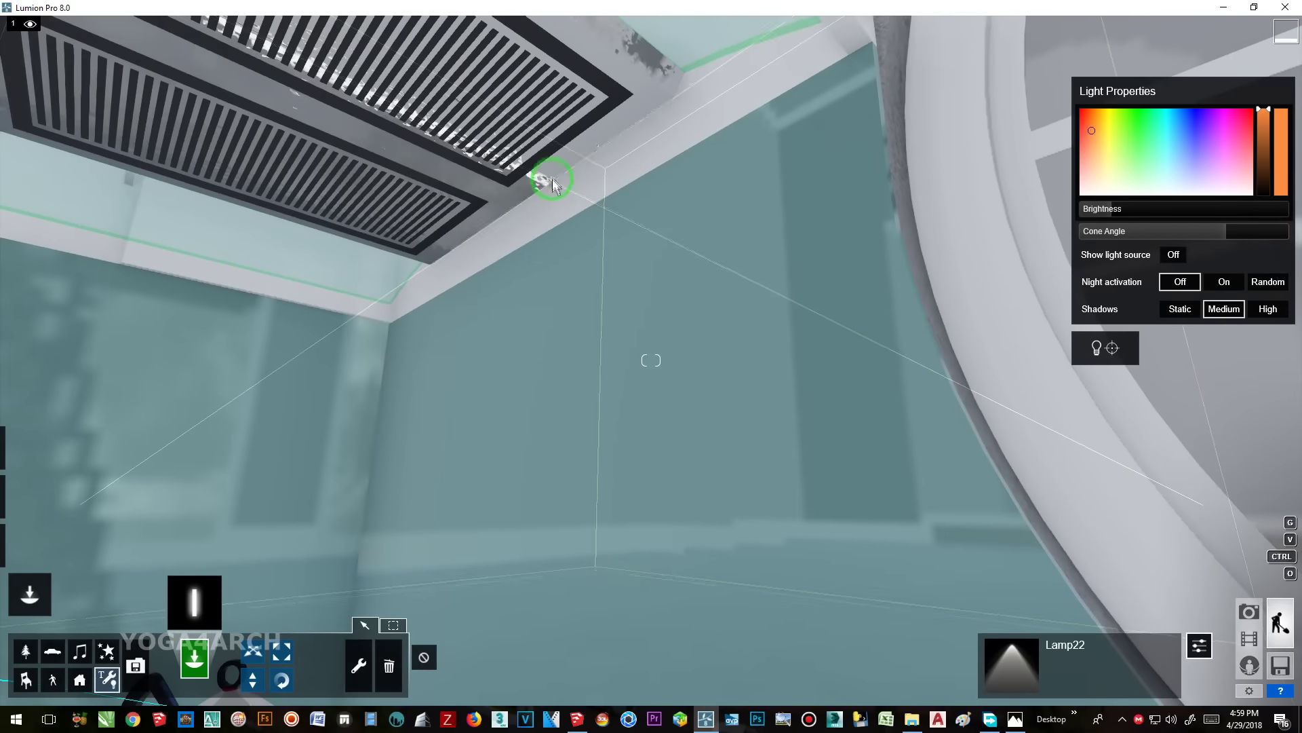
left_click(553, 179)
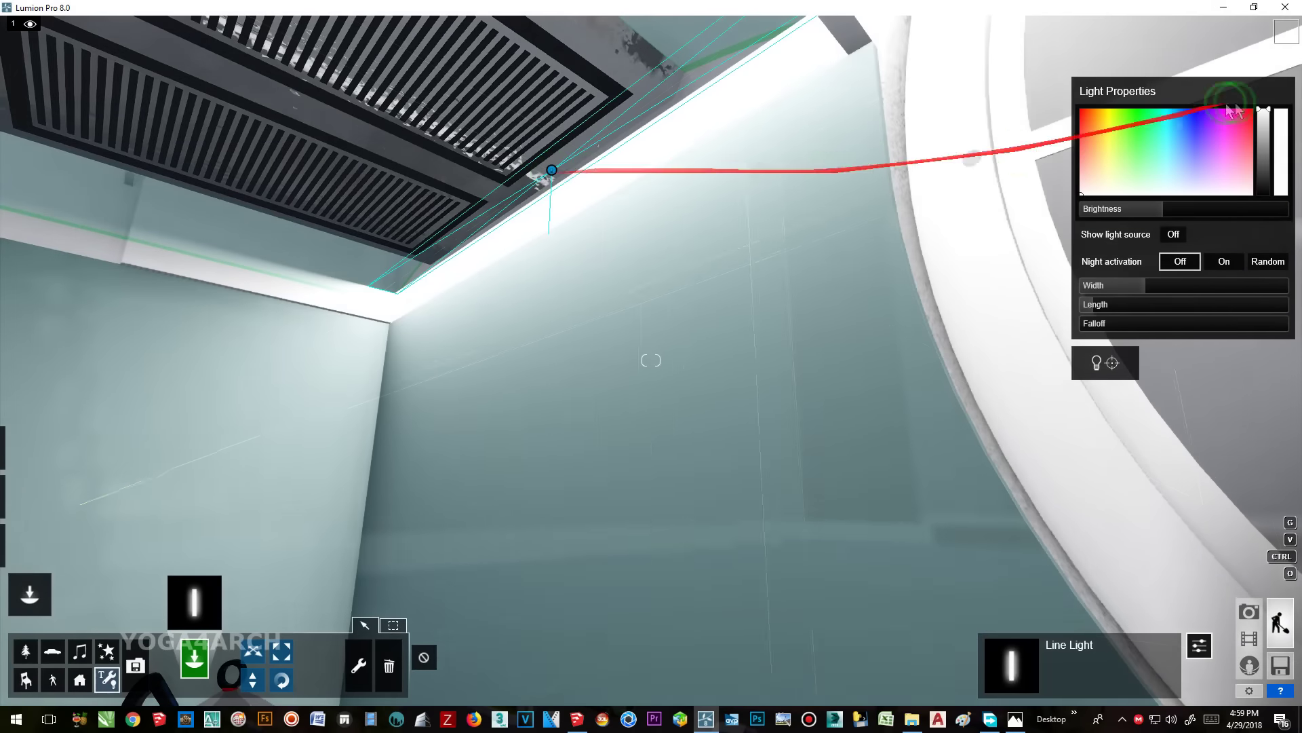
left_click(1093, 128)
left_click(1126, 288)
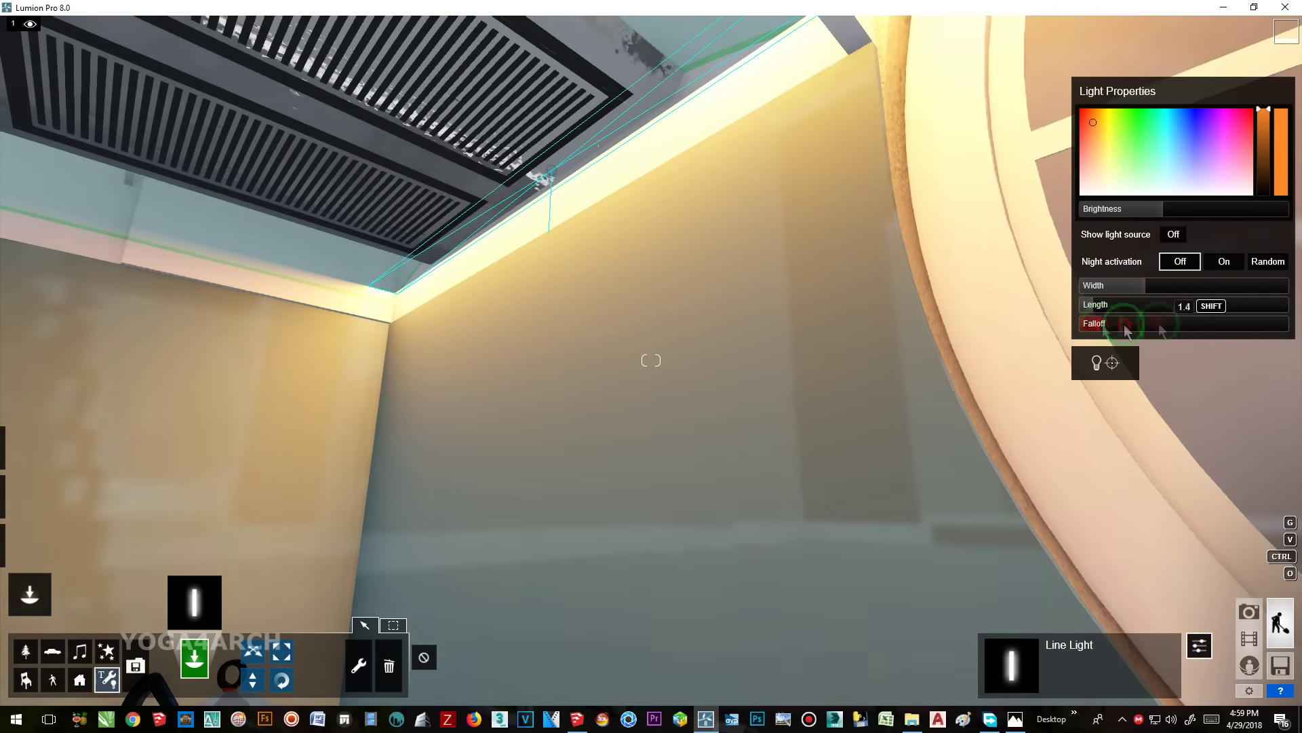
left_click_drag(1102, 330, 959, 256)
left_click_drag(1112, 208, 959, 218)
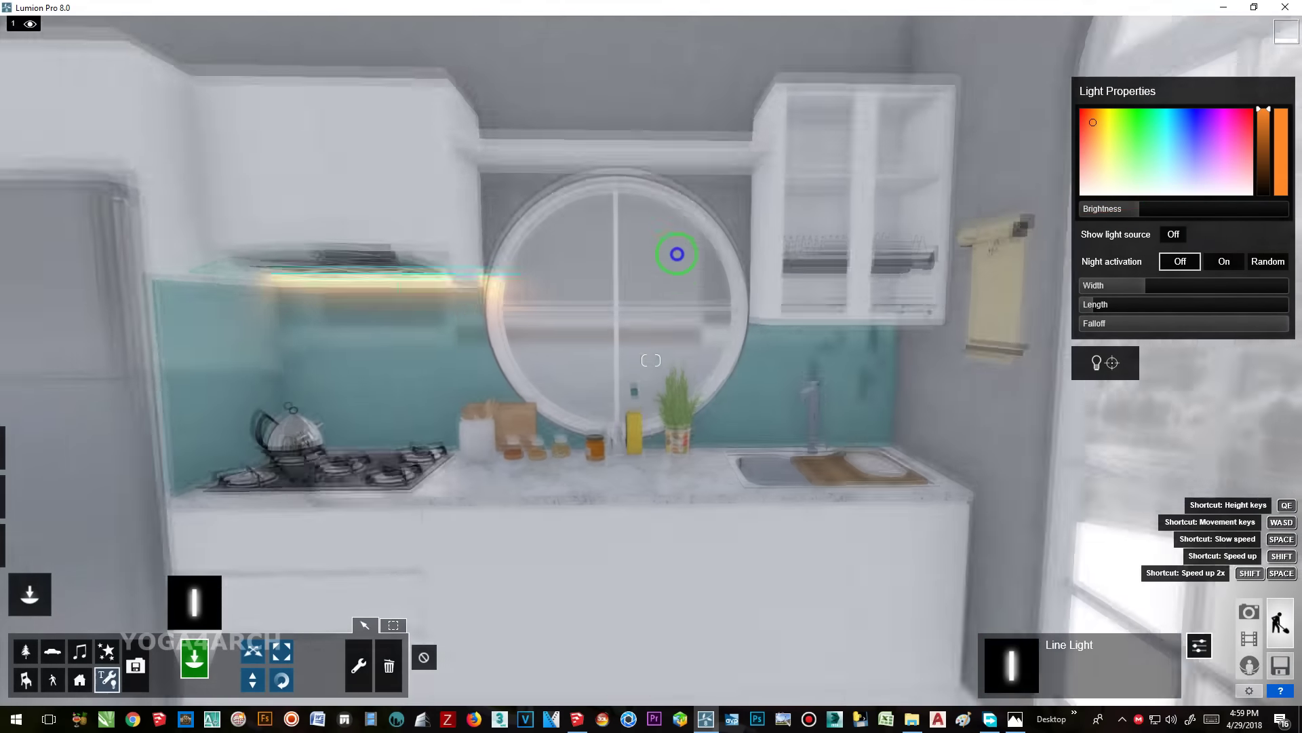
- Narrow the range-hood line light to 0.9 m width
key("w")
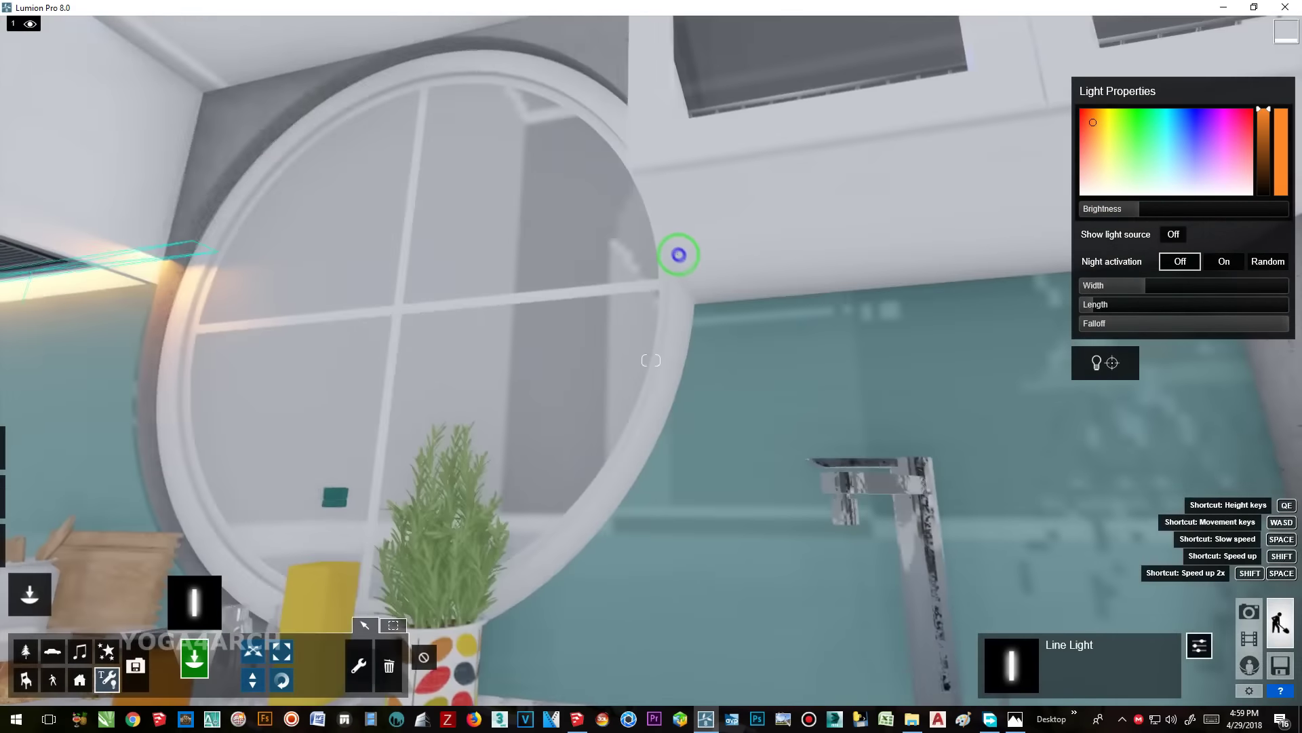
key("s")
left_click(1138, 287)
left_click_drag(1144, 287, 1143, 287, "shift")
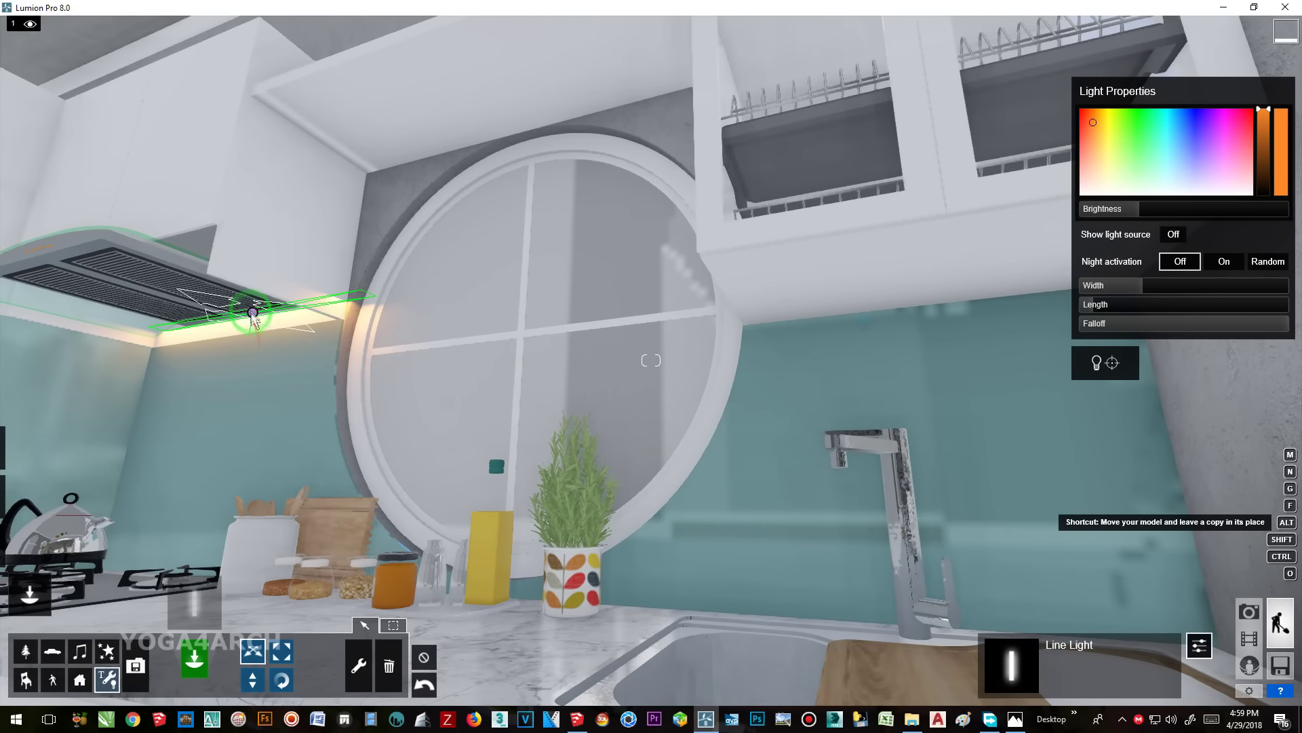
- Copy the line light under the cabinet above the sink and shorten it to 0.6 m
left_click_drag(252, 313, 1004, 293)
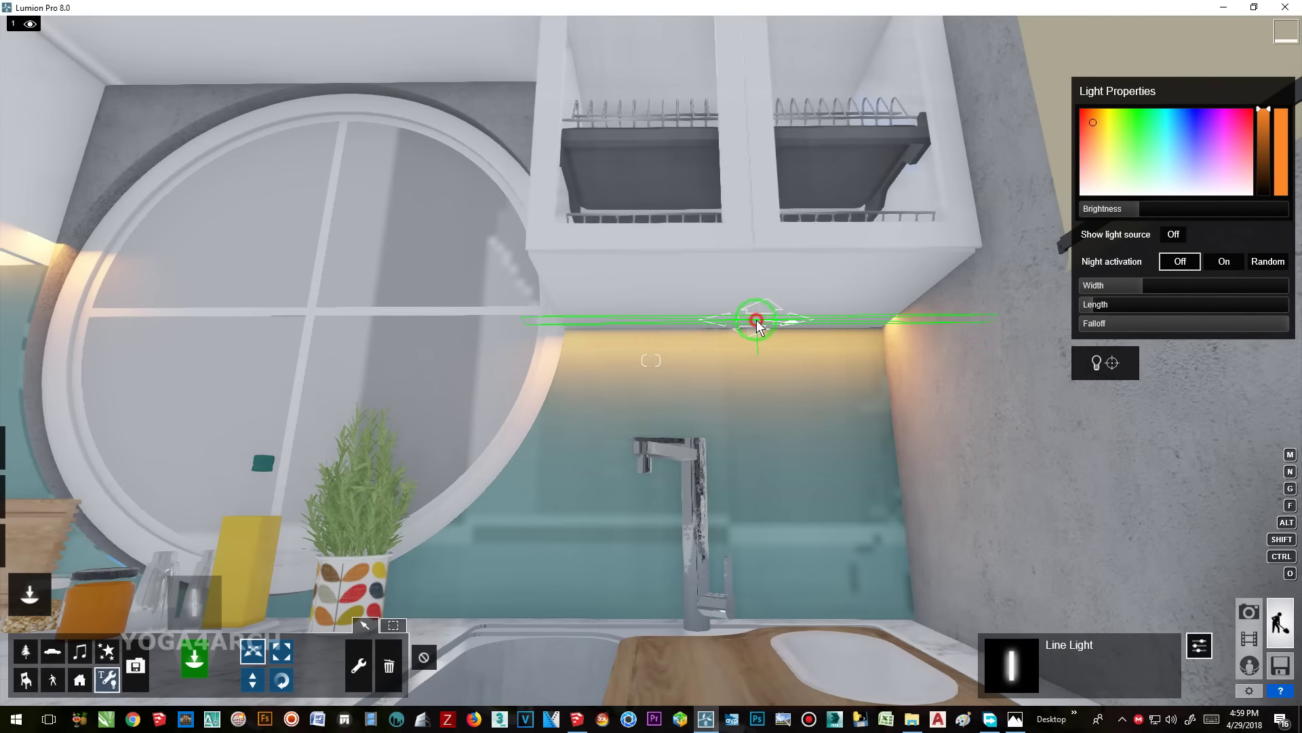
left_click_drag(1004, 293, 755, 319)
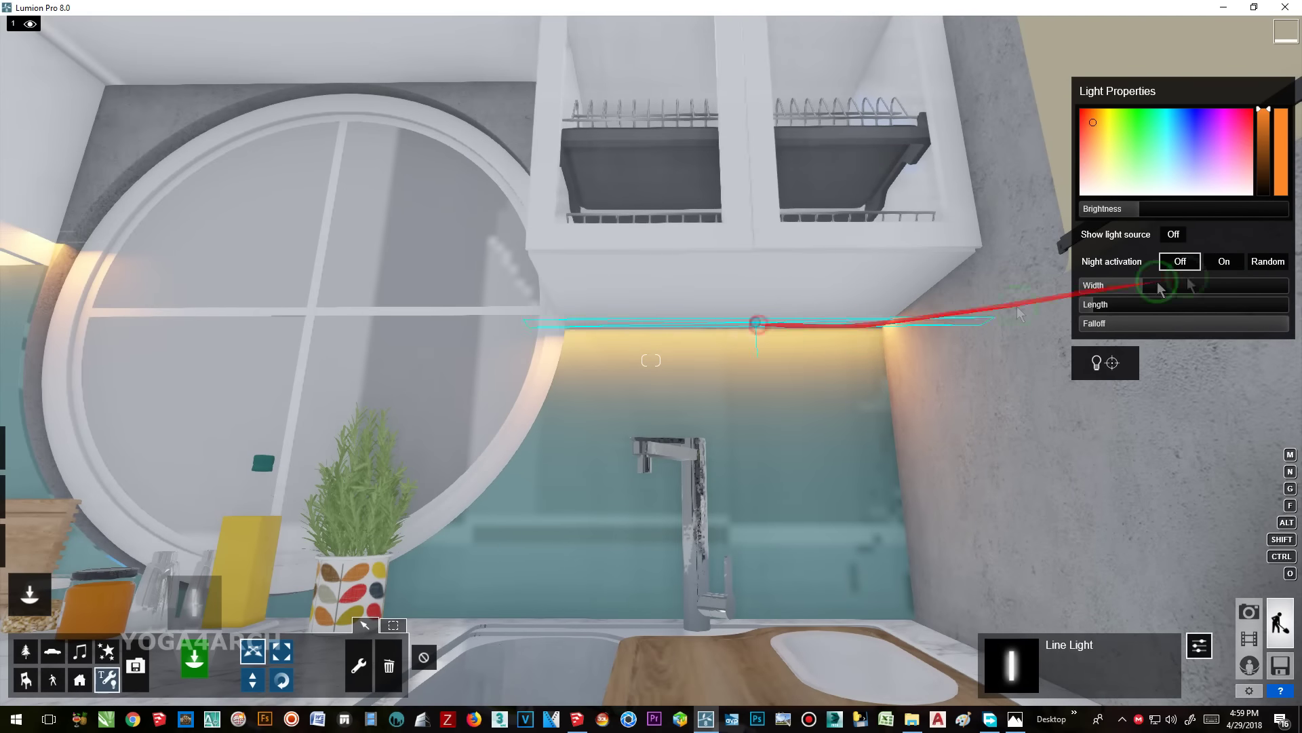
left_click_drag(1159, 286, 1134, 292, "shift")
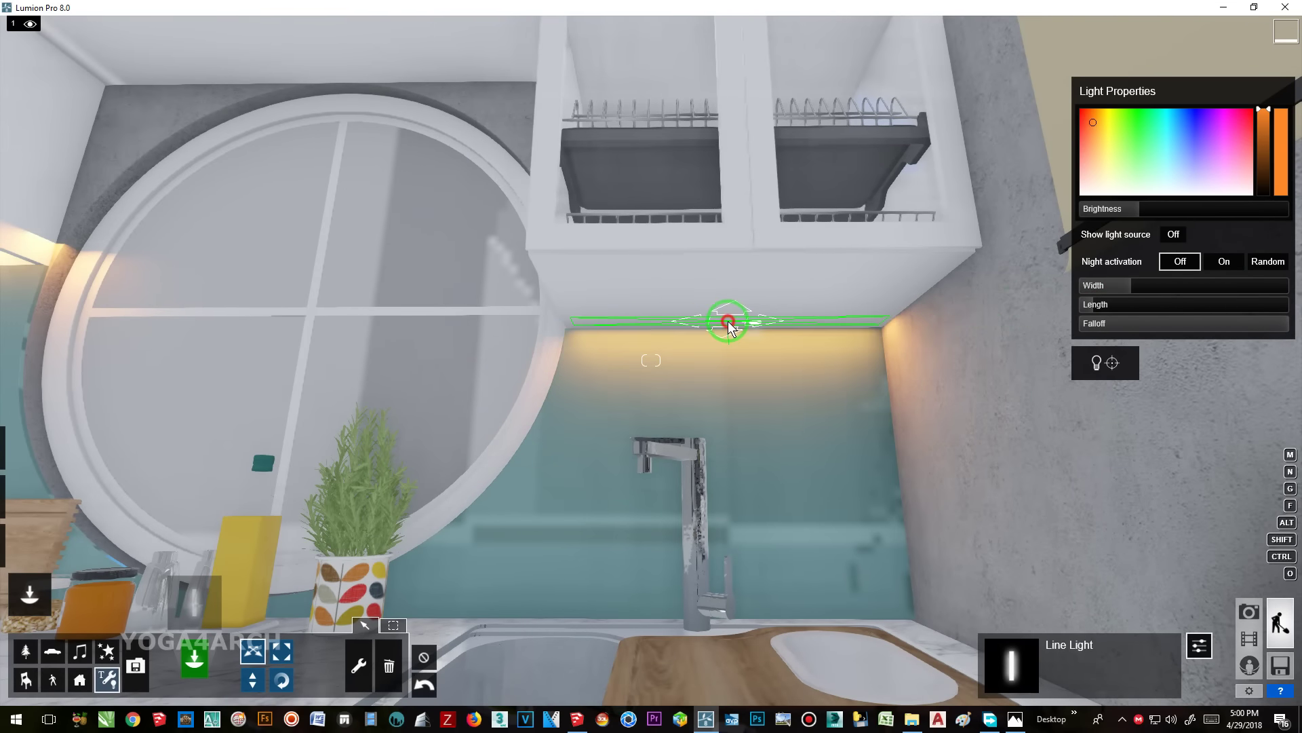
right_click_drag(737, 364, 741, 327)
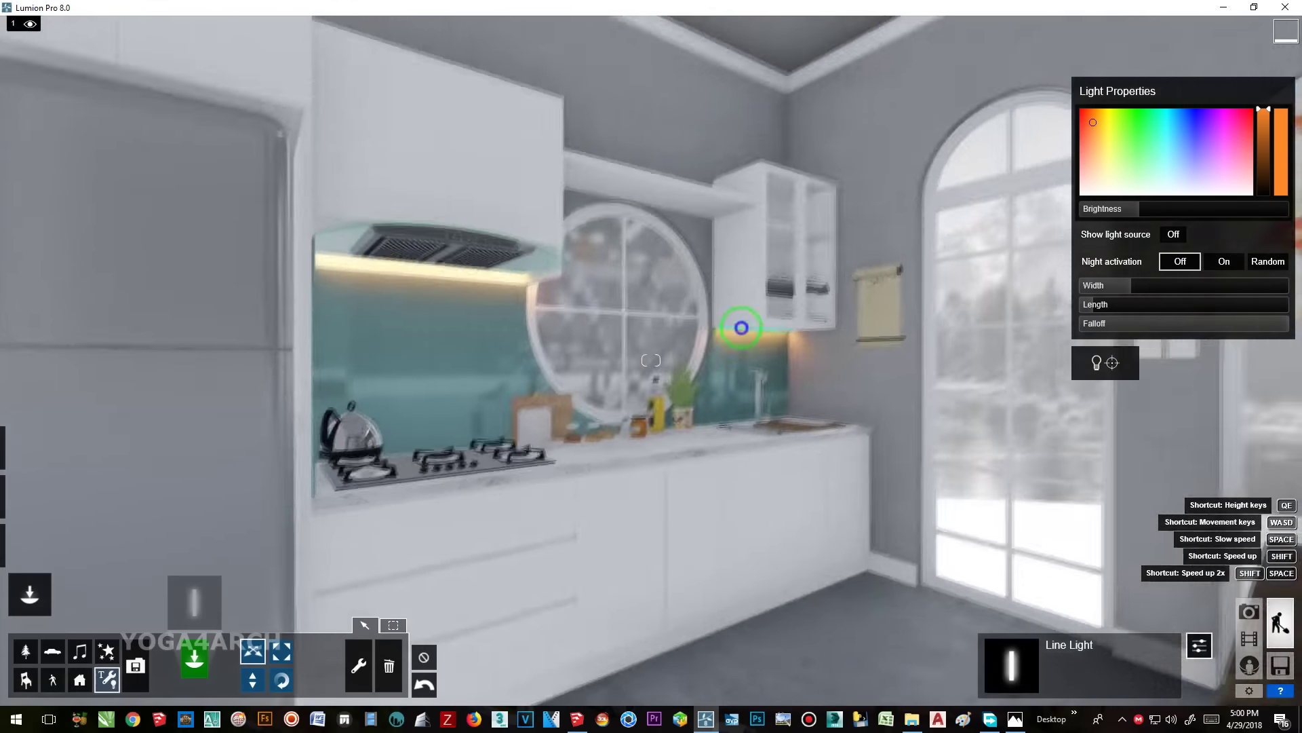
right_click_drag(651, 360, 848, 366)
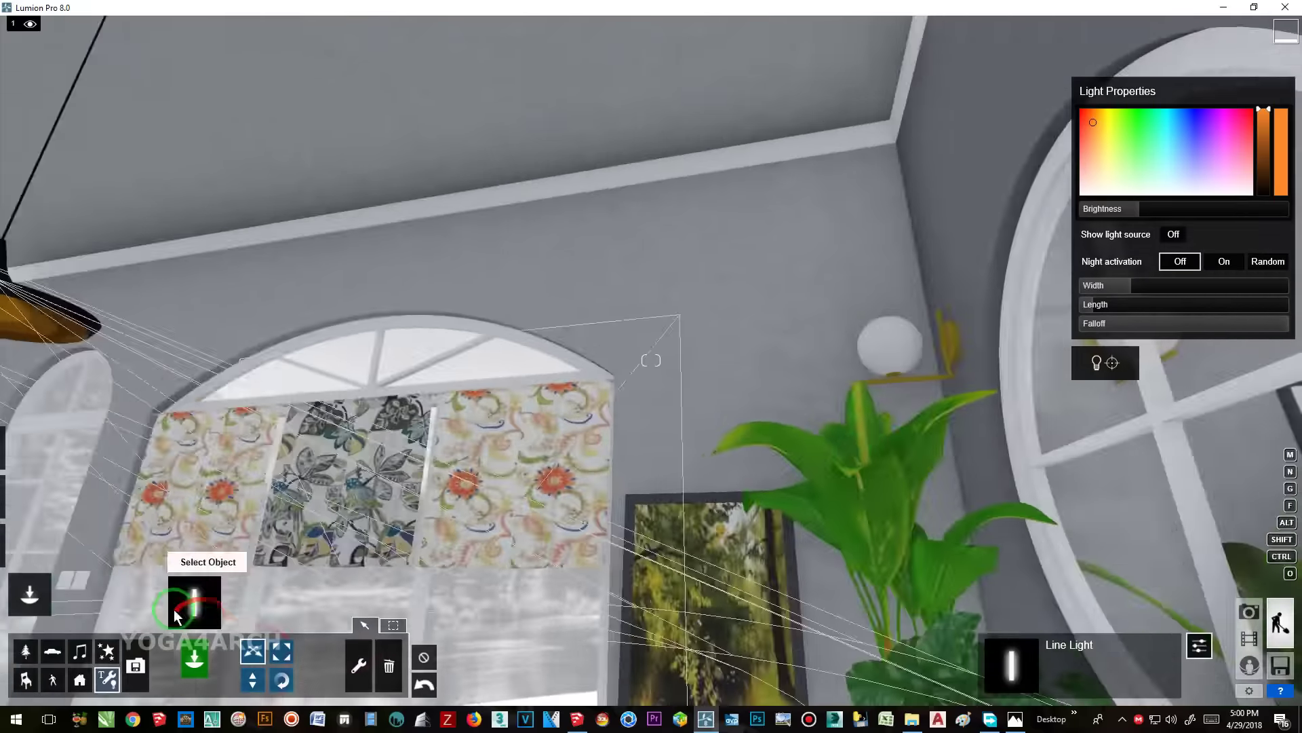
left_click(175, 616)
- Place a Lamp08 spotlight and give it a warm colour tint
left_click(346, 149)
left_click(376, 304)
left_click(718, 116)
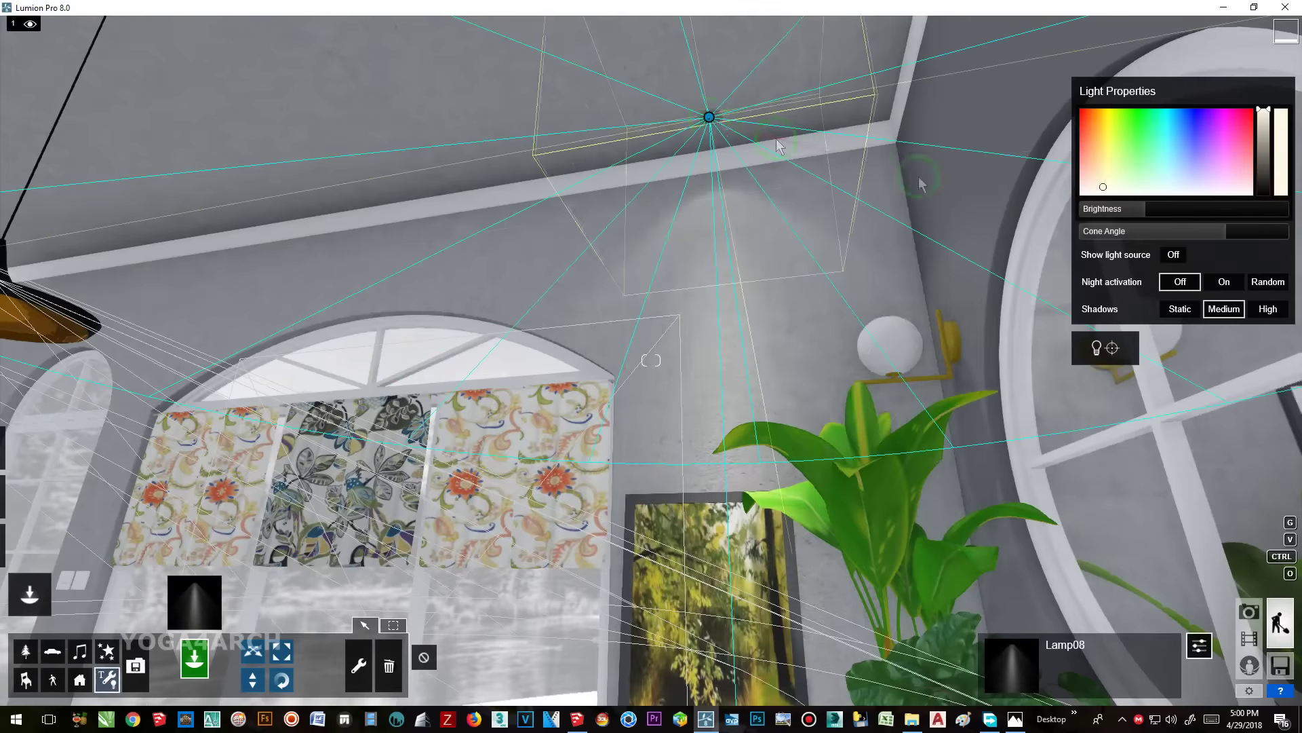
left_click(1092, 133)
left_click(1099, 153)
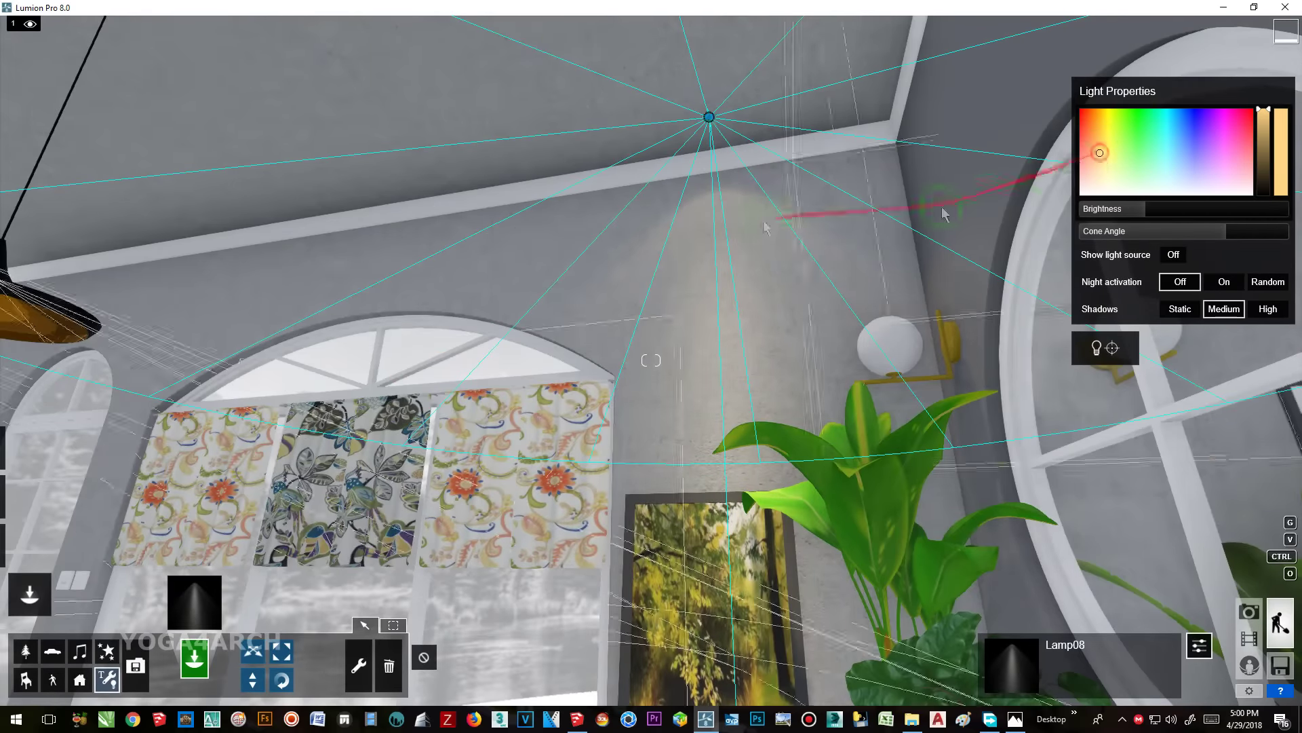
- Move Lamp08 to the upper-left ceiling corner and bring up the photo render options
right_click_drag(597, 250, 597, 251)
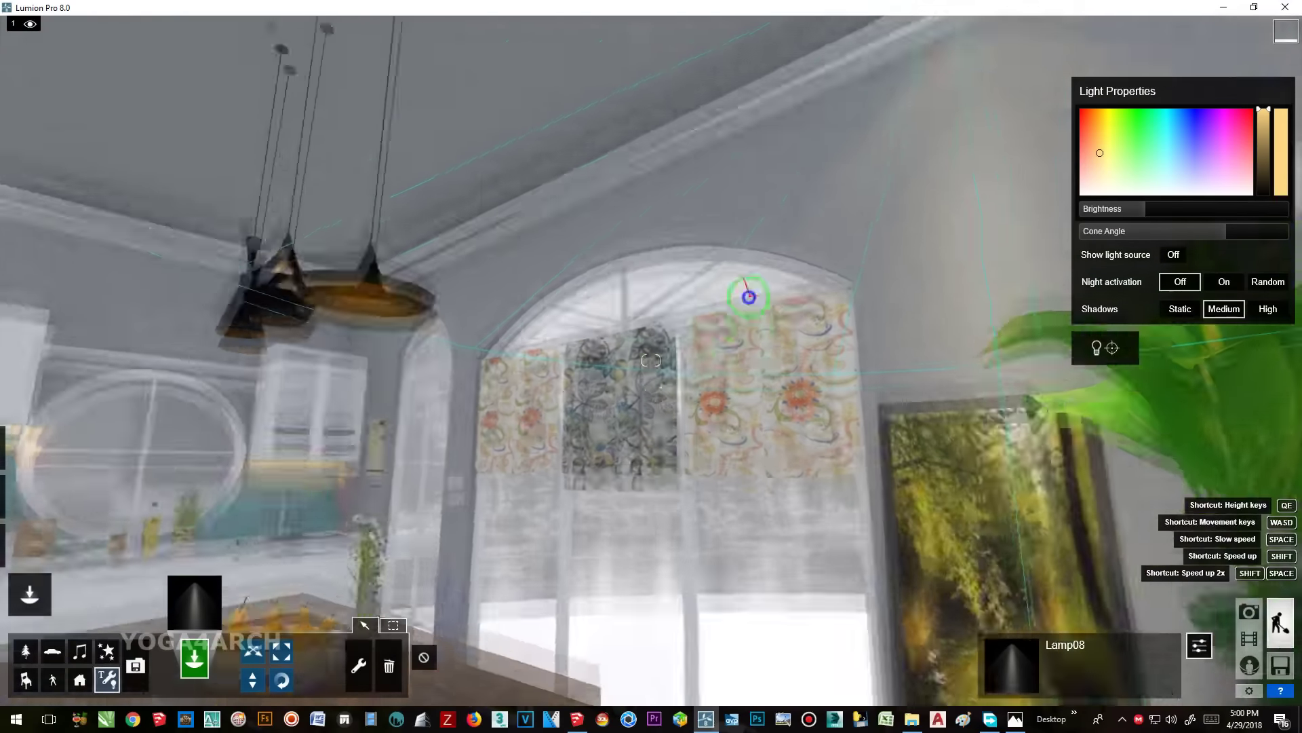
right_click_drag(651, 359, 248, 624)
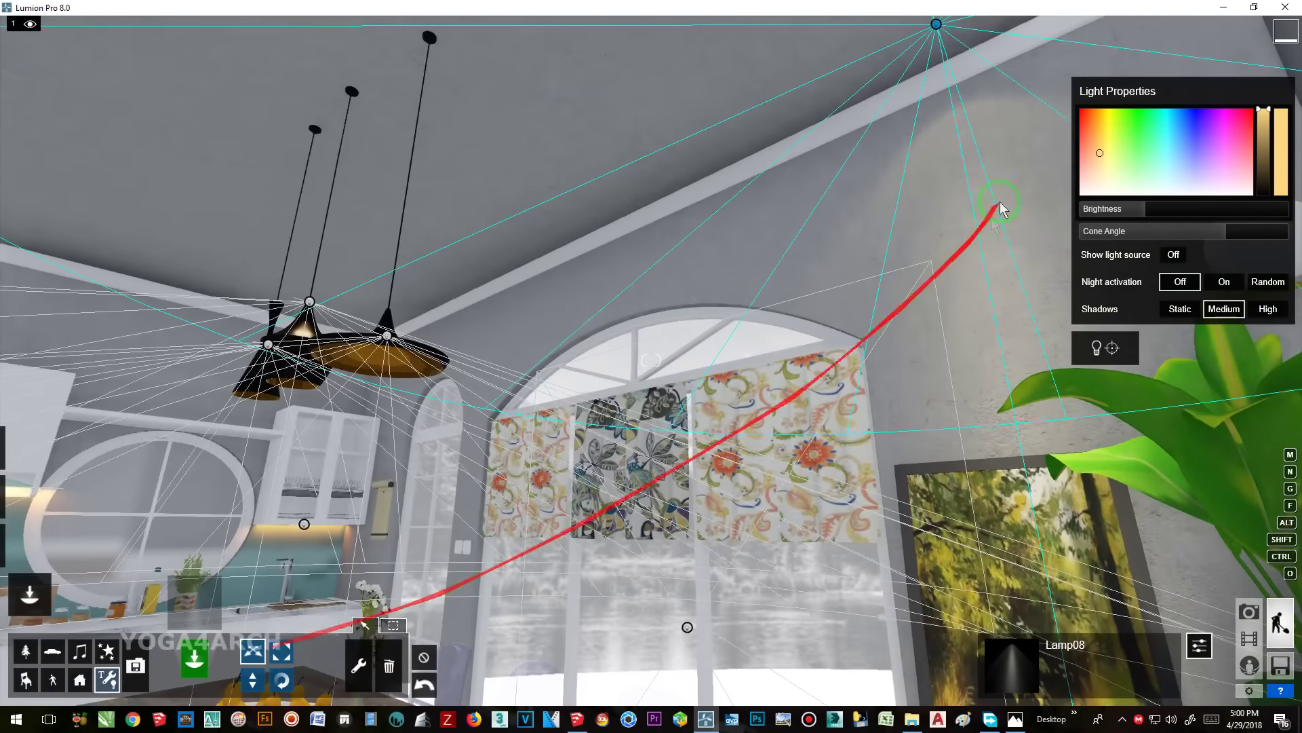
left_click_drag(936, 24, 358, 317)
right_click_drag(357, 319, 632, 262)
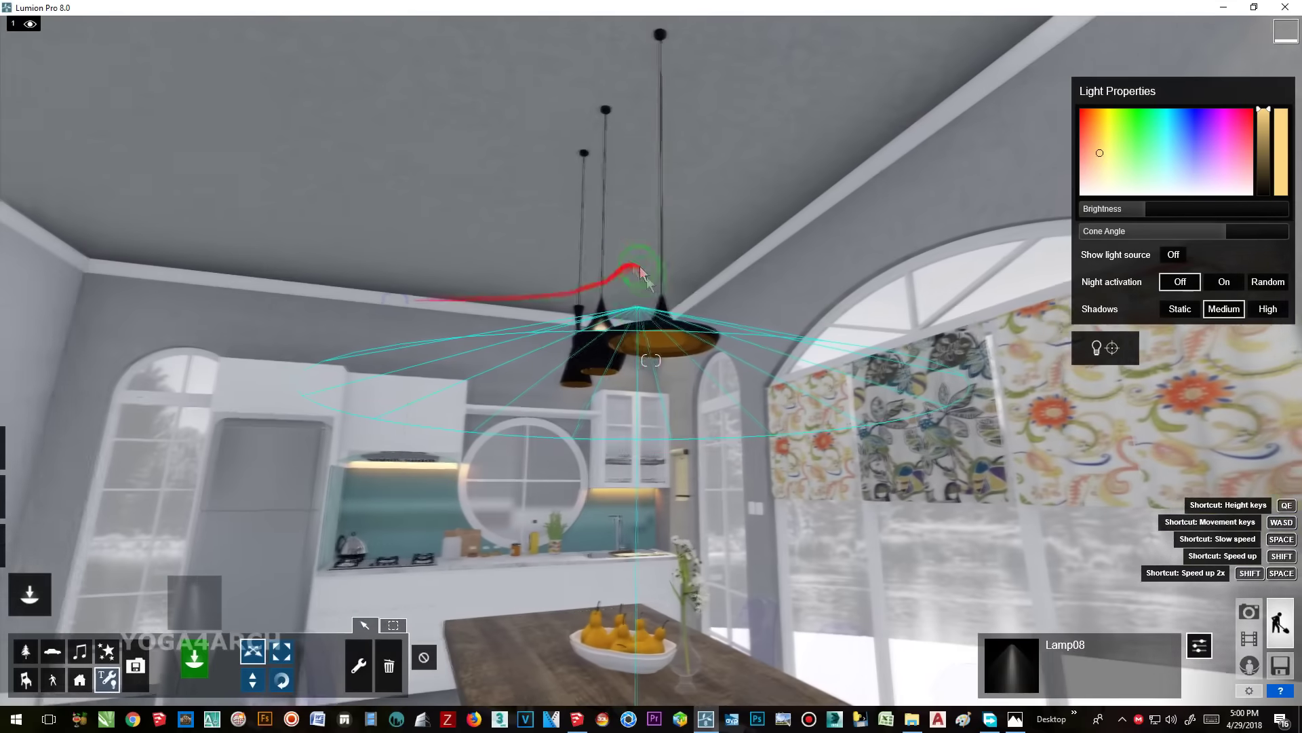
left_click_drag(625, 299, 112, 241)
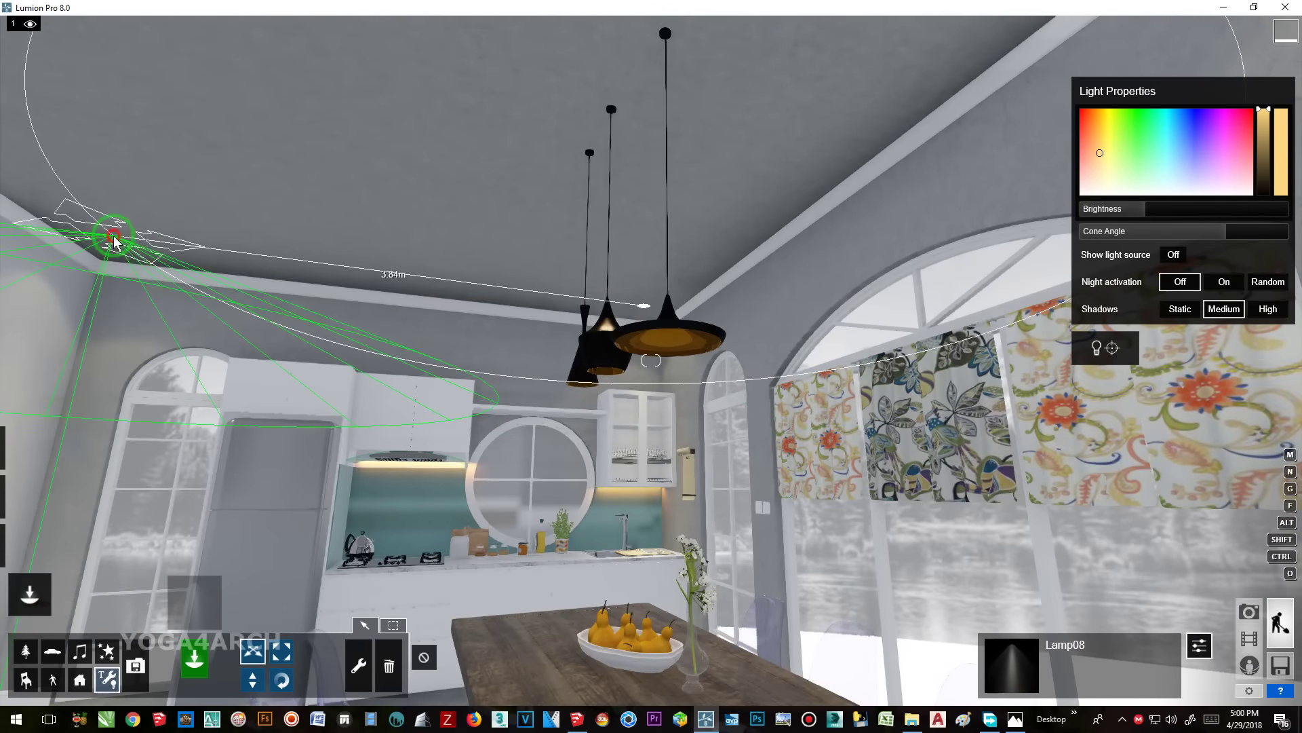
left_click(1249, 612)
left_click(1177, 615)
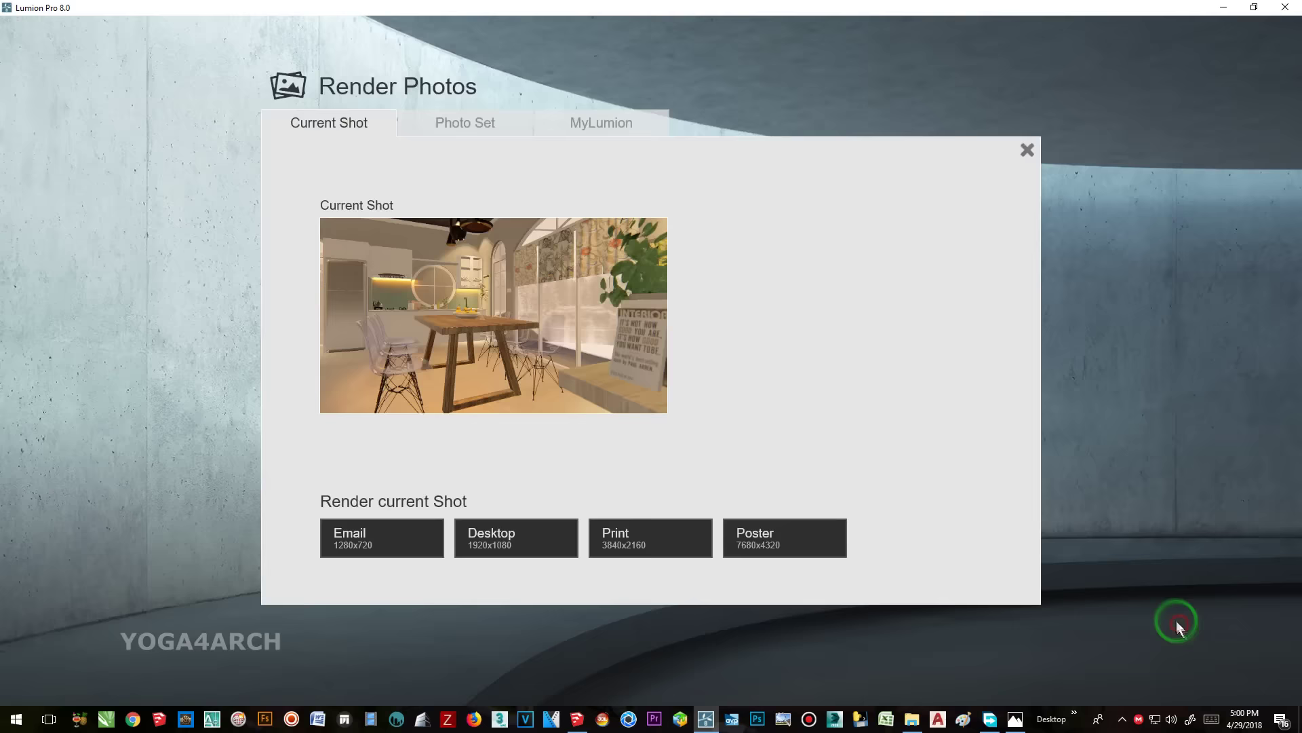
- Render the current shot at Desktop 1920x1080, then reframe the photo camera on the dining room
left_click(547, 555)
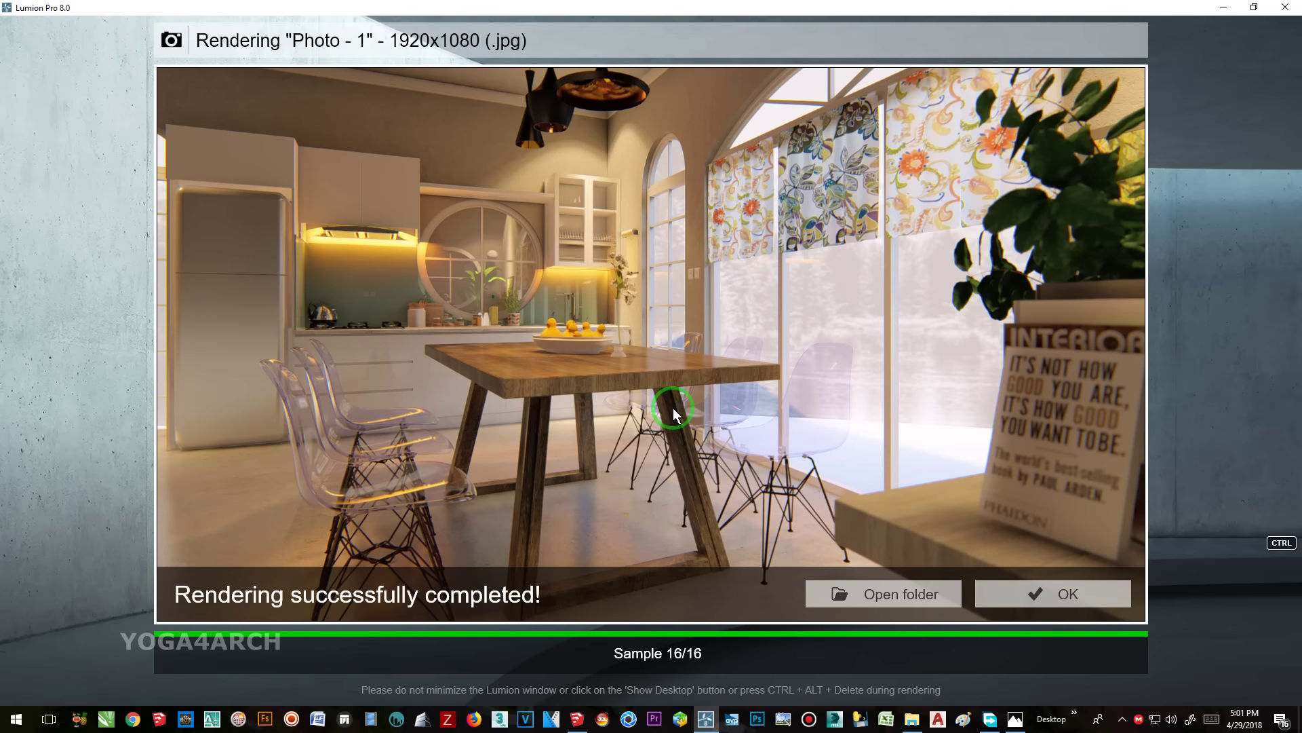
left_click(1058, 595)
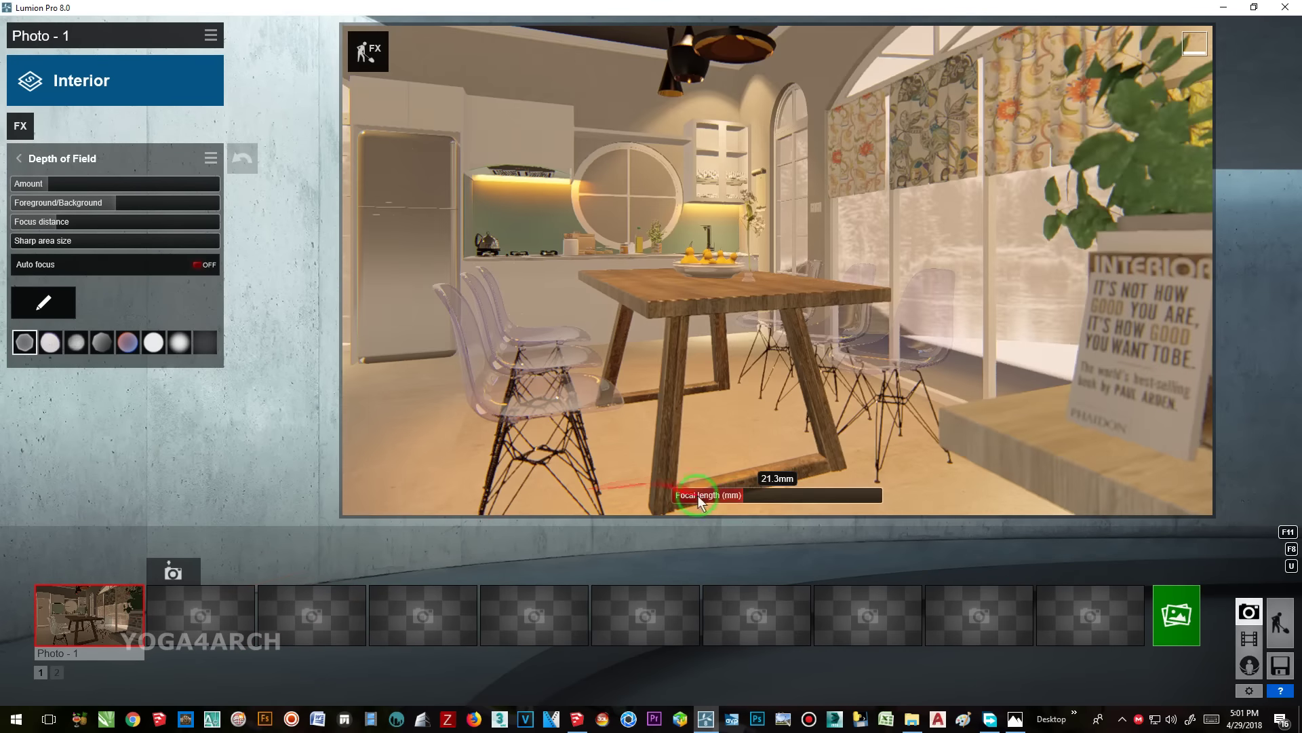
right_click_drag(739, 497, 759, 407)
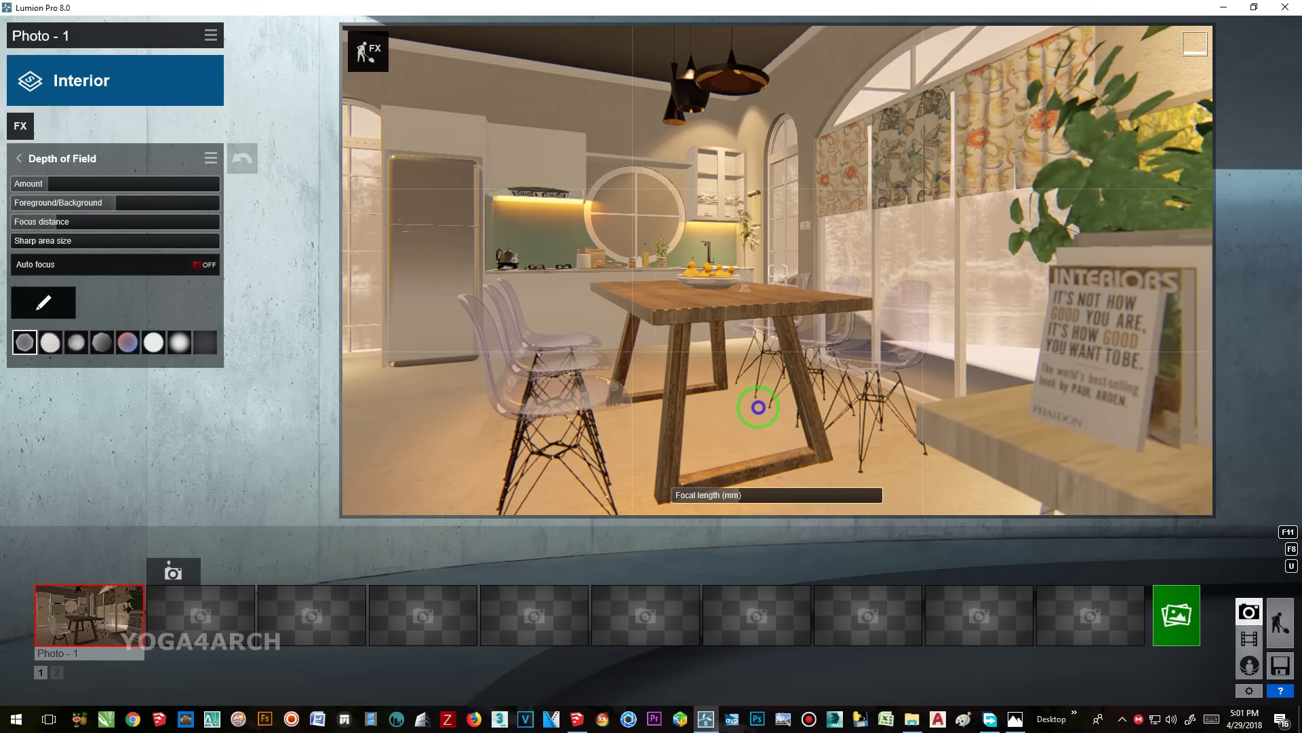
left_click(173, 572)
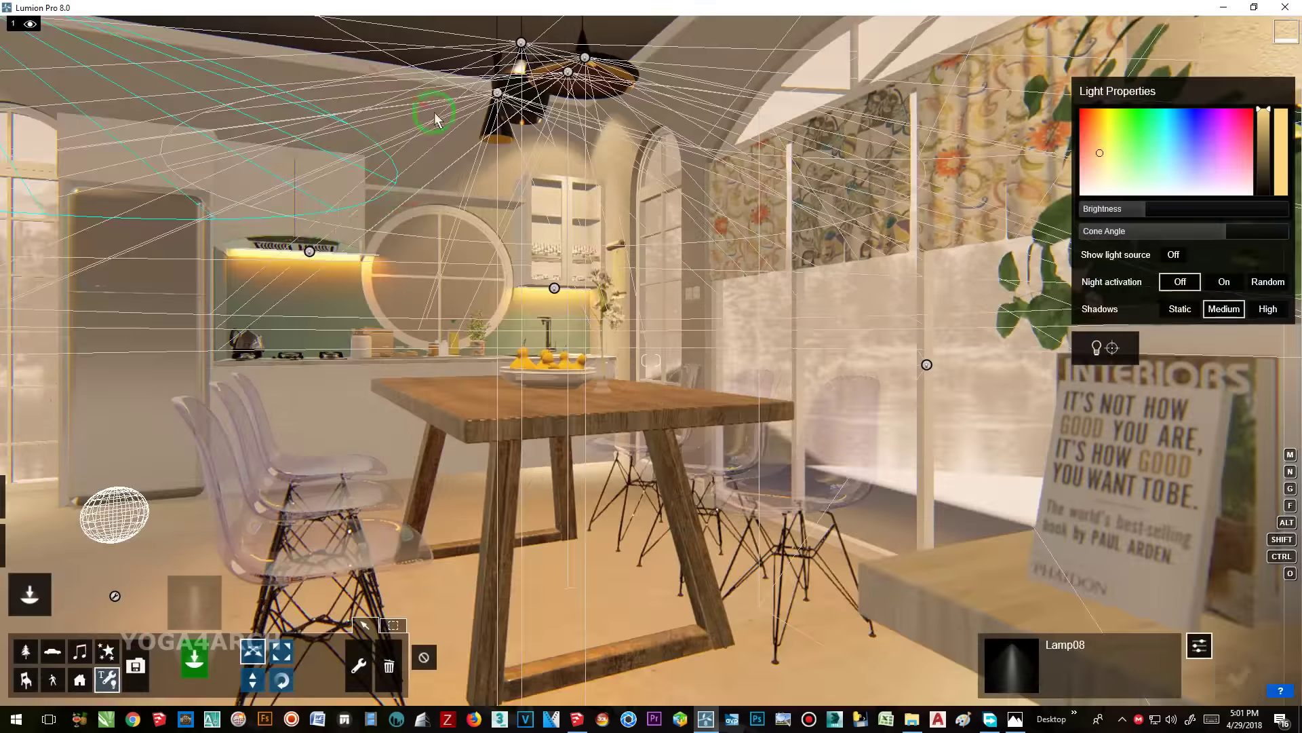
- Dim the range-hood line light and the Lamp08 spotlight
left_click(272, 246)
left_click_drag(1112, 211, 1123, 221)
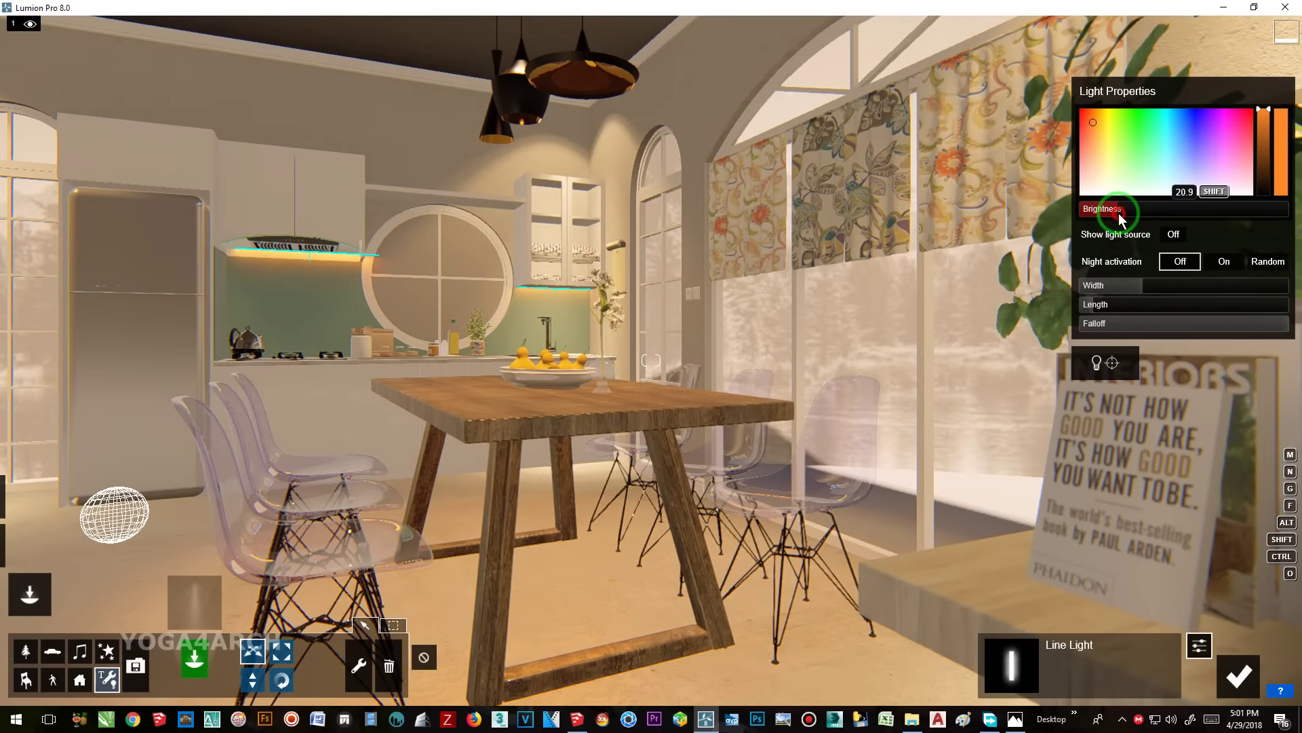
right_click_drag(570, 203, 570, 163)
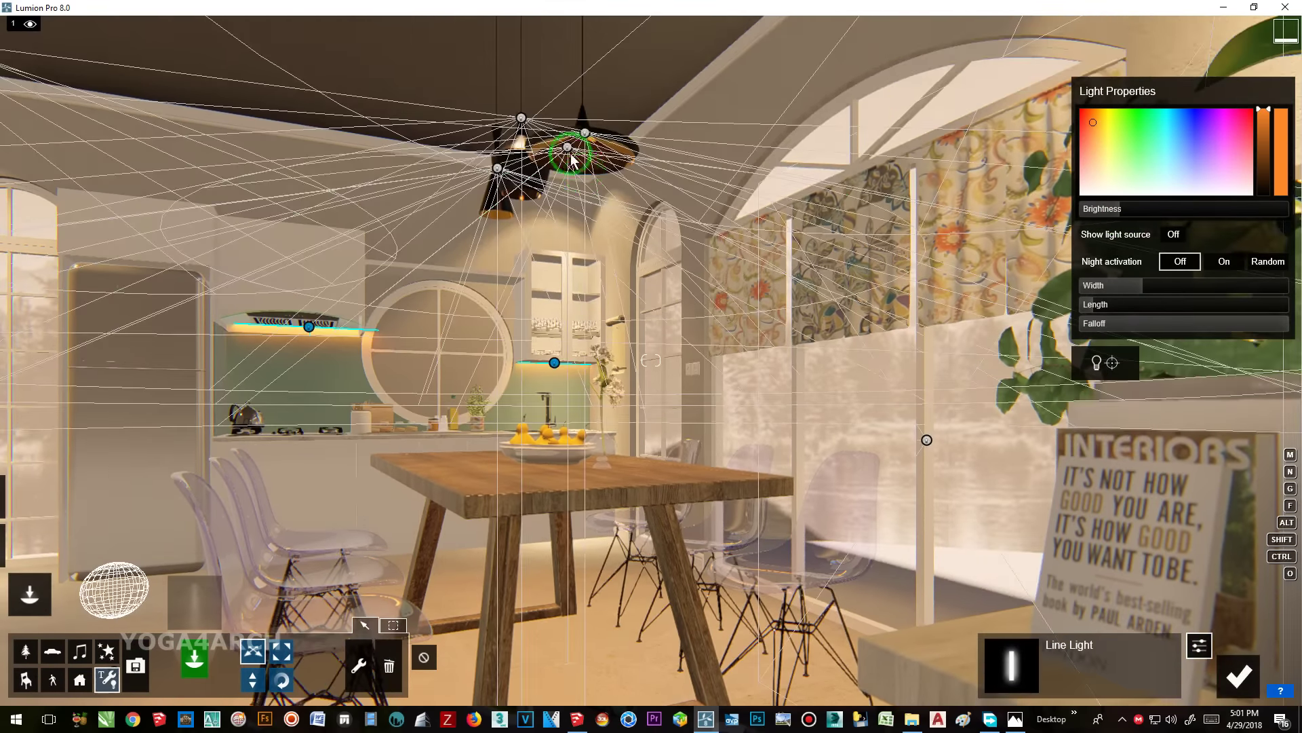
left_click(568, 147)
key("s")
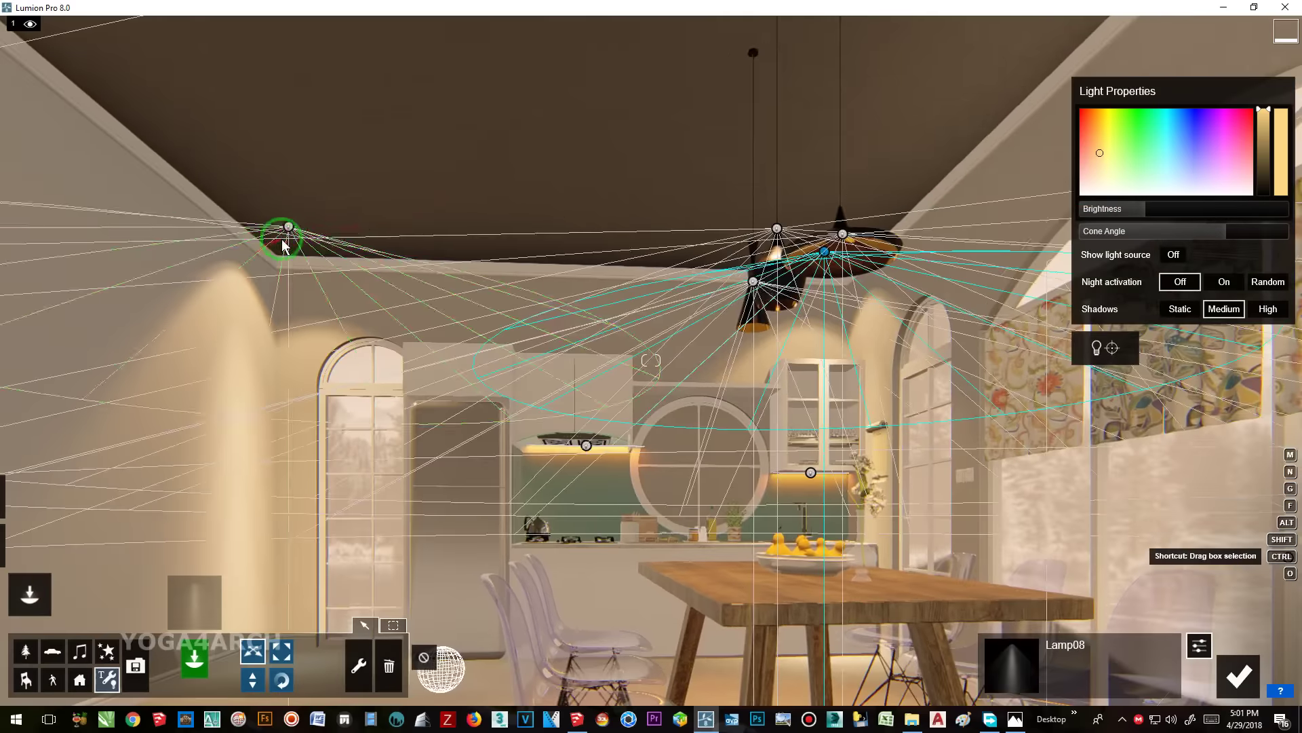
right_click_drag(426, 234, 390, 298)
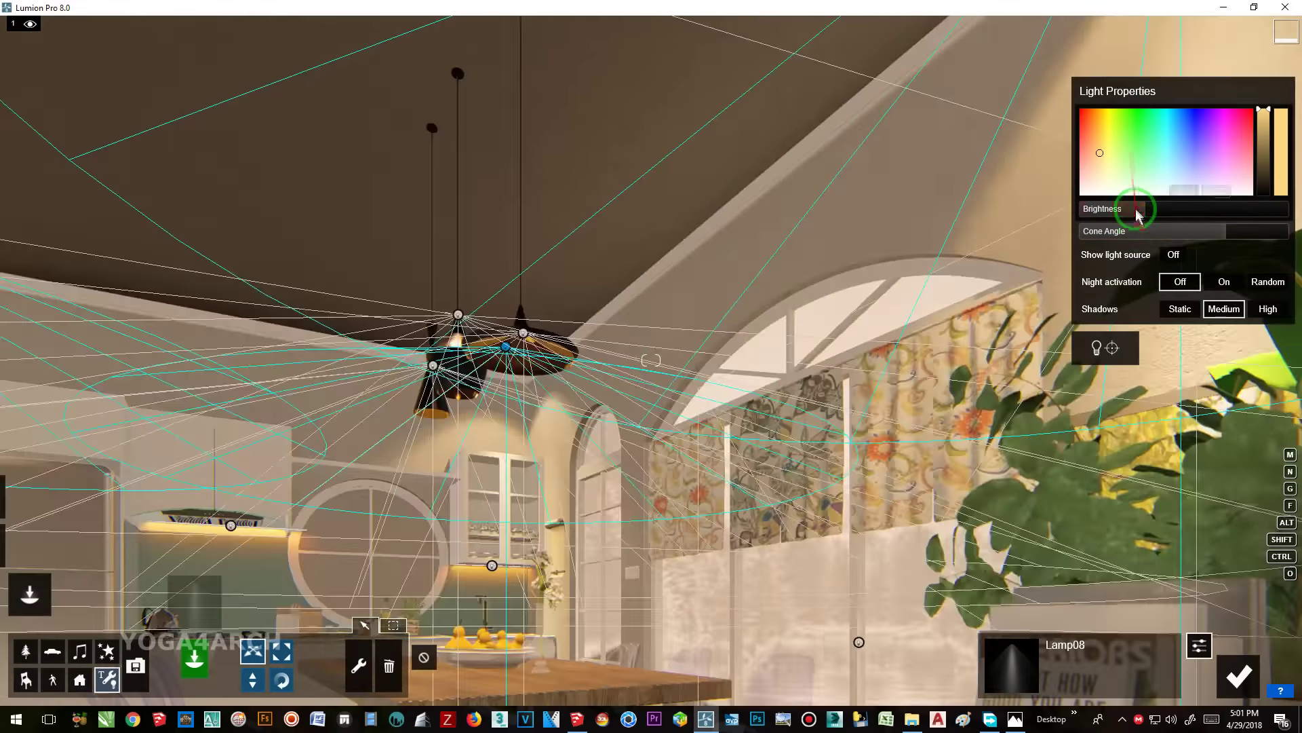
left_click_drag(1145, 209, 1123, 209)
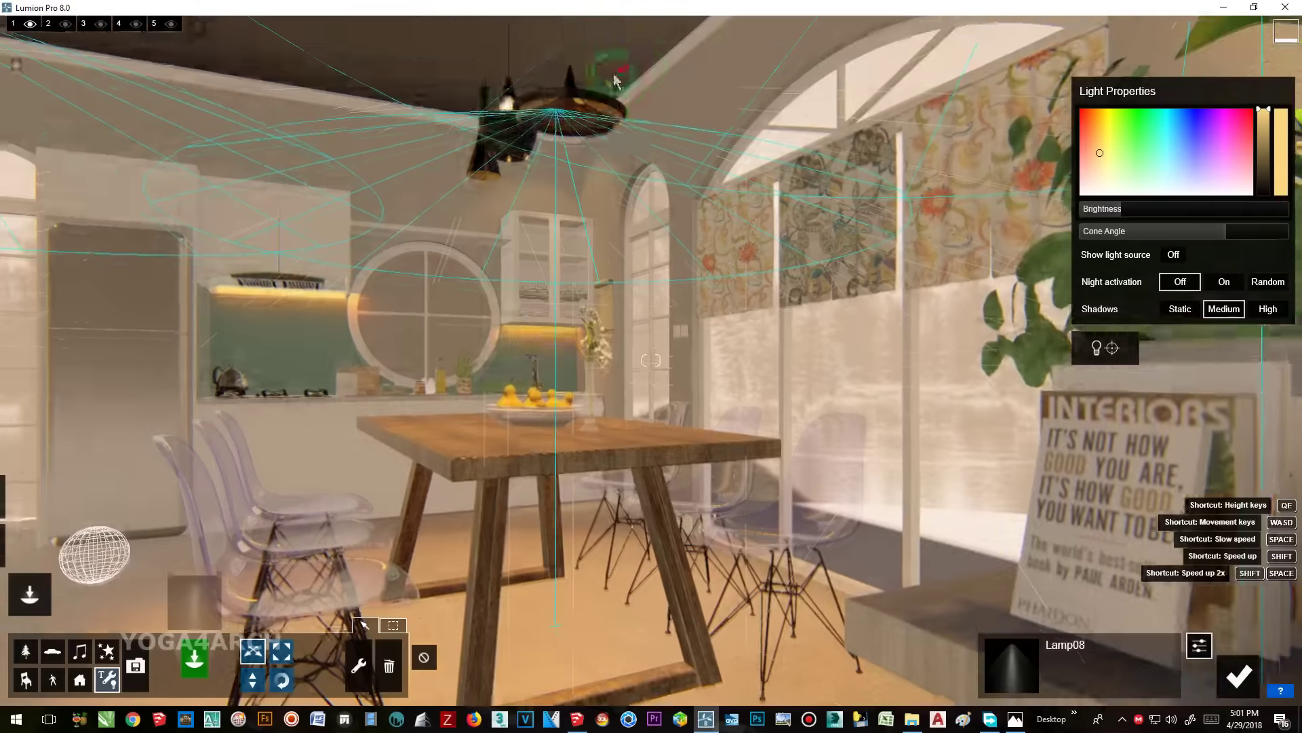
- Narrow Lamp22's cone angle to 1.5 rad and lower its brightness to about 19.2
left_click(509, 128)
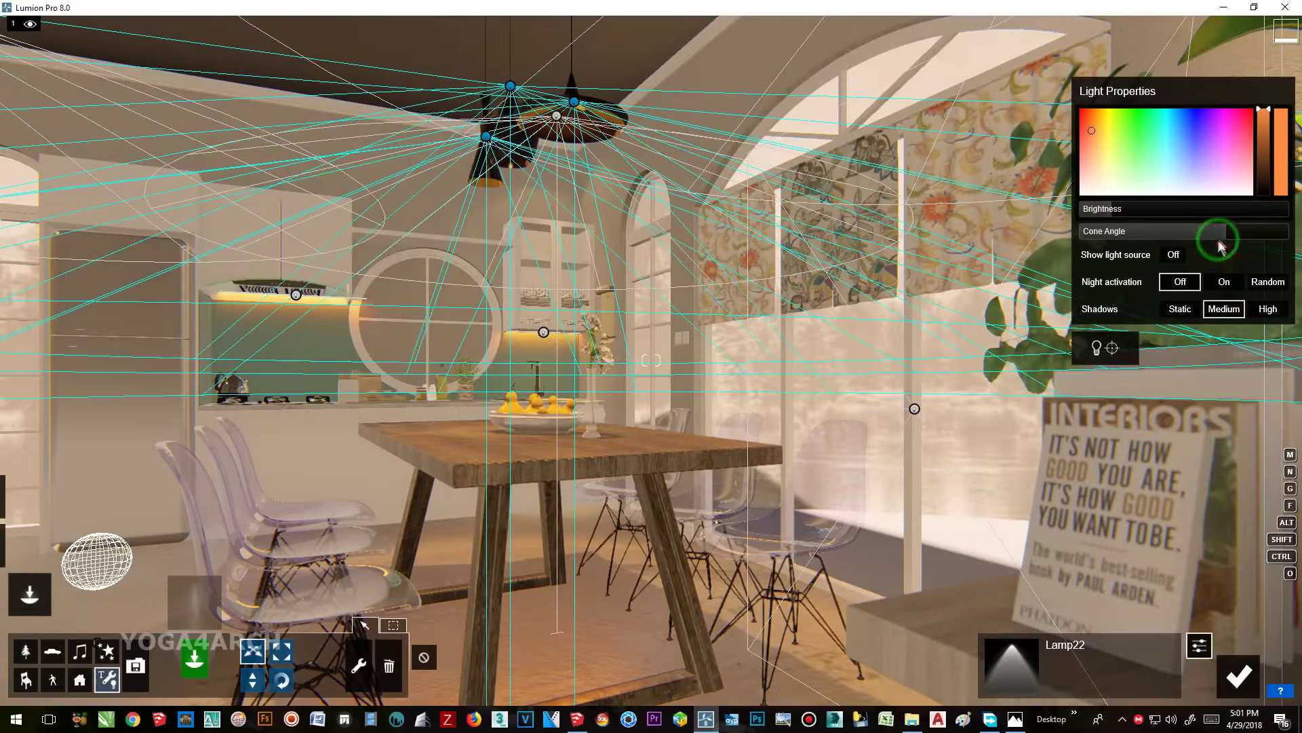
left_click_drag(1219, 234, 1136, 268)
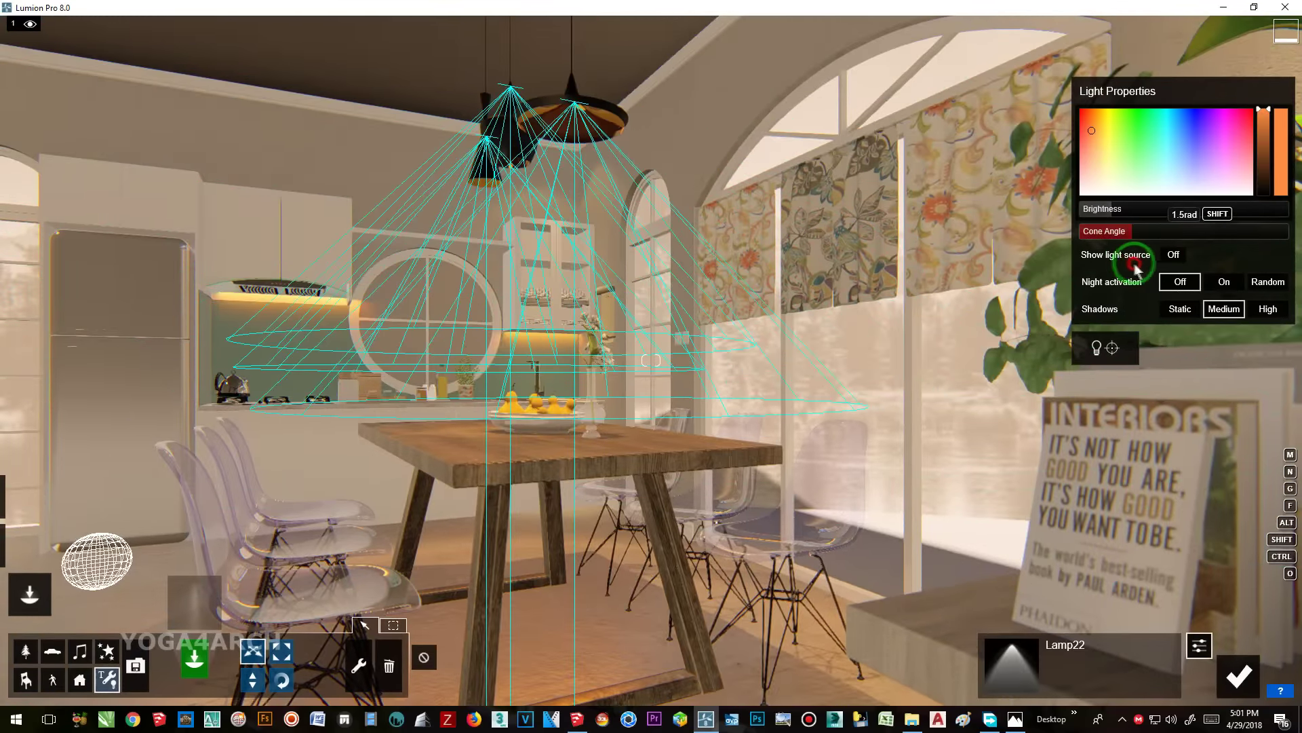
left_click_drag(1104, 208, 1119, 214)
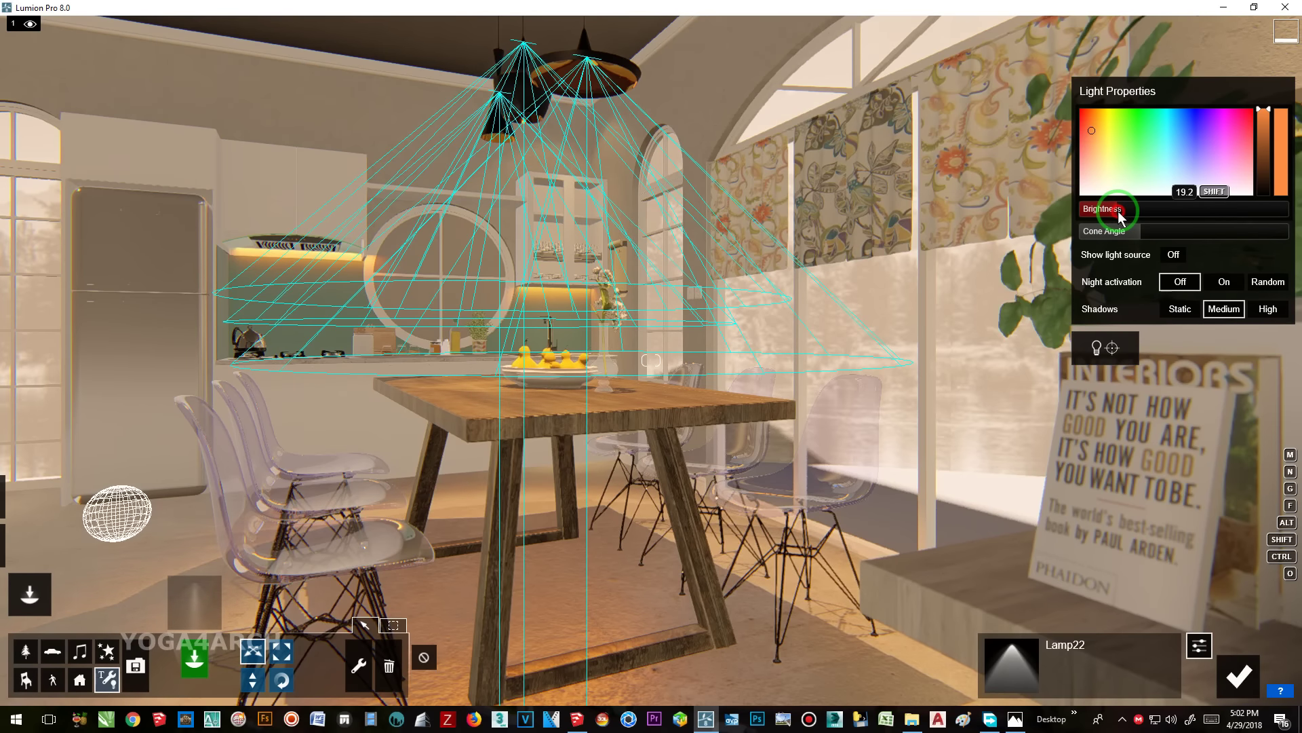
left_click(1016, 721)
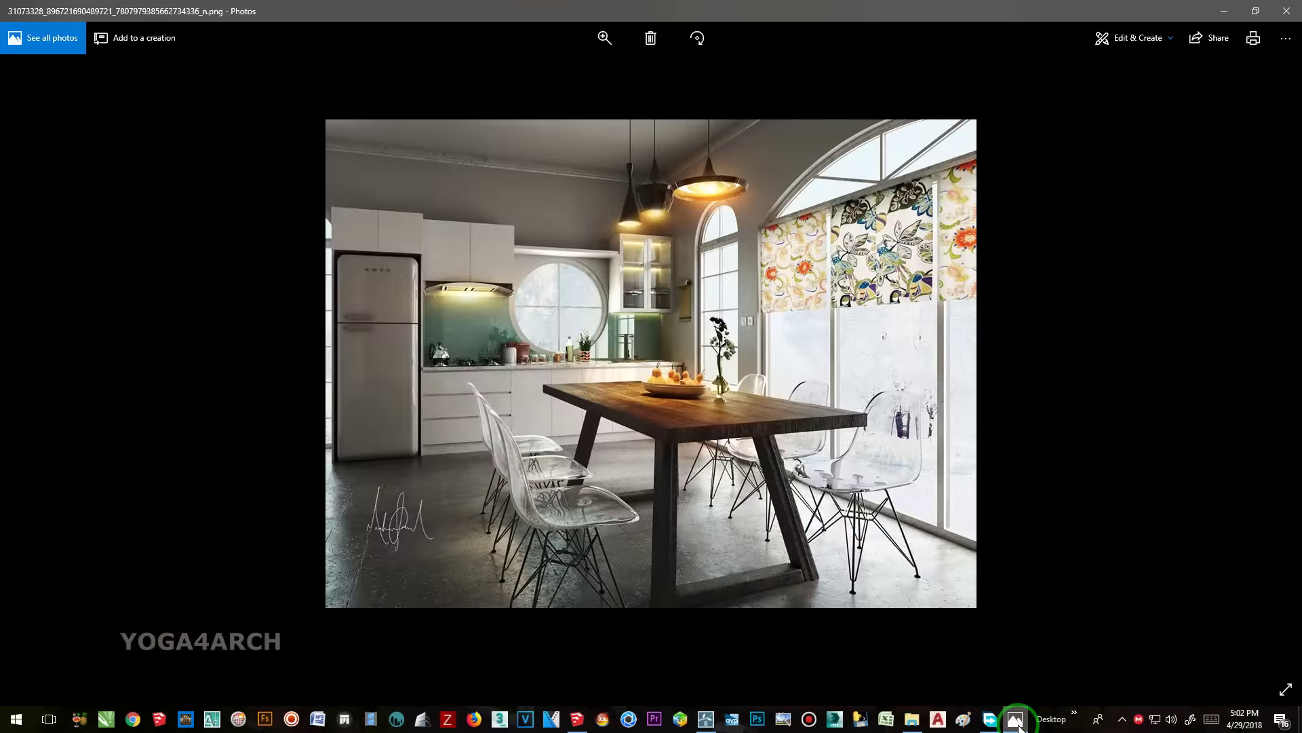
left_click(1016, 720)
- Restore Photo - 1's stored camera and browse the light and shadow photo effects
left_click(1249, 611)
left_click(71, 637)
left_click(20, 125)
left_click(343, 120)
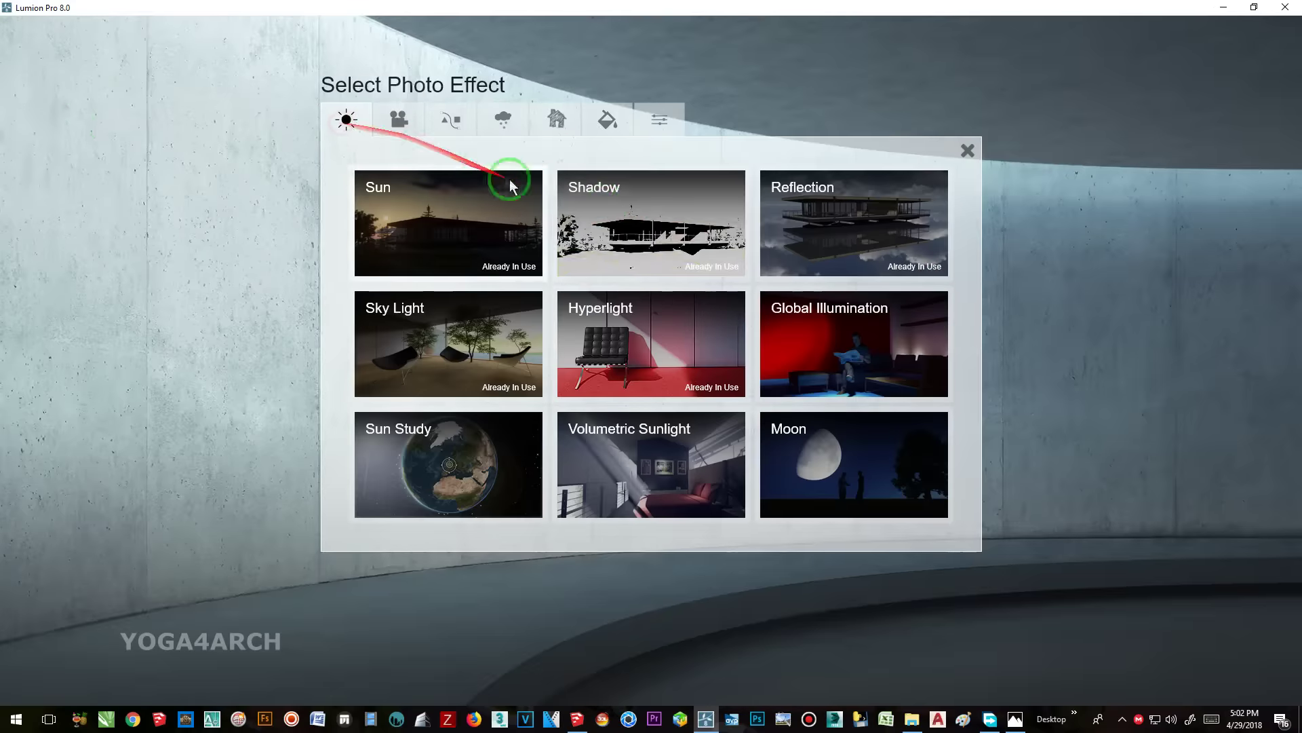
- Add a Shadow effect, raise shadow brightness, and set omnishadow to 0.9
left_click(654, 224)
left_click_drag(67, 261, 276, 265)
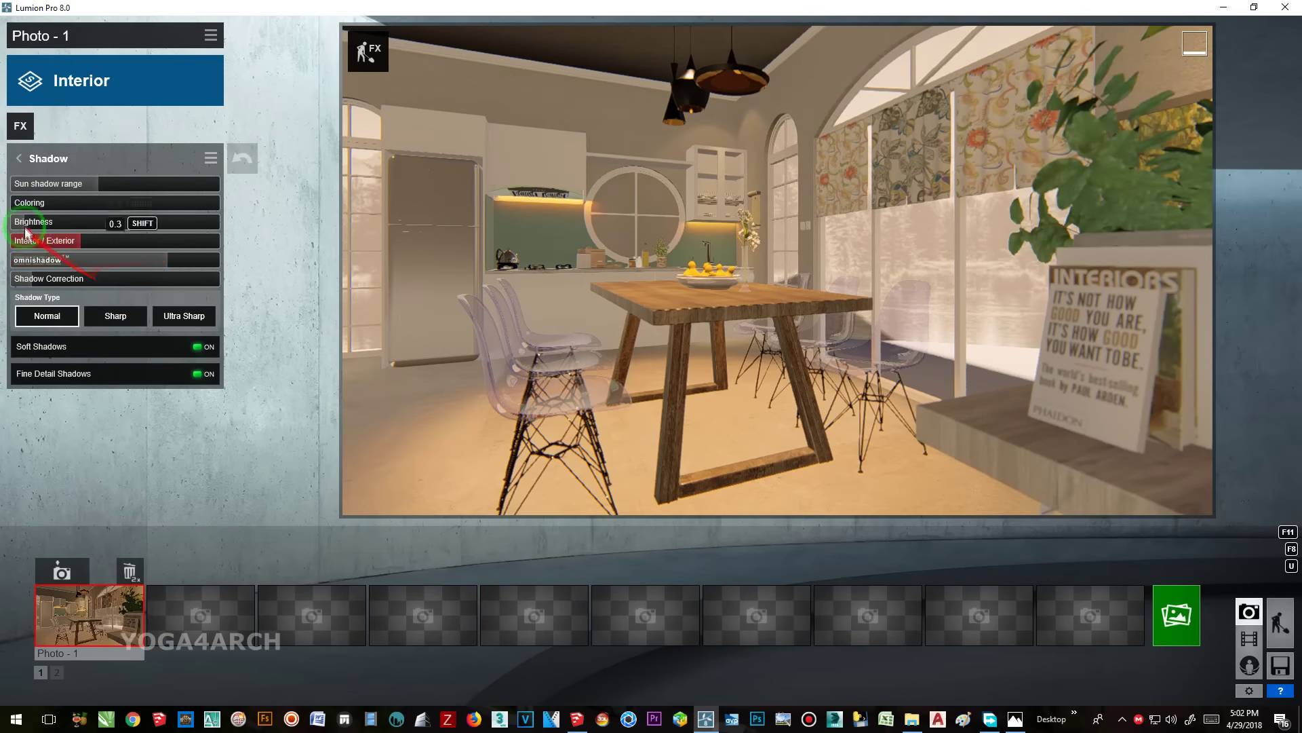
left_click_drag(20, 229, 54, 216)
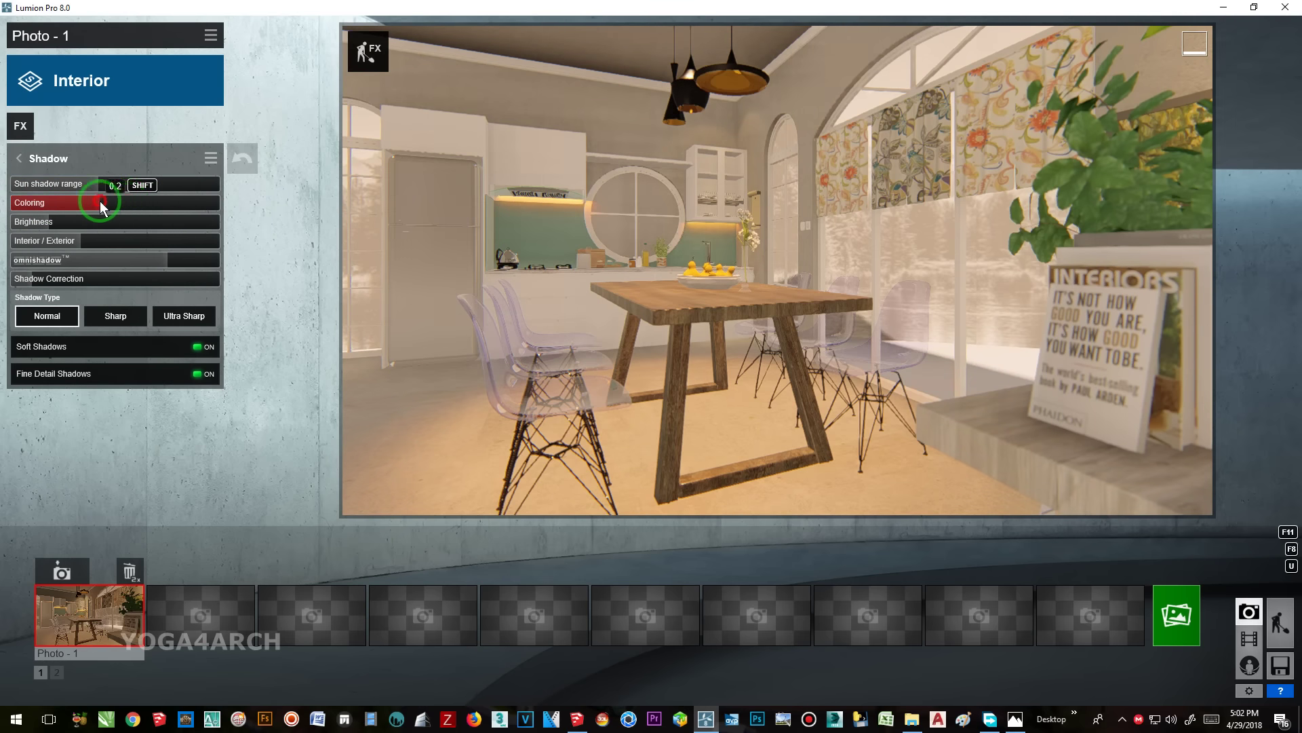
left_click_drag(169, 263, 129, 264)
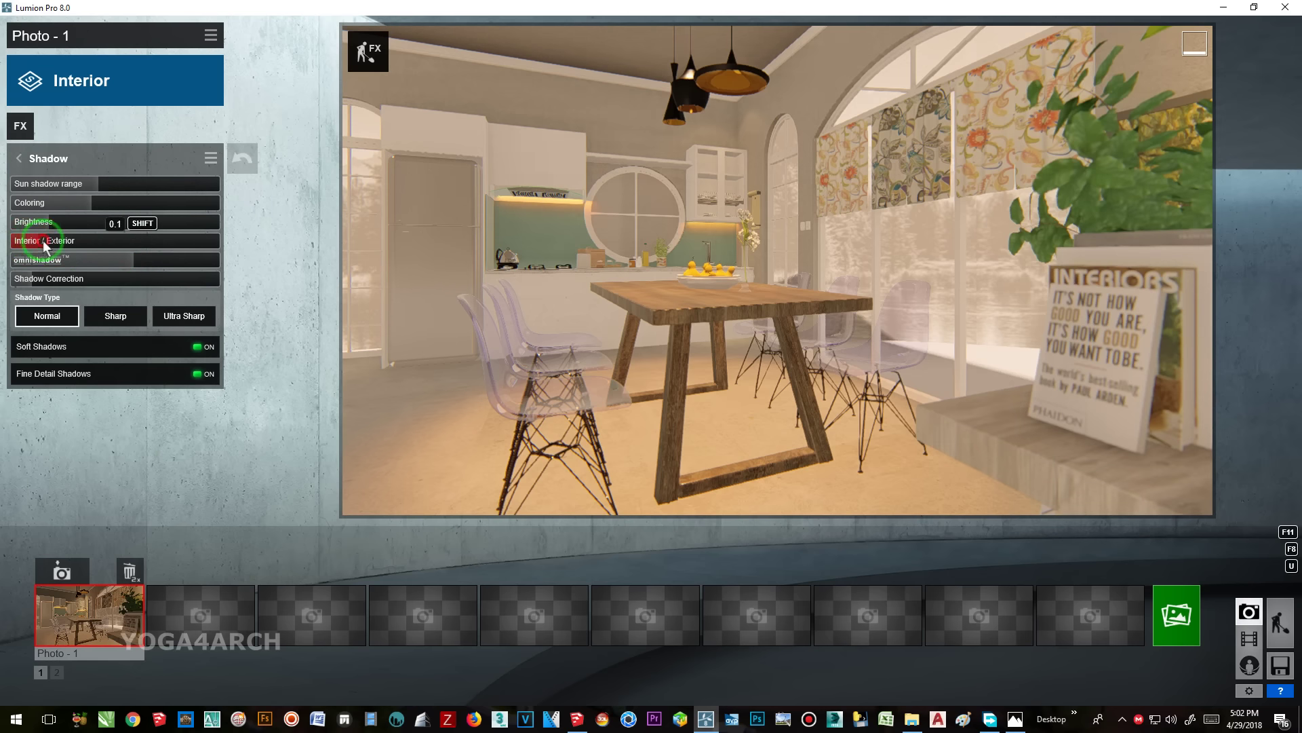
- Set Hyperlight amount to 35.0 and add Sky Light with brightness lowered to 0.1
left_click(18, 159)
left_click(611, 340)
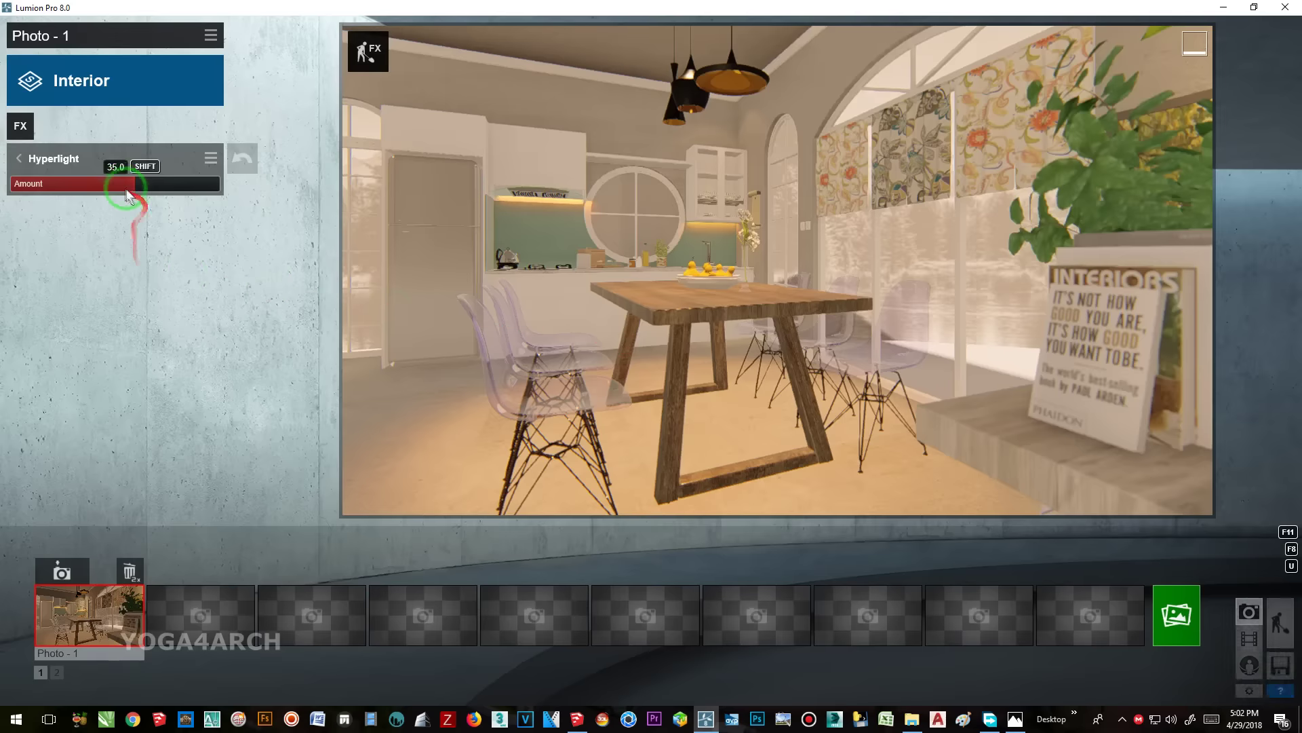
left_click(29, 134)
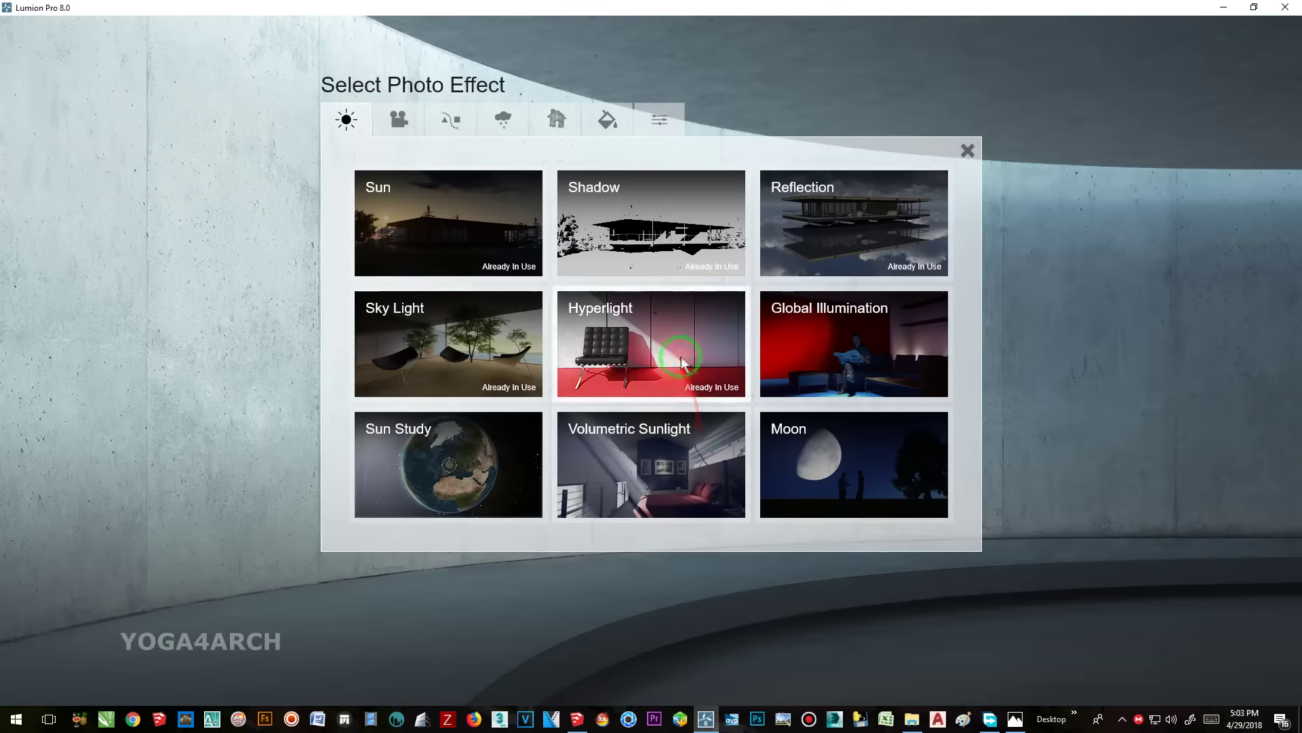
left_click(380, 319)
left_click(16, 186)
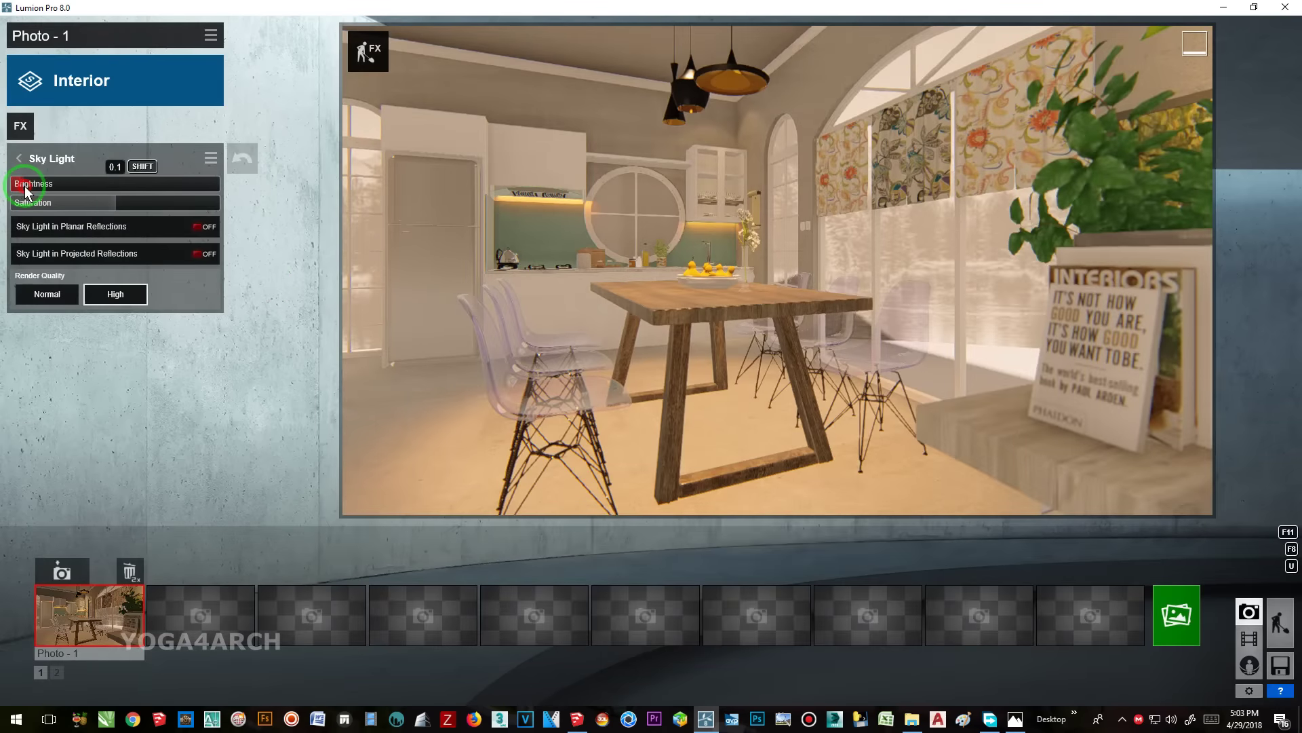
- Compare the photo against the reference kitchen render, then bring up the photo effects list again
left_click(1018, 723)
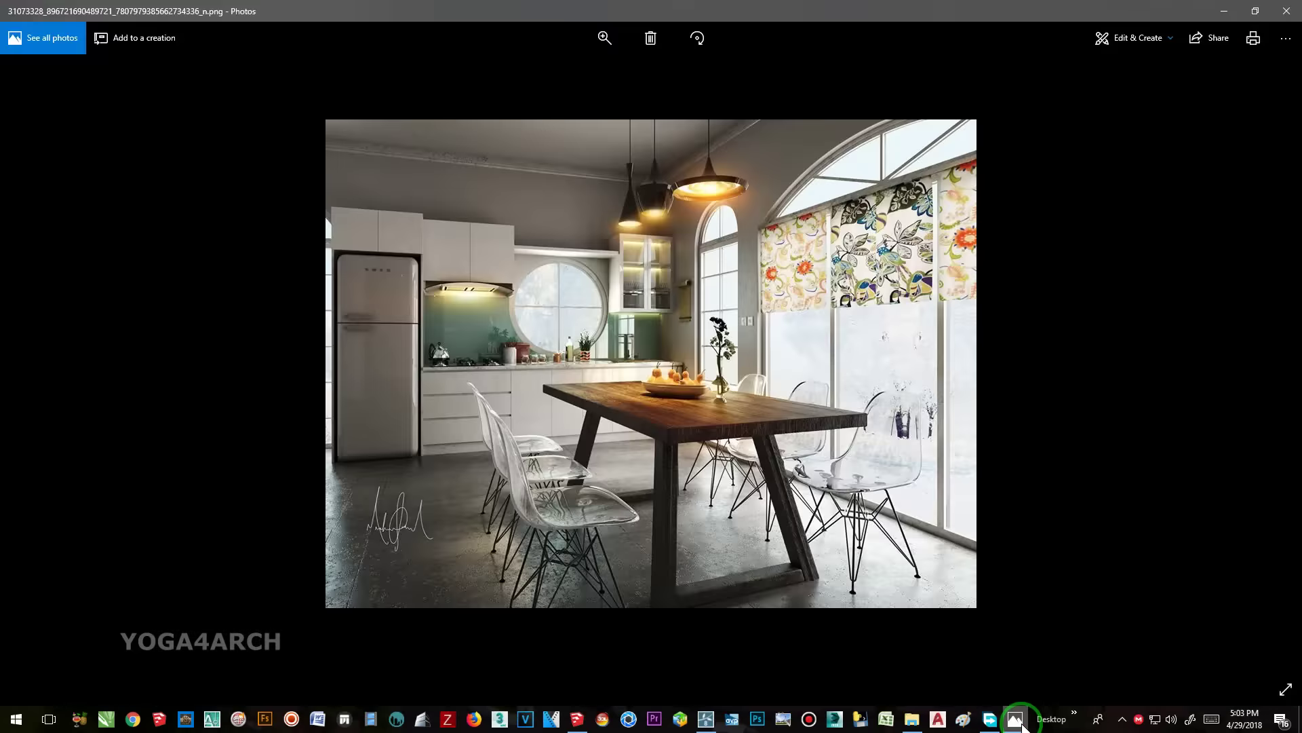
left_click(1016, 719)
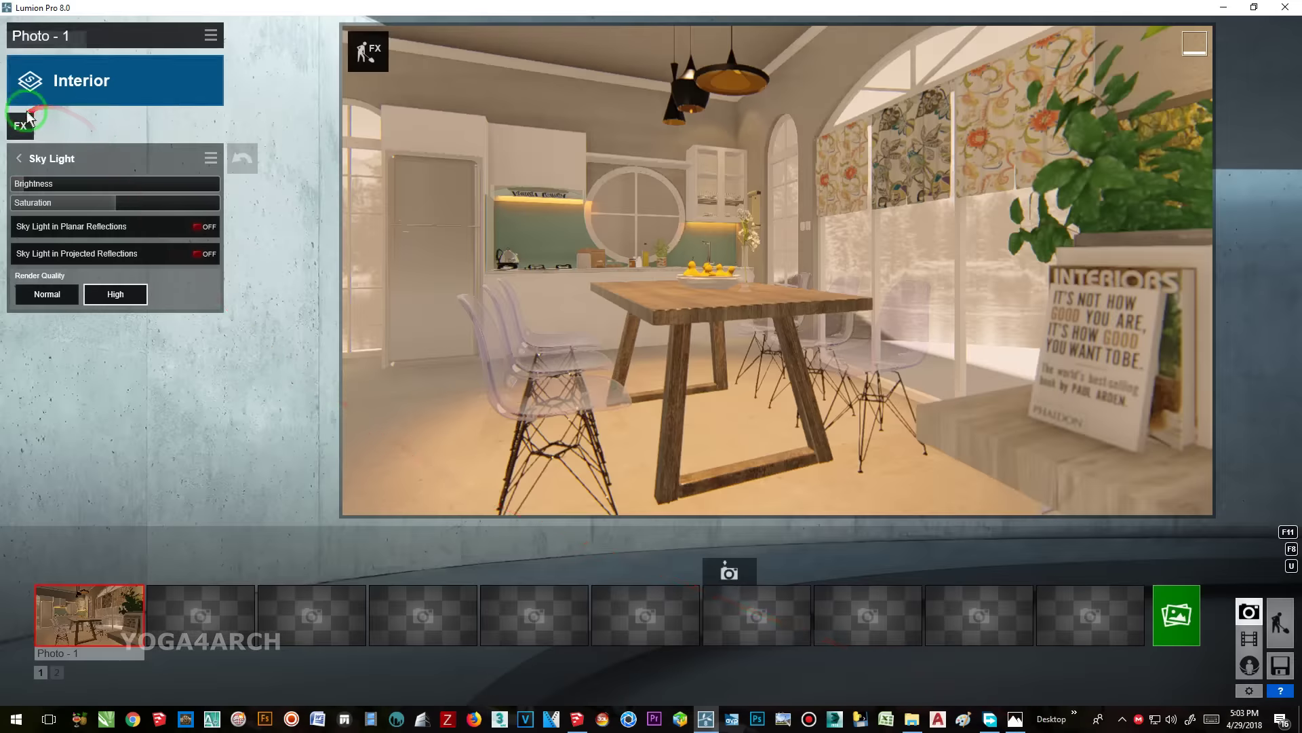
left_click(29, 133)
- Render Photo 1 at 1920x1080 as a JPG, saving over the existing file 2
key("Escape")
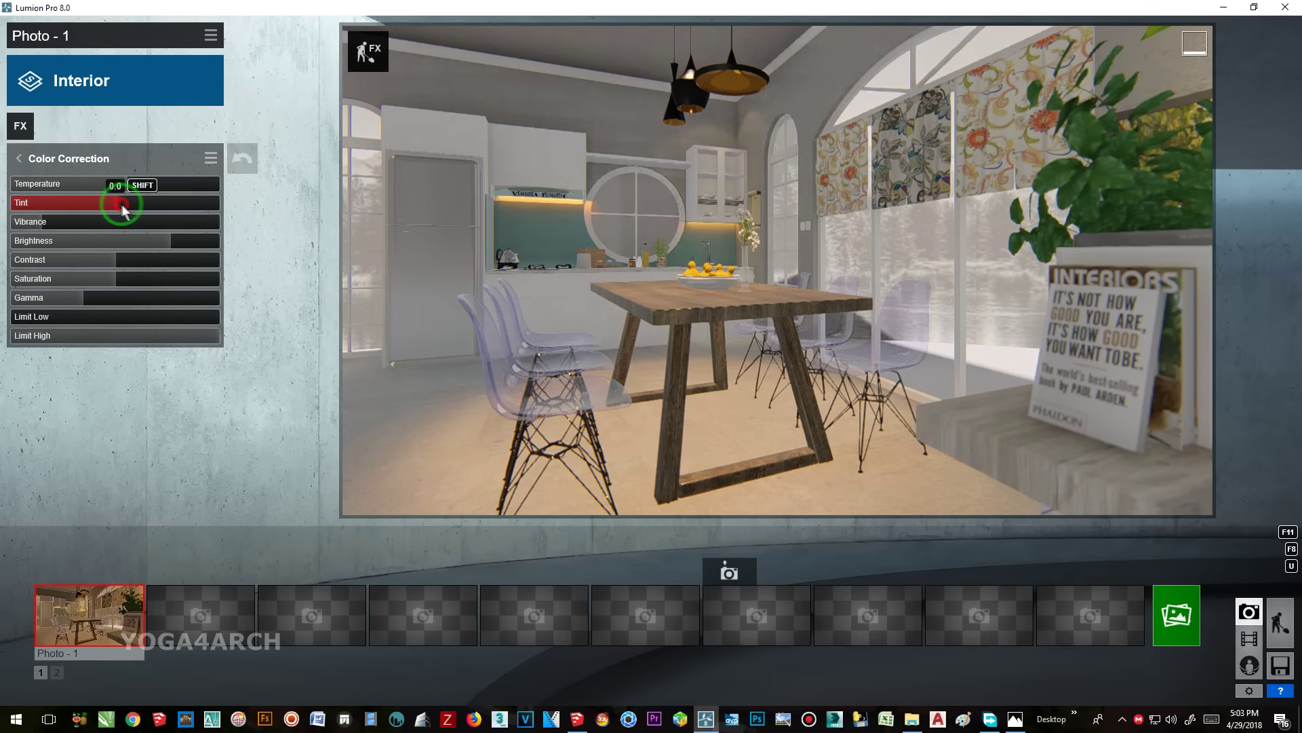
left_click(1176, 615)
left_click(522, 536)
left_click(600, 255)
double_click(600, 253)
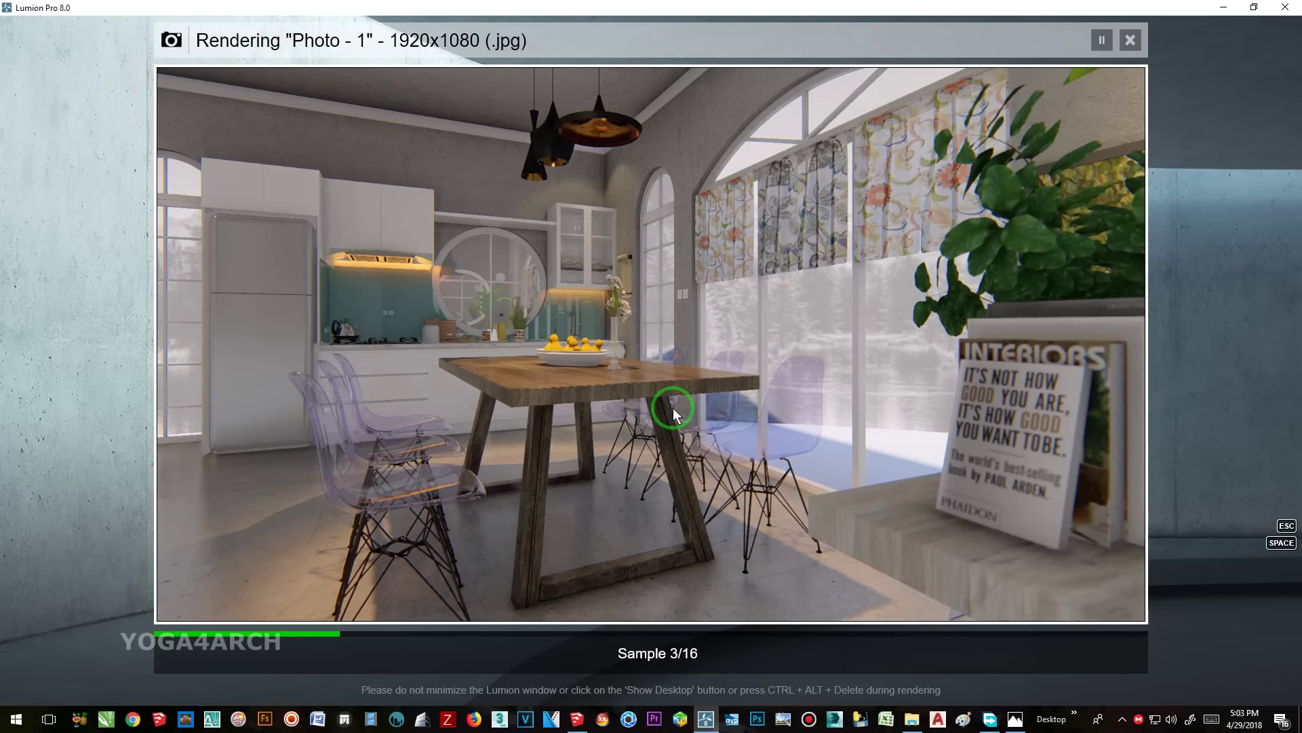
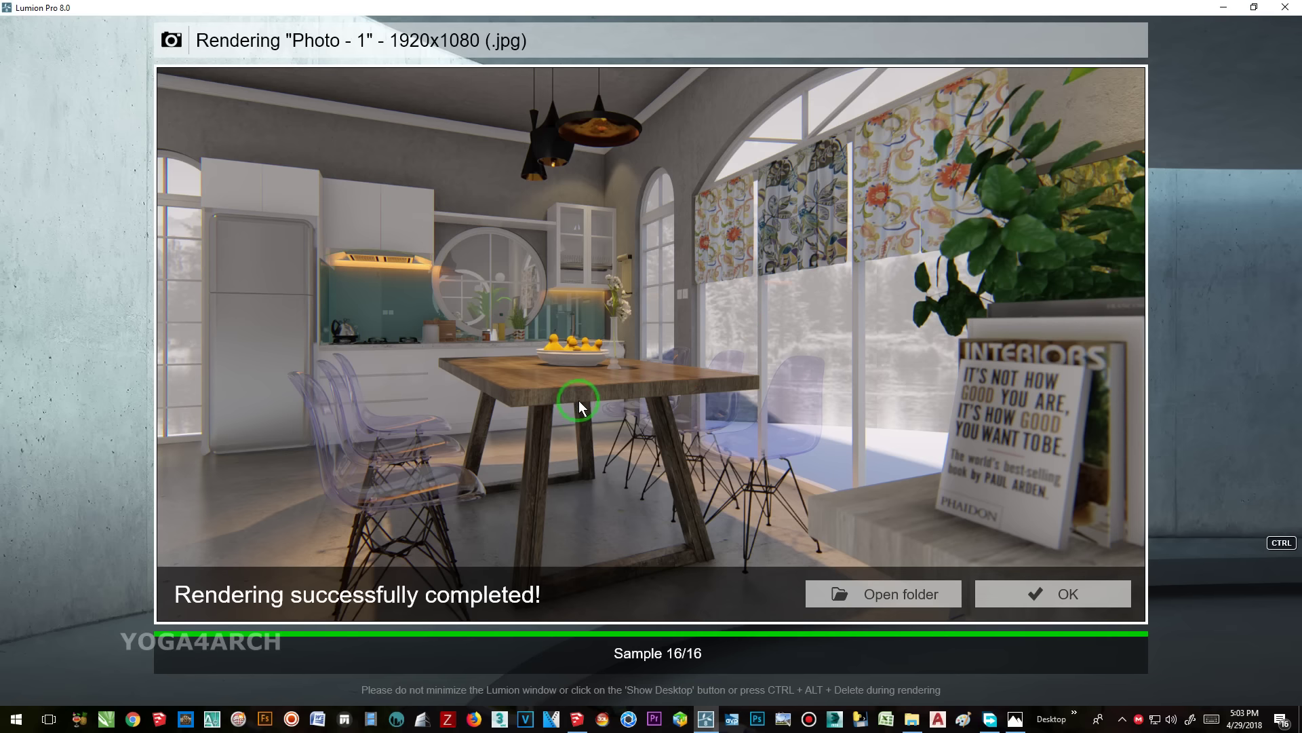
- Raise the area light's brightness and widen its falloff, then return to Photo mode
left_click(1068, 596)
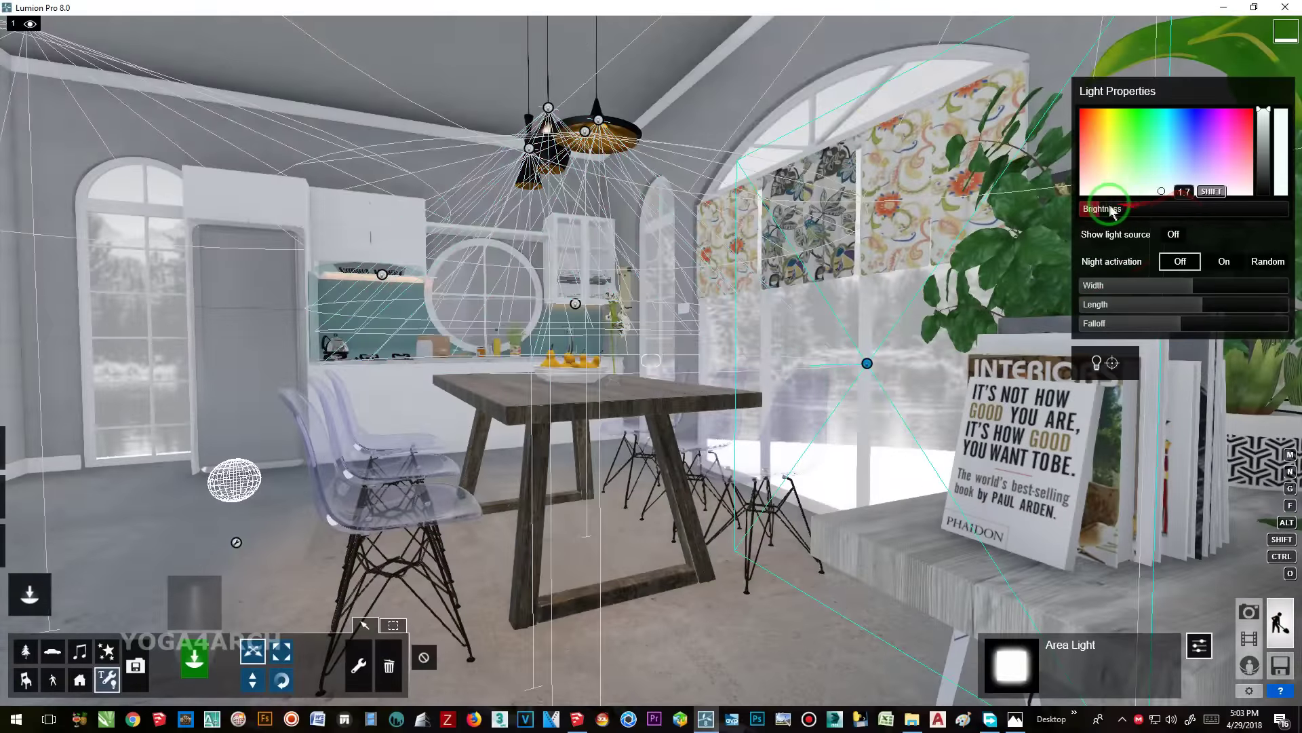
left_click_drag(1119, 212, 1147, 207)
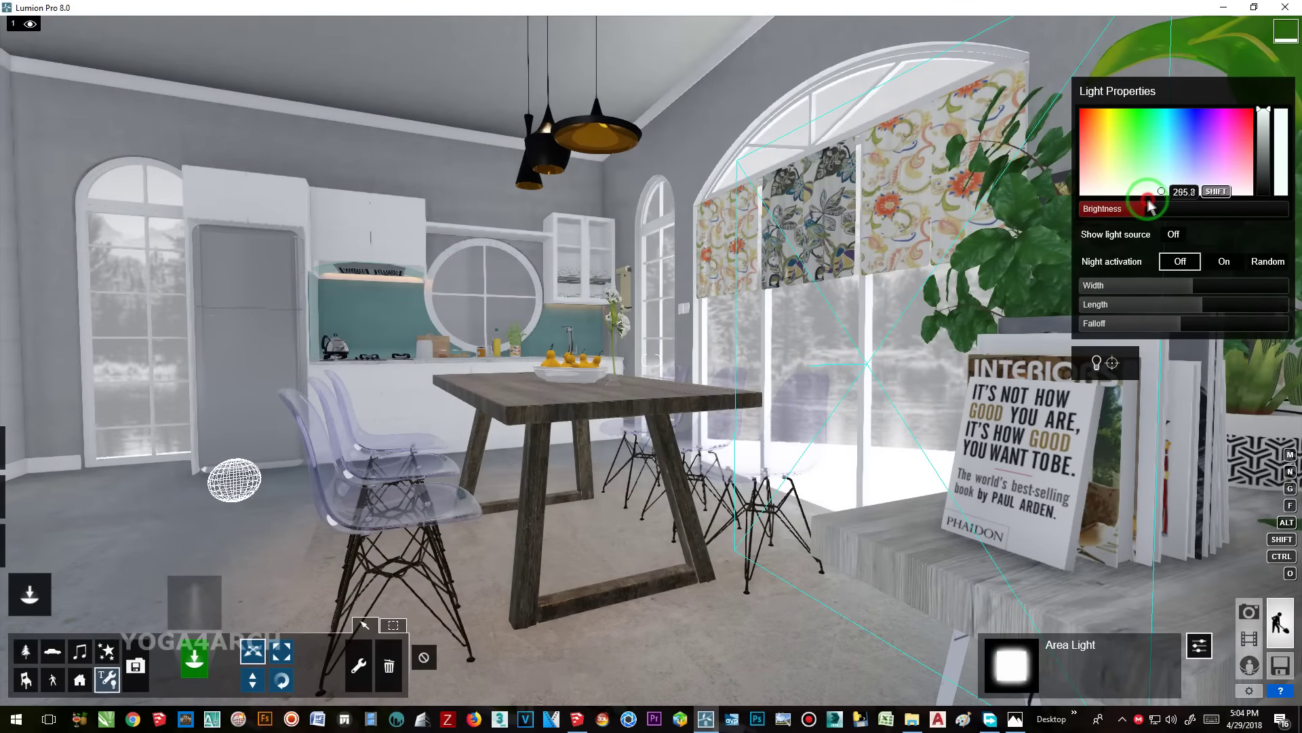
left_click(1106, 325)
left_click_drag(1106, 326, 1135, 326)
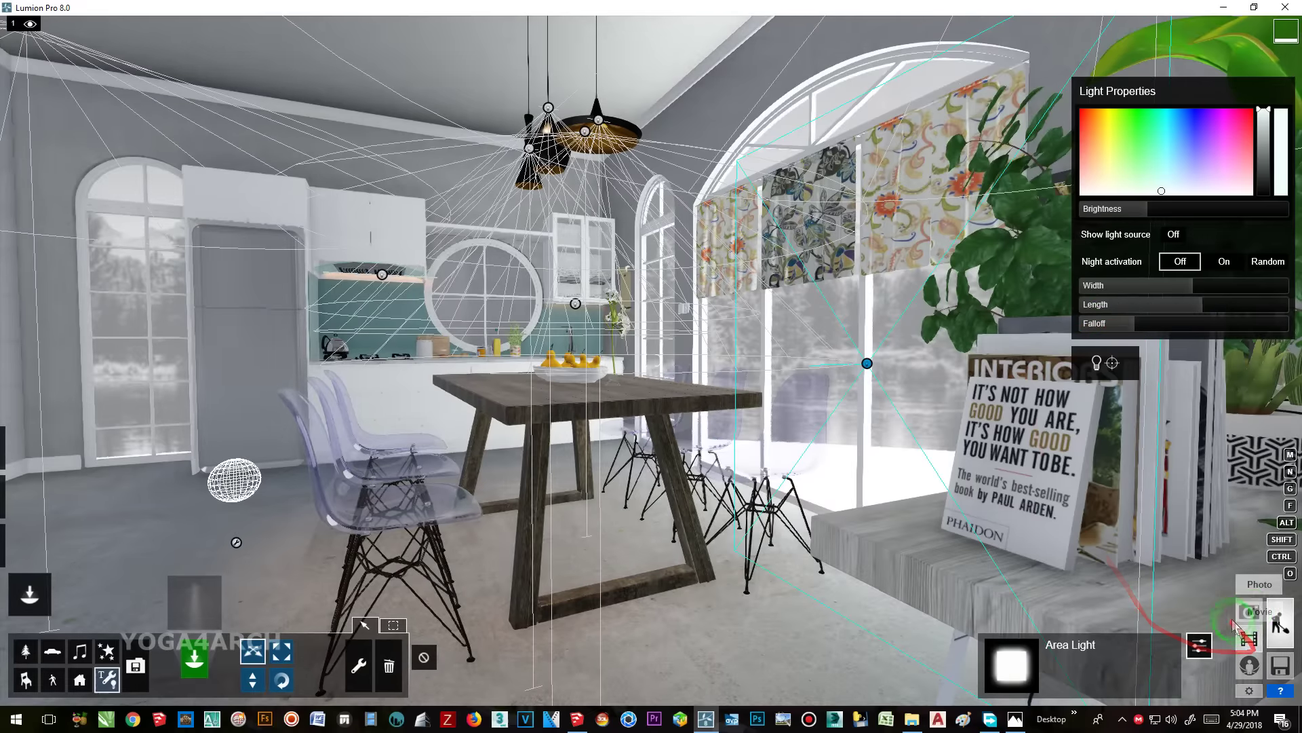
left_click(1233, 621)
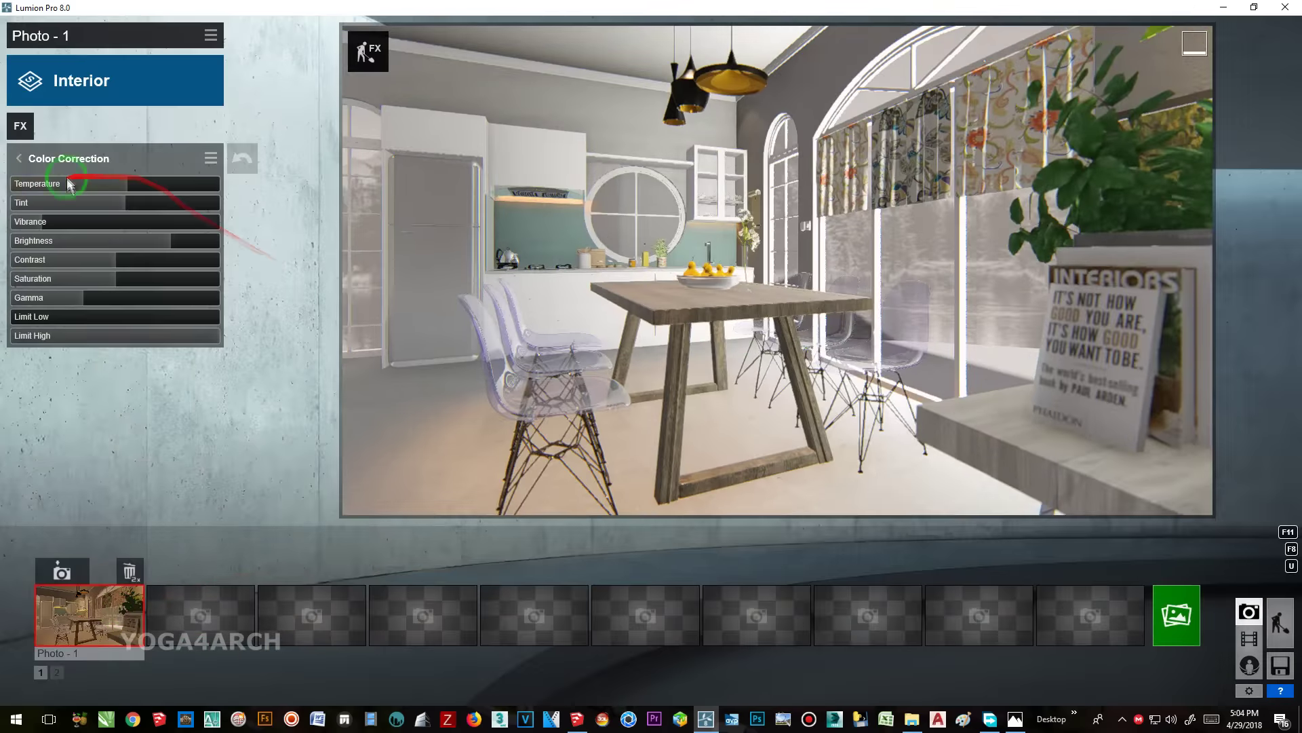
- Warm the temperature, shift the tint pink, darken slightly, and render the photo as 2
left_click_drag(124, 189, 142, 188)
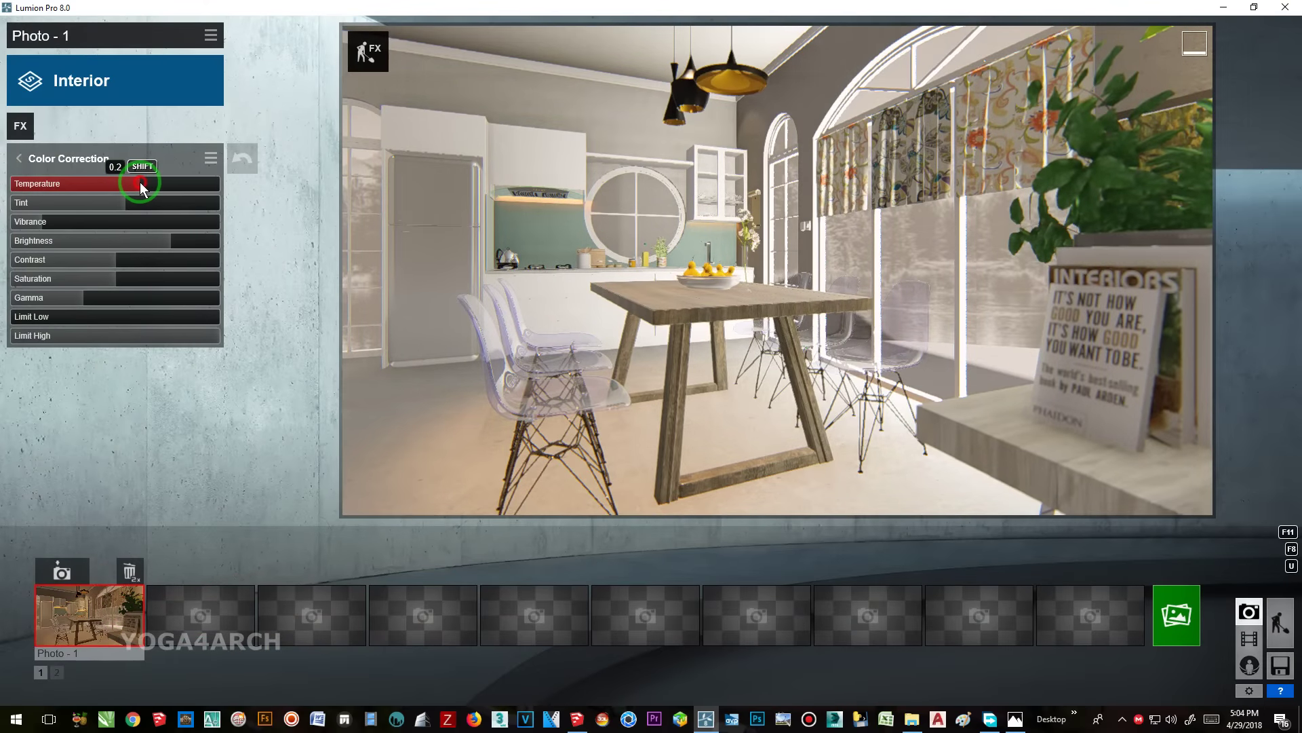
left_click_drag(76, 203, 182, 204)
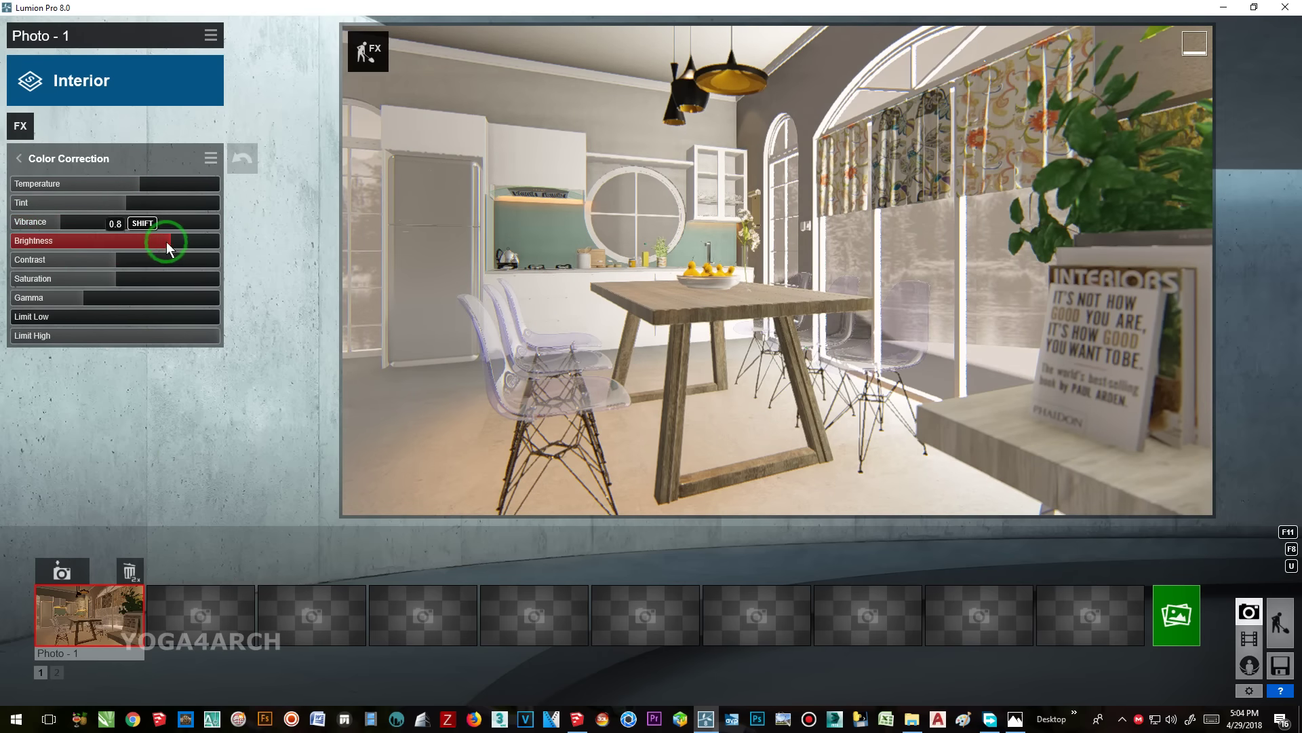
left_click_drag(167, 248, 144, 242)
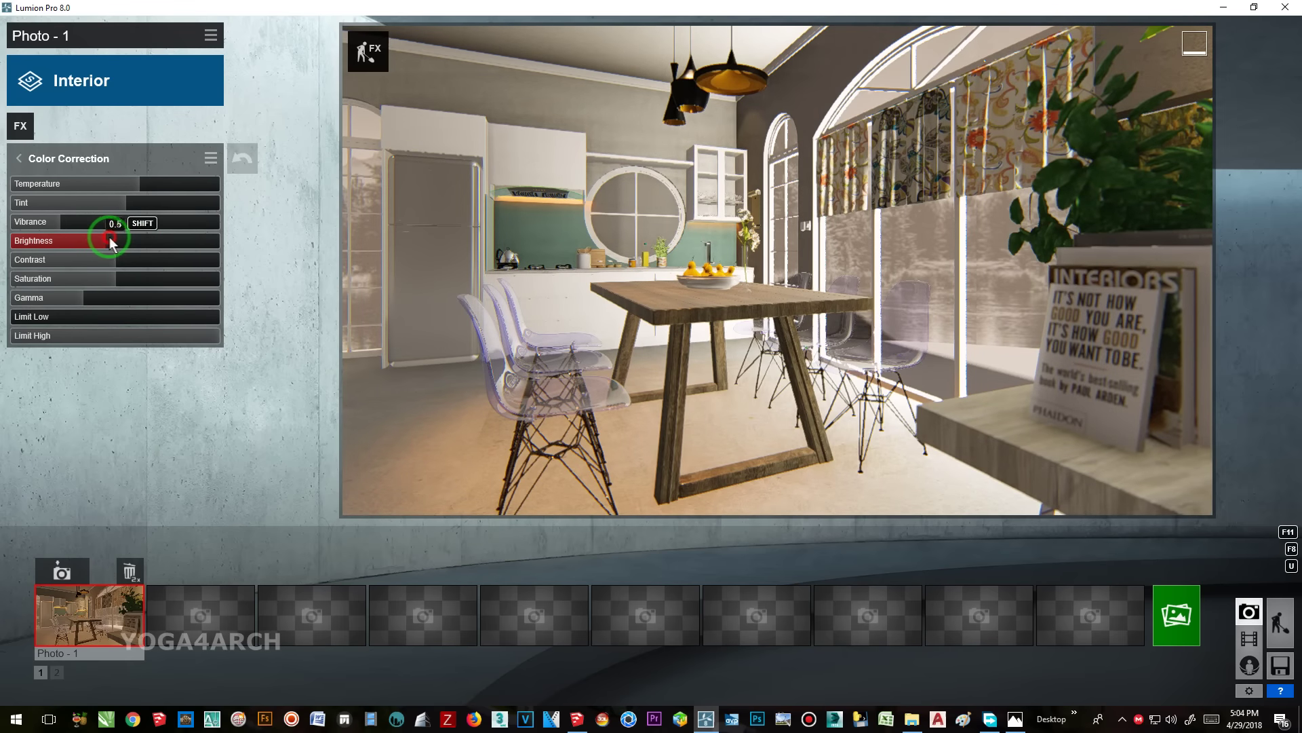
left_click(1177, 616)
left_click(610, 536)
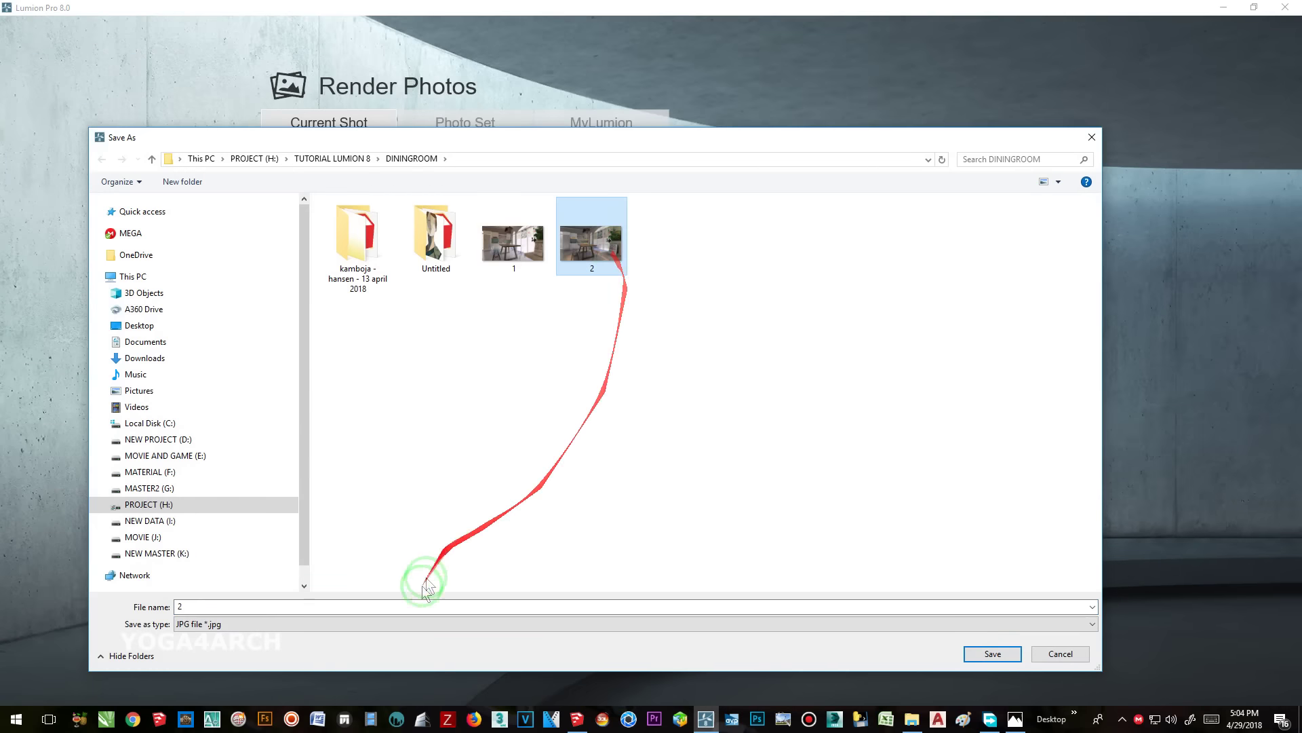
key("Return")
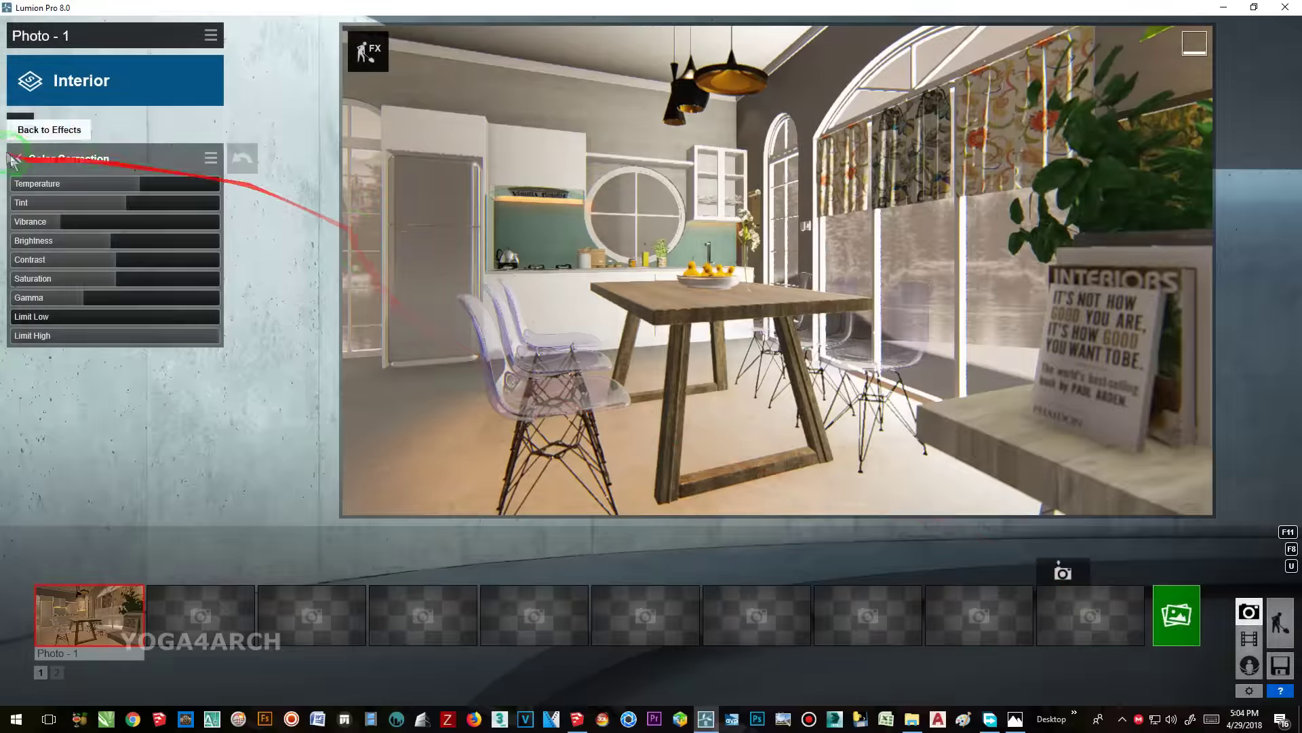
- Add a Sun effect with adjusted heading and brightness, and render it over image 3
left_click(35, 168)
left_click(364, 120)
left_click(407, 209)
mouse_move(102, 202)
left_mouse_down()
mouse_move(137, 208)
mouse_move(125, 208)
left_mouse_up()
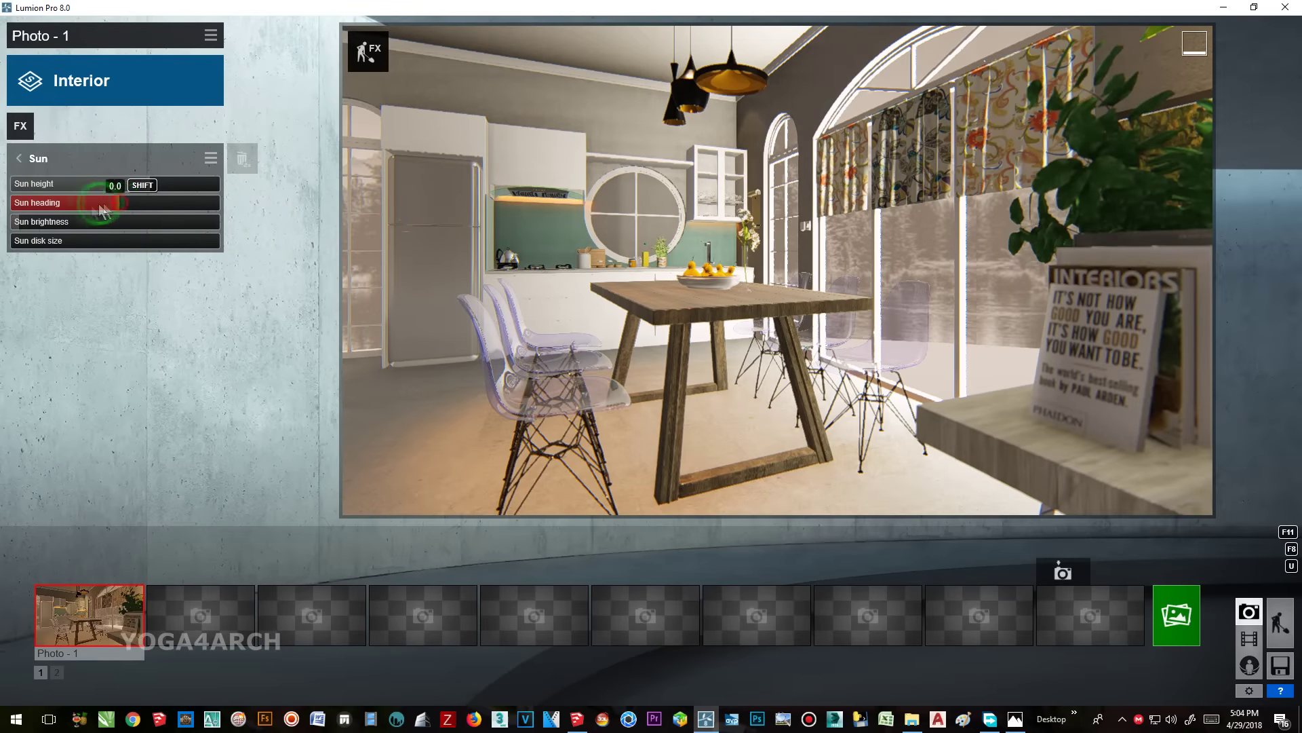
left_click(65, 224)
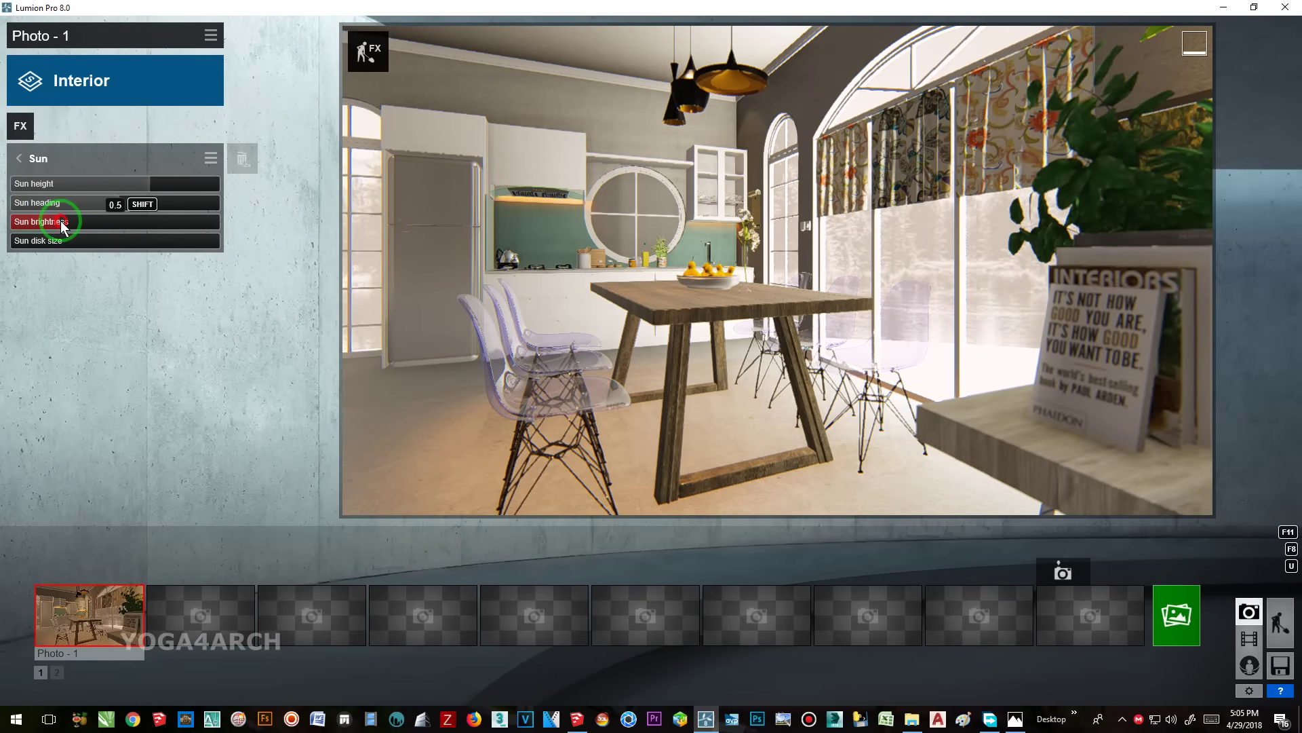
left_click(1177, 615)
left_click(627, 522)
double_click(669, 242)
left_click(673, 409)
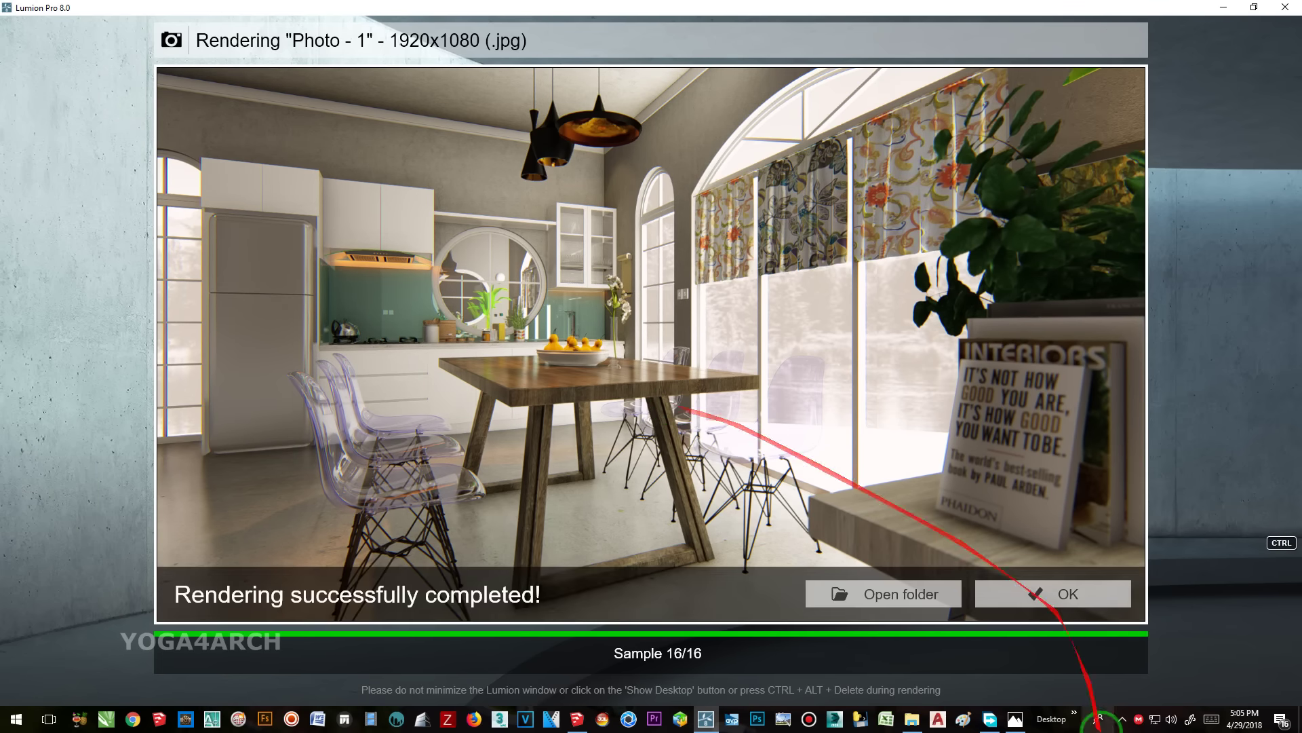
- Toggle between the reference kitchen photo and the finished render, then dismiss Lumion's render message
left_click(1013, 720)
left_click(1014, 720)
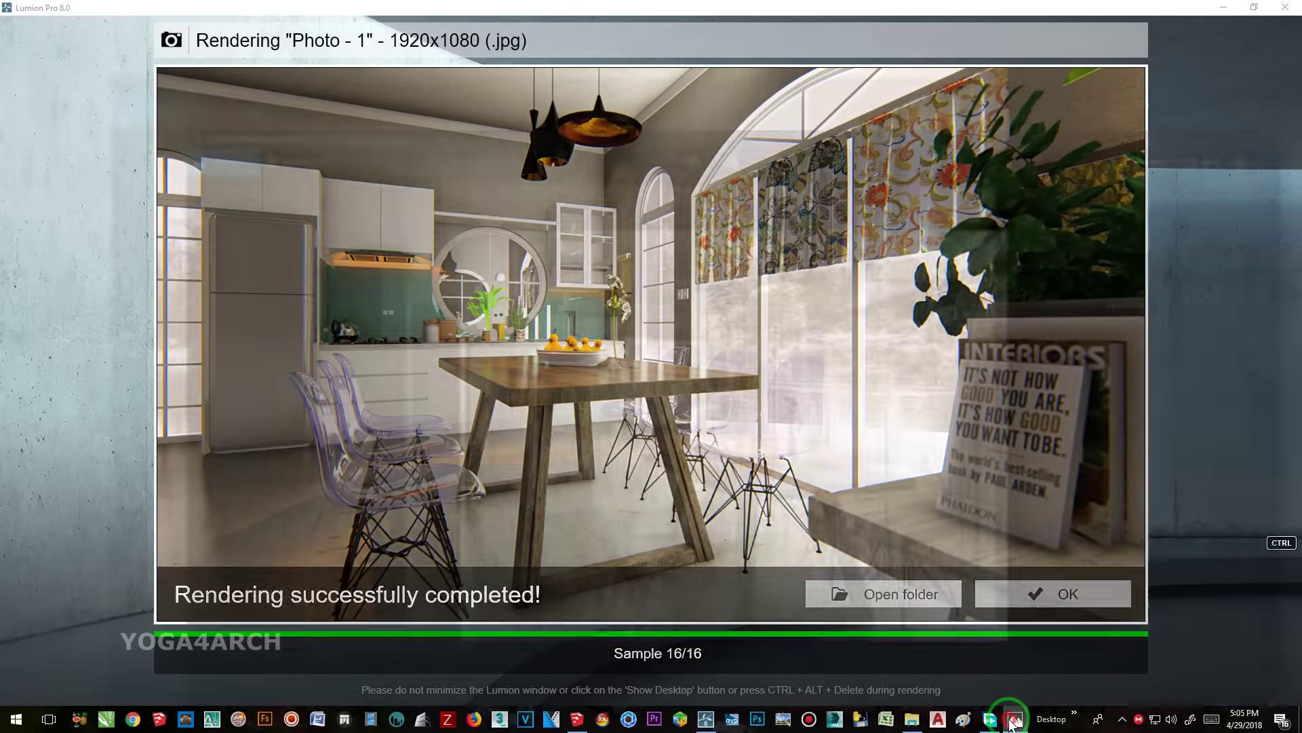
left_click(1014, 719)
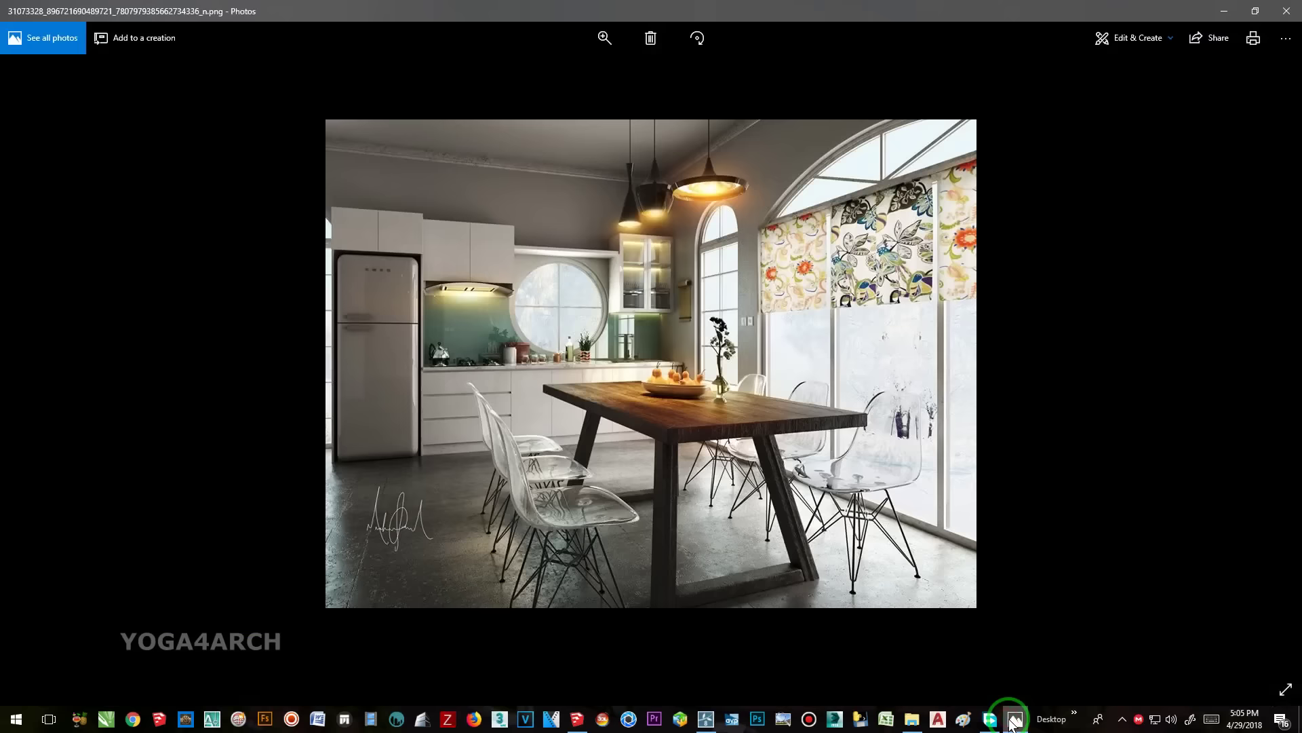
left_click(1013, 719)
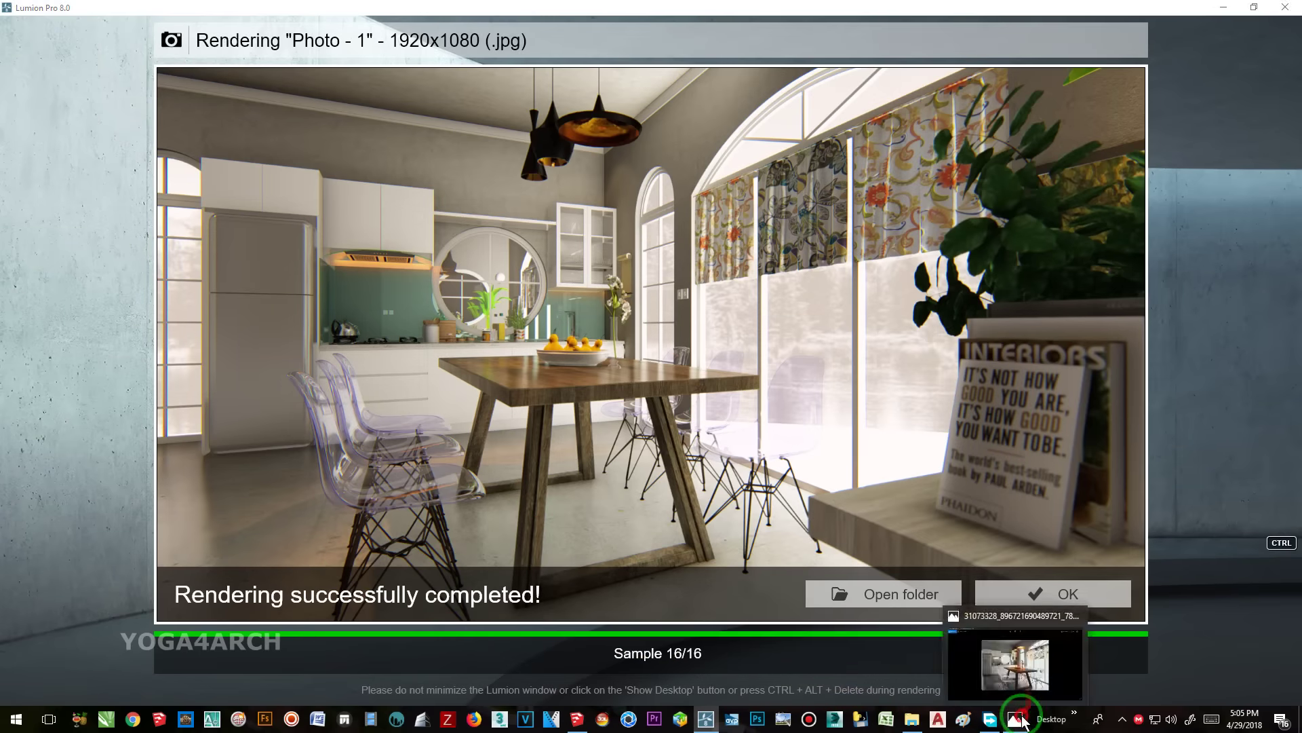
left_click(1013, 719)
left_click(521, 205)
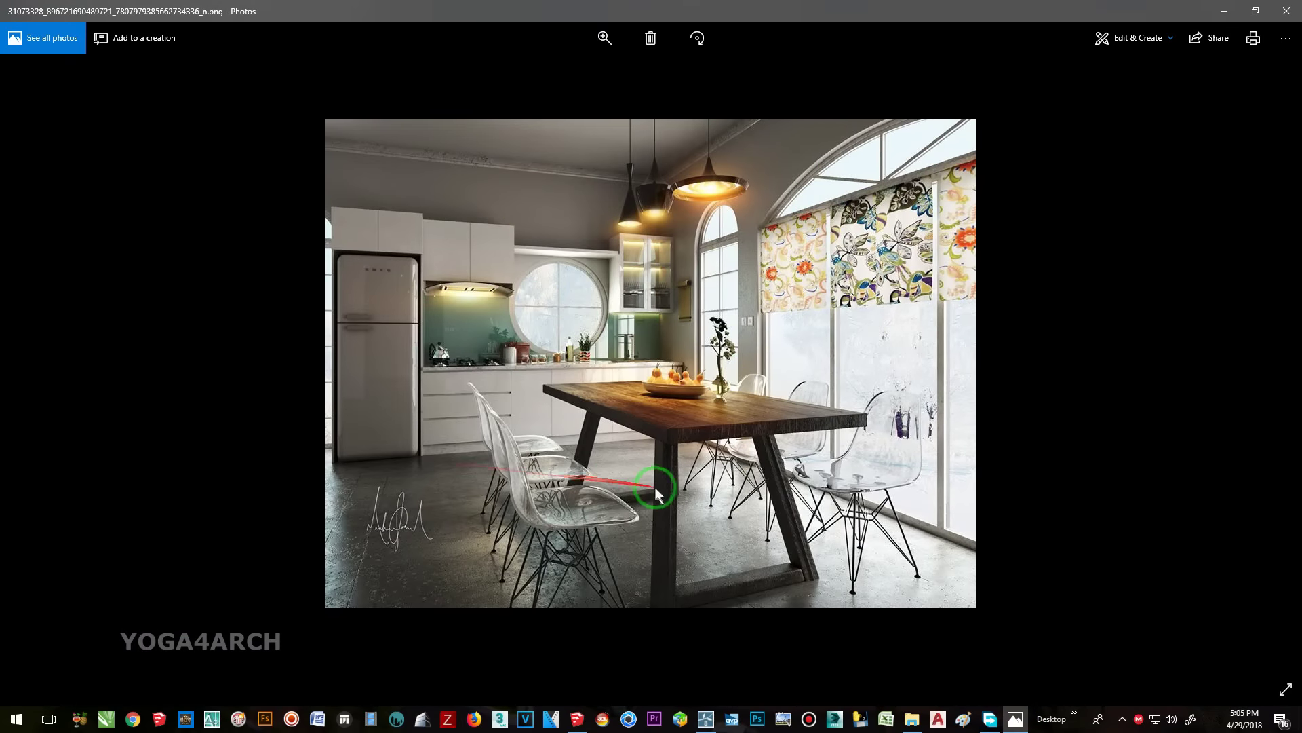
left_click(1225, 11)
left_click(1046, 593)
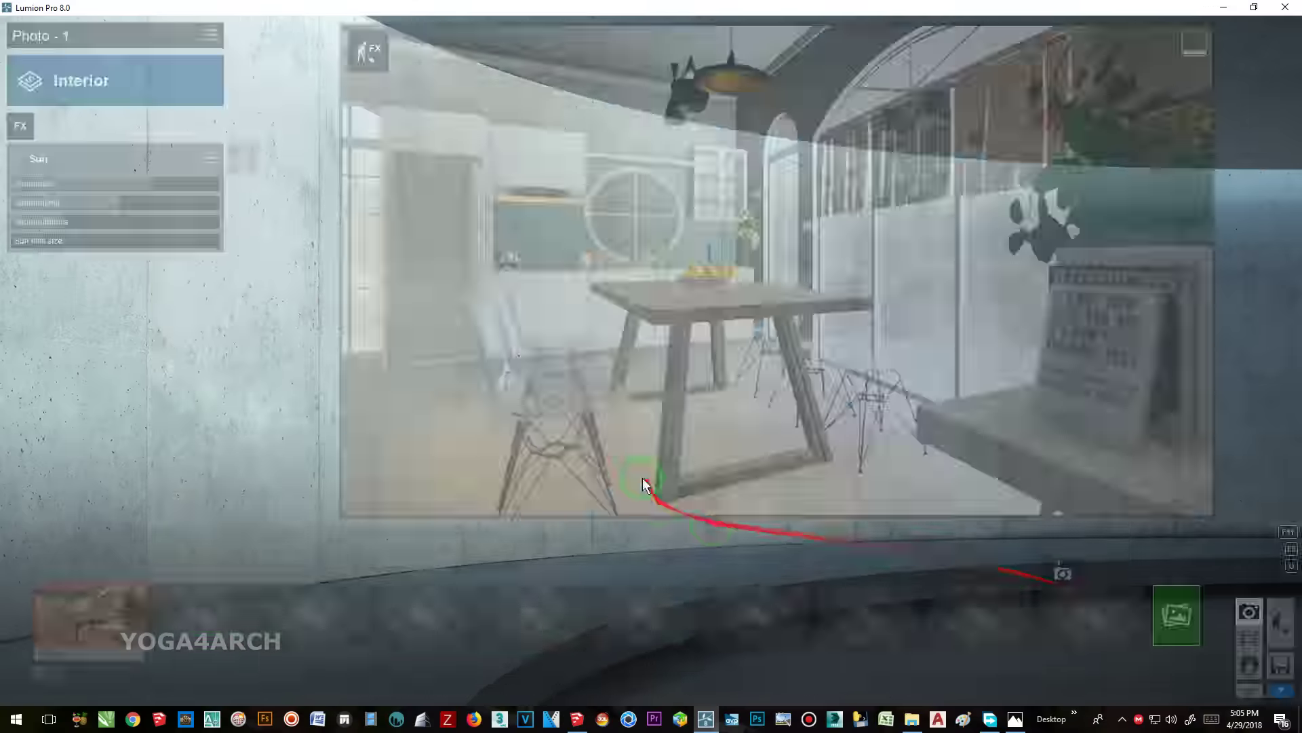
- Lower the floor material's colorization to lighten it
left_click(1273, 637)
left_click(29, 539)
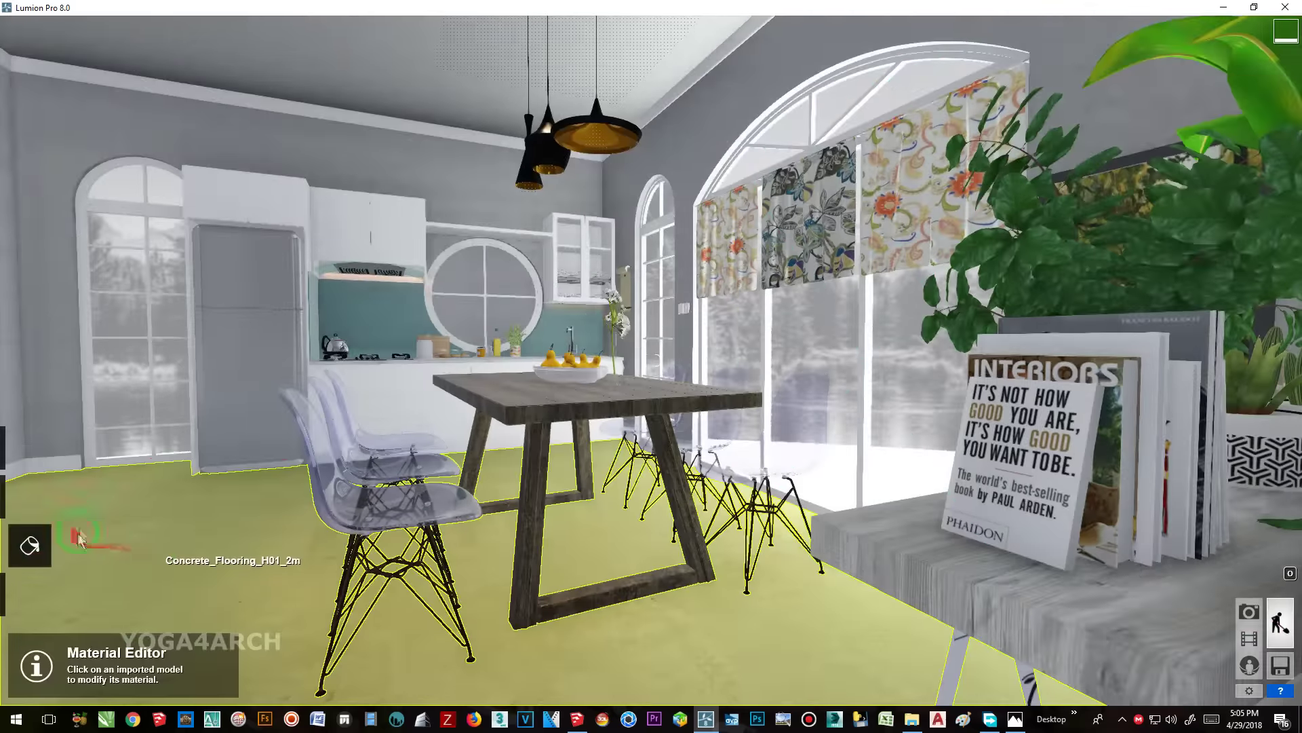
left_click(203, 461)
left_click(61, 455)
left_click(299, 540)
left_click(92, 483)
left_click(96, 453)
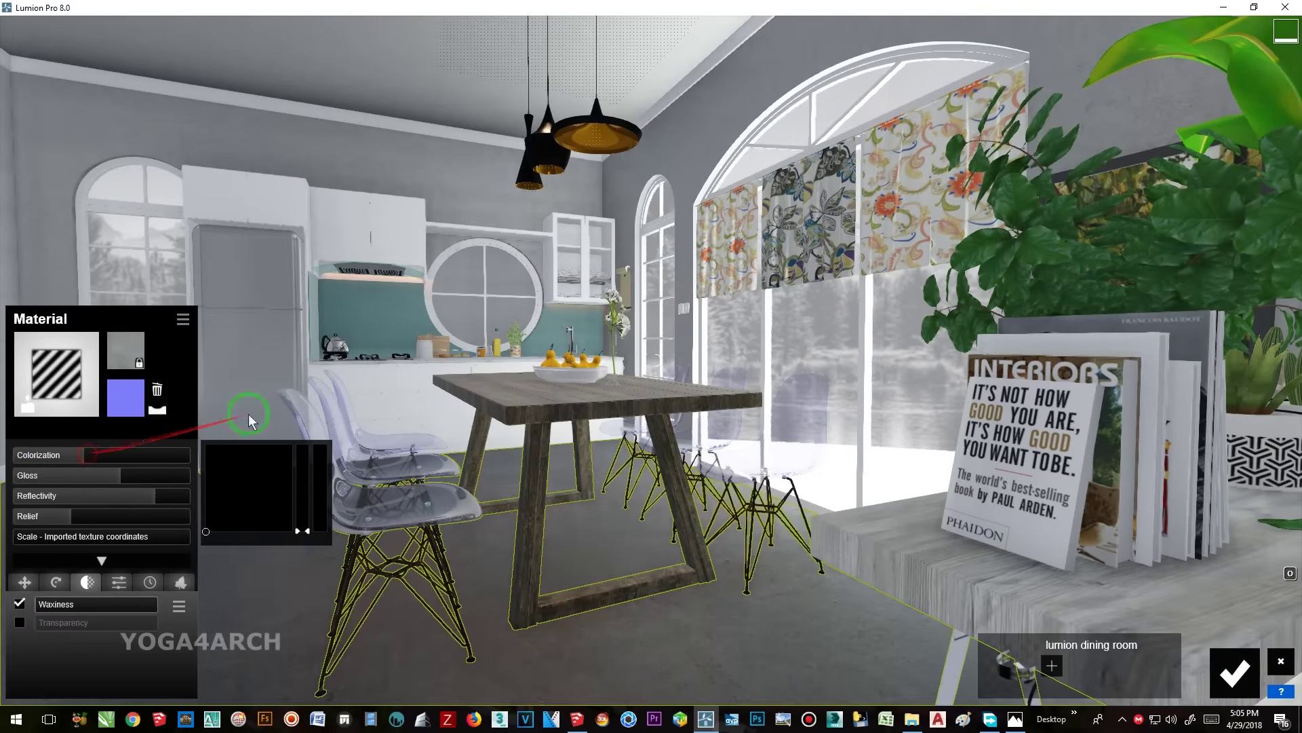
left_click_drag(290, 415, 351, 467)
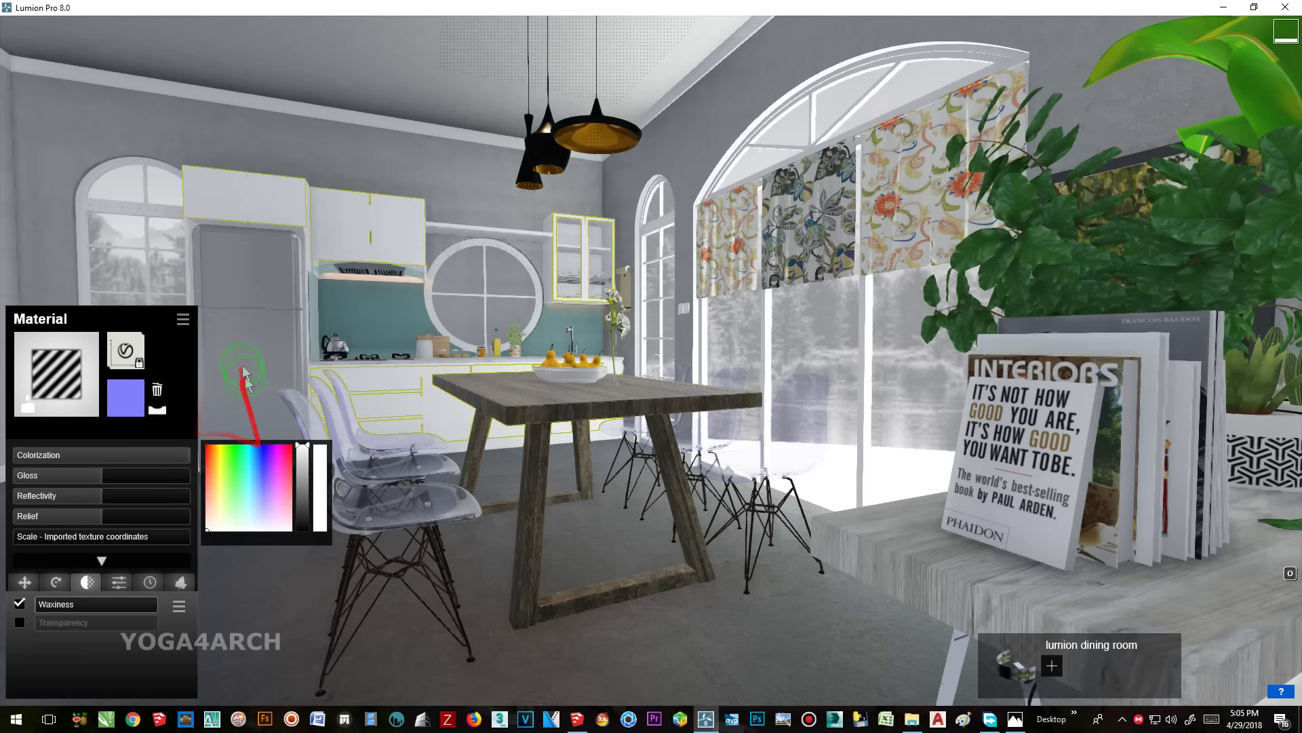
- Reduce the table wood material's colorization to 0.2
left_click(351, 467)
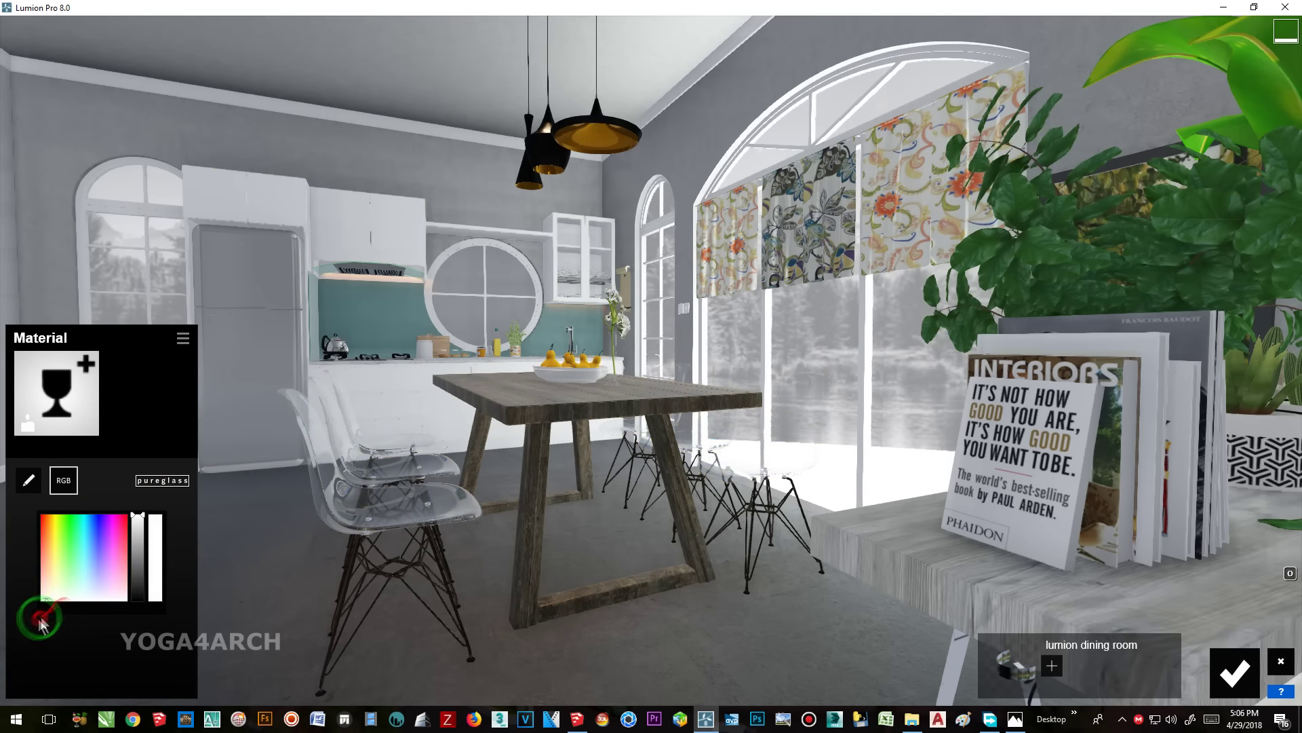
left_click(577, 407)
left_click(87, 454)
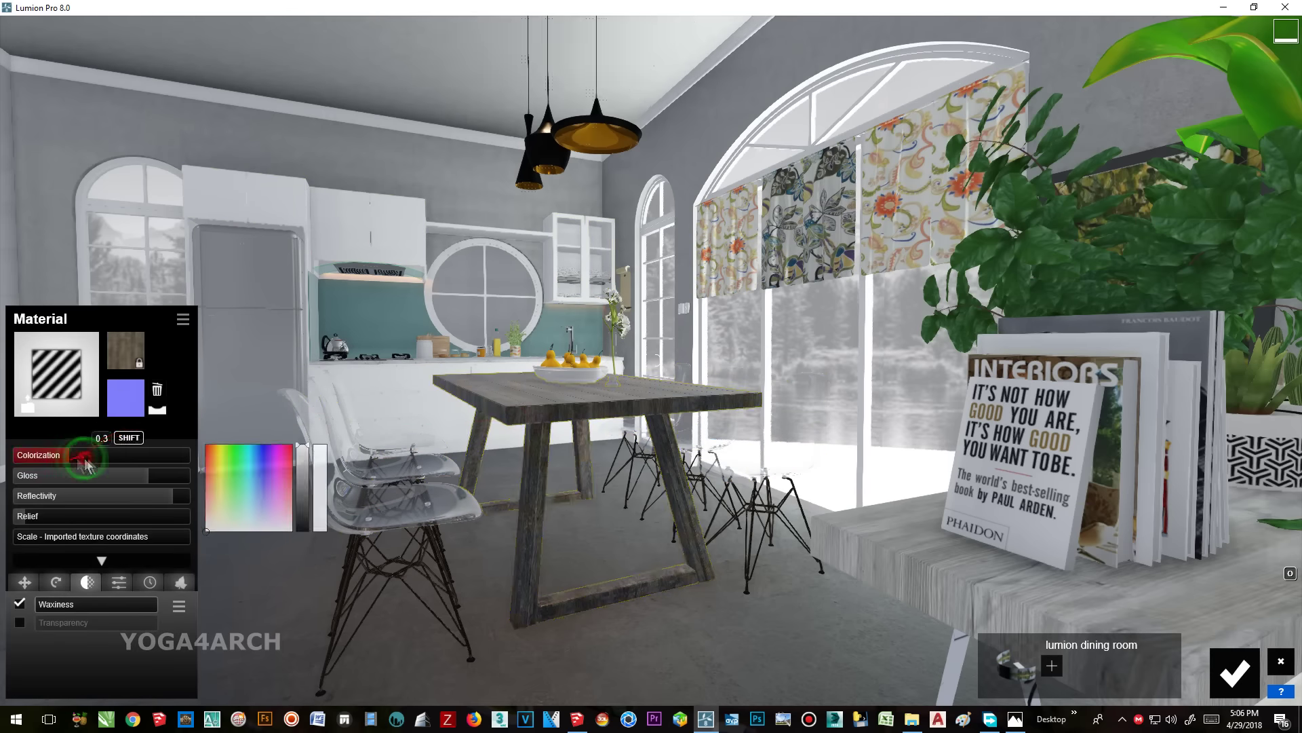
left_click(304, 522)
left_click_drag(102, 456, 55, 458)
left_click(100, 456)
- Darken the fridge material, recolour it red and make it glossier
left_click(380, 319)
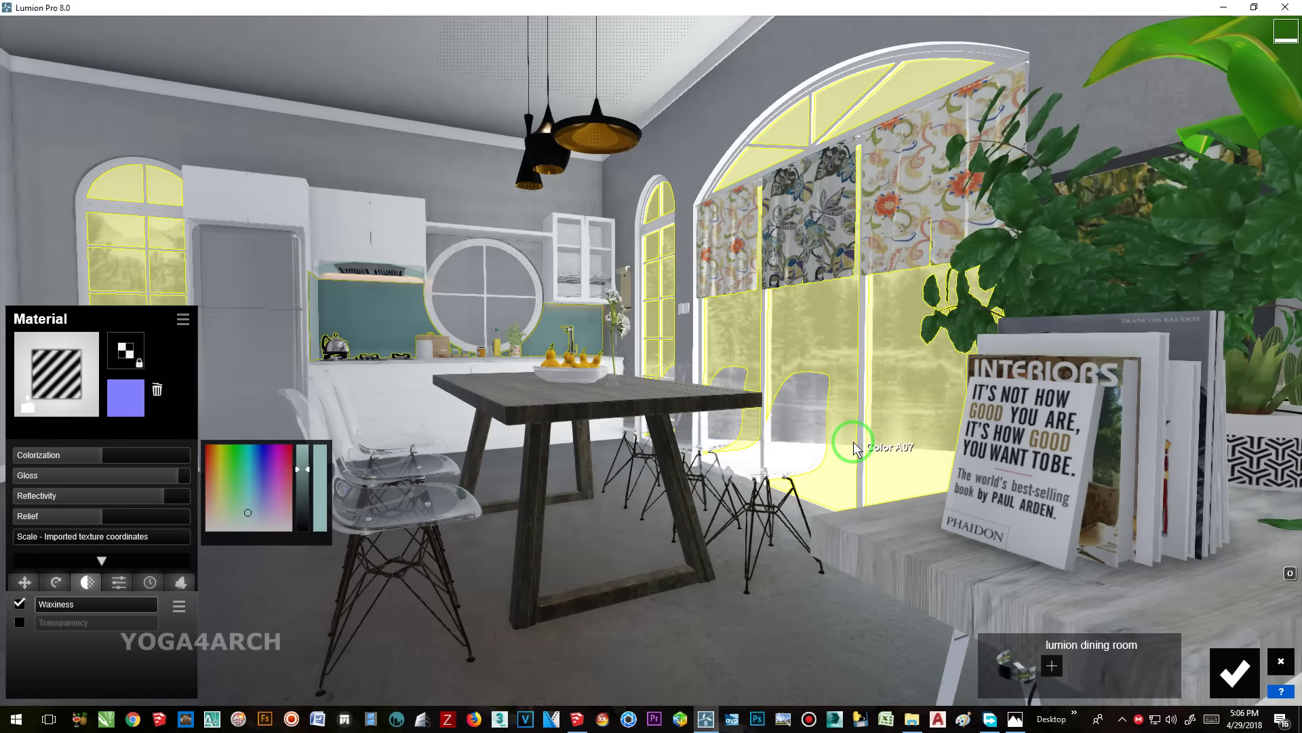
left_click(283, 354)
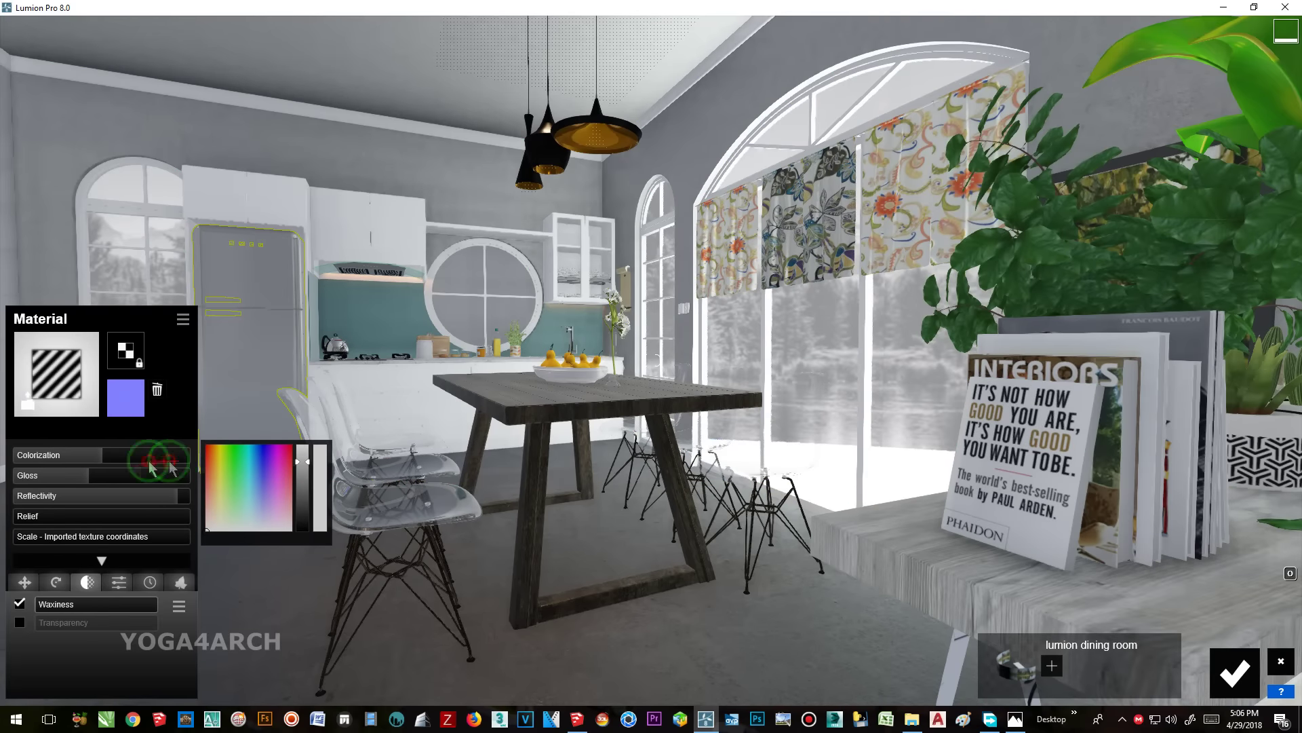
mouse_move(303, 461)
left_mouse_down()
mouse_move(307, 476)
mouse_move(307, 464)
left_mouse_up()
left_click(263, 513)
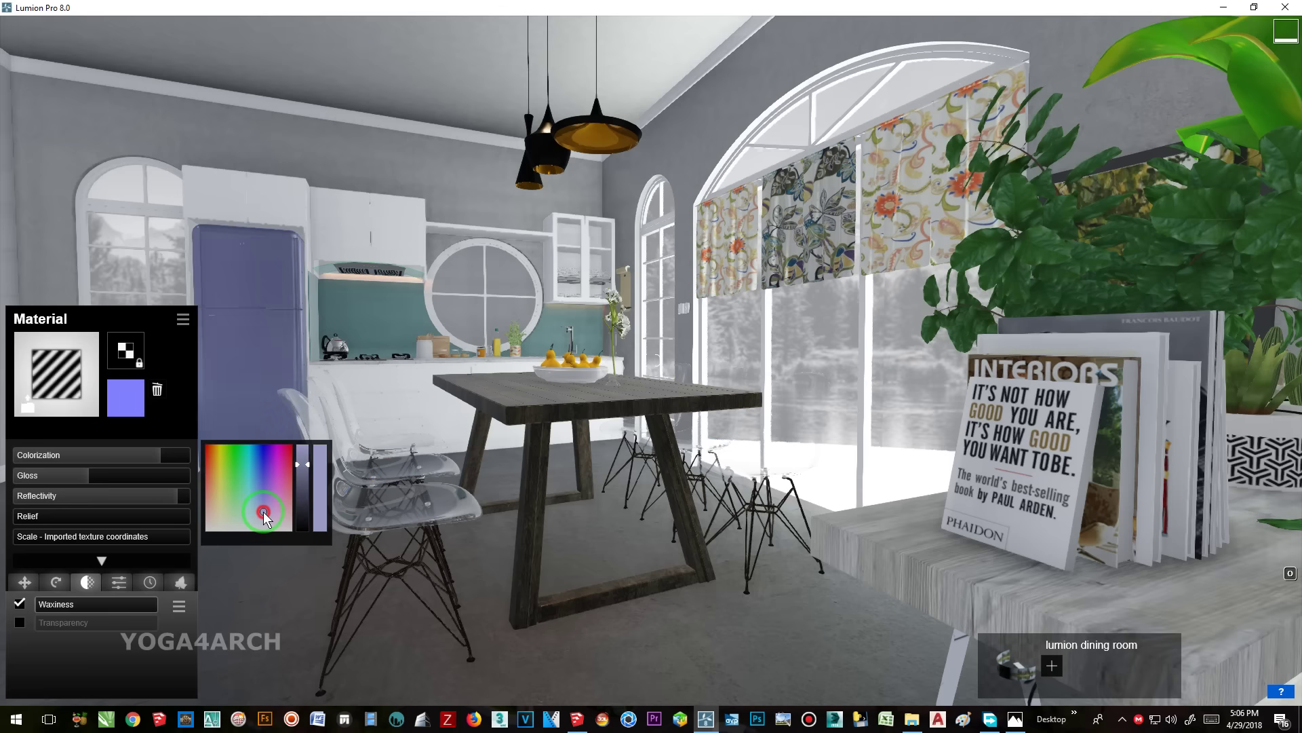
left_click_drag(264, 514, 196, 438)
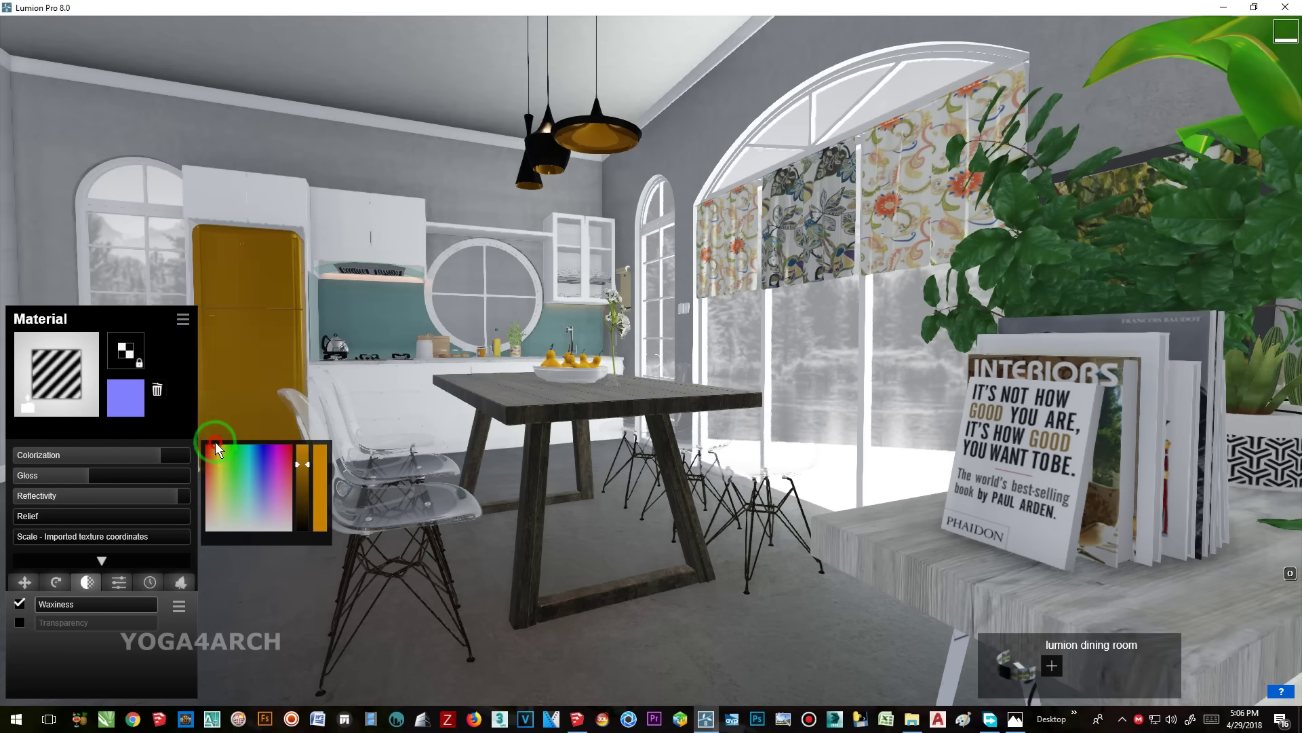
left_click_drag(135, 475, 180, 474)
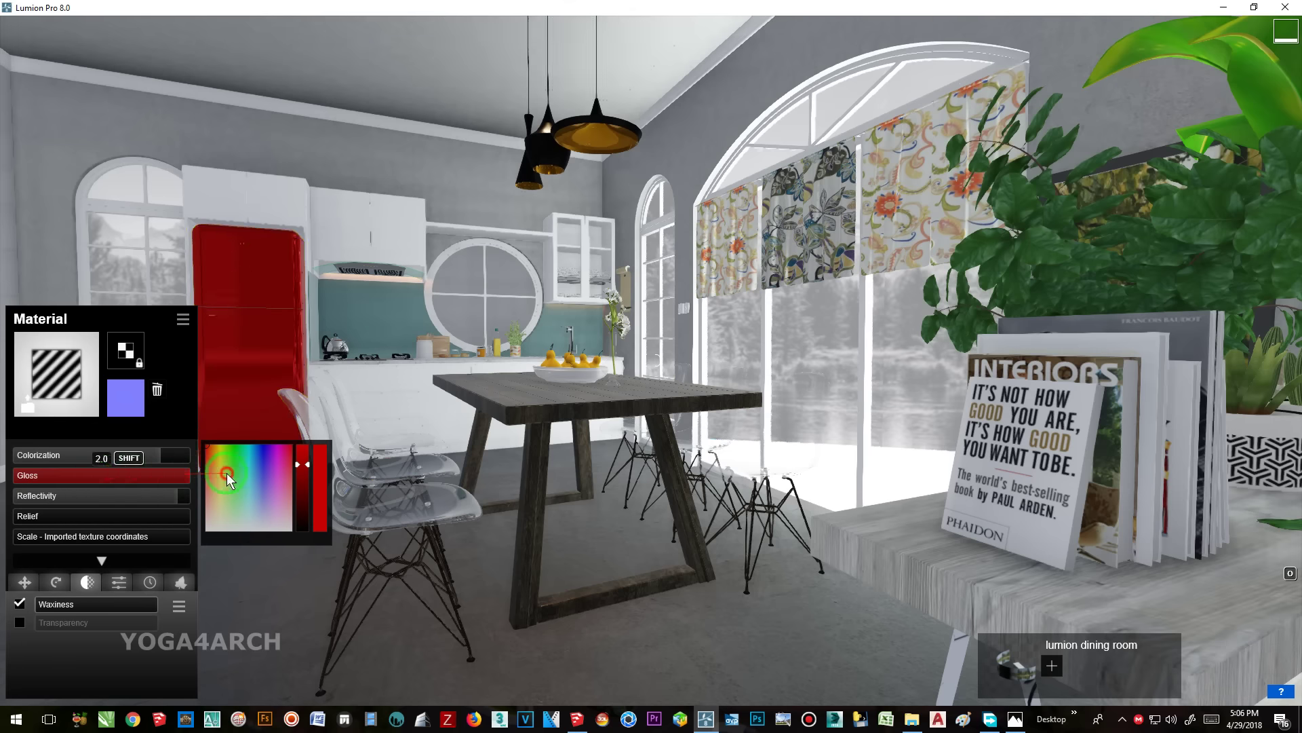
- Adjust the walls' gloss and set the chair legs' gloss to 1.2
left_click(491, 146)
left_click(127, 477)
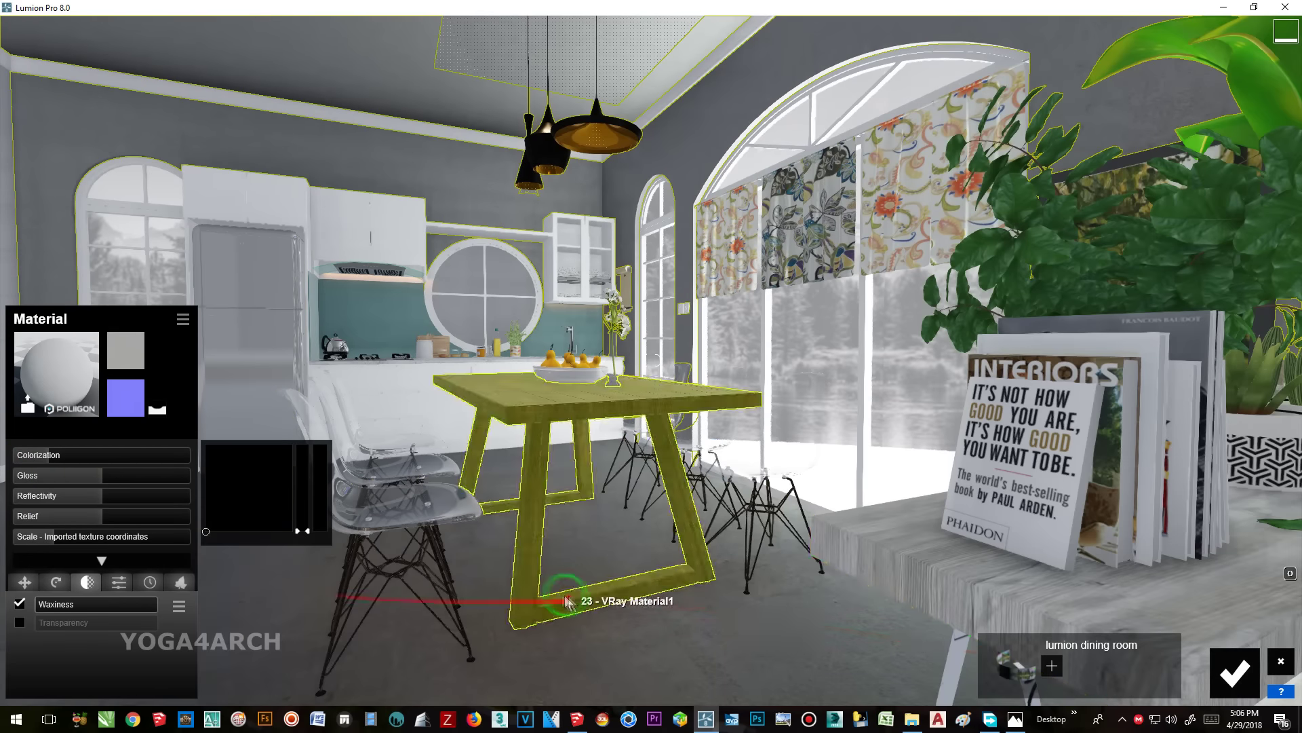
left_click(384, 563)
mouse_move(121, 480)
left_mouse_down("shift")
mouse_move(103, 482)
mouse_move(178, 479)
left_mouse_up("shift")
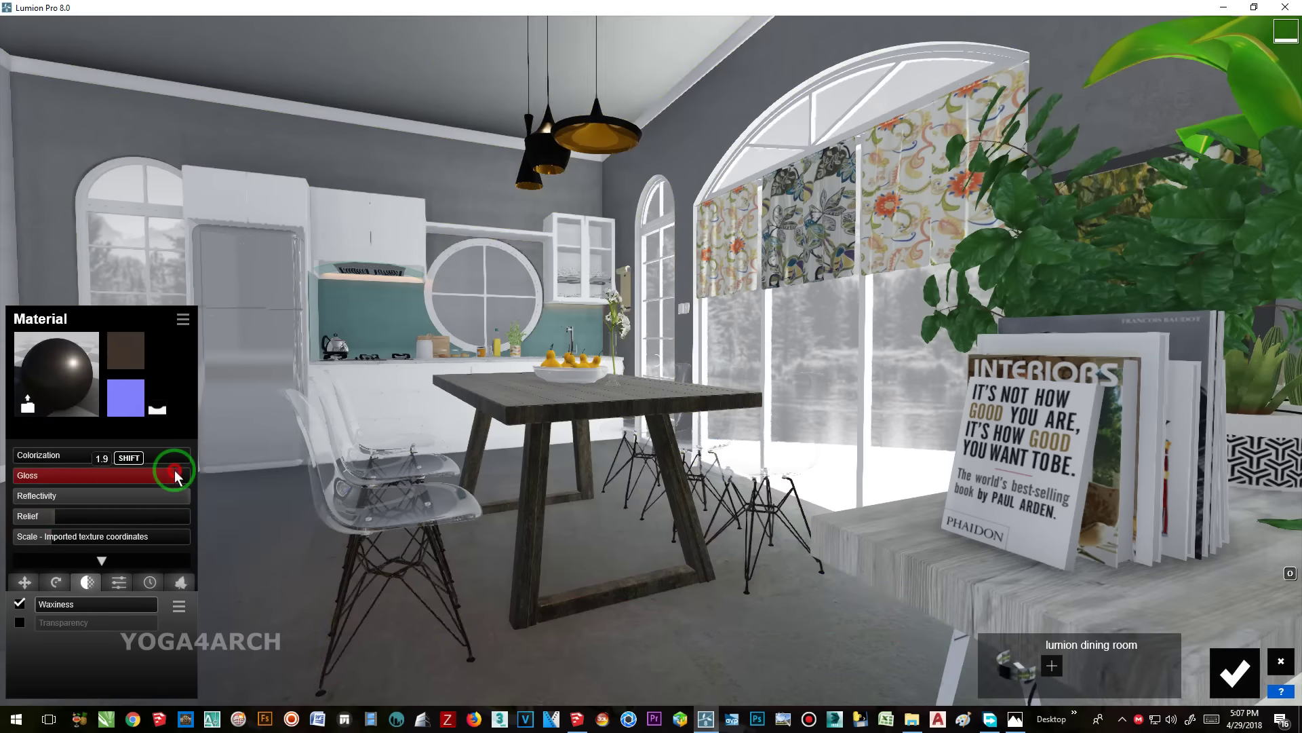
- Raise the floral curtain material's emissive value to 1.1
left_click(727, 251)
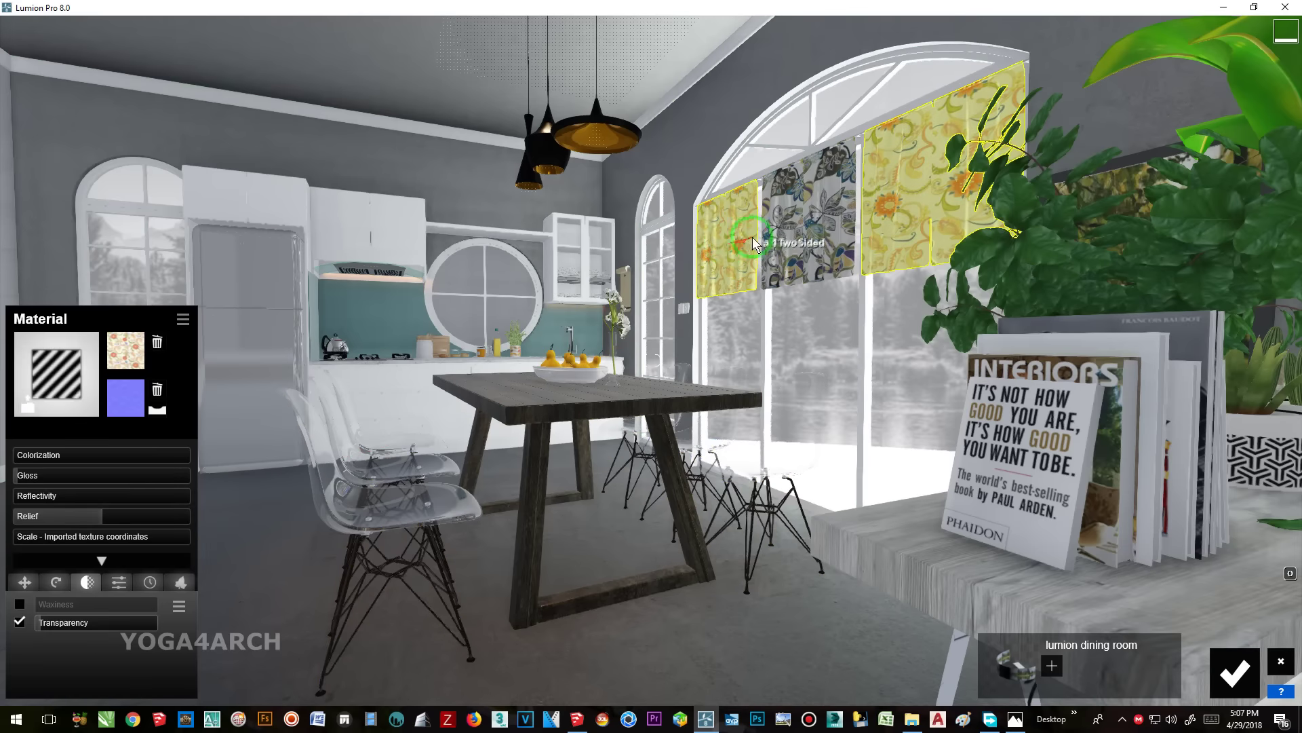
left_click(119, 582)
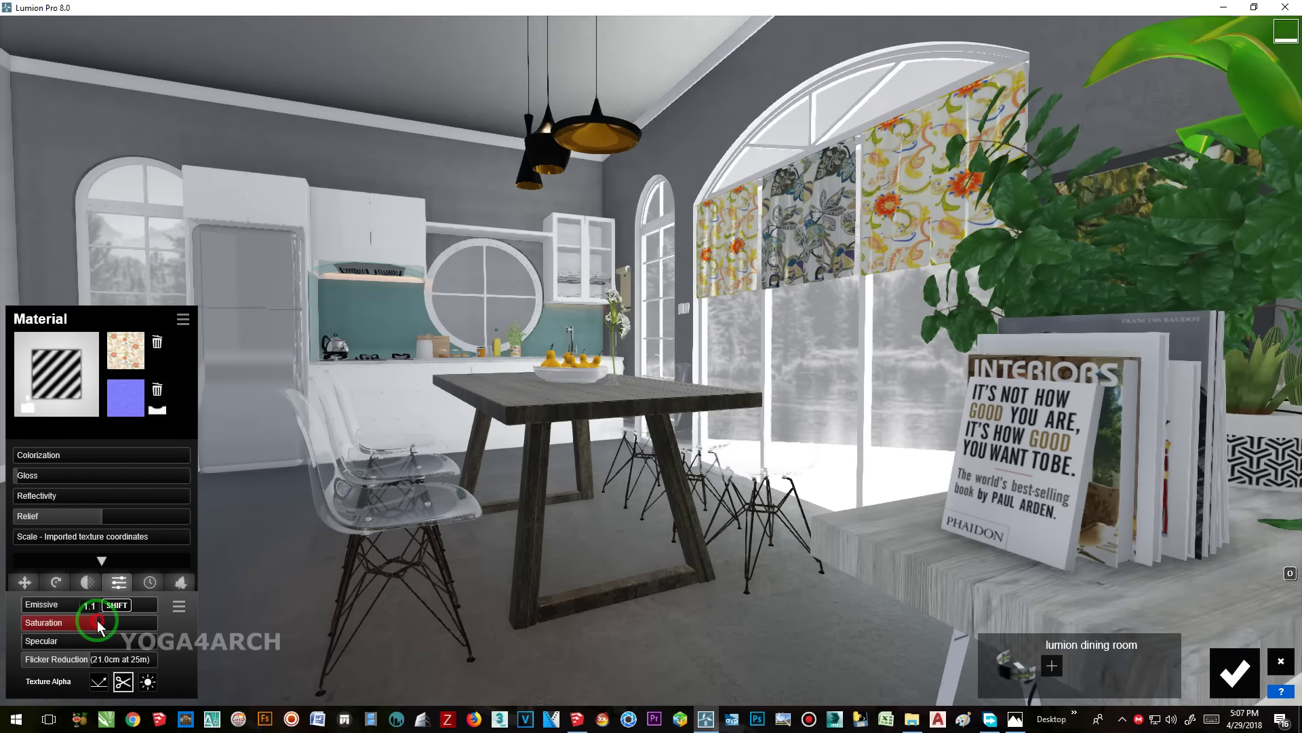
left_click_drag(93, 624, 95, 632, "shift")
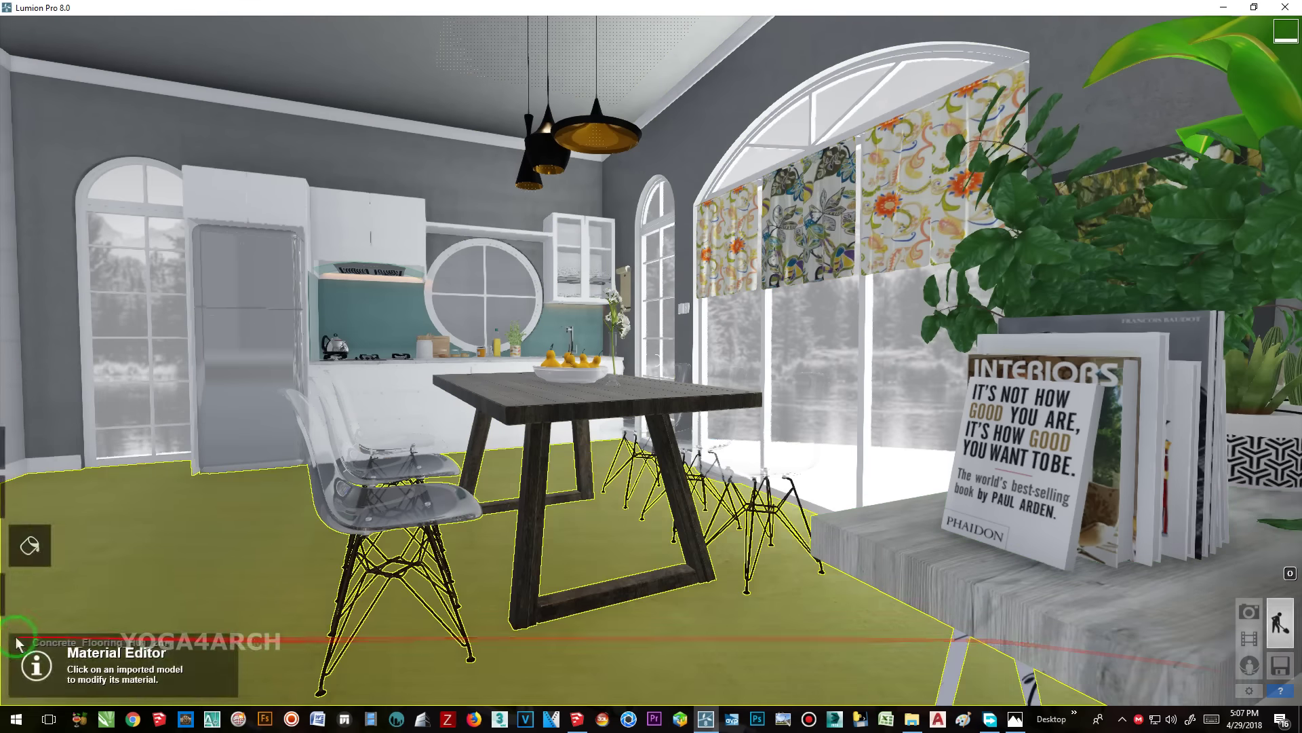
- Set the three pendant spotlights to brightness 161.1 and a 1.6 rad cone, then reopen Photo 1
right_click_drag(616, 135, 651, 361)
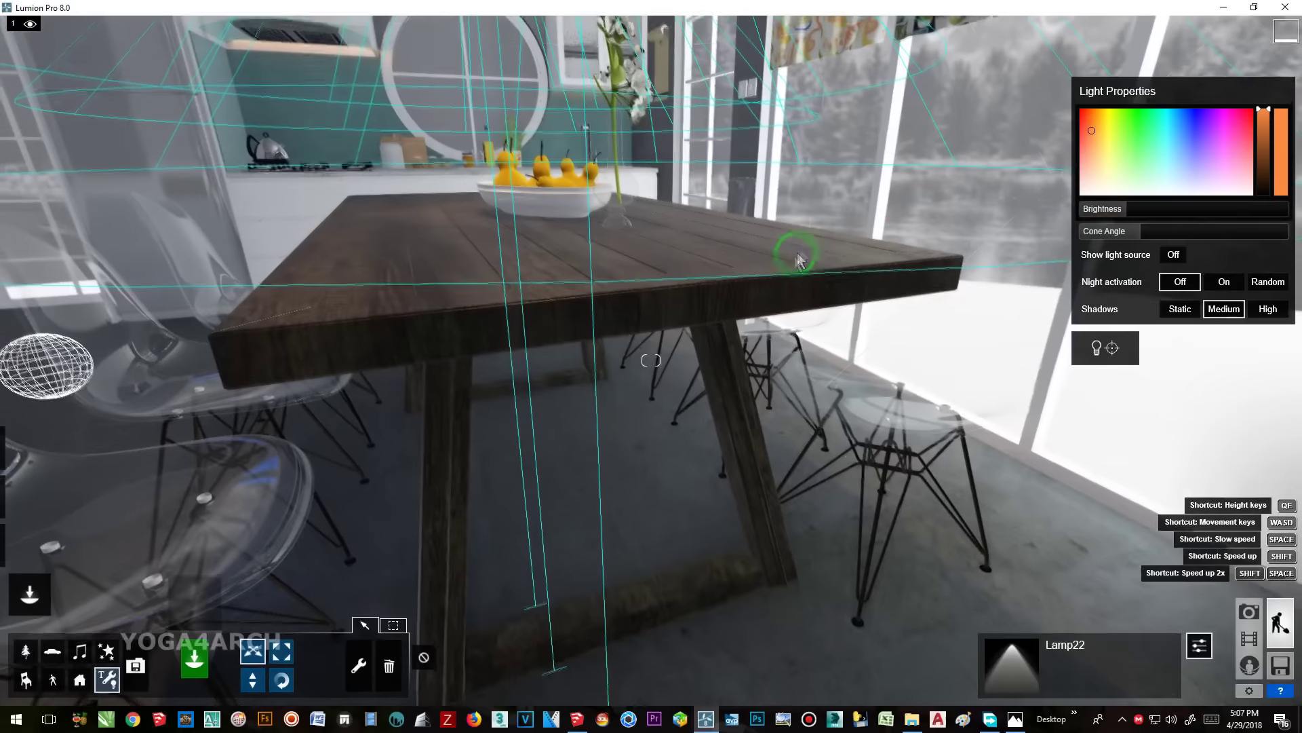
left_click_drag(1130, 209, 1231, 232)
left_click(1142, 214)
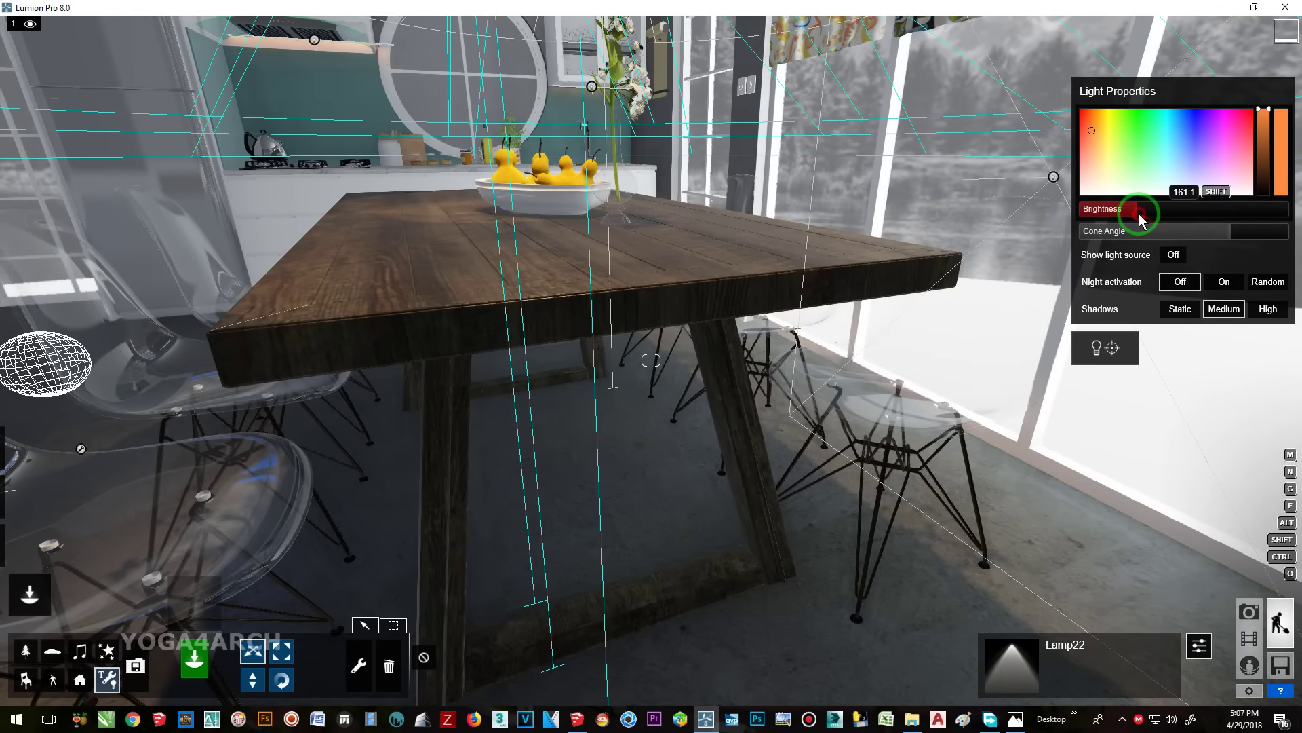
left_click(1249, 611)
left_click(103, 628)
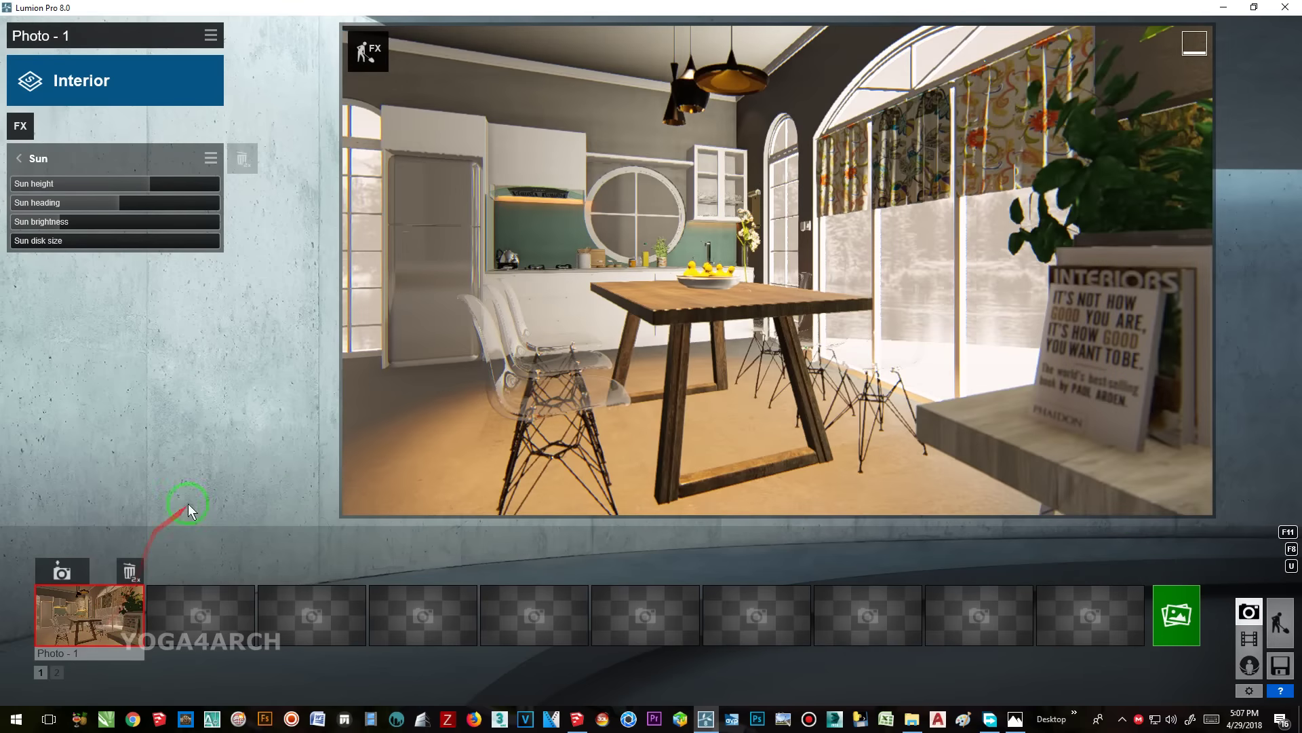
- Render Photo - 1 as a 1920x1080 JPG
left_click(1177, 616)
left_click(552, 523)
key("Return")
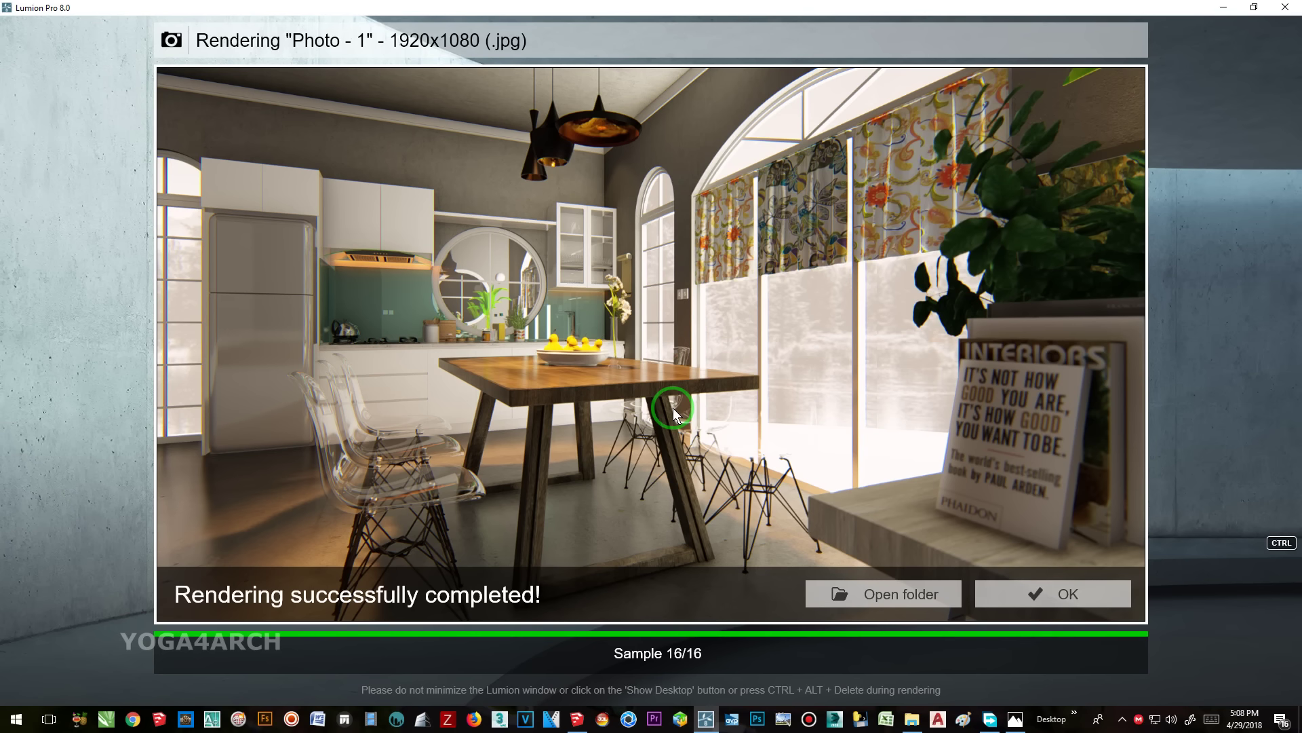
- Compare the finished render against the reference photo, then close the render message
left_click(1019, 729)
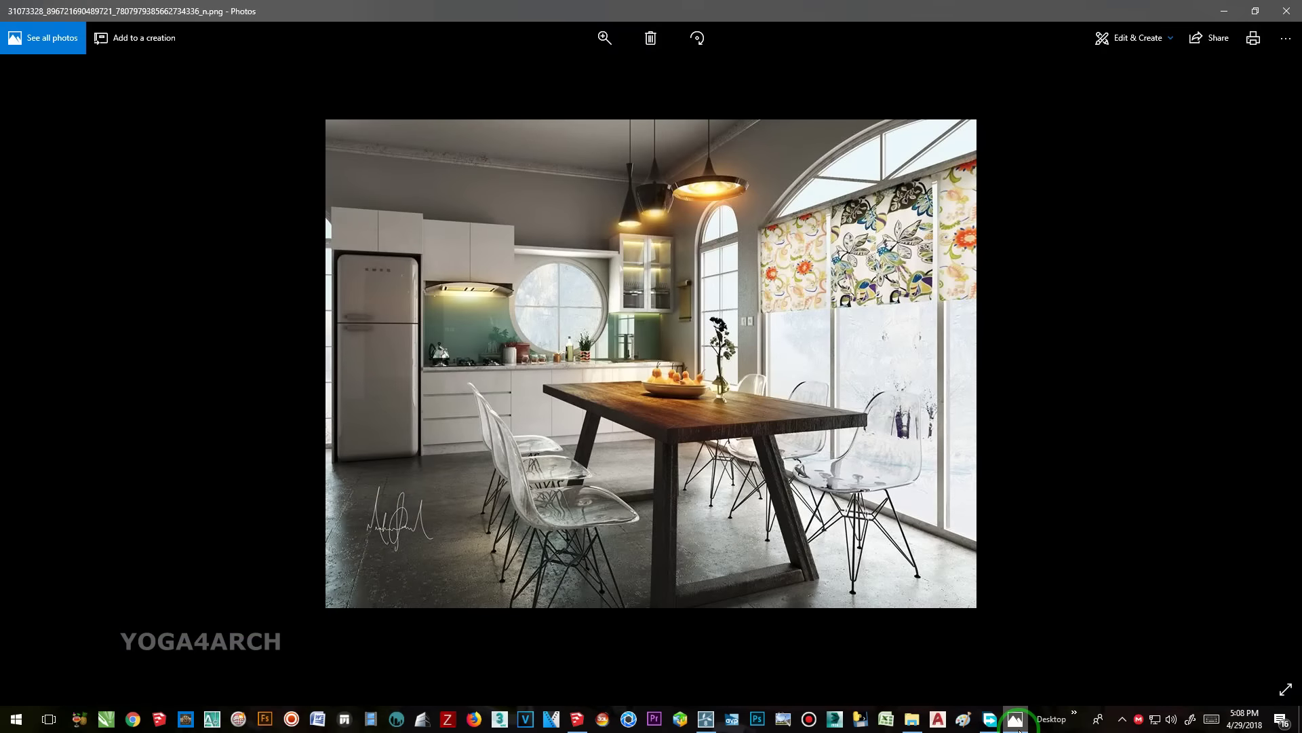
left_click(1018, 729)
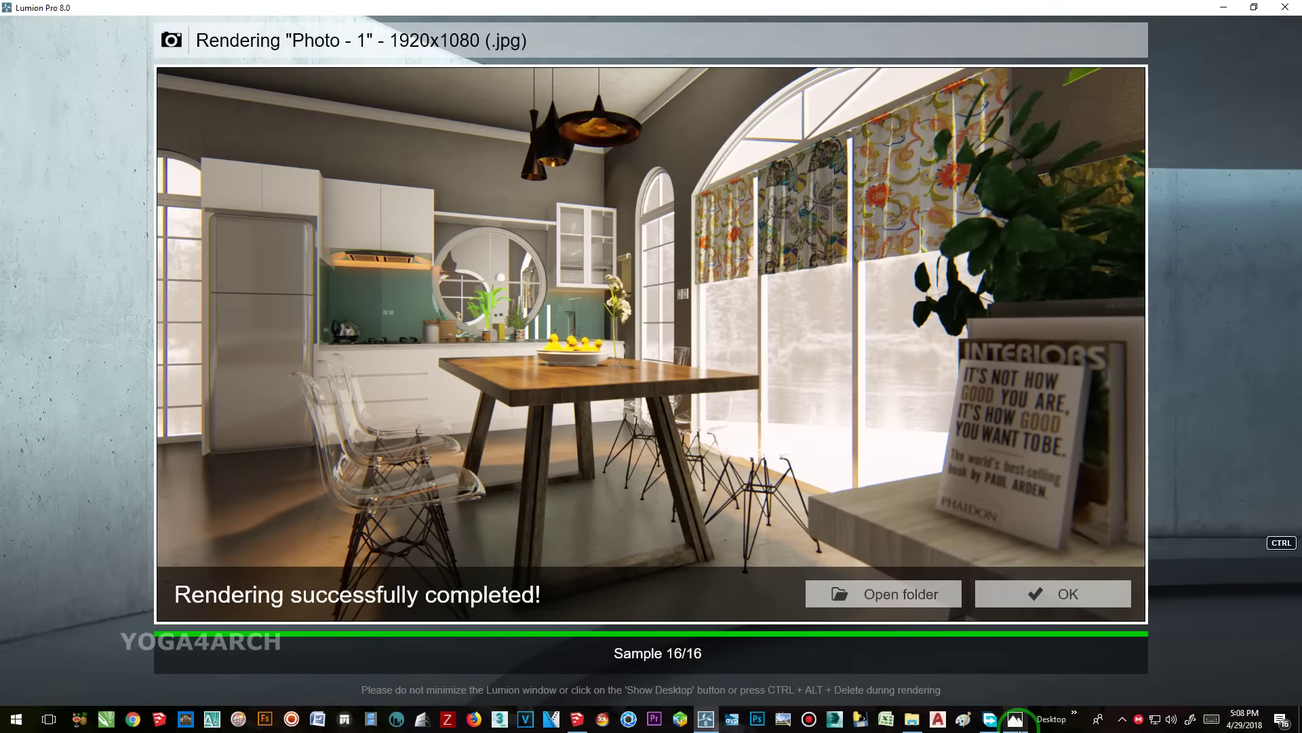
left_click(1018, 729)
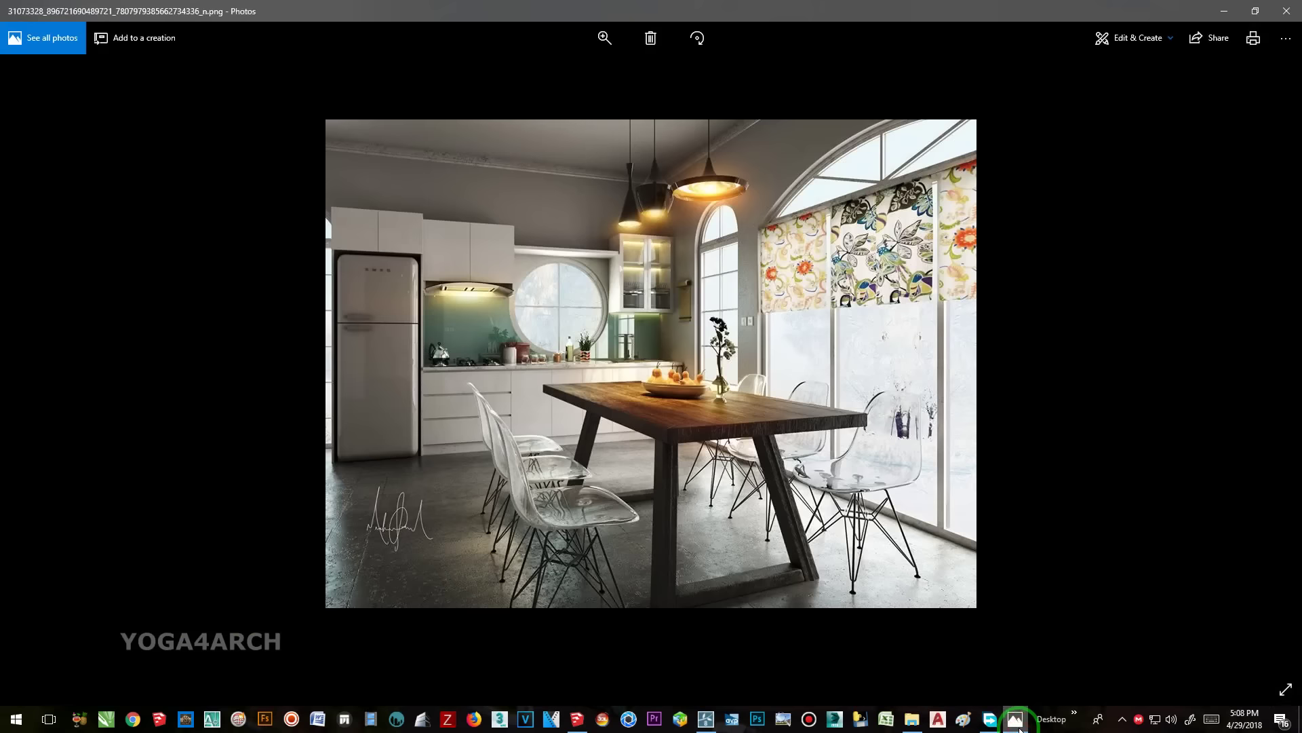
left_click(1018, 729)
left_click(1061, 592)
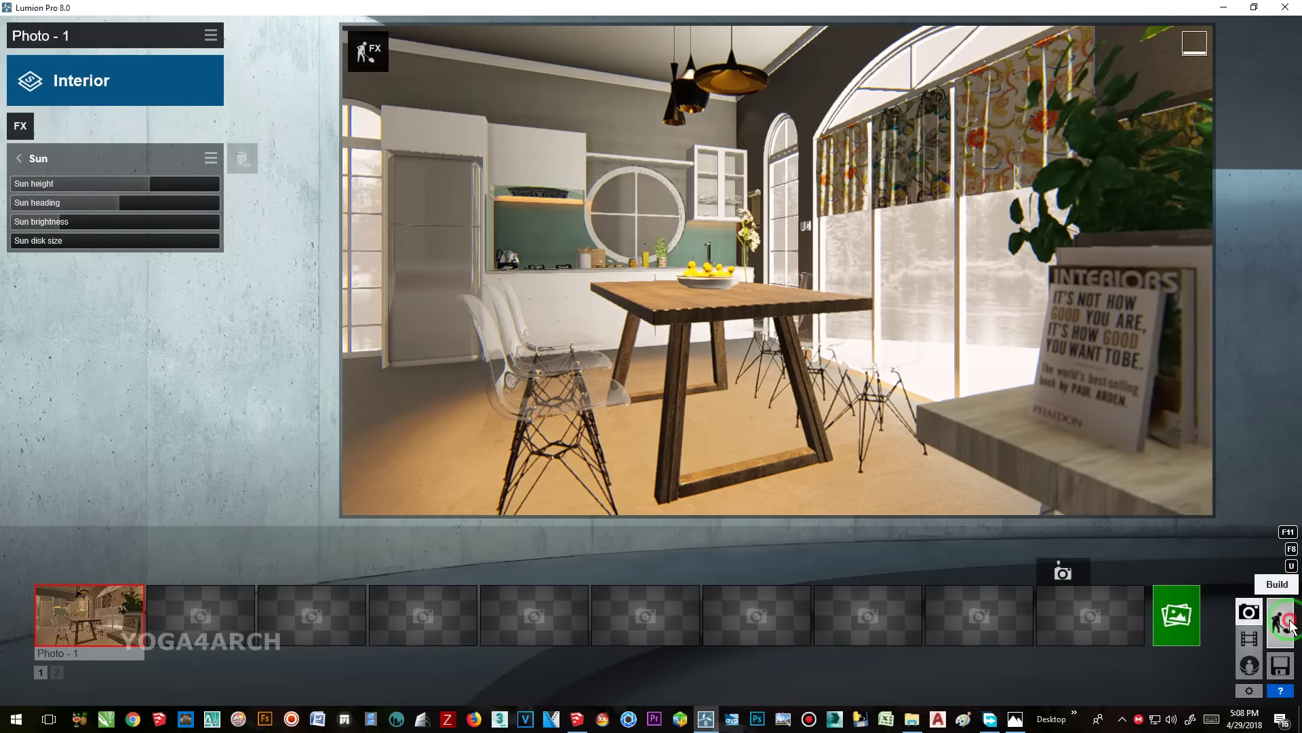
- Lower the three spotlights toward the table, dim them to 57.4, and select the glass chairs' material
left_click(1289, 624)
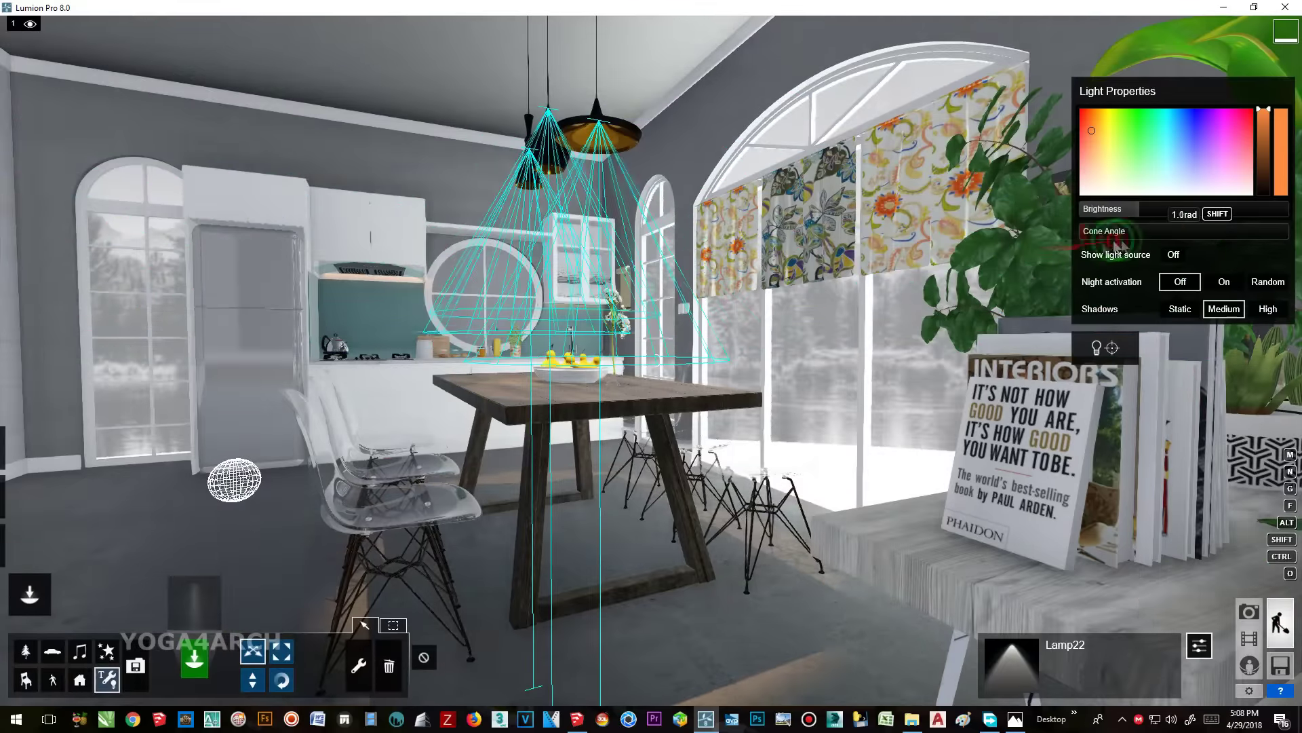
left_click(254, 672)
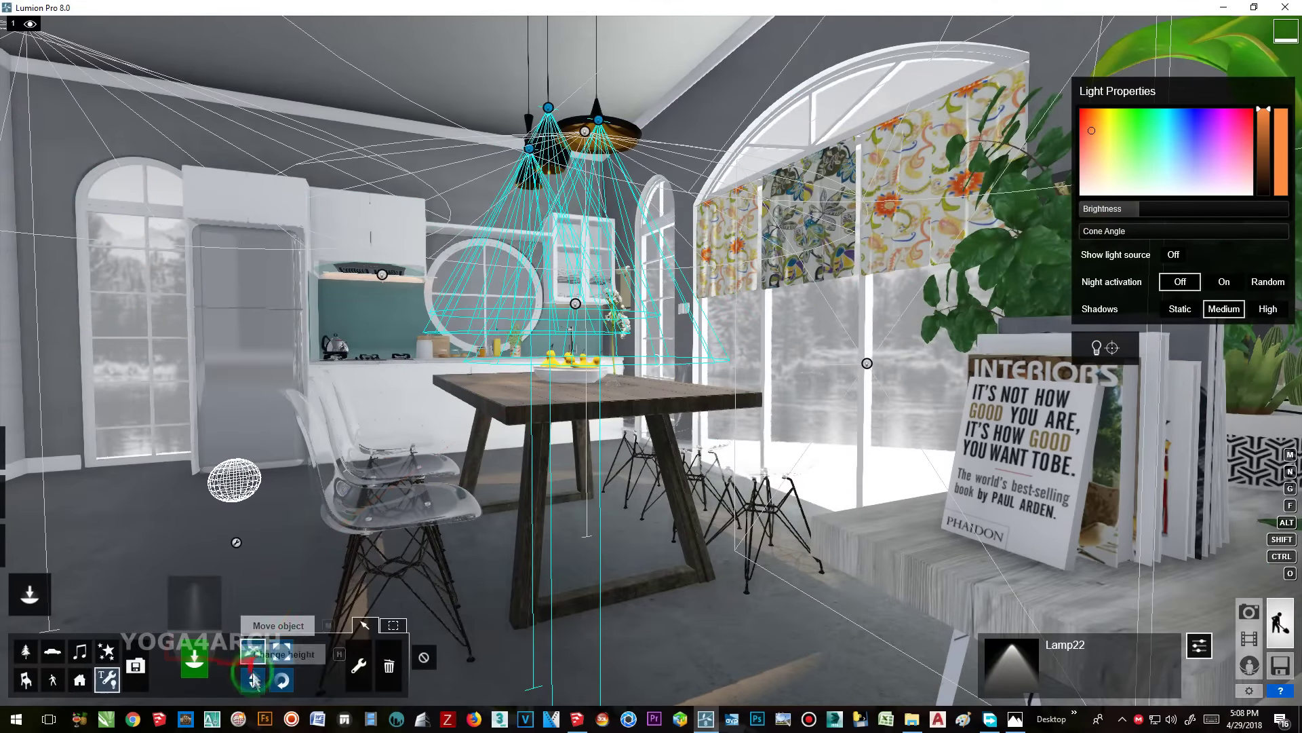
left_click_drag(548, 107, 548, 210)
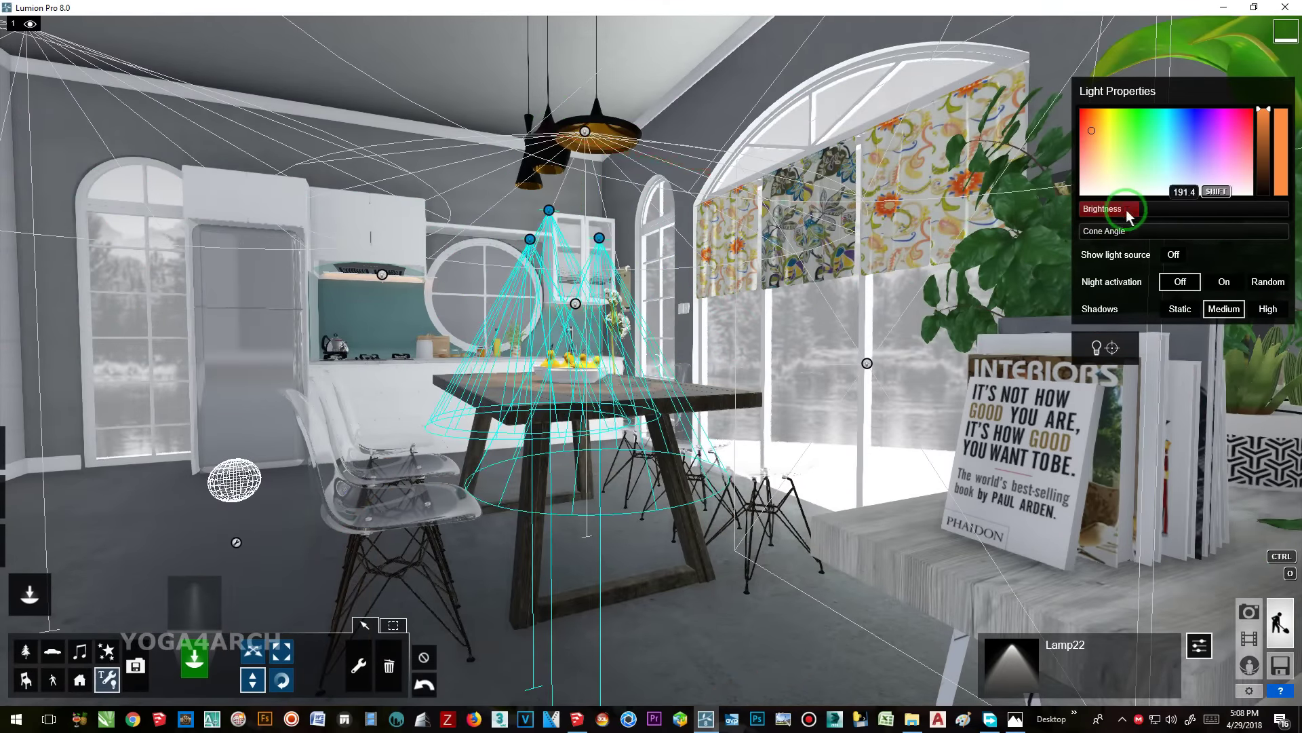
left_click_drag(1128, 215, 1132, 212)
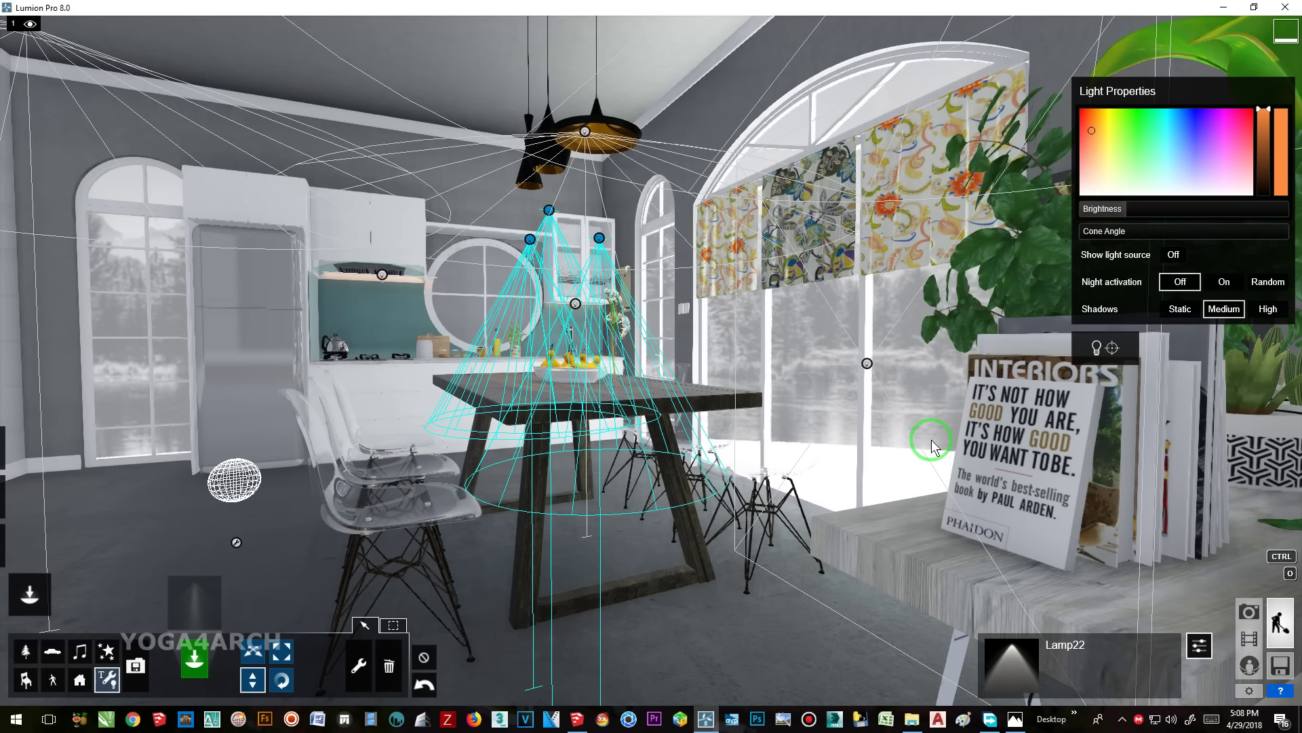
left_click(29, 543)
left_click(773, 468)
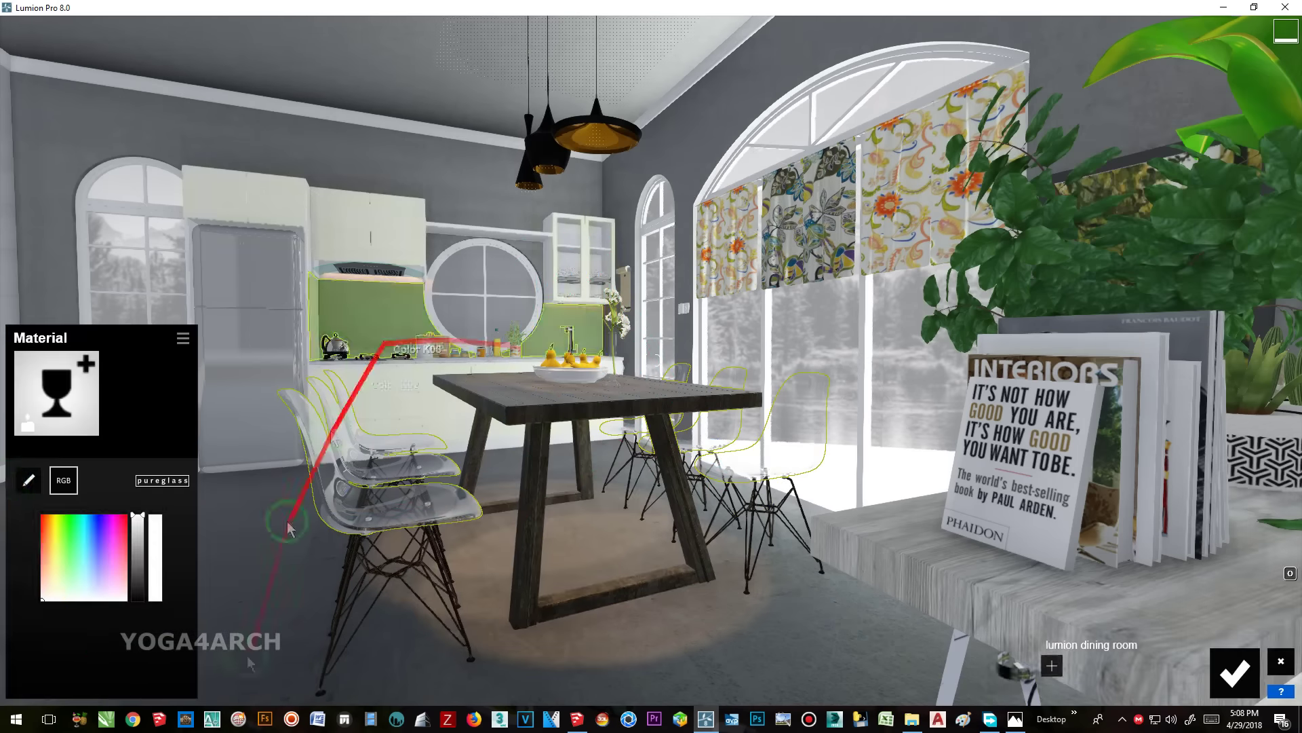
- Brighten the chairs' pureglass colour and apply the material change
left_click(20, 483)
left_click_drag(137, 543, 143, 532)
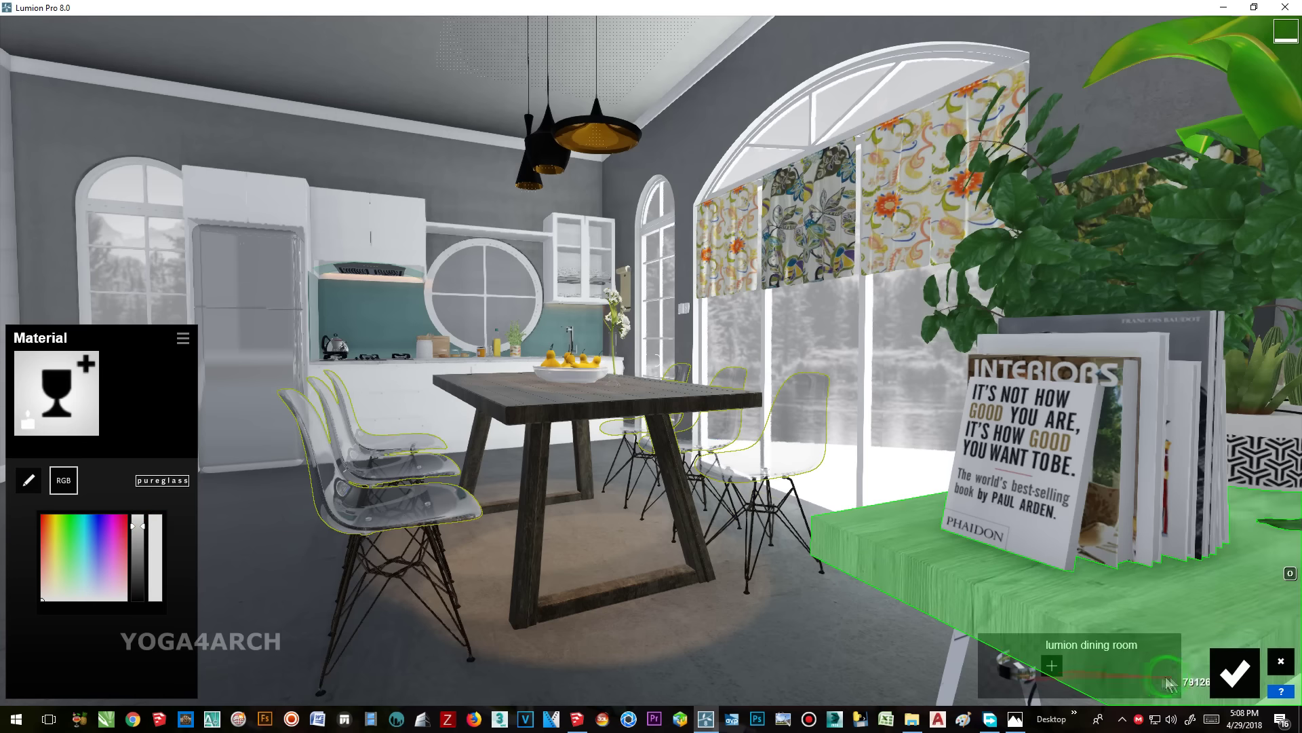
left_click(1218, 681)
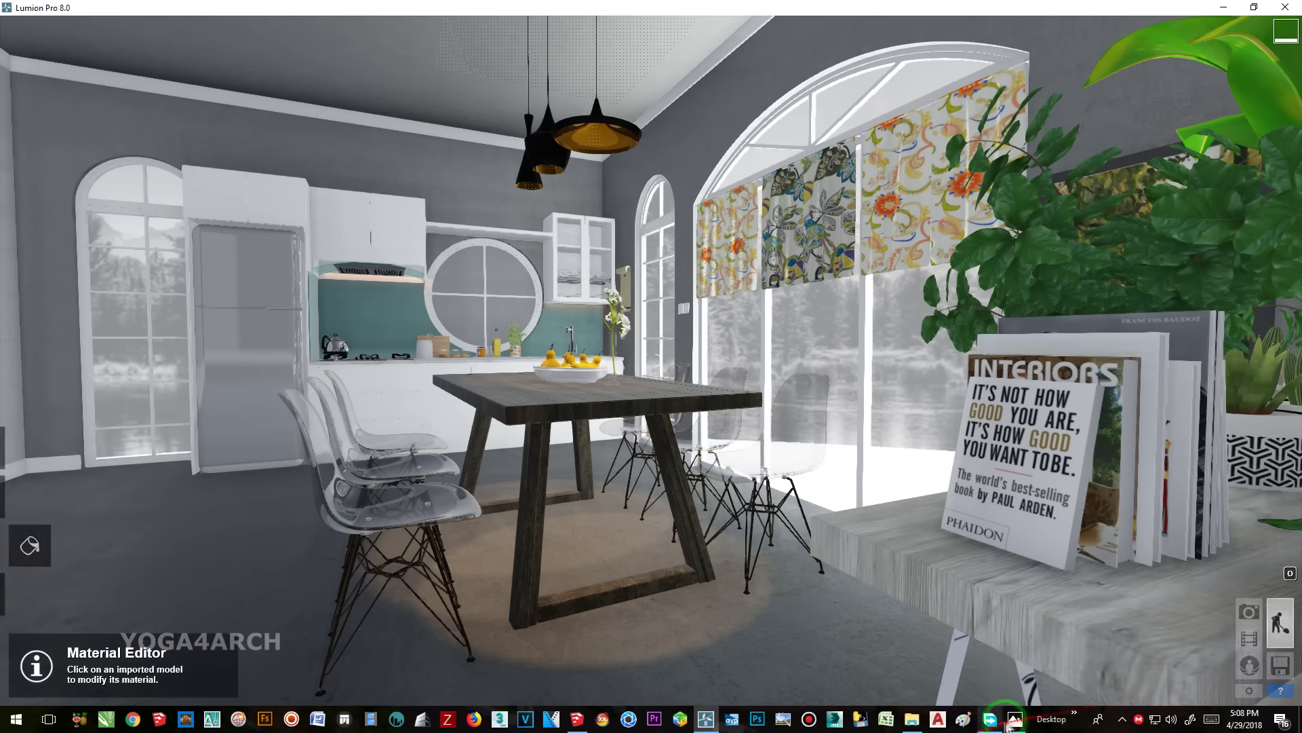
- Check the reference render, leave material editing, and return to Photo mode
left_click(1016, 720)
left_click(1015, 721)
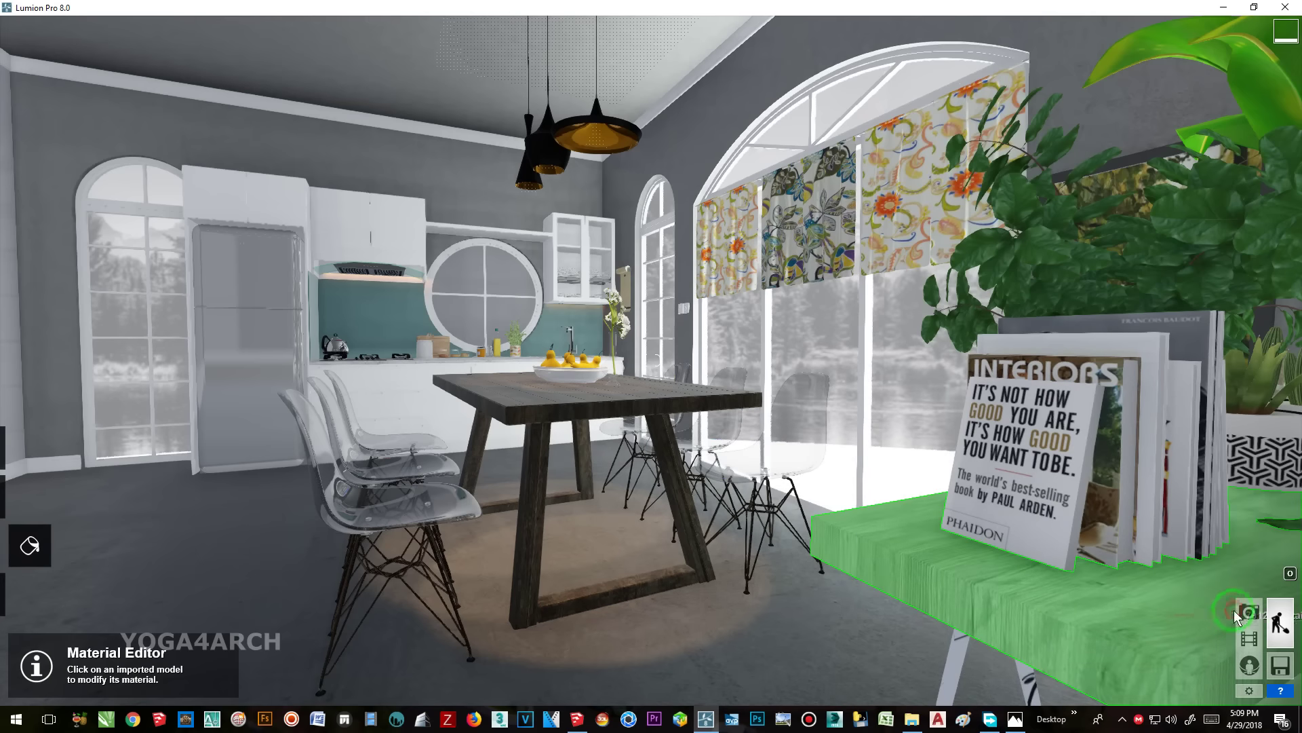
left_click(625, 683)
key("Escape")
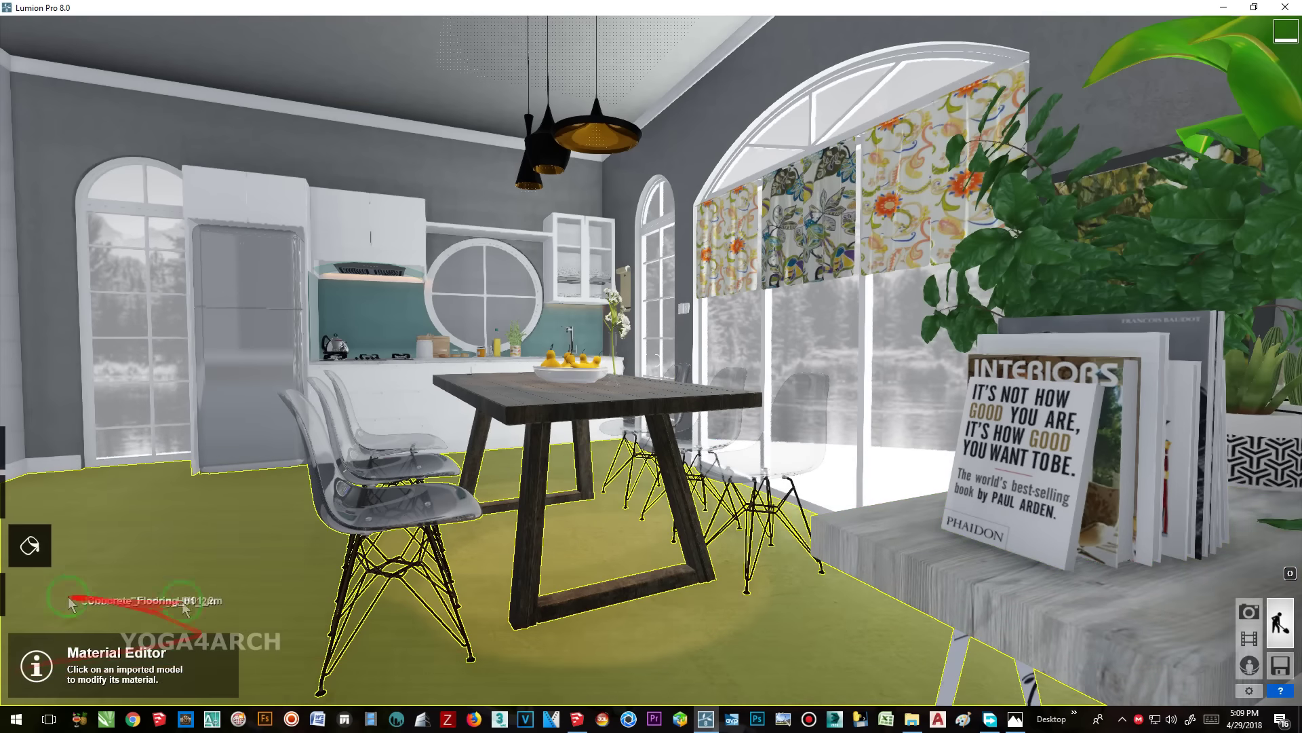
left_click(1233, 617)
key("Escape")
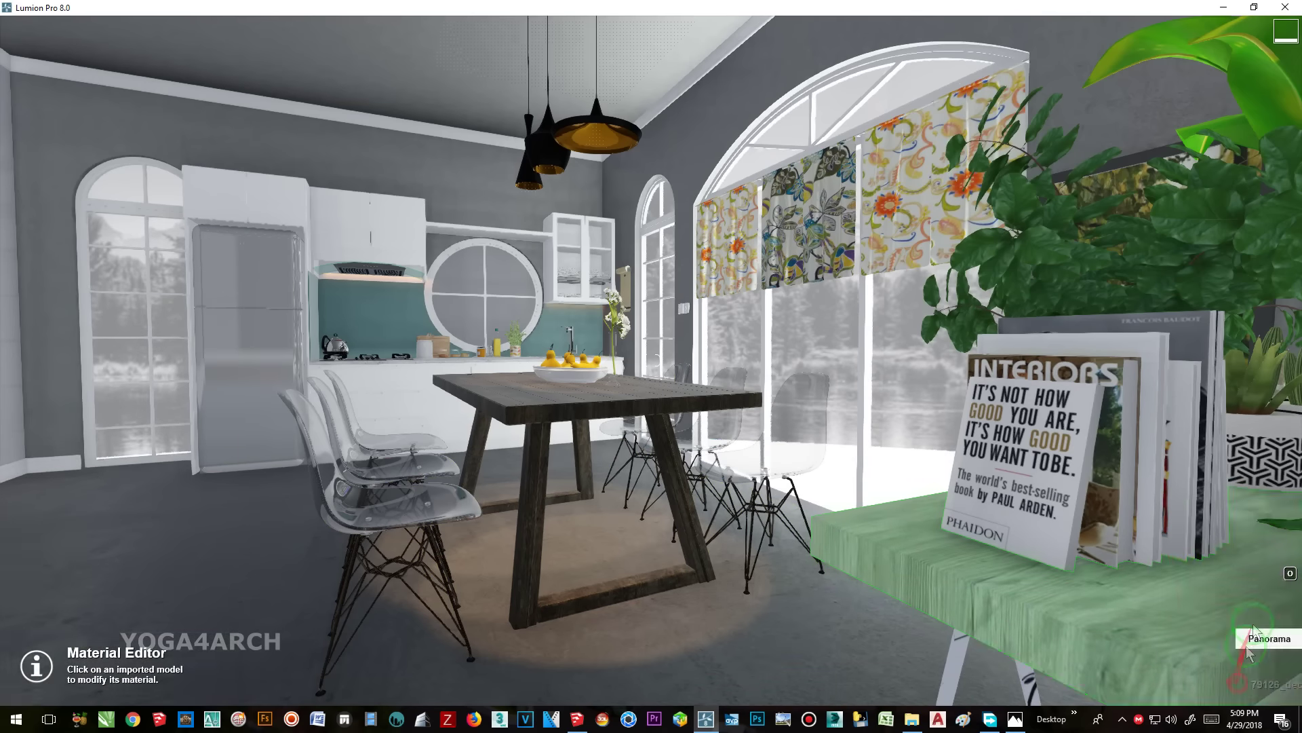
left_click(1249, 613)
- Restore the Photo 1 camera and move it left and closer to the dining table
left_click(112, 619)
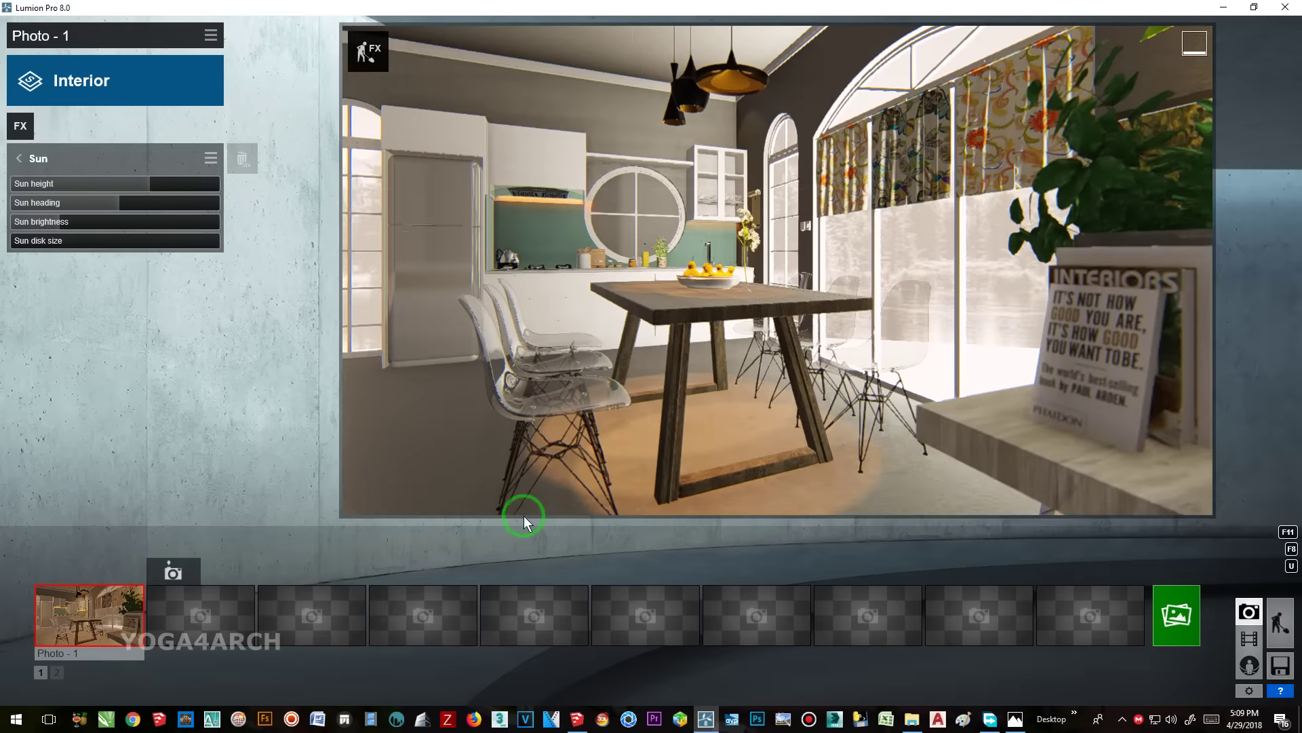
key("a")
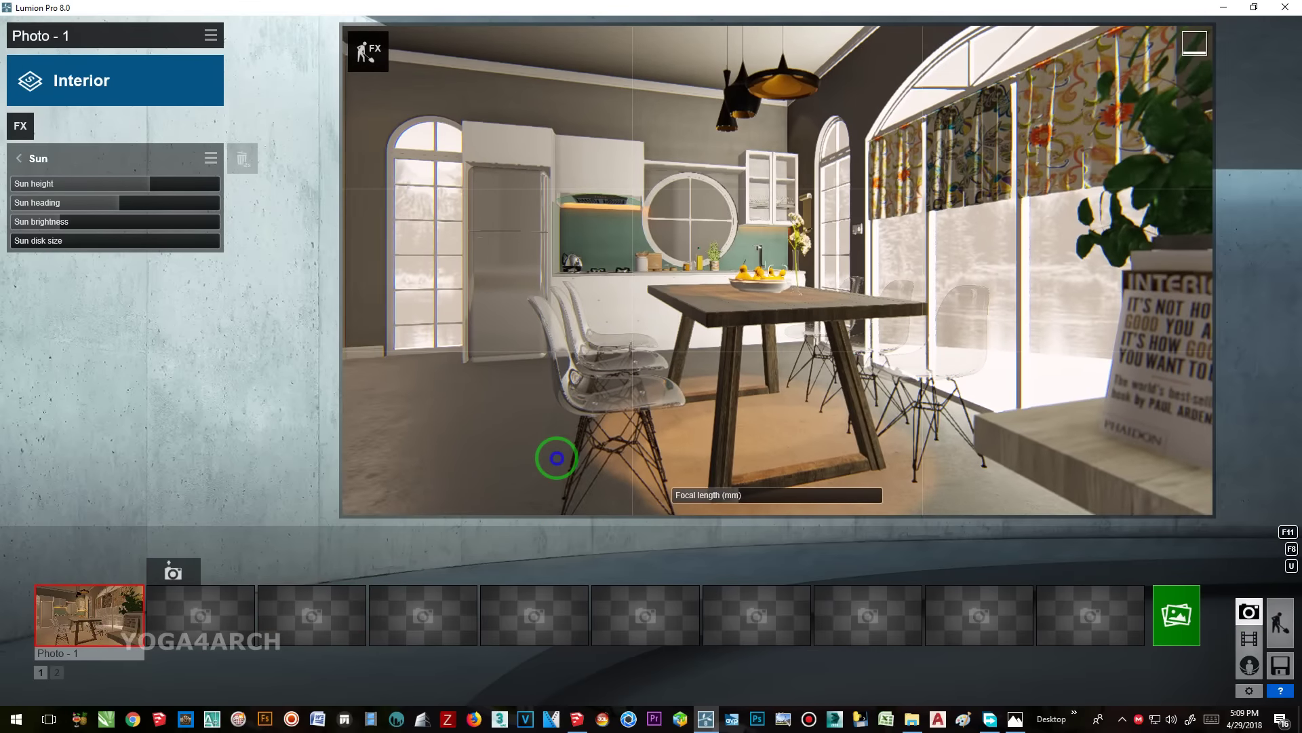
key("a")
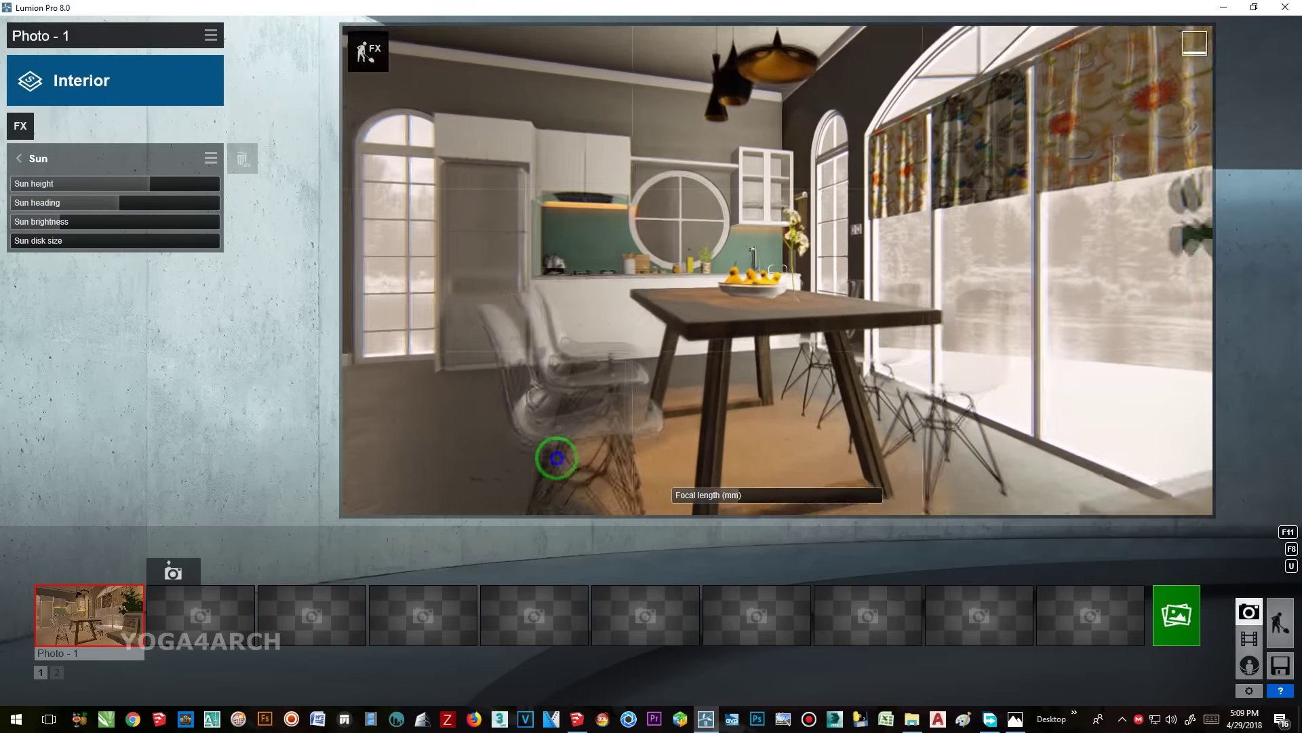
key("d")
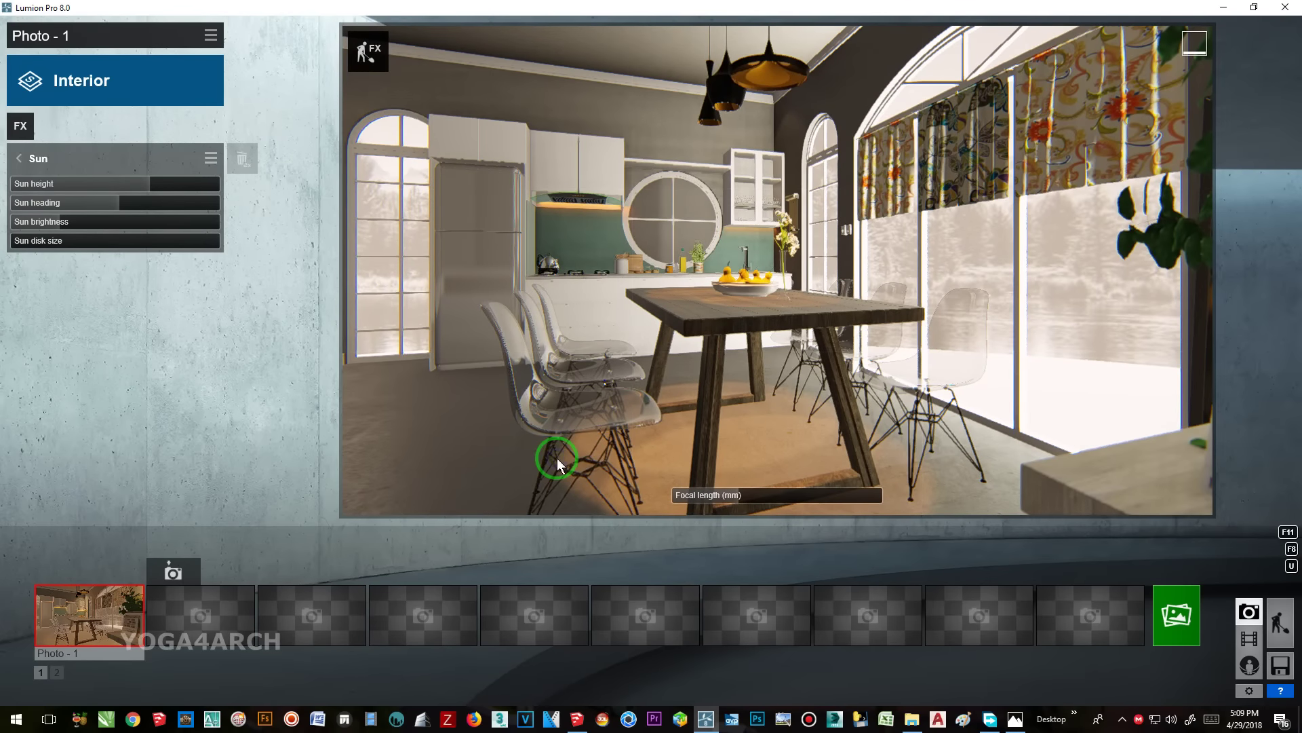
left_click(1015, 719)
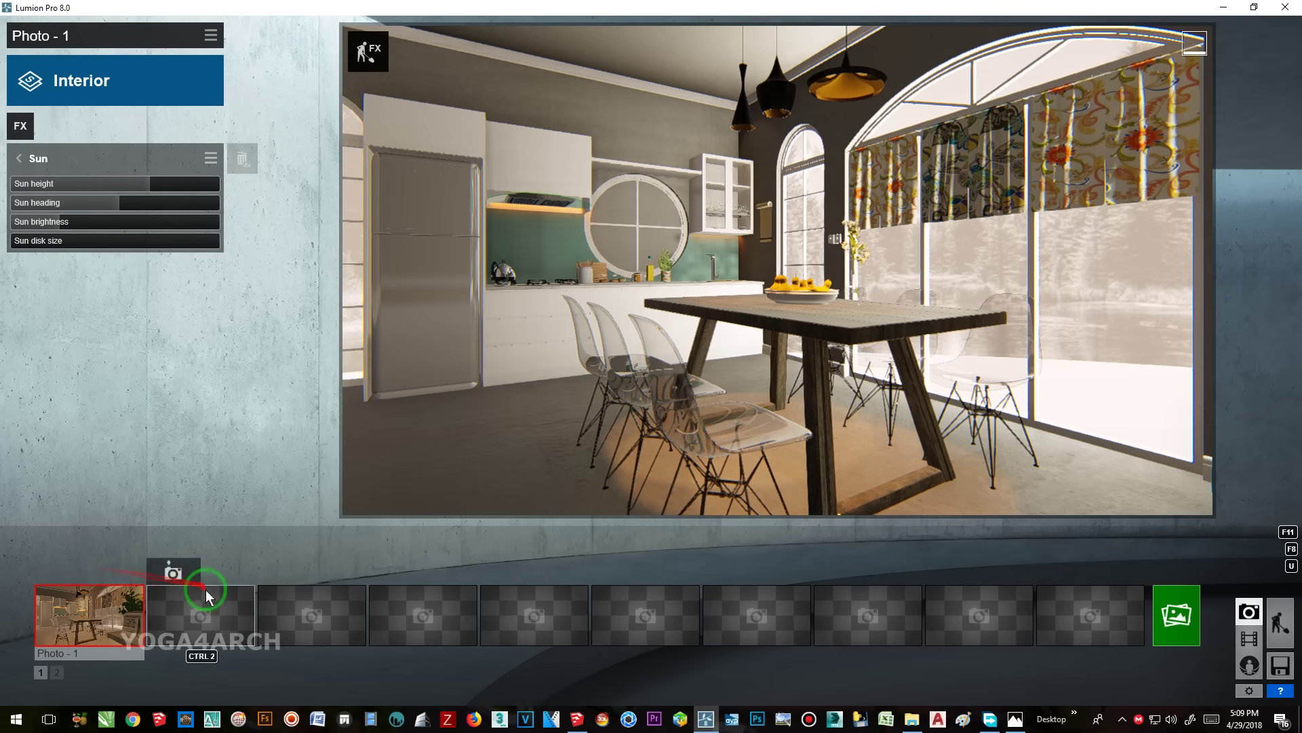
- Save the view as Photo 2 and paste Photo 1's effects onto it
left_click(173, 572)
left_click(88, 614)
left_click(210, 35)
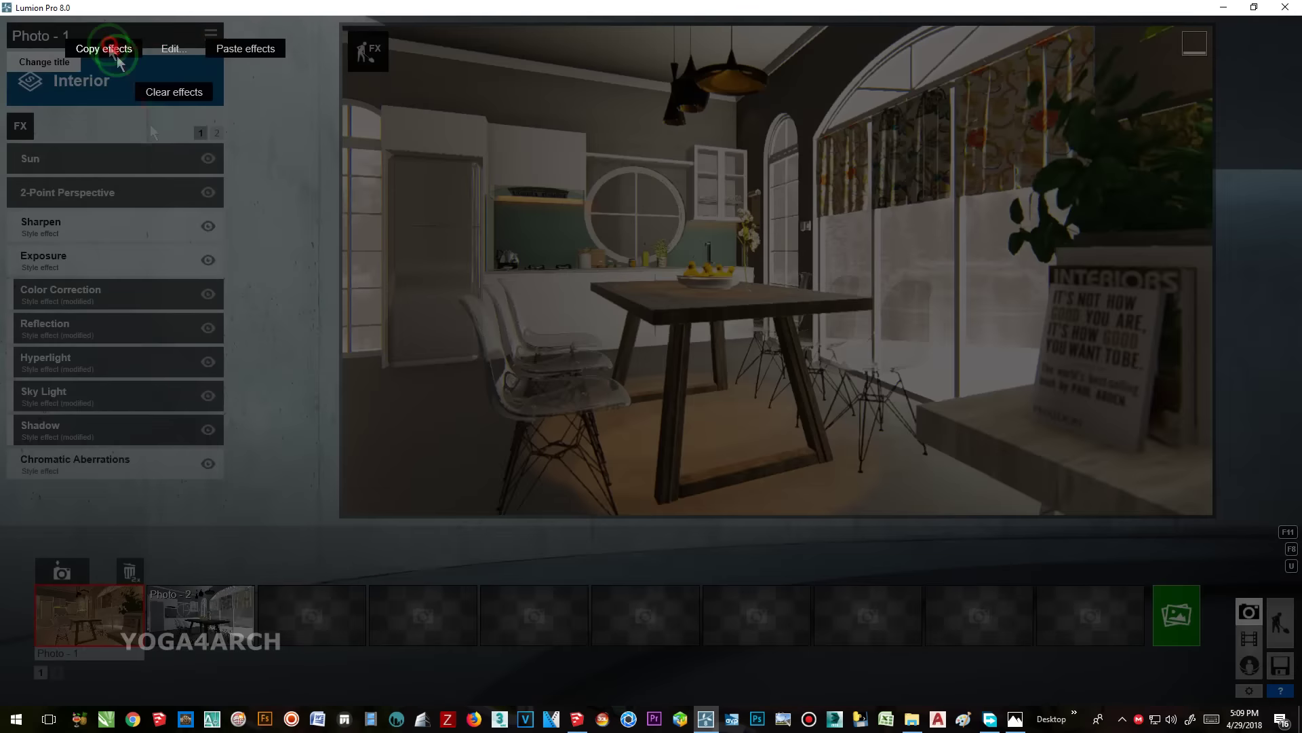
left_click(200, 614)
left_click(211, 35)
left_click(237, 52)
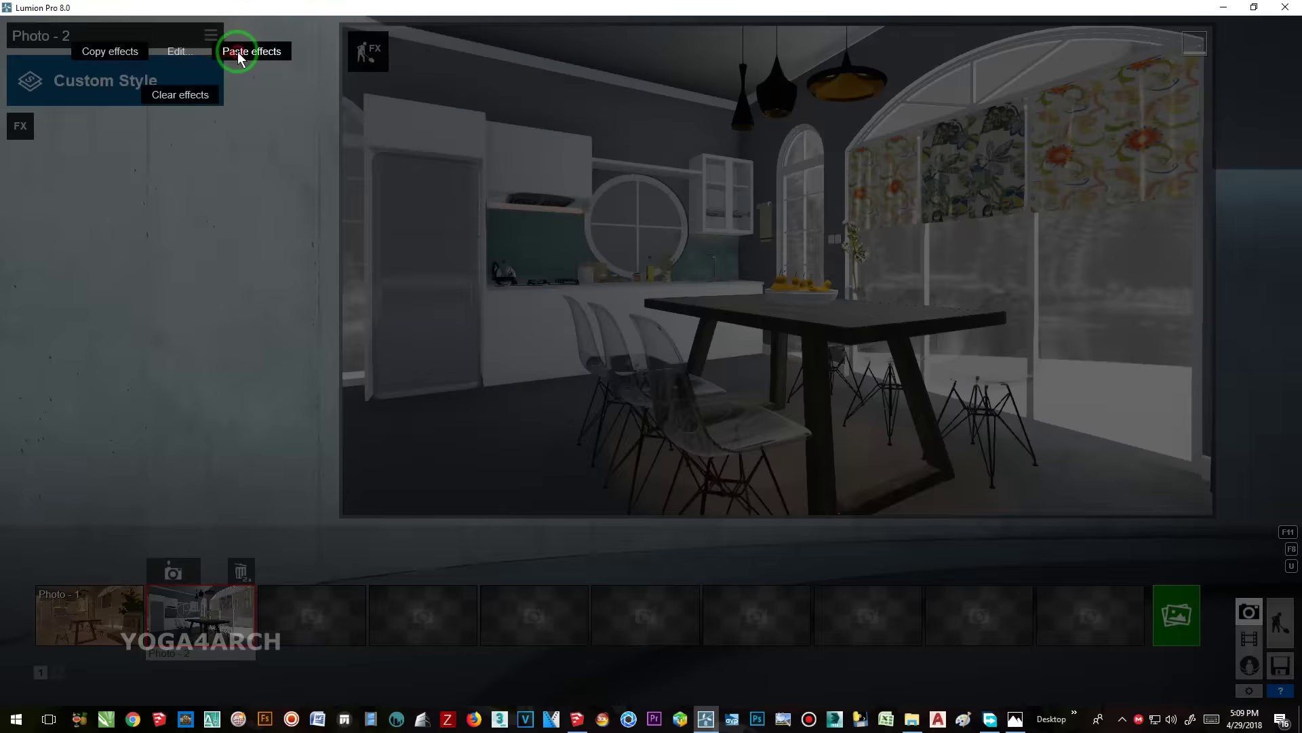
- Raise Photo 2's Color Correction contrast to 0.8
left_click_drag(47, 192, 44, 238)
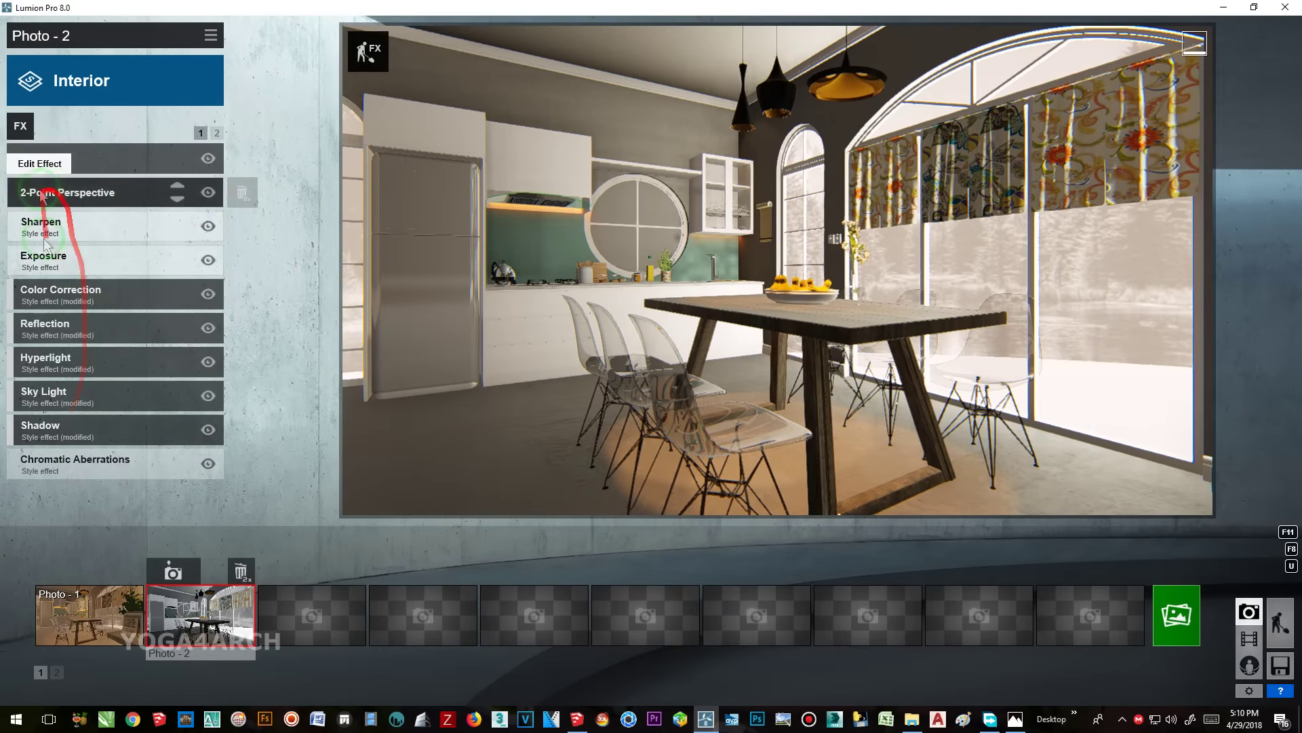
left_click(61, 293)
left_click(138, 187, "shift")
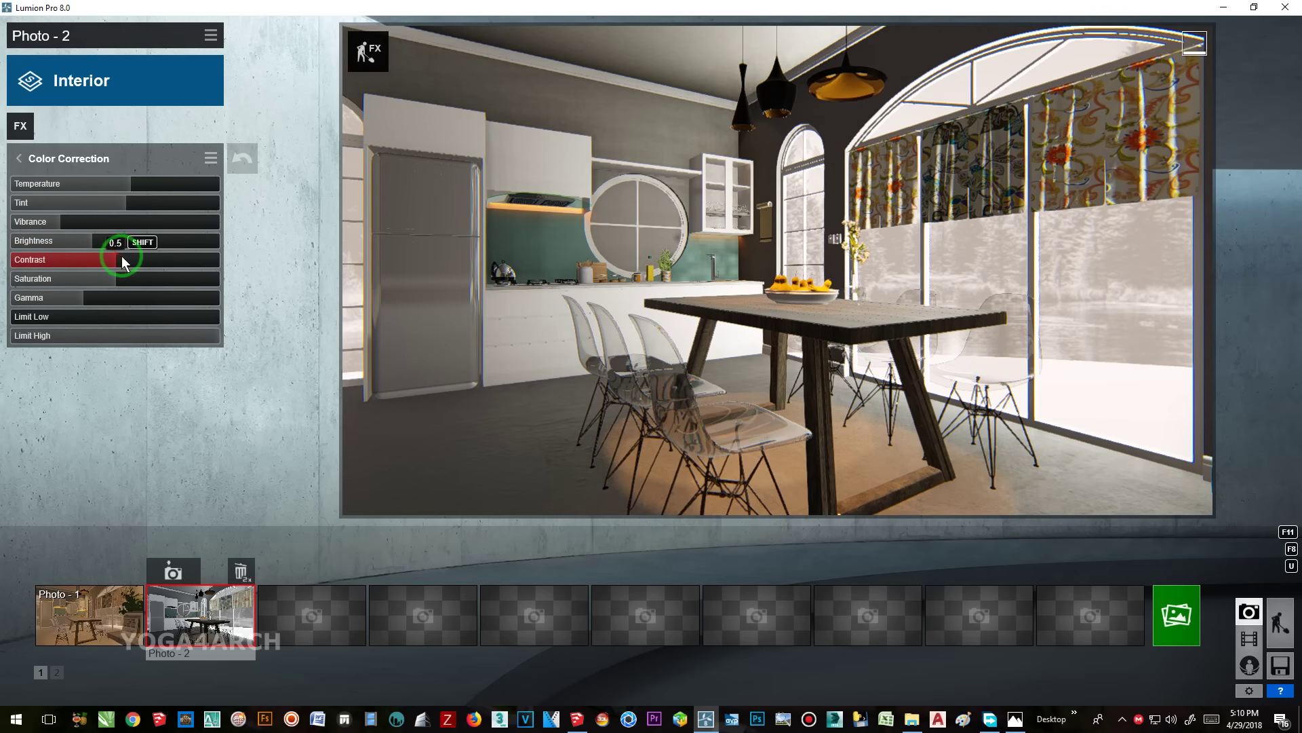
left_click_drag(122, 261, 182, 266)
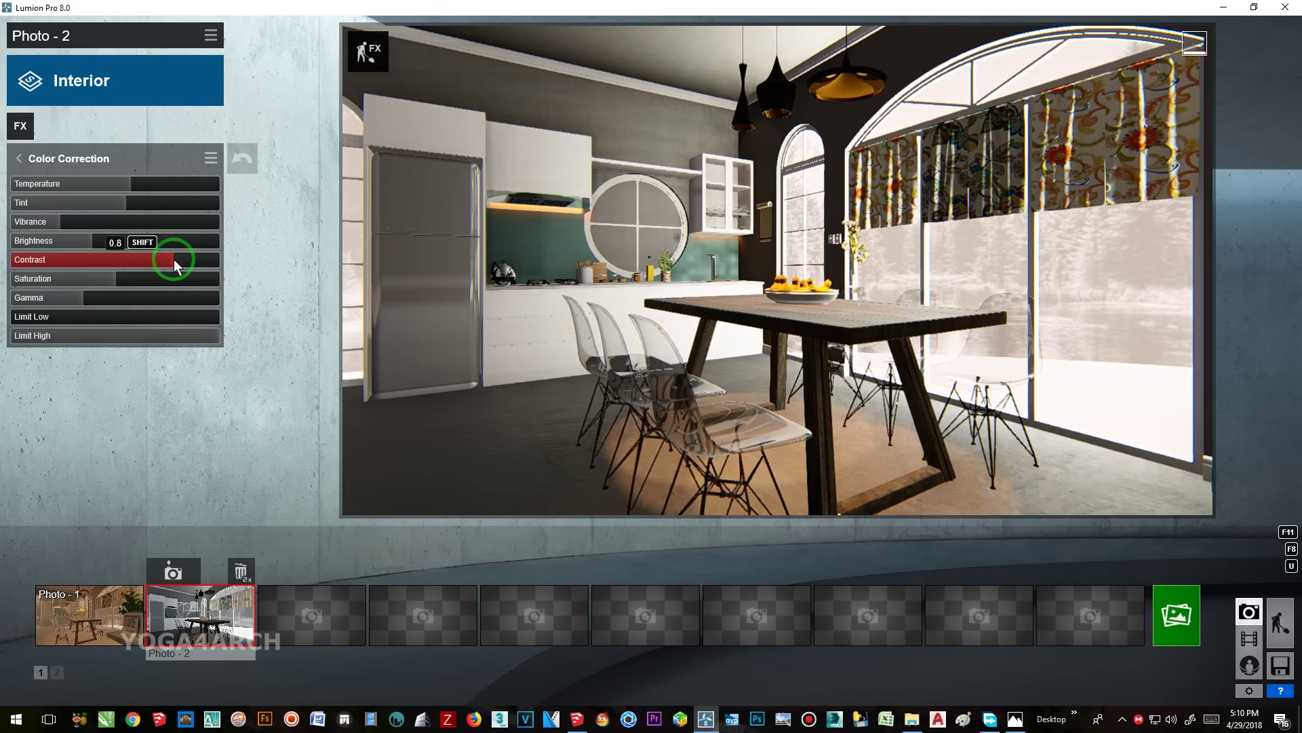
- Render Photo 2 at desktop size, saving it as image 3
left_click(1177, 616)
left_click(601, 535)
left_click(667, 246)
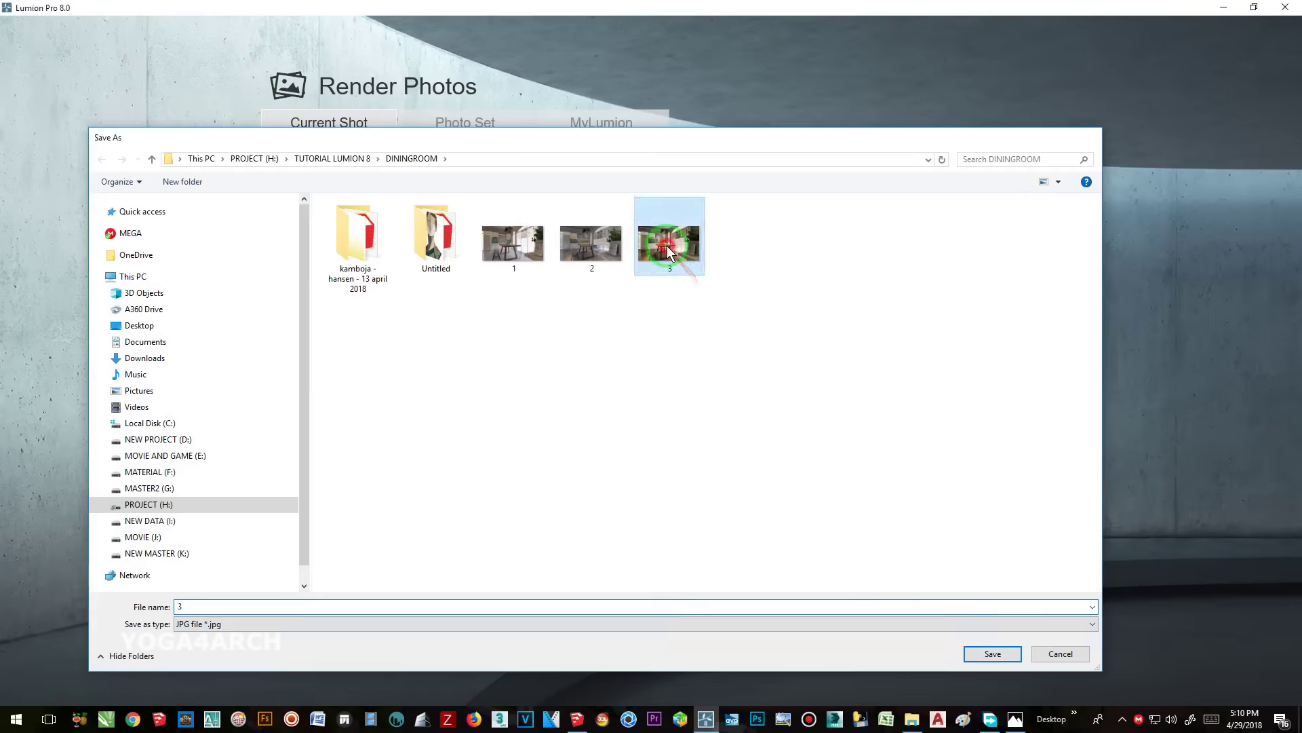
- Save and render Photo - 2 as a 1920x1080 JPG, then dismiss the completion notice
key("Return")
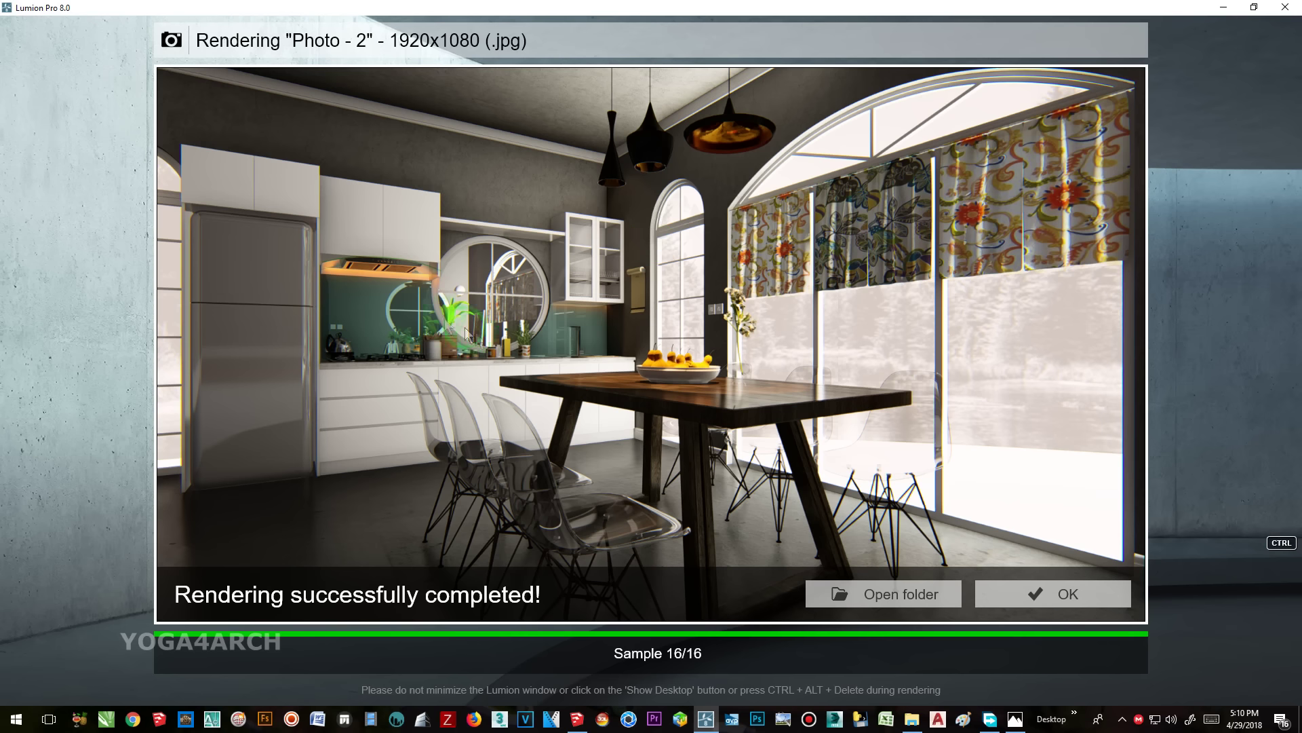
left_click(1051, 593)
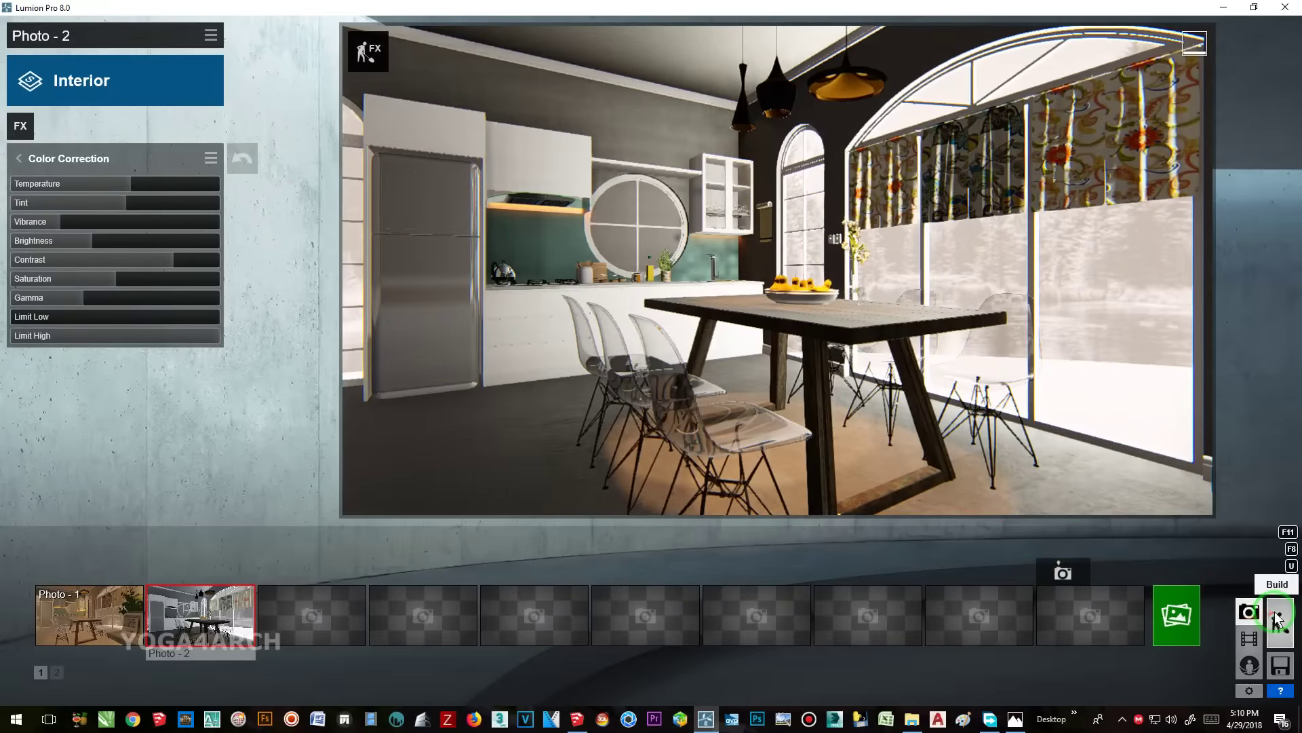
- In Build mode, lower the kitchen backsplash material's gloss and reflectivity
left_click(1280, 621)
left_click(264, 426)
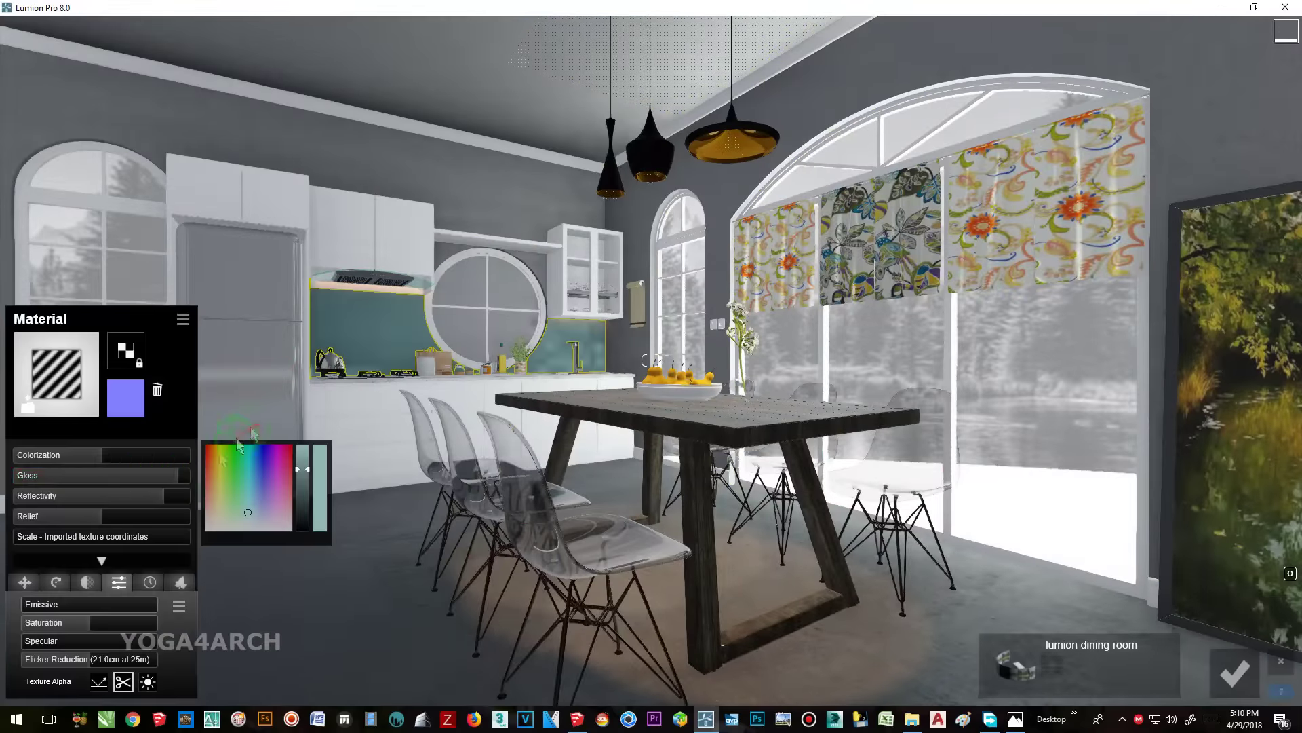
left_click_drag(176, 476, 153, 496)
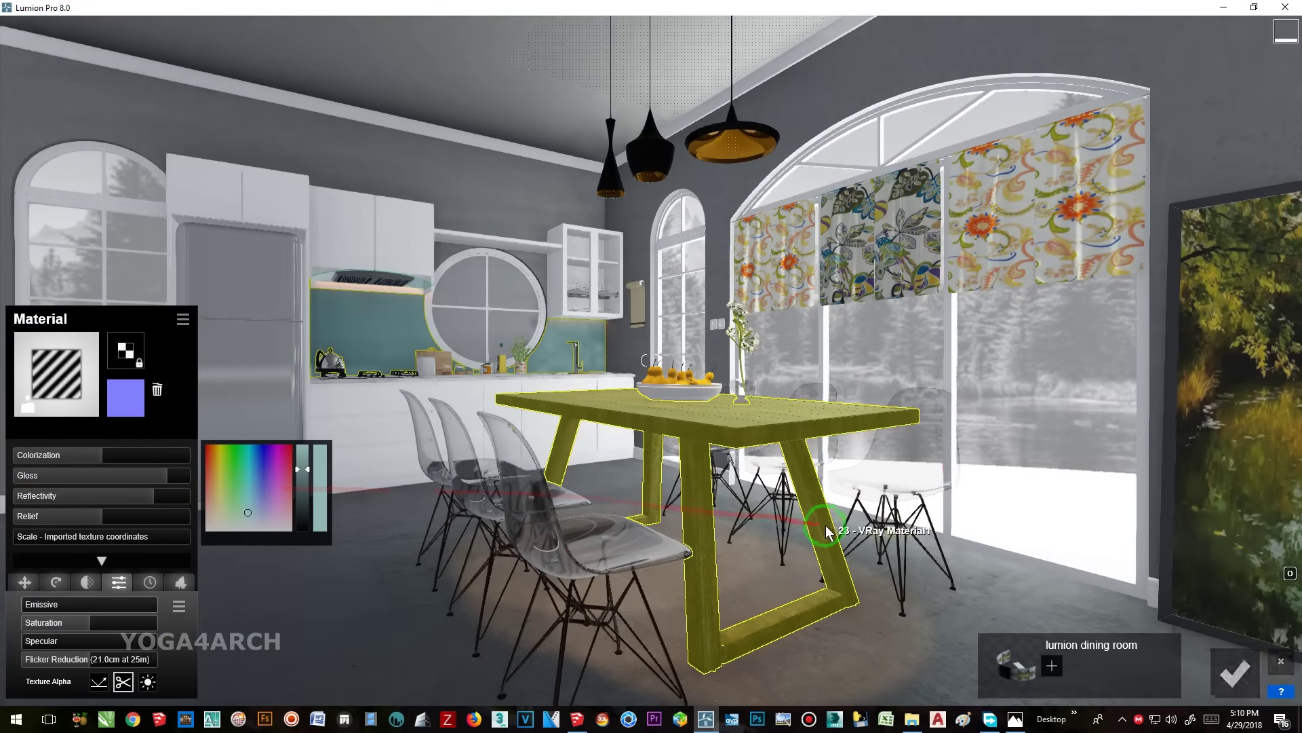
right_click_drag(827, 531, 779, 477)
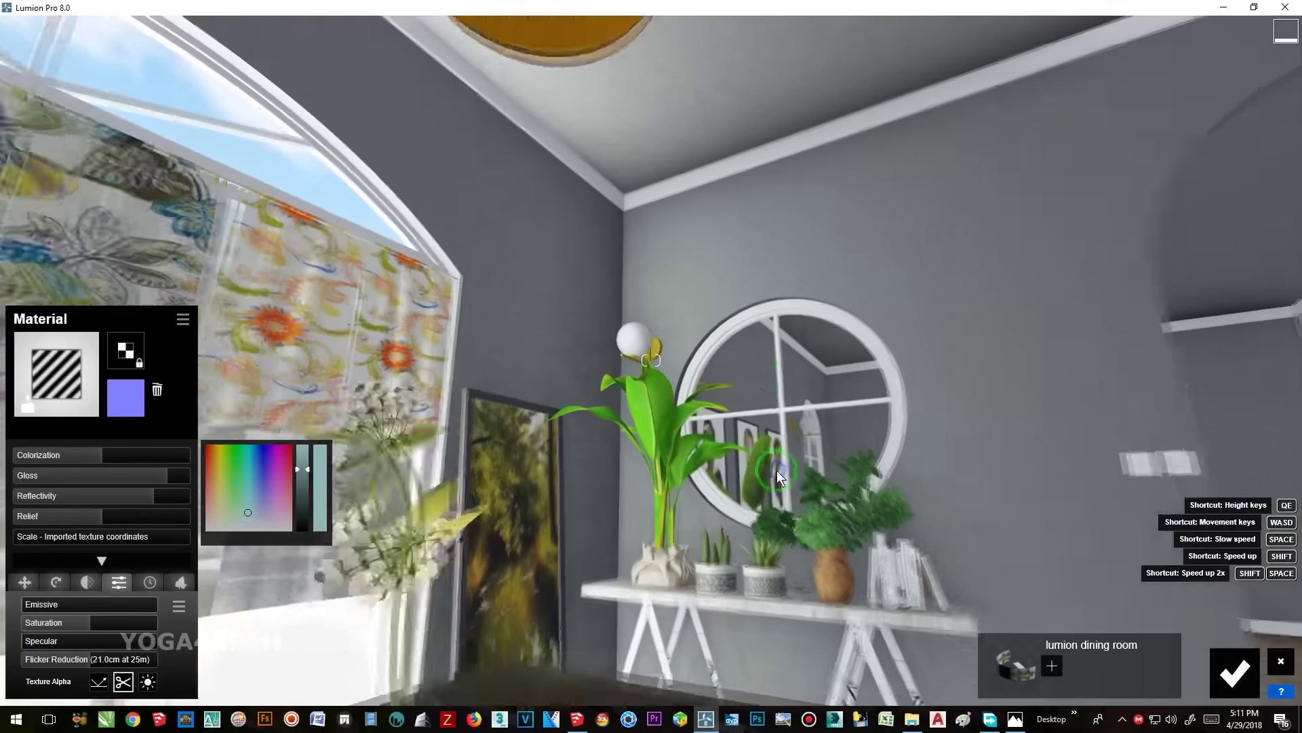
- Give the wall lamp a Standard material with orange emissive glow at 88, then restore Photo - 2
left_click(56, 374)
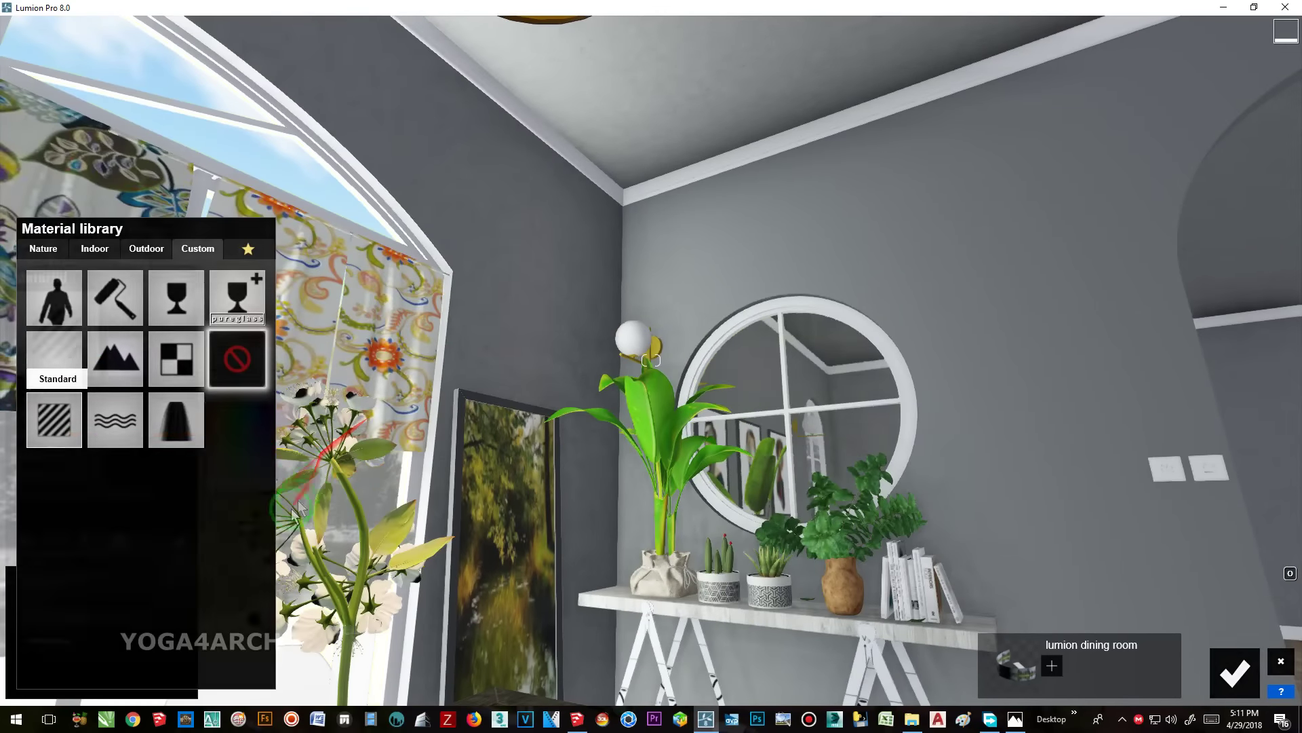
left_click(54, 419)
left_click(119, 582)
left_click_drag(95, 603, 119, 605)
left_click(213, 453)
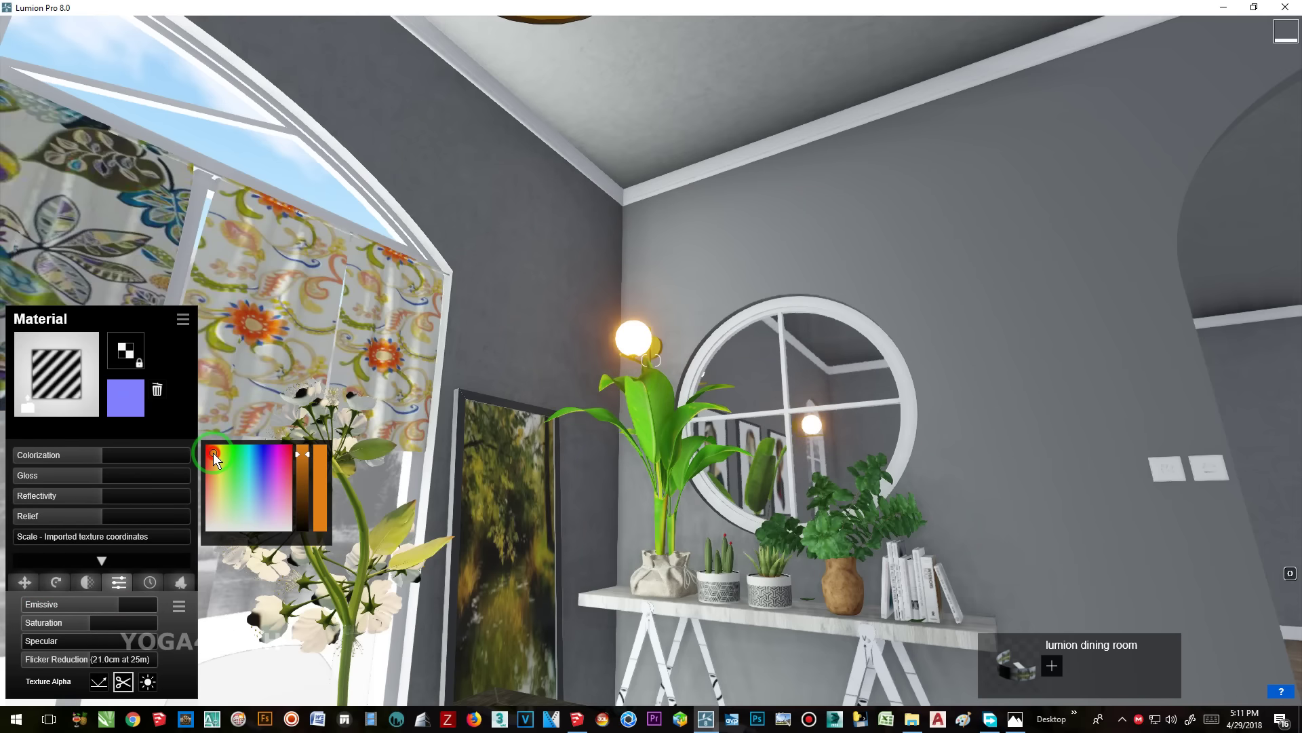
left_click(1233, 674)
left_click(1253, 614)
left_click(226, 609)
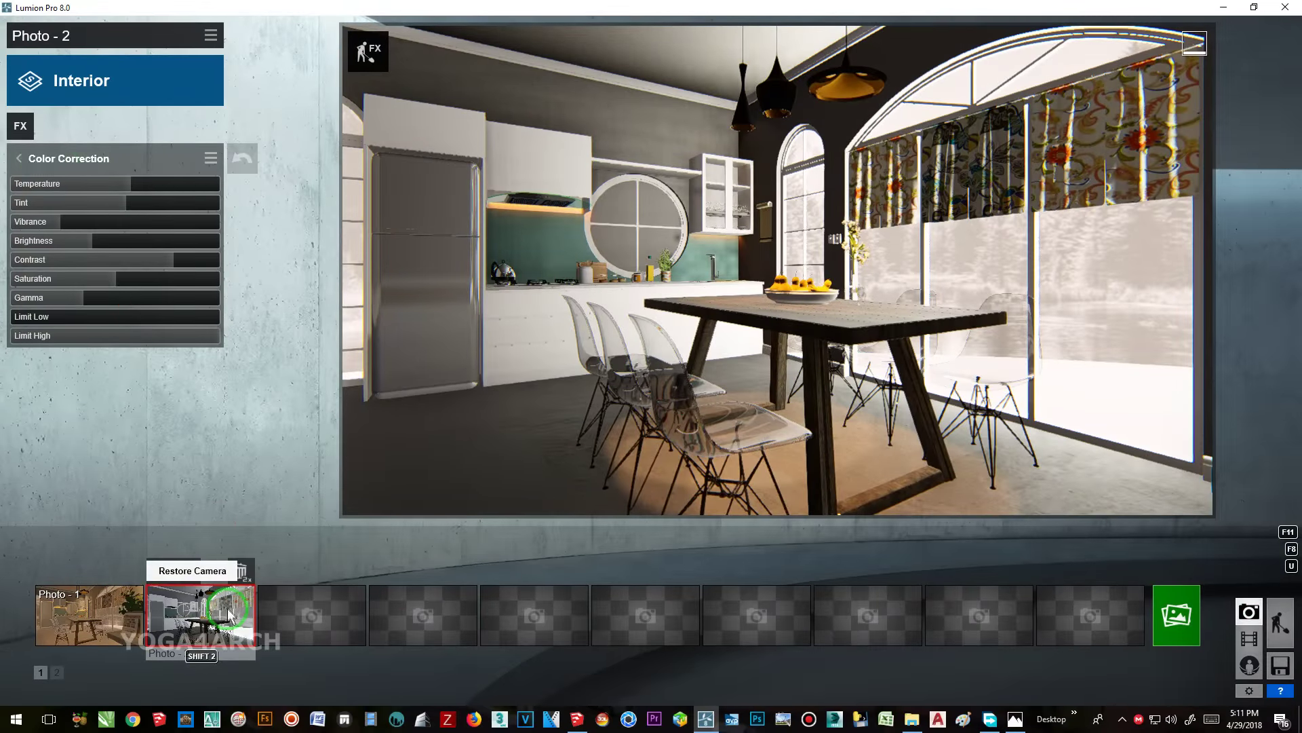
- Set the Reflection effect's preview quality to High
left_click(18, 158)
left_click(145, 316)
left_click(192, 290)
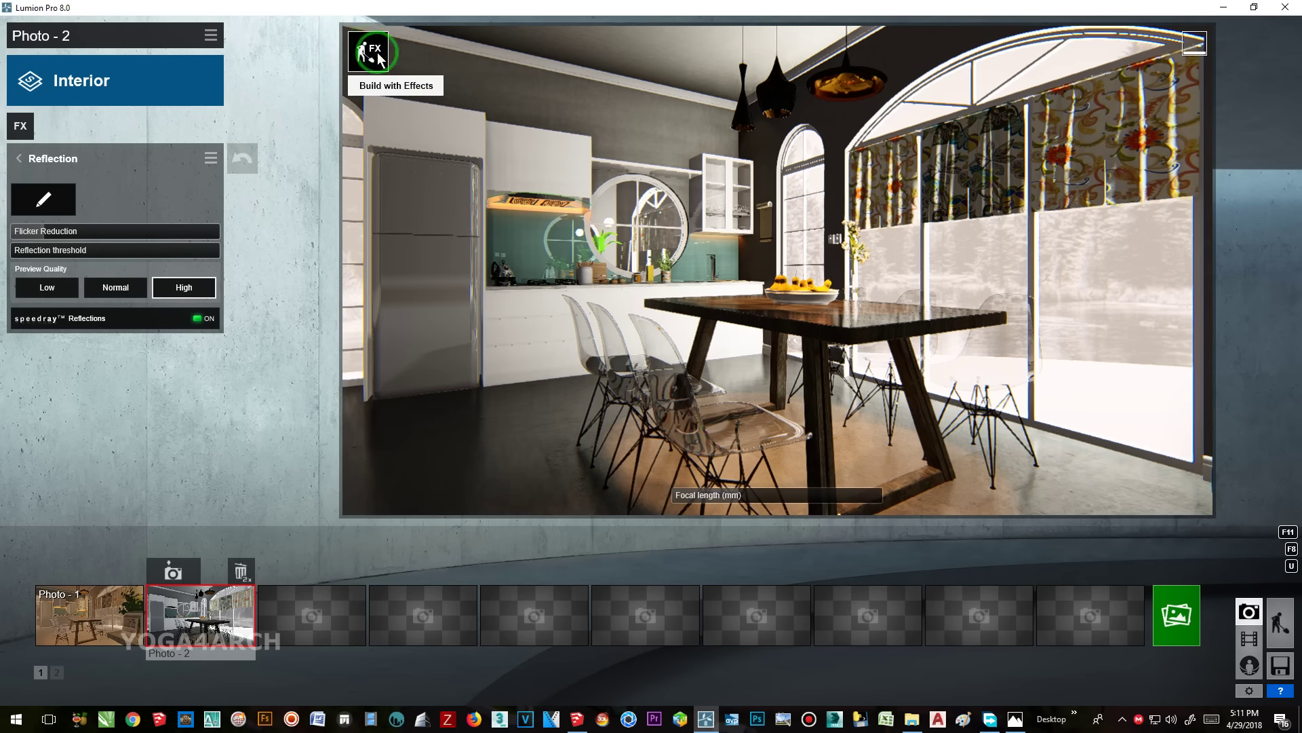
- Reopen material editing with photo effects visible and select the wall material
left_click_drag(380, 203, 744, 198)
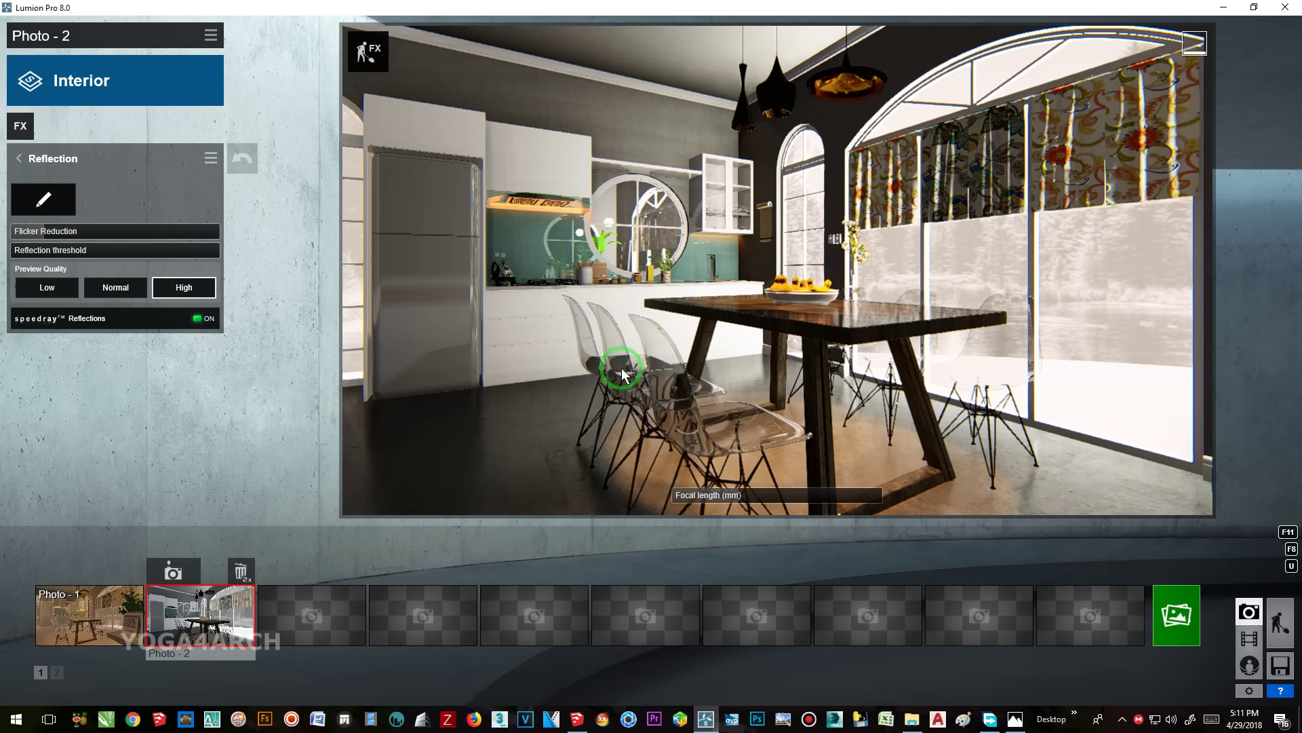
left_click(368, 51)
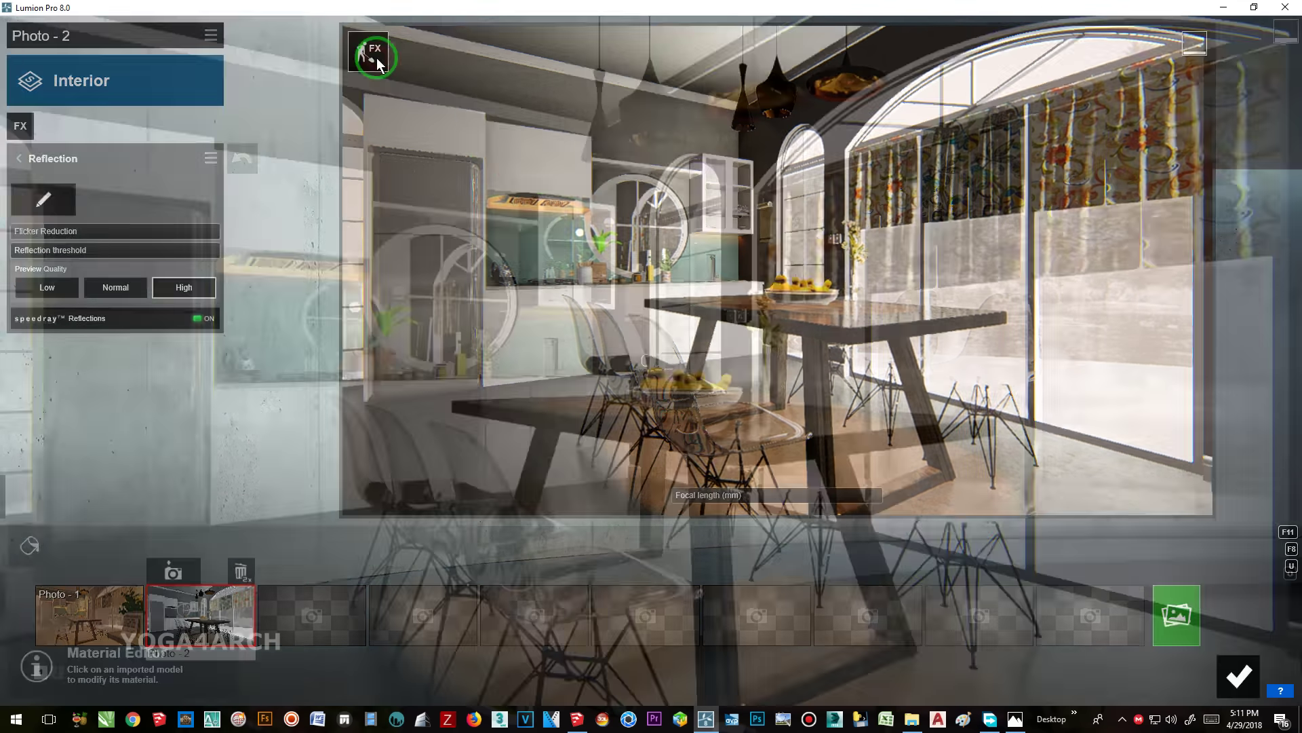
left_click(237, 418)
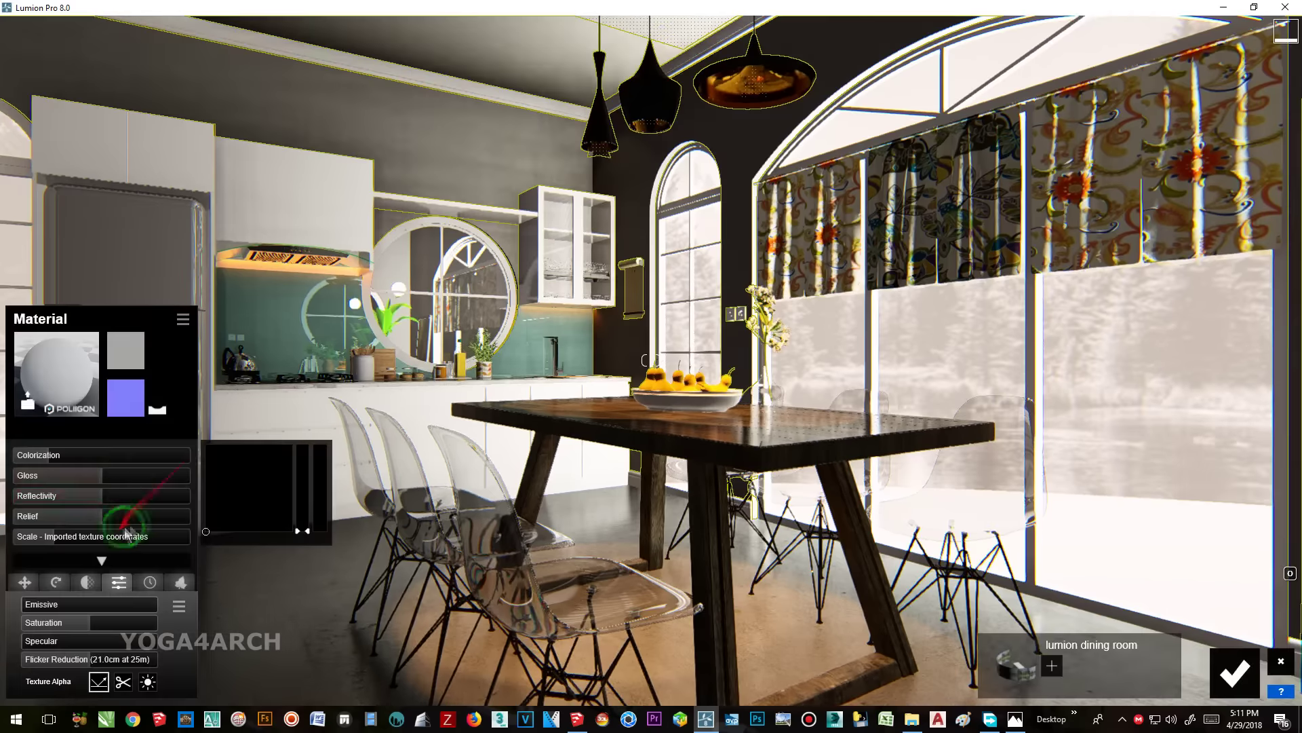
- Set wall colorization to 0, raise cabinet reflectivity to about 1.7, and lower backsplash reflectivity
left_click_drag(59, 456, 17, 461)
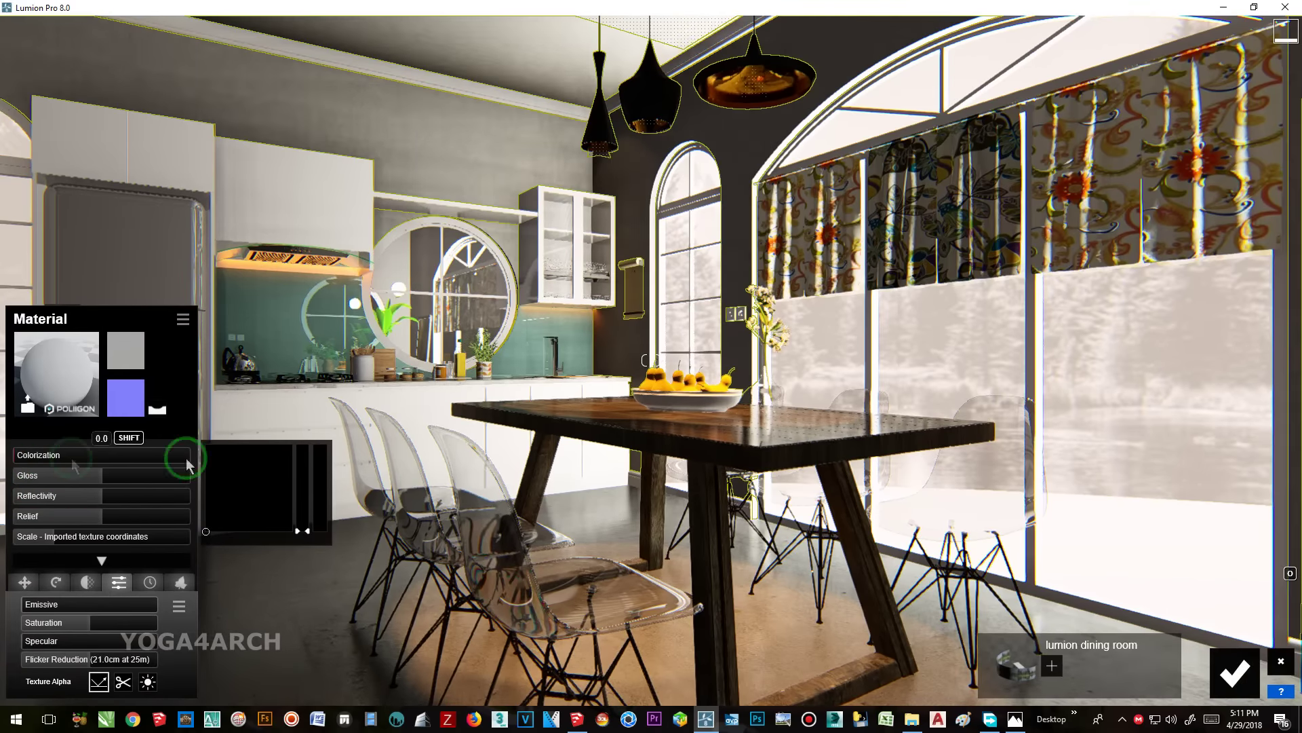
left_click(282, 233)
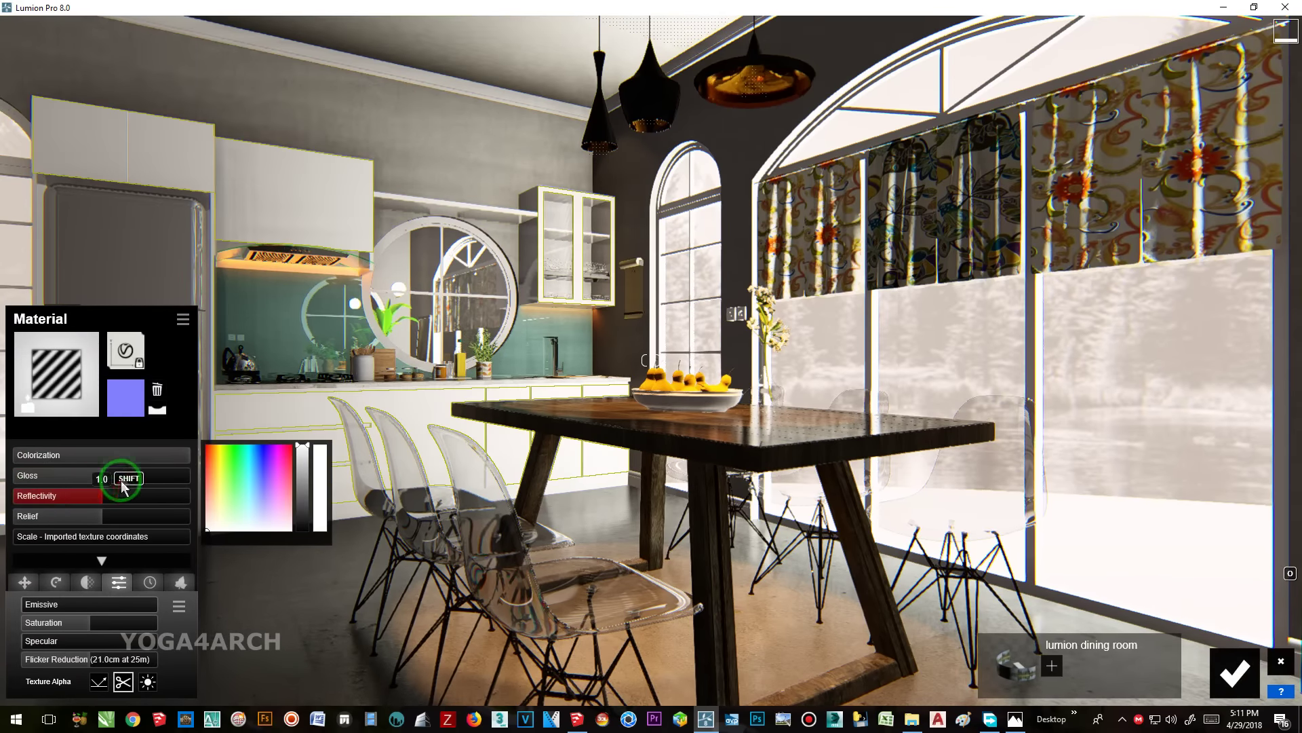
left_click(226, 471)
left_click_drag(193, 495, 124, 498)
left_click(218, 410)
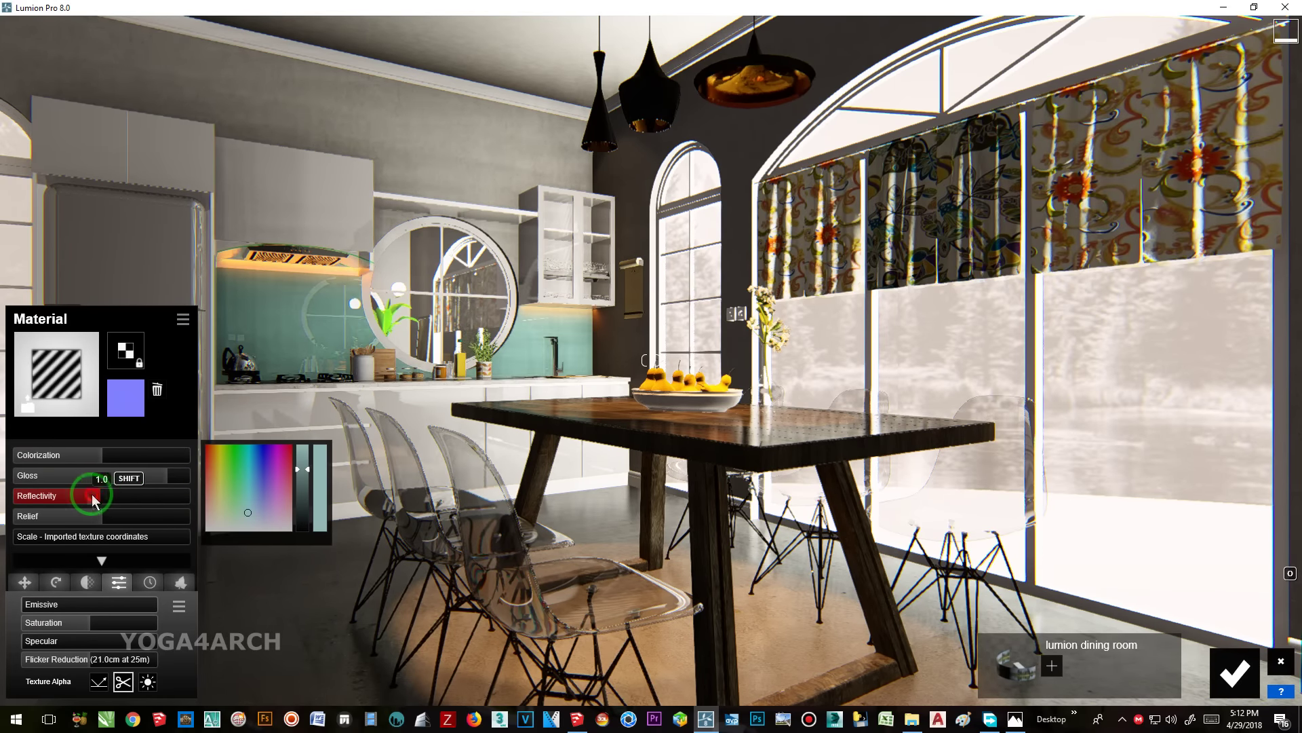
- Raise the round mirror frame's gloss to 2.0 and its reflectivity to maximum
left_click(375, 298)
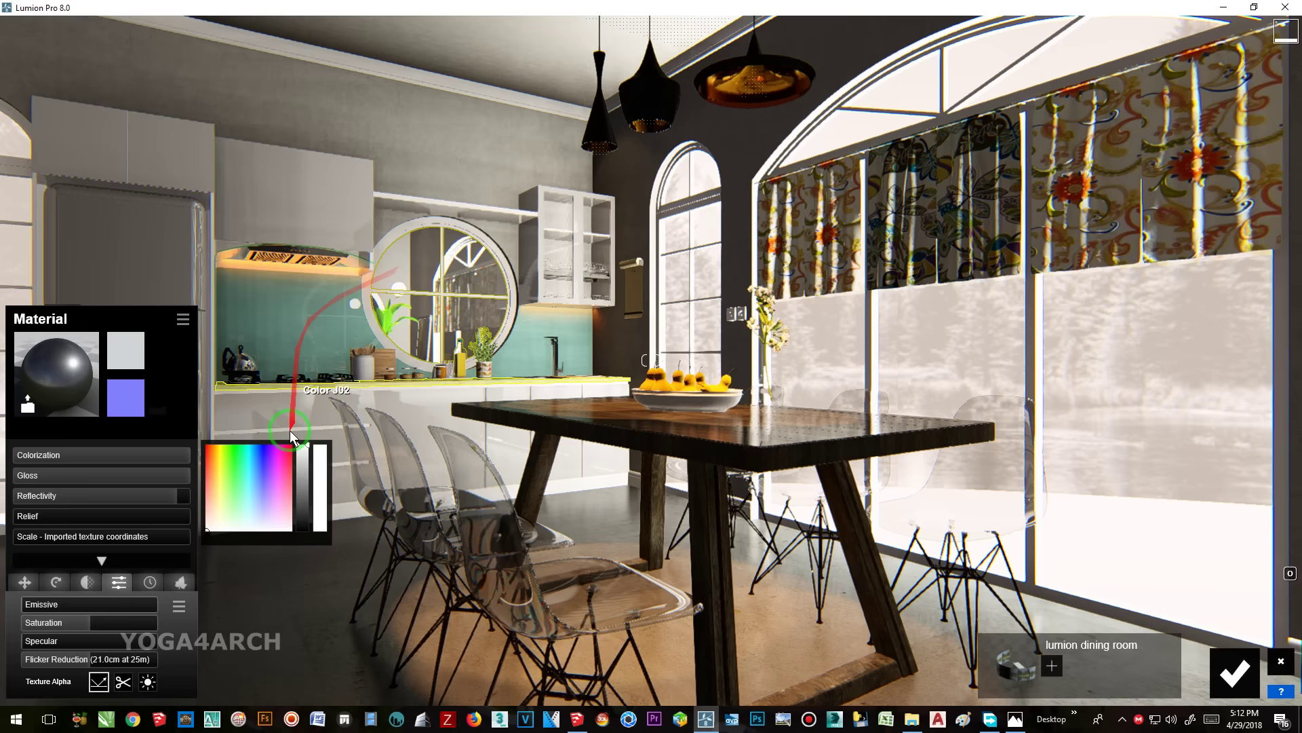
mouse_move(173, 475)
left_mouse_down()
mouse_move(117, 480)
mouse_move(175, 478)
left_mouse_up()
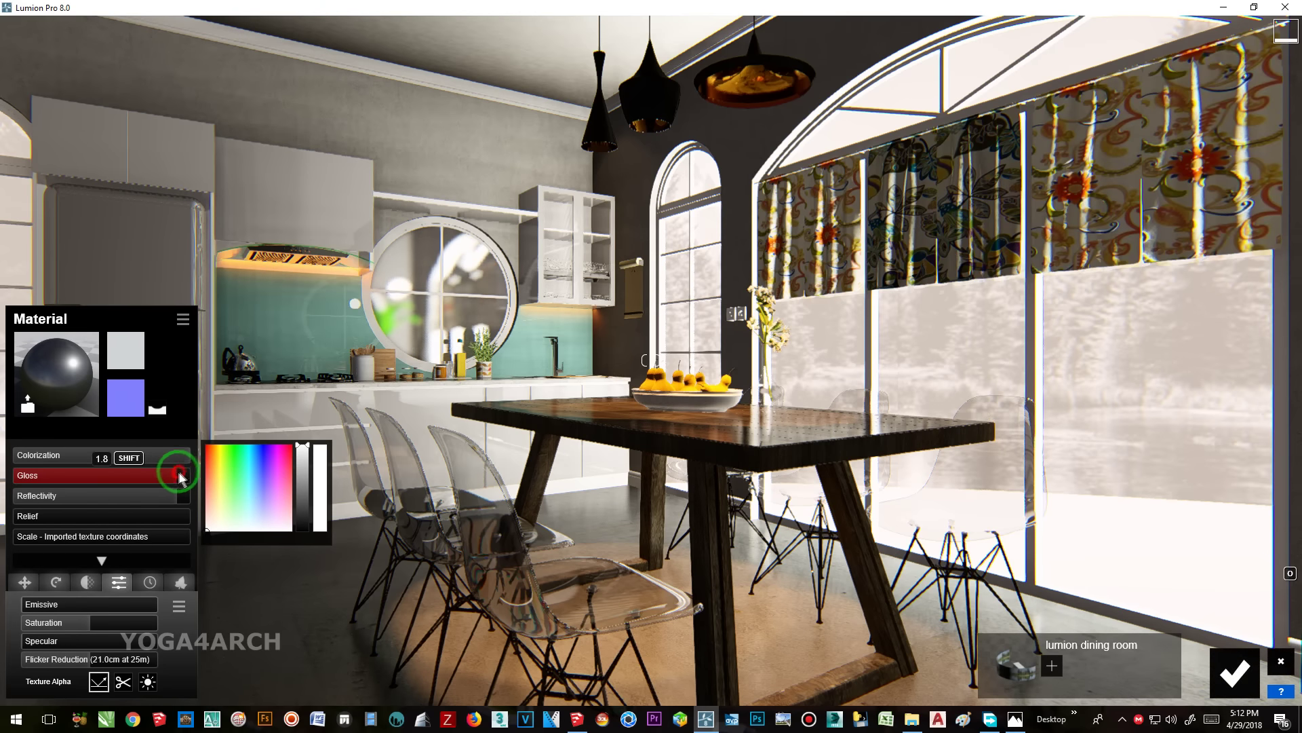
mouse_move(186, 496)
left_mouse_down()
mouse_move(149, 497)
mouse_move(167, 499)
left_mouse_up()
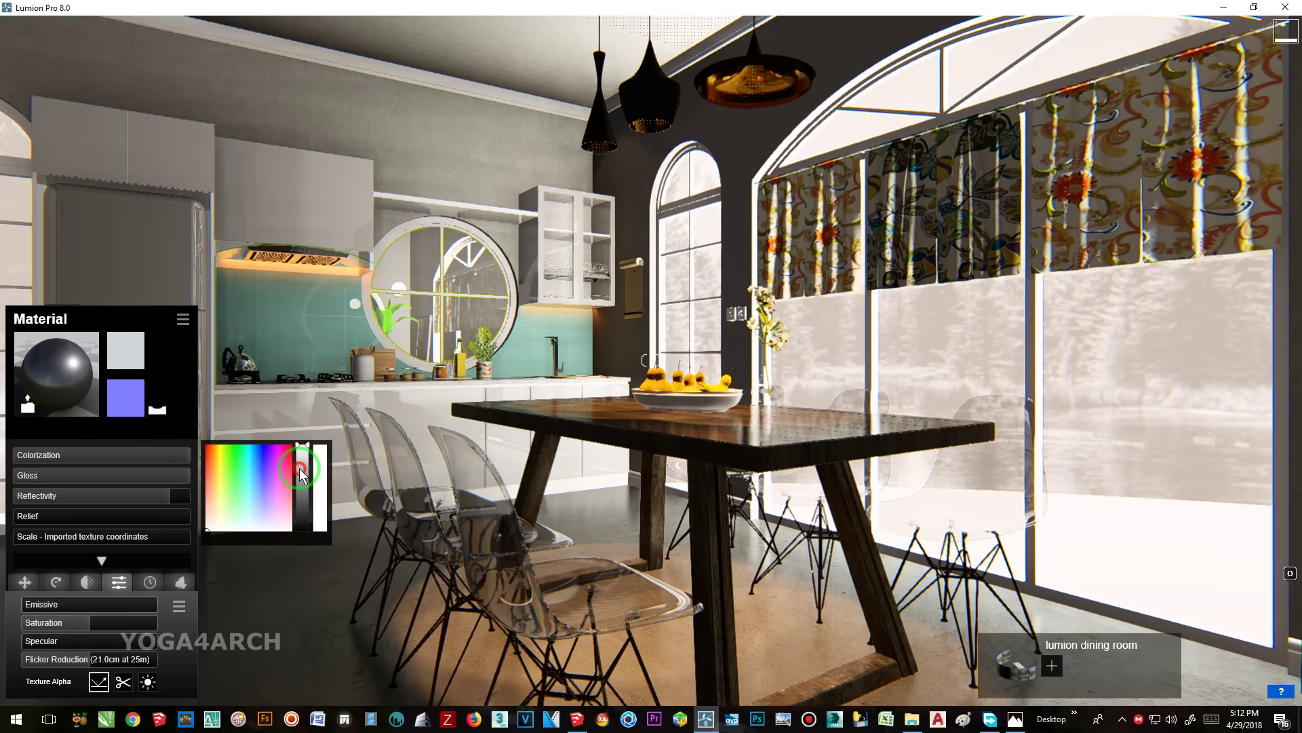
left_click_drag(184, 496, 170, 495)
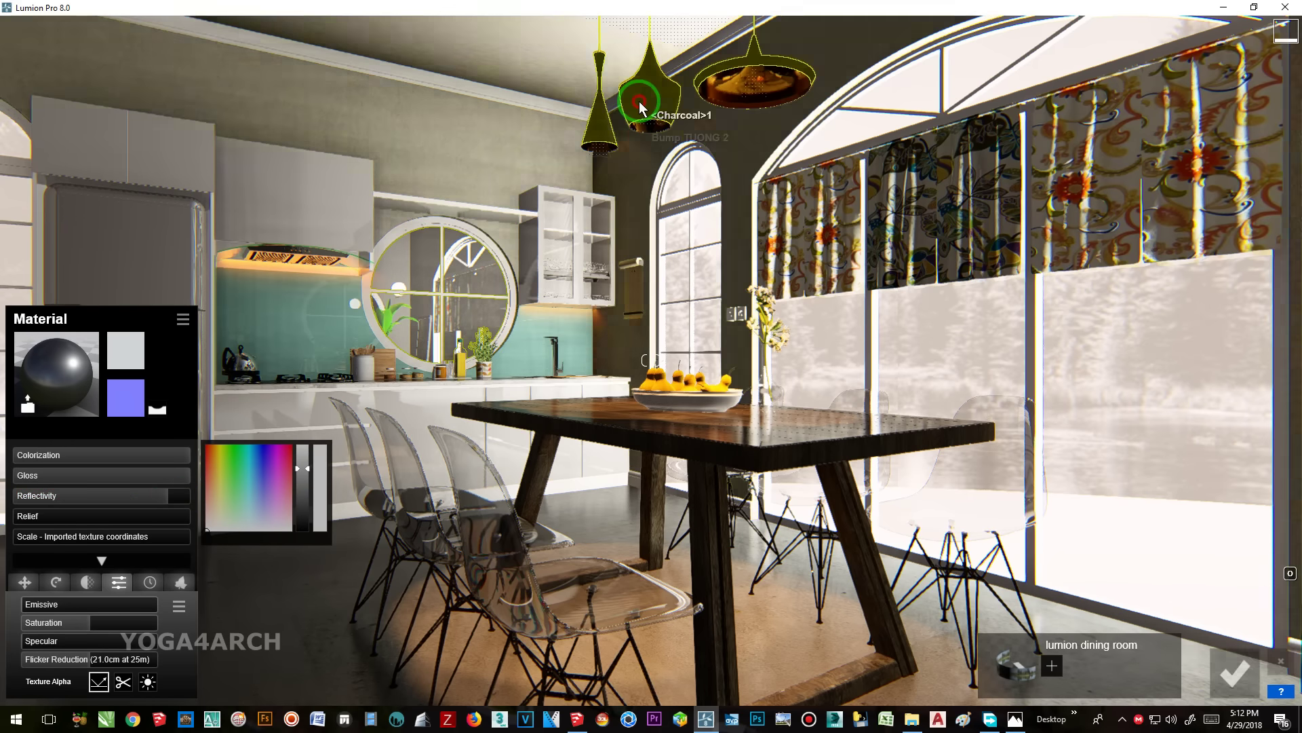
- Reduce the pendant lamps' colorization and lower chair colorization to 0.3, then confirm
left_click_drag(41, 456, 61, 456)
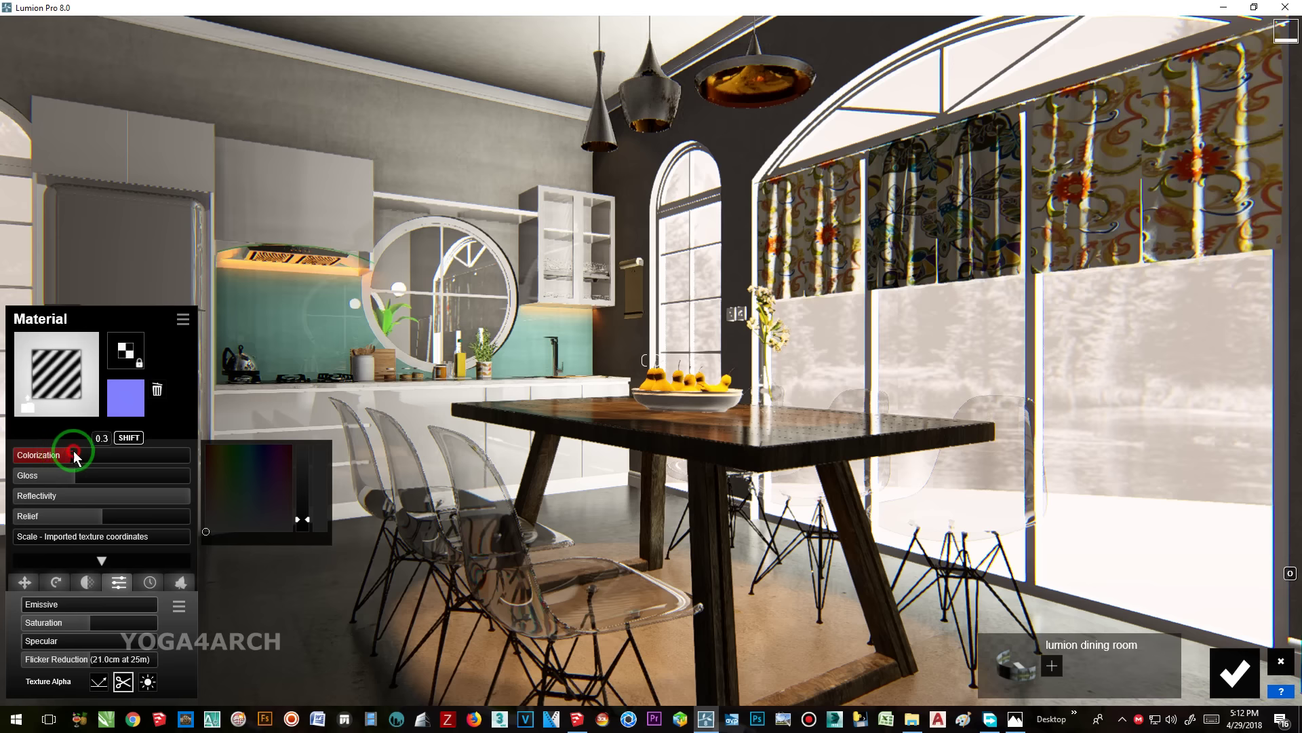
left_click(367, 614)
left_click_drag(112, 462, 74, 460)
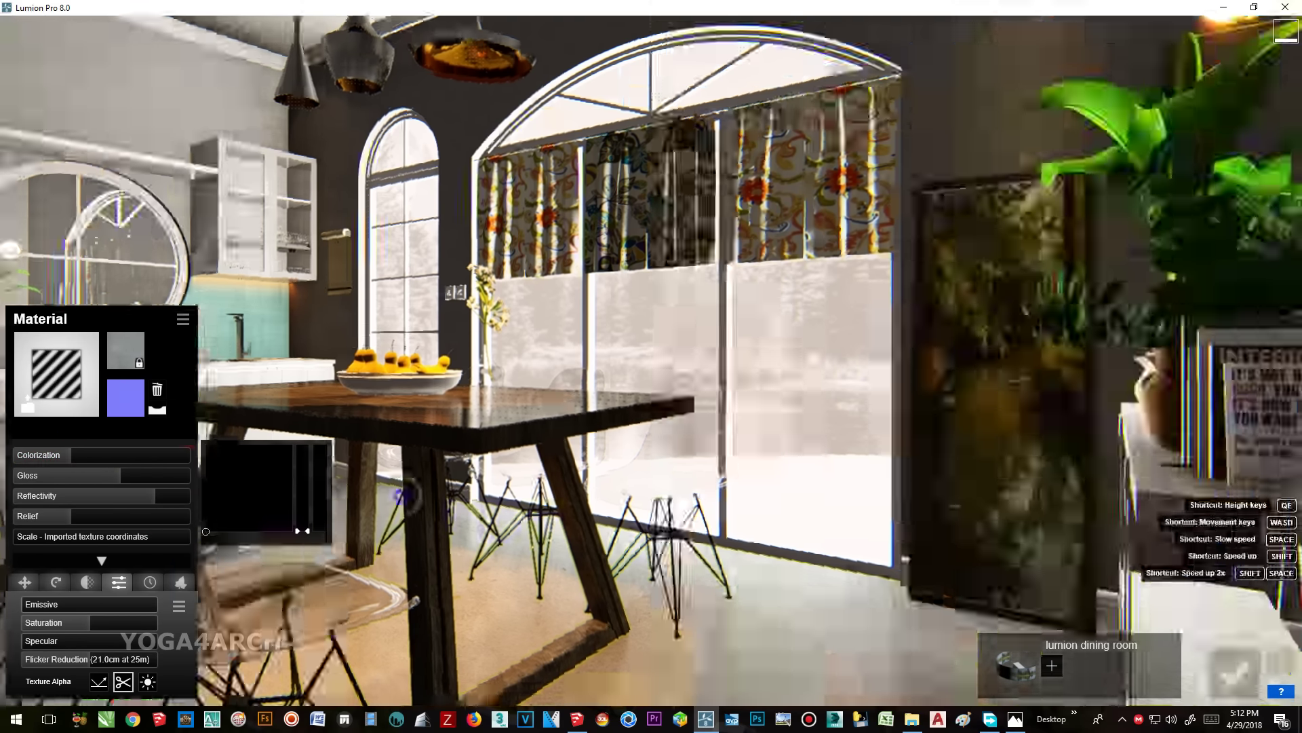
right_click_drag(278, 494, 251, 110)
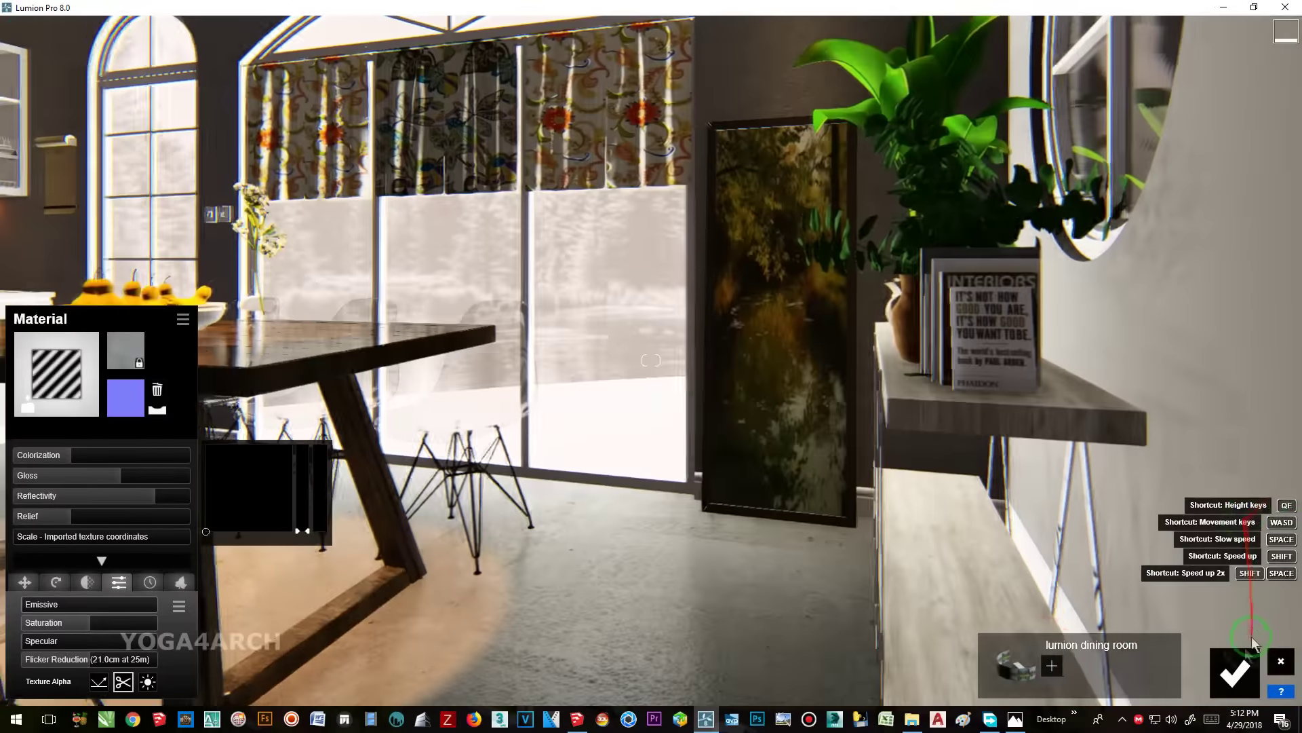
left_click(1235, 671)
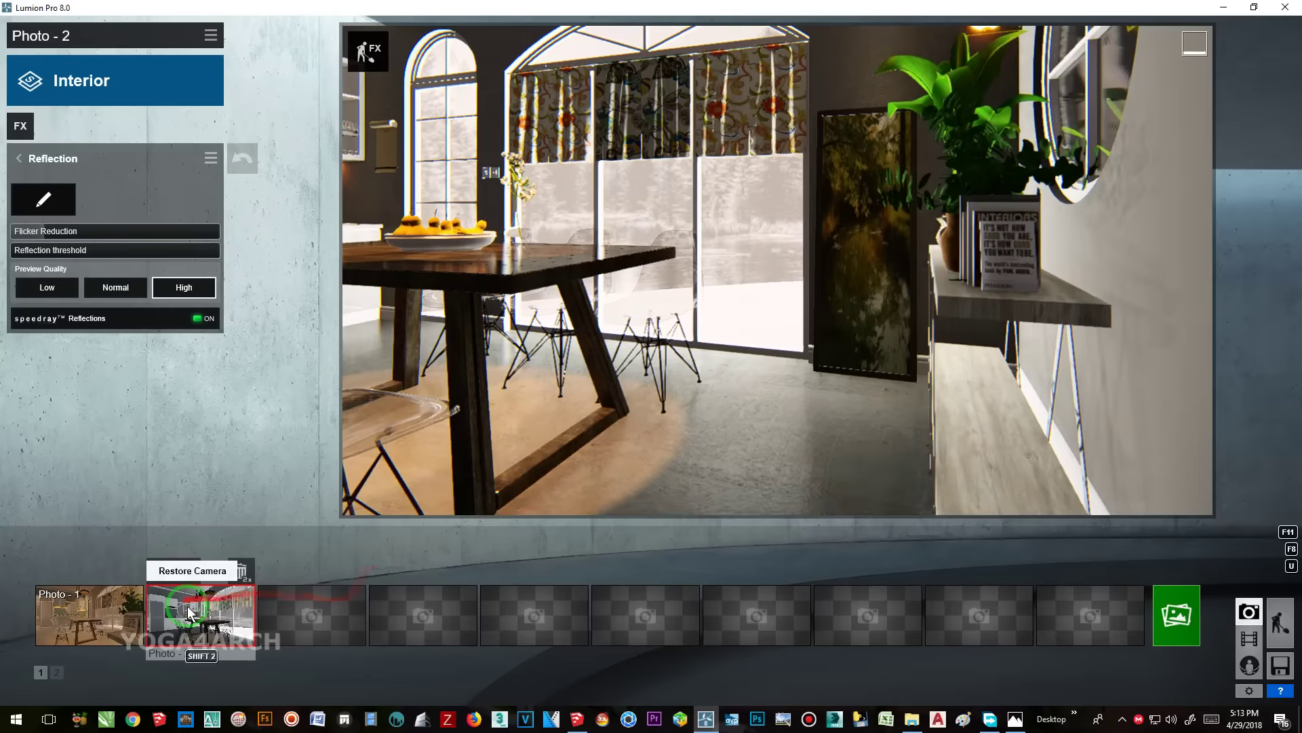
- Rotate the Photo - 2 camera to match the reference kitchen image and store the new angle
left_click(175, 572)
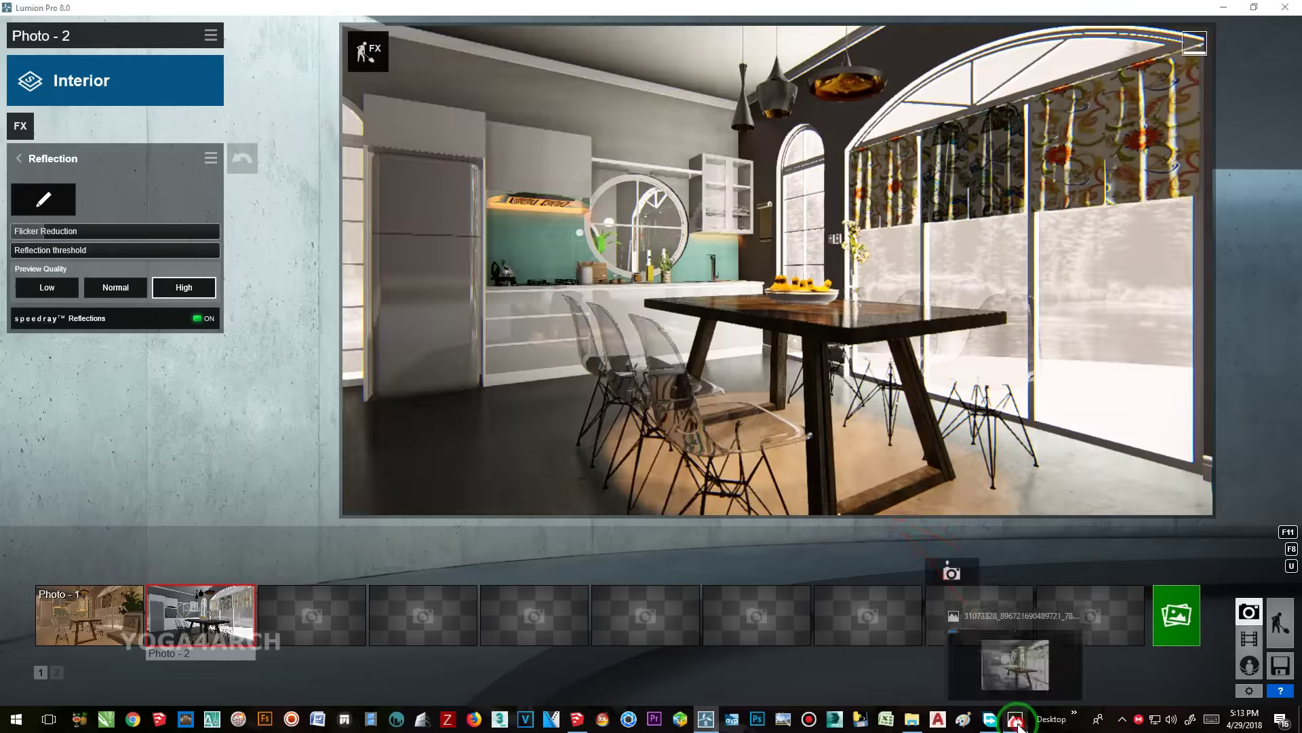
left_click(1015, 720)
left_click(1016, 721)
right_click_drag(744, 380, 740, 380)
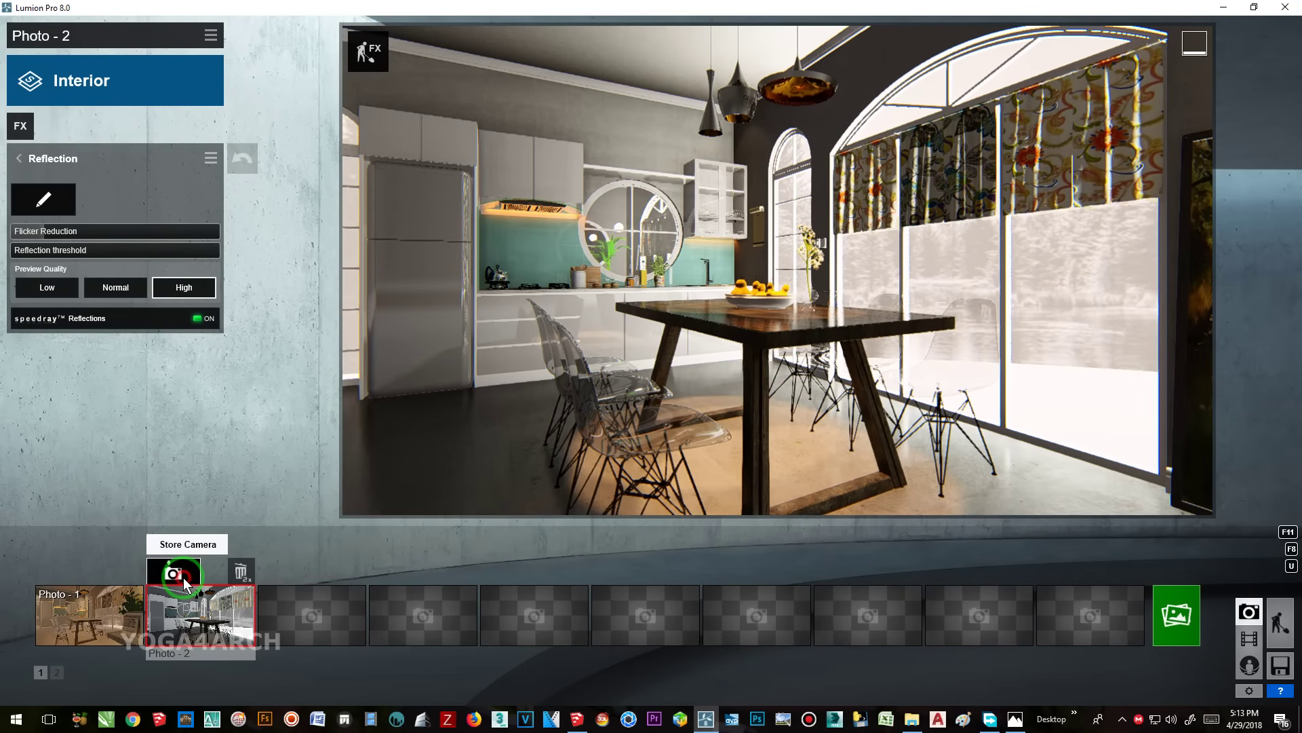
mouse_move(201, 615)
left_click(183, 580)
left_click(1177, 614)
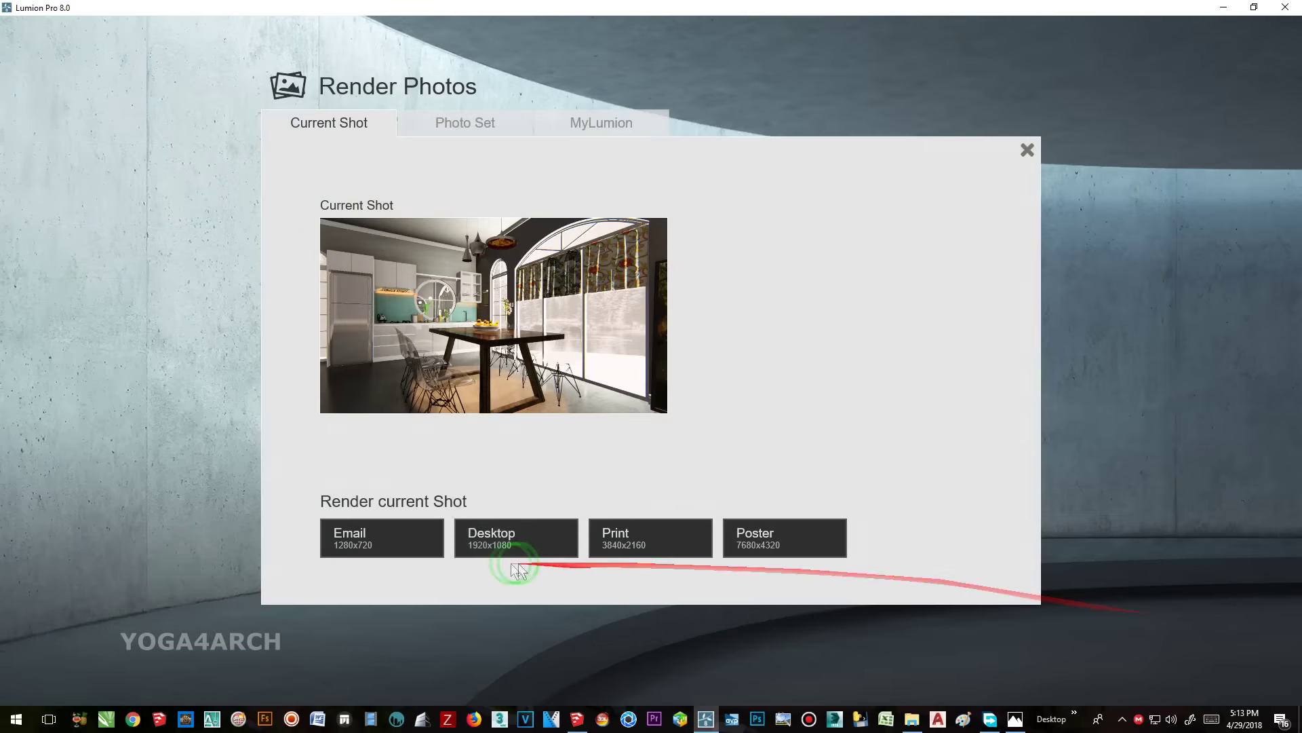
- Render the current shot as a 1920x1080 JPG and compare it against the reference image
left_click(517, 539)
key("Return")
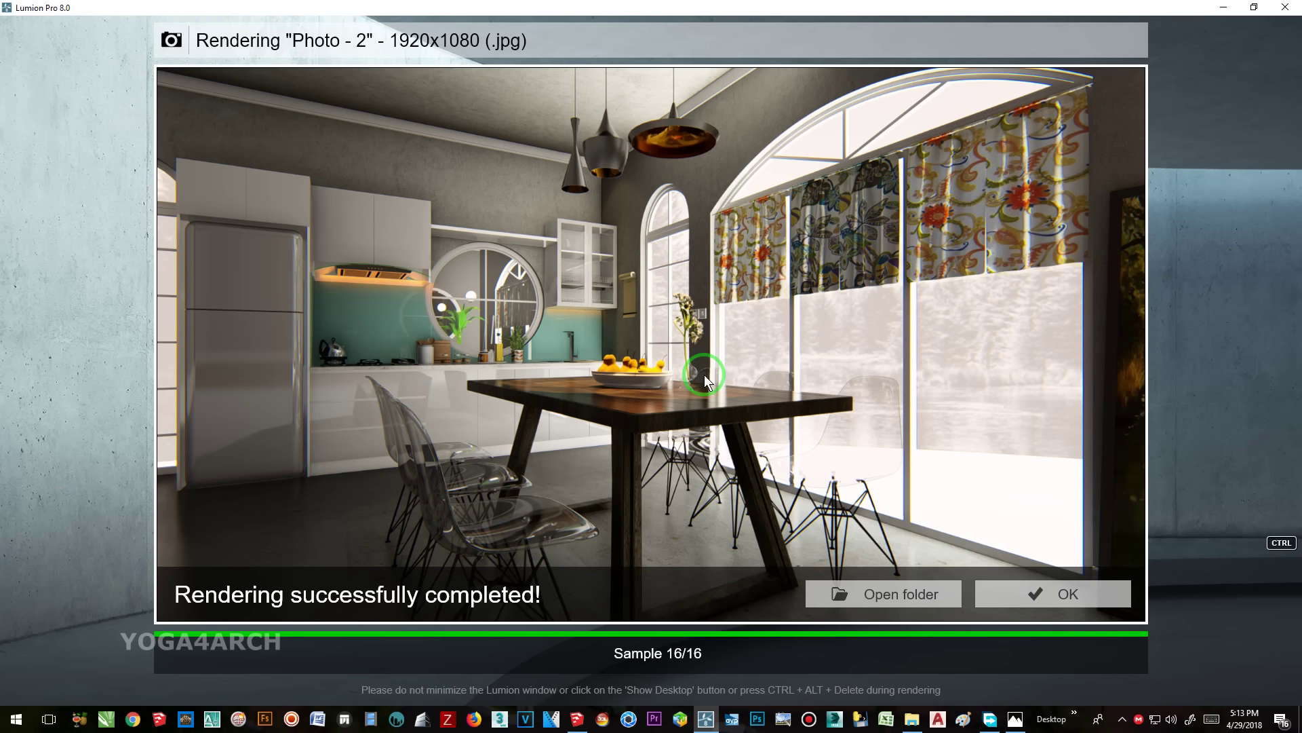
left_click(1016, 720)
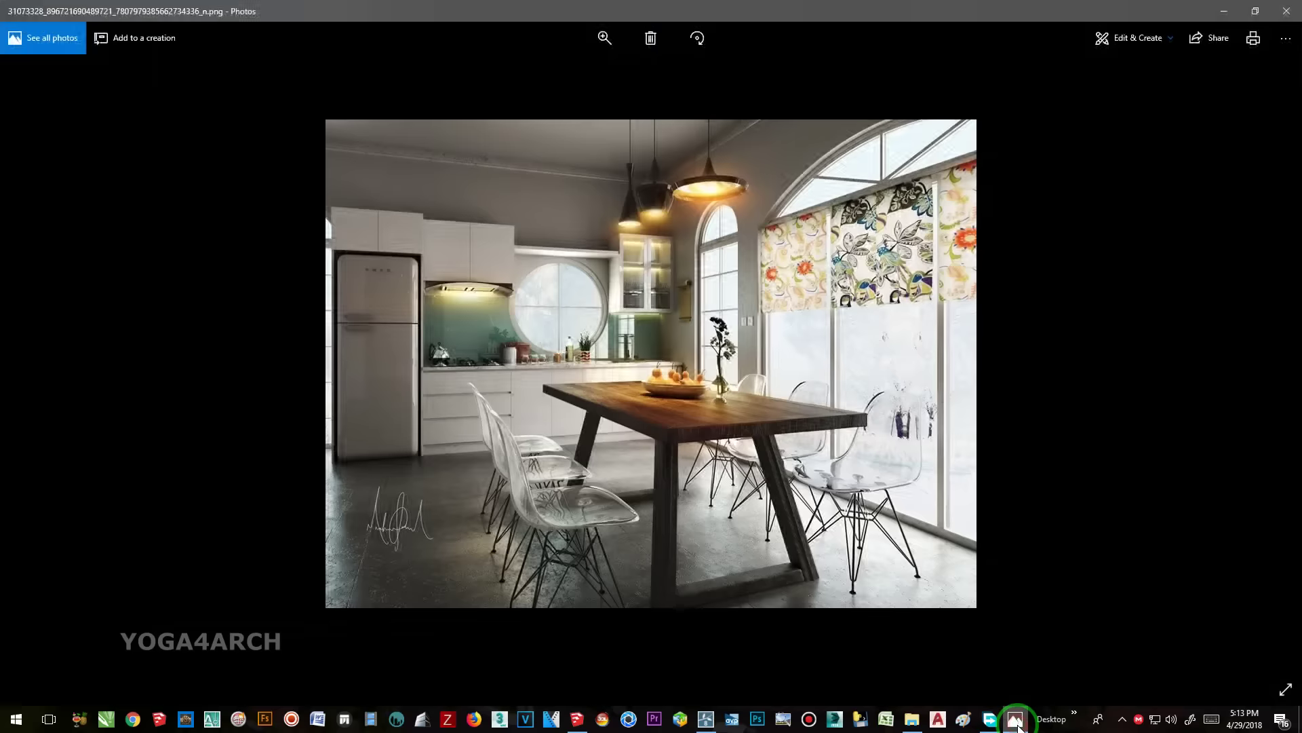
left_click(1016, 720)
left_click(1016, 720)
left_click(1013, 600)
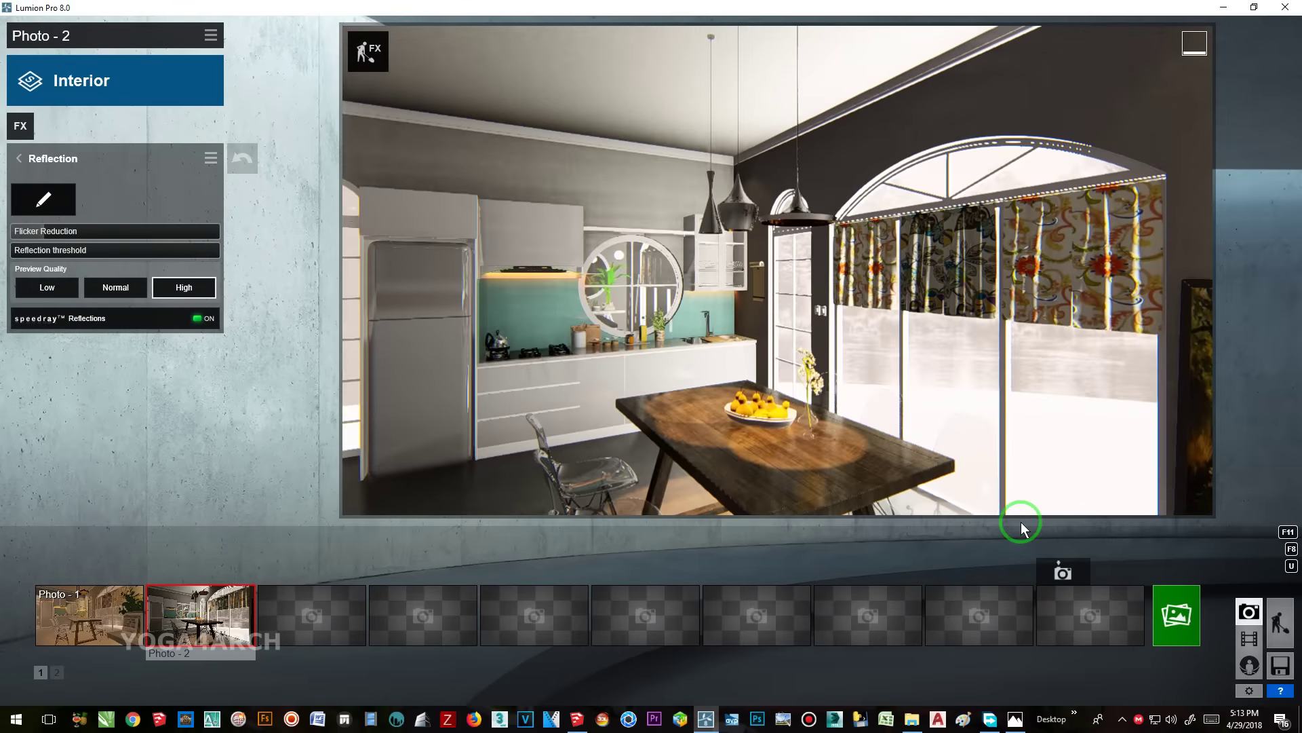
- Tilt toward the dining table, widen focal length to about 28 mm, move closer, and store in Photo - 2
right_click_drag(1018, 428, 1014, 384)
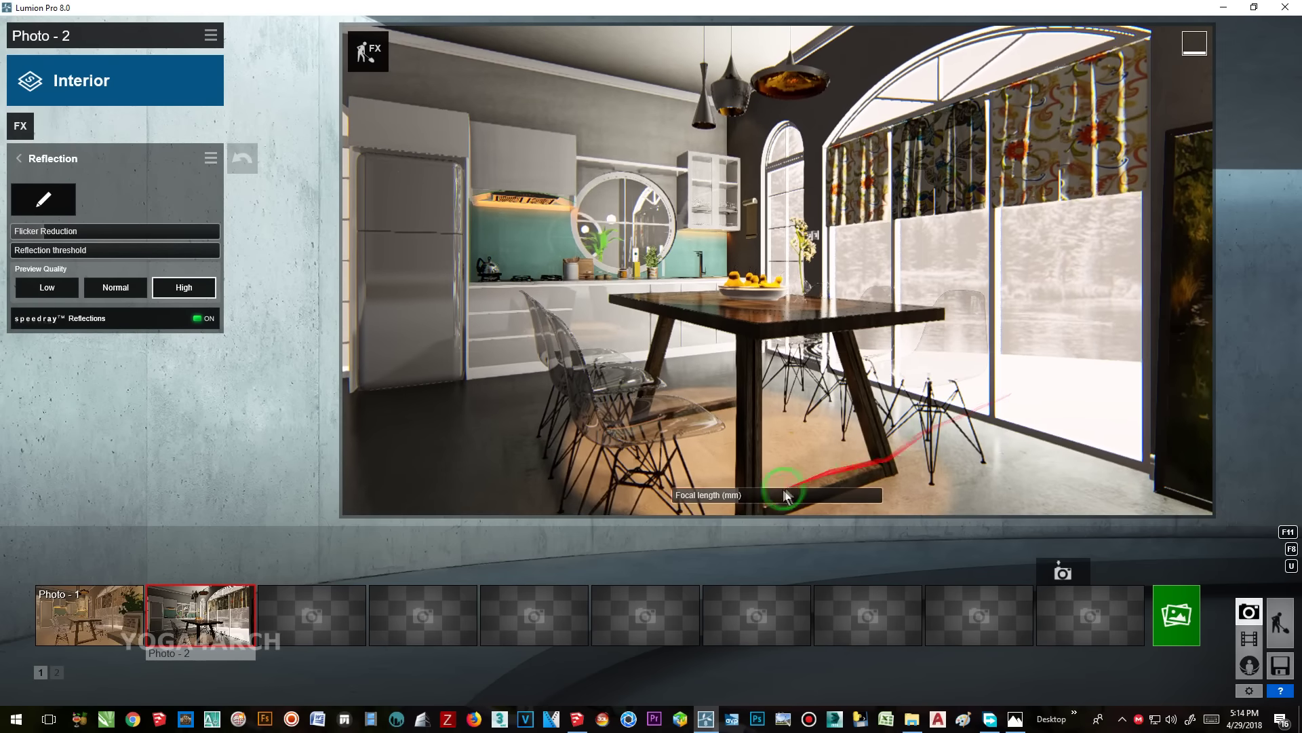
left_click(750, 496)
right_click_drag(771, 429, 768, 431)
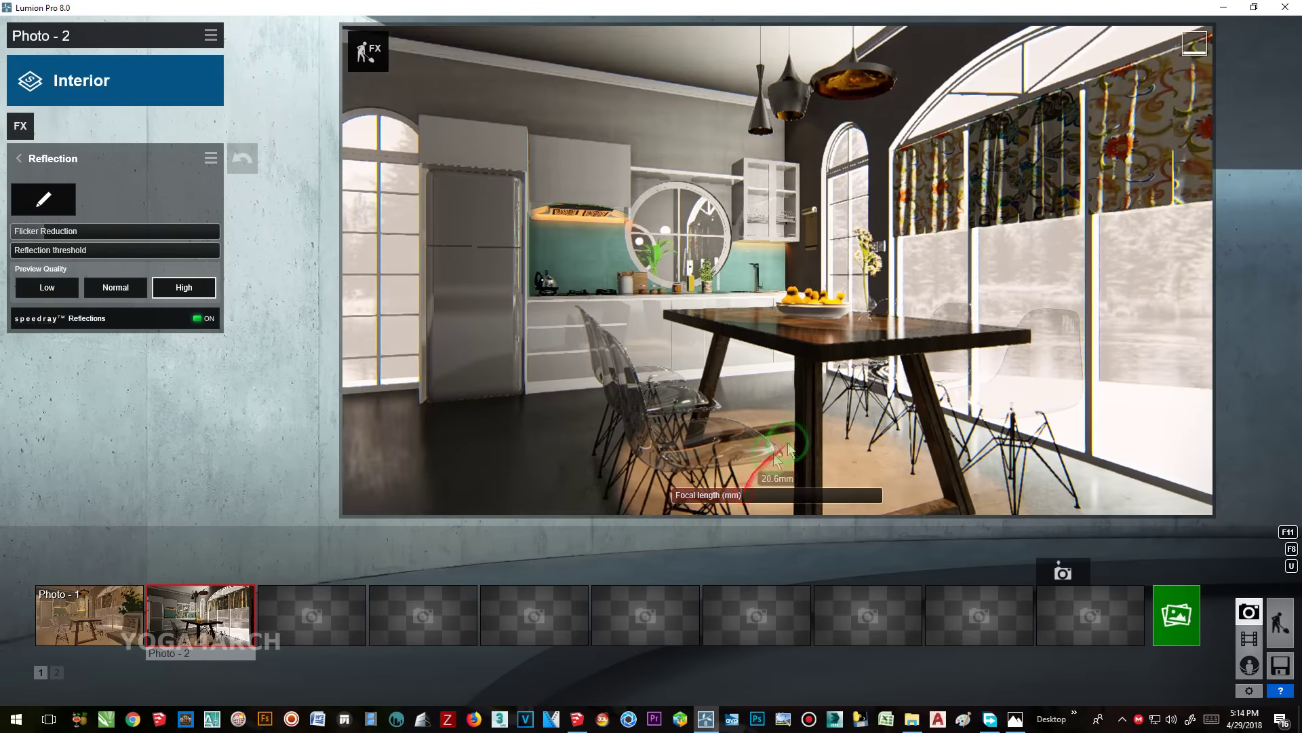
right_click_drag(790, 440, 792, 446)
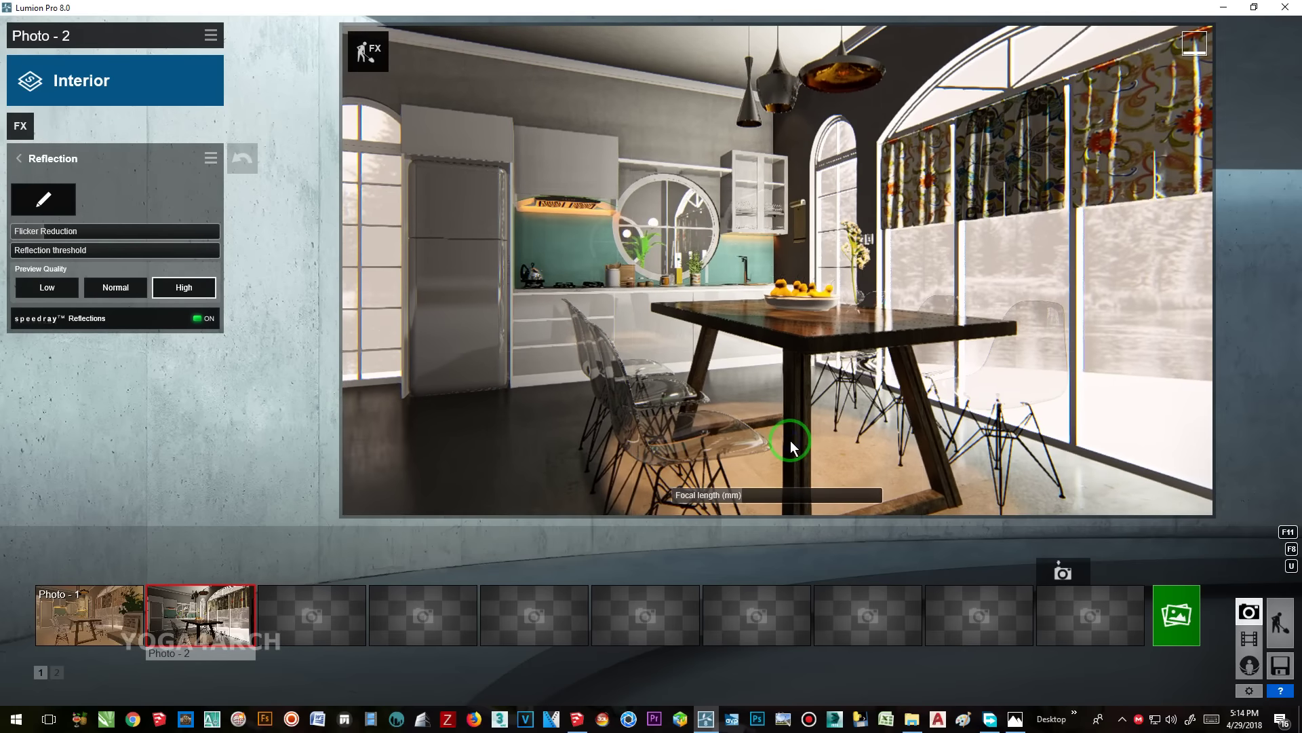
left_click(174, 573)
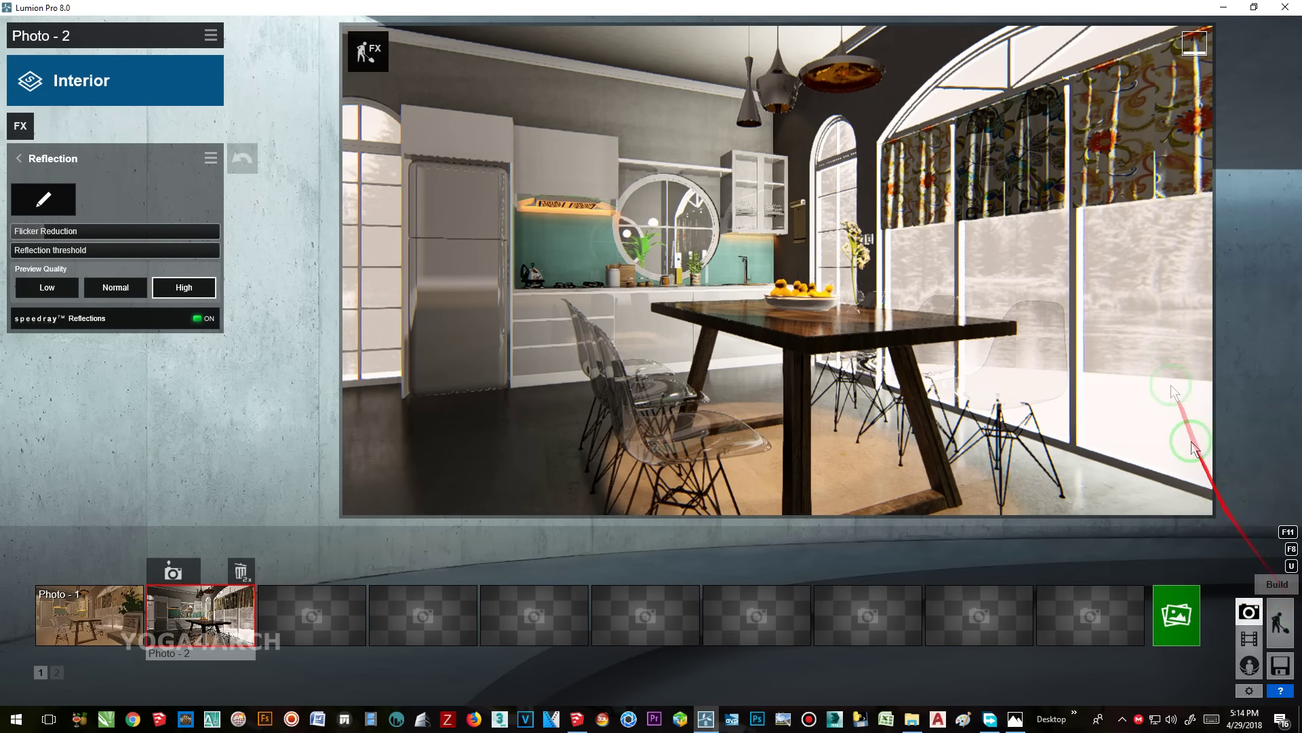
left_click(1005, 394)
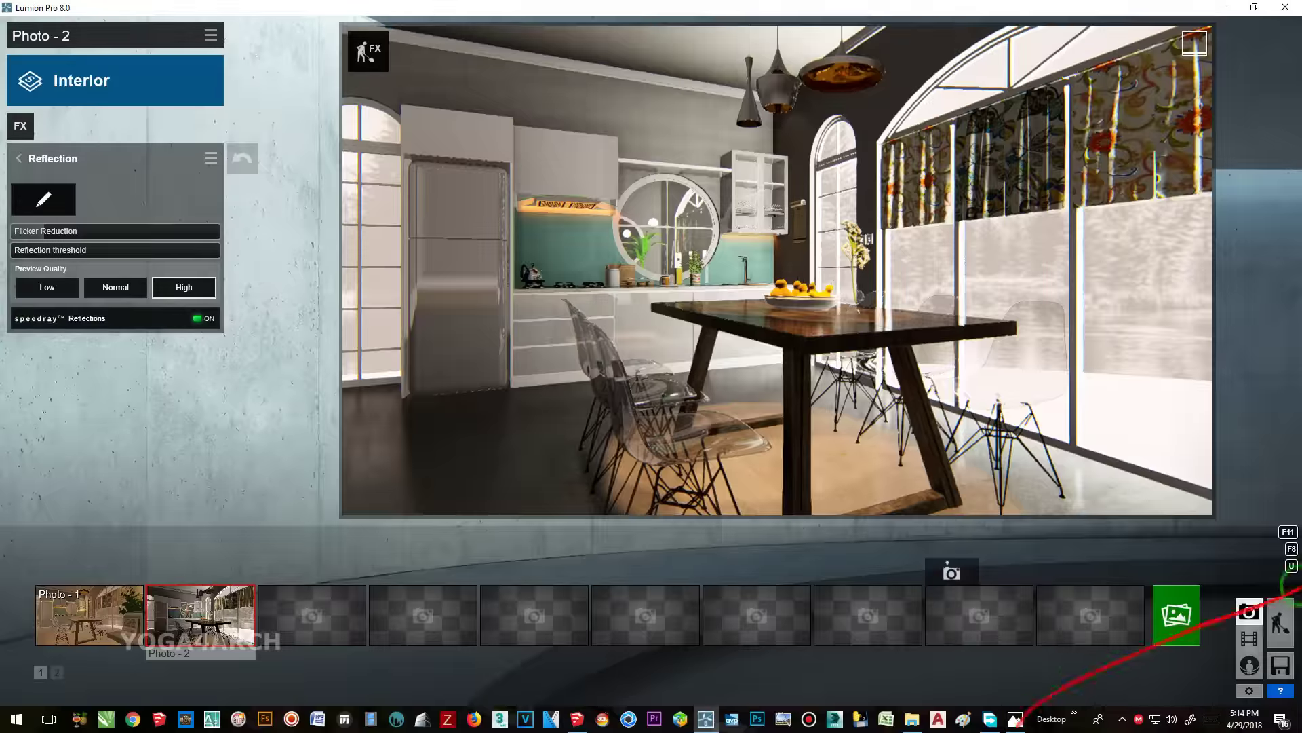
- Select the dining-room wall material and tint it pale lilac in the colour picker
left_click(1280, 621)
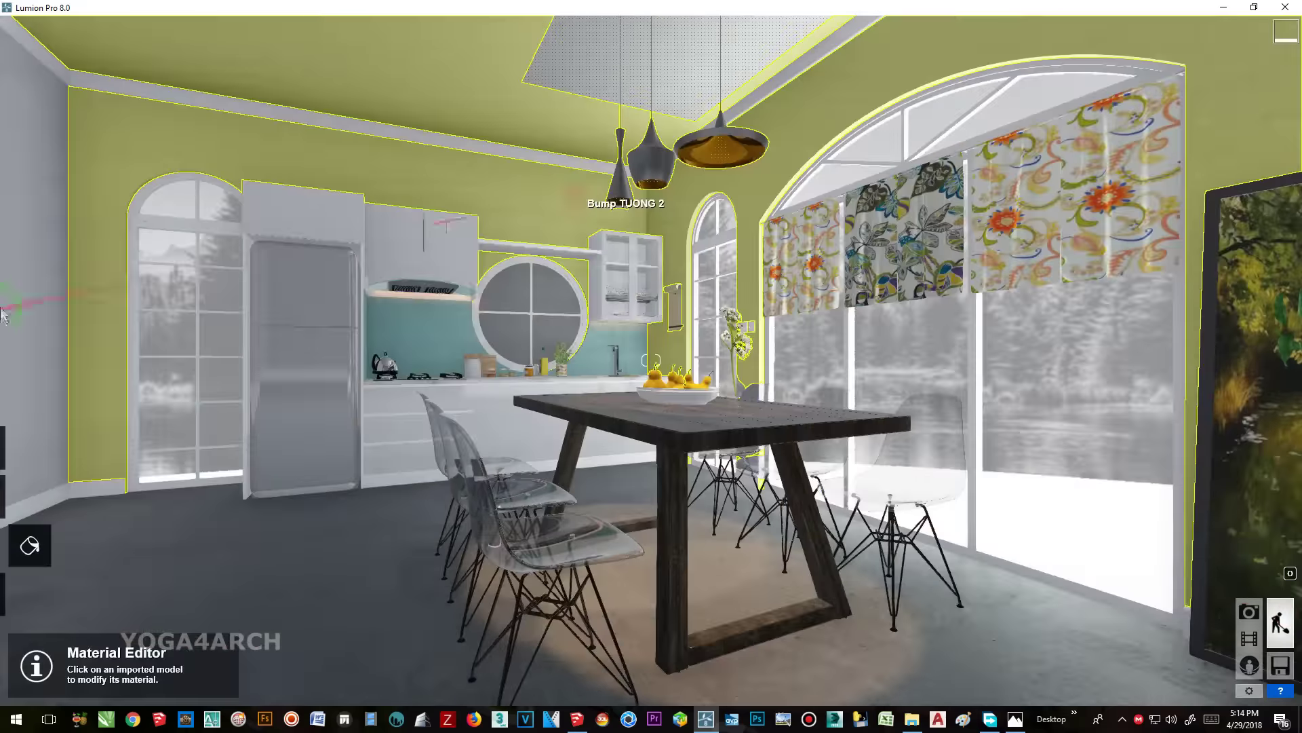
mouse_move(44, 450)
left_mouse_down()
mouse_move(167, 462)
mouse_move(152, 453)
left_mouse_up()
left_click(292, 463)
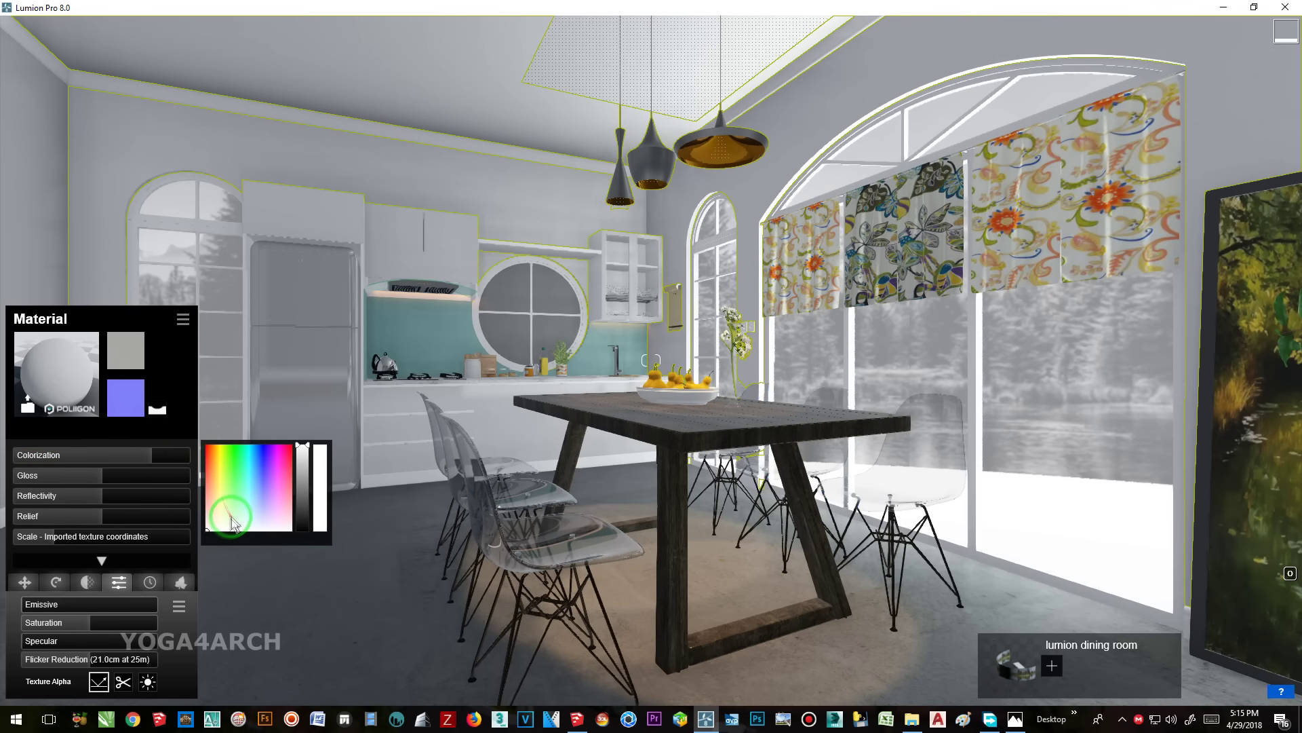
left_click(234, 513)
left_click_drag(234, 512, 275, 519)
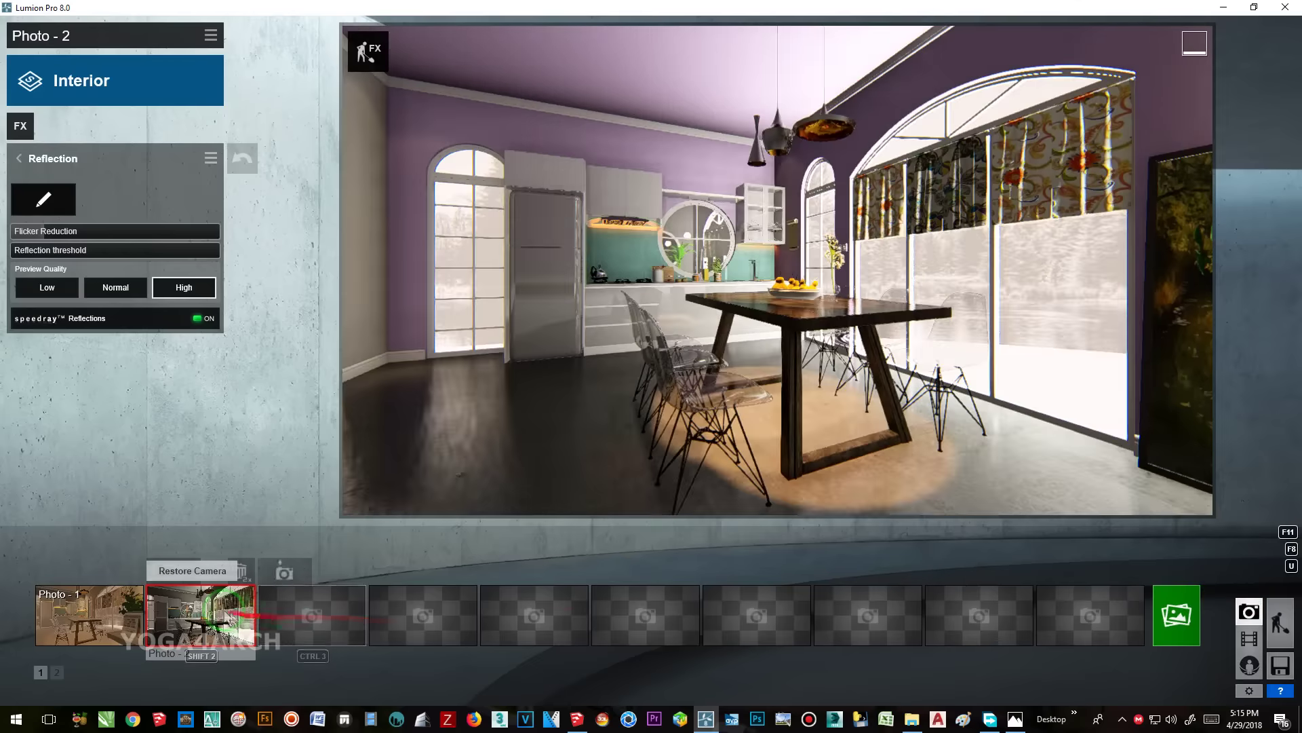
- Restore the Photo - 2 camera, compare the lavender walls with the reference image, then select an object to edit
left_click(226, 616)
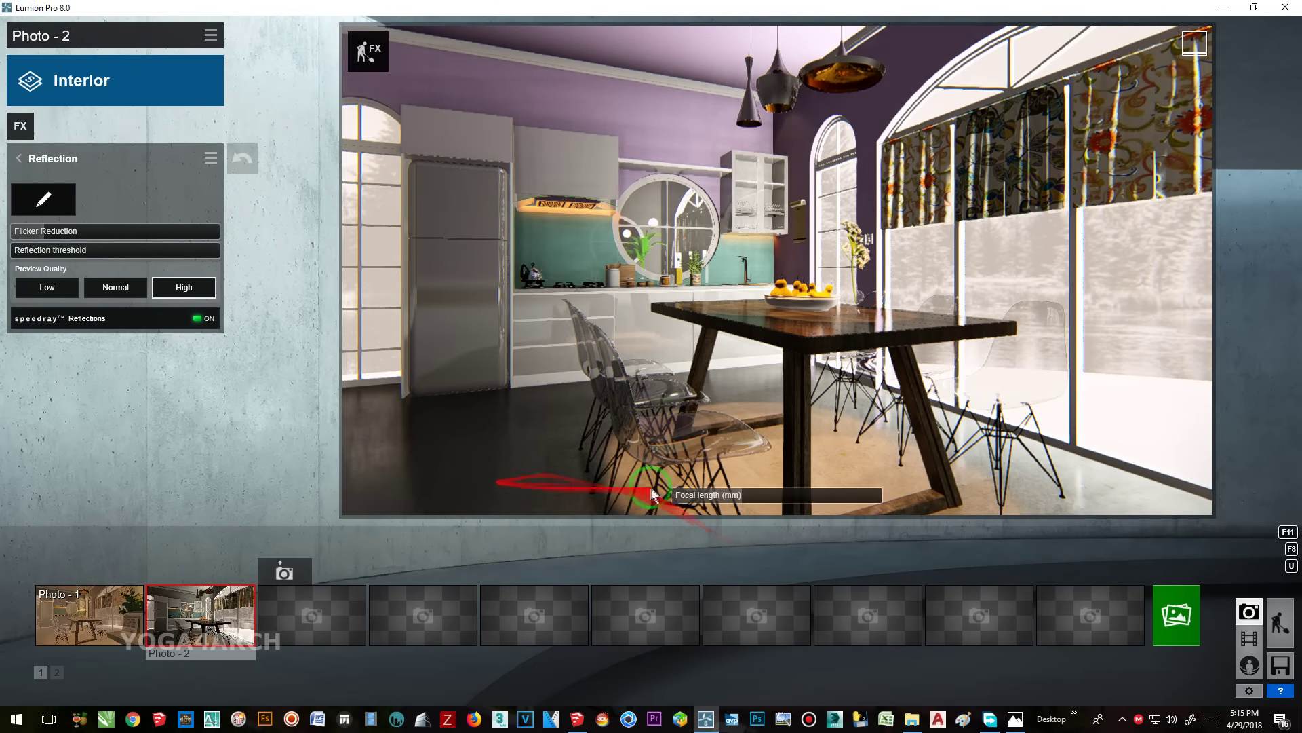
left_click(1016, 719)
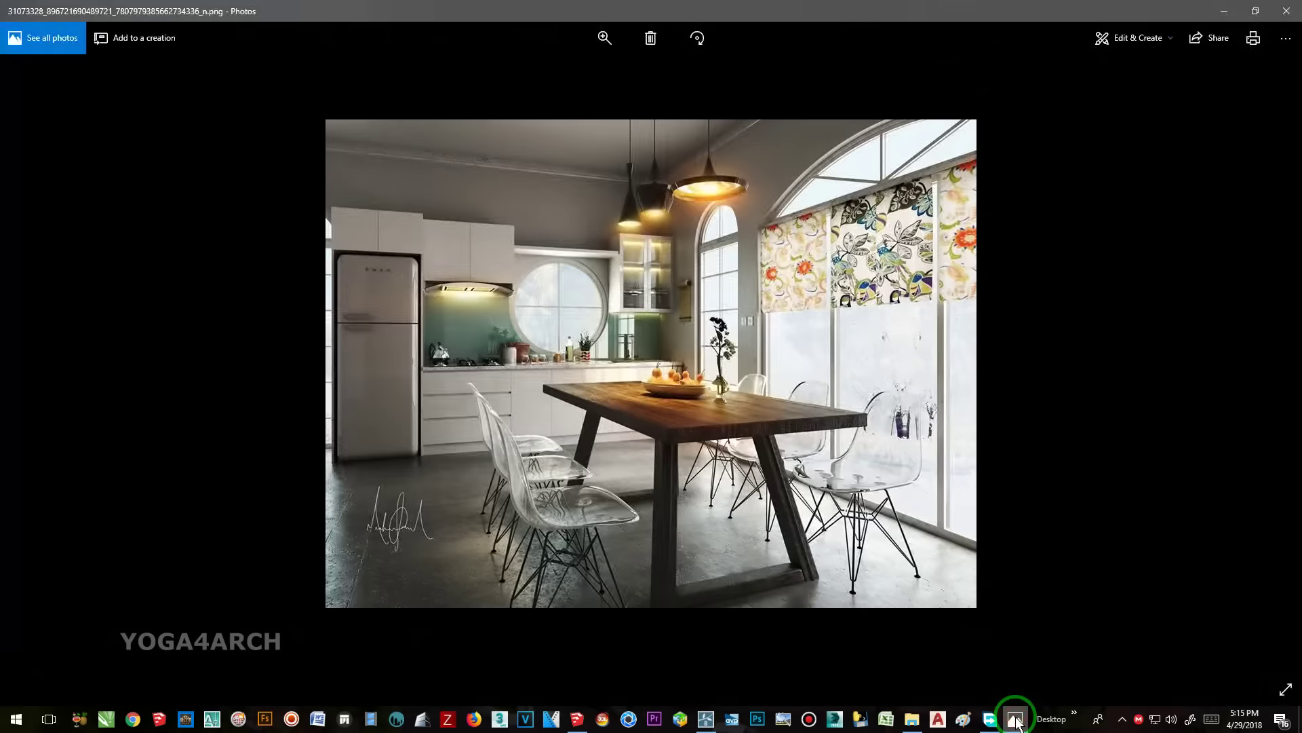
left_click(1016, 719)
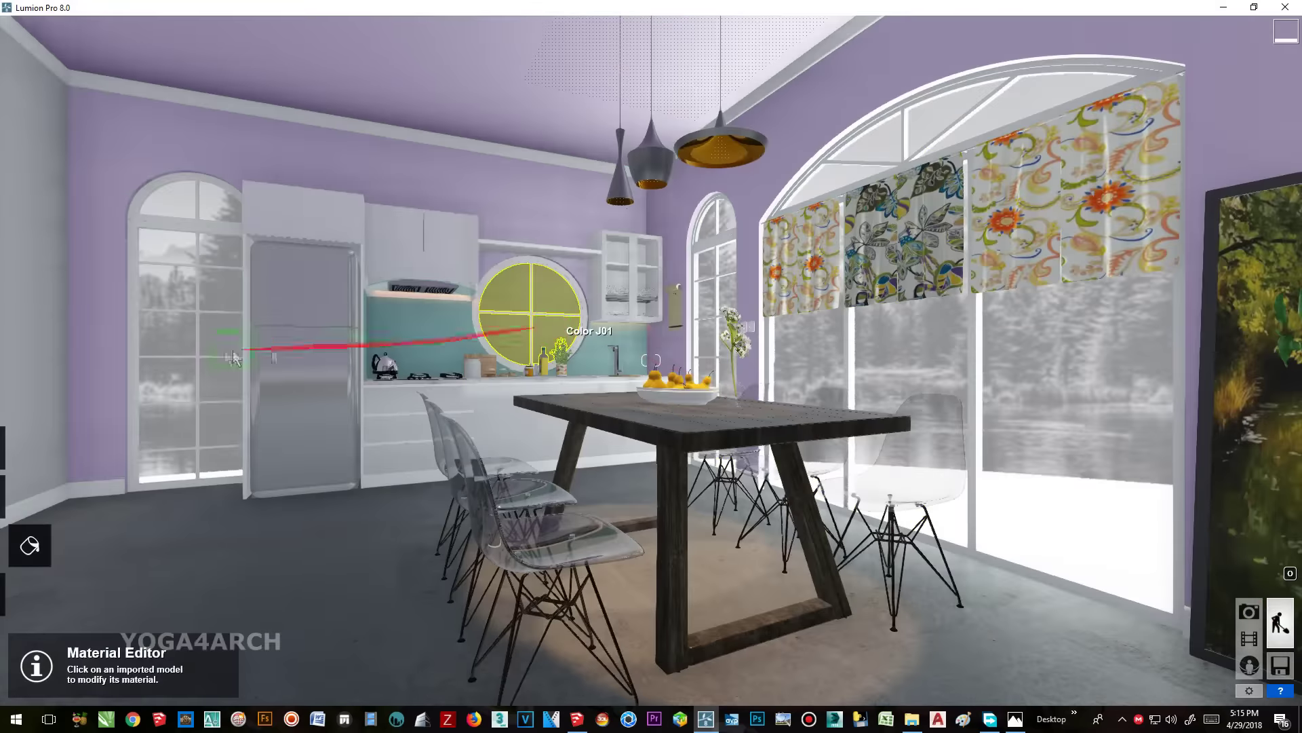
left_click(292, 335)
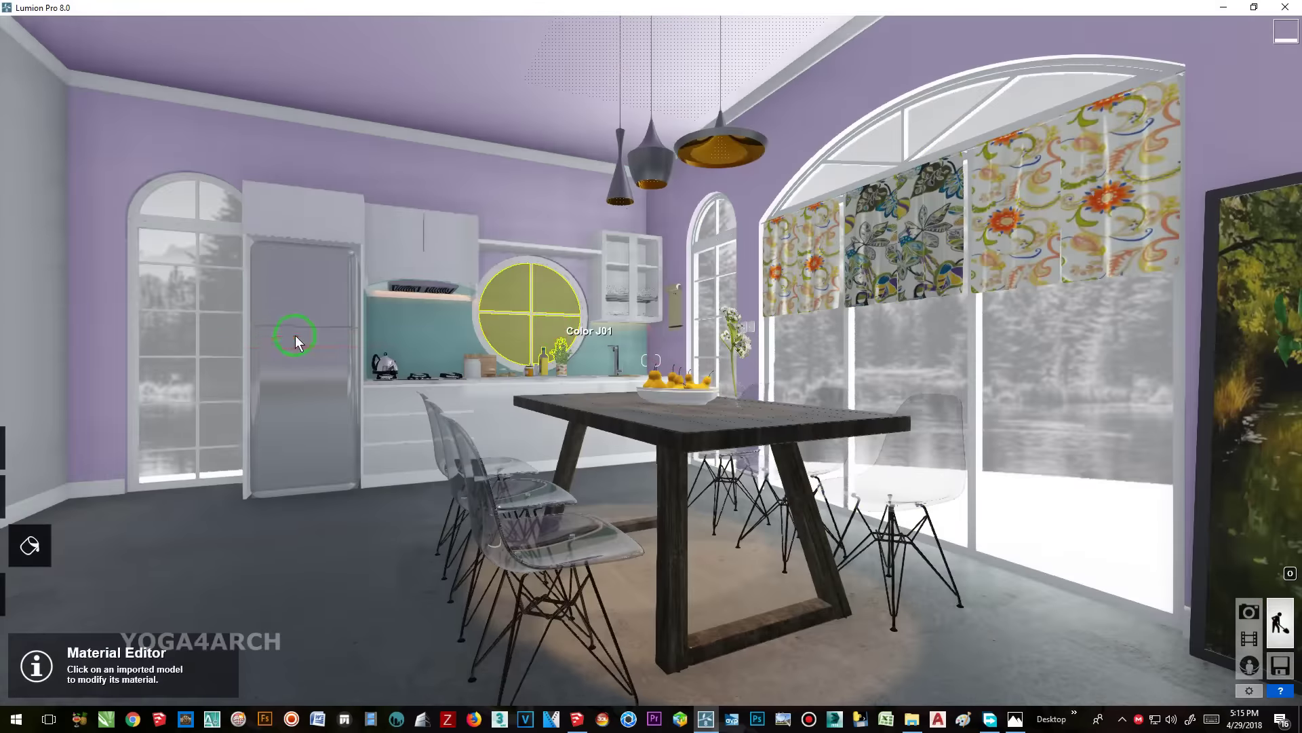
- Apply Glass Advanced from the Custom material library to the vase and return to Photo - 2
left_click(122, 353)
left_click(185, 251)
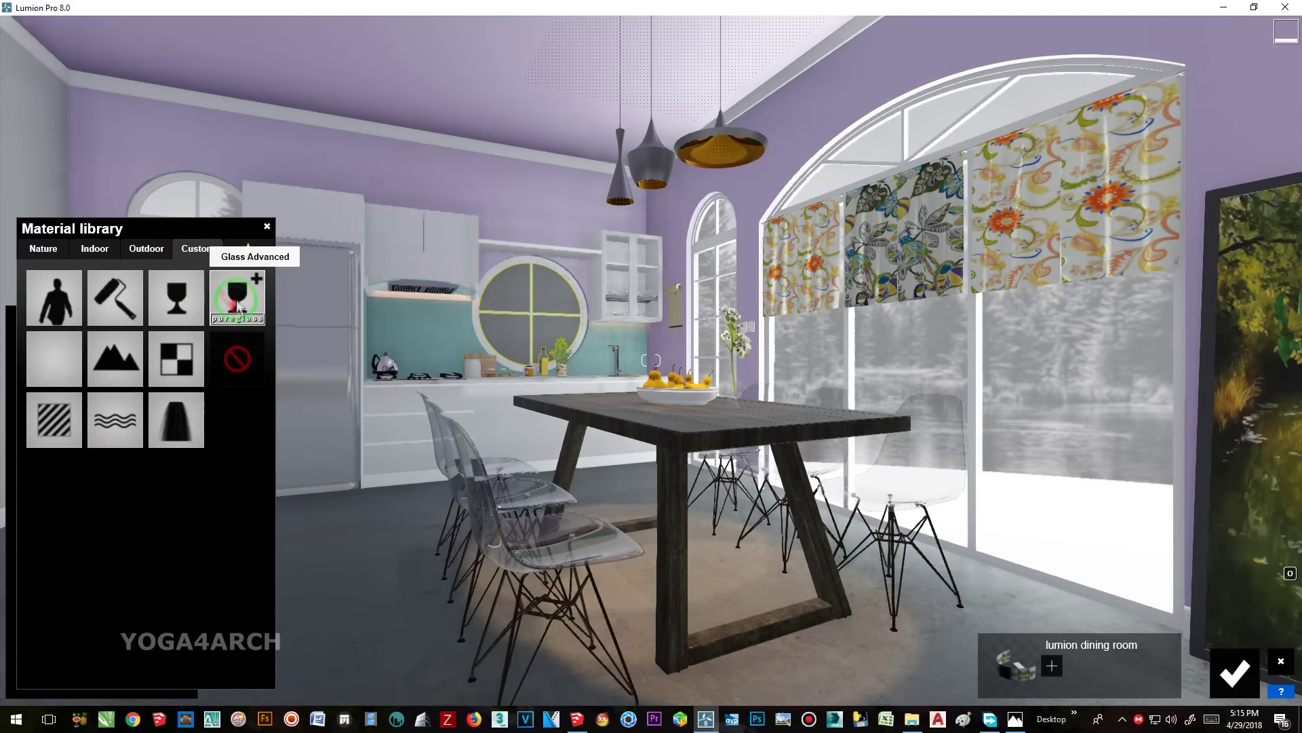
left_click(232, 305)
left_click(29, 480)
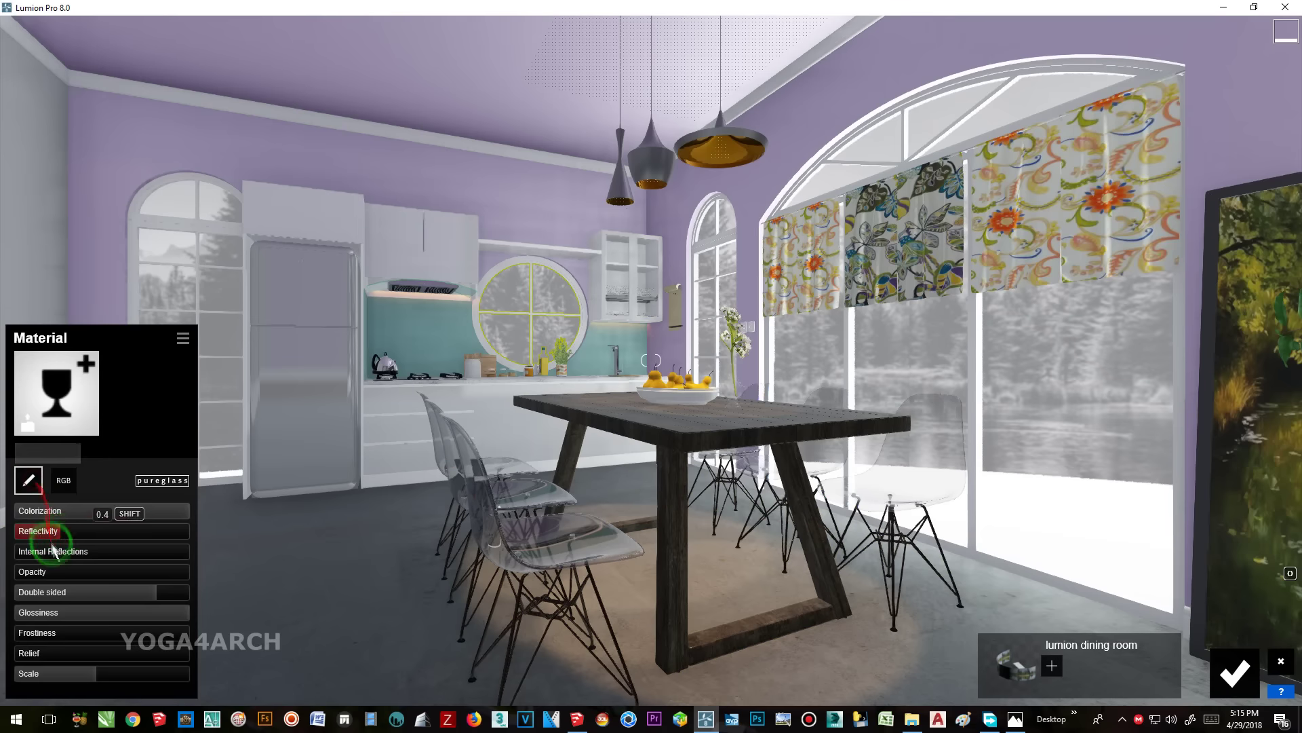
left_click(1234, 672)
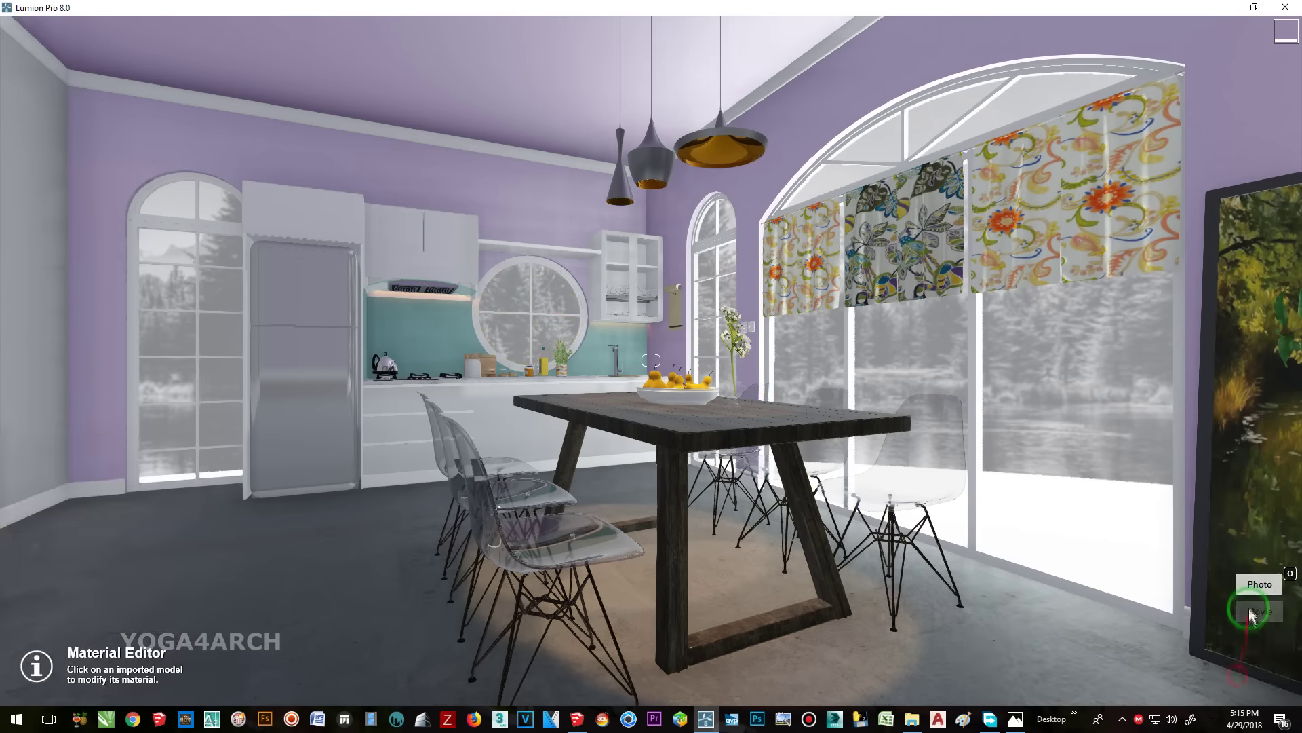
left_click(1248, 611)
left_click(221, 624)
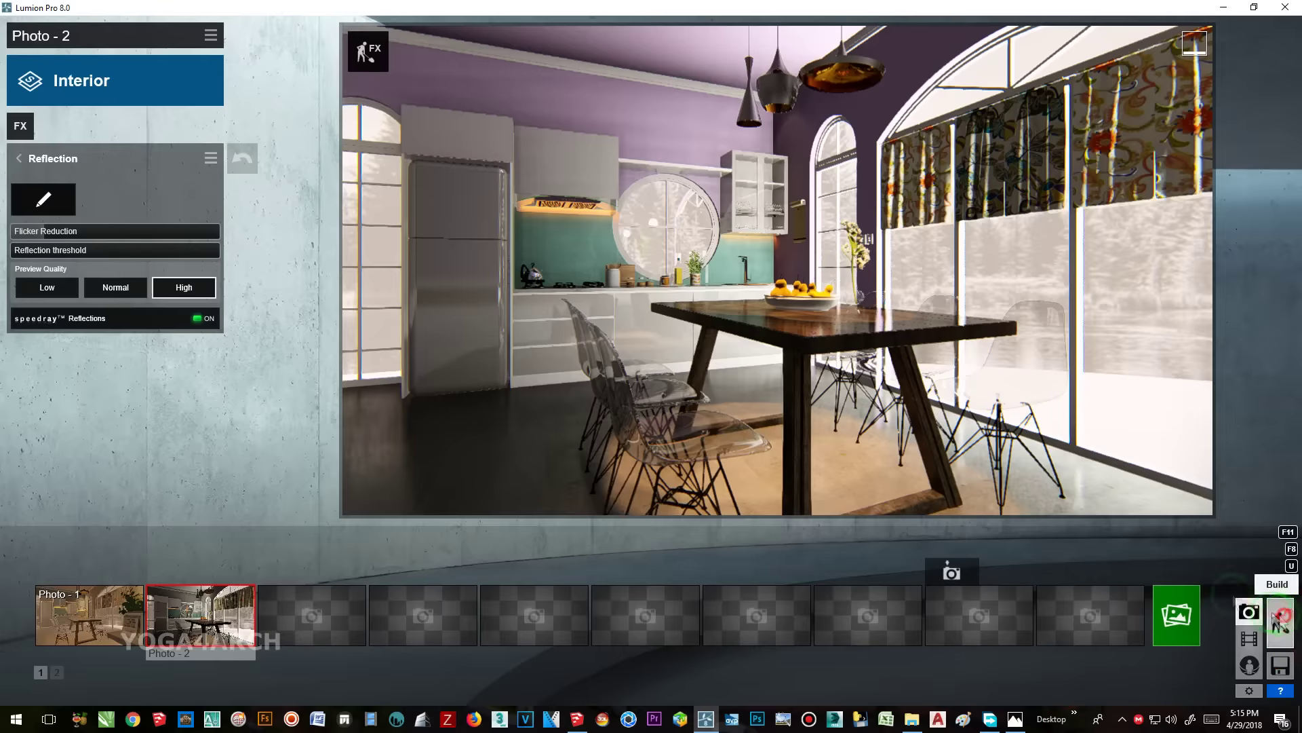
- Tint the vase glass a light colour with reduced brightness
left_click(1278, 620)
left_click(469, 530)
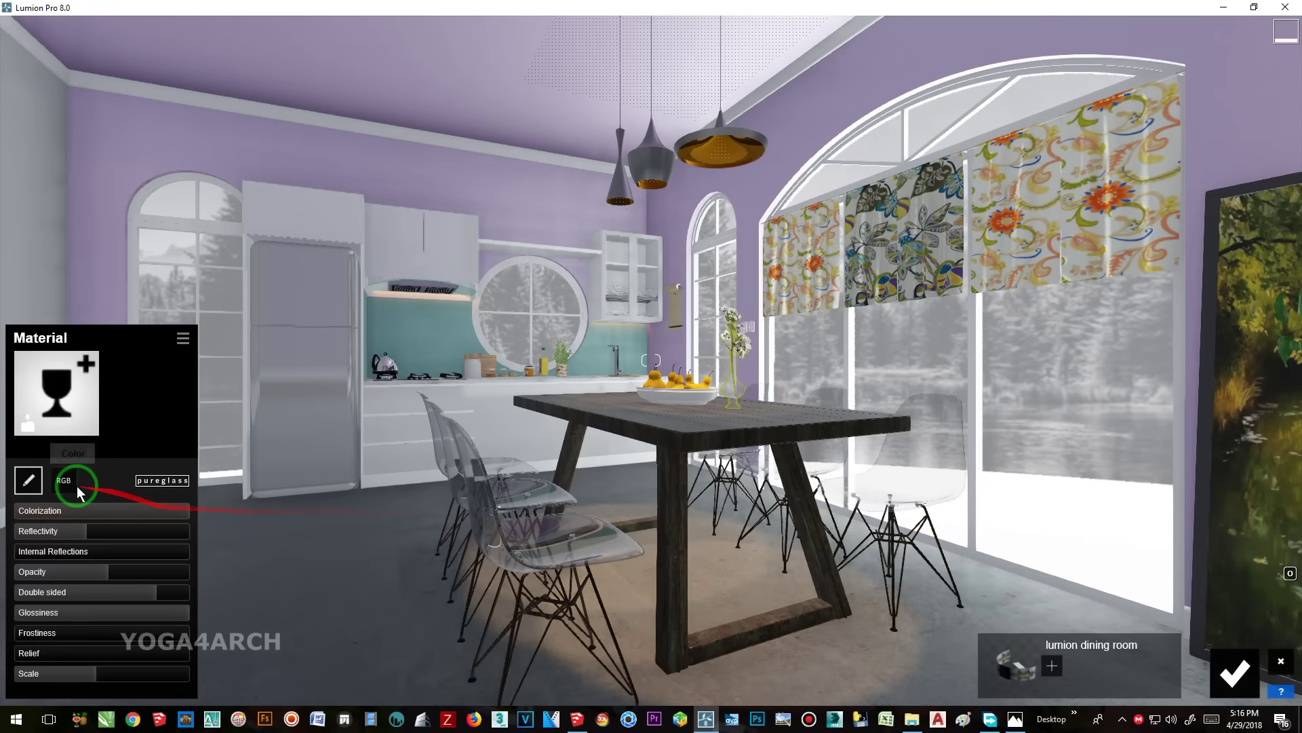
left_click(64, 478)
left_click(89, 577)
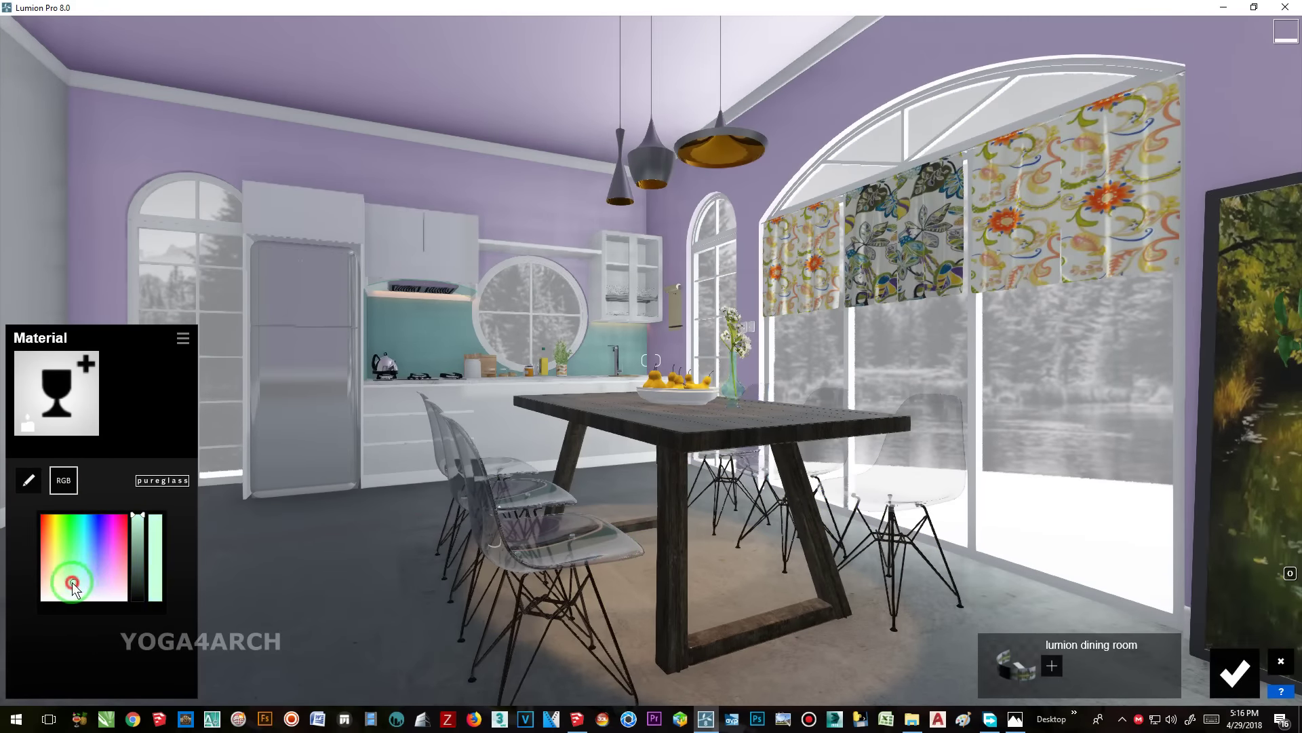
mouse_move(136, 584)
left_mouse_down()
mouse_move(143, 516)
mouse_move(144, 532)
left_mouse_up()
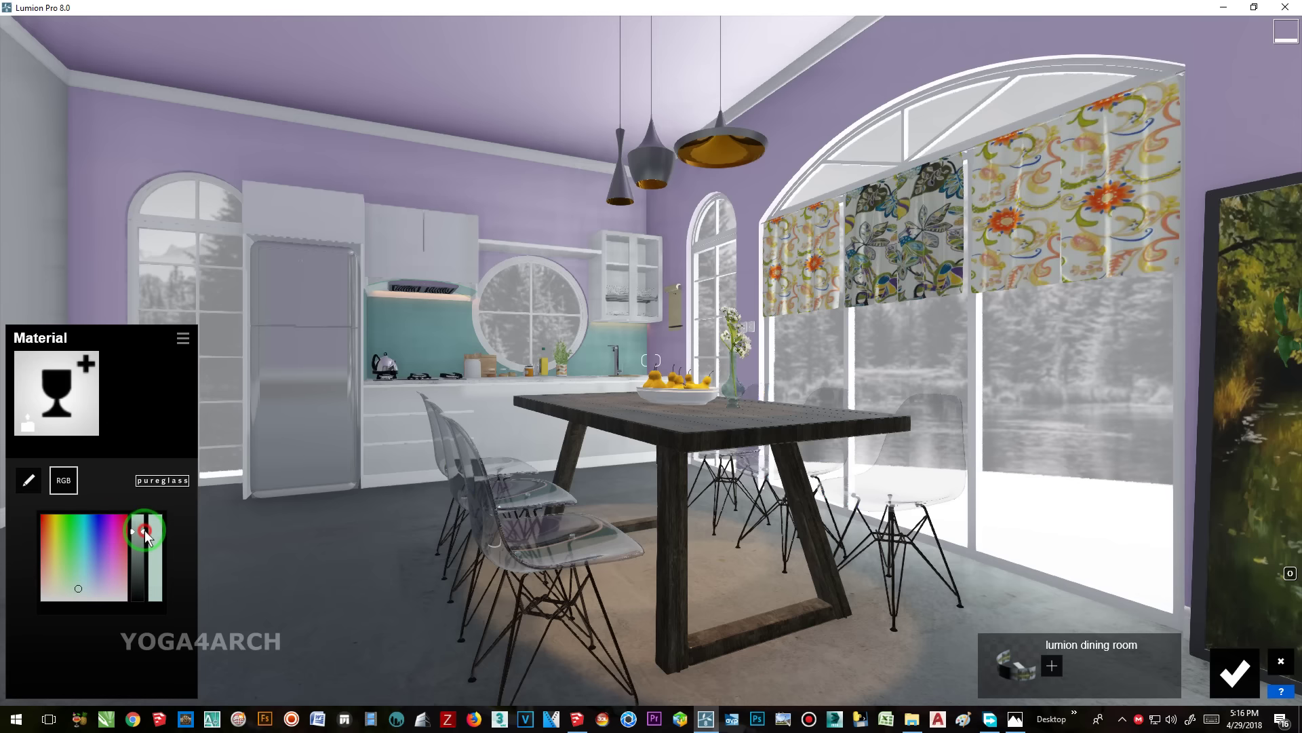
- Check the reference image, darken the kitchen backsplash to a deeper green, and return to Photo - 2
left_click(1015, 721)
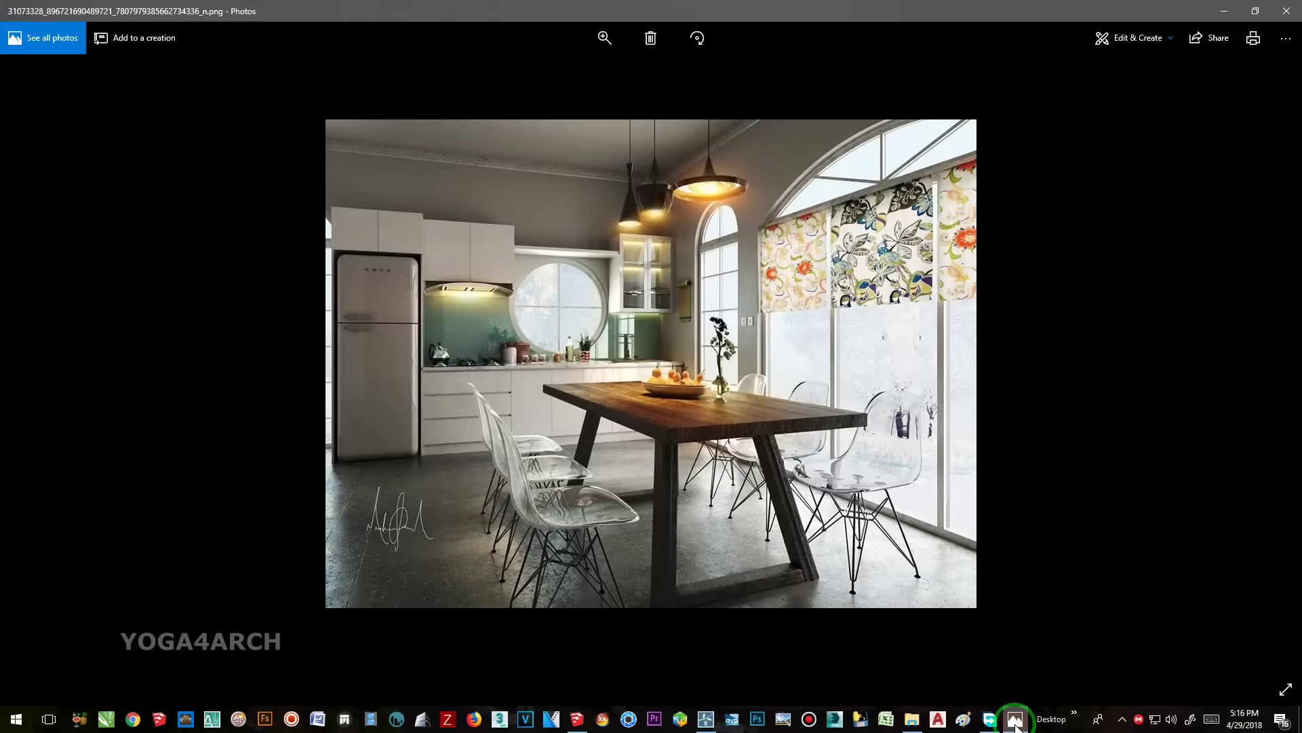
left_click(1015, 720)
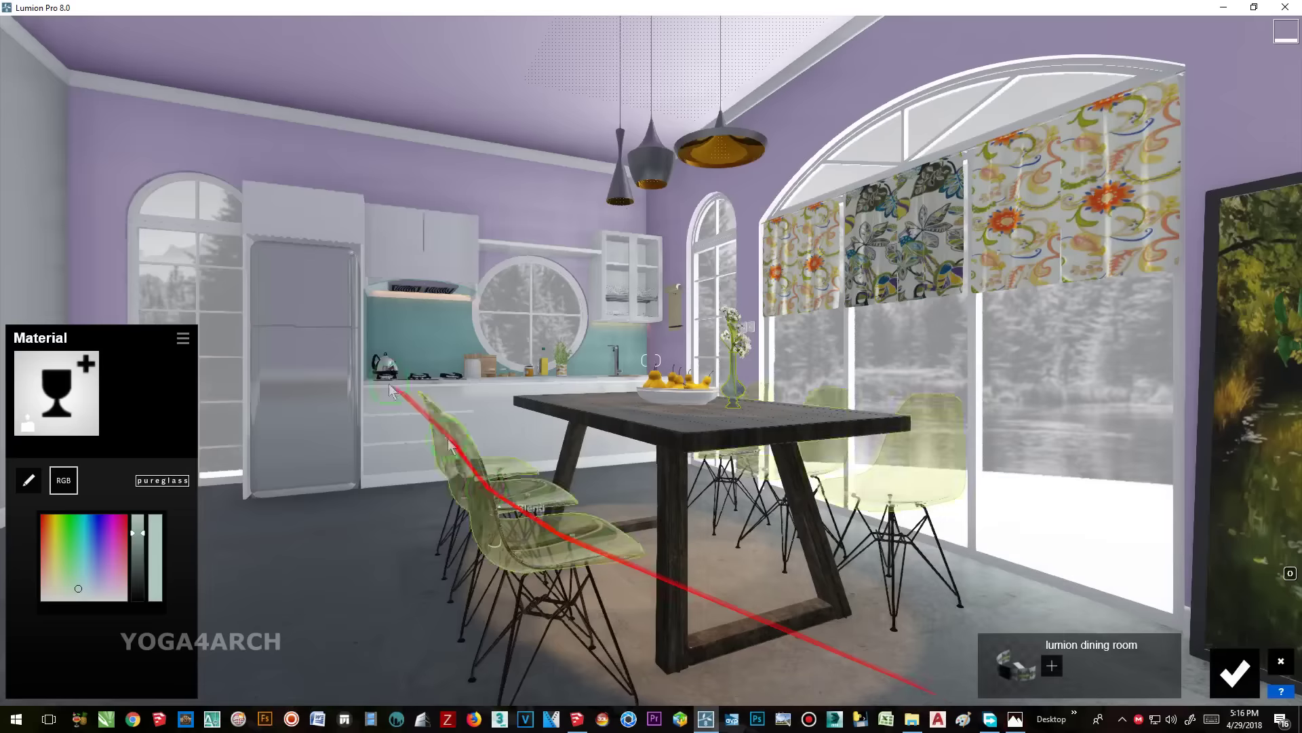
left_click(248, 513)
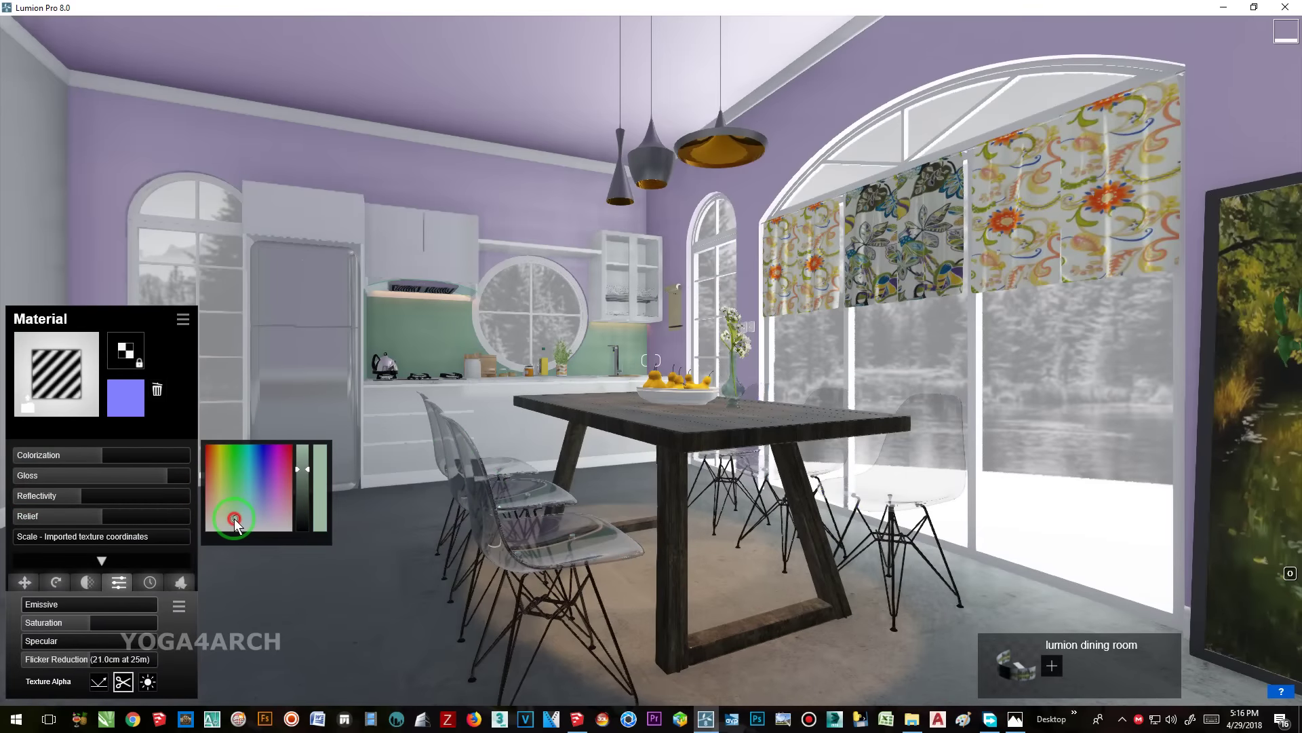
left_click_drag(301, 477, 383, 510)
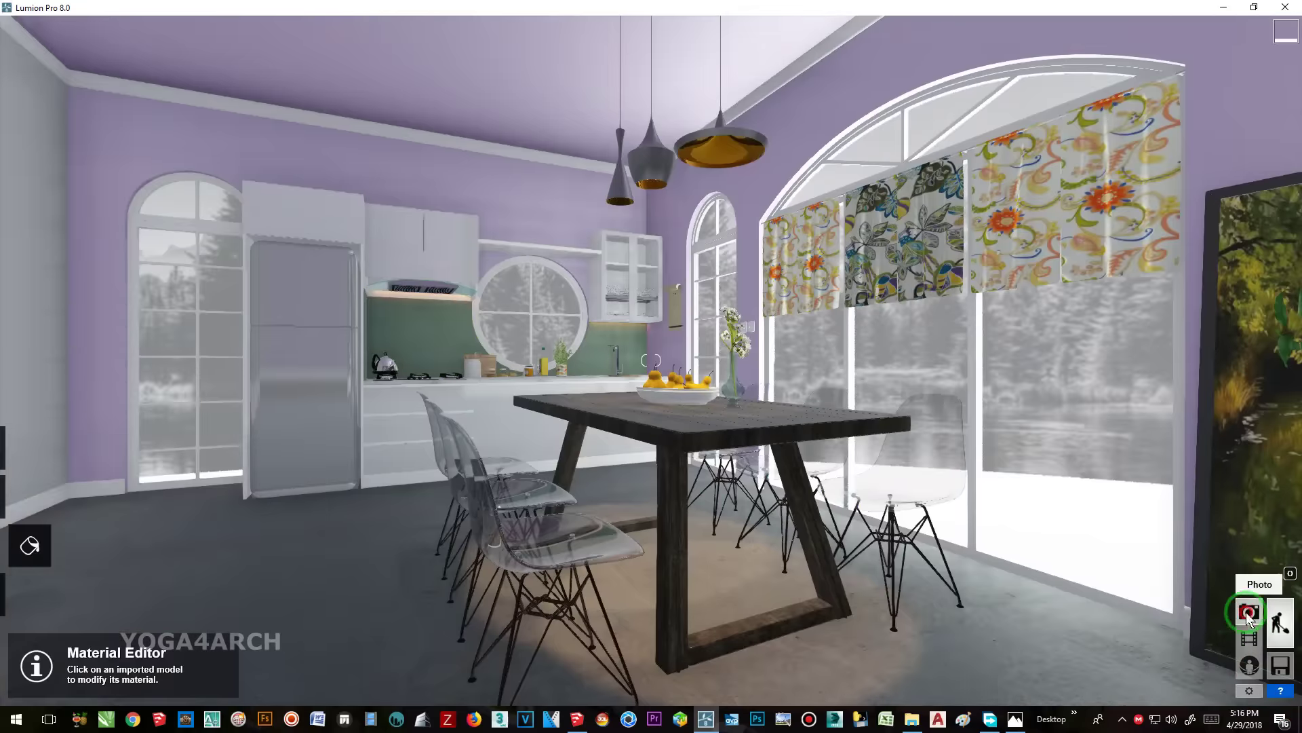
left_click(1250, 612)
left_click(234, 617)
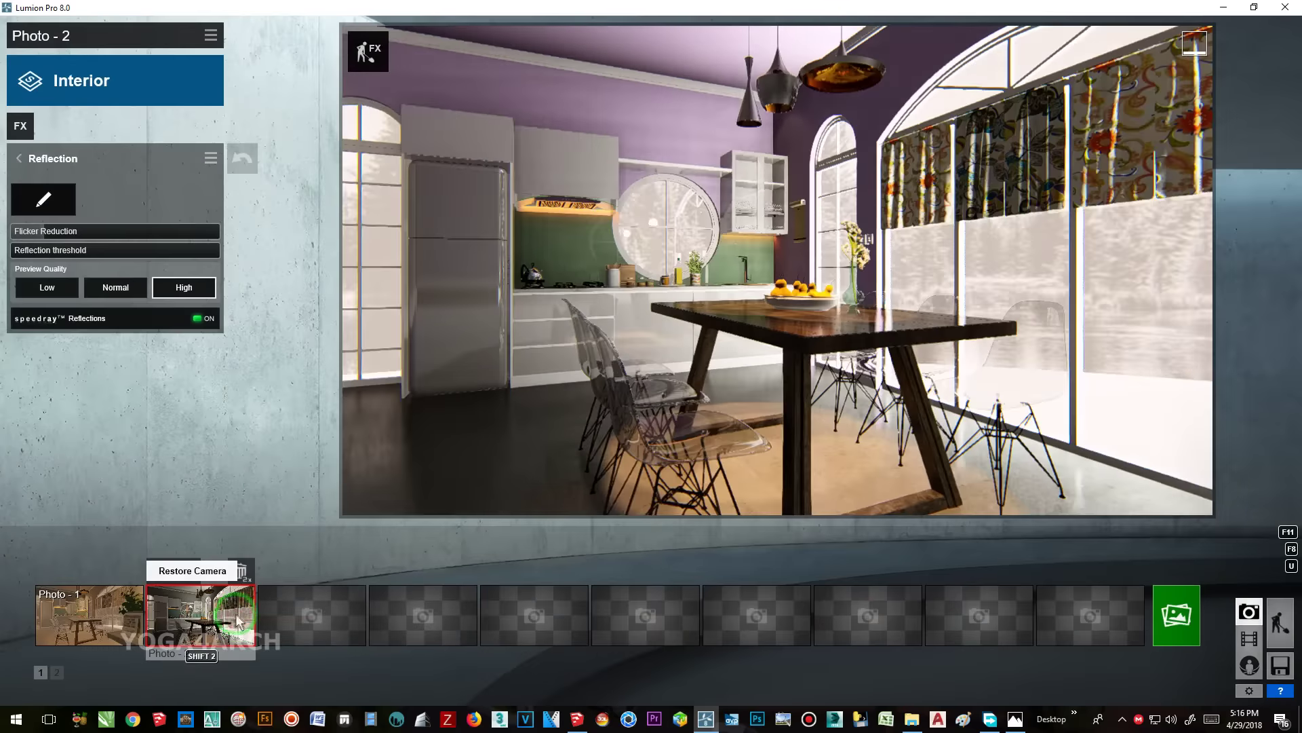
- Render Photo - 2 at Desktop 1920x1080 quality as a JPG in the DININGROOM folder
left_click(1176, 615)
left_click(519, 534)
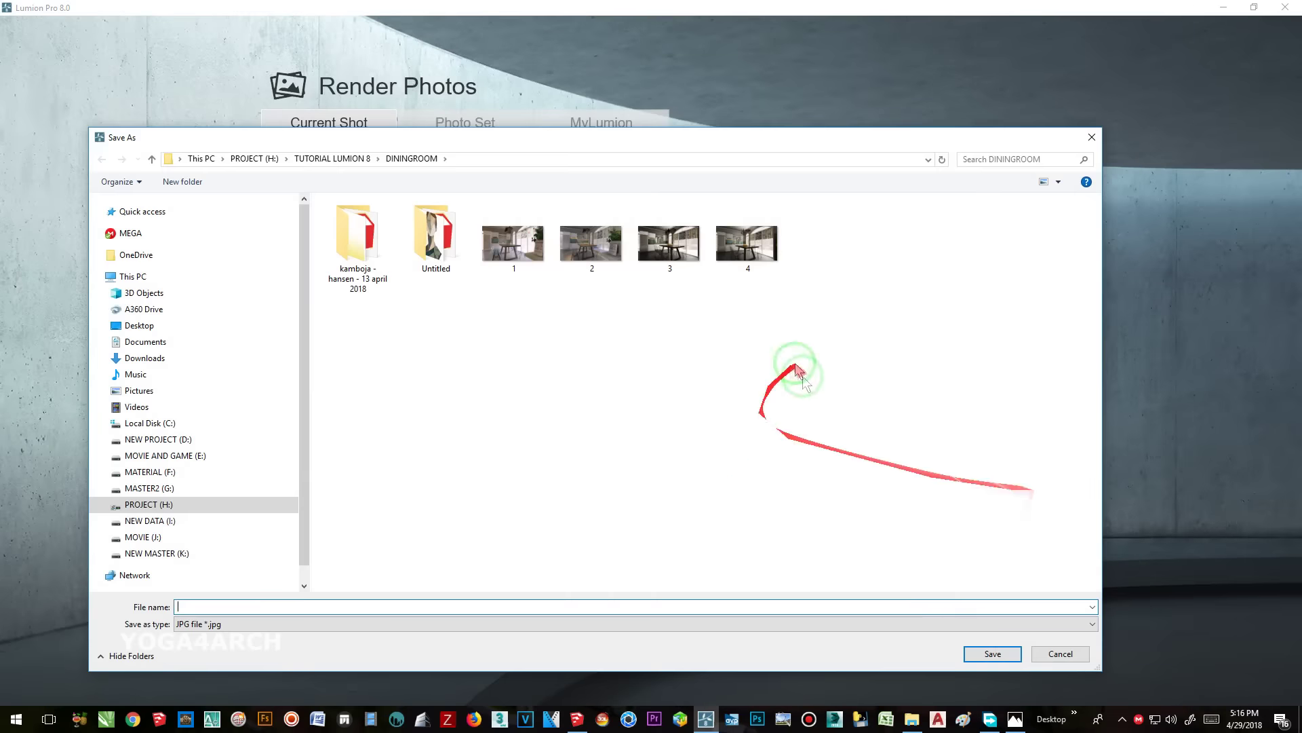
type("5")
key("Return")
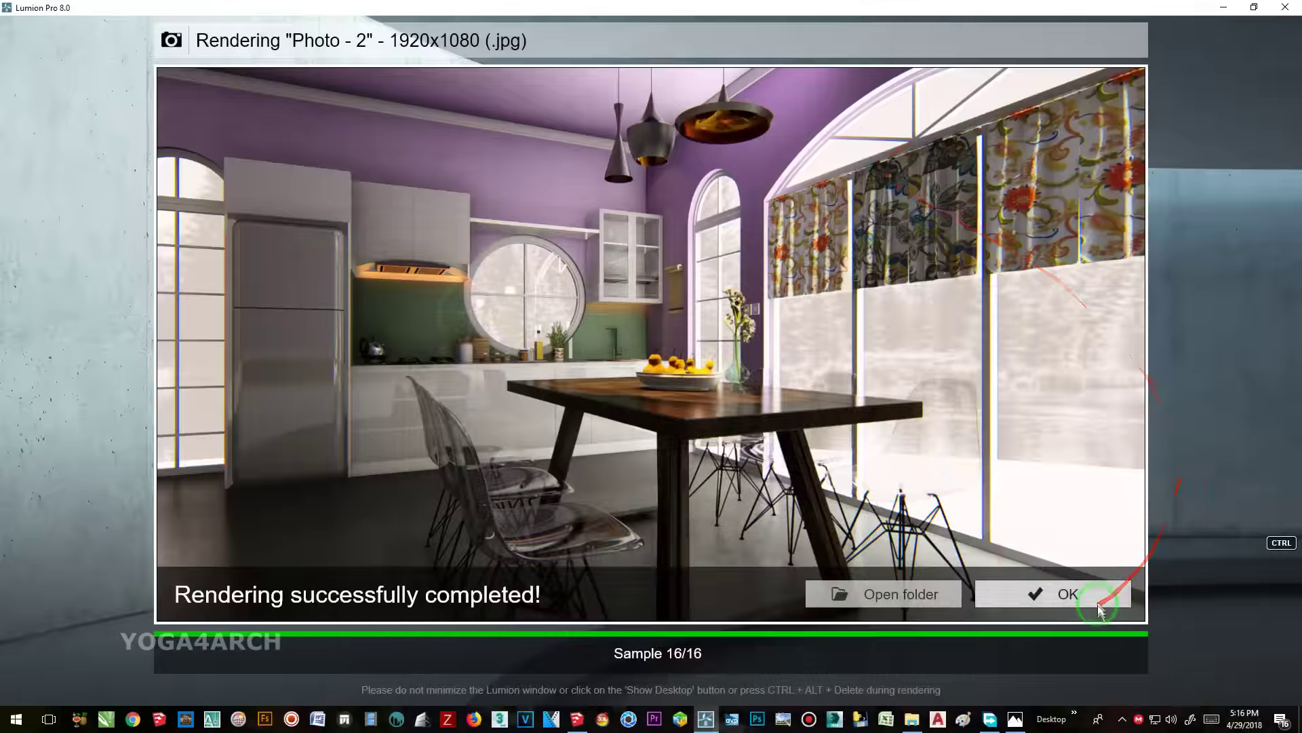
left_click(1058, 594)
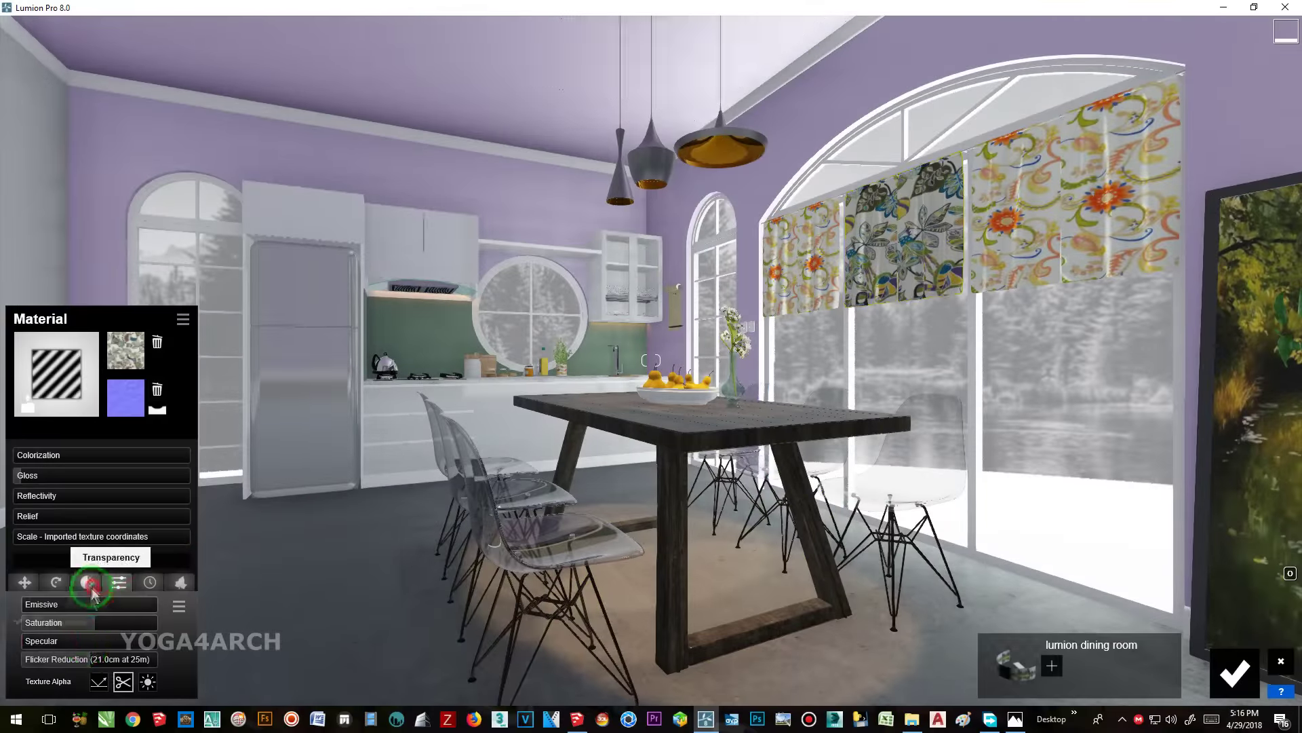
- Make the curtain material semi-transparent and dismiss the render-complete notice
left_click(87, 582)
left_click(44, 626)
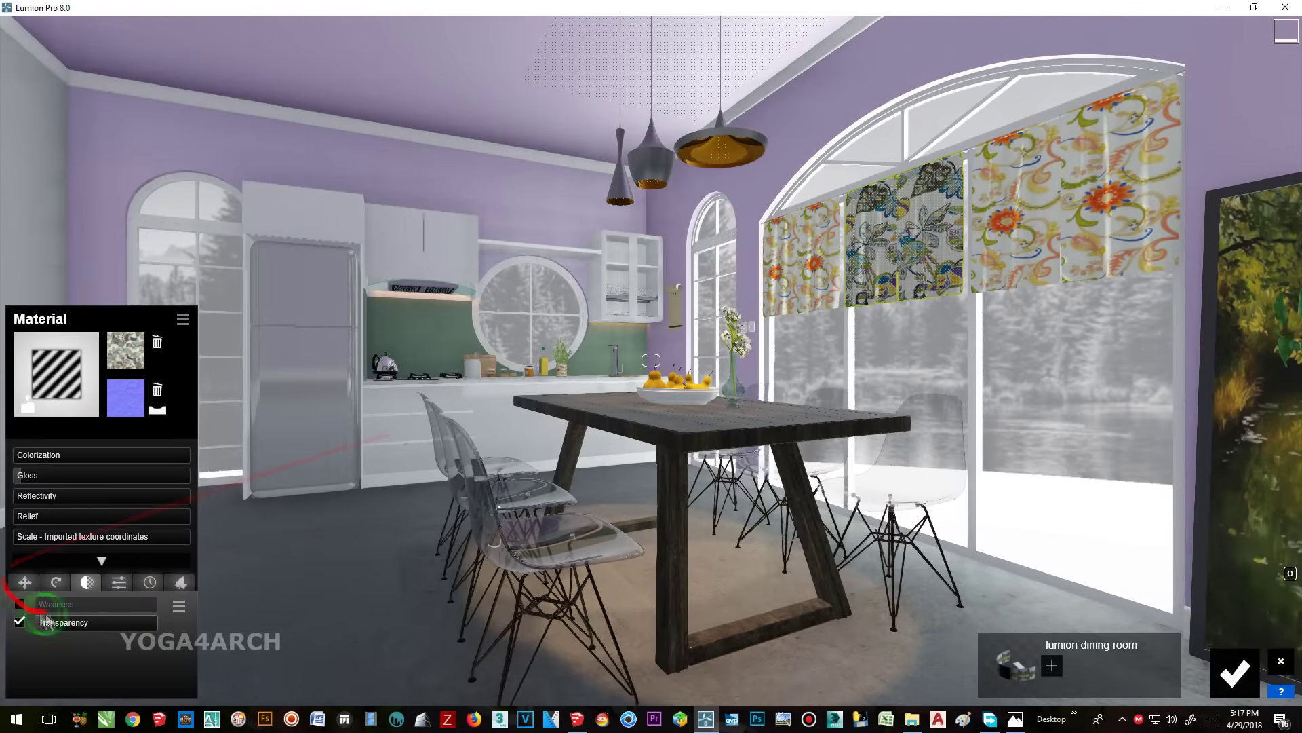
left_click(56, 641)
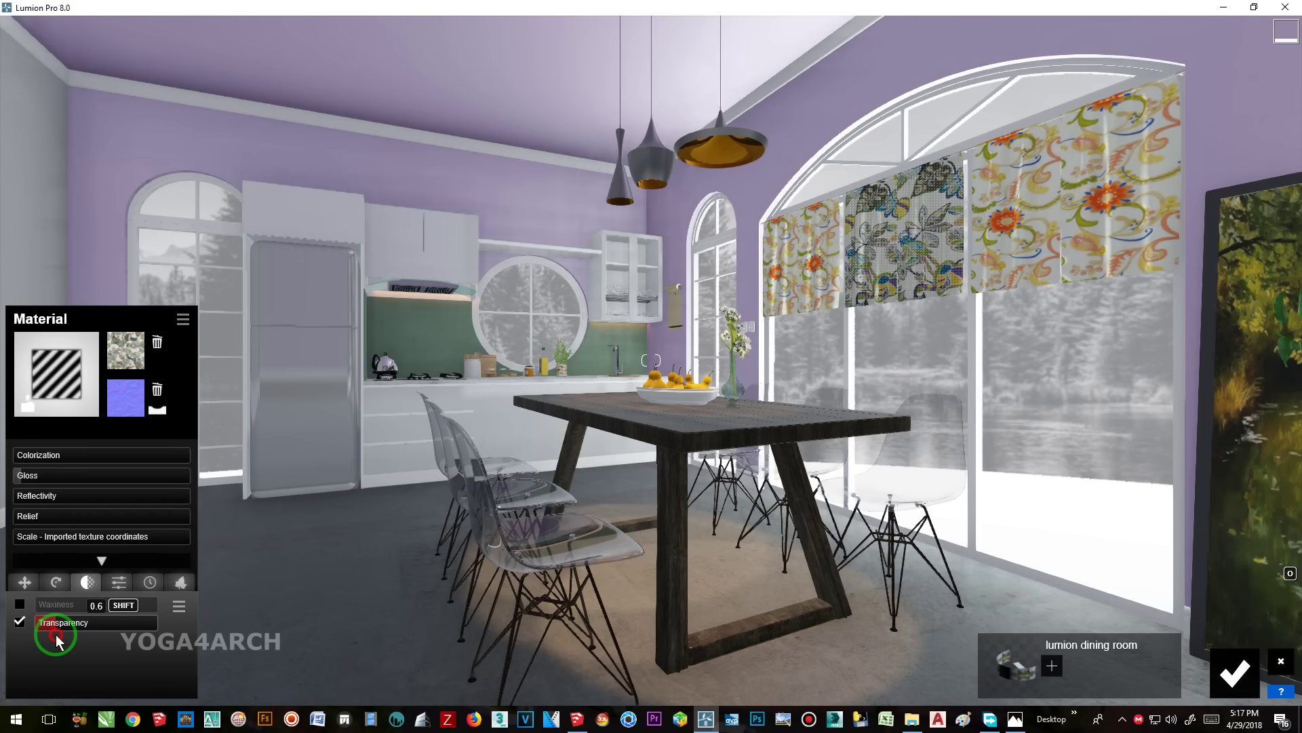
left_click(57, 625)
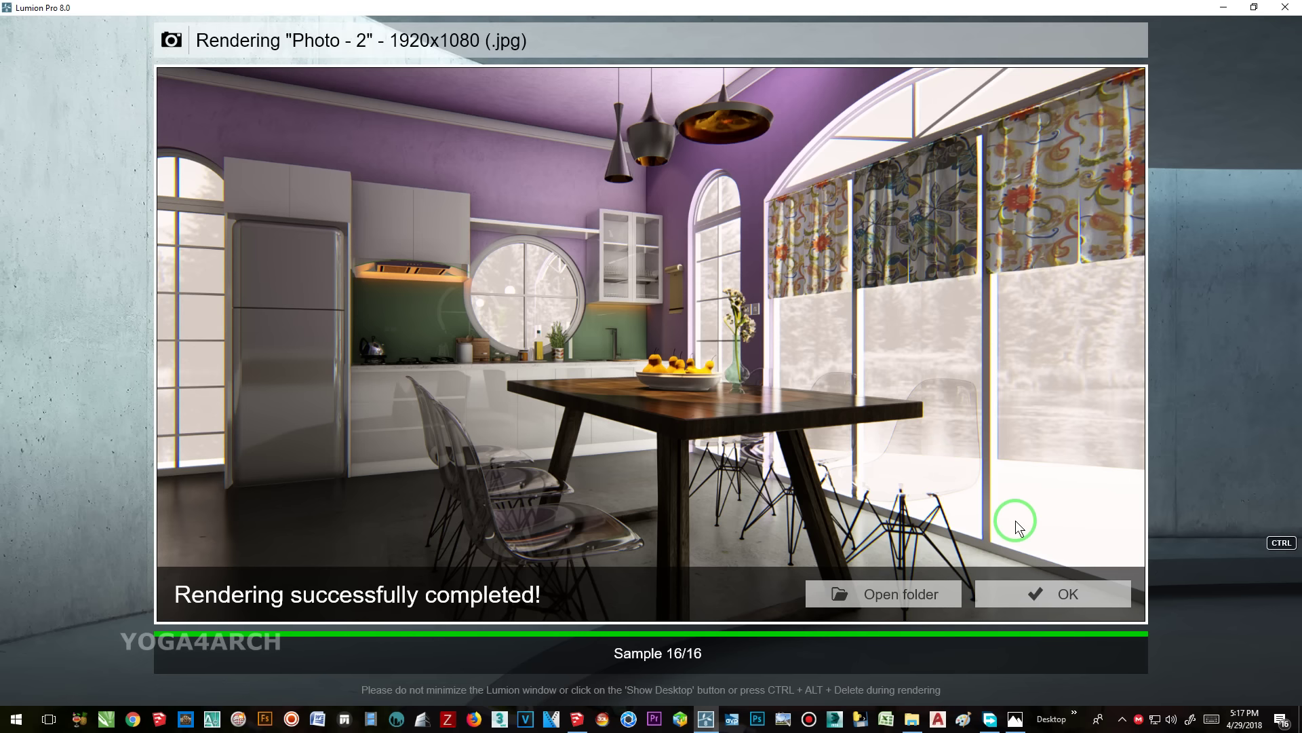
left_click(1061, 604)
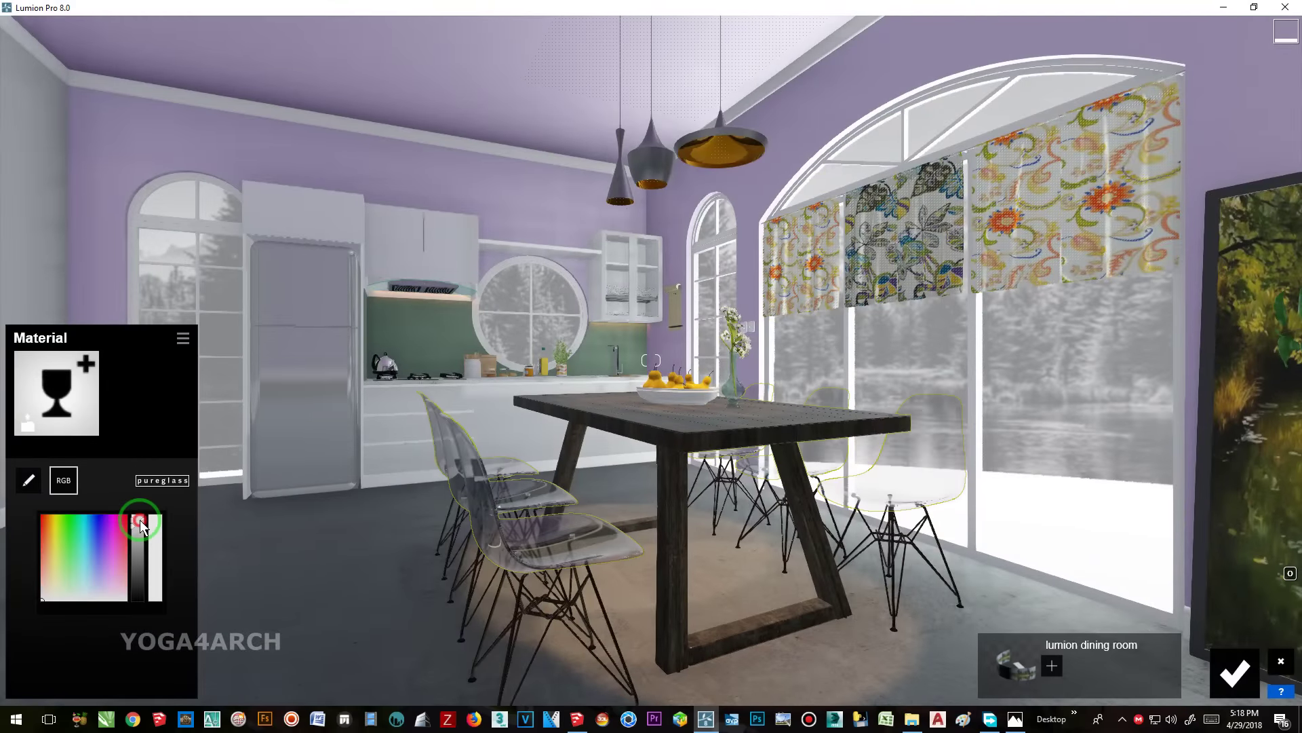
- Brighten the glass chairs' colour near maximum and raise their reflectivity to 17.5
left_click(140, 526)
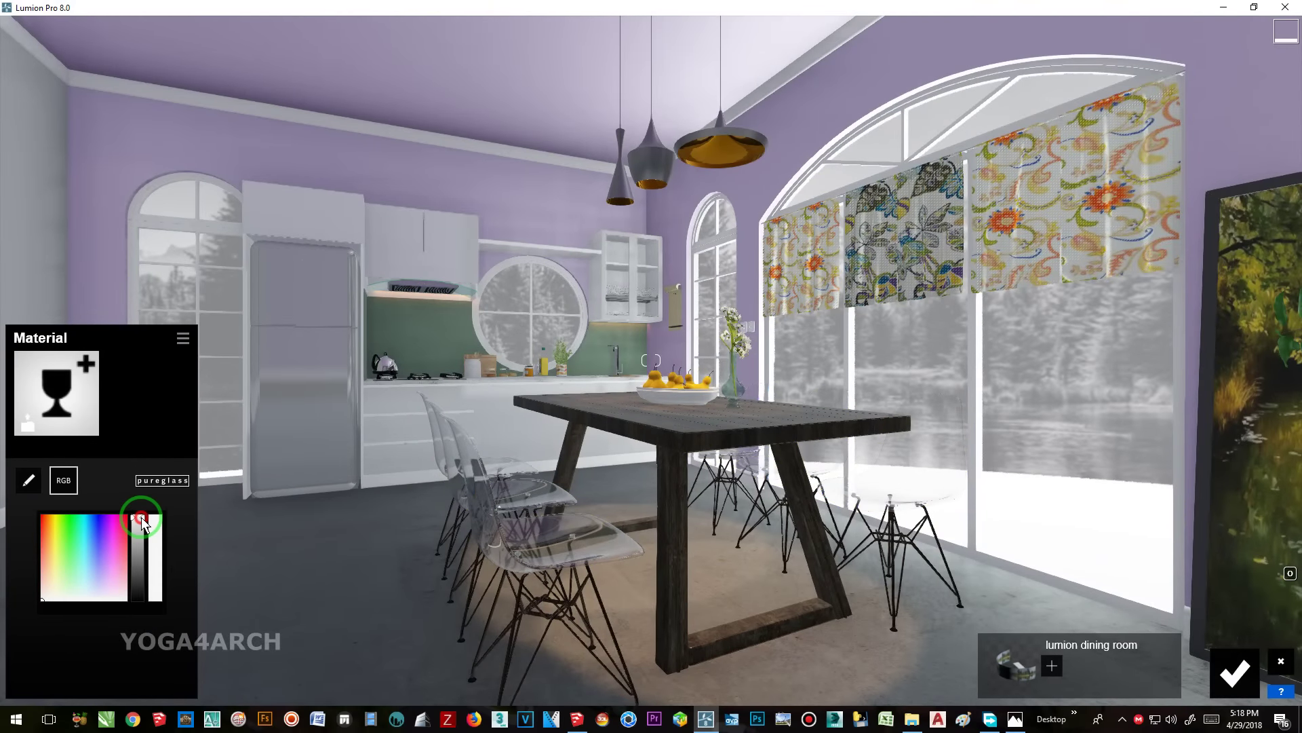
left_click(28, 480)
mouse_move(101, 531)
left_mouse_down()
mouse_move(197, 536)
mouse_move(173, 534)
left_mouse_up()
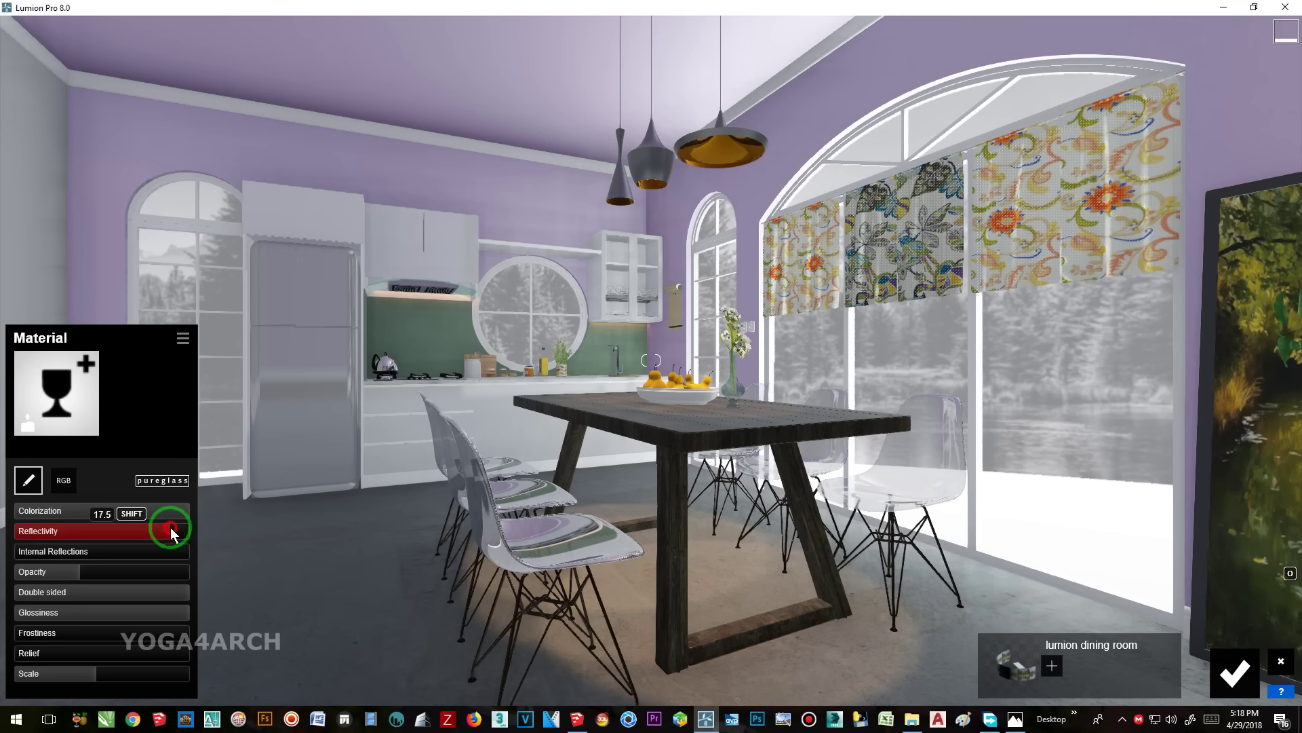
left_click(63, 481)
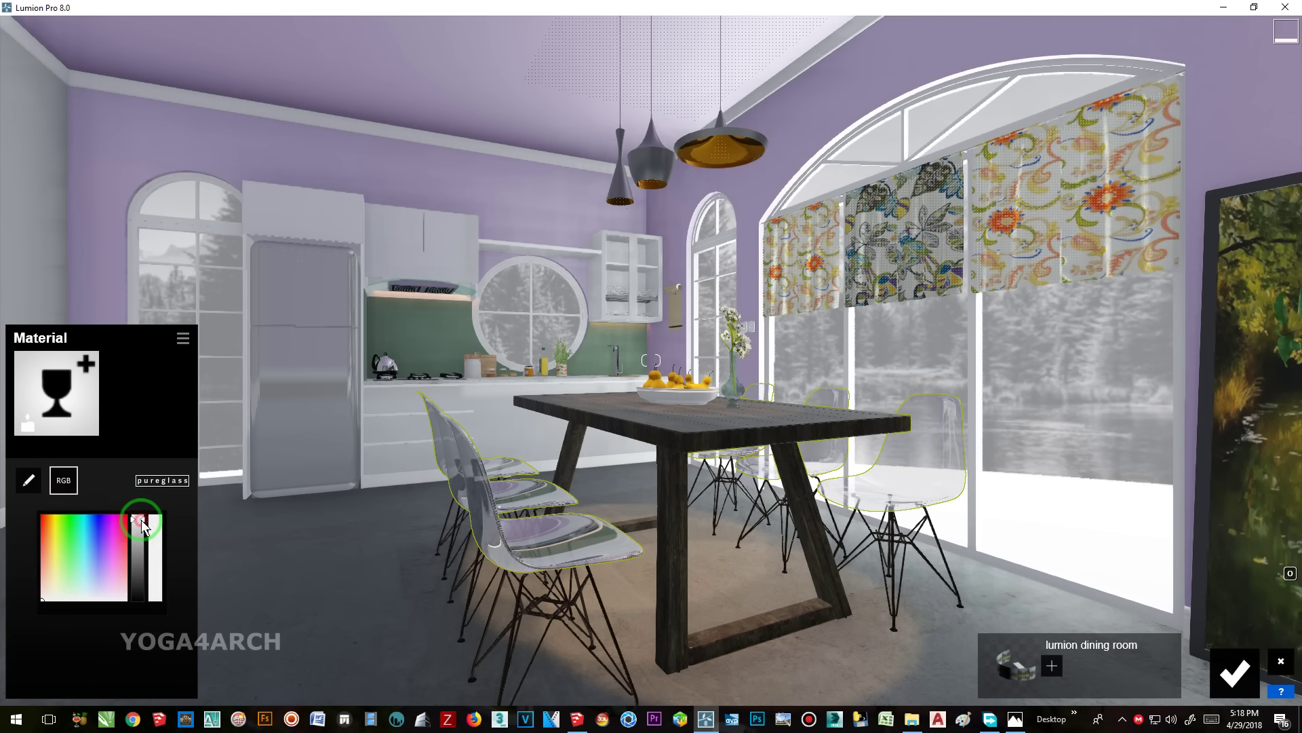
left_click(141, 515)
- Recolour the walls from purple to grey-white and confirm the material changes
left_click(363, 159)
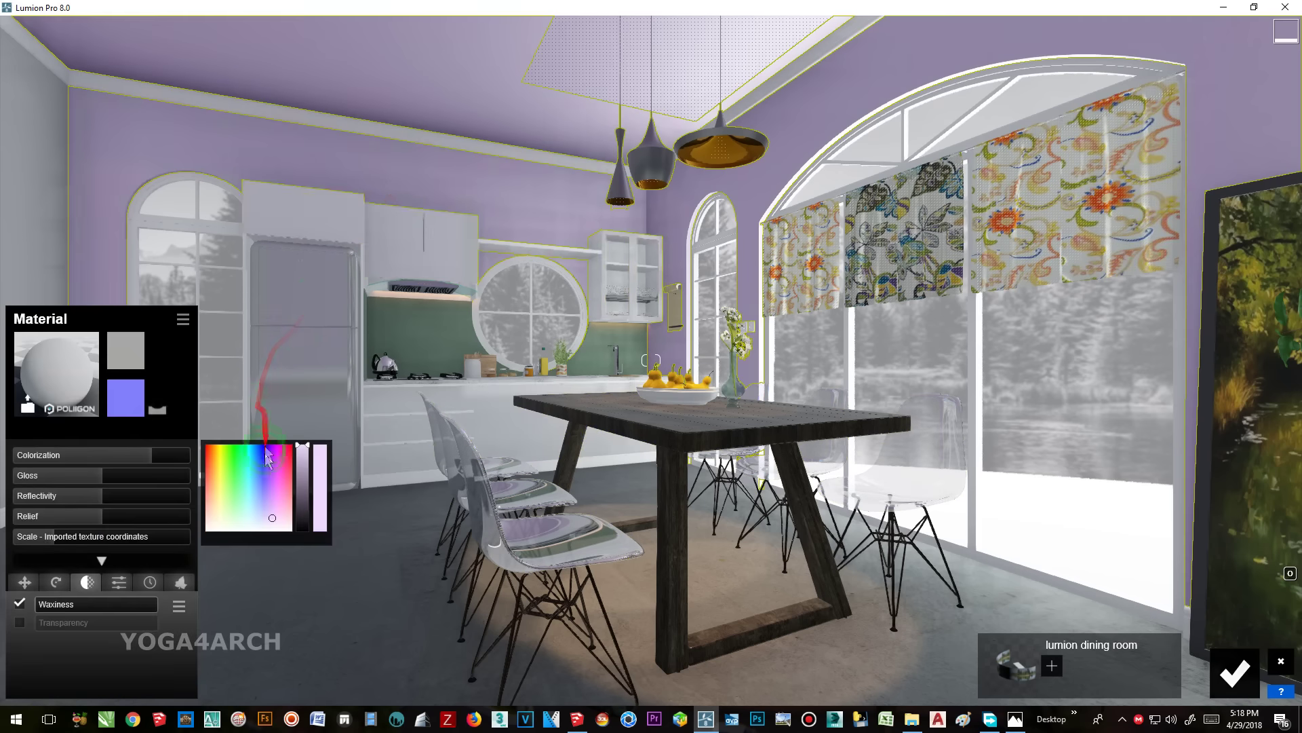
left_click(207, 530)
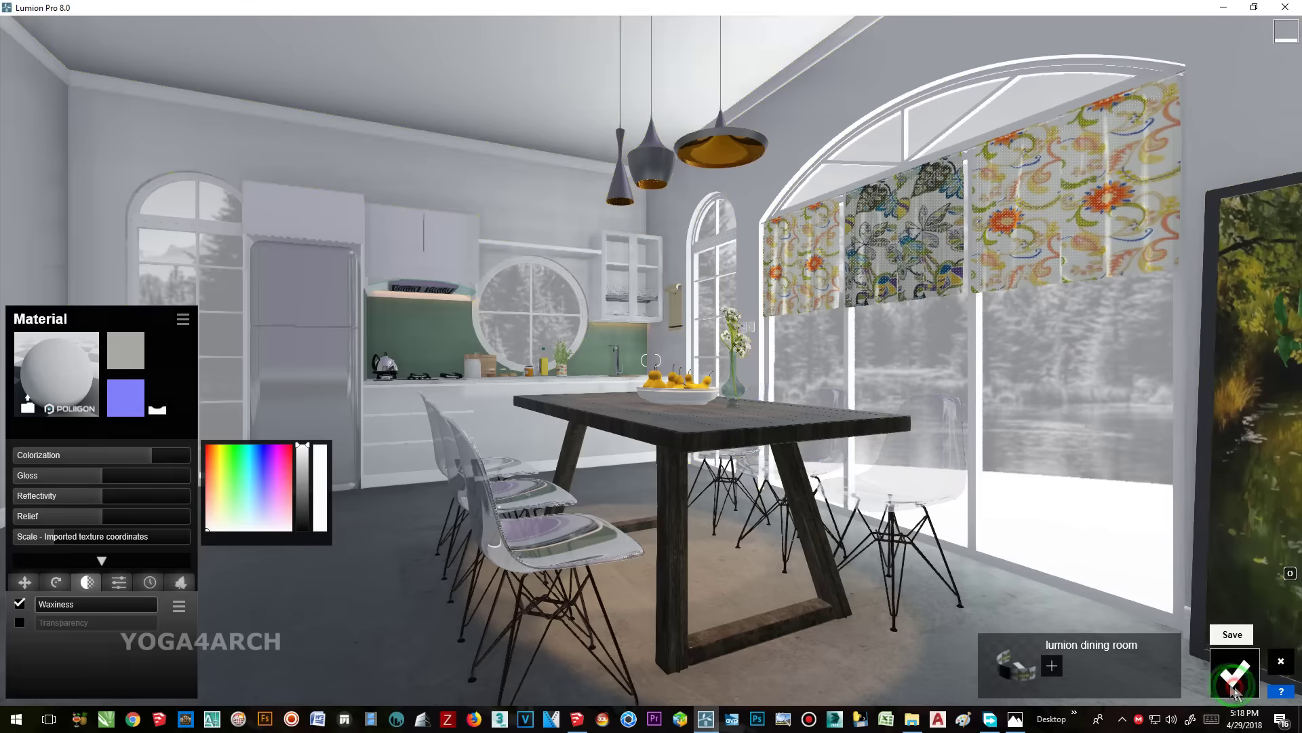
left_click(1260, 677)
left_click(956, 399)
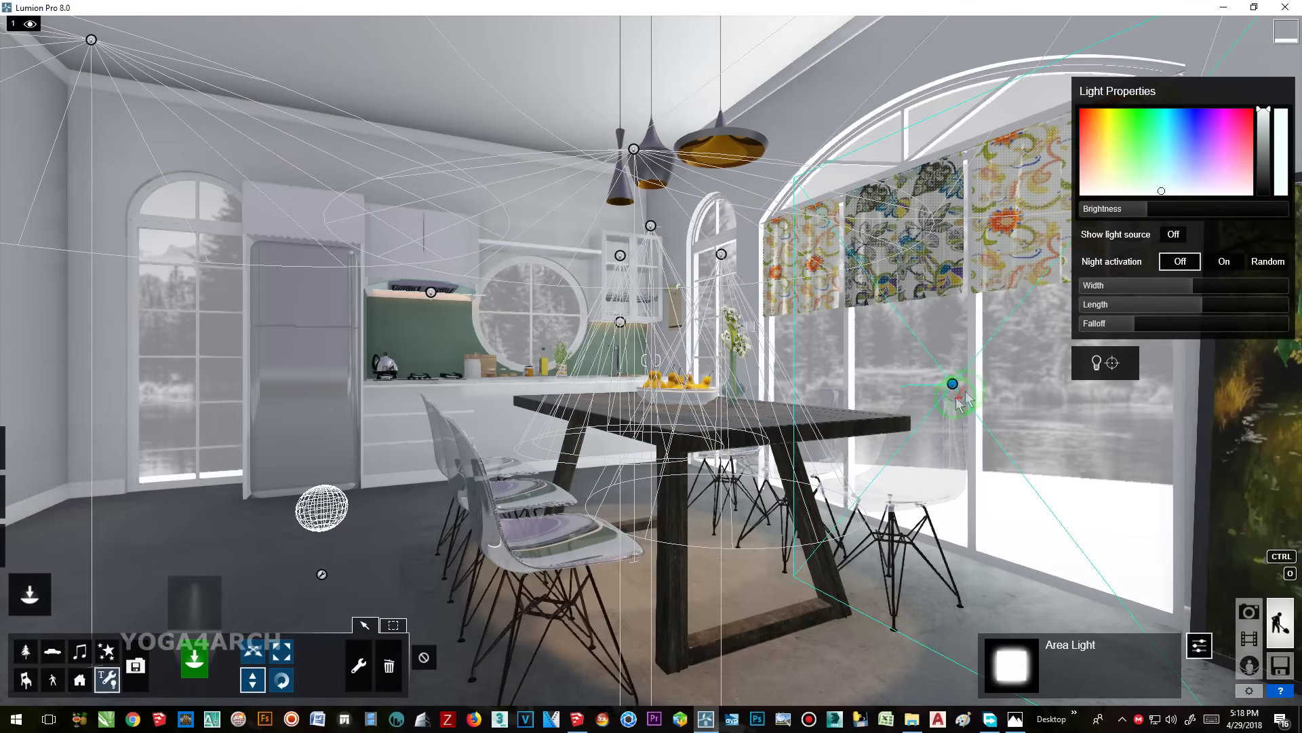
- Lengthen the window area light, widen it to 6.8 m, tint it blue, and set brightness 46.2
left_click_drag(1202, 305, 1266, 284)
left_click(1160, 183)
left_click_drag(1160, 184, 1186, 170)
left_click_drag(1126, 209, 1131, 215, "shift")
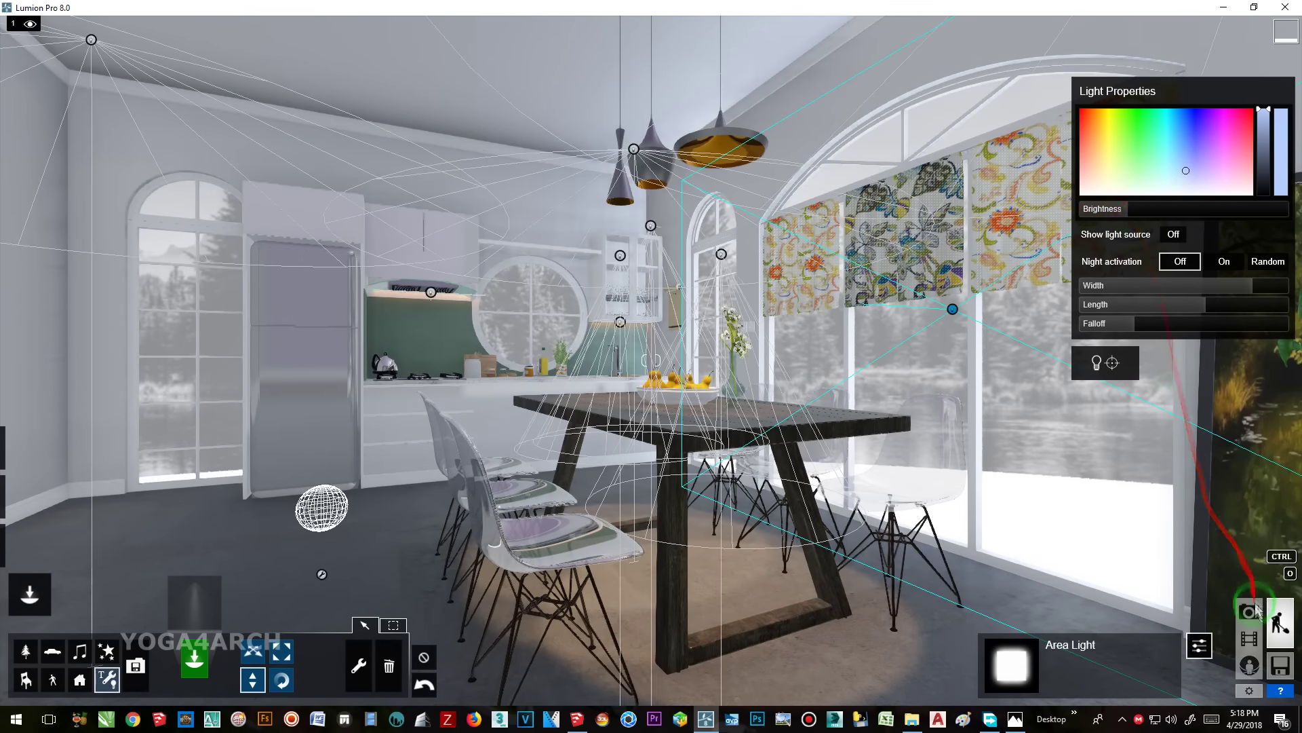
left_click(1248, 607)
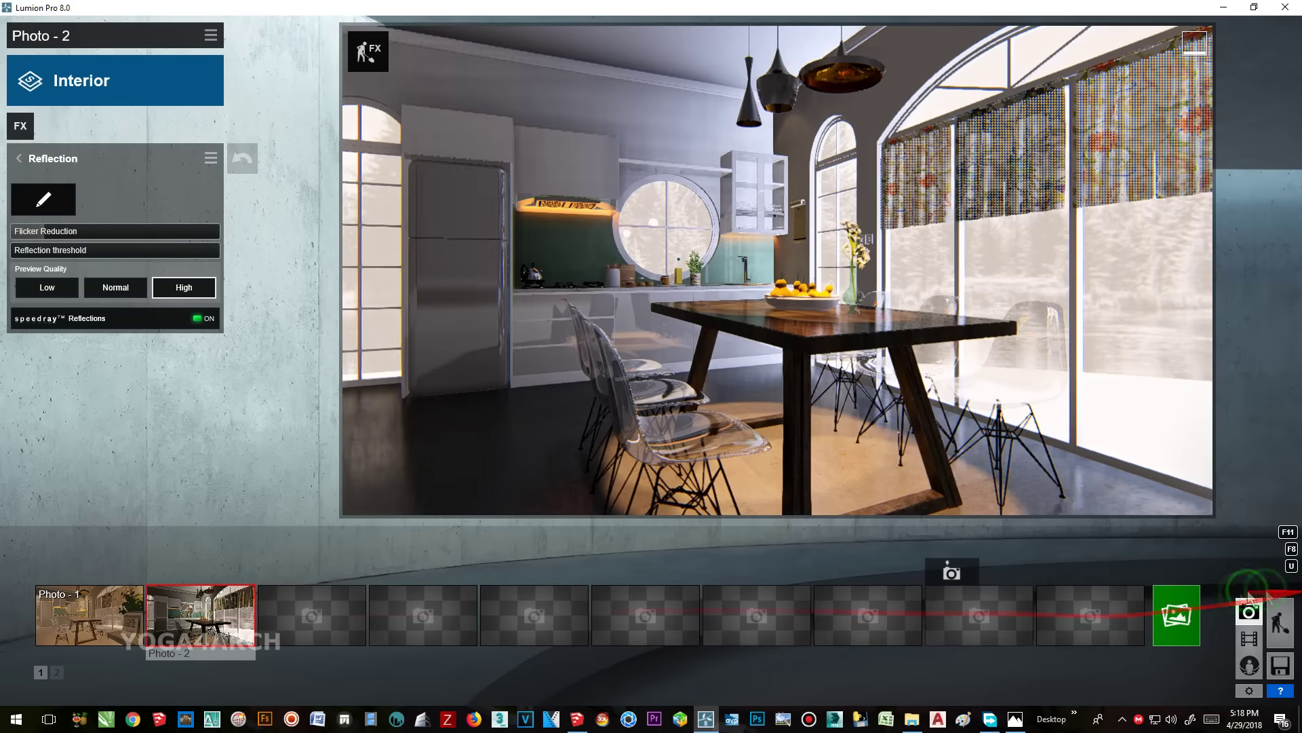
left_click(1176, 614)
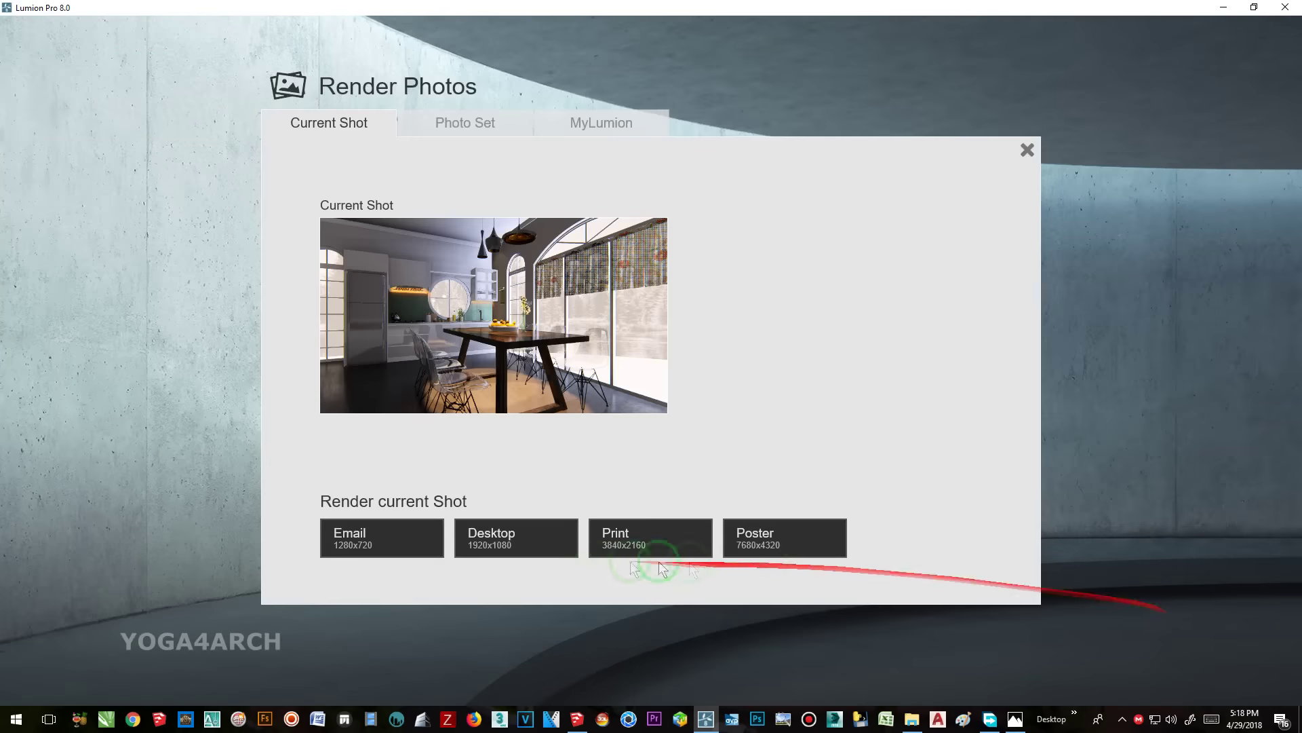
- Render Photo - 2 again at Desktop 1920x1080 and save the JPG
left_click(512, 531)
left_click(991, 605)
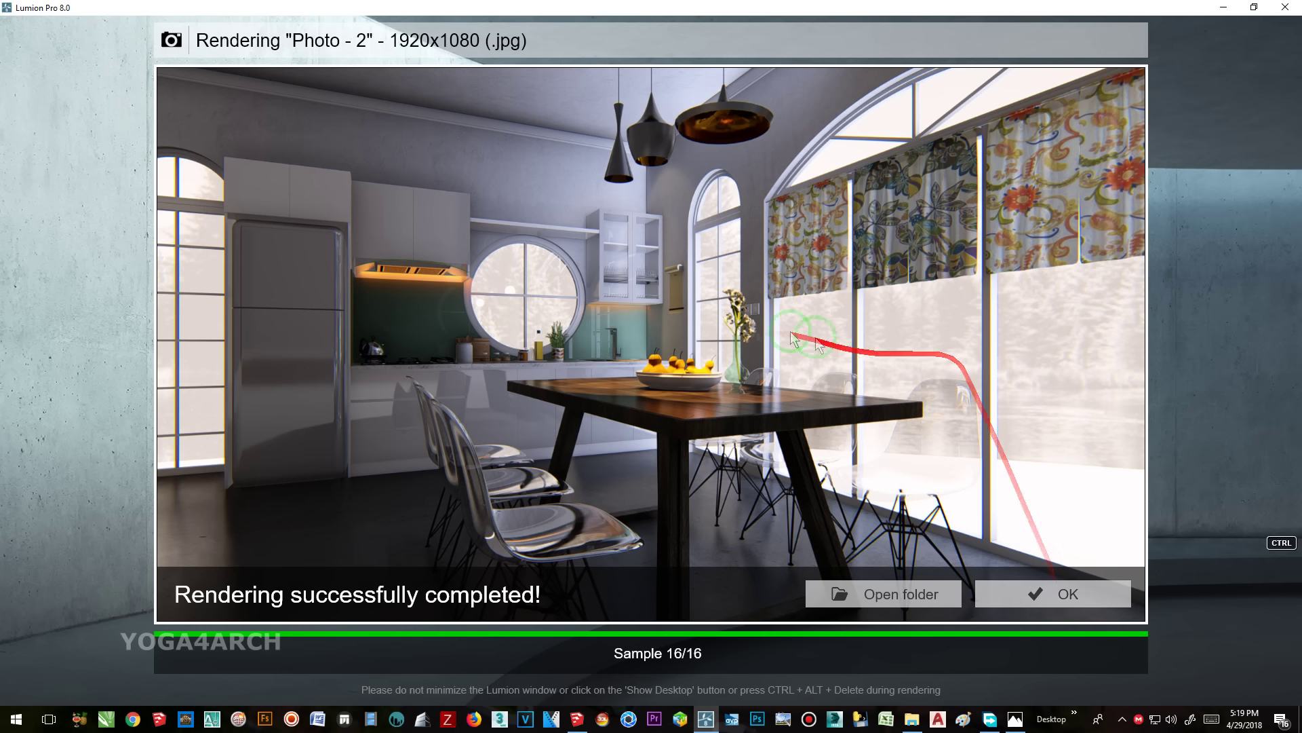
left_click(1055, 592)
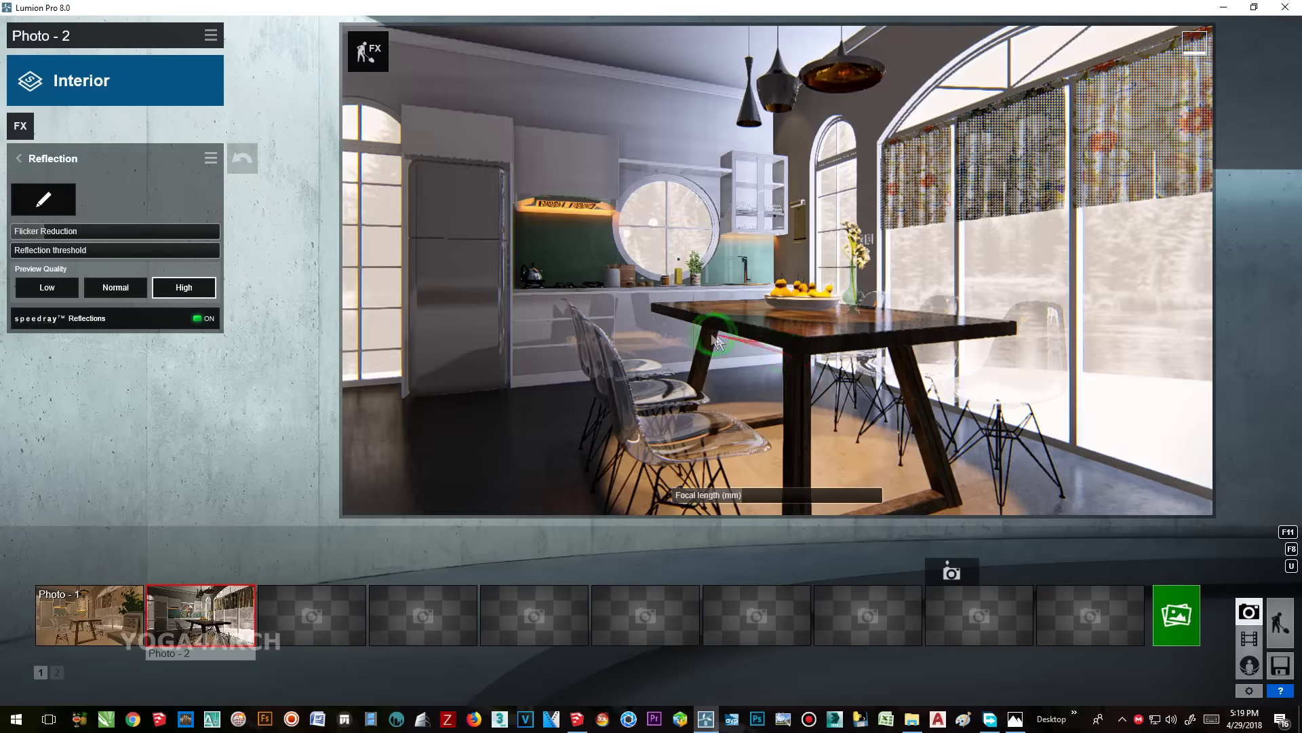
- Reframe the Photo - 2 camera to include the plant and book, and store it
middle_click_drag(716, 342, 671, 337)
key("d")
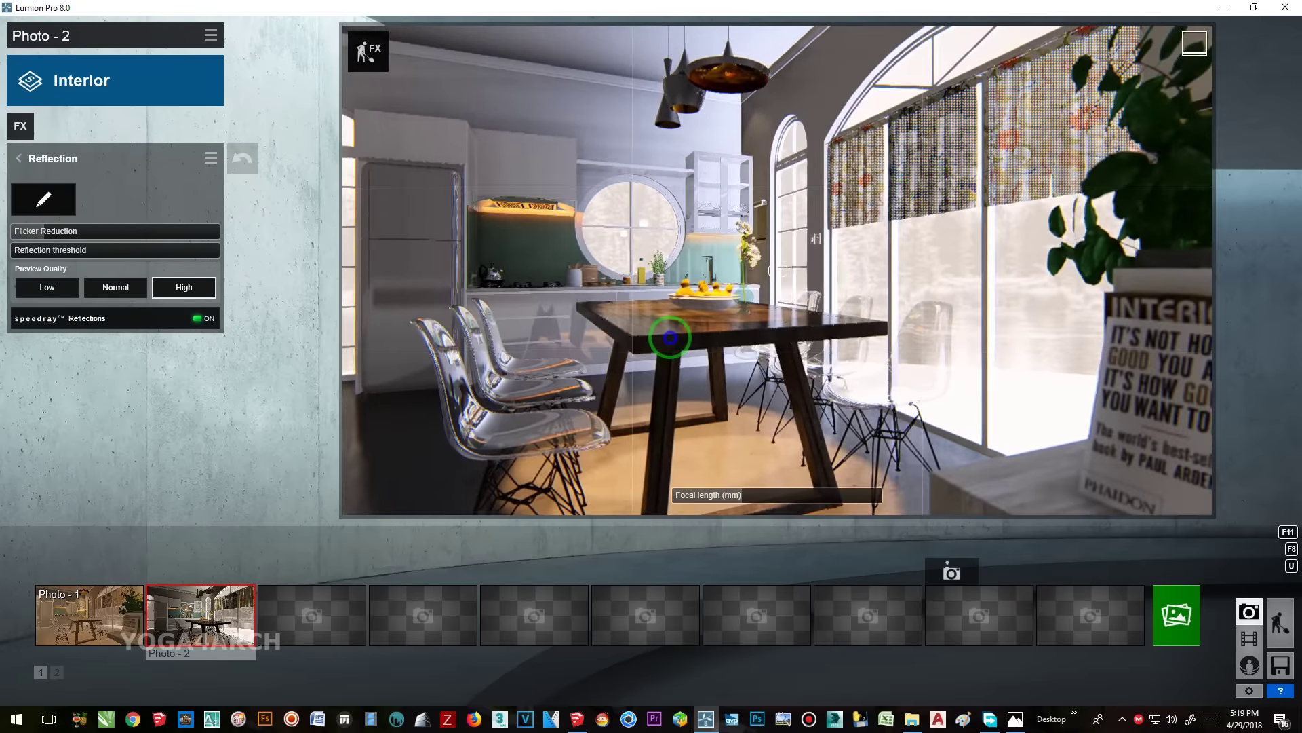
left_click(173, 572)
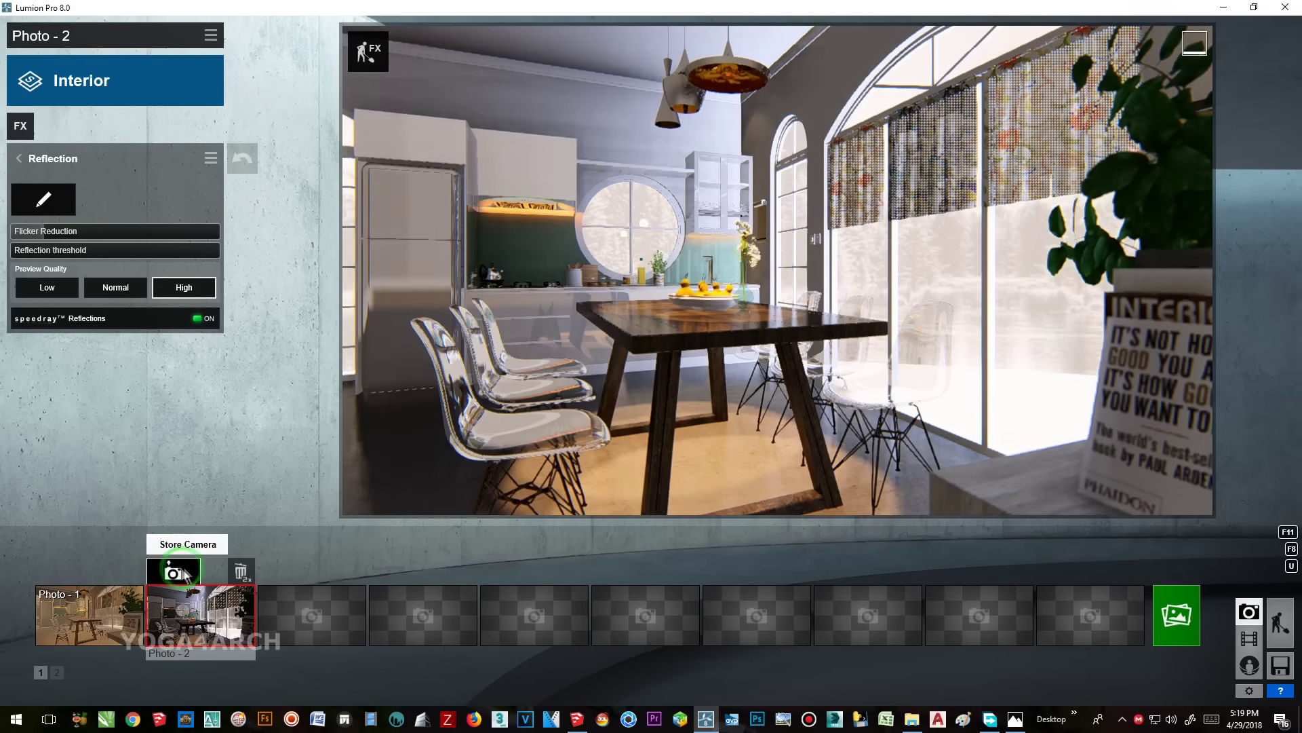
- In the Material Editor, start tinting the mountain backdrop wall material pale blue
left_click(1280, 622)
left_click(29, 544)
left_click(596, 498)
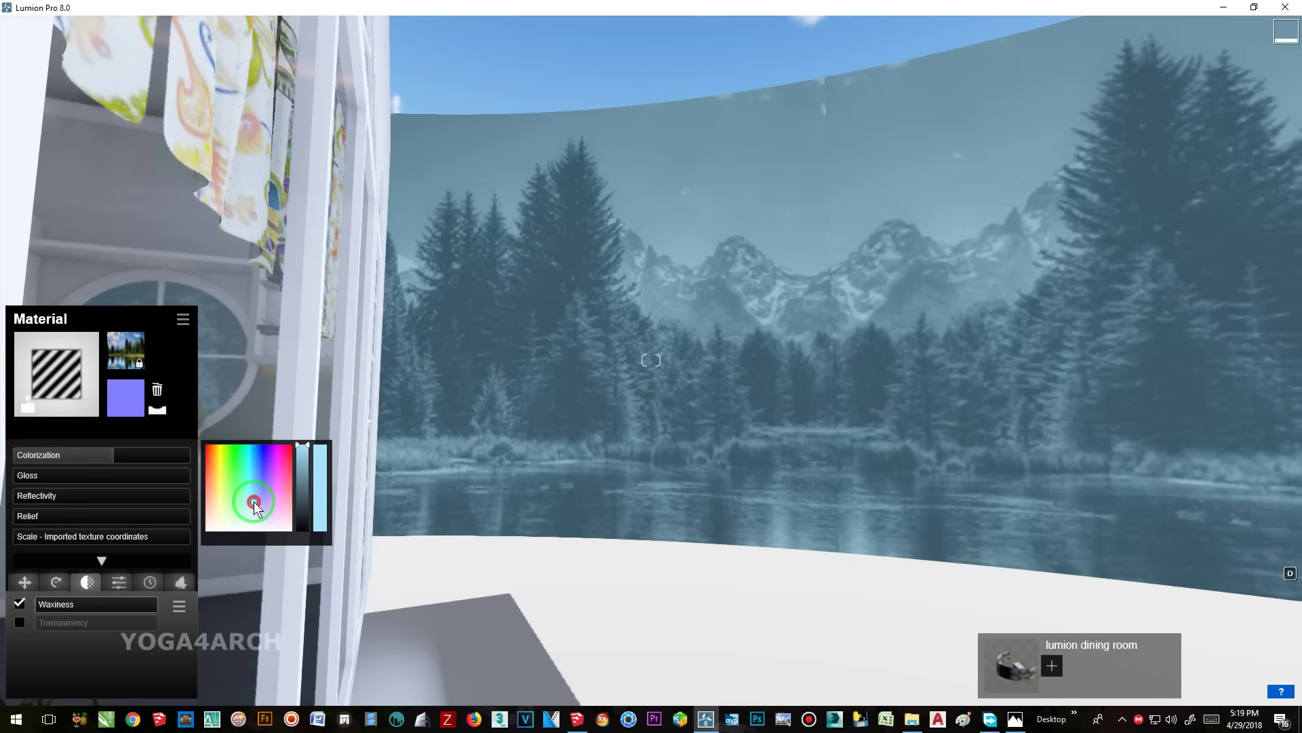
left_click_drag(254, 502, 258, 515)
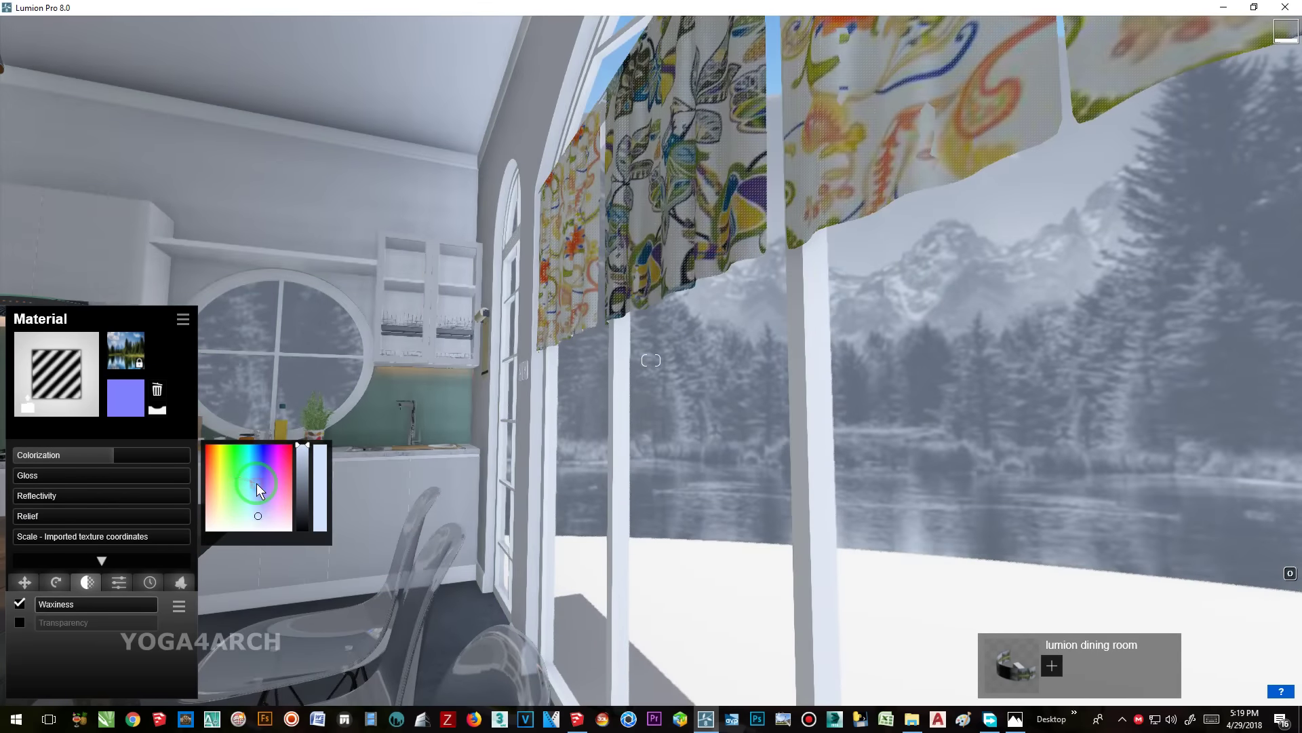
- Set the backdrop wall colour to light blue and confirm the material
left_click_drag(257, 483, 254, 513)
mouse_move(258, 515)
right_mouse_down()
mouse_move(671, 557)
mouse_move(785, 451)
right_mouse_up()
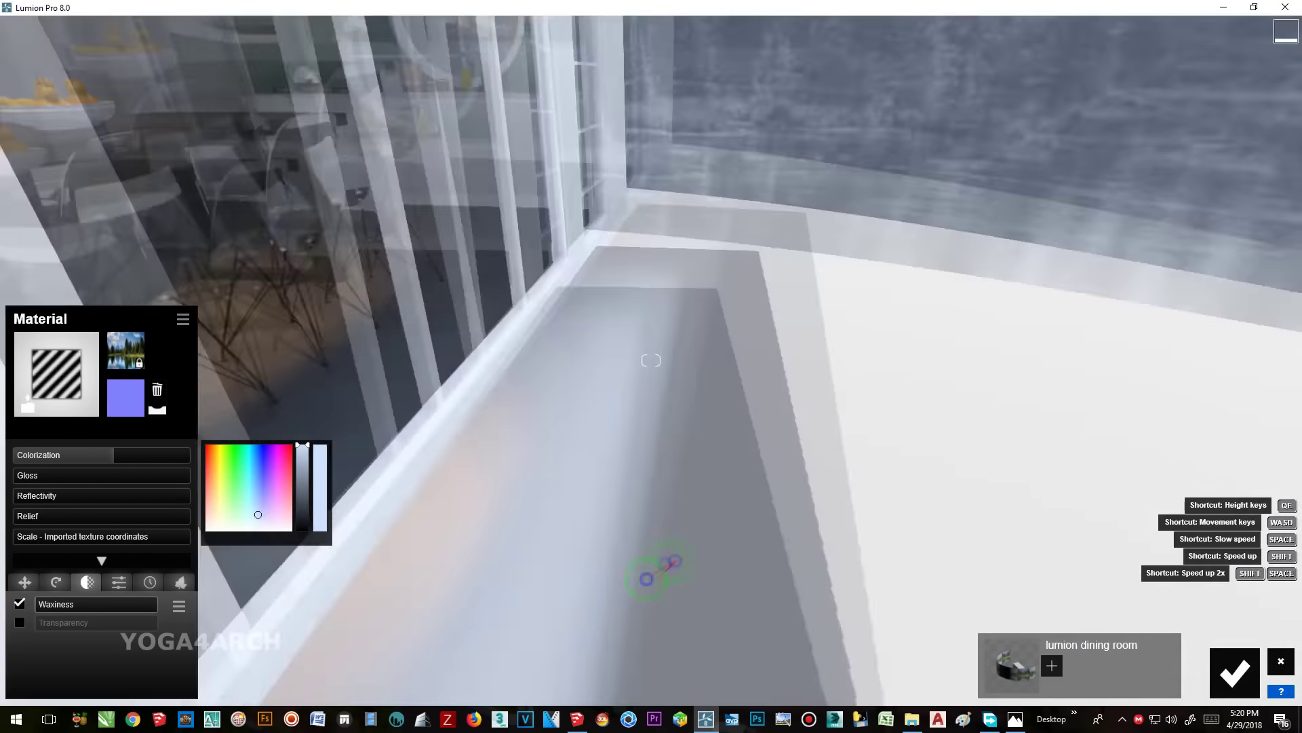
left_click(1235, 673)
mouse_move(669, 451)
right_mouse_down()
mouse_move(631, 441)
mouse_move(675, 445)
right_mouse_up()
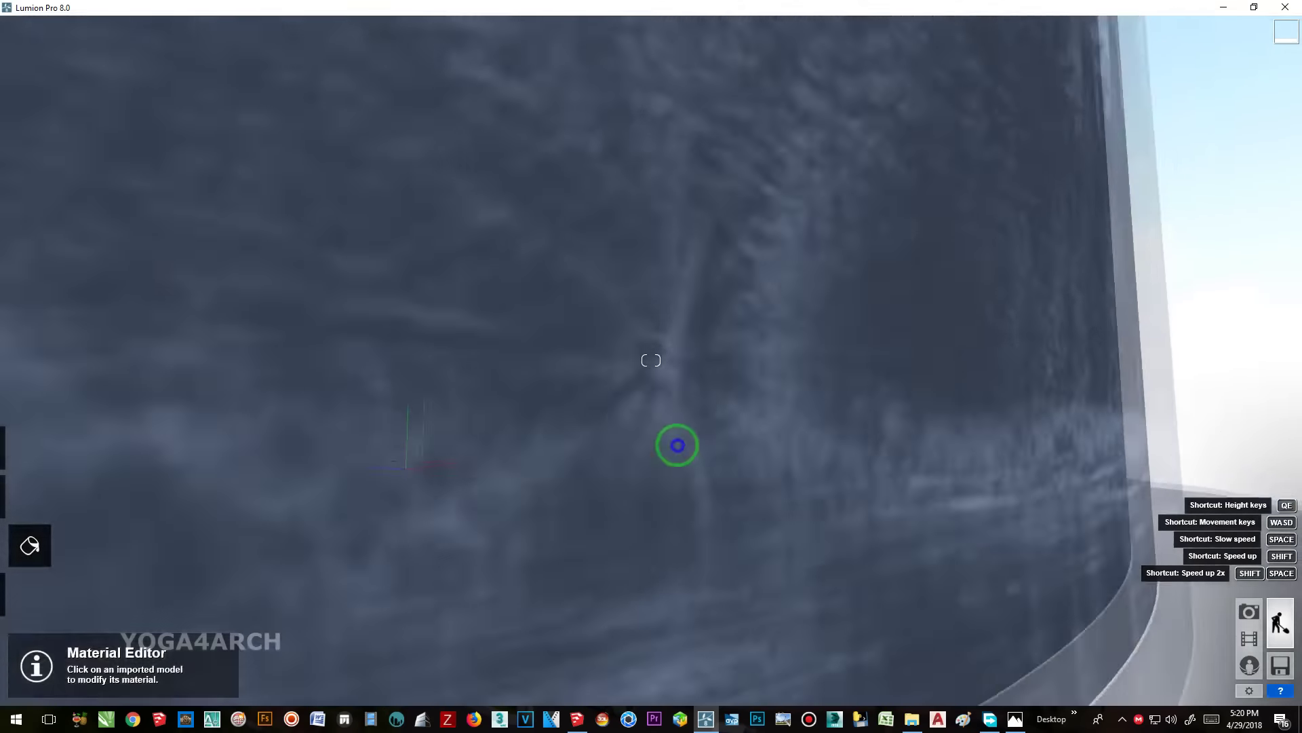
key("w")
key("w")
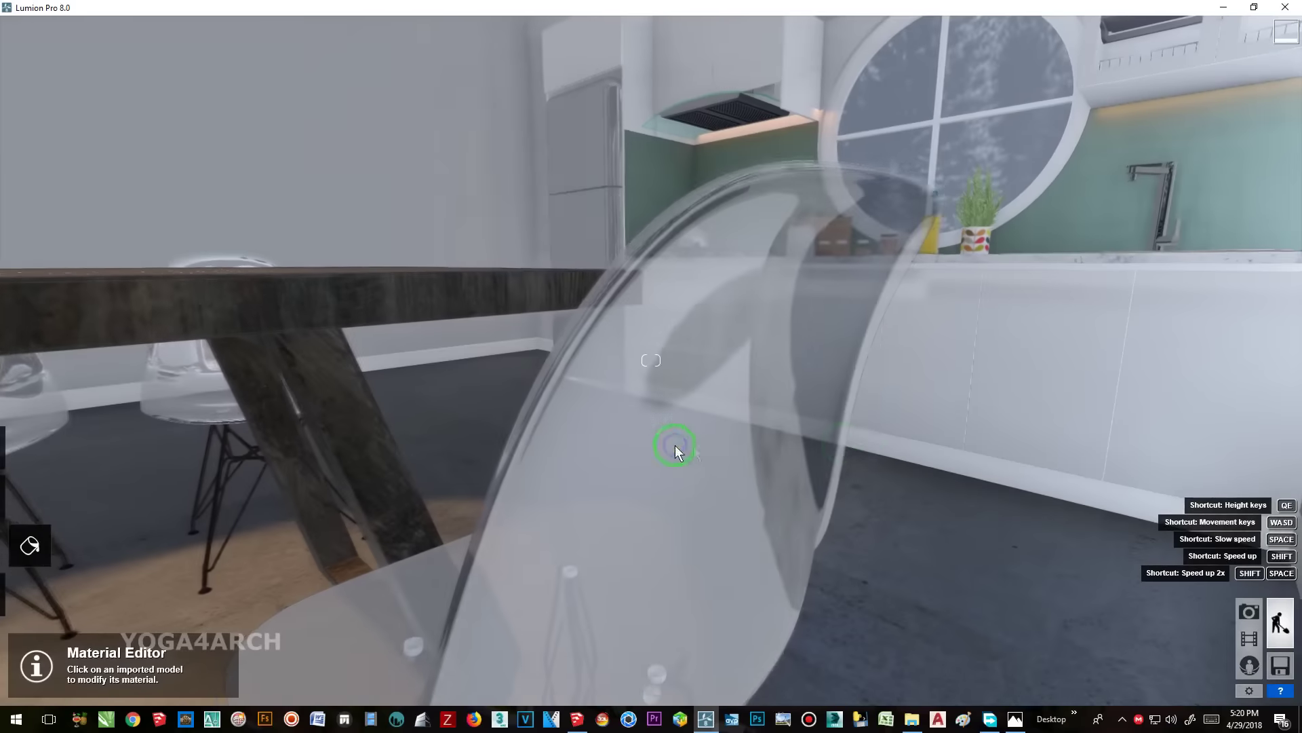
- Lower the glass chairs' reflectivity and set their colour to near-white (249, 249, 249)
left_click(360, 501)
left_click(64, 481)
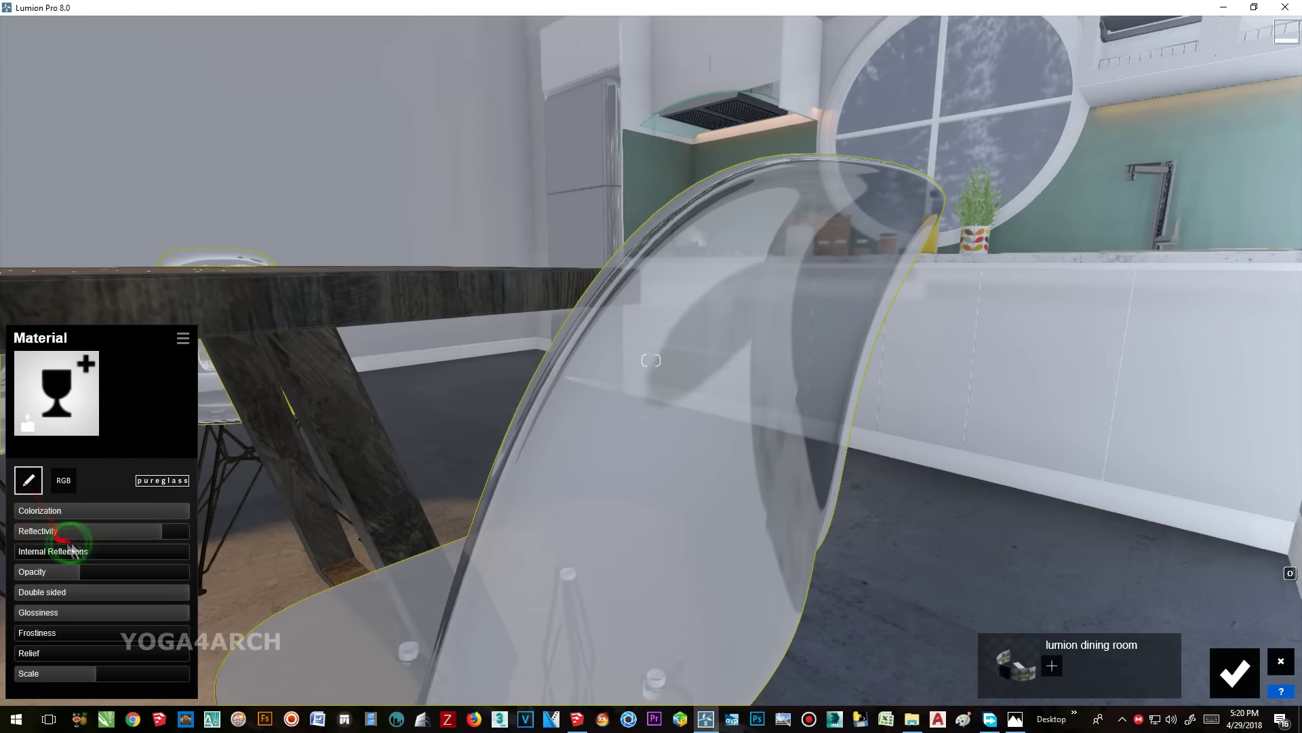
left_click_drag(65, 531, 83, 530)
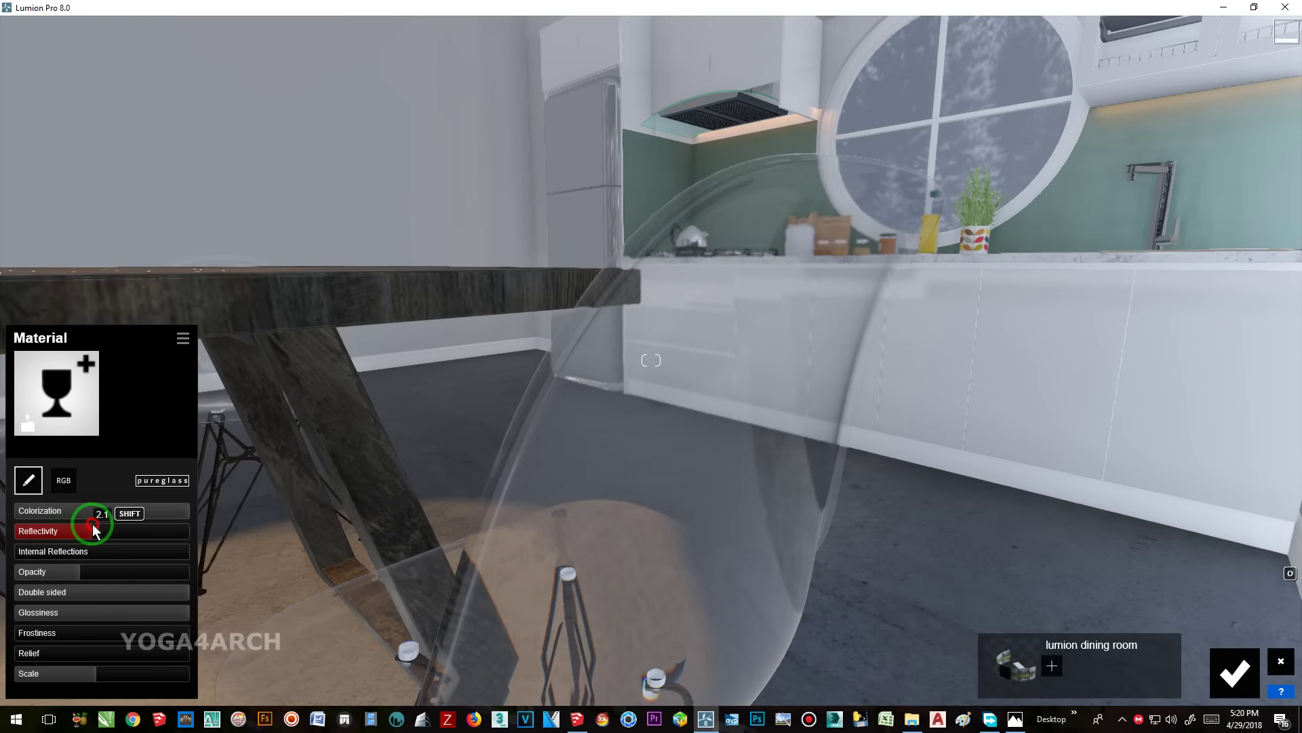
key("shift+s")
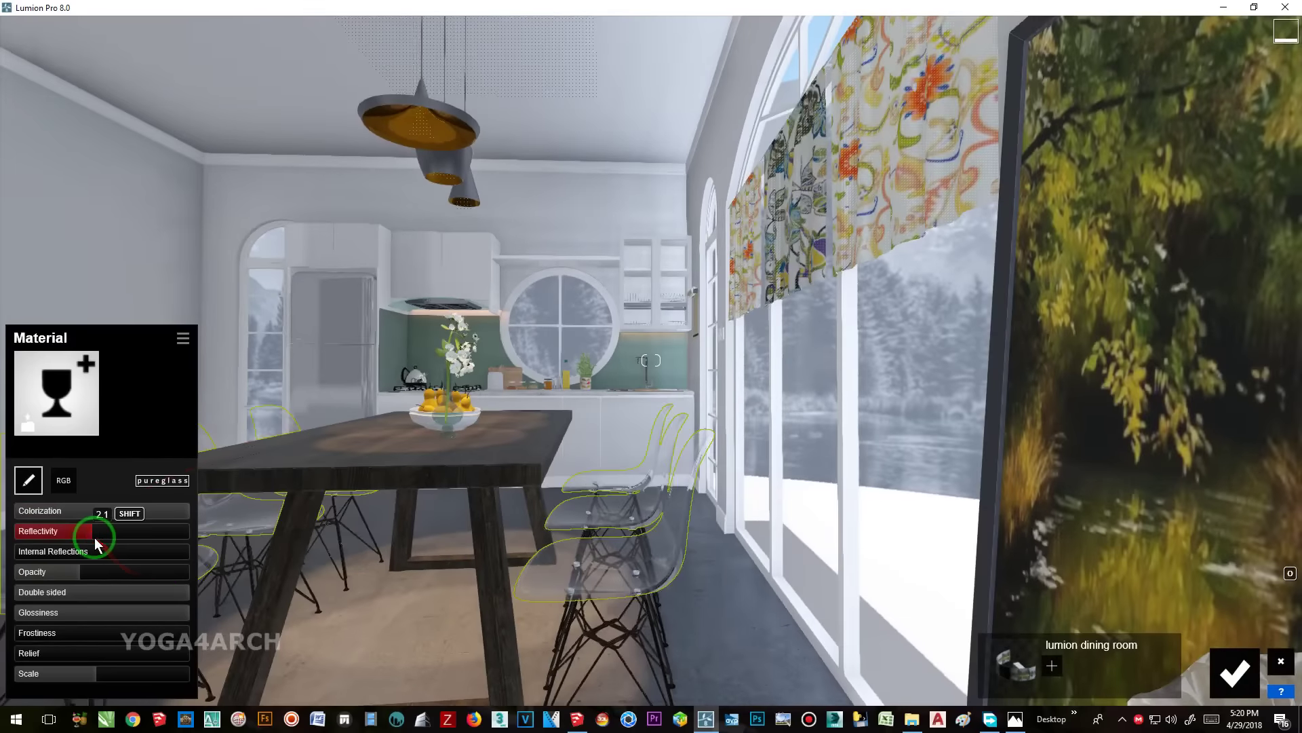
left_click(63, 481)
left_click(140, 517)
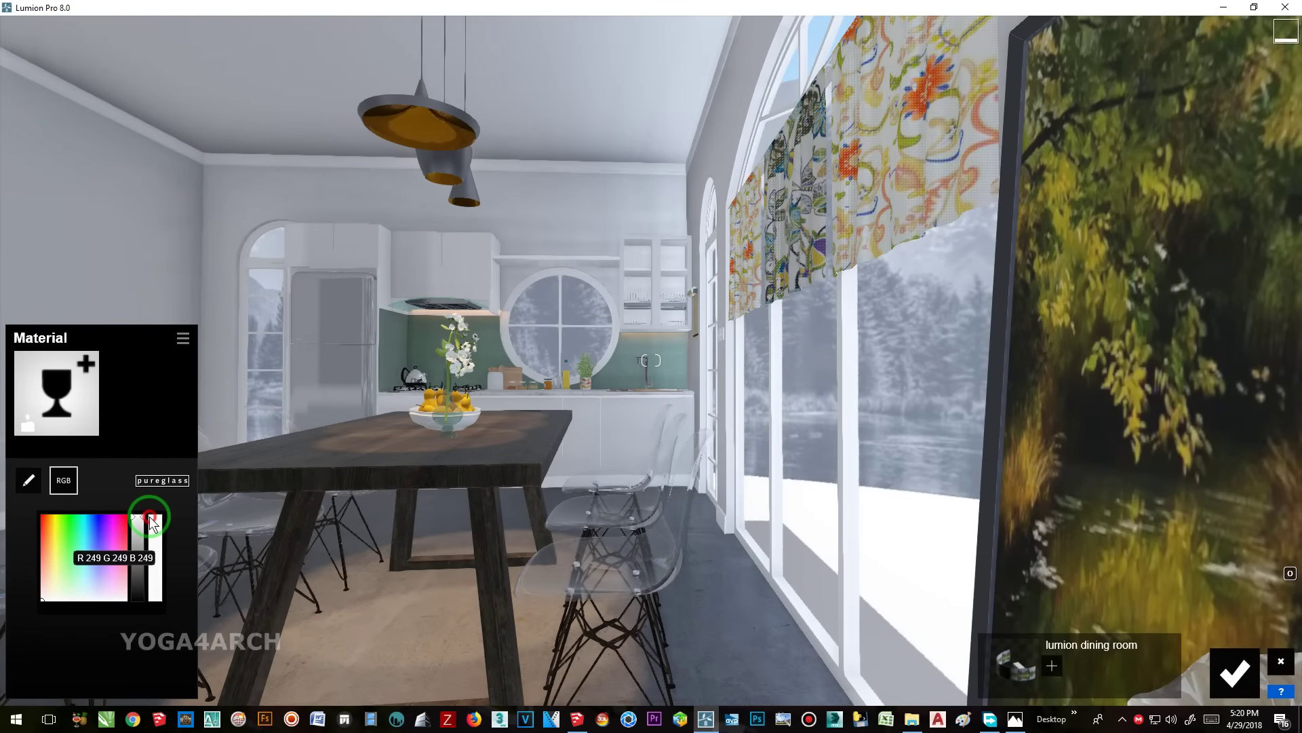
right_click_drag(342, 474, 338, 476)
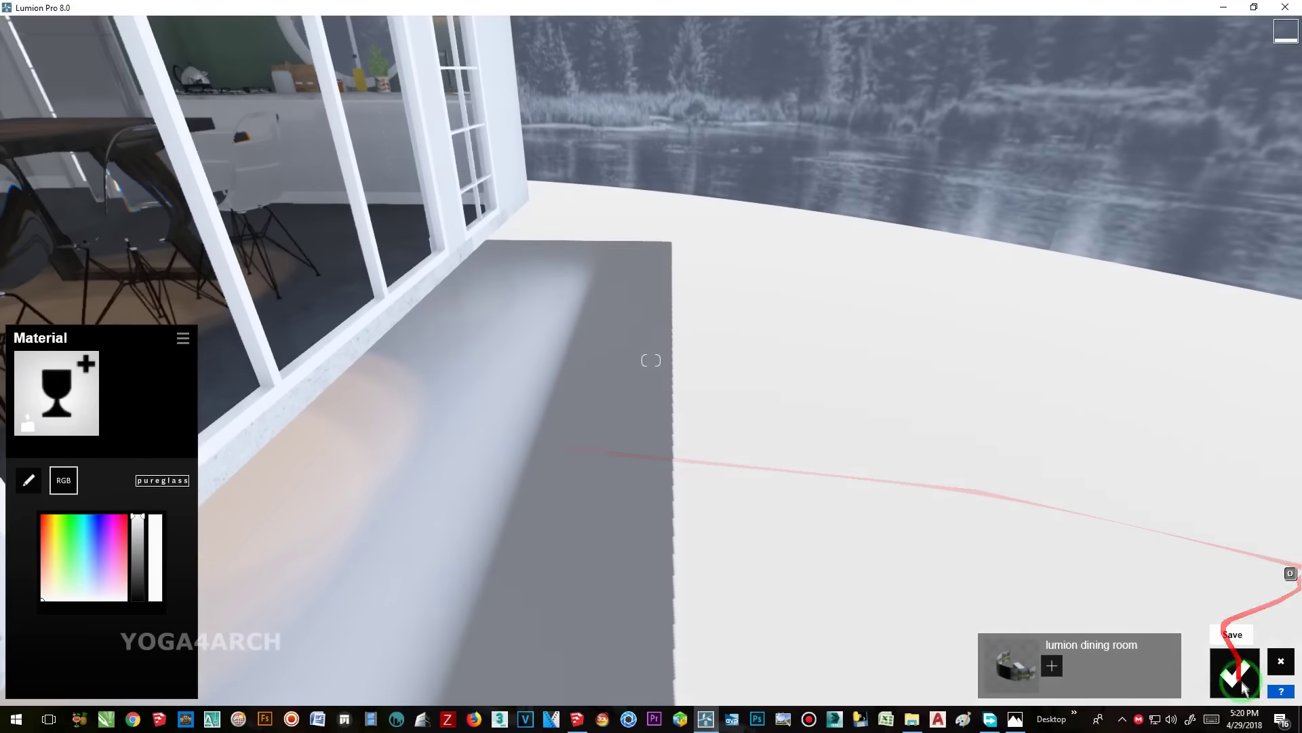
left_click(1235, 672)
- Place a BlackElder-Green3_HQ bush from the Nature Library outside the dining room window
left_click(25, 649)
left_click(194, 602)
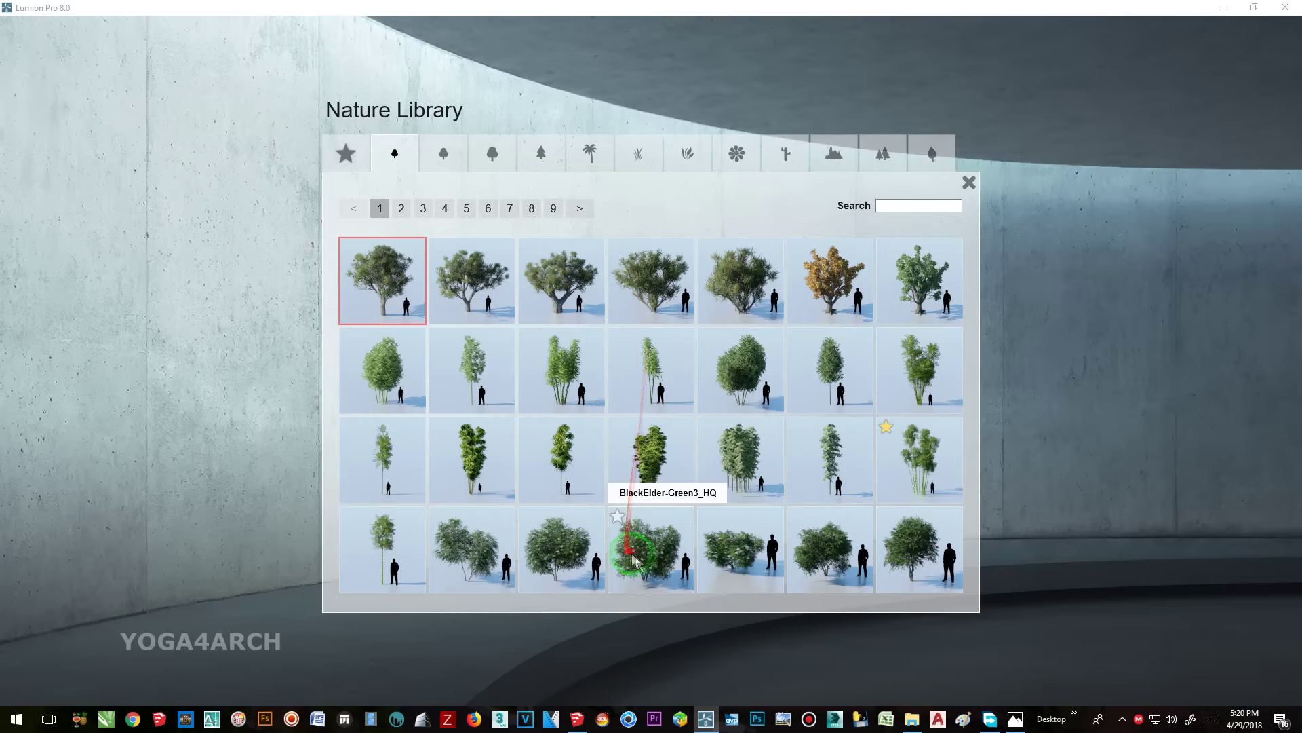
left_click(629, 557)
left_click(753, 459)
- Adjust the bush's green hue and saturation and scale it down to a small shrub
left_click_drag(1151, 109, 843, 125)
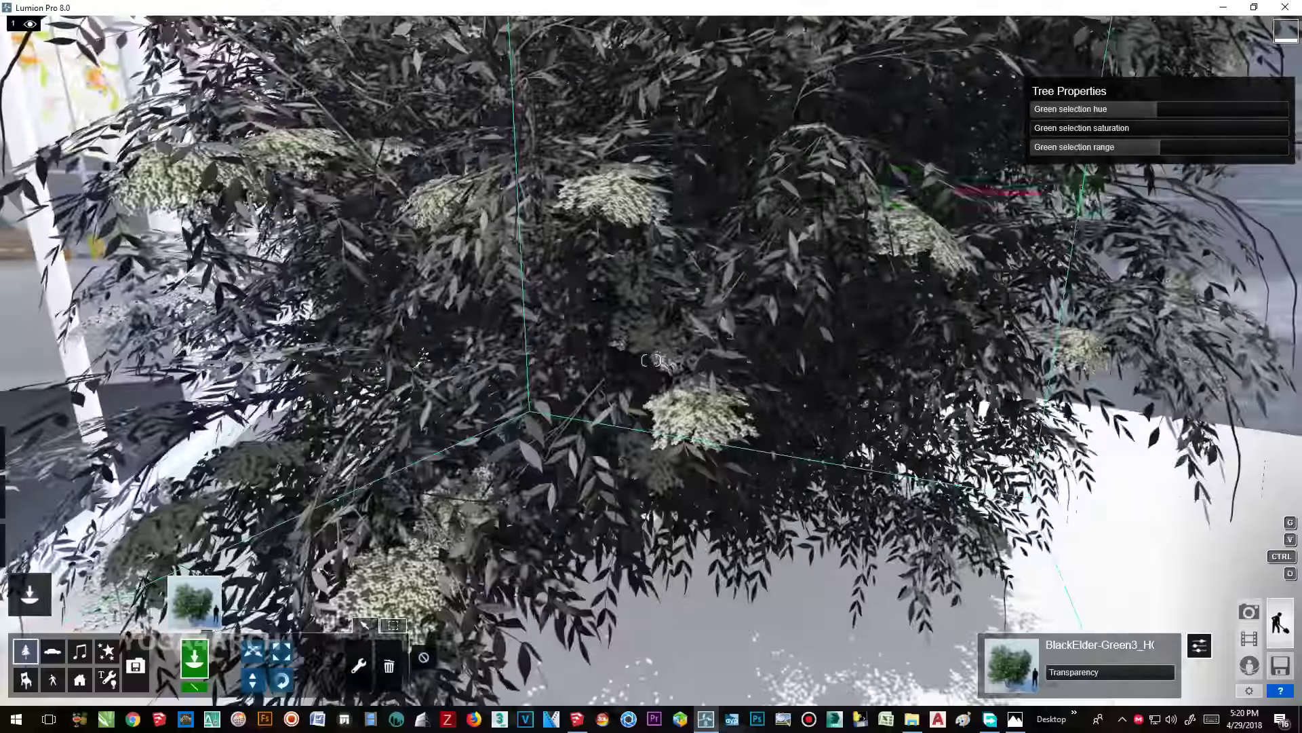
left_click_drag(1157, 128, 989, 147)
left_click_drag(1156, 109, 1240, 109)
left_click(281, 651)
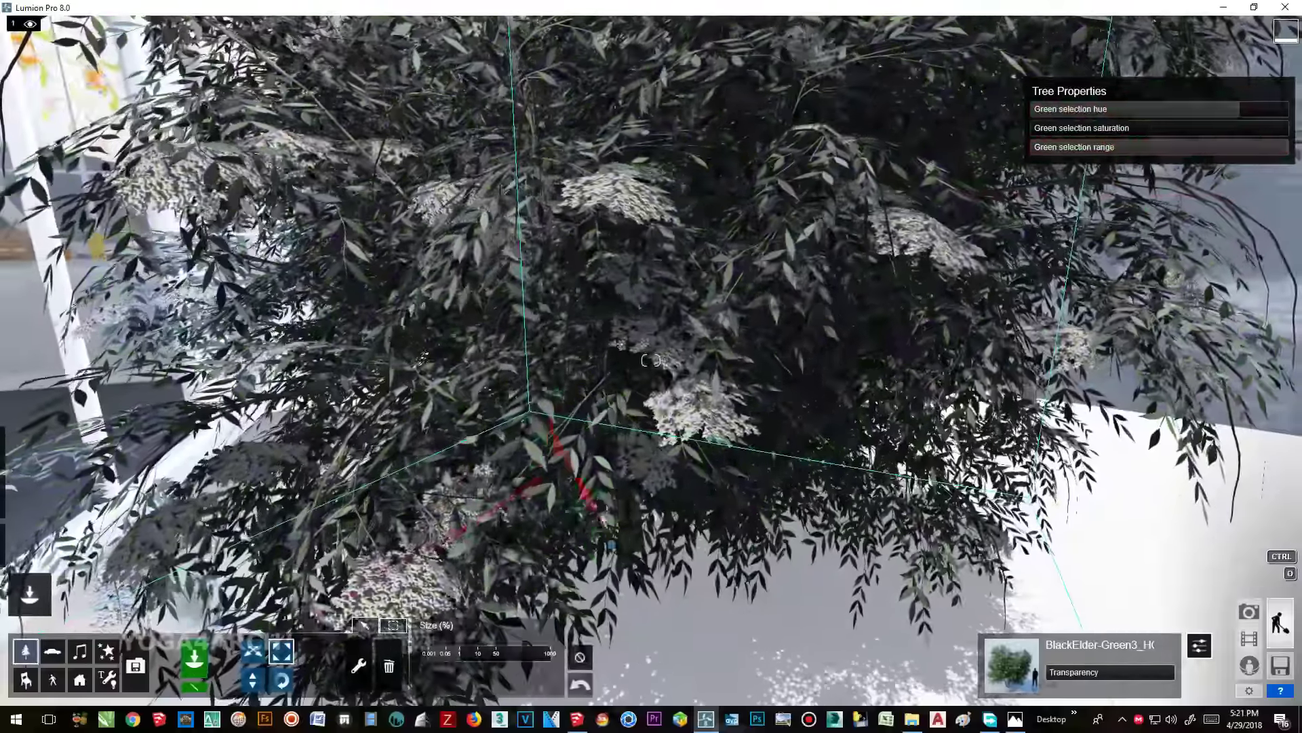
left_click_drag(611, 544, 610, 567)
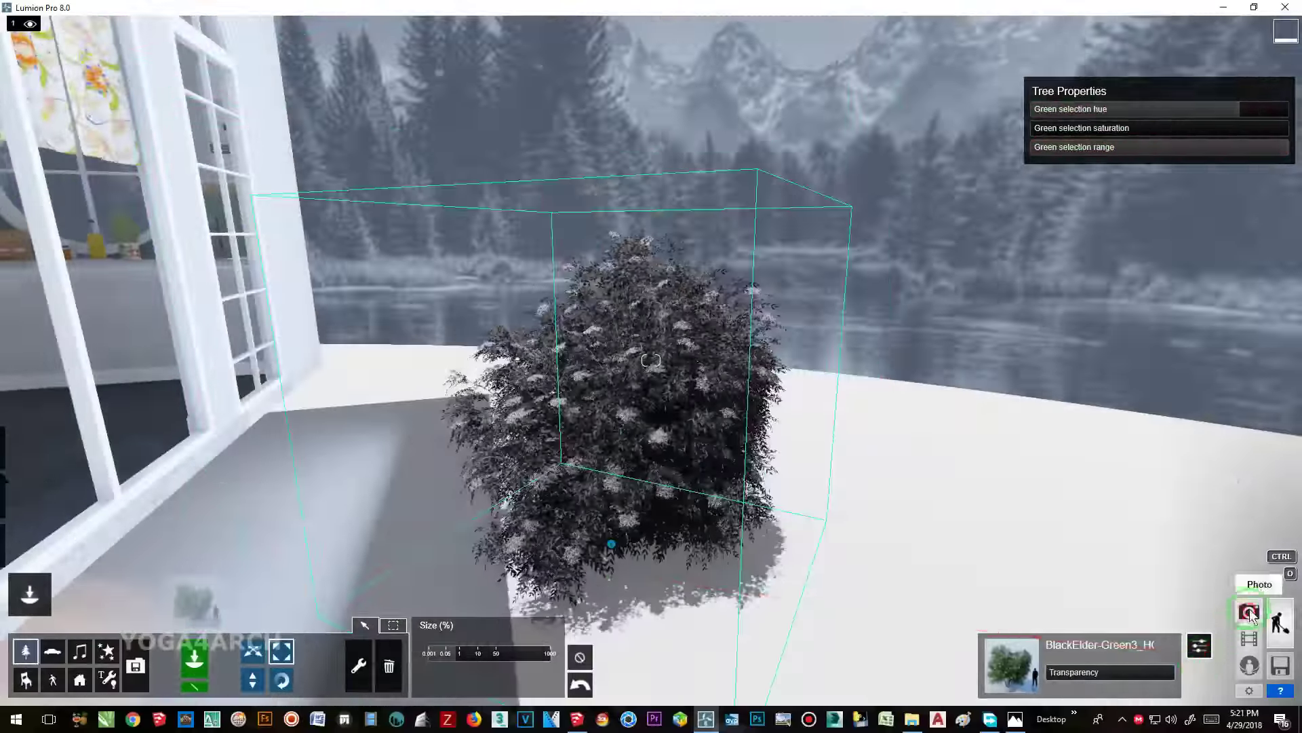
- Check the bush in the Photo - 2 shot, then return to build mode
left_click(1249, 613)
left_click(237, 615)
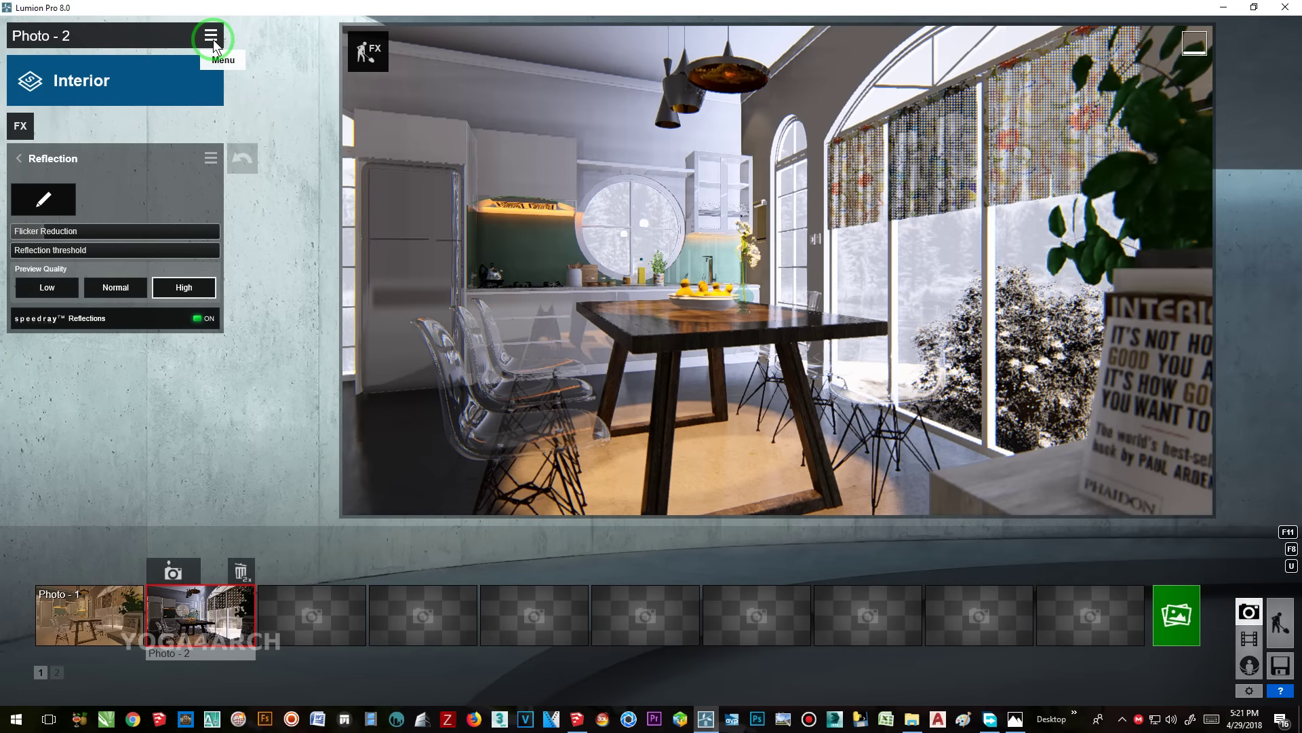
left_click(1280, 623)
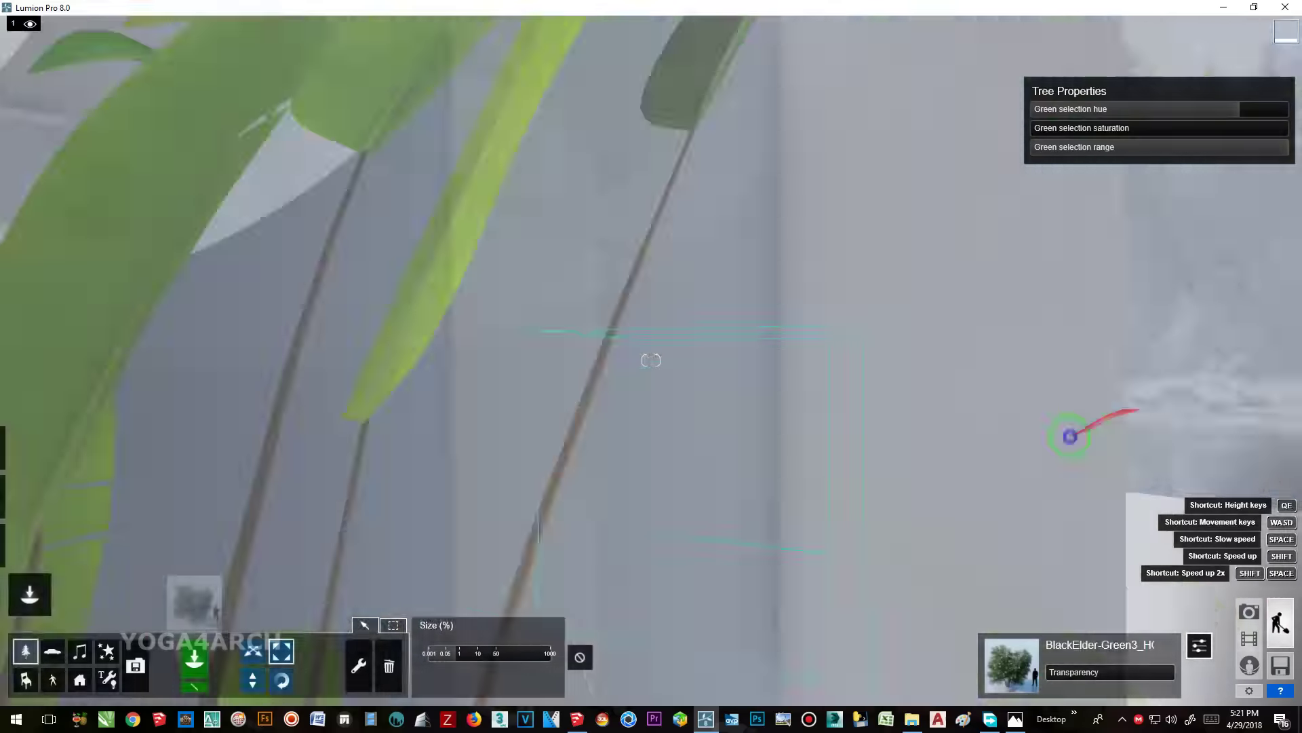
- Move the bush to a new spot outside and restore the Photo - 2 camera
left_click(253, 651)
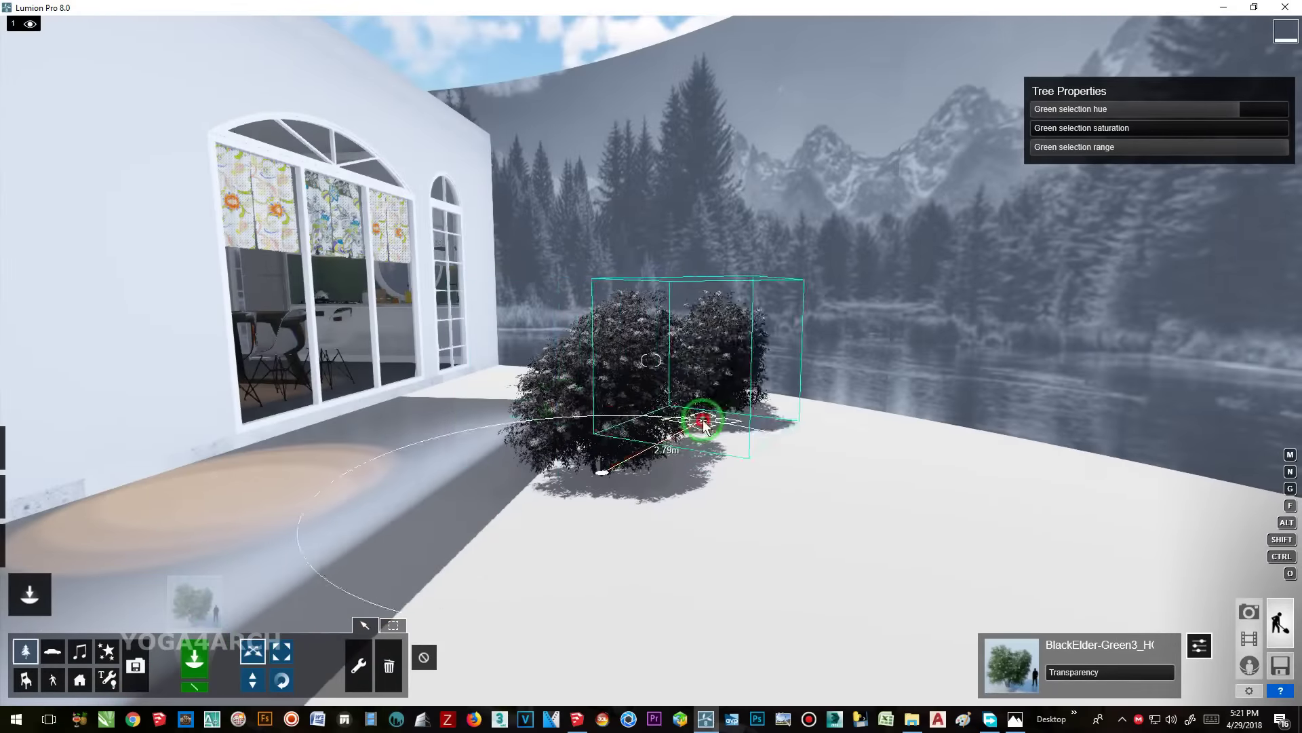
left_click_drag(704, 424, 738, 434)
left_click(1250, 612)
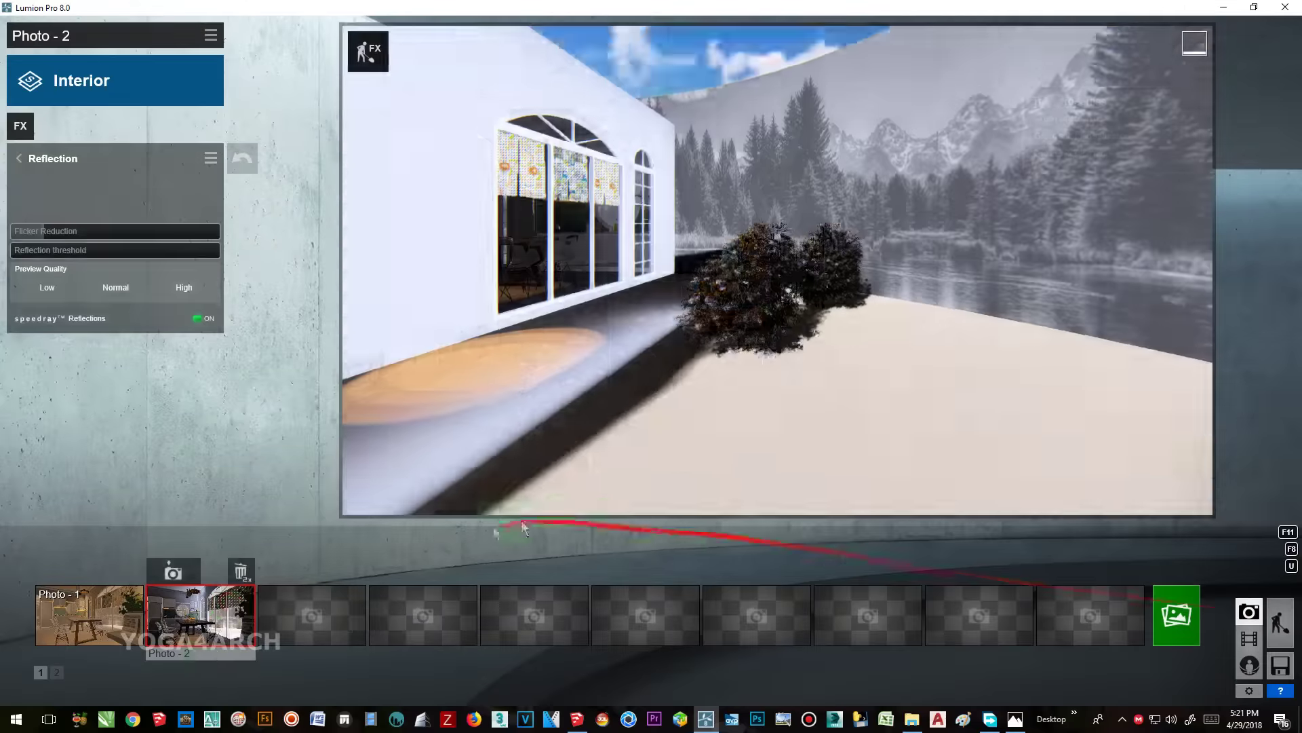
left_click(228, 601)
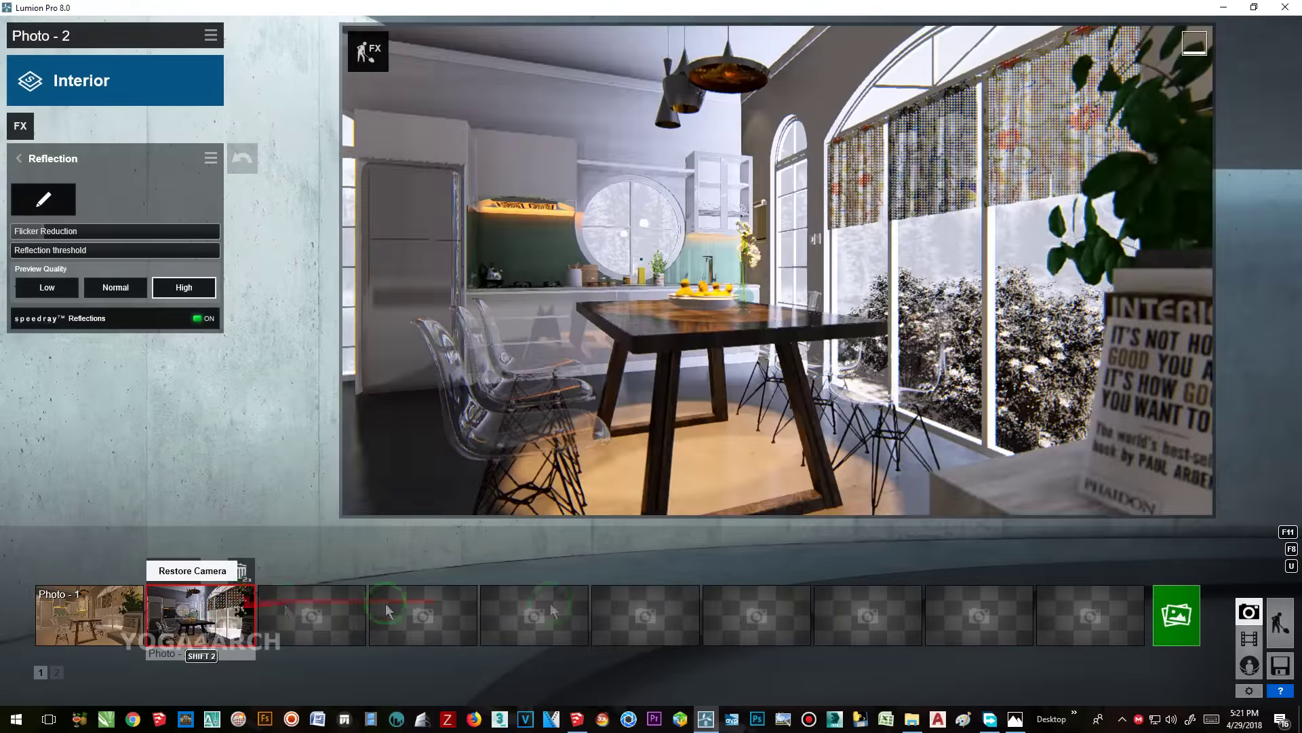
- Change the glass chairs' opacity from 0.4 toward 0.6, confirm, and return to Photo - 2
left_click(367, 51)
left_click(29, 545)
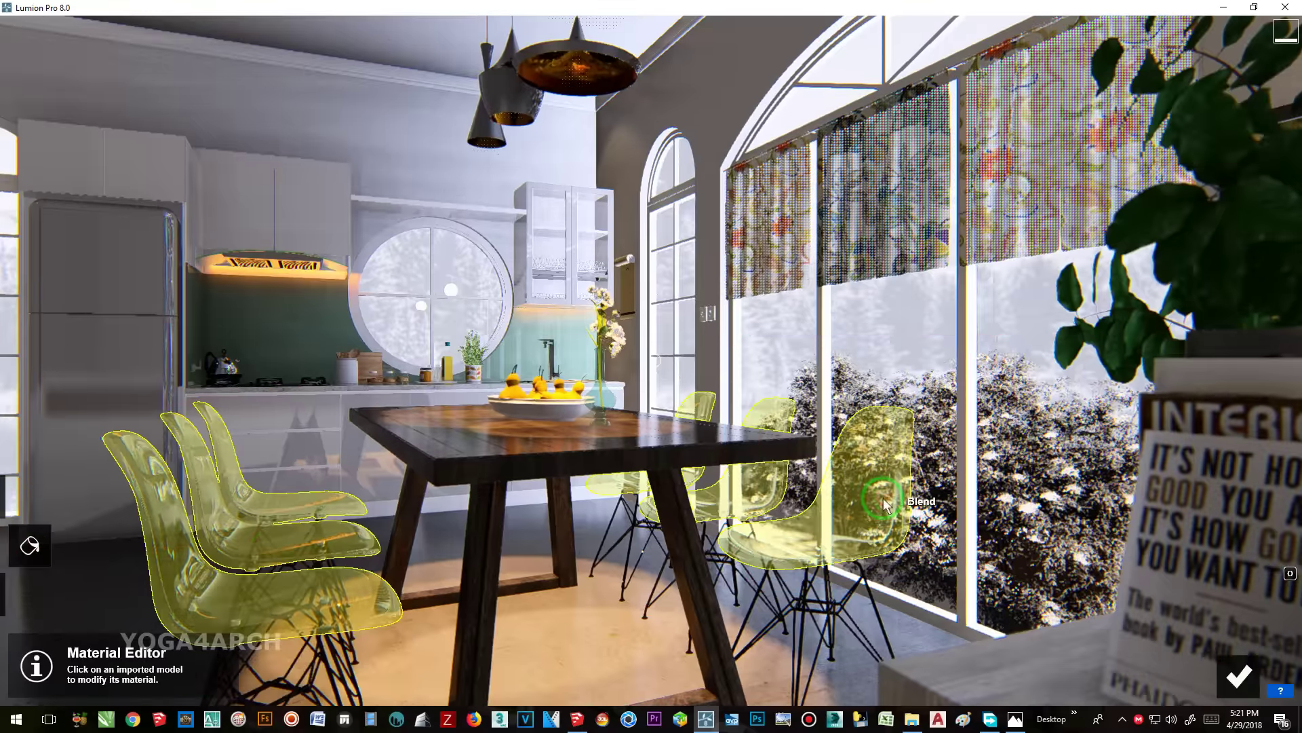
left_click(862, 494)
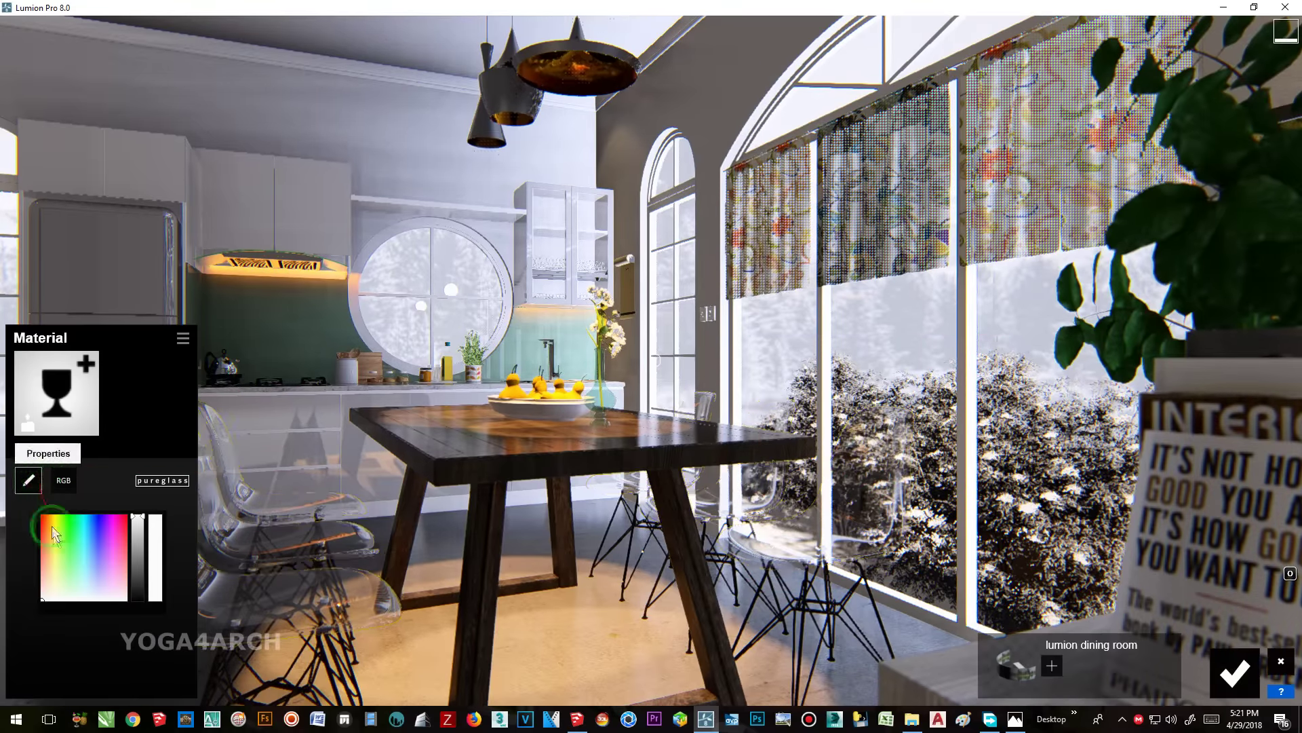
left_click_drag(107, 575, 112, 575)
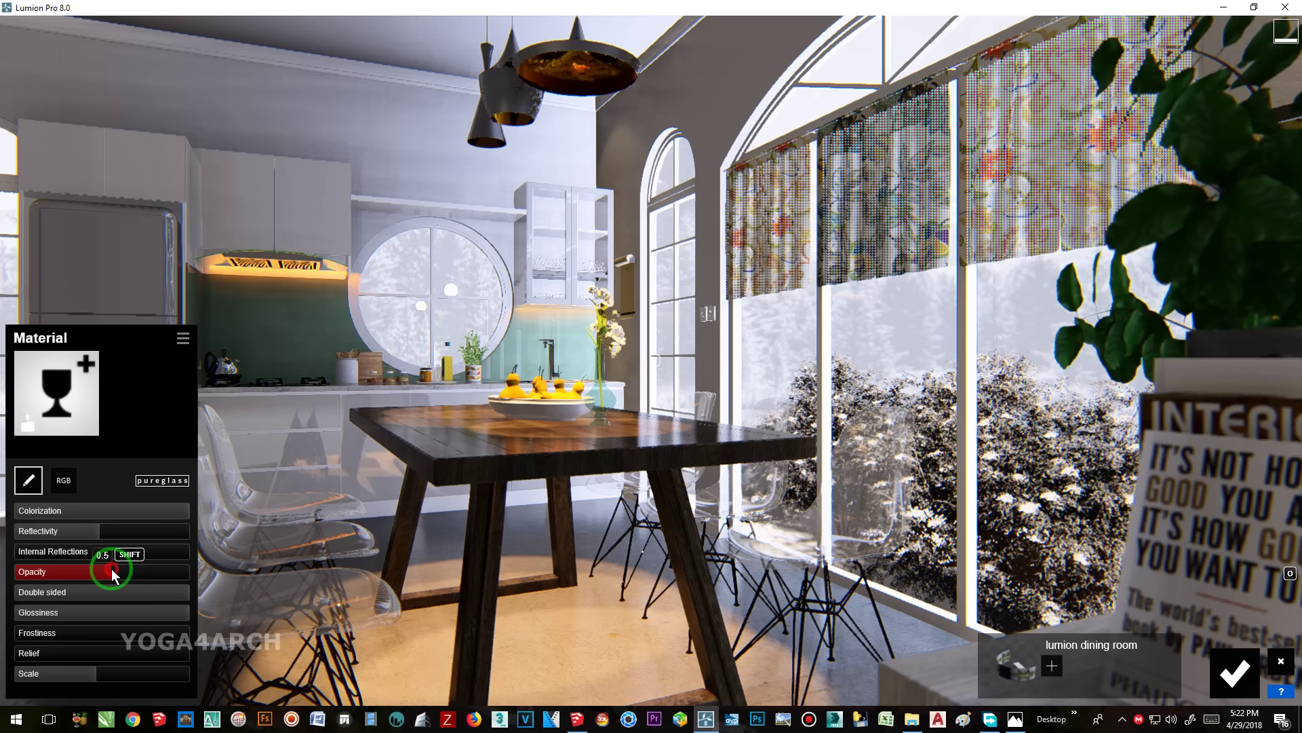
left_click(1236, 675)
left_click(1248, 611)
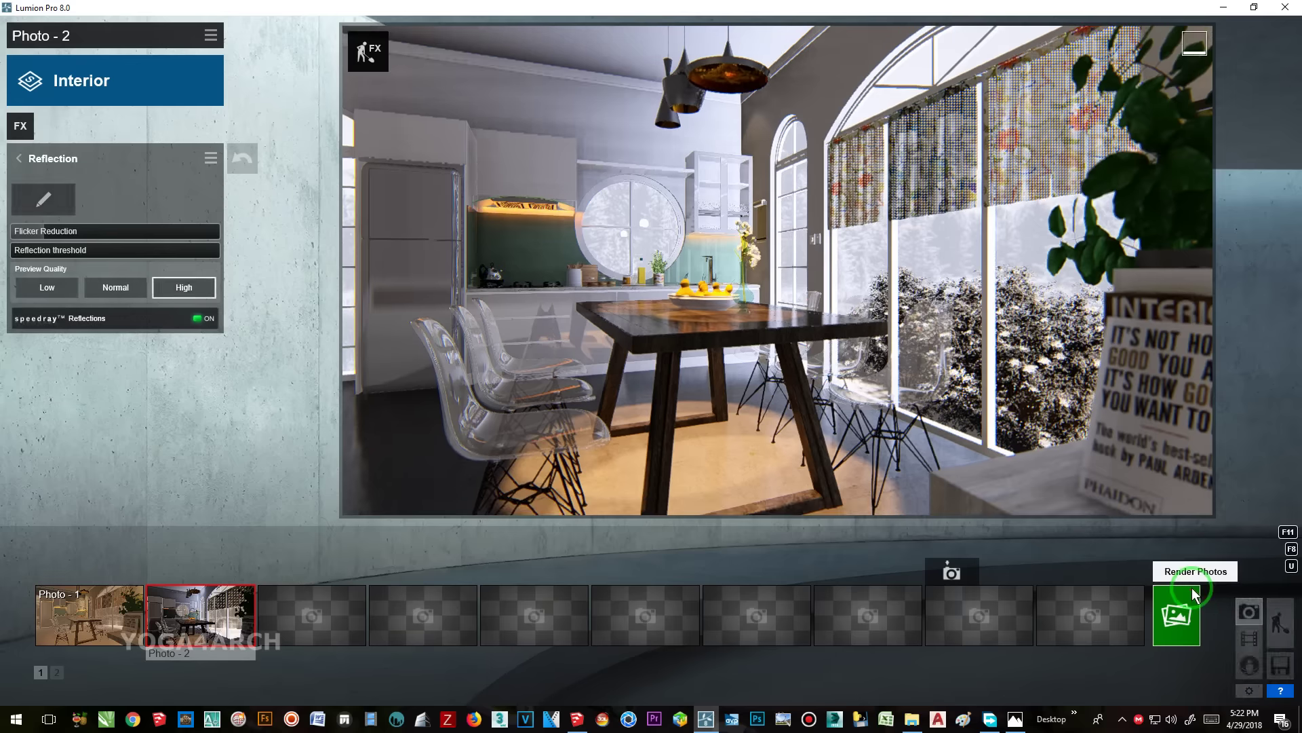
left_click(204, 610)
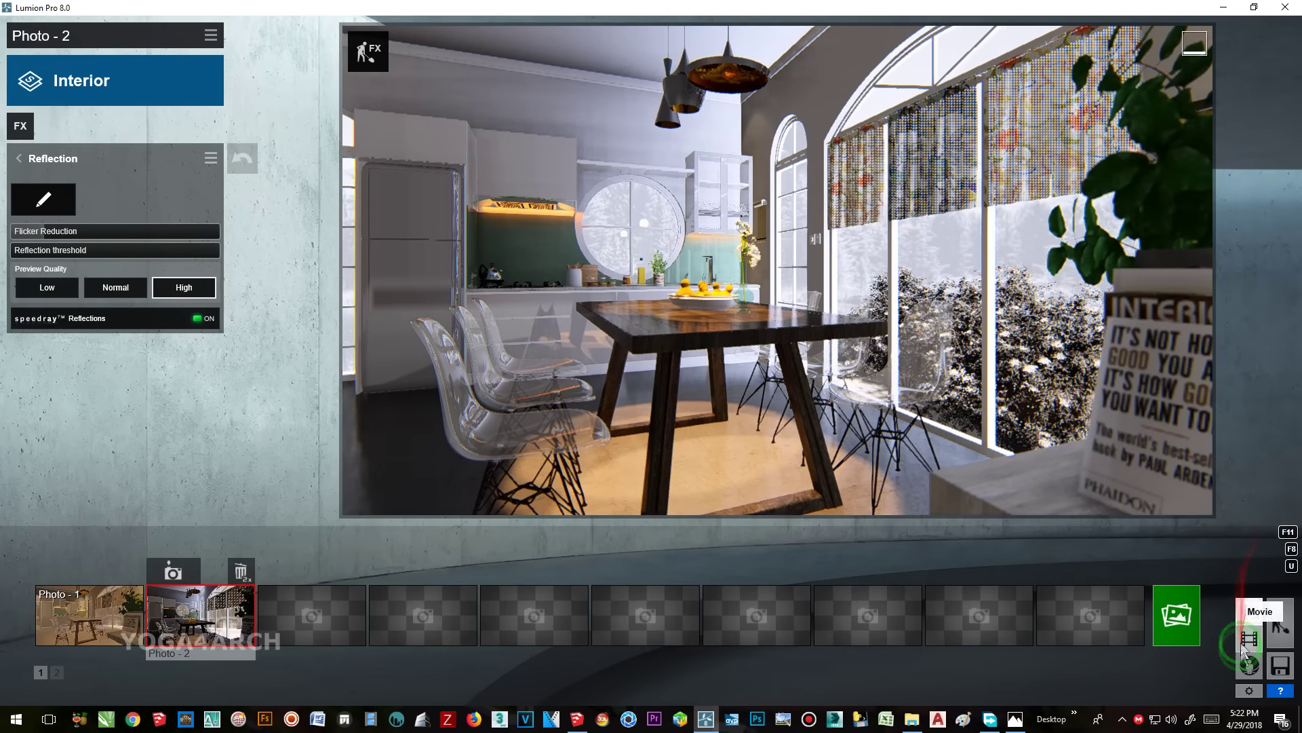
- Render Photo - 2 at 1920x1080, overwriting the previous JPG render file
left_click(1177, 613)
left_click(544, 539)
double_click(590, 243)
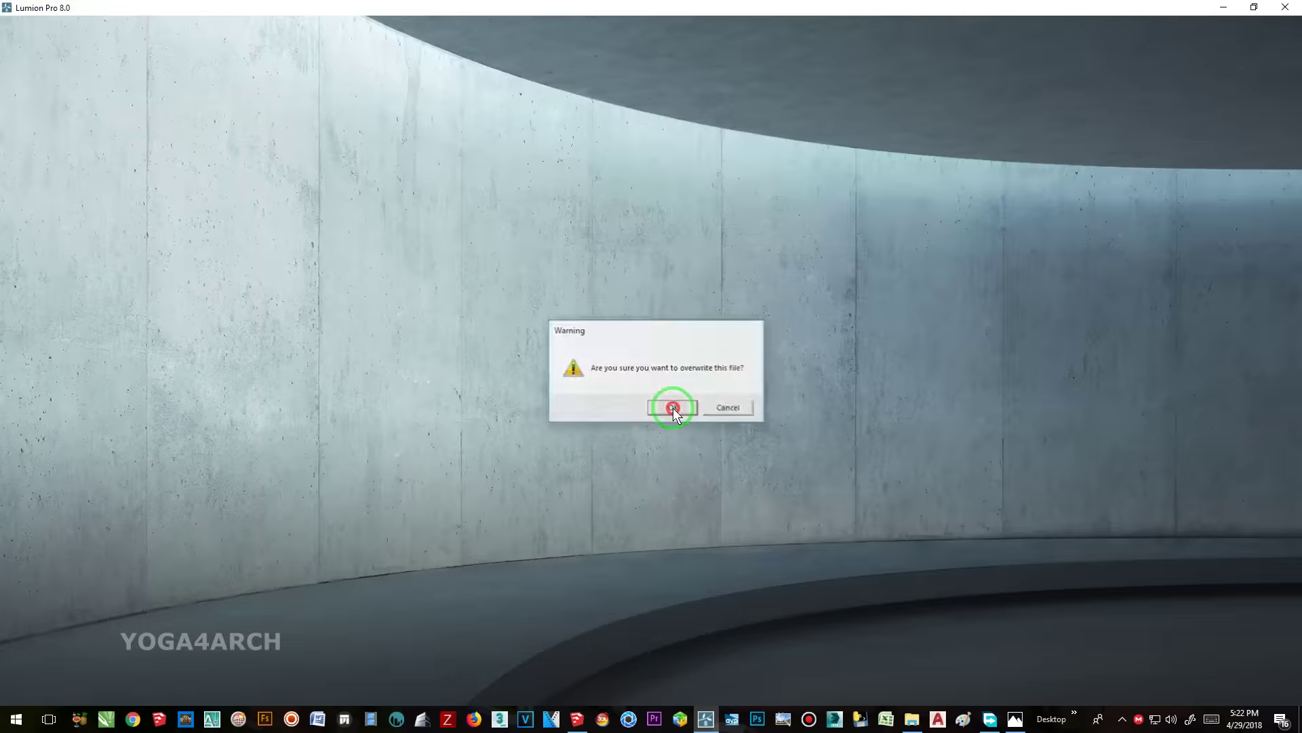
left_click(673, 408)
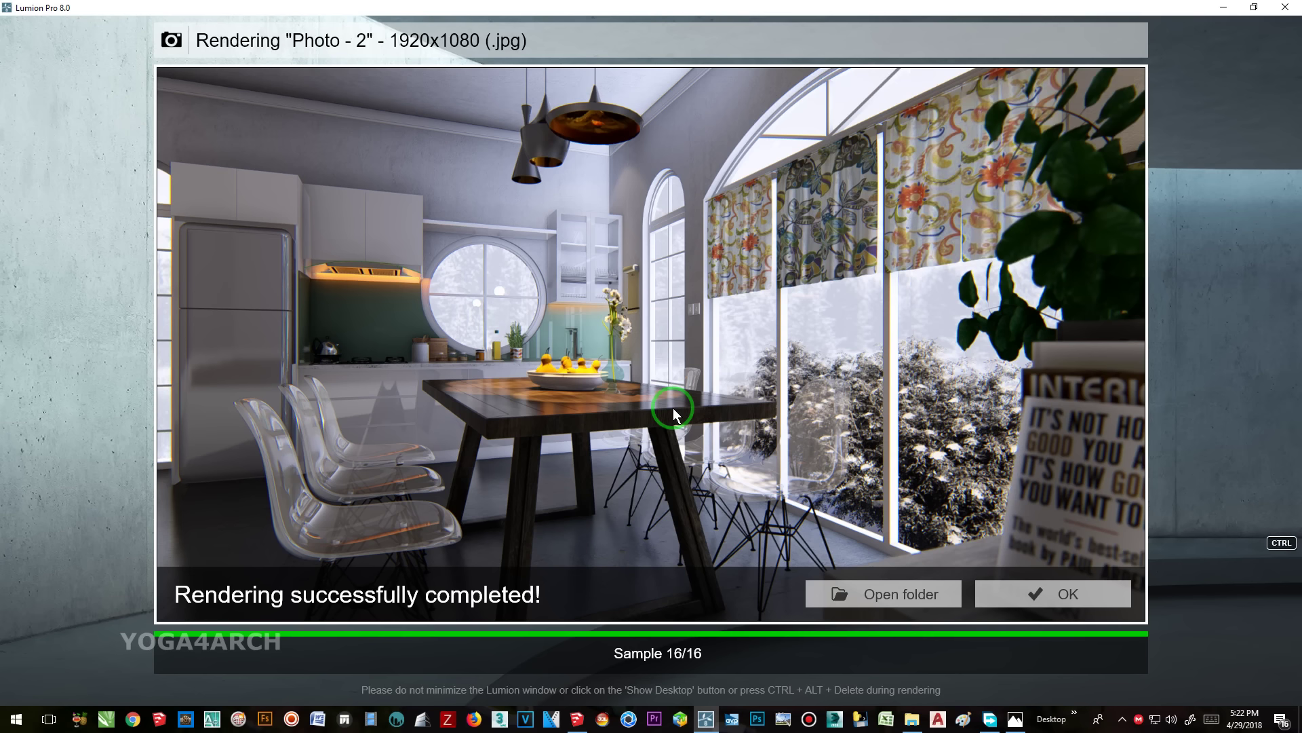
left_click(1068, 591)
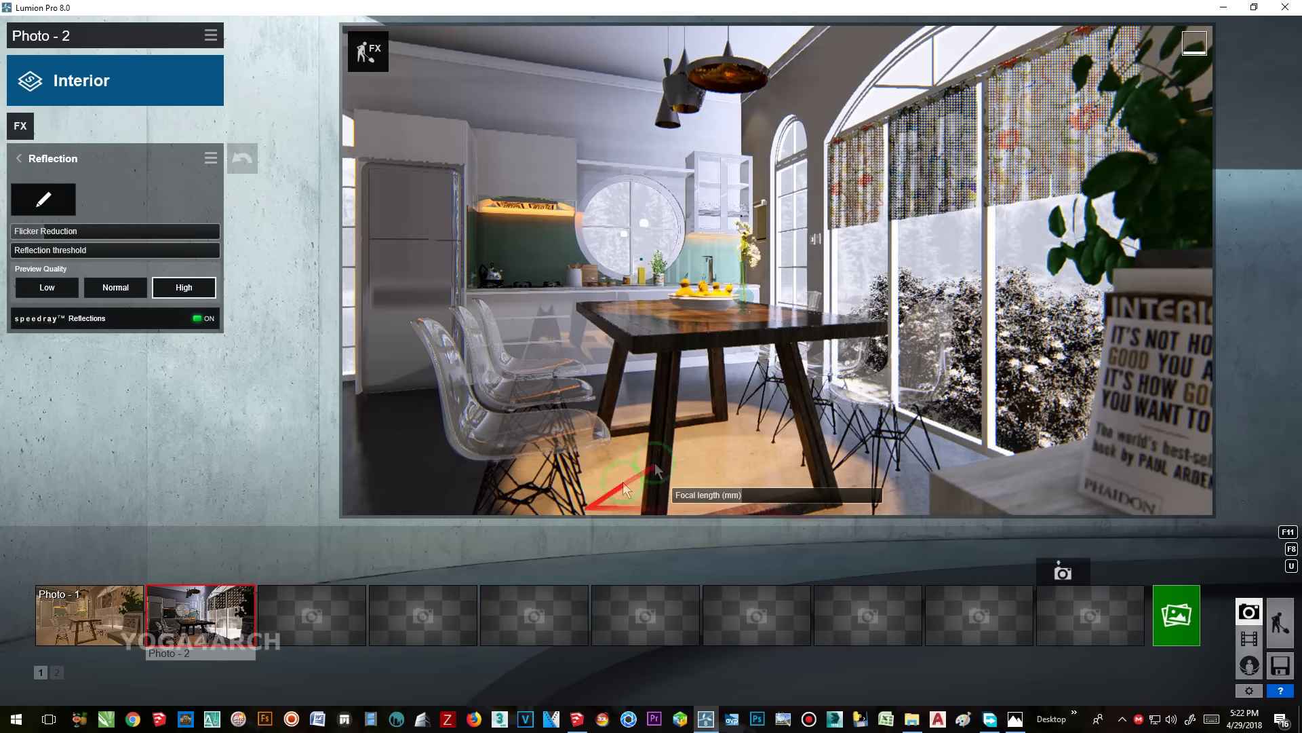
left_click(1279, 621)
- Raise Lamp22's pendant lights into their shades and widen the cone angle from 1.2 to 1.8 rad
left_click(21, 594)
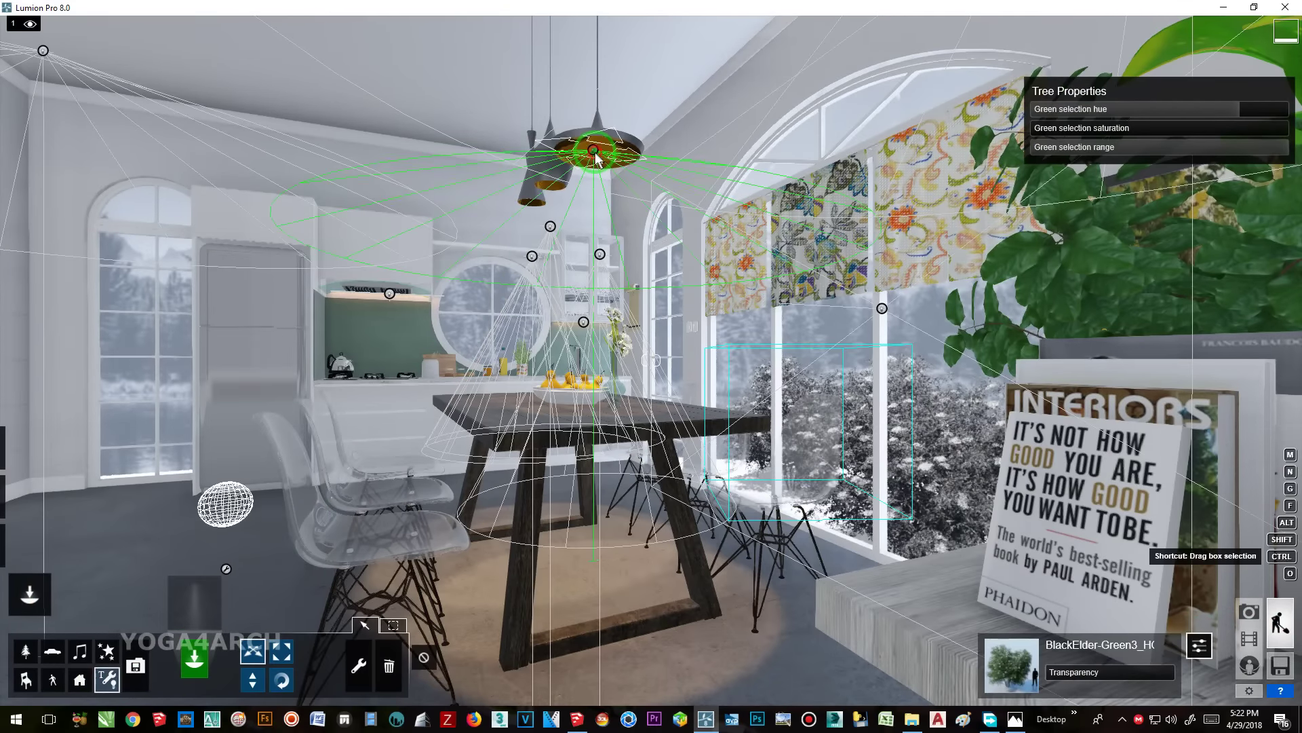
scroll(529, 223, "up", 3)
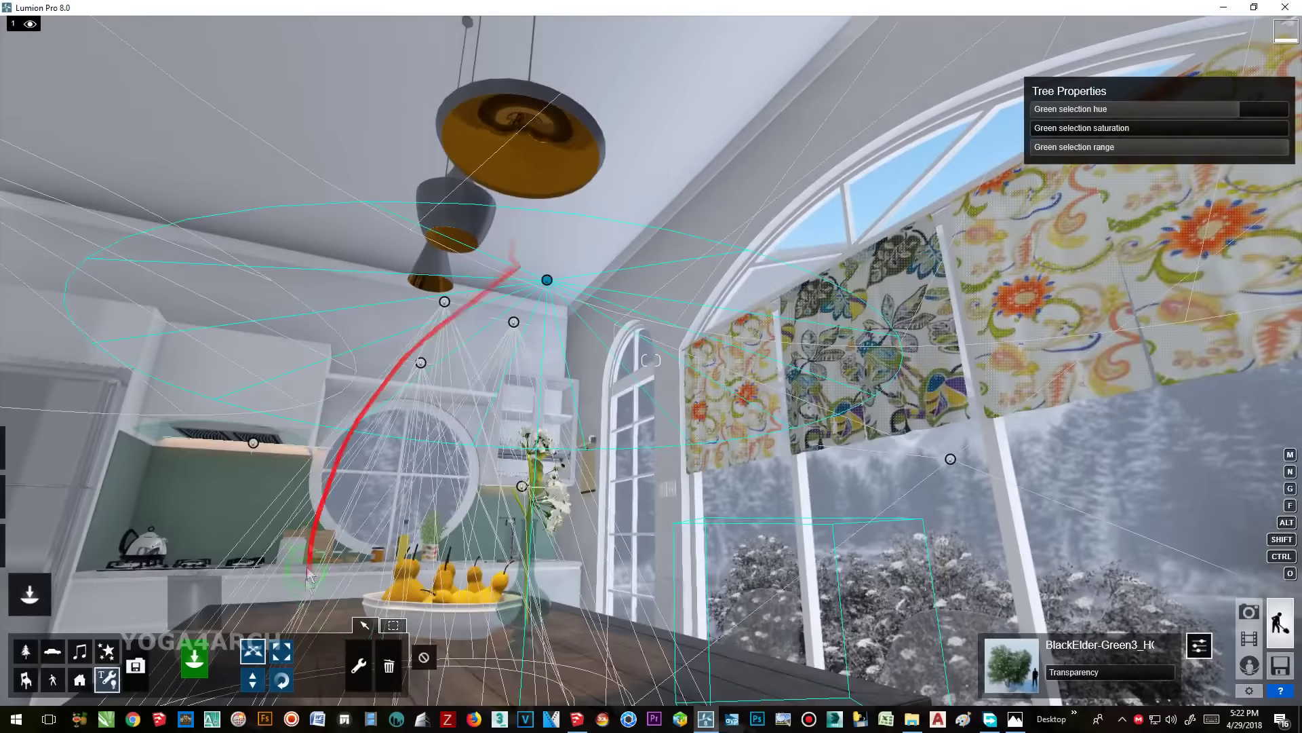
left_click(388, 666)
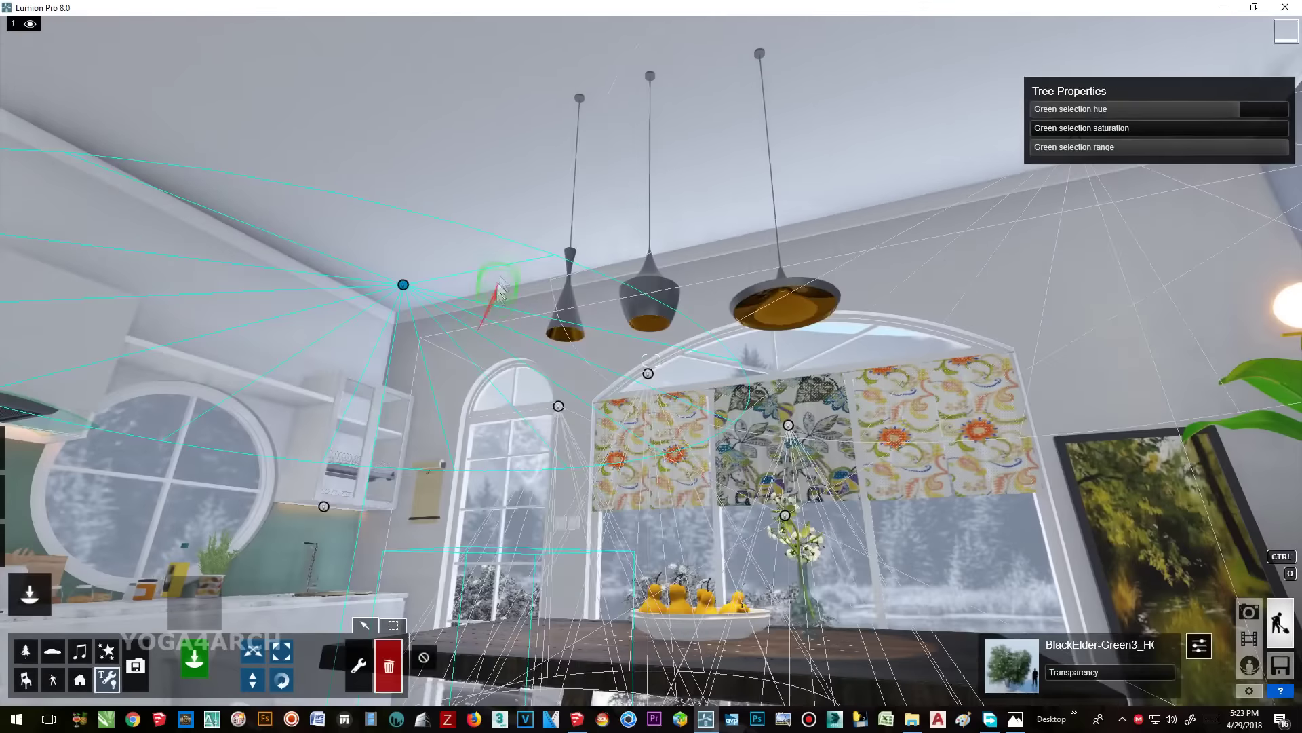
left_click(648, 373)
mouse_move(648, 380)
left_mouse_down()
mouse_move(651, 399)
mouse_move(650, 299)
left_mouse_up()
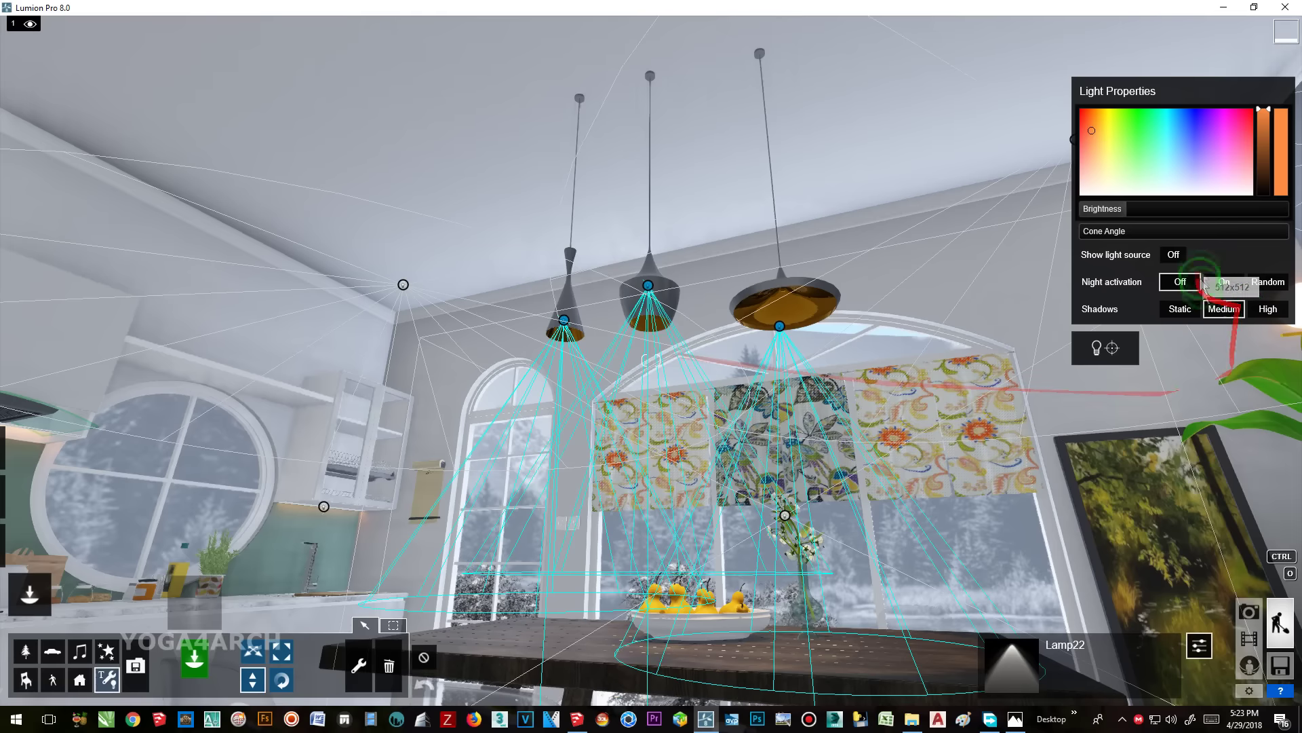
left_click(1109, 231)
left_click_drag(1109, 232, 1169, 238)
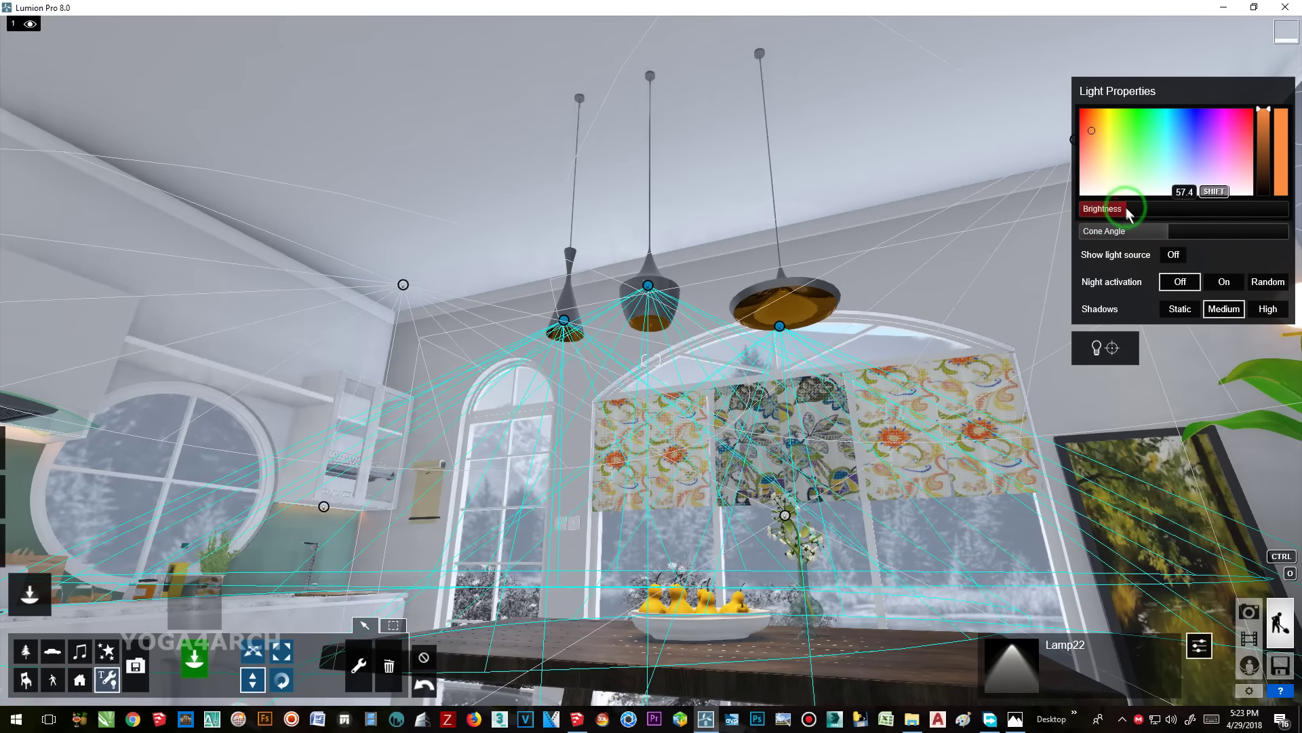
- Restore the saved Photo - 2 camera view
left_click(1248, 611)
left_click(229, 611)
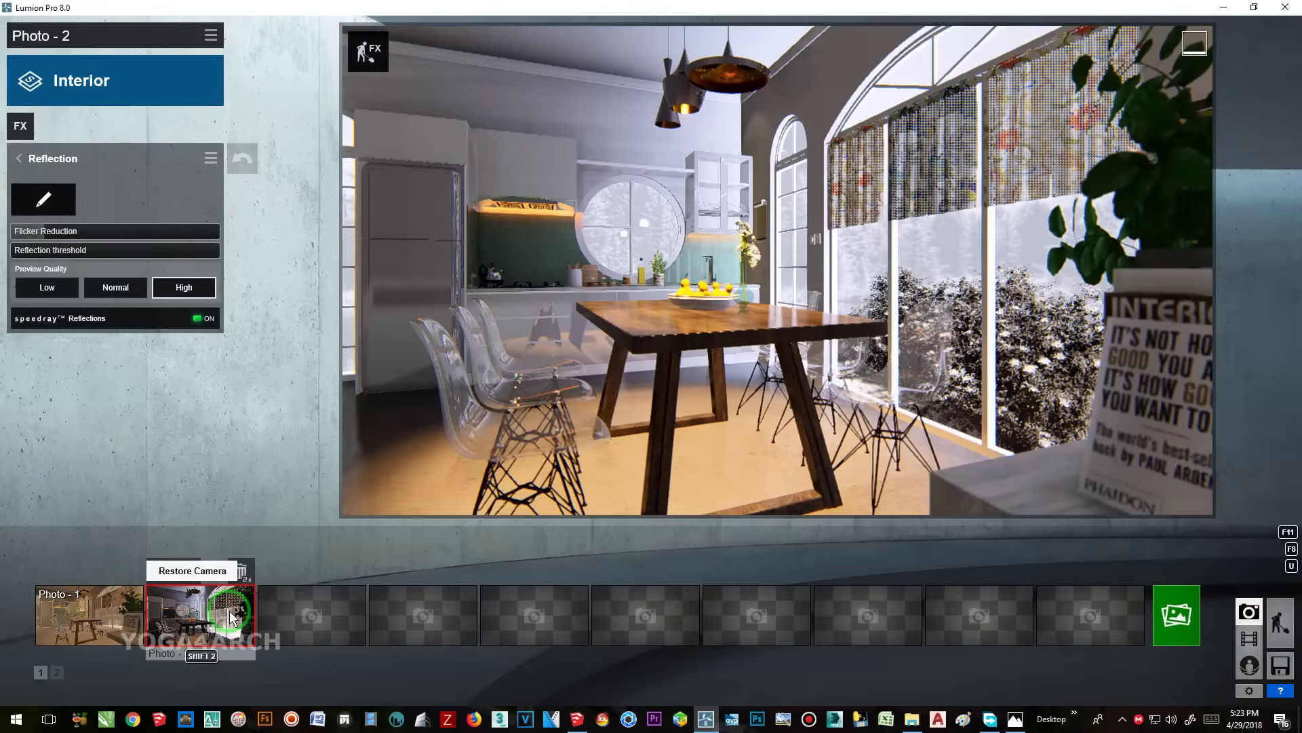
mouse_move(1291, 546)
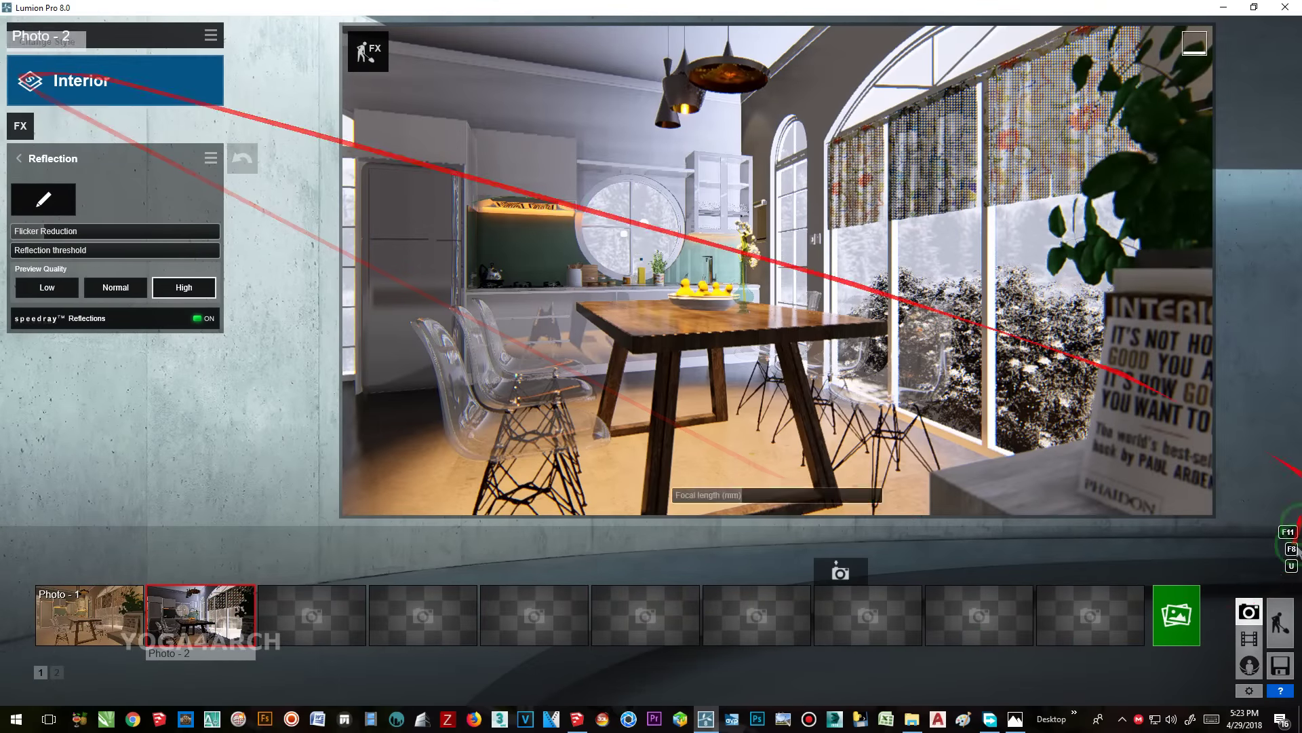
left_click(1279, 623)
- Lower the glass chairs' material opacity to about 0.4 and raise its reflectivity
left_click(29, 544)
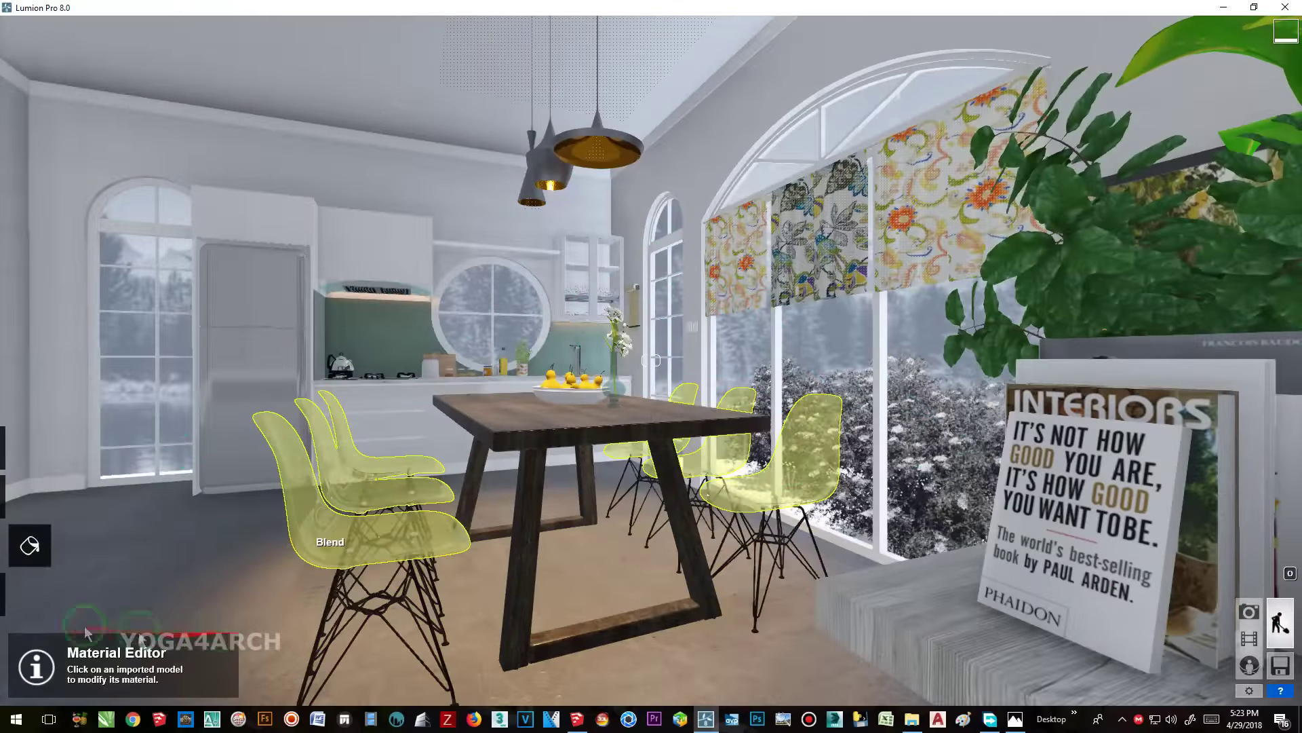
left_click(326, 536)
left_click_drag(109, 572, 97, 577, "shift")
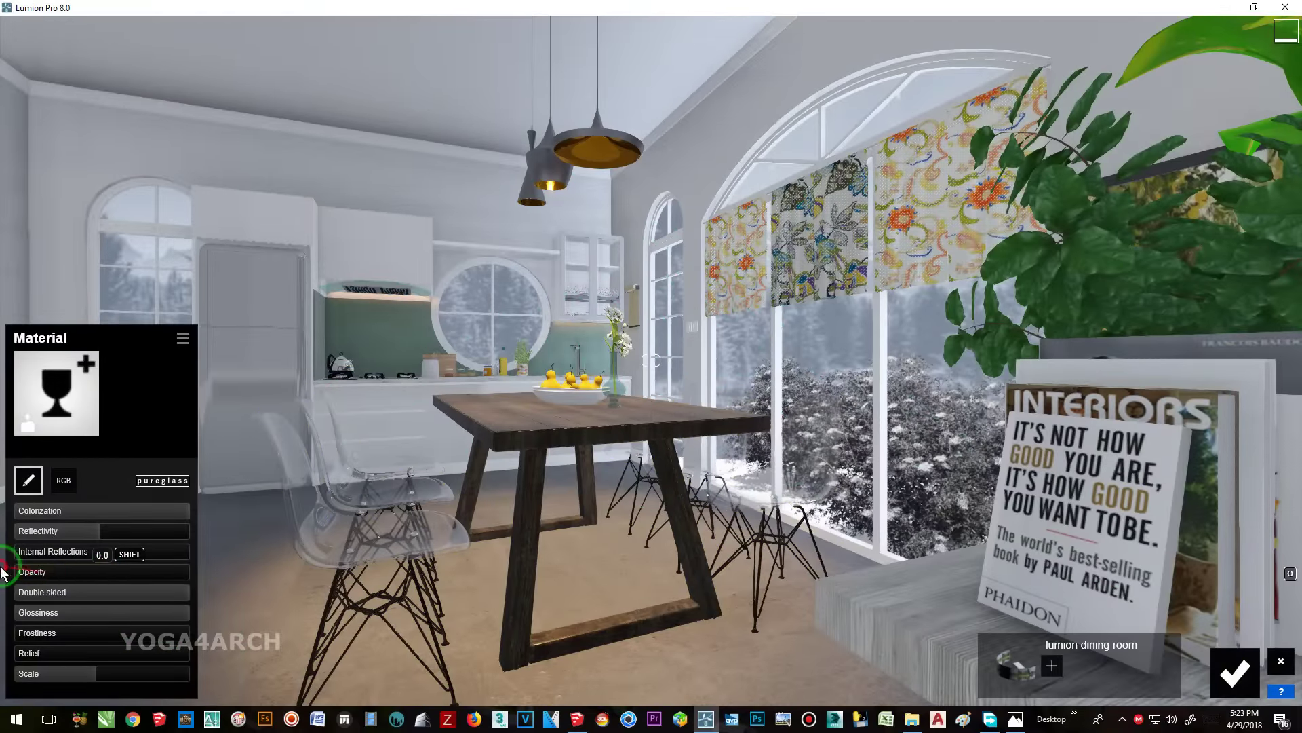
left_click_drag(3, 573, 88, 562)
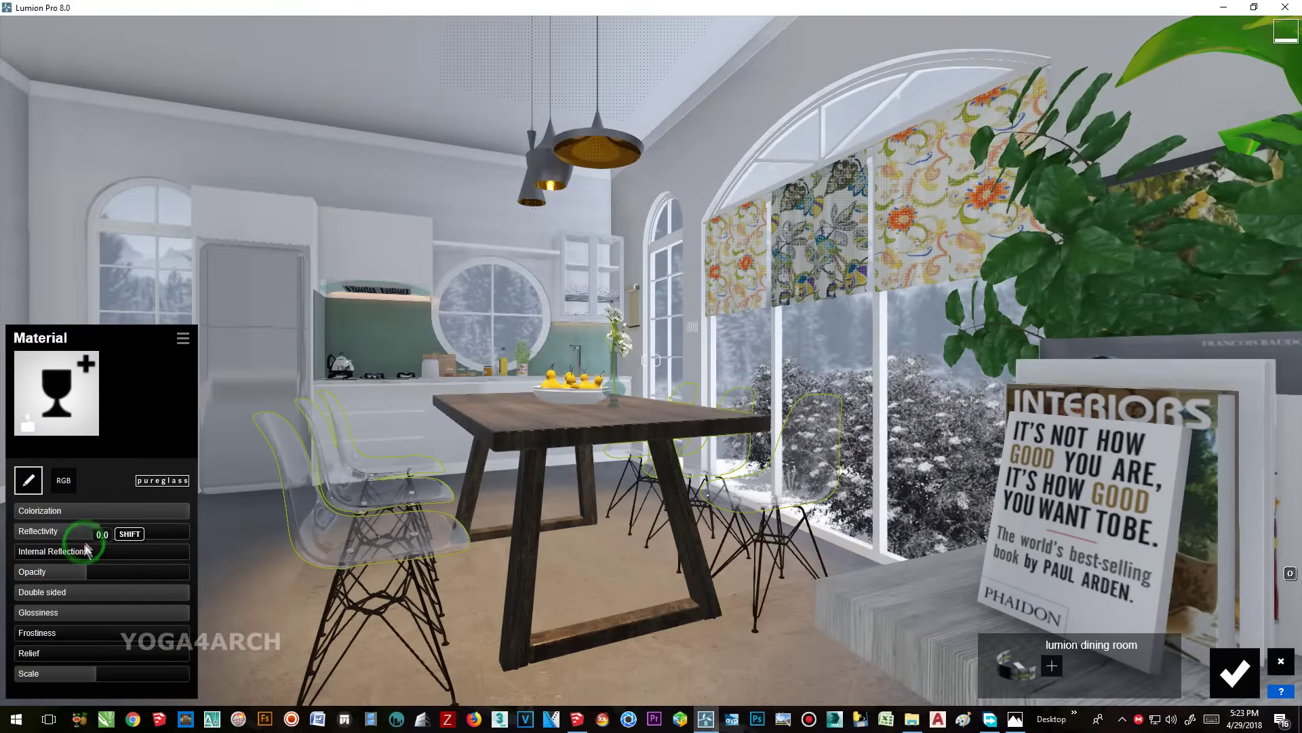
left_click_drag(85, 536, 139, 543)
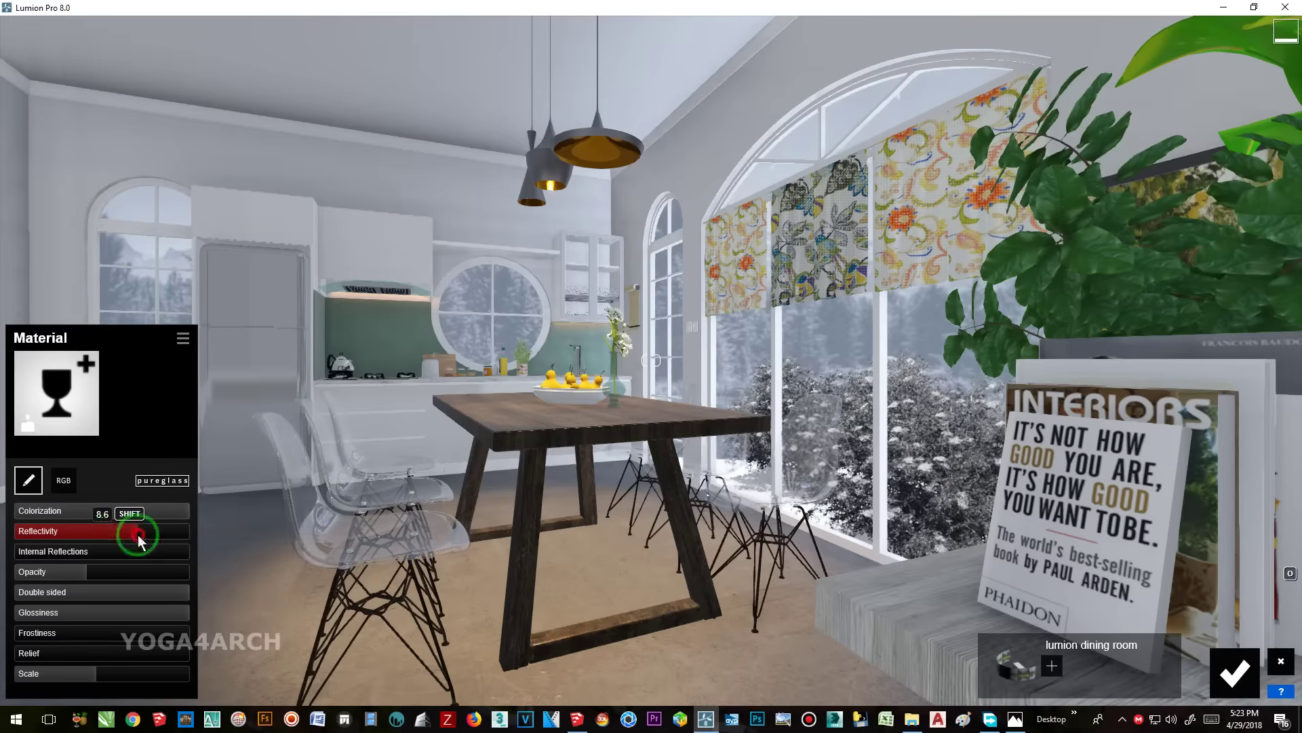
- Tint the chair glass white, set reflectivity to 2.1 and double sided to 1.0
left_click(63, 480)
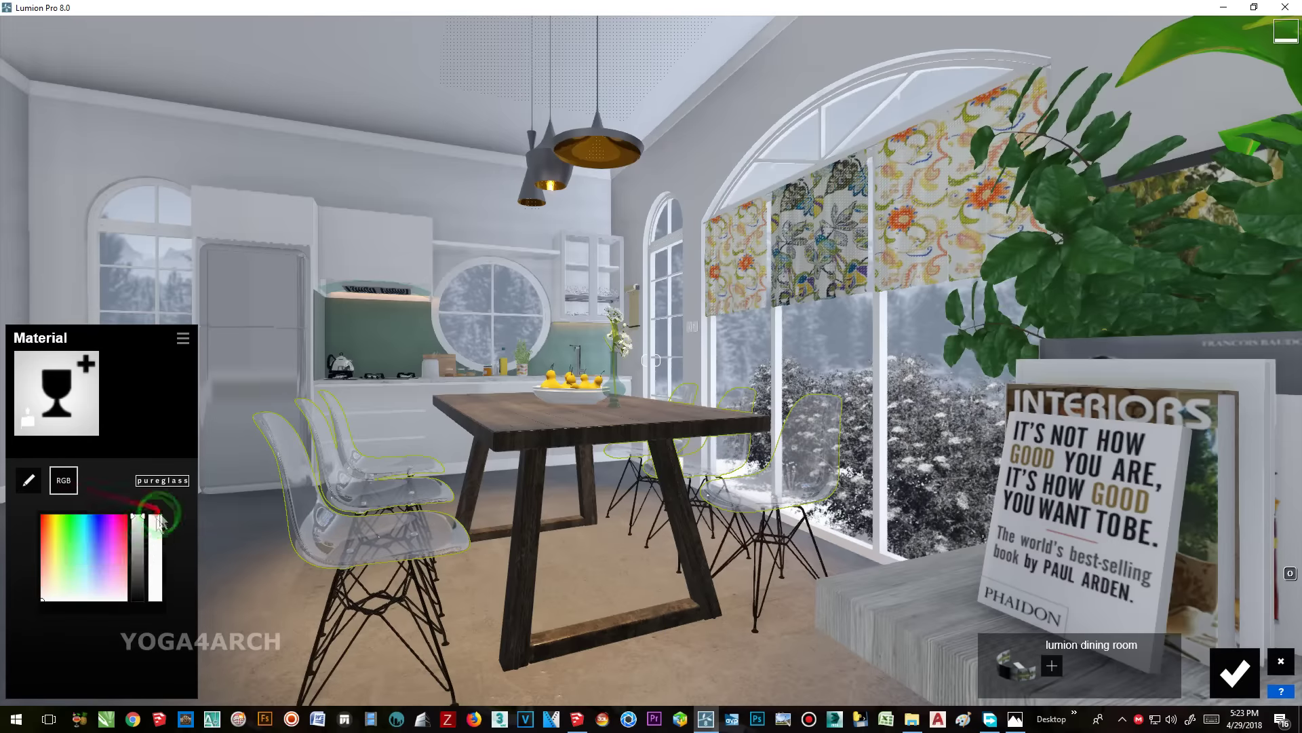
left_click_drag(139, 540, 147, 528)
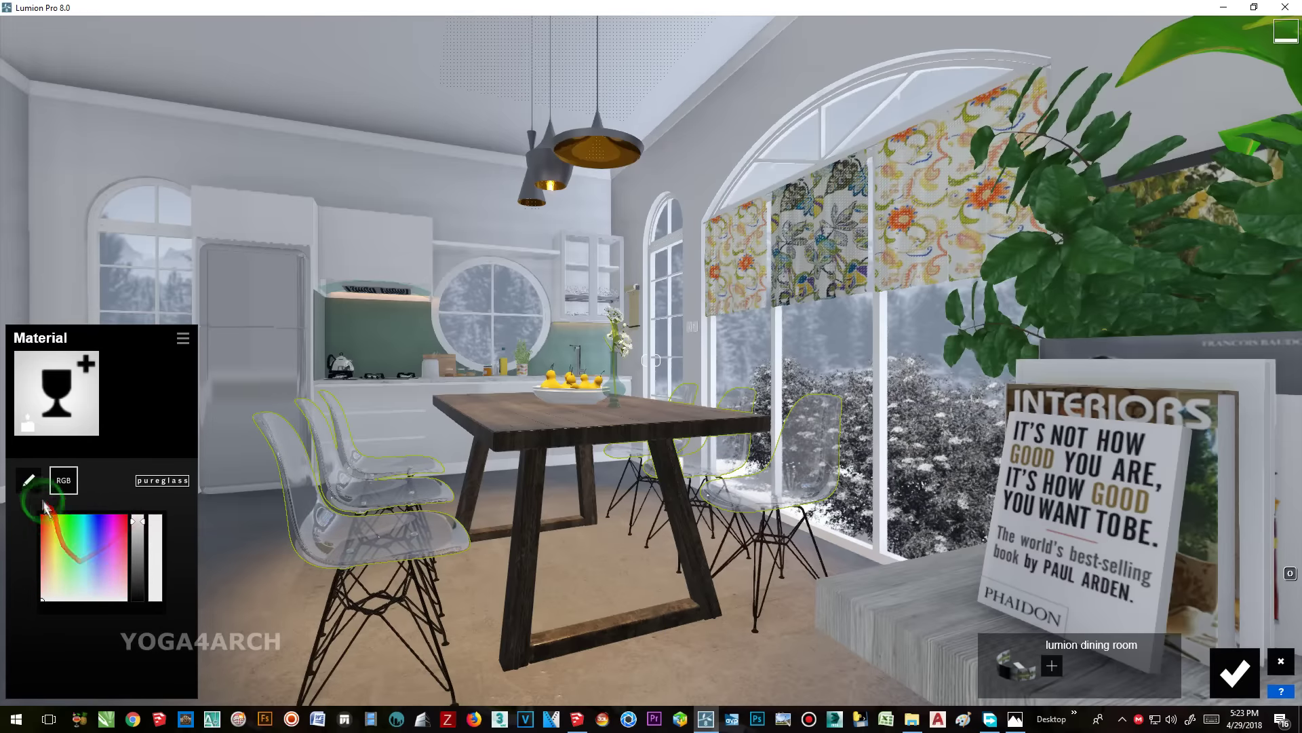
left_click(28, 480)
left_click(40, 530)
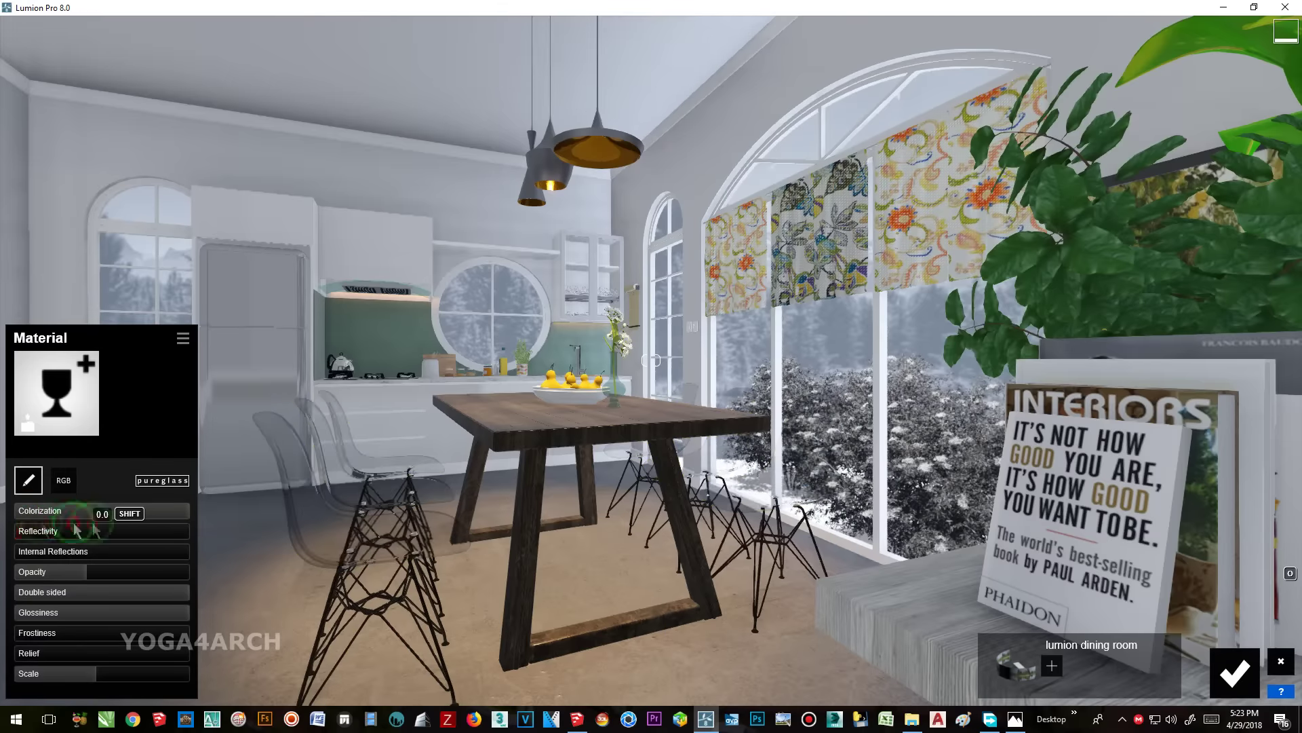
left_click_drag(76, 529, 93, 531)
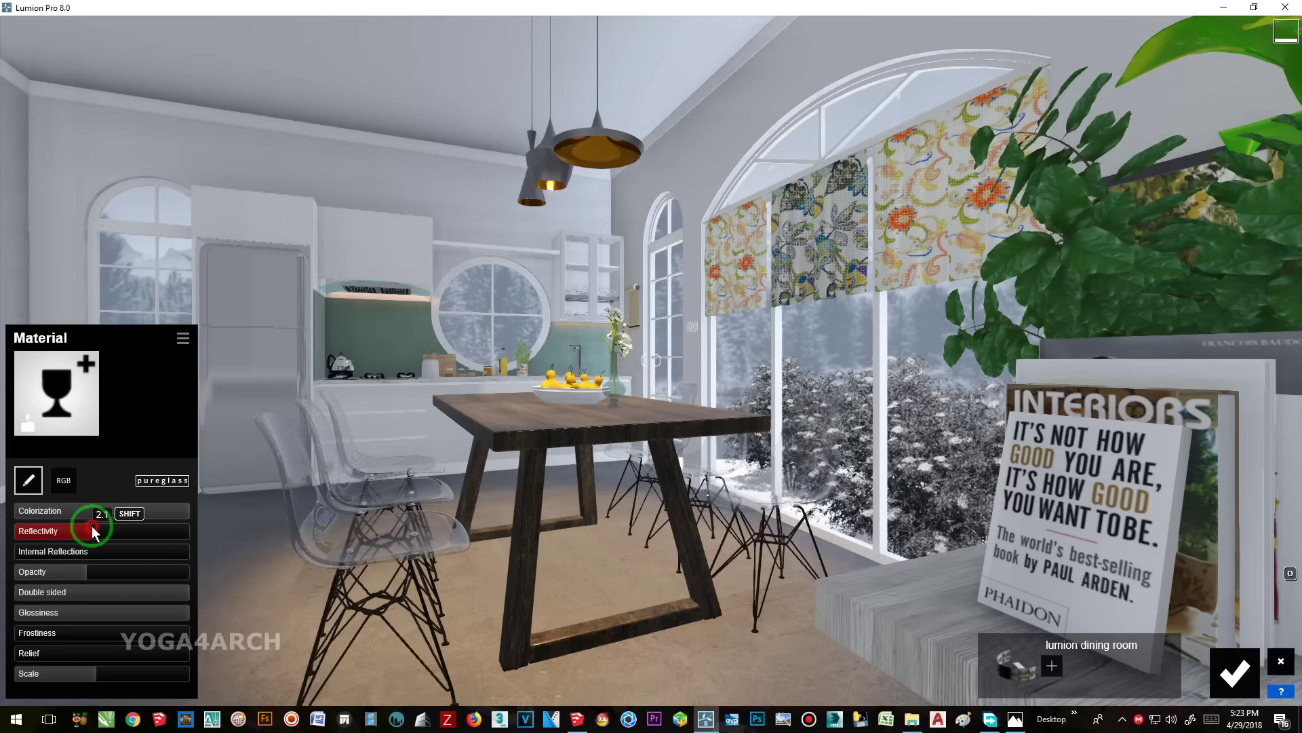
mouse_move(24, 591)
left_mouse_down()
mouse_move(284, 591)
mouse_move(155, 592)
left_mouse_up()
right_click_drag(155, 592, 272, 407)
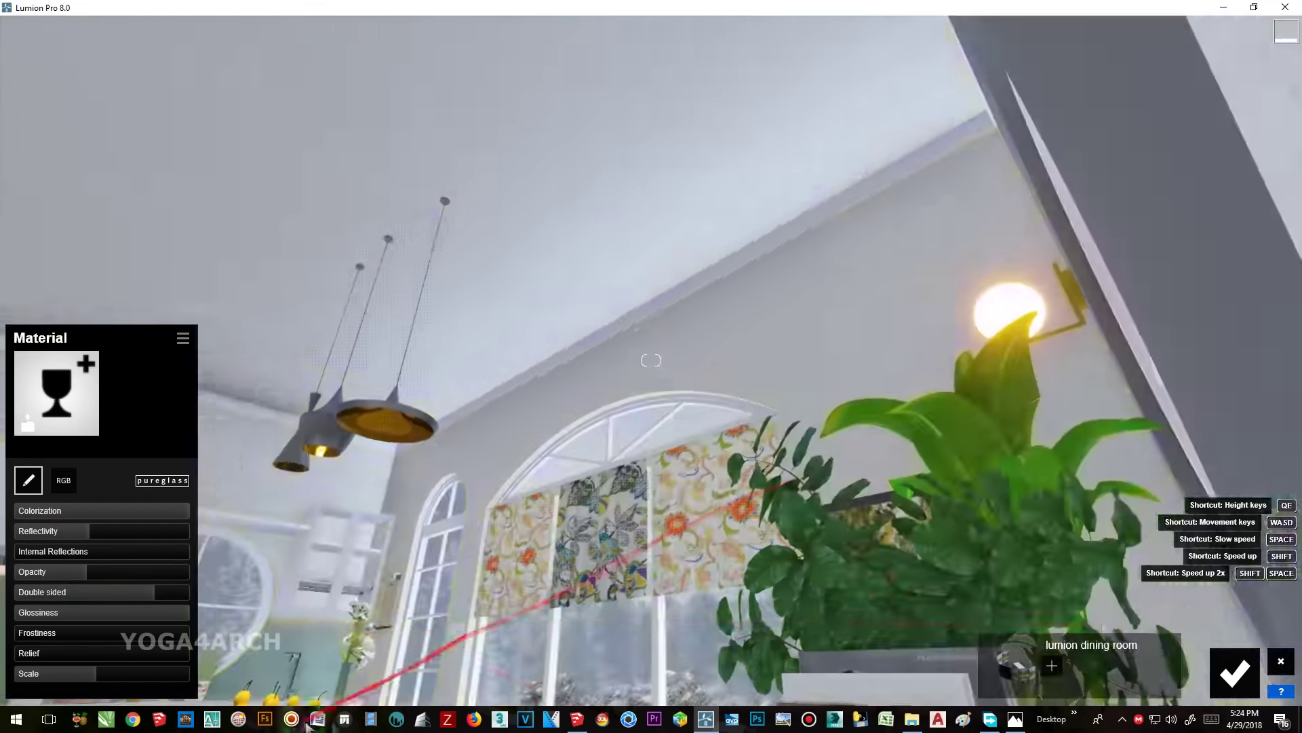
- Keep the chair material, then reposition the Lamp08 ceiling light and raise its brightness
left_click(1235, 672)
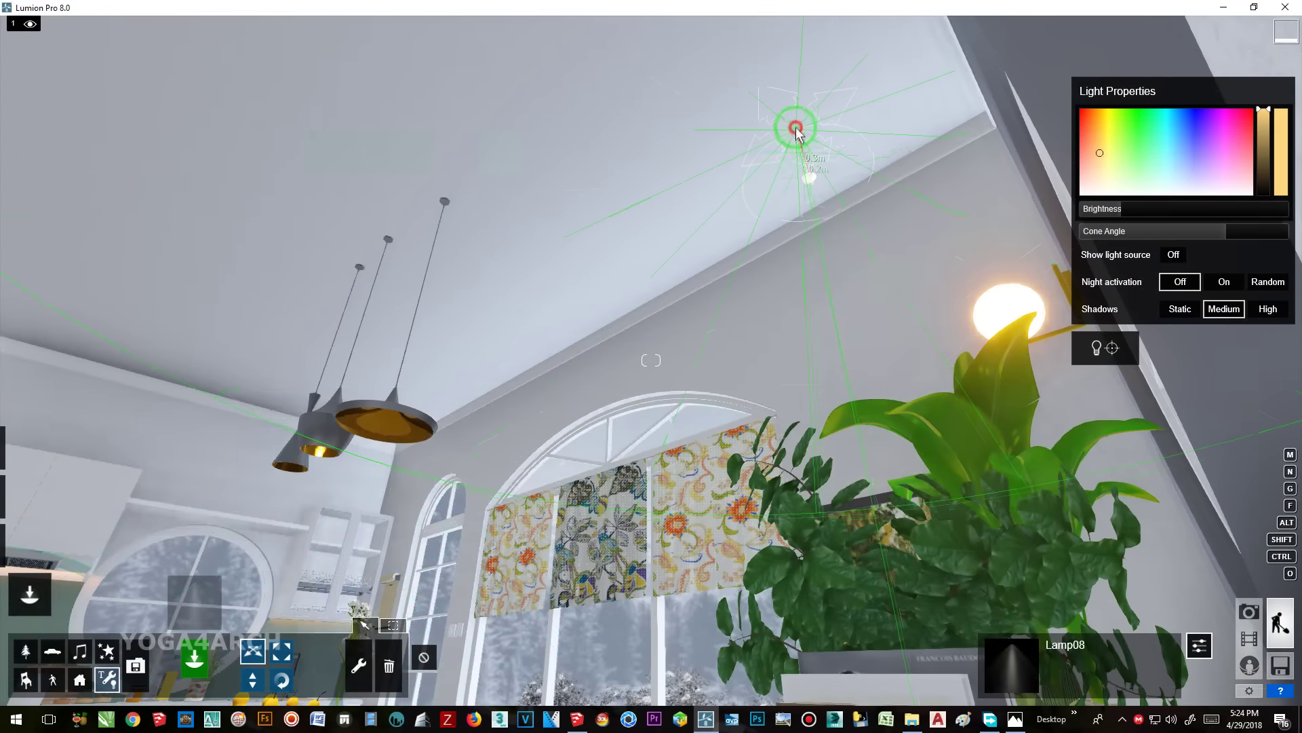
left_click_drag(816, 117, 550, 278)
right_click_drag(549, 278, 549, 407)
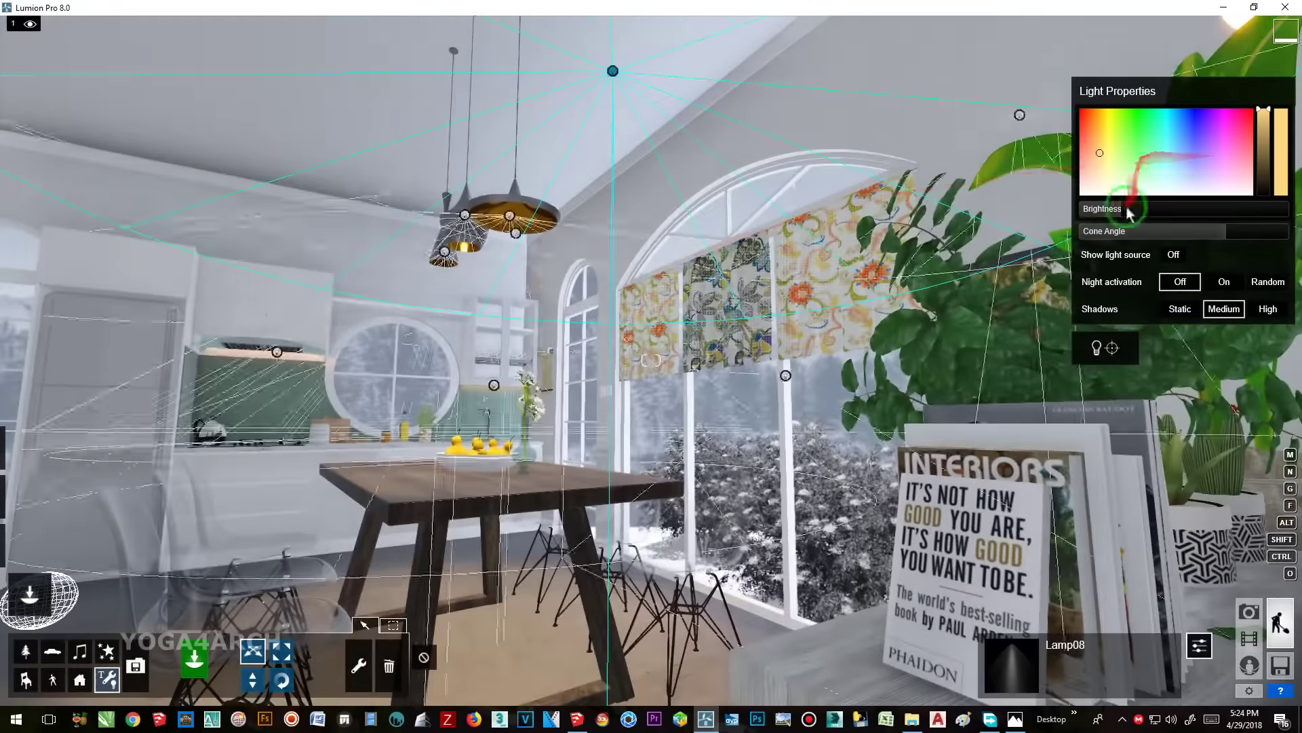
left_click_drag(1133, 209, 1155, 208)
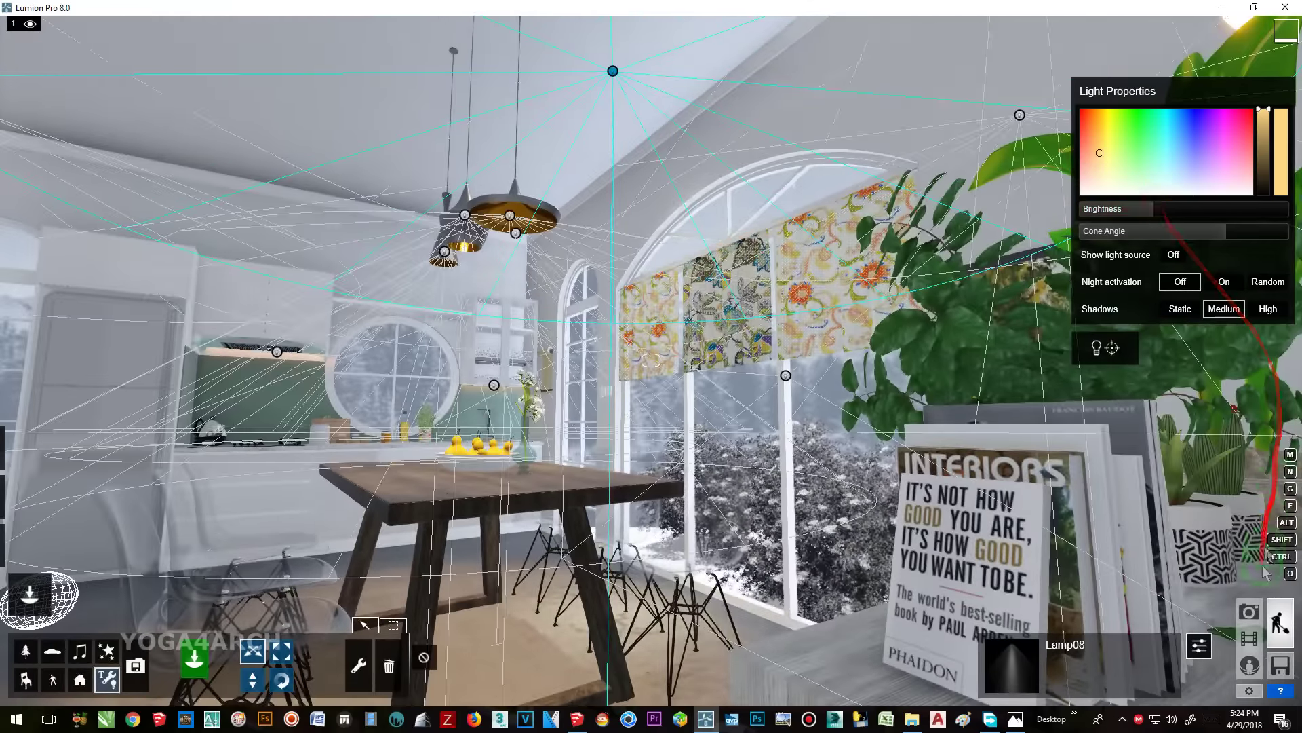
- Re-render Photo - 2, overwriting the previous render file
left_click(1249, 611)
left_click(206, 629)
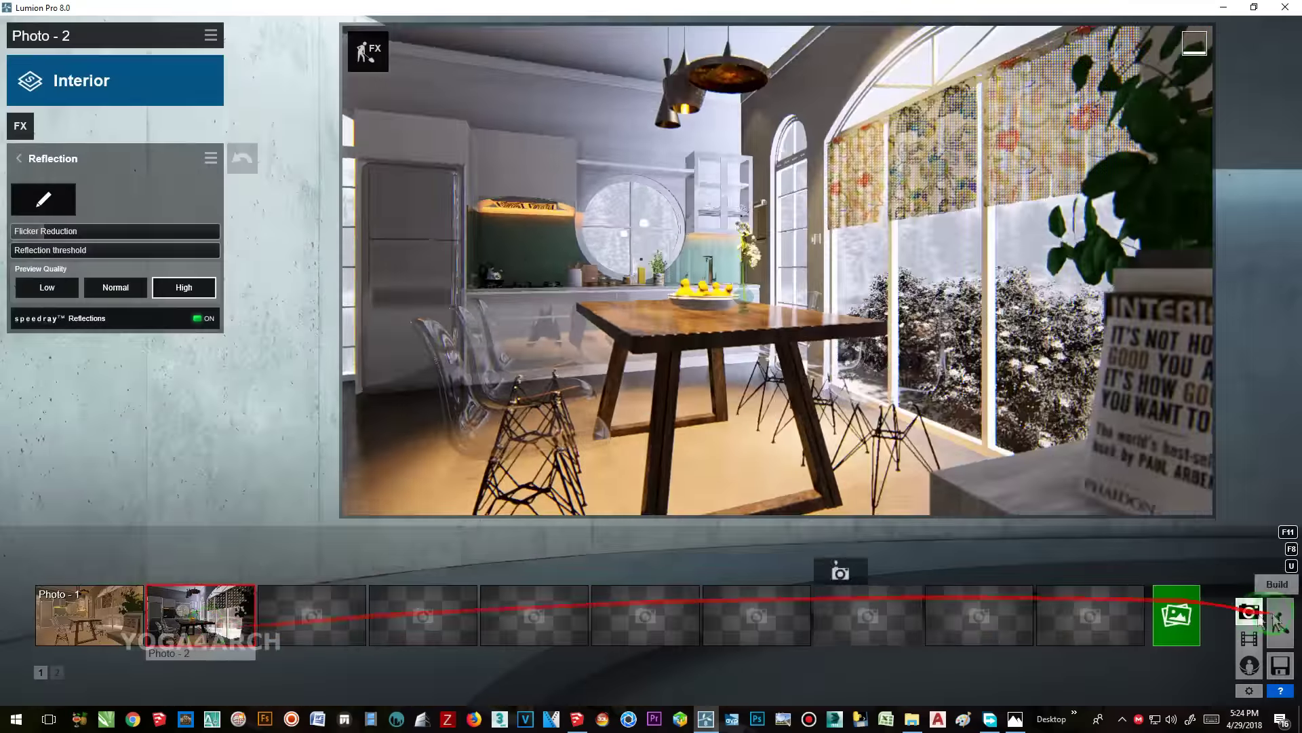
left_click(1177, 614)
left_click(523, 539)
left_click(673, 407)
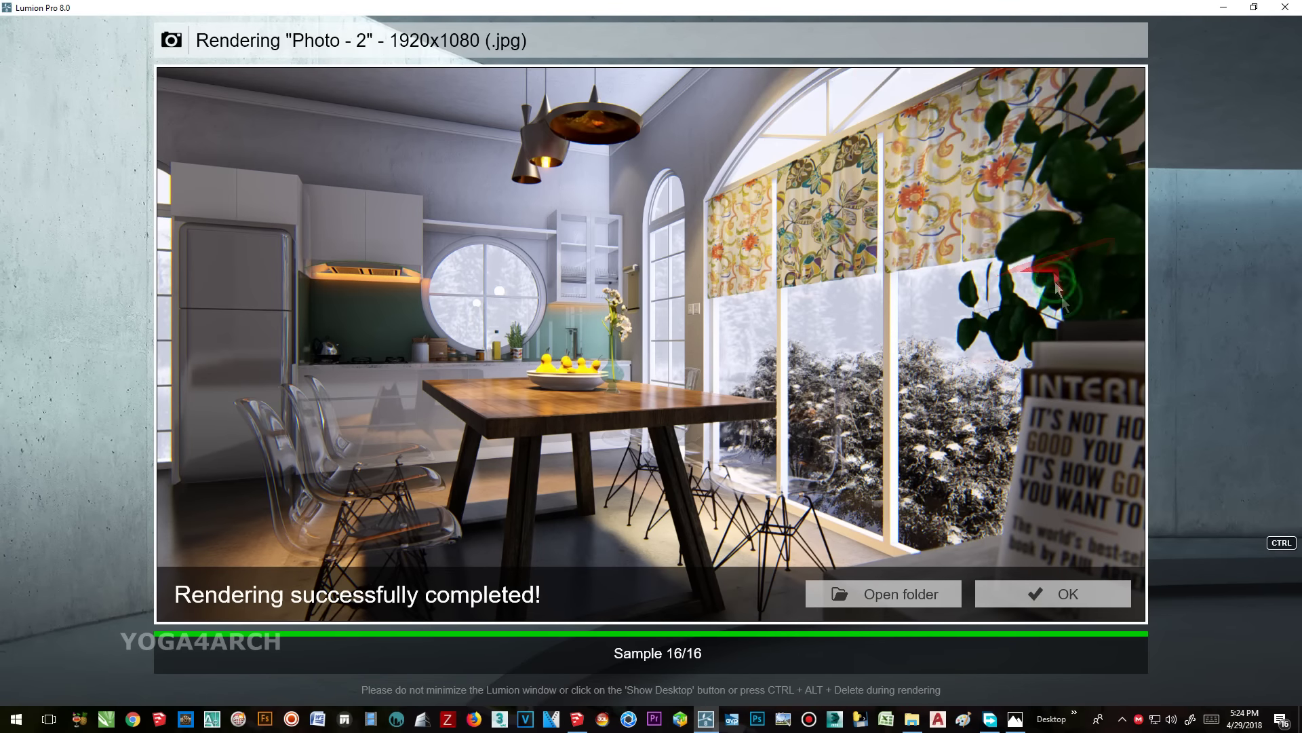
- Replace one scene material with the Standard material
left_click(1092, 592)
left_click(1280, 621)
left_click(29, 544)
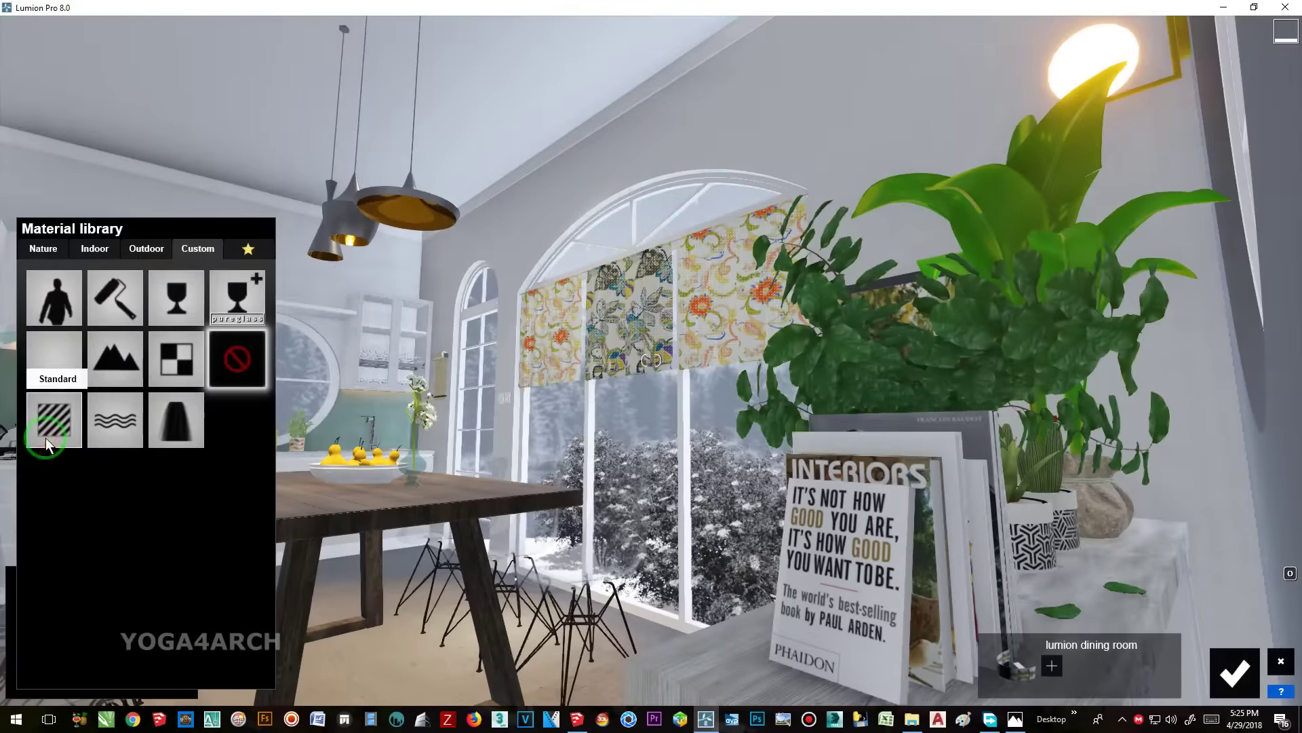
left_click(52, 354)
left_click(1235, 671)
- Add a Color Correction effect to Photo - 2 with contrast 0.7 and brightness 0.6
left_click(1250, 597)
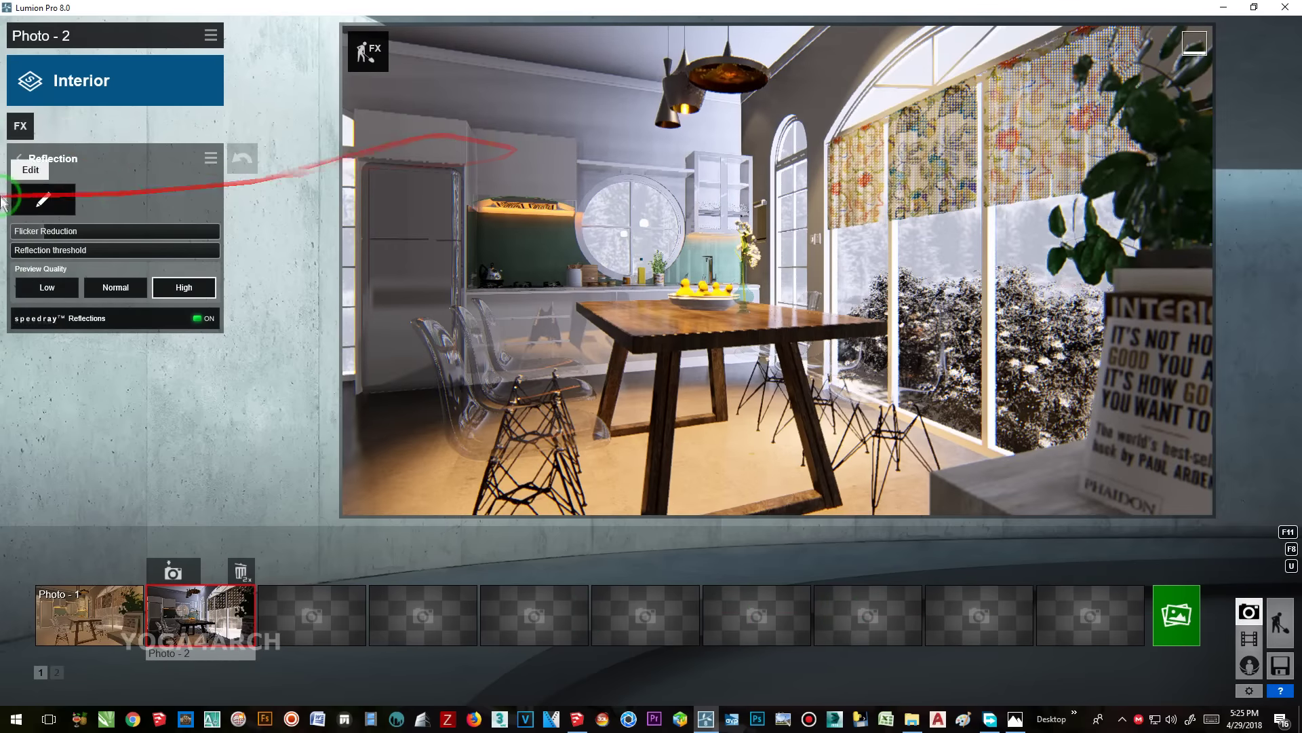
left_click(20, 129)
left_click(502, 120)
left_click(400, 141)
left_click(614, 122)
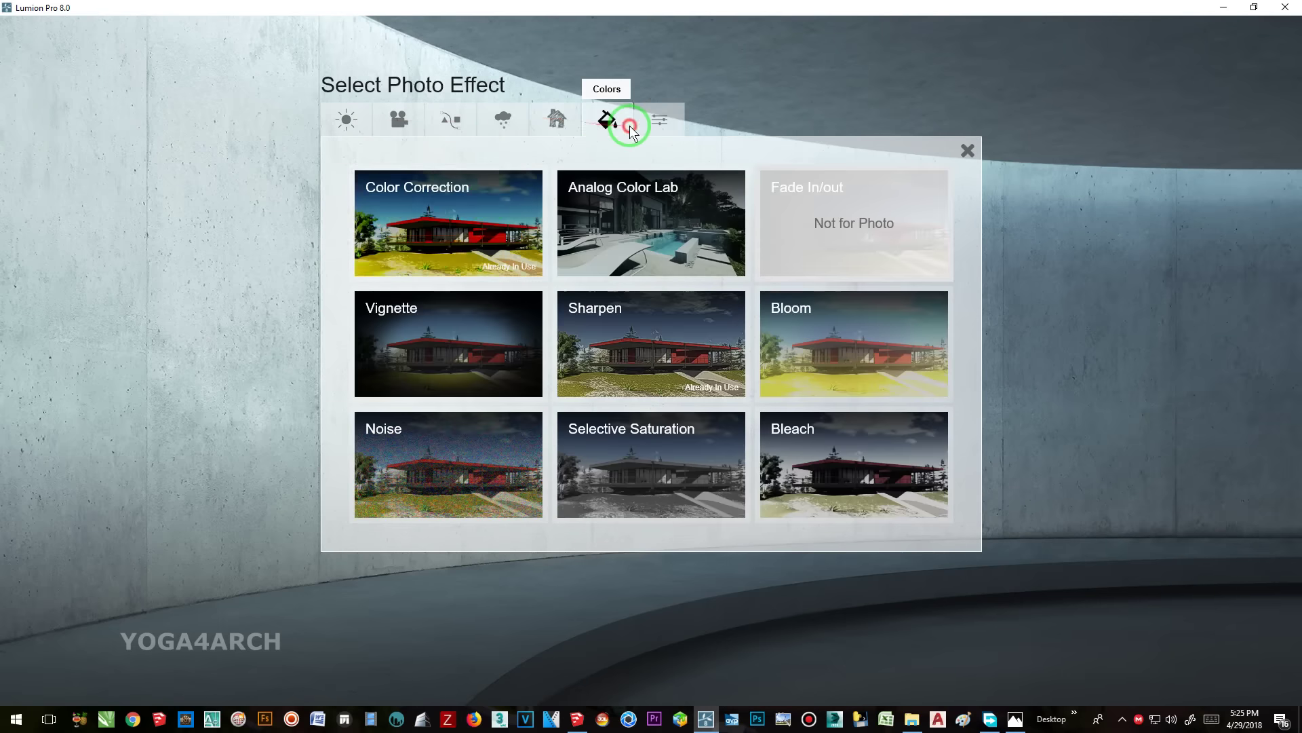
left_click(414, 217)
left_click(164, 257)
left_click_drag(164, 258, 155, 263)
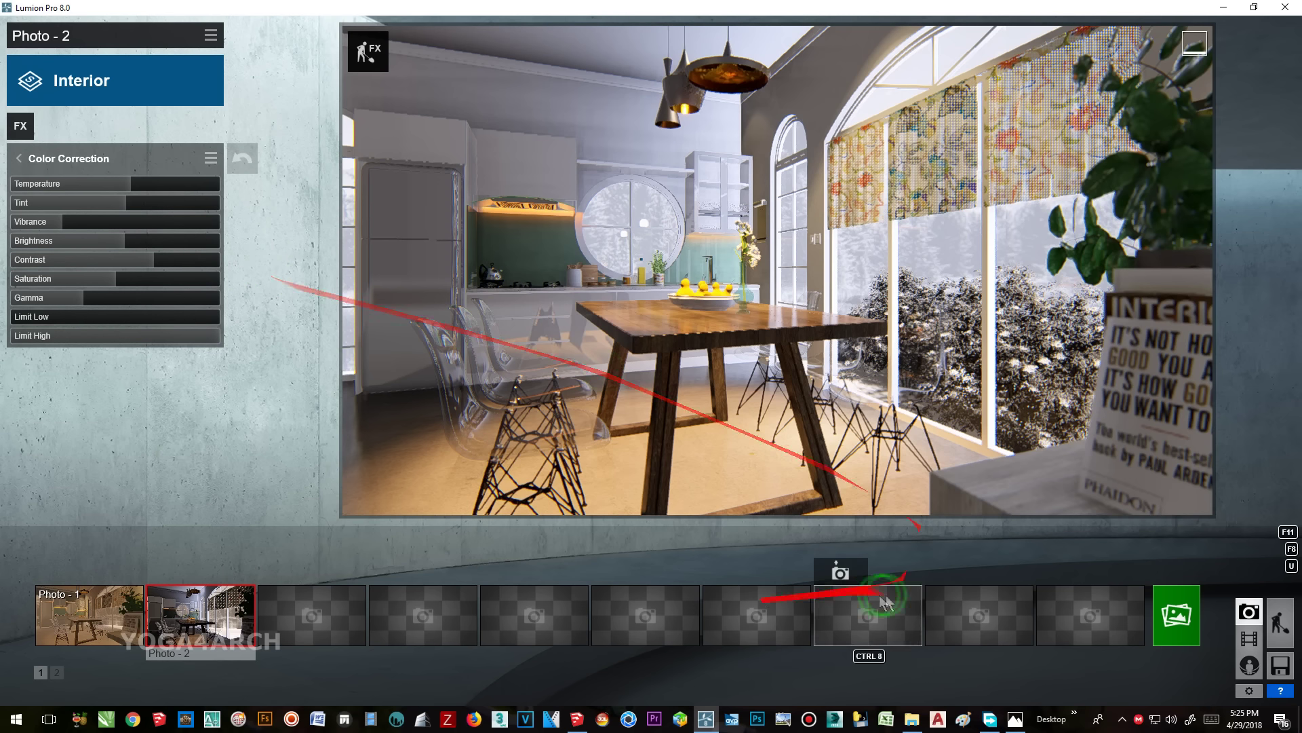
left_click(209, 30)
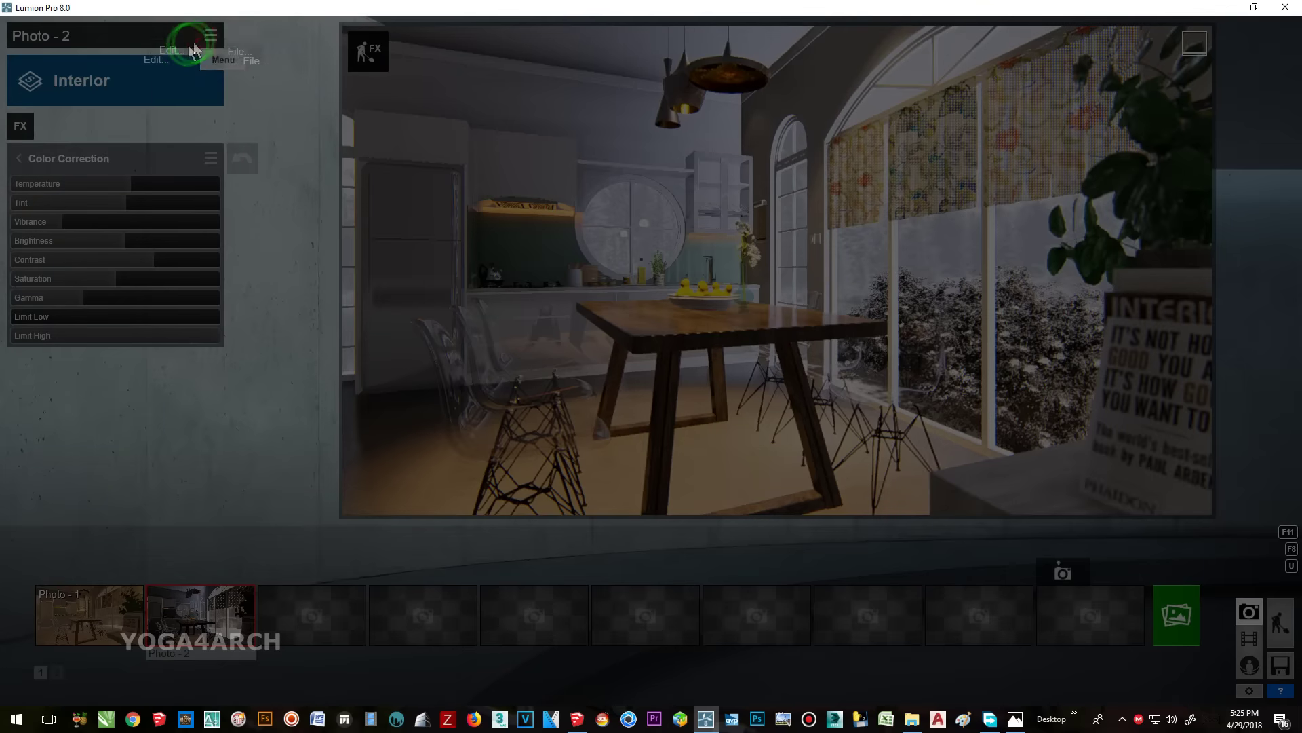
- Create a movie clip from the current view and paste Photo - 2's effects onto it
left_click(111, 51)
left_click(1249, 637)
left_click(142, 446)
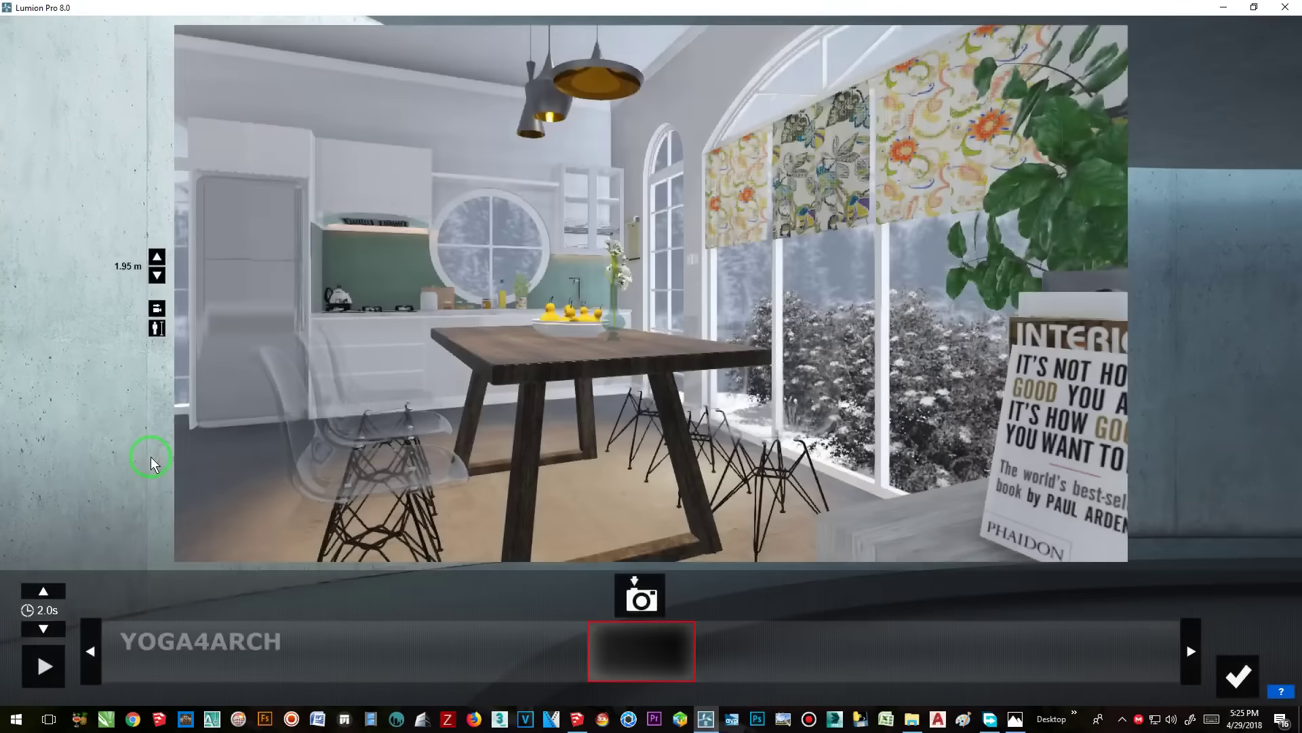
left_click(643, 602)
left_click(1238, 675)
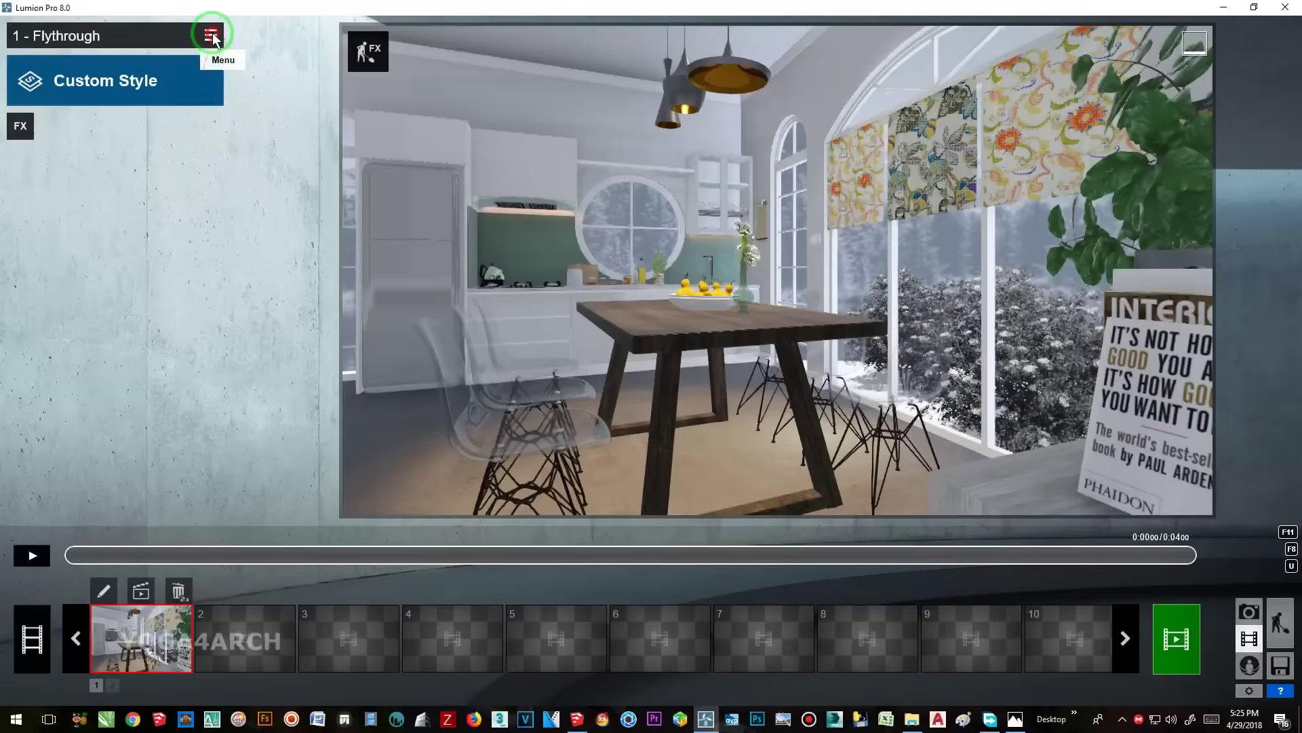
left_click(210, 33)
left_click(227, 66)
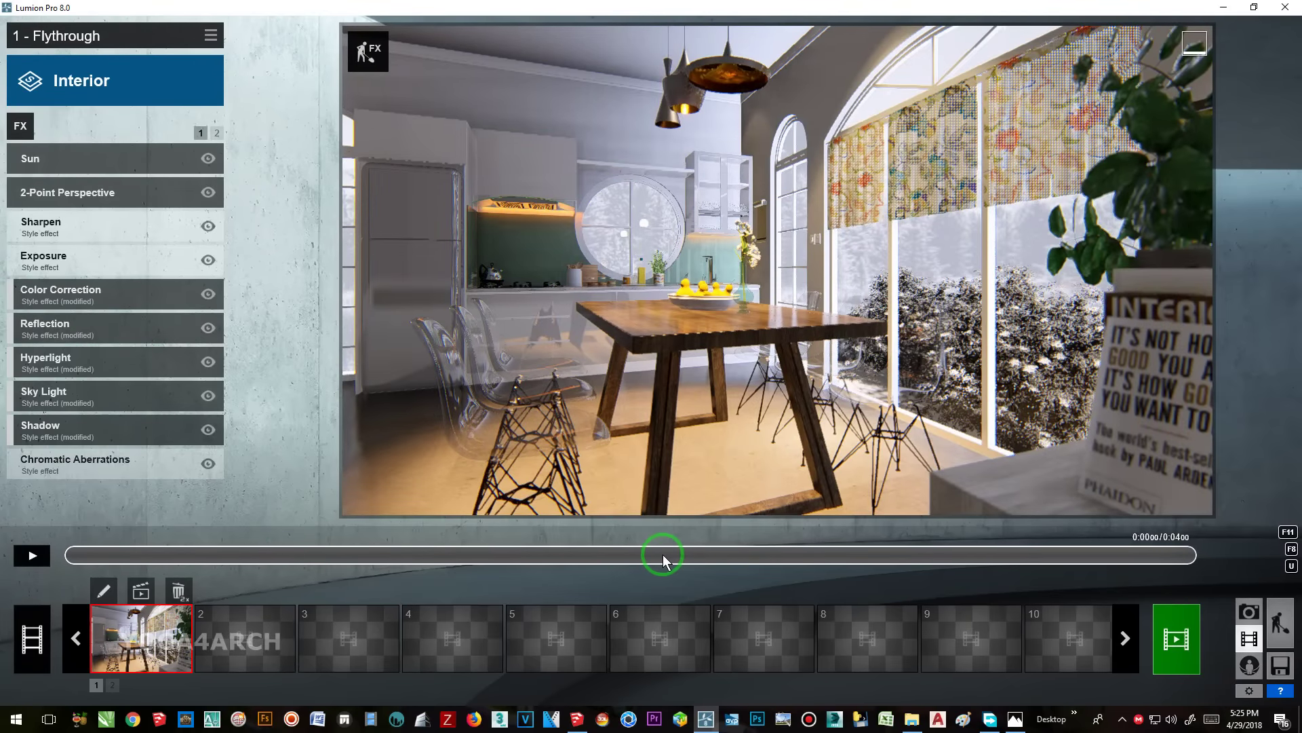
- Render the current shot at 1920x1080 as '6' with MatID, alpha and lighting maps, then launch Photoshop
left_click(140, 590)
left_click(662, 221)
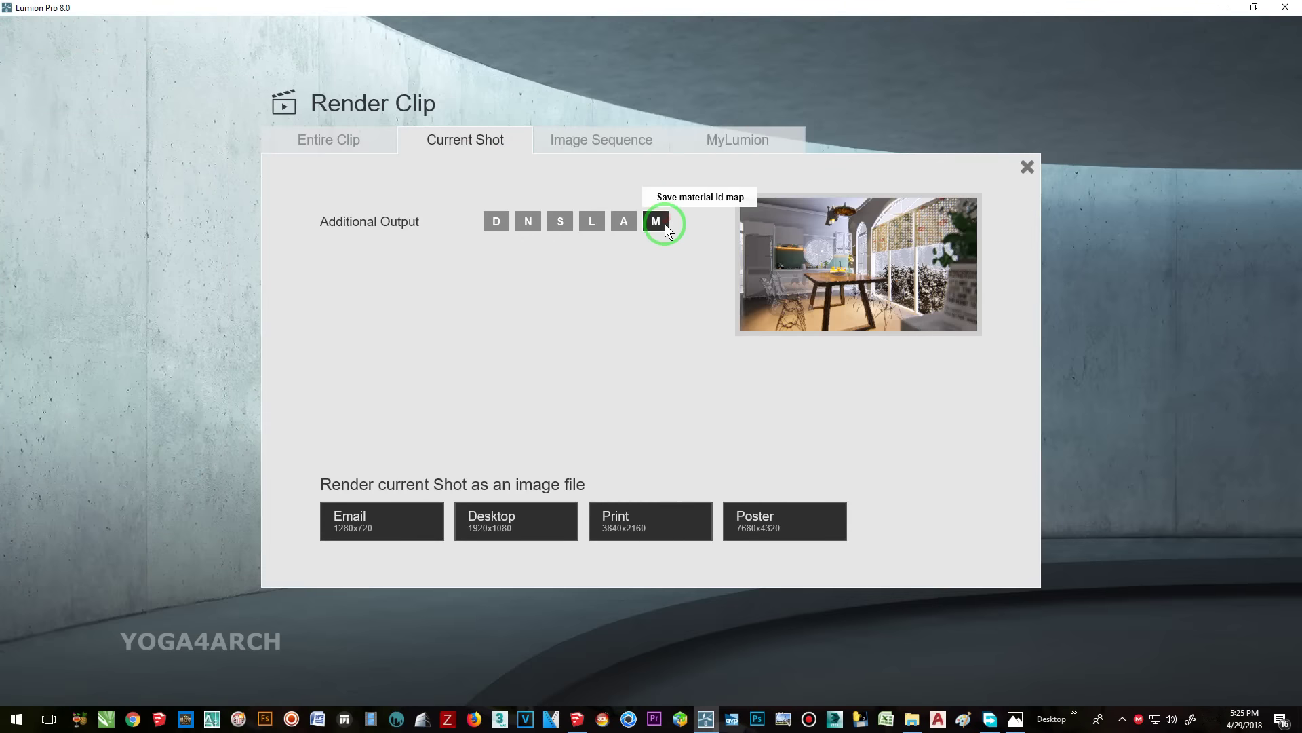
left_click(624, 222)
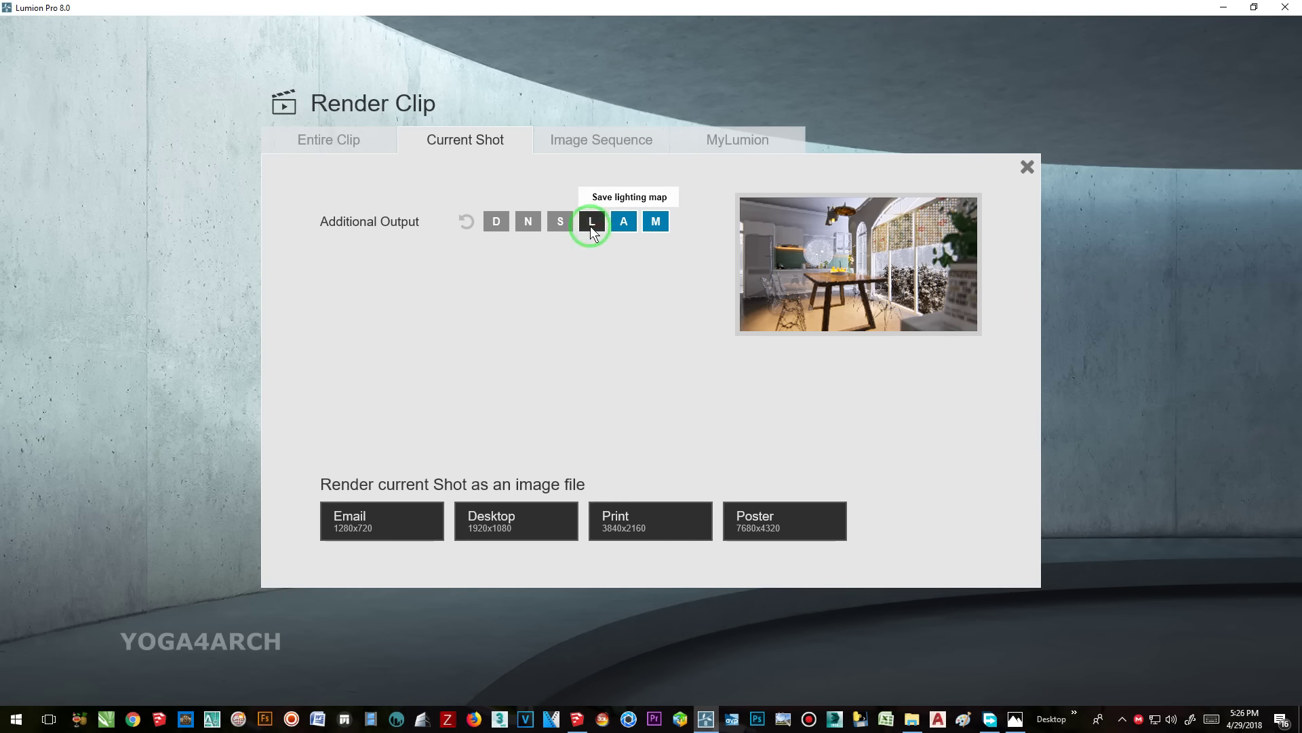
left_click(519, 529)
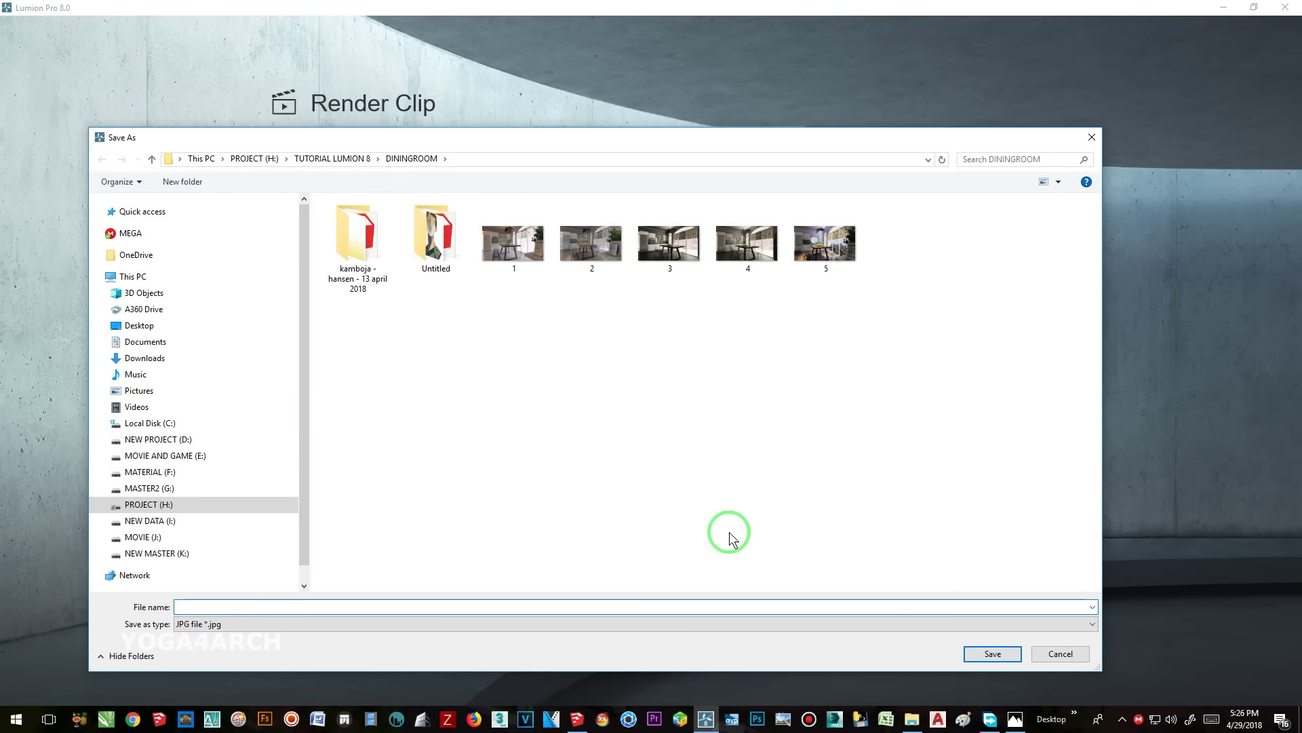
type("6")
left_click(977, 652)
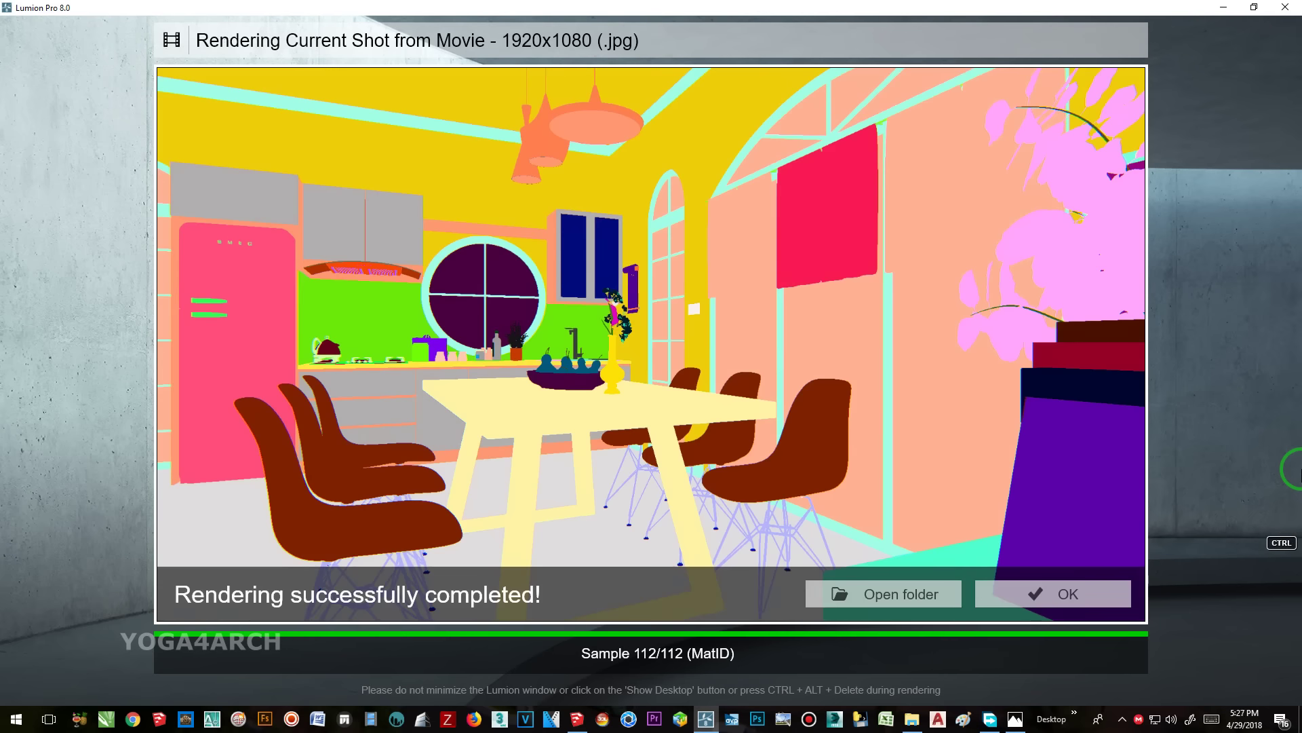
left_click(977, 597)
left_click(759, 719)
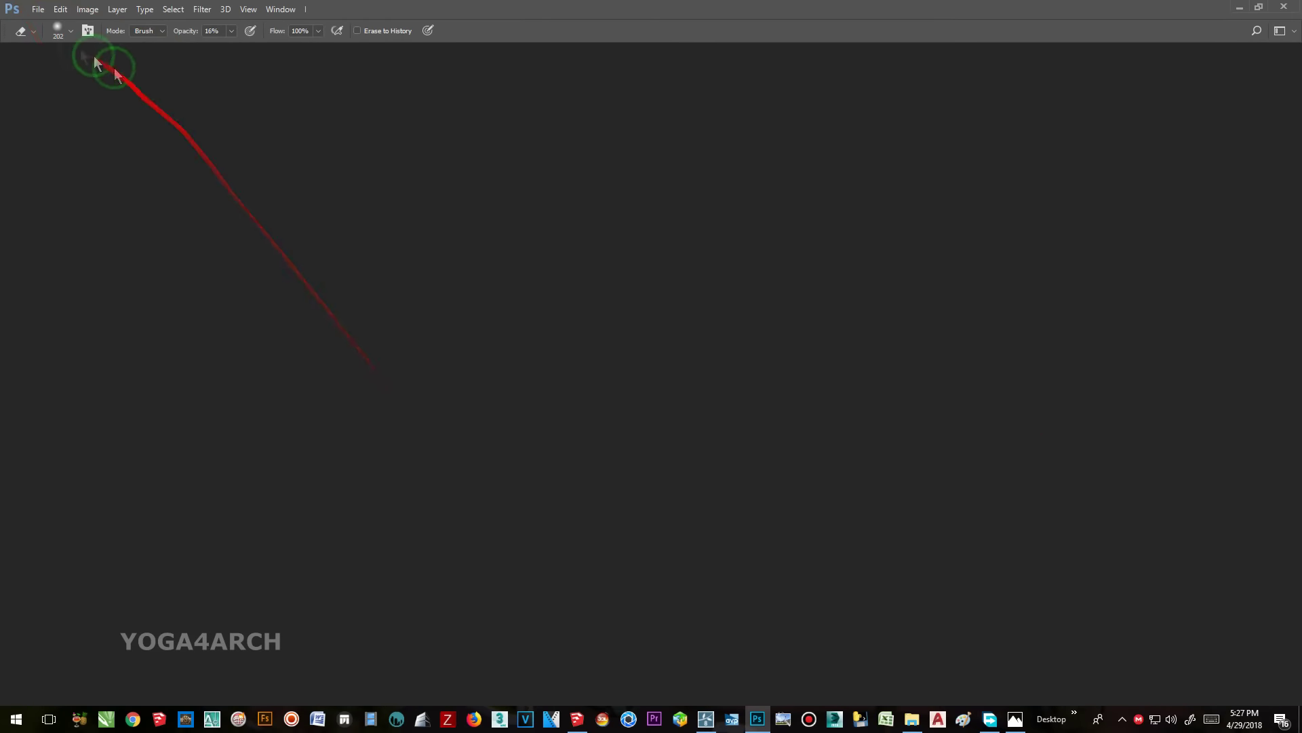
- Open the z through z_Specular render passes from H:\TUTORIAL LUMION 8\DININGROOM
left_click(38, 9)
left_click(52, 36)
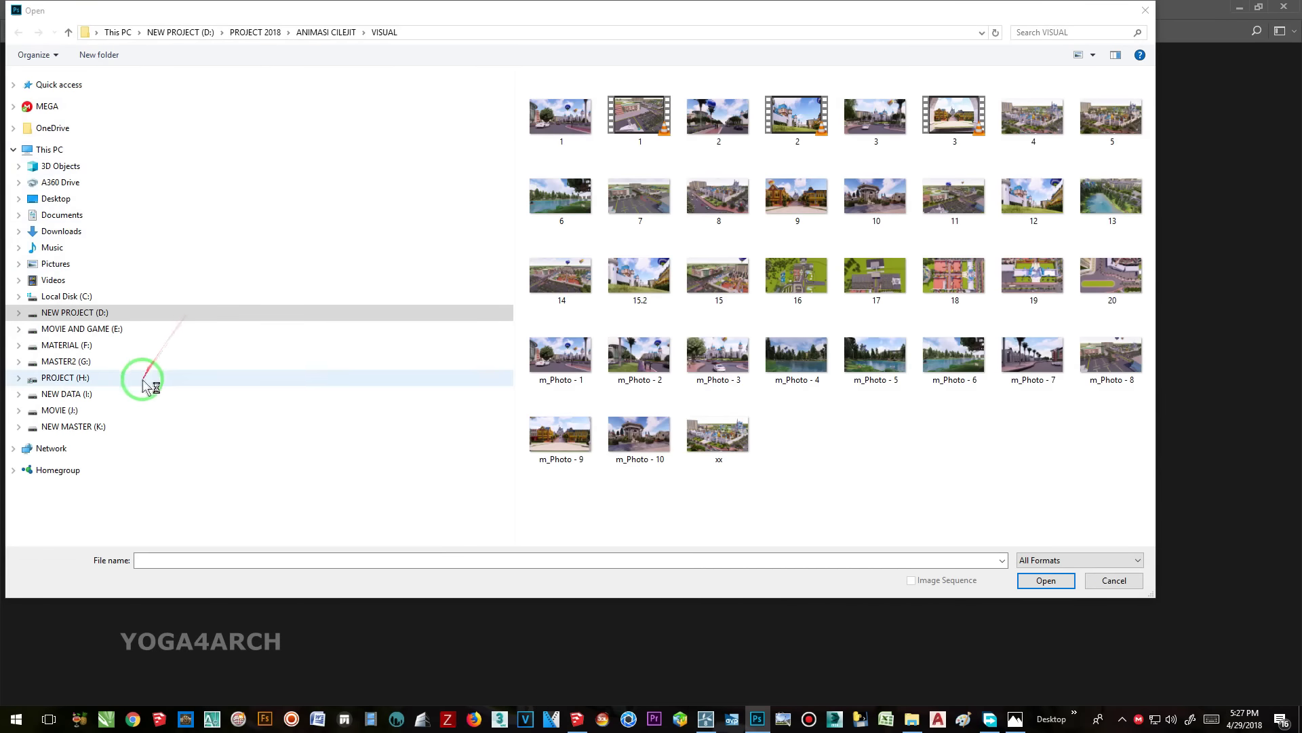
left_click(149, 377)
double_click(617, 167)
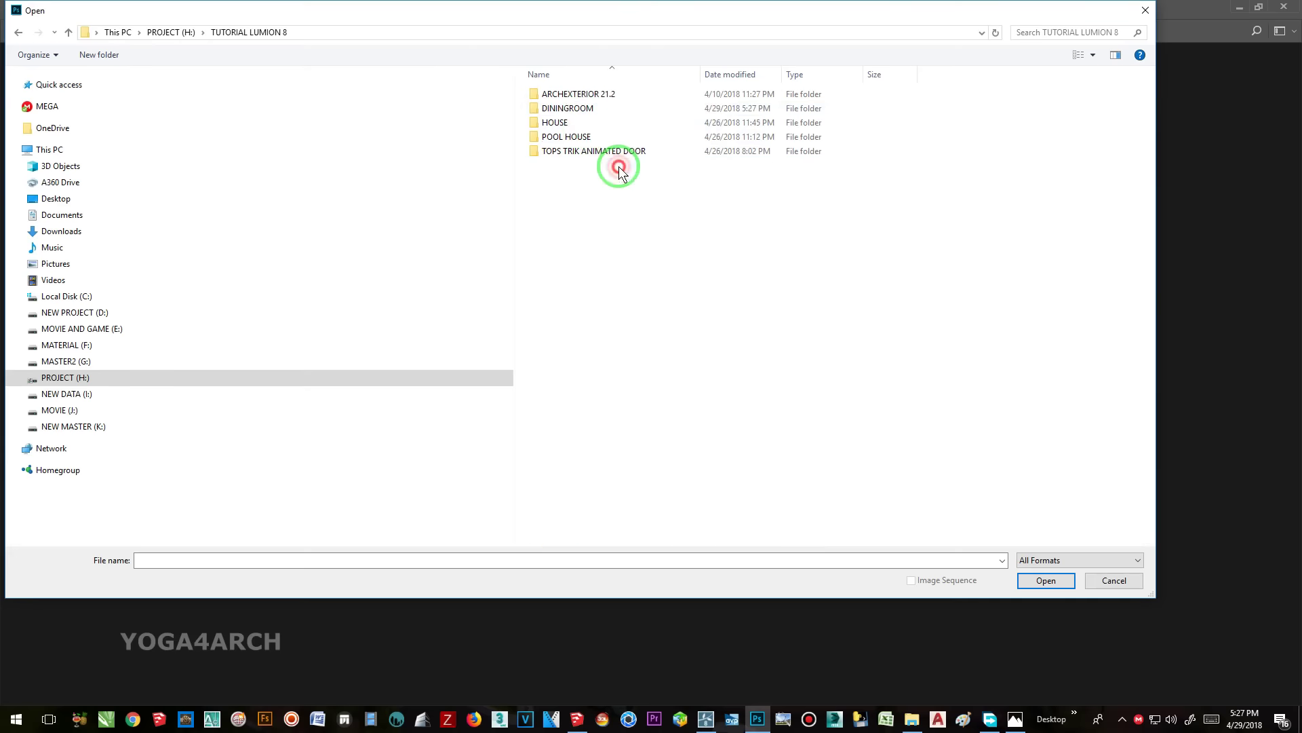
double_click(581, 112)
left_click(797, 229)
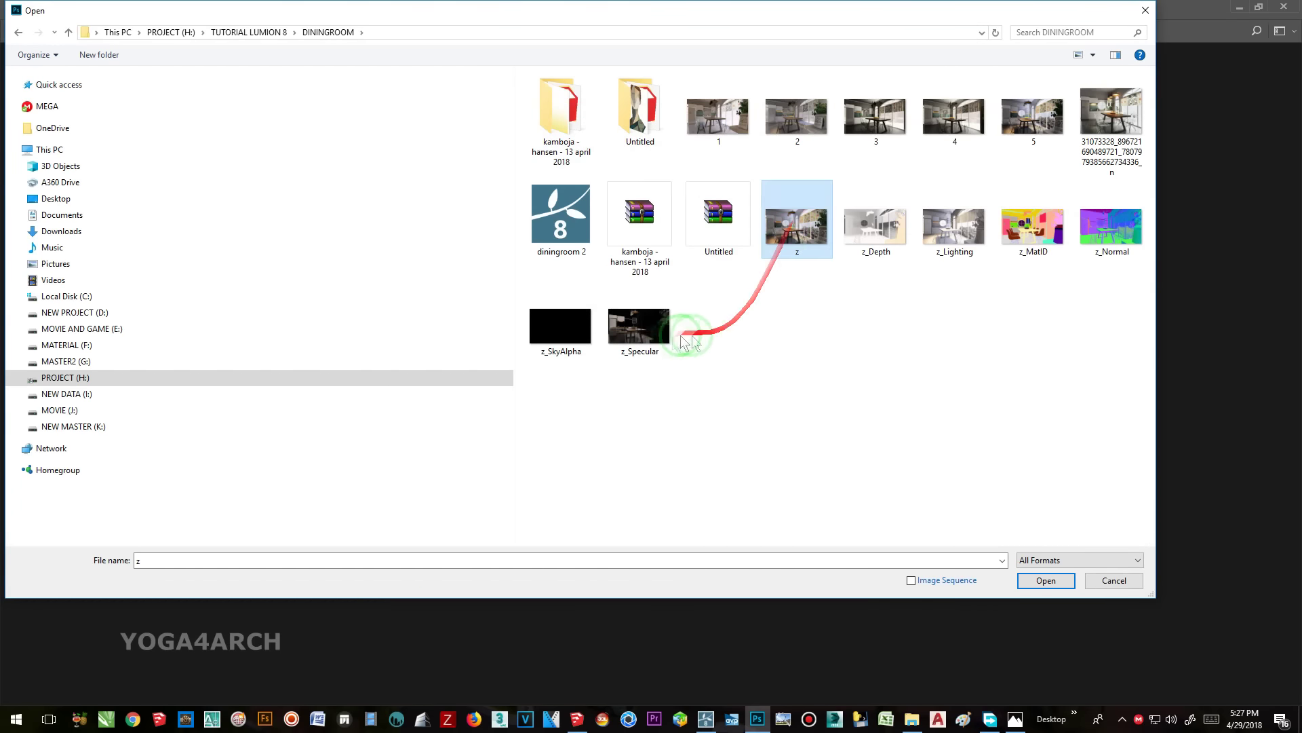
left_click(639, 327, "shift")
left_click(1046, 580)
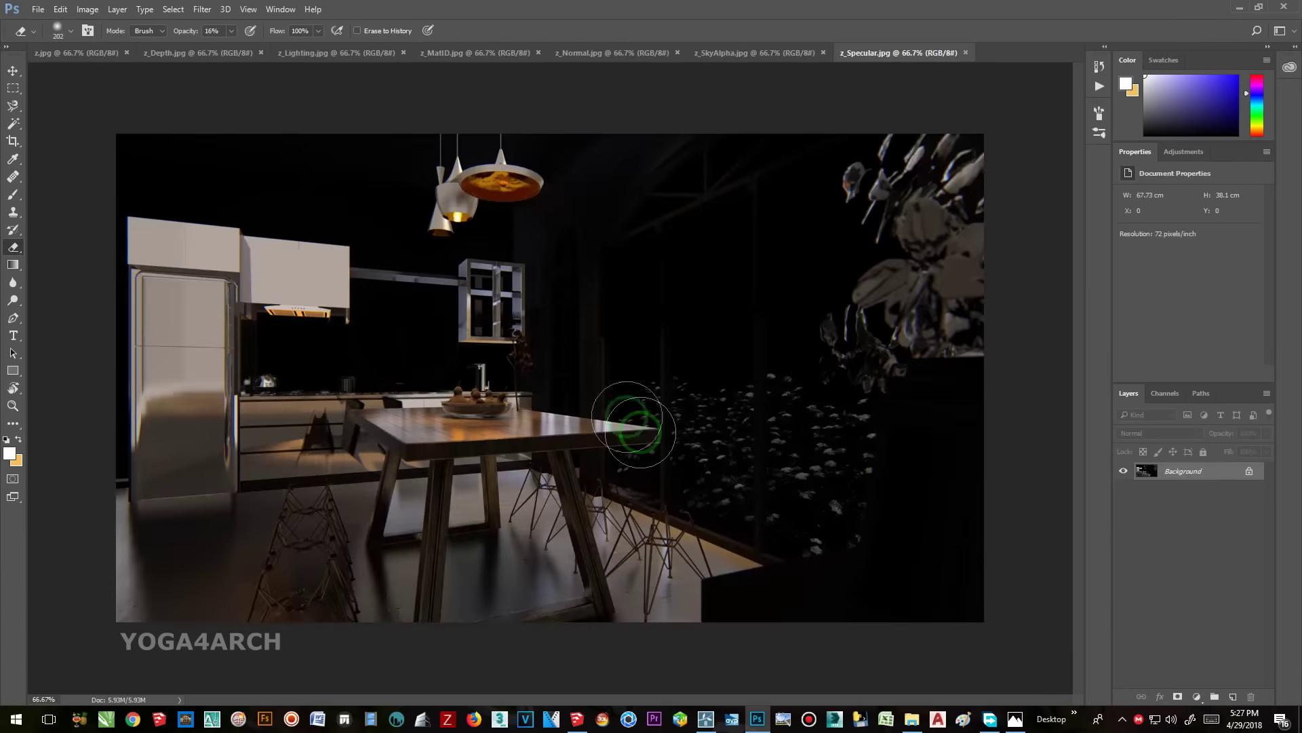
- Copy the z_Lighting pass into z.jpg as Layer 1, aligned with the canvas
left_click(82, 53)
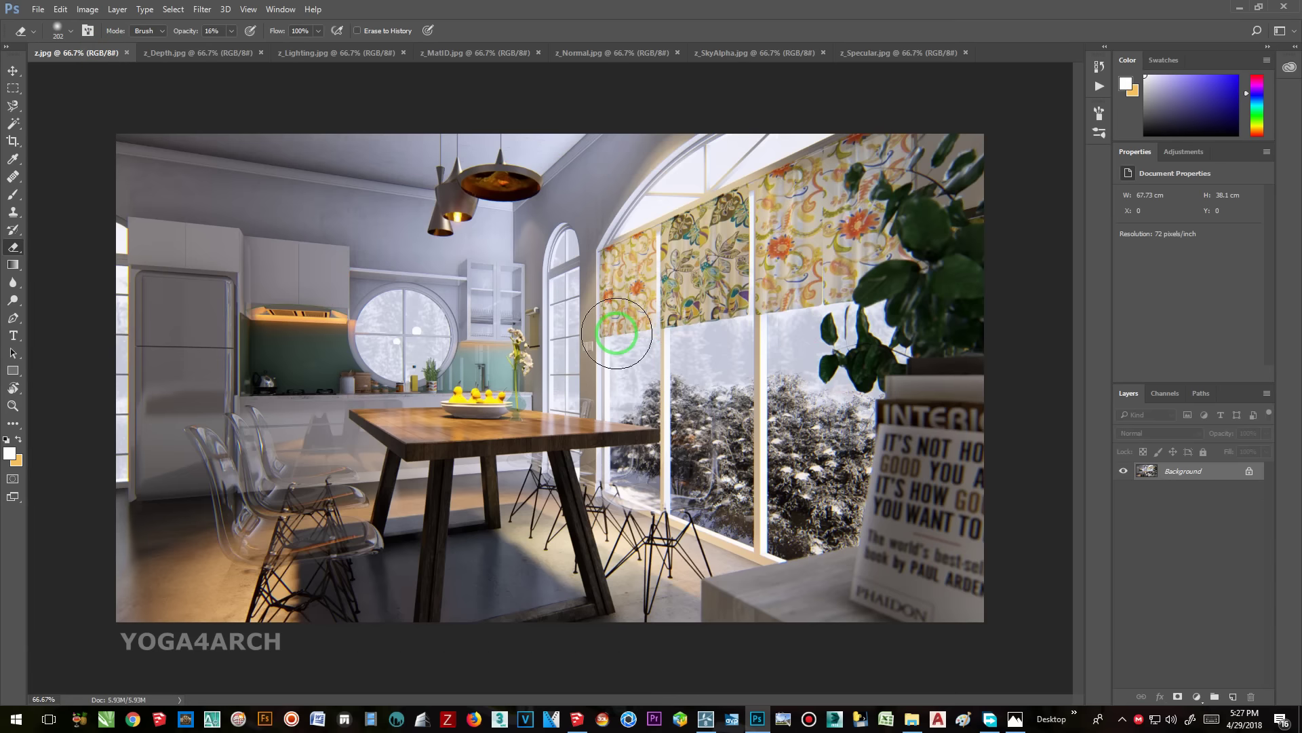
left_click(202, 54)
left_click(329, 54)
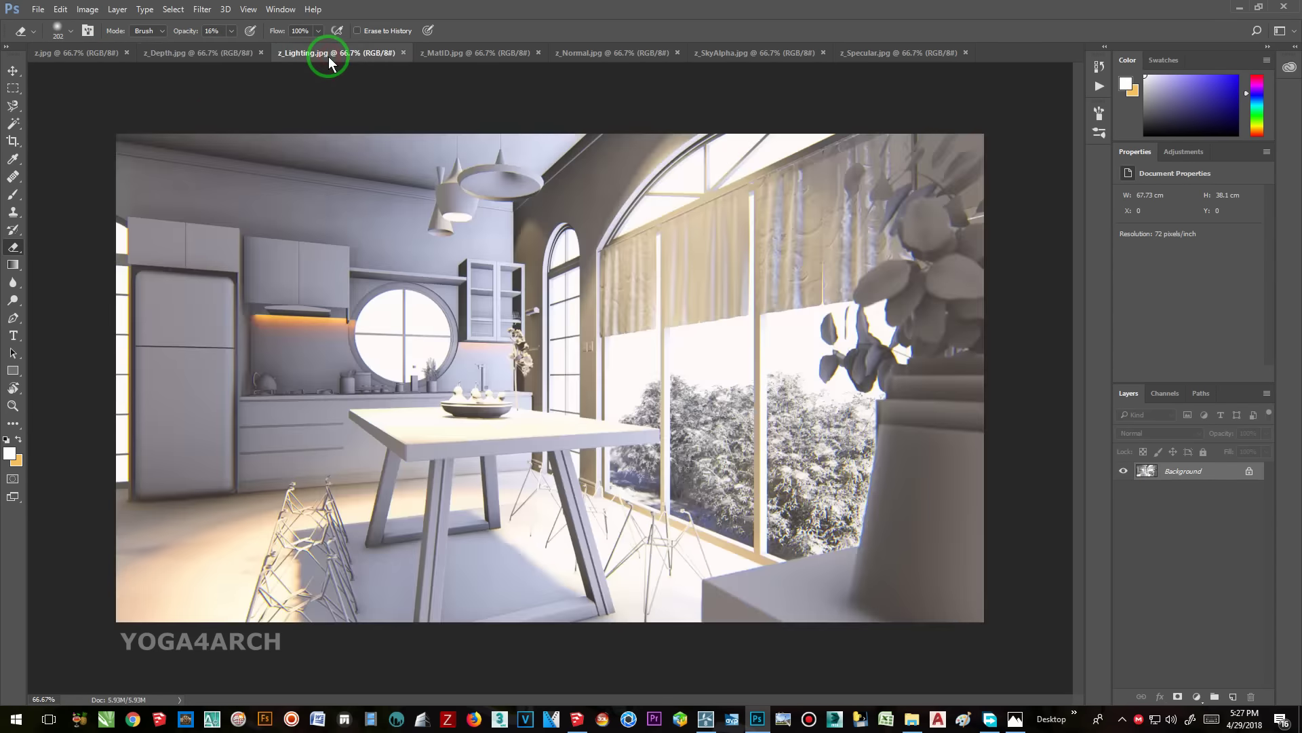
left_click_drag(319, 68, 82, 73)
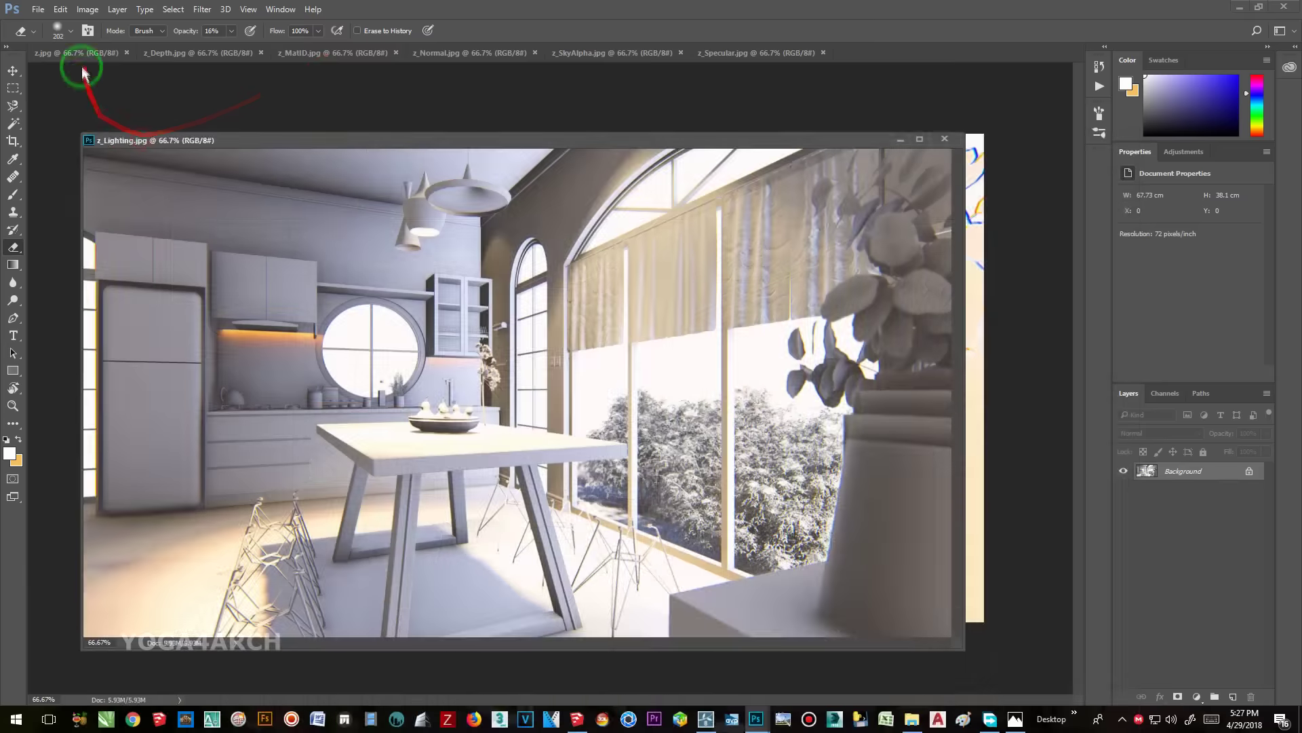
left_click(12, 69)
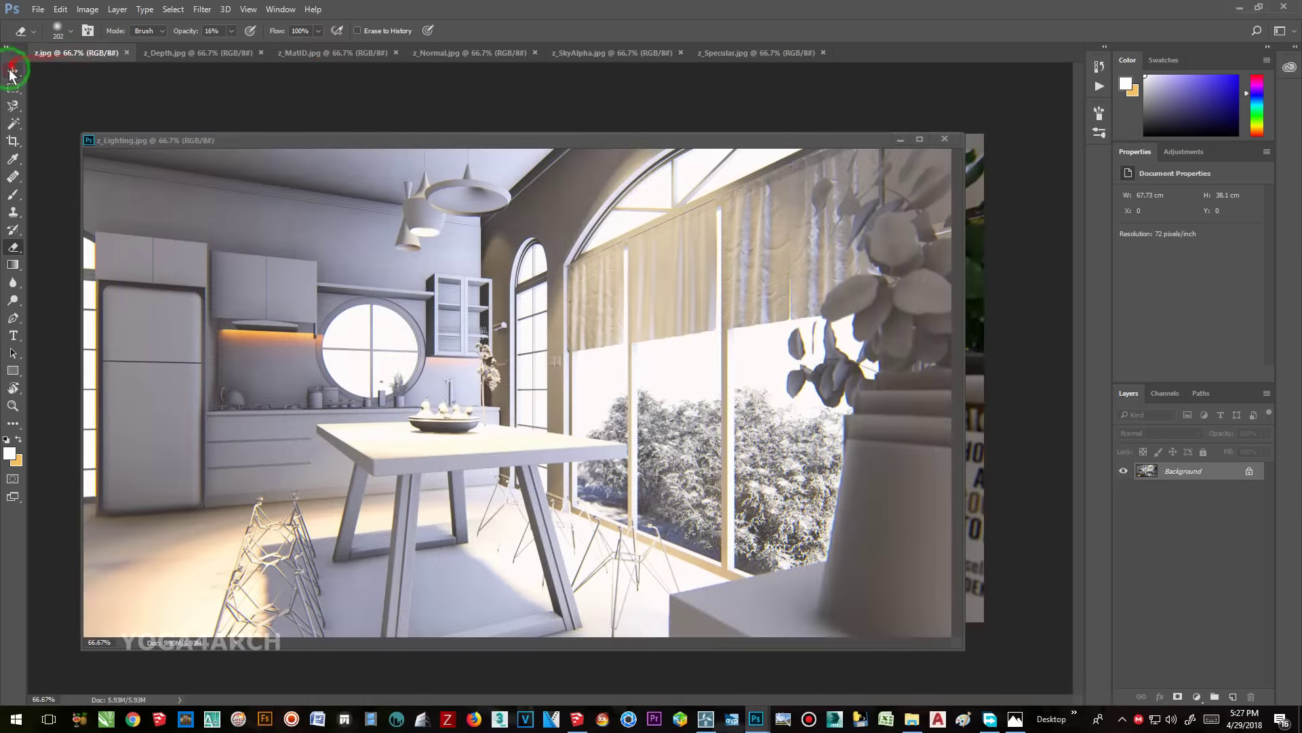
mouse_move(399, 139)
left_mouse_down()
mouse_move(445, 369)
mouse_move(505, 214)
left_mouse_up()
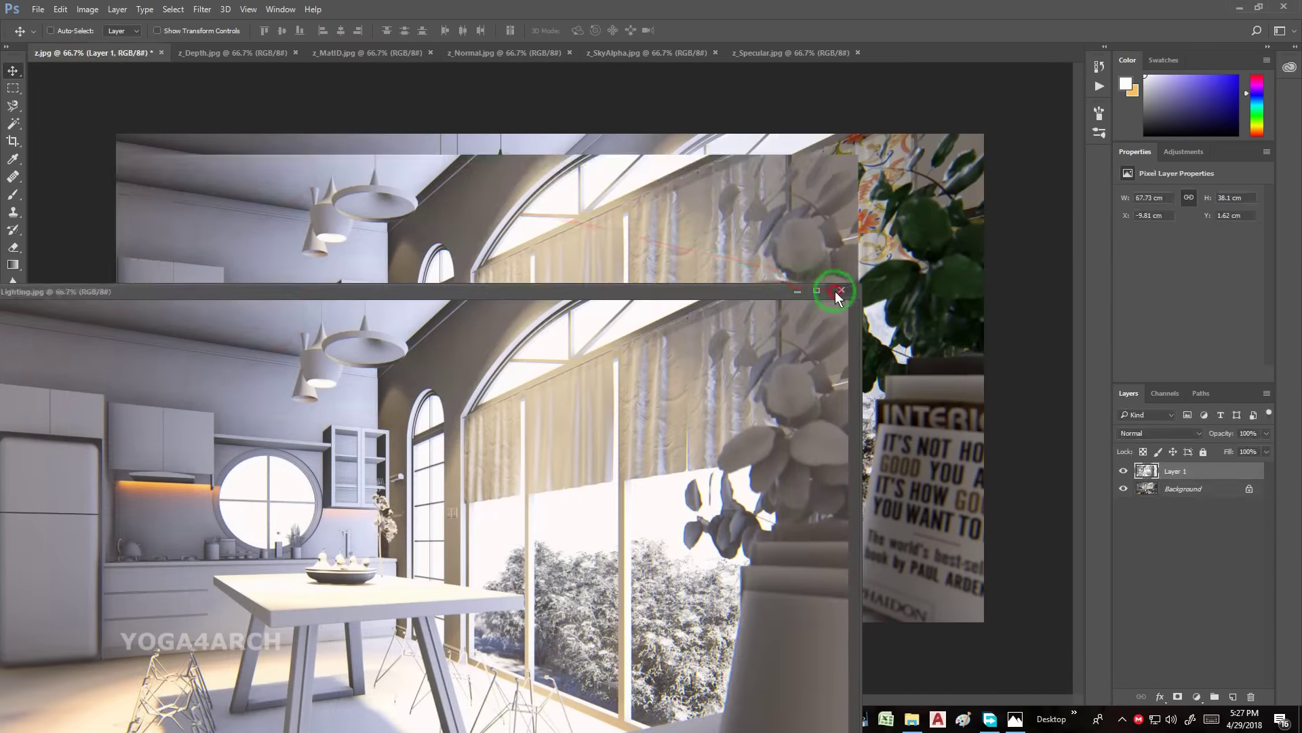
left_click(842, 290)
left_click_drag(740, 207, 866, 193)
- Convert the background into an editable layer and keep a duplicate of it
double_click(1214, 488)
left_click(975, 242)
left_click_drag(1187, 488, 1246, 693)
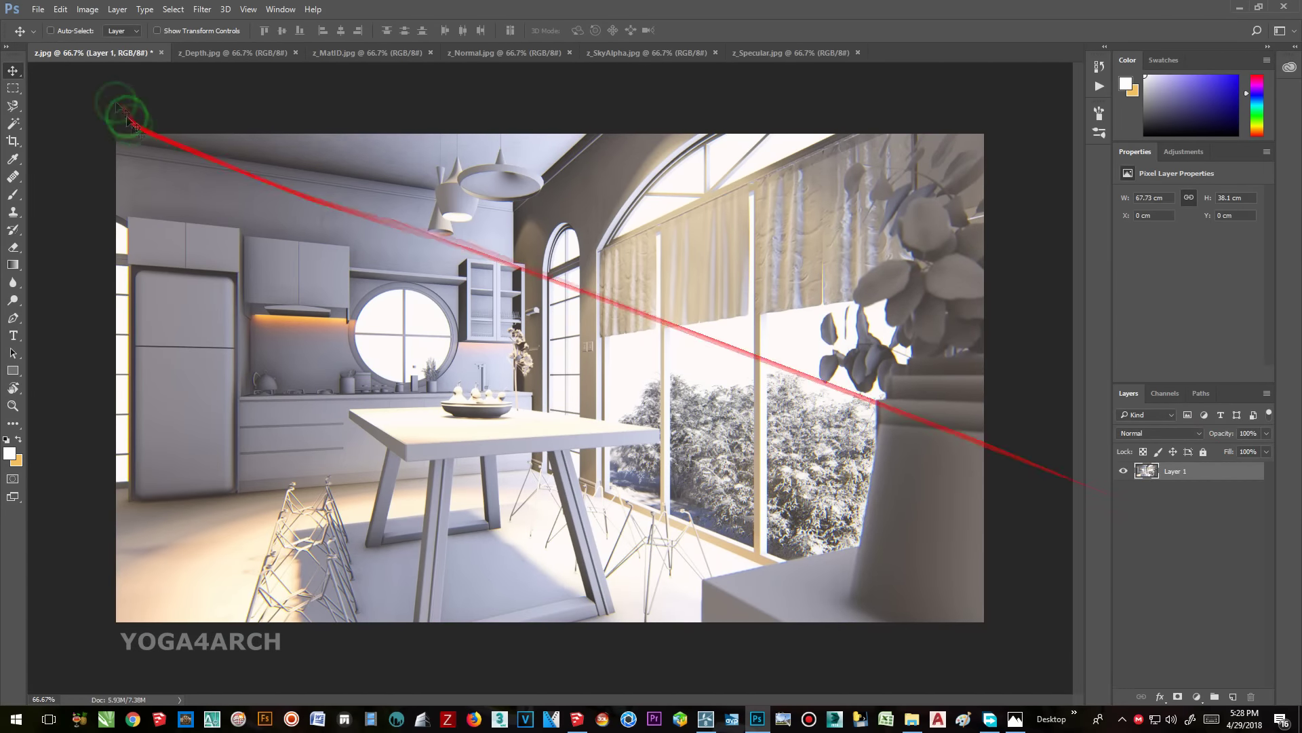
left_click(60, 8)
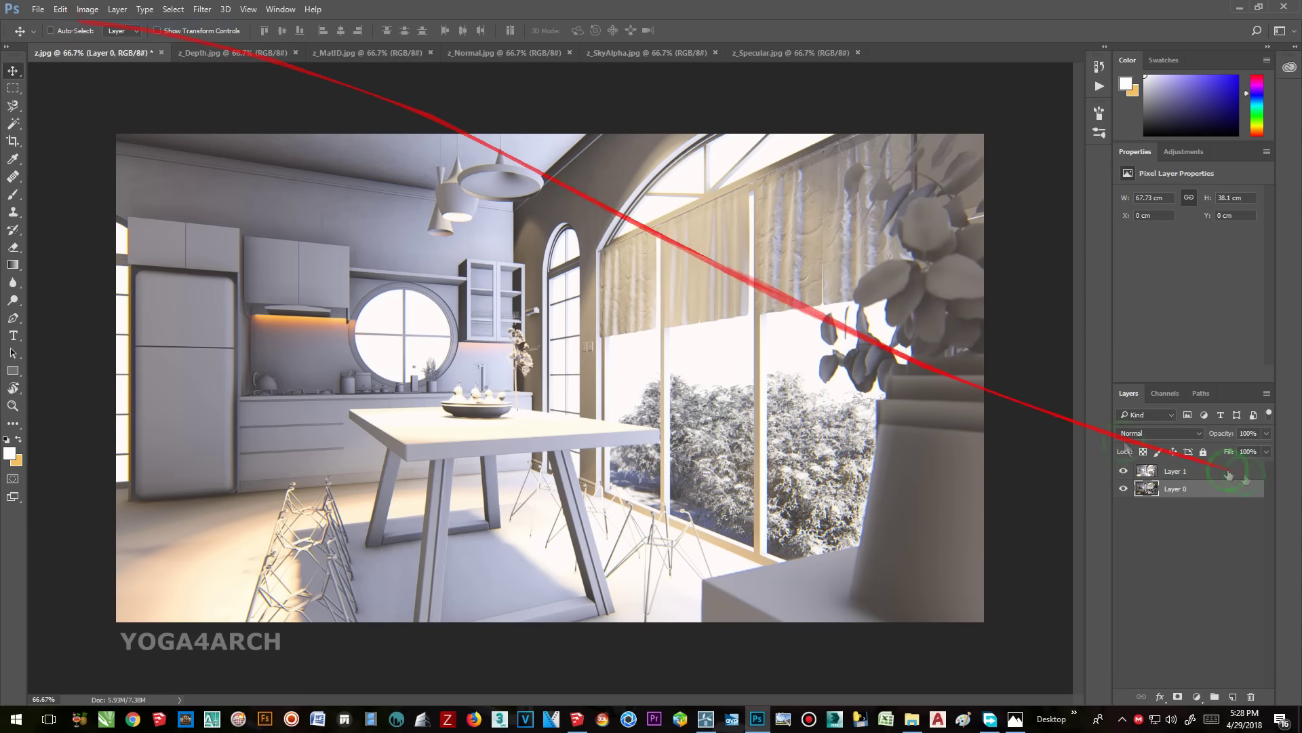
- Blend Layer 1 as Soft Light at 51% opacity after trying Color Burn and Color Dodge
left_click(1184, 475)
left_click(1124, 469)
left_click(1124, 470)
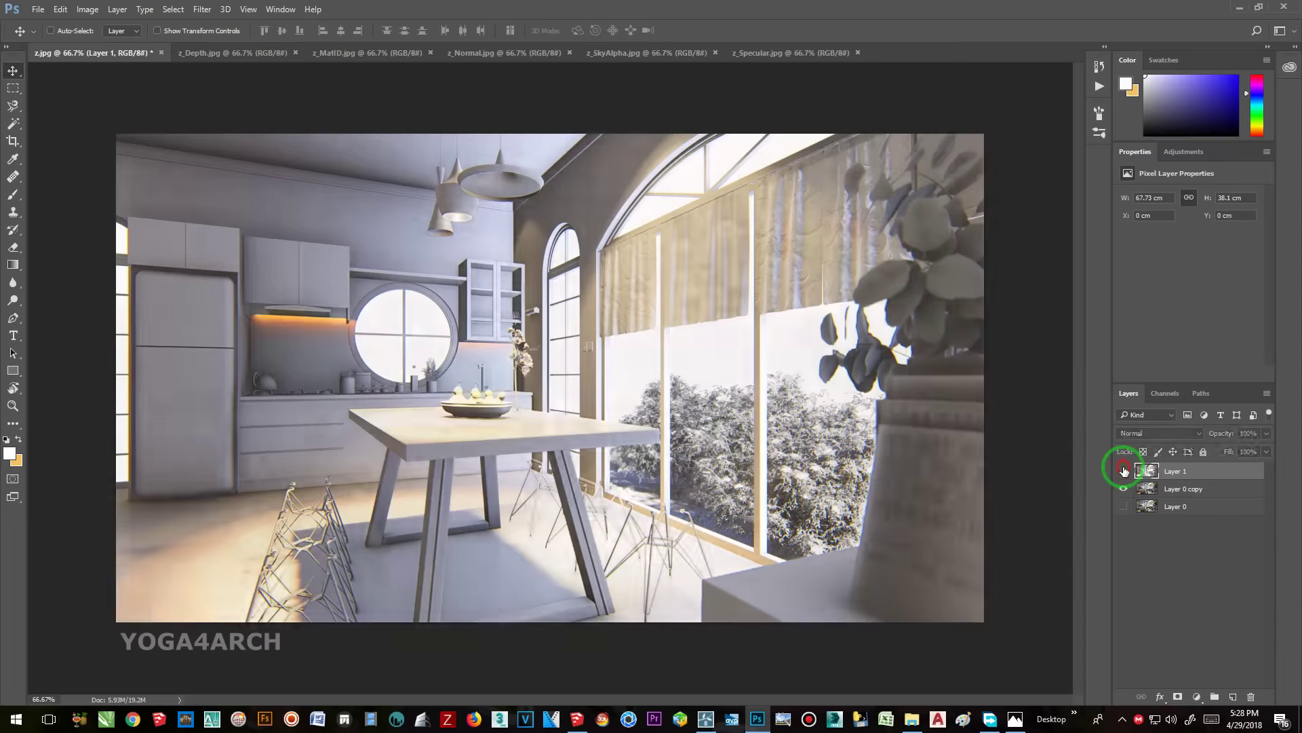
left_click_drag(1245, 451, 1235, 452)
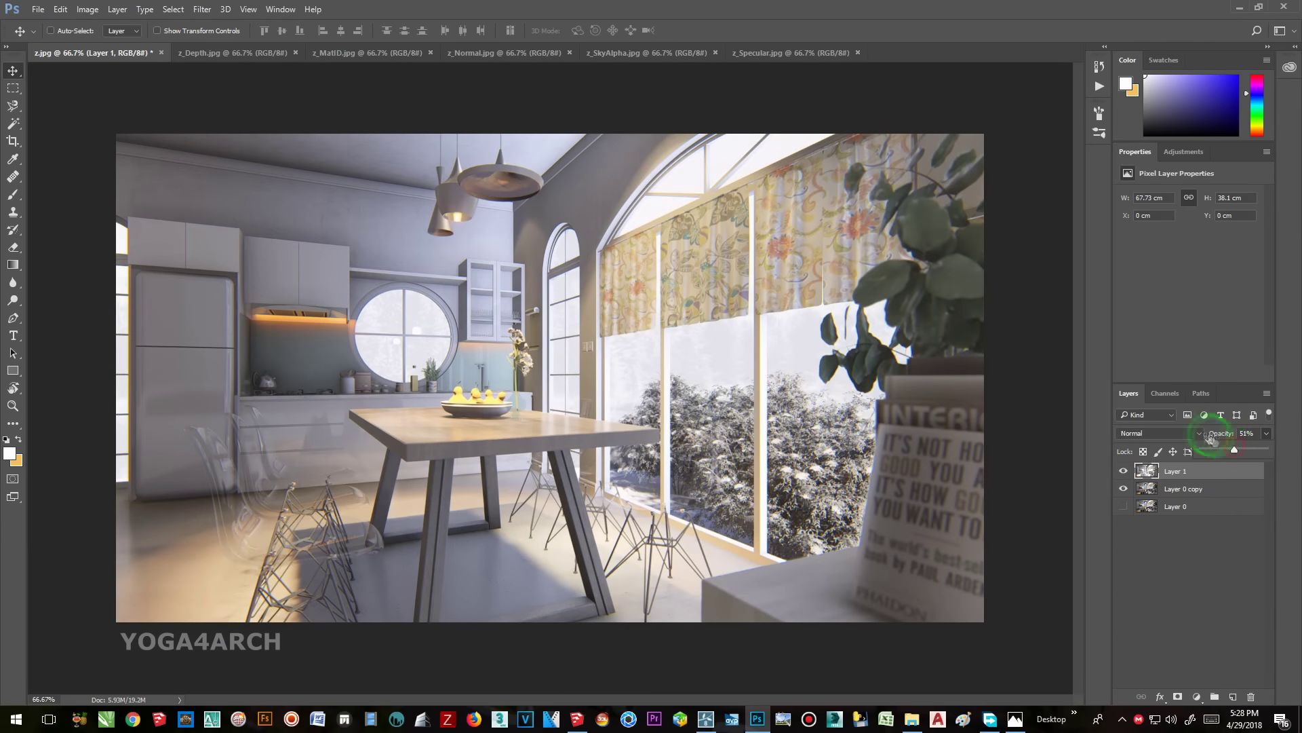
left_click(1171, 434)
left_click(1166, 486)
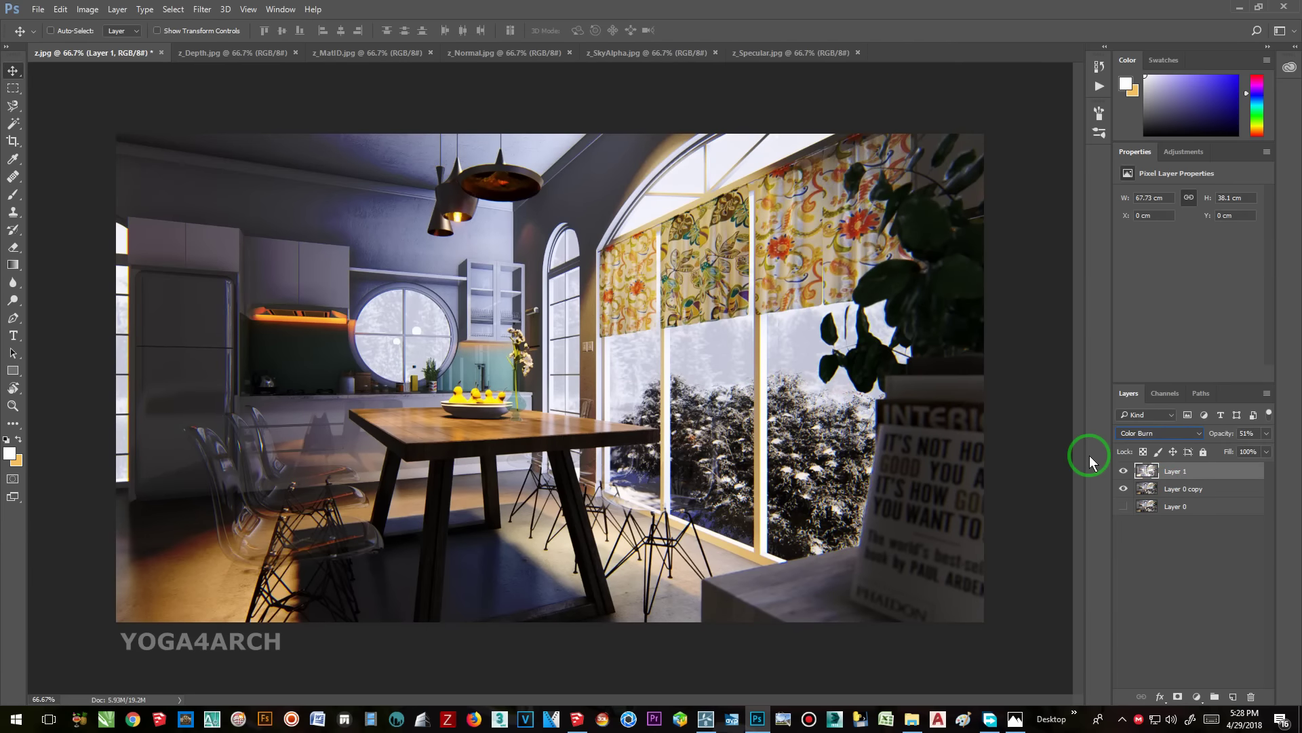
left_click(1164, 433)
left_click(1157, 536)
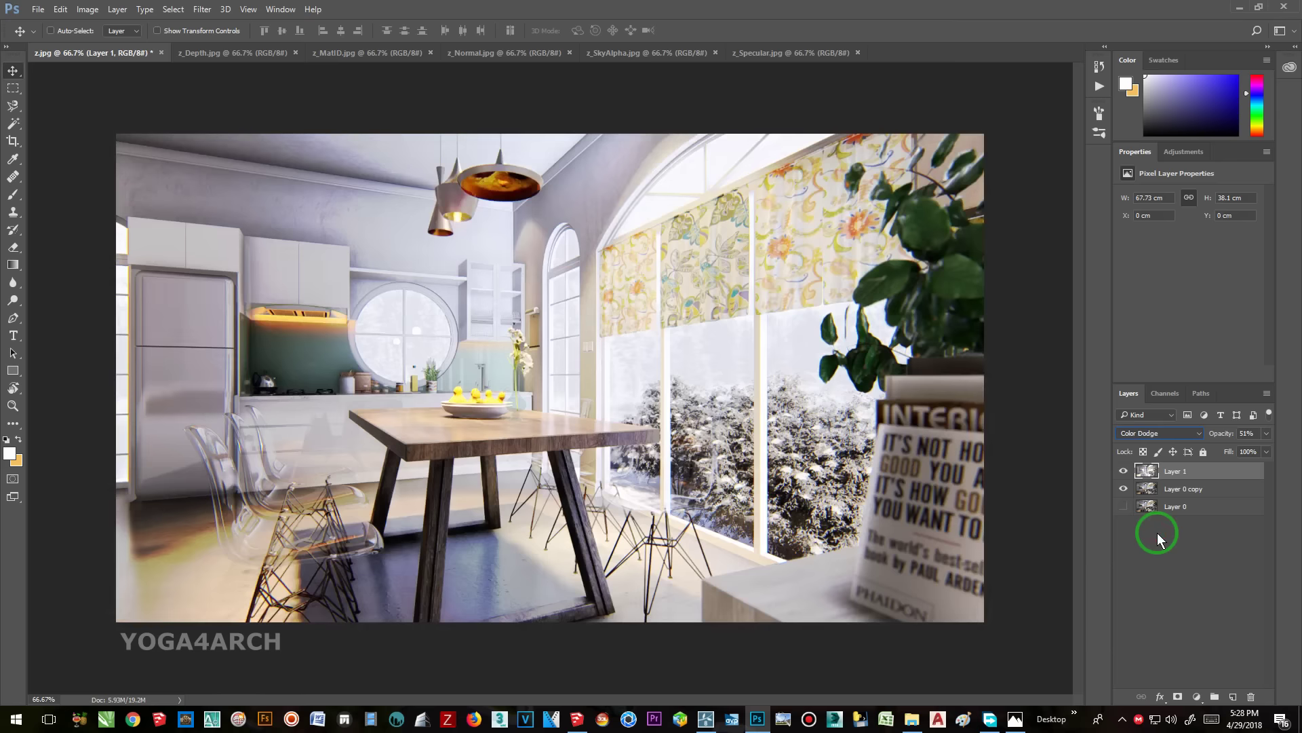
left_click(1179, 434)
left_click(1131, 575)
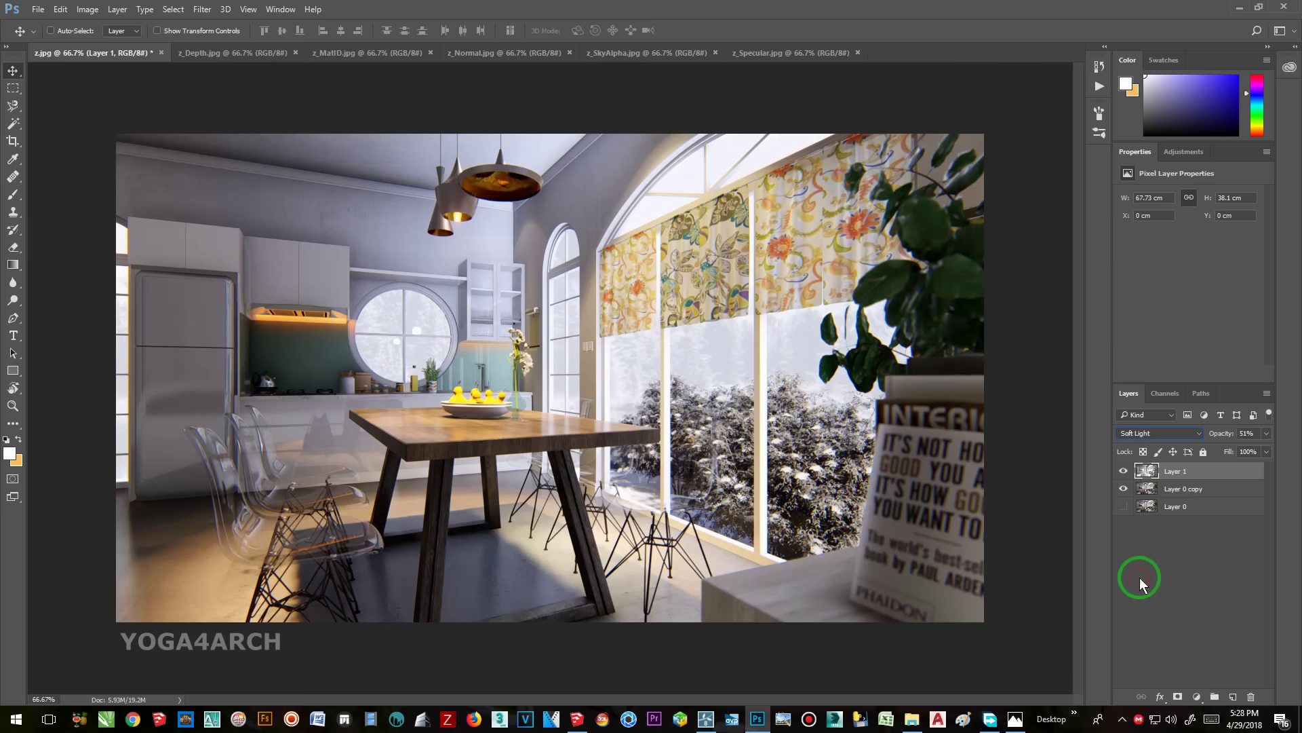
left_click(1124, 472)
left_click(1124, 472)
- Set up the Eraser's brush size and compare the image with Layer 1 on and off
left_click(15, 180)
left_click(603, 275)
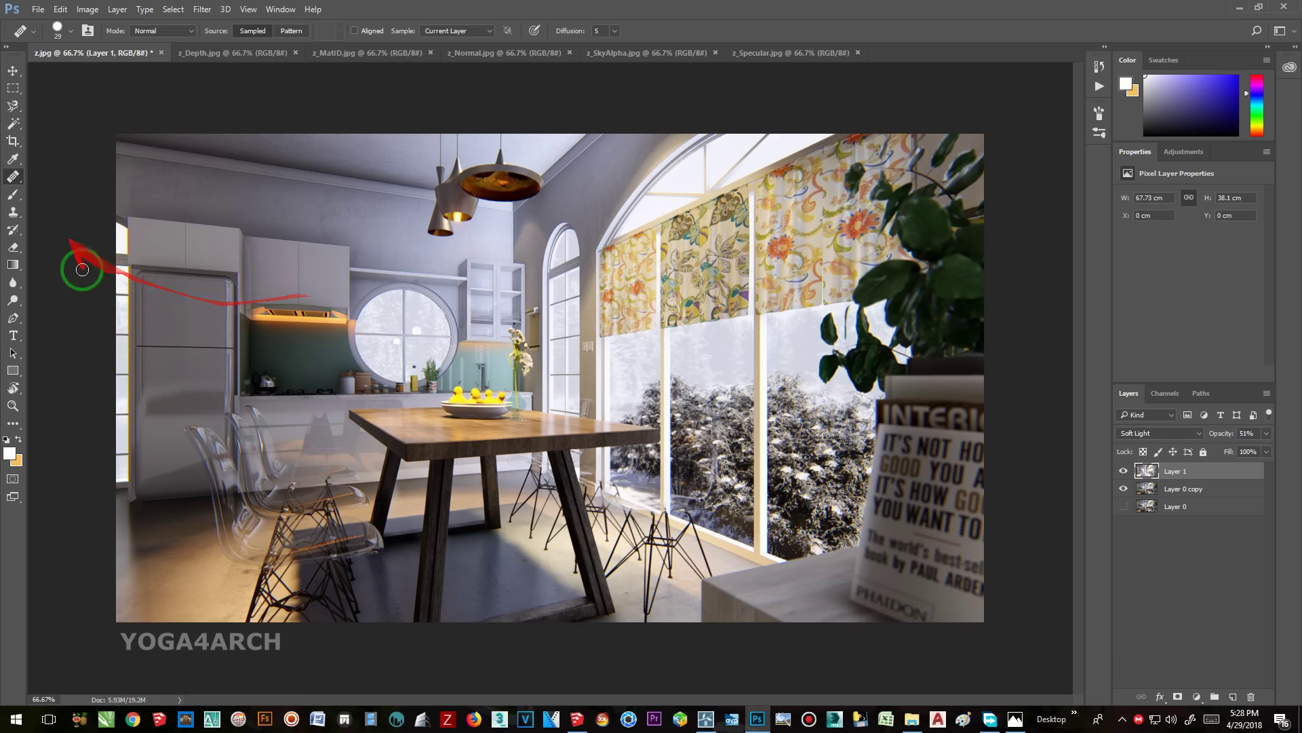
left_click(12, 253)
right_click(216, 276)
left_click(346, 185)
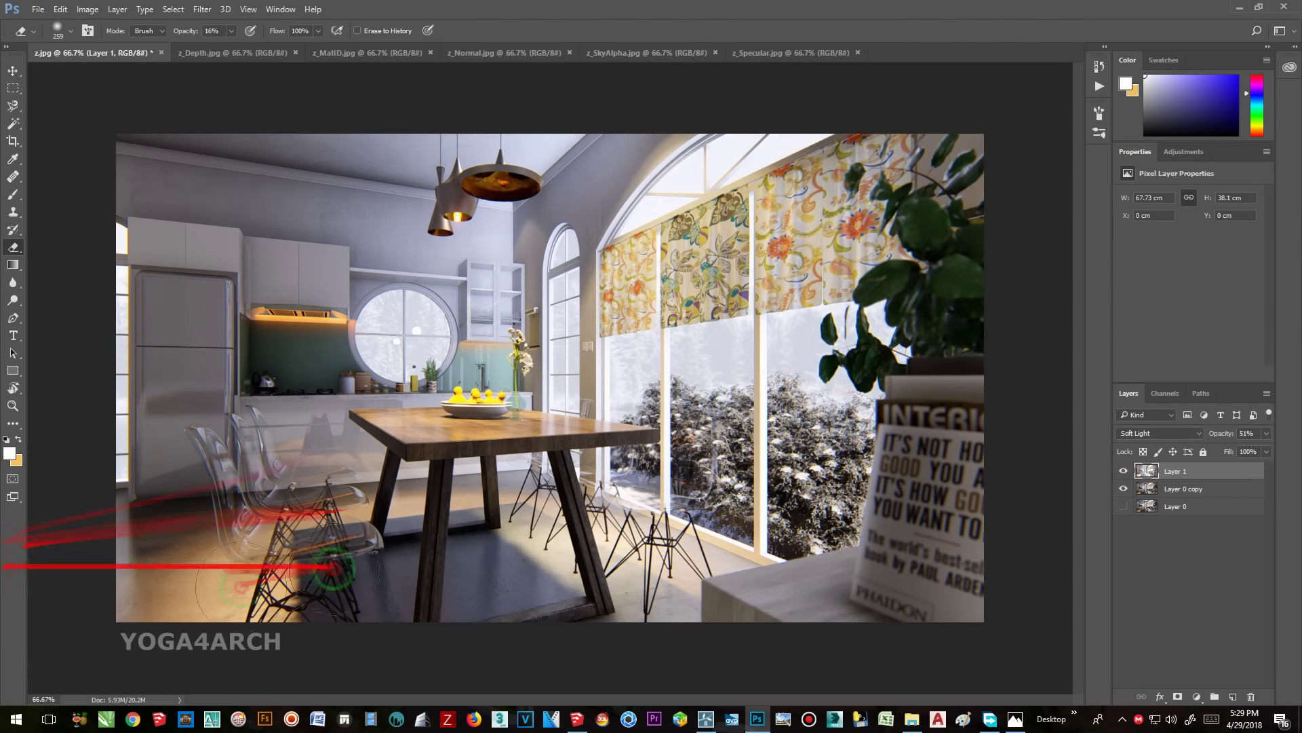
left_click(1123, 471)
left_click(1123, 471)
left_click(1123, 471)
left_click(1123, 471)
left_click(1123, 471)
left_click(1122, 471)
left_click(1123, 471)
left_click(1122, 470)
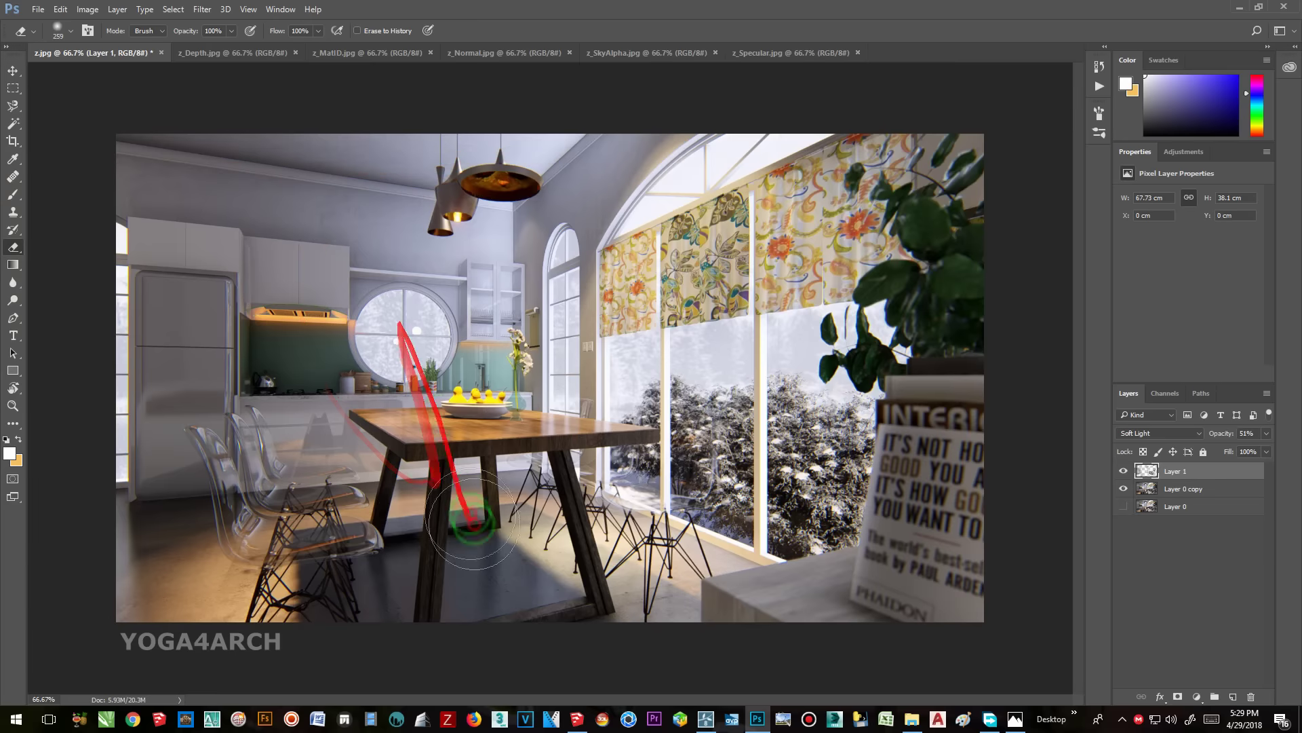
- Compare with Layer 0 copy toggled, adjust the eraser brush, then show the z_Depth pass
left_click(1122, 486)
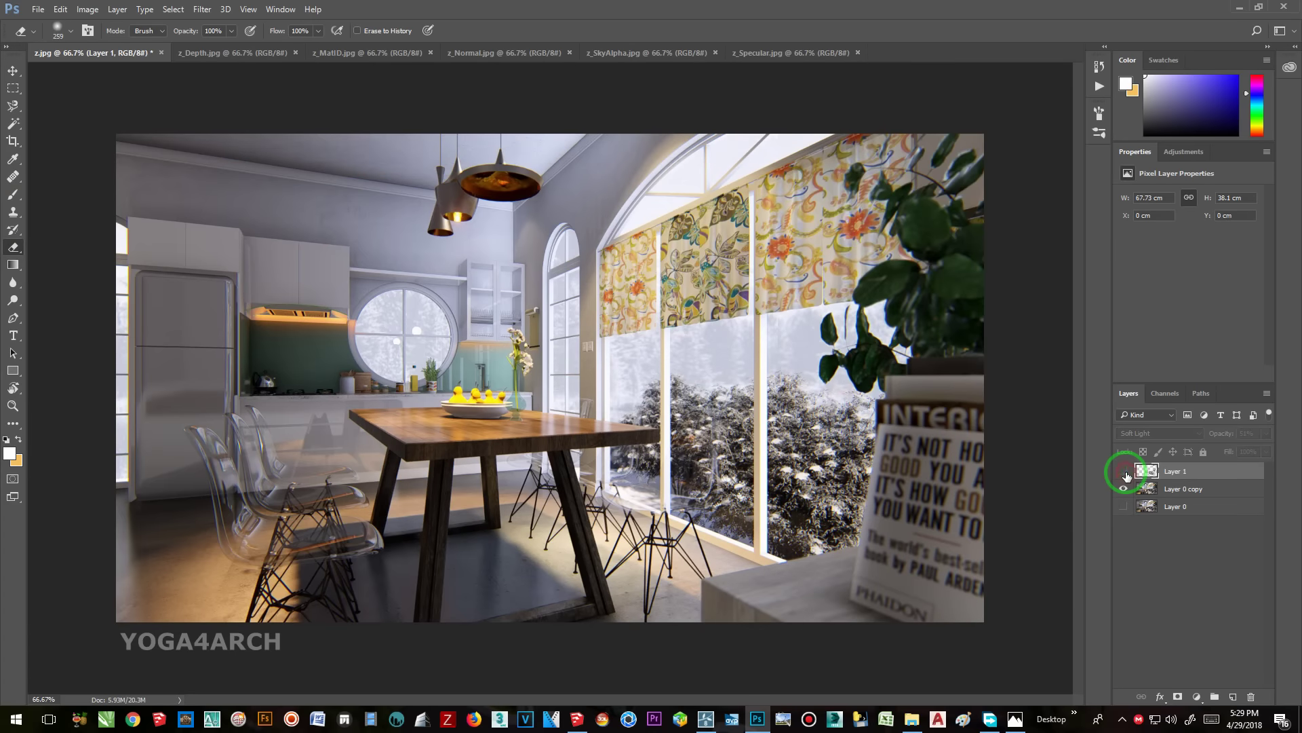
left_click(1121, 485)
right_click(565, 465)
left_click(396, 425)
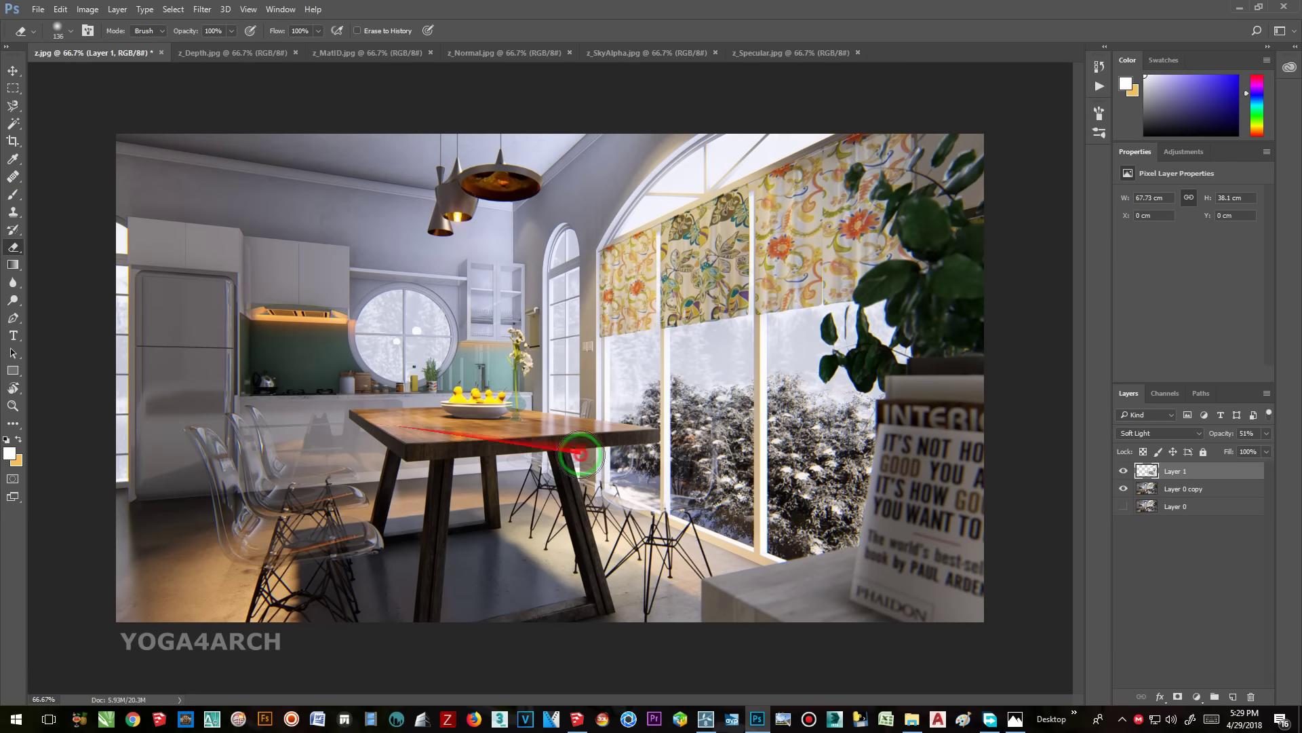
left_click(239, 55)
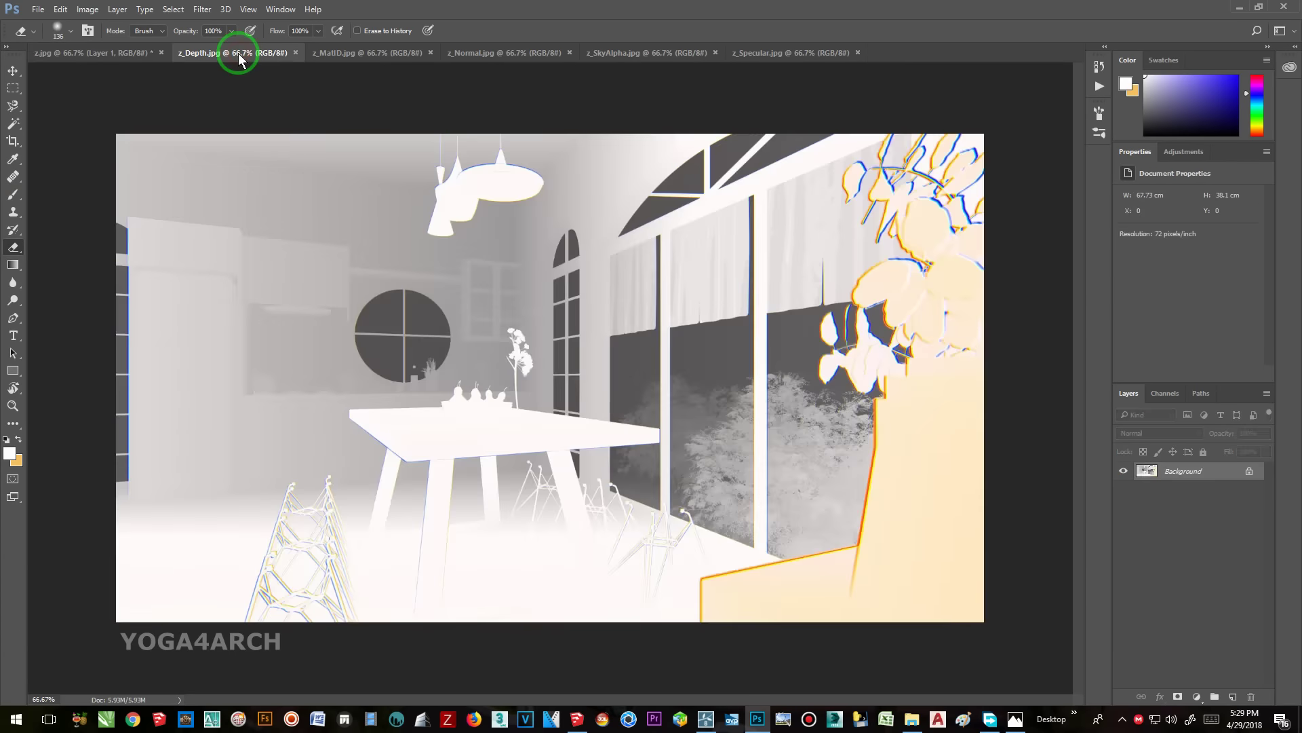
- Place the z_MatID map into z.jpg as a new layer
left_click(295, 53)
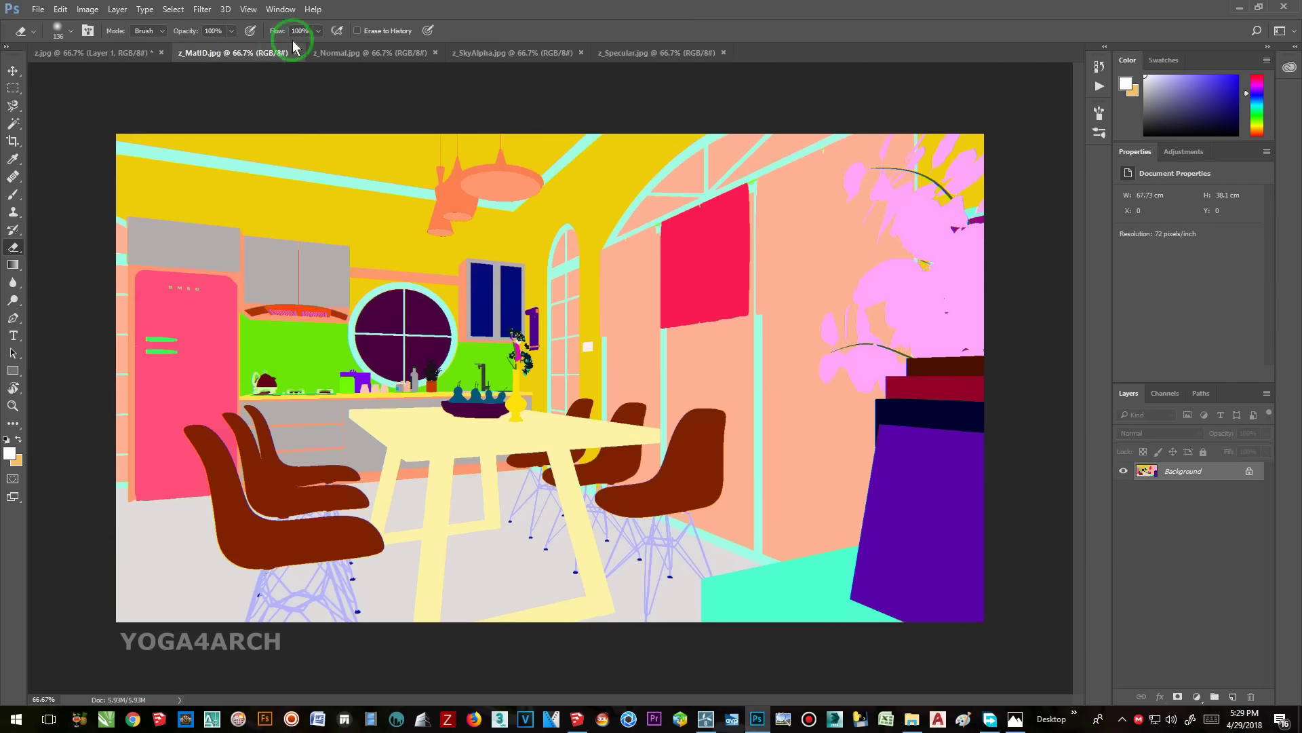
left_click_drag(245, 61, 56, 88)
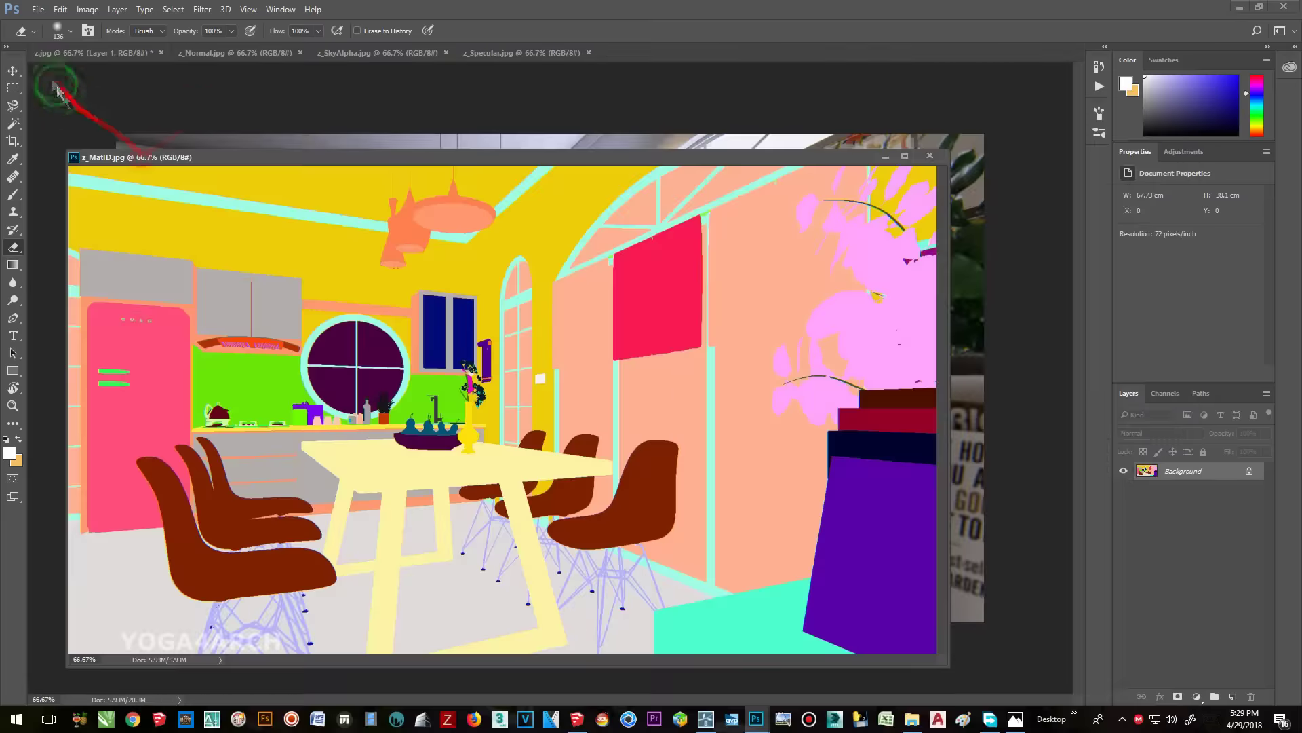
left_click(12, 70)
mouse_move(247, 177)
left_mouse_down()
mouse_move(894, 187)
mouse_move(875, 169)
left_mouse_up()
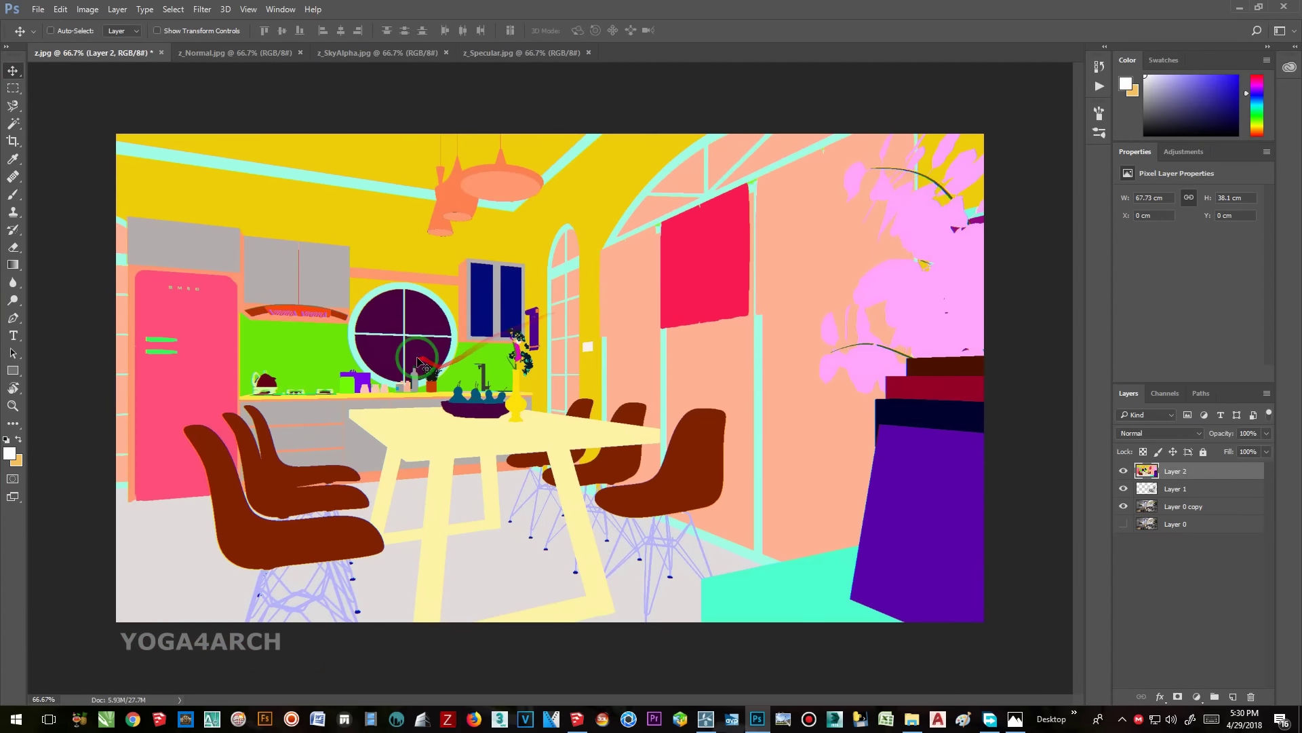
- Magic Wand the fridge on the MatID map, copy it from the render and blend as Overlay
left_click(13, 124)
left_click(298, 275)
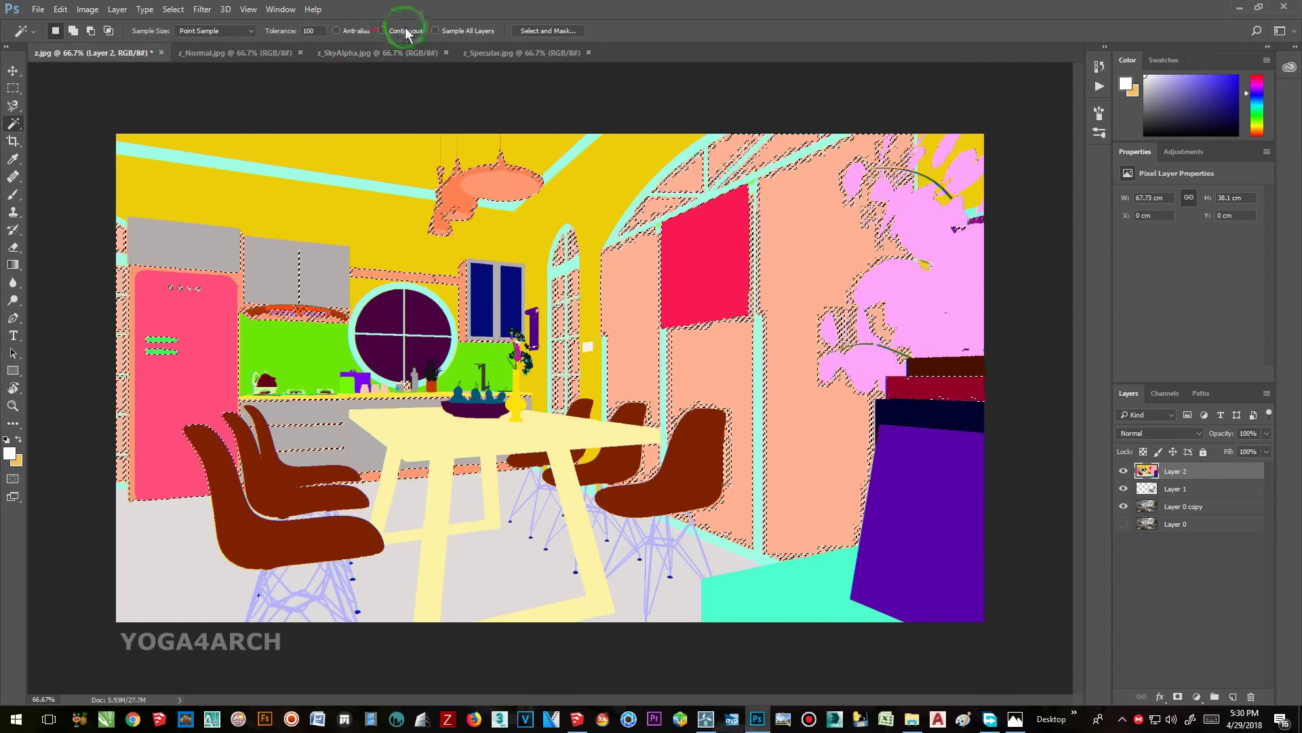
key("ctrl+d")
left_click(263, 33)
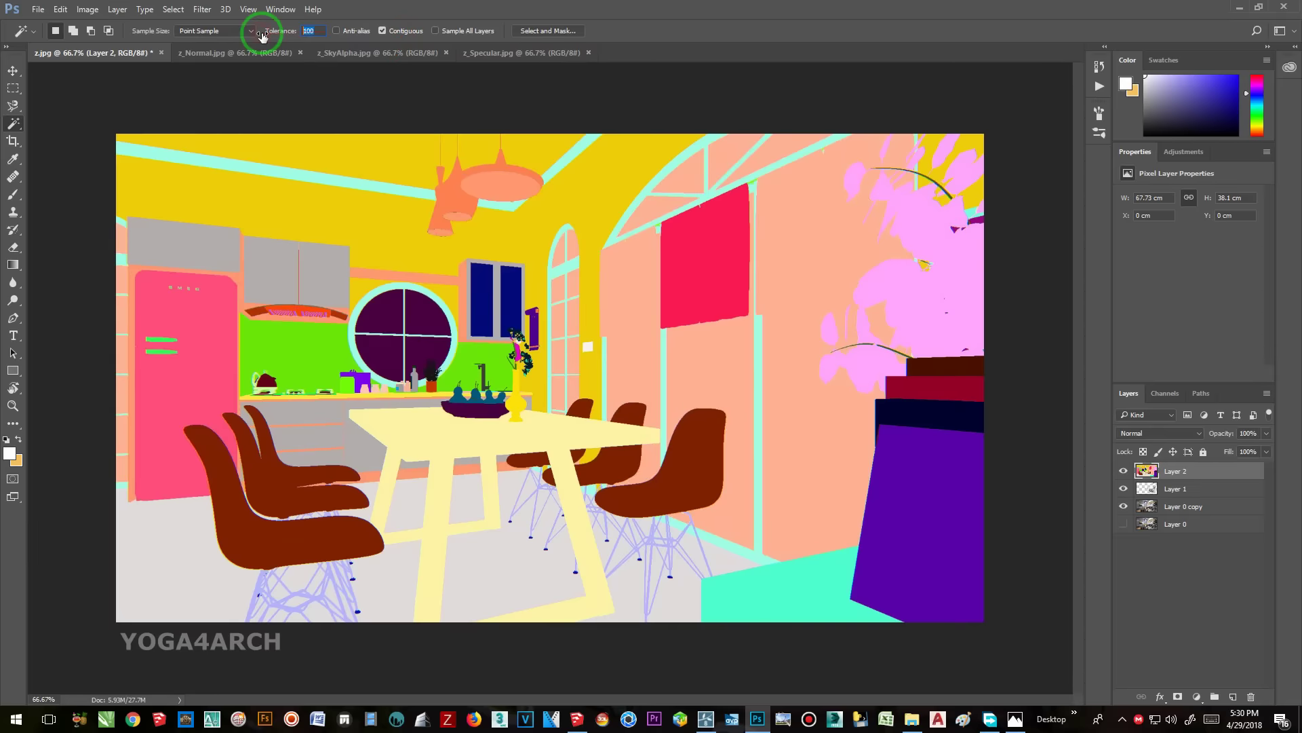
left_click(1176, 506)
key("ctrl+j")
left_click(1123, 470)
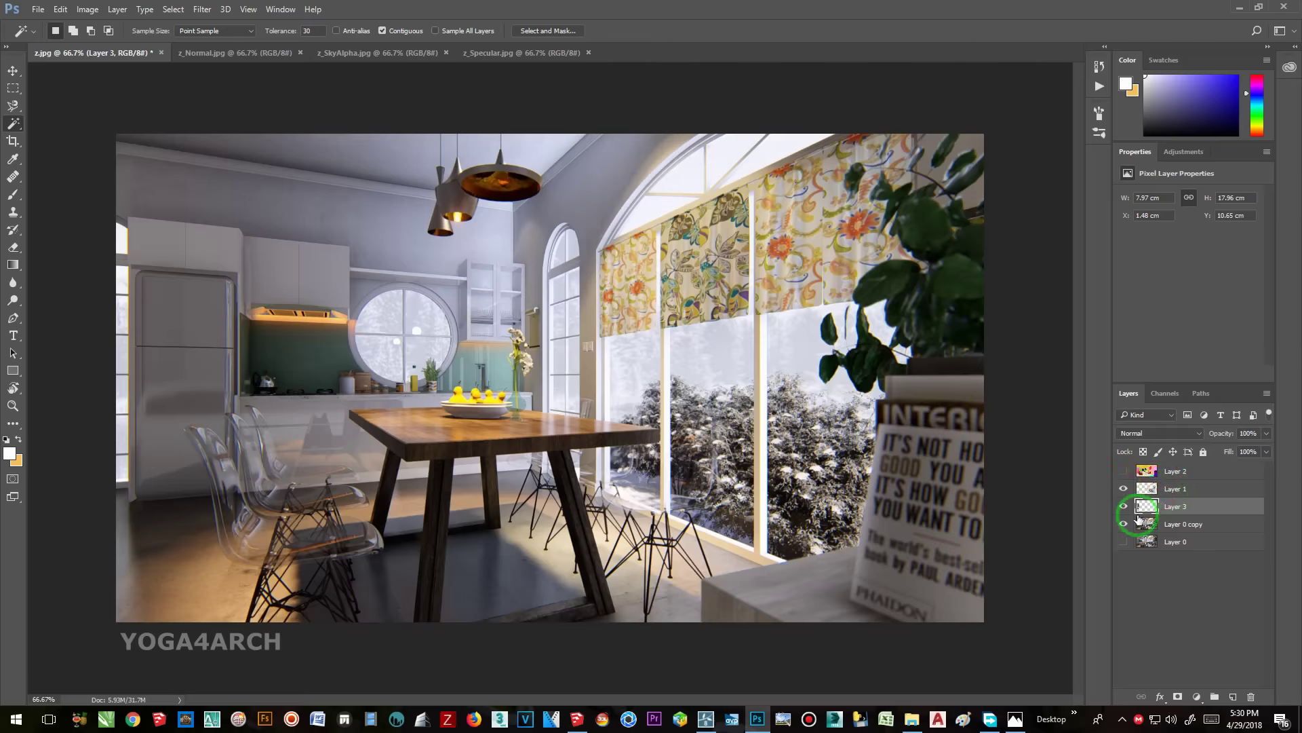
left_click(1182, 434)
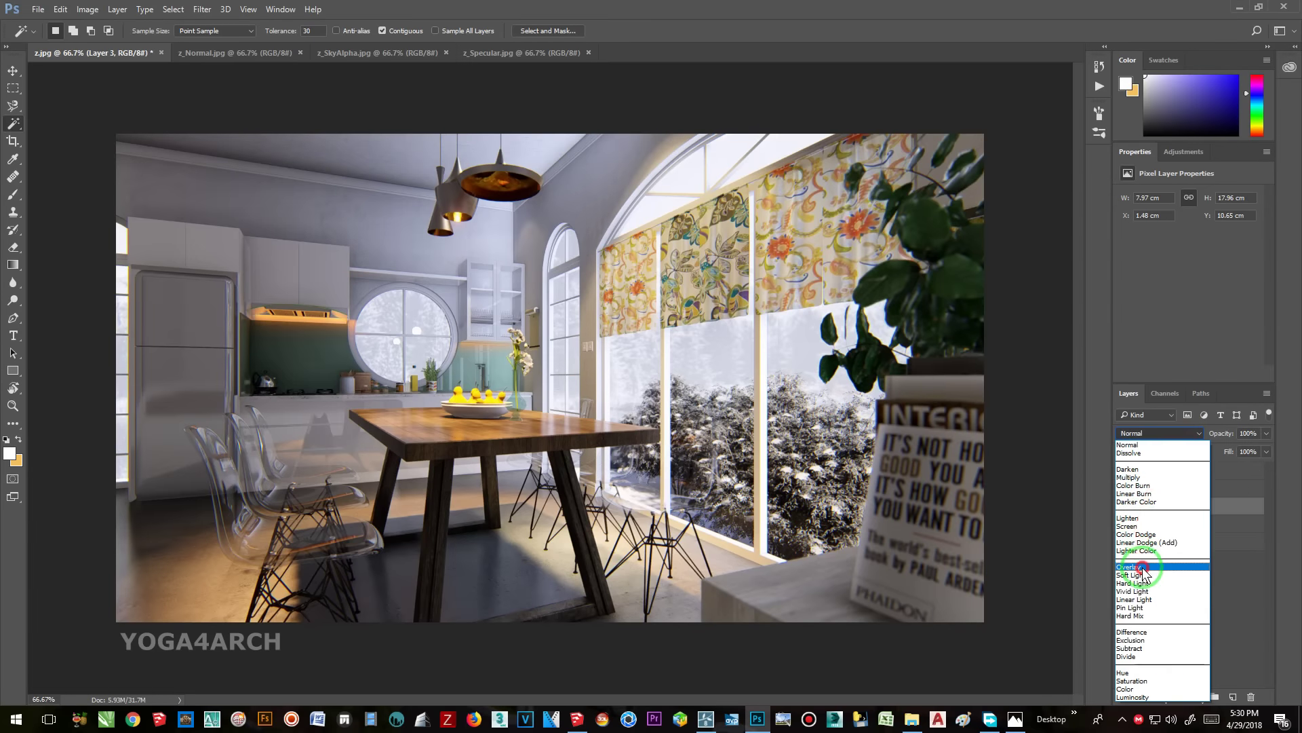
left_click(1129, 566)
left_click(1123, 507)
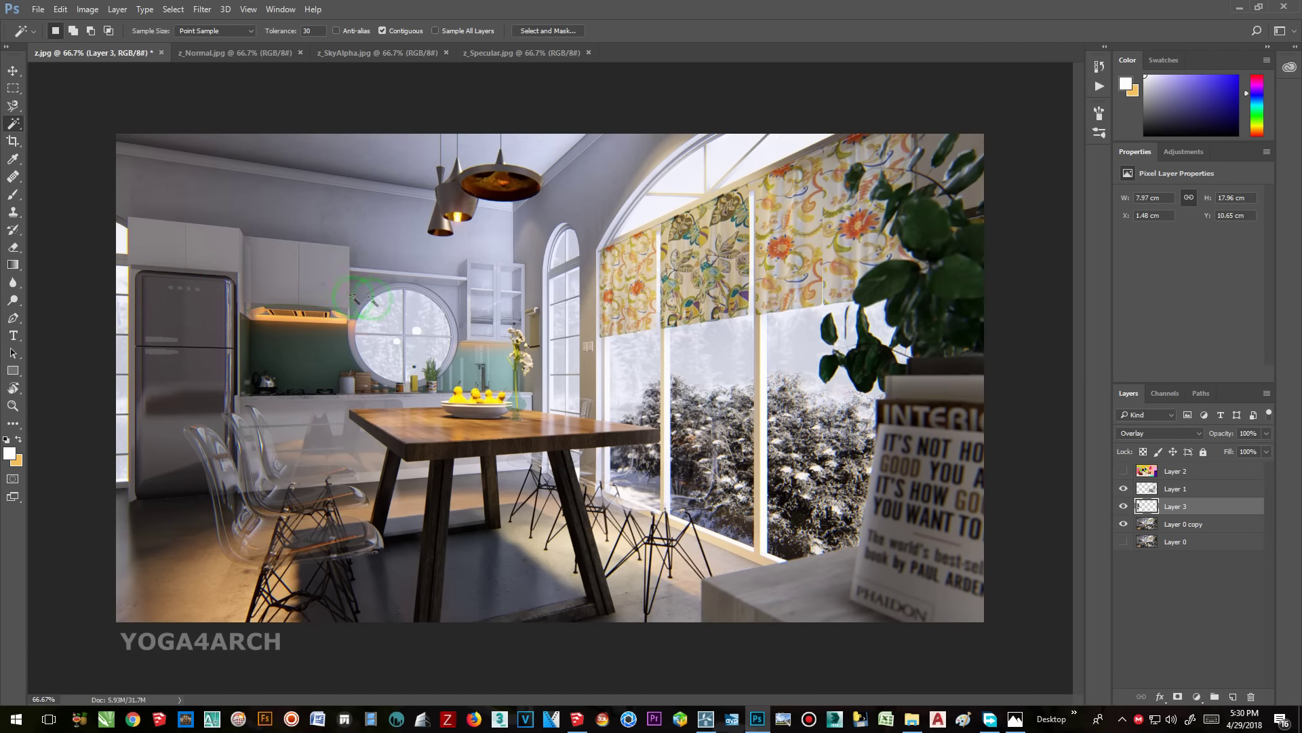
- Copy the pendant lamp area to a new layer, blending it as Overlay after trying Color Dodge
left_click(1232, 471)
left_click(1123, 471)
left_click(452, 202)
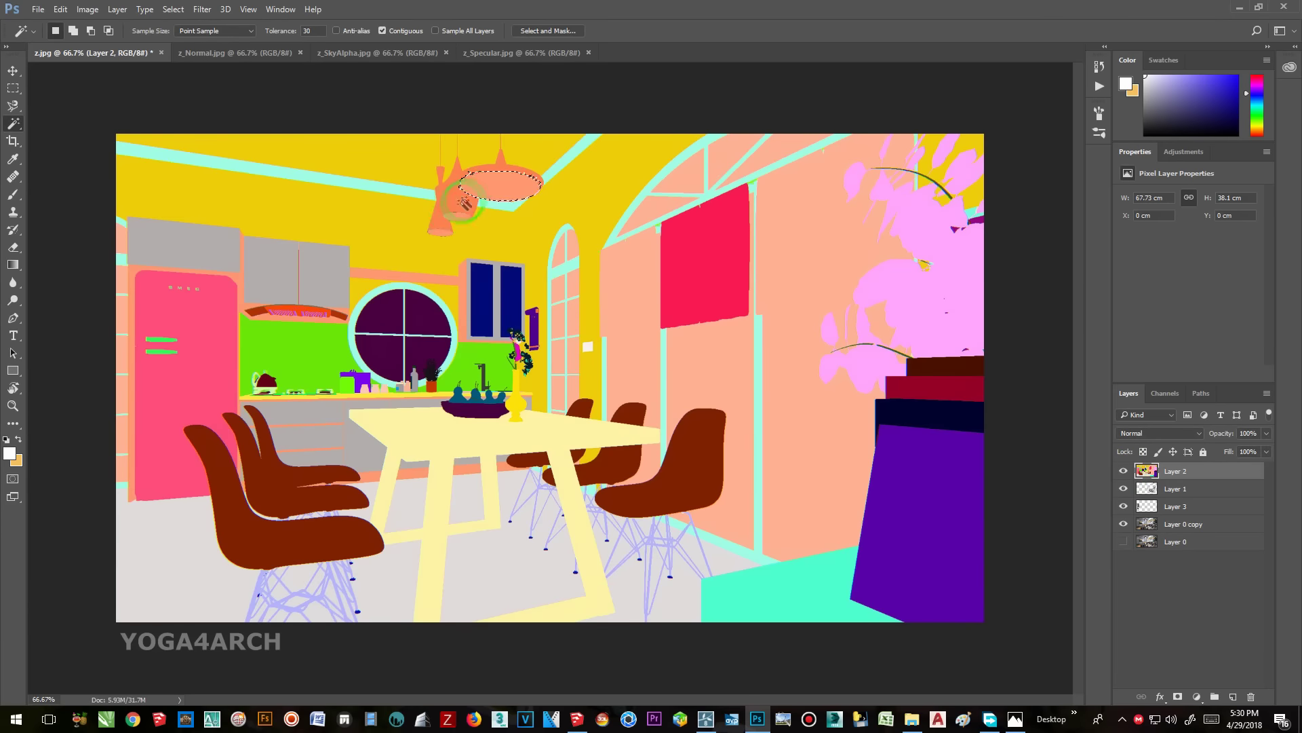
left_click(1180, 523)
right_click(467, 200)
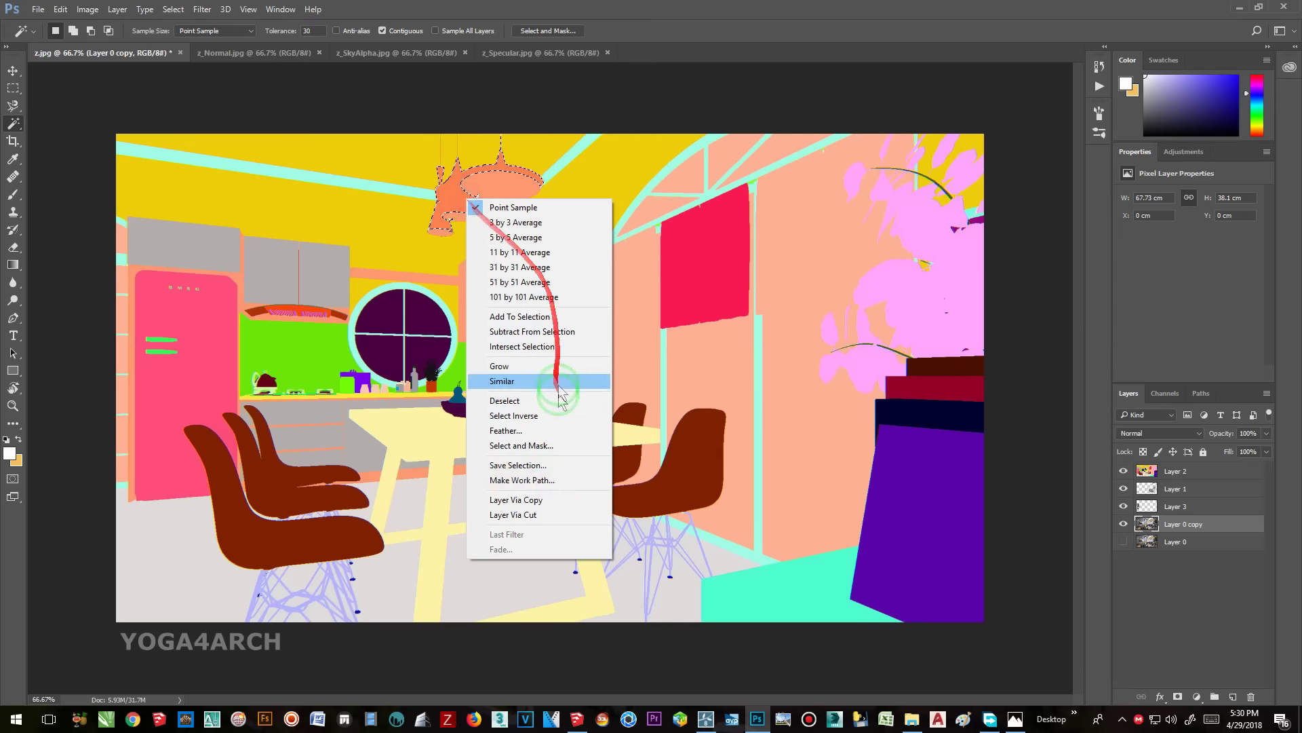
left_click(556, 499)
left_click(1123, 470)
left_click(1157, 434)
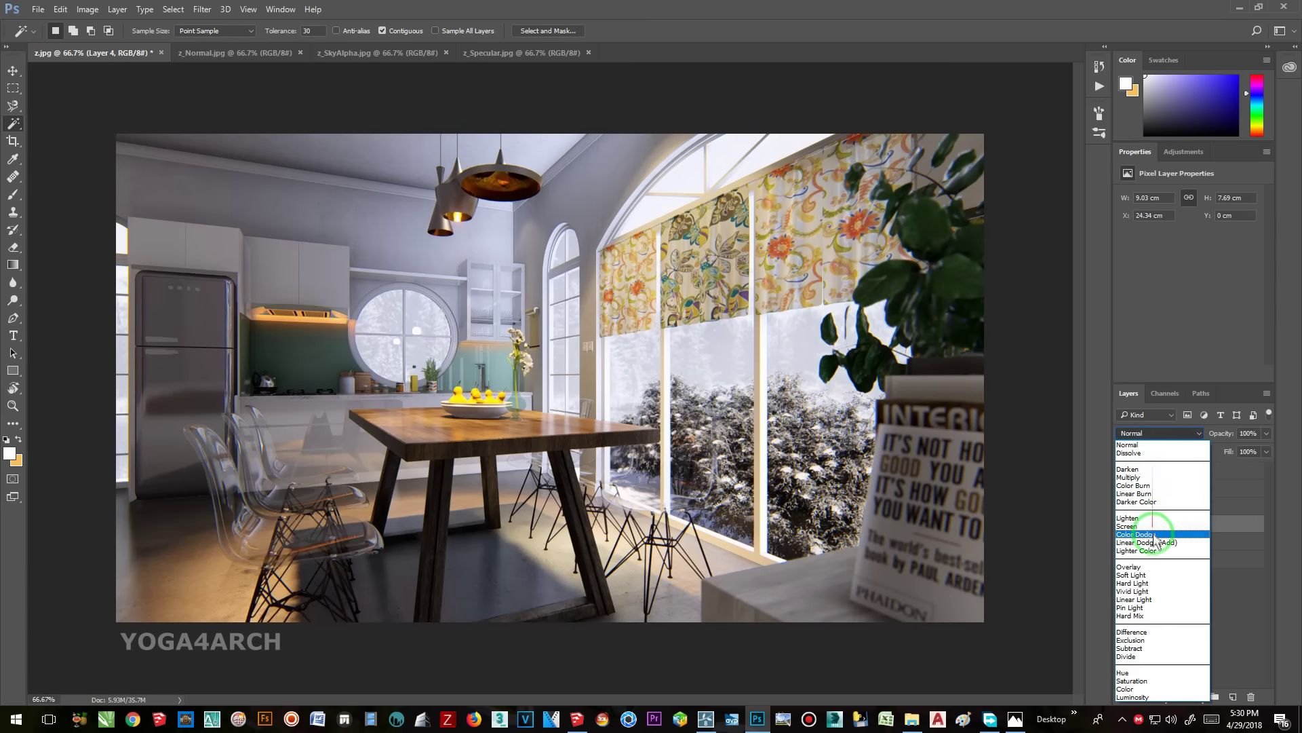
left_click(1155, 534)
left_click(1123, 525)
left_click(1123, 525)
left_click(1124, 525)
left_click(1154, 433)
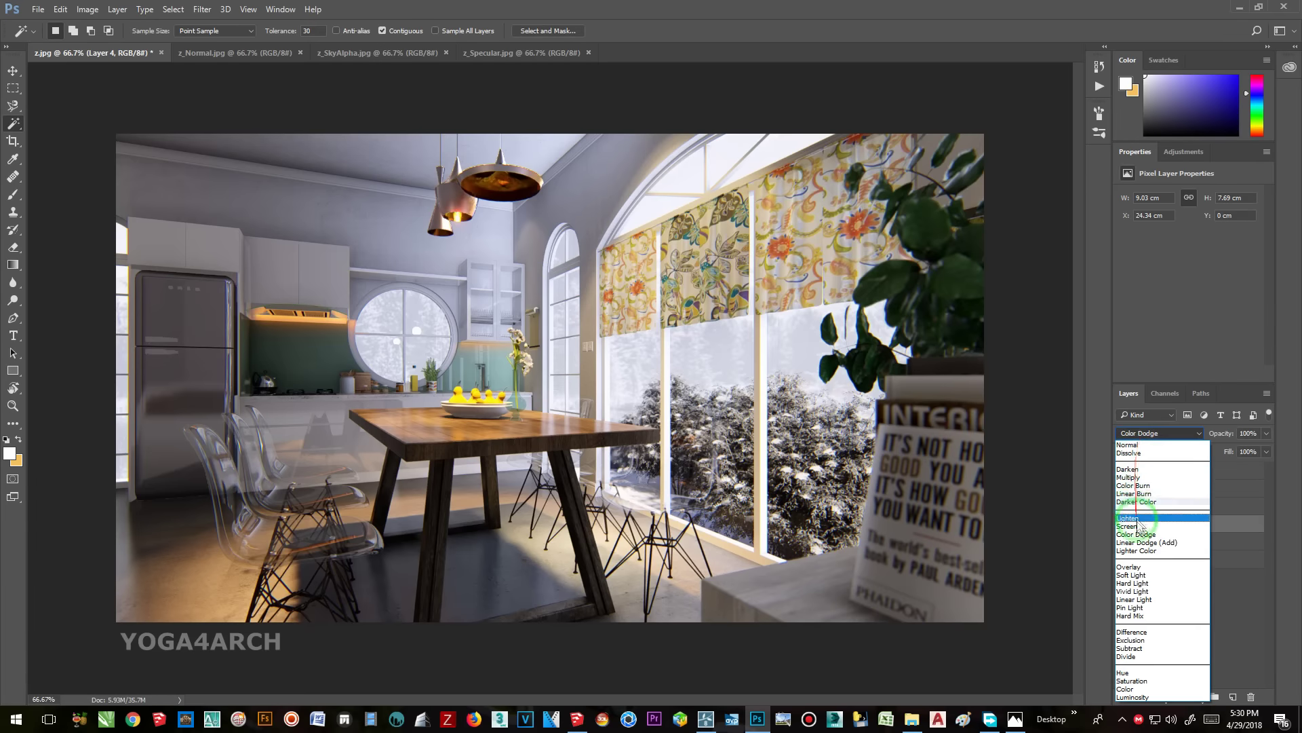
left_click(1153, 568)
left_click(1124, 524)
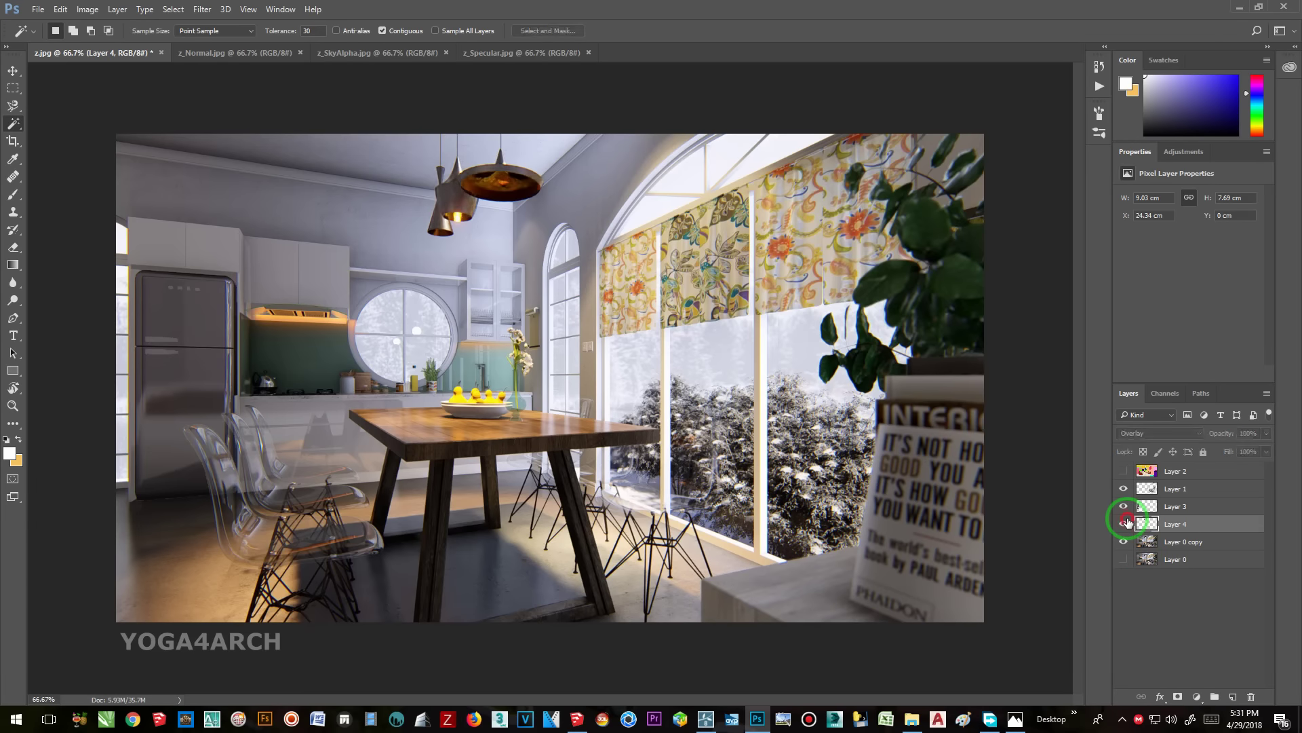
left_click(1124, 523)
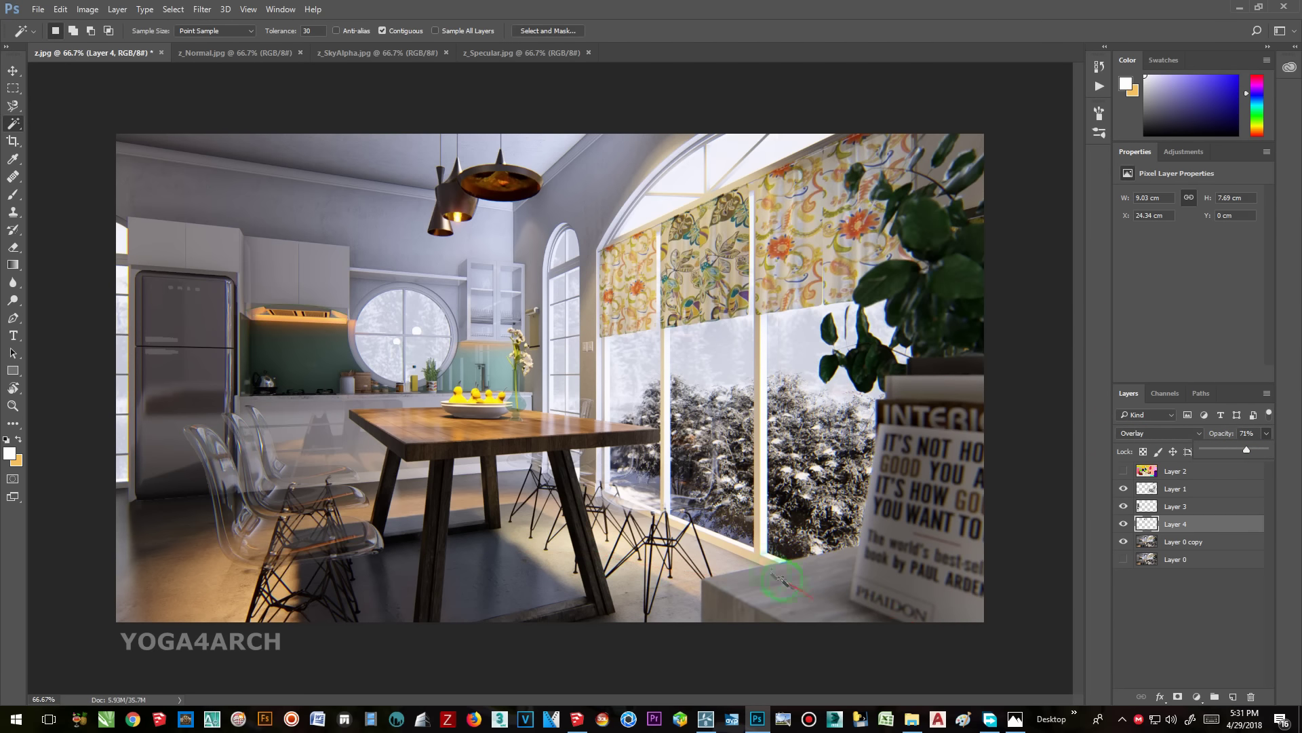
- Raise the fridge layer's opacity slightly and show the MatID map again
left_click(1181, 510)
left_click_drag(1232, 451, 1234, 452)
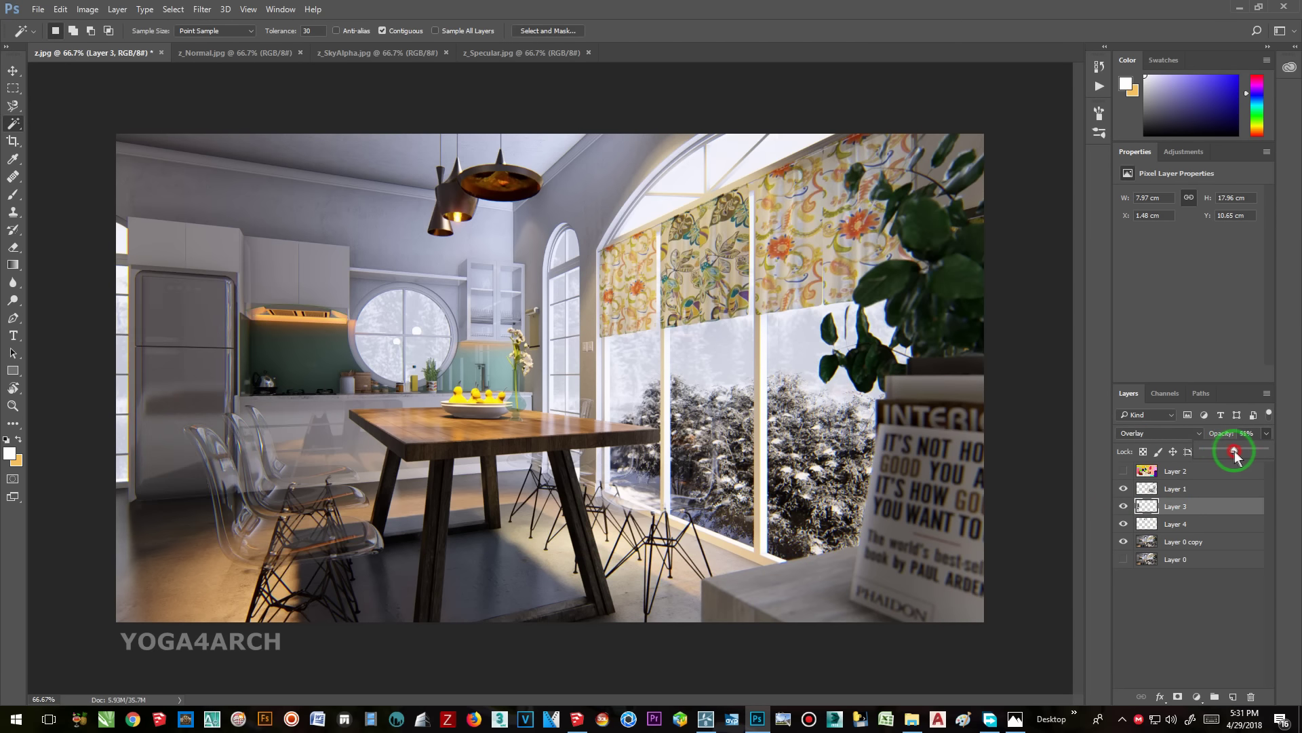
left_click(1175, 471)
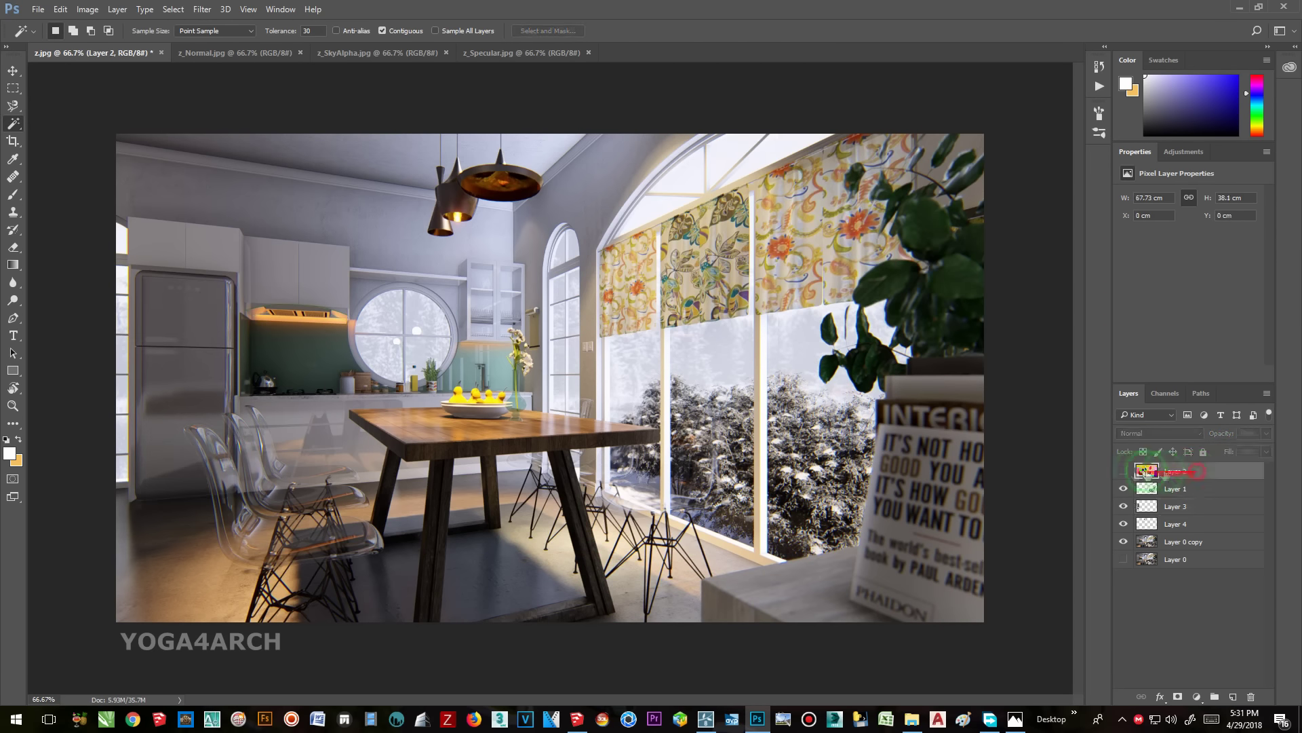
- Magic Wand the dining table on the MatID layer, settling on Tolerance 60
left_click(1123, 471)
left_click(1184, 541)
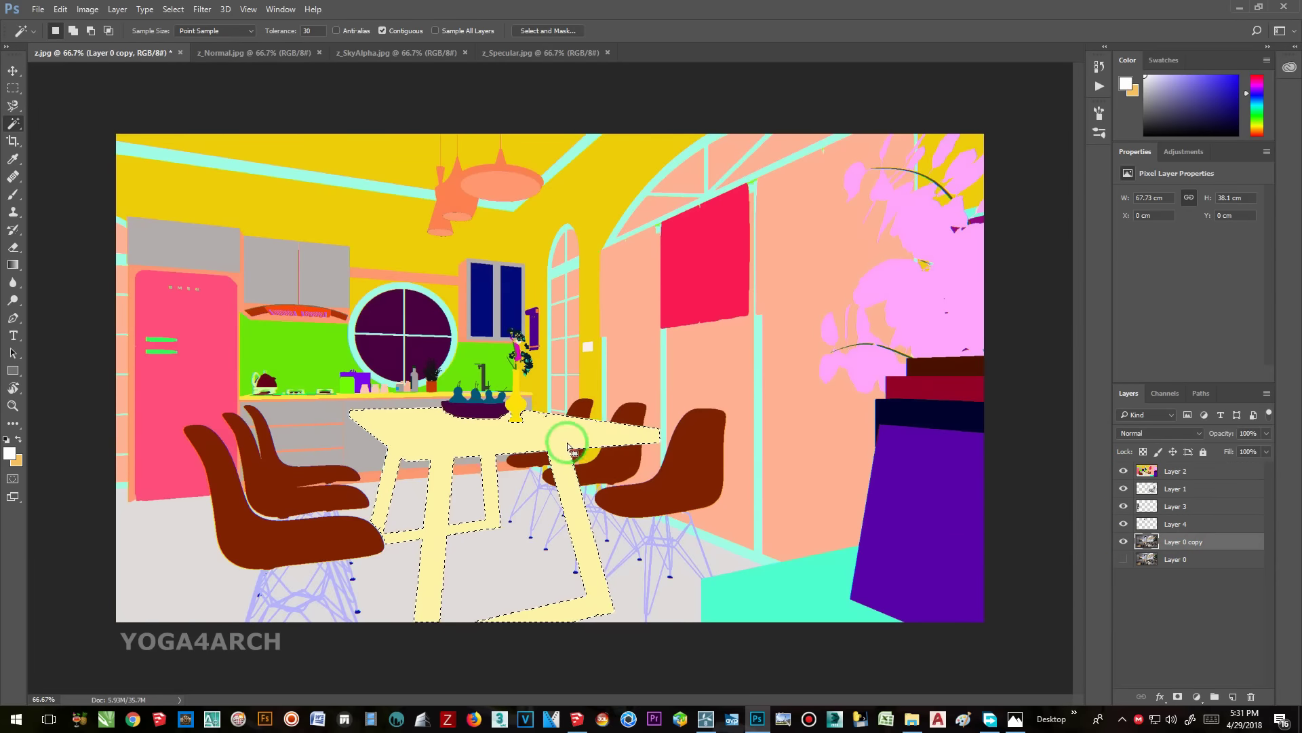
left_click(316, 30)
type("50")
left_click(426, 413)
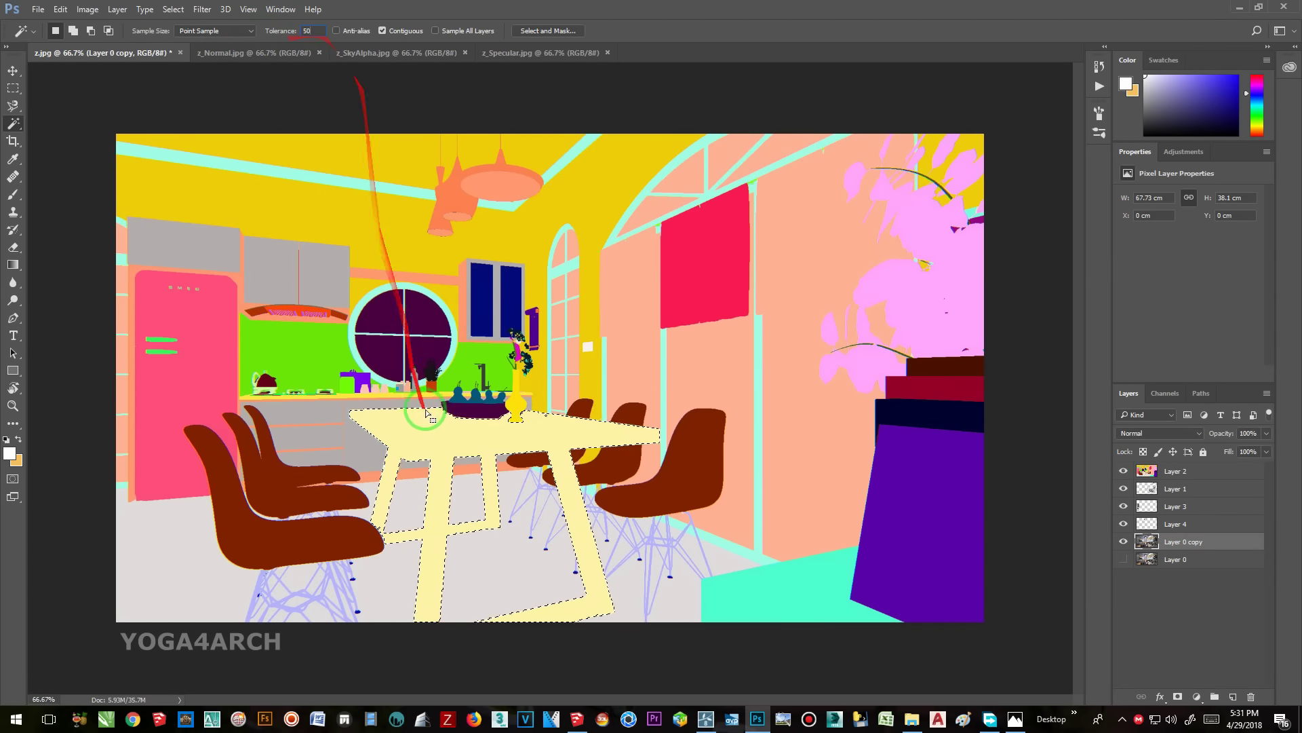
left_click(1223, 471)
left_click(495, 422)
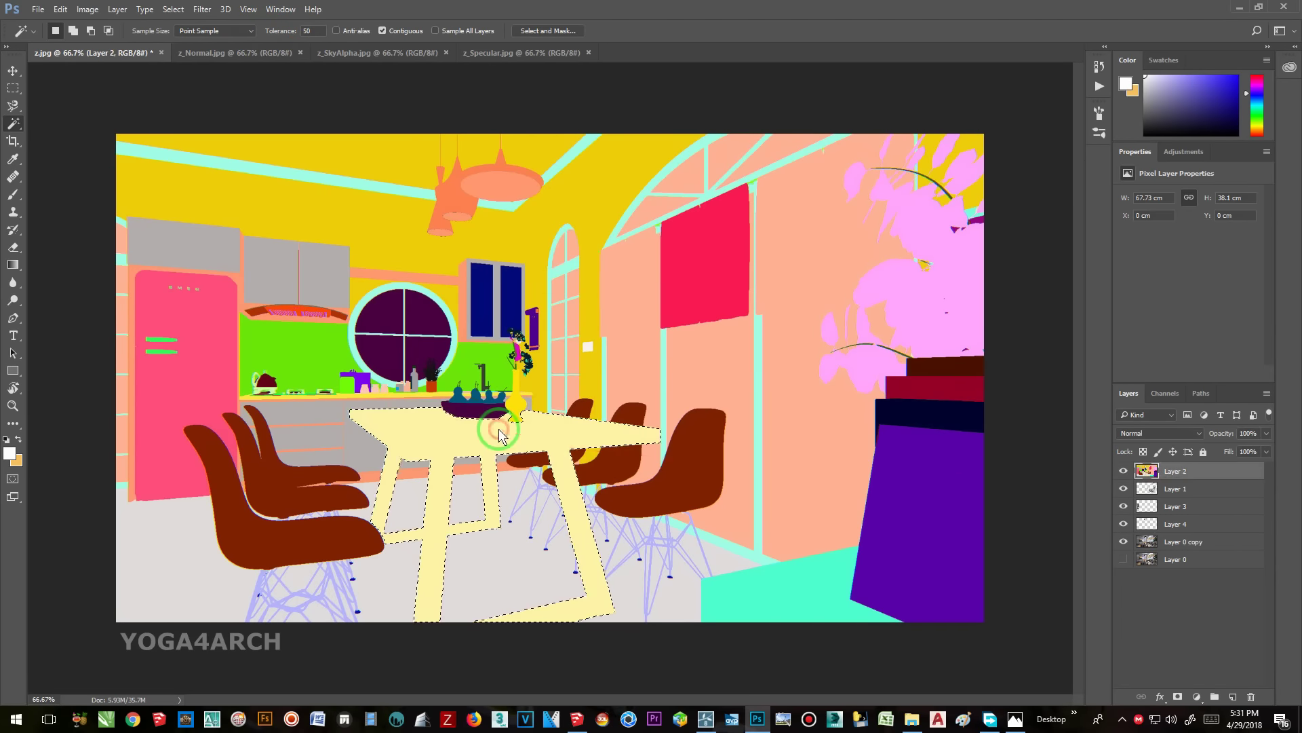
left_click(313, 30)
type("70")
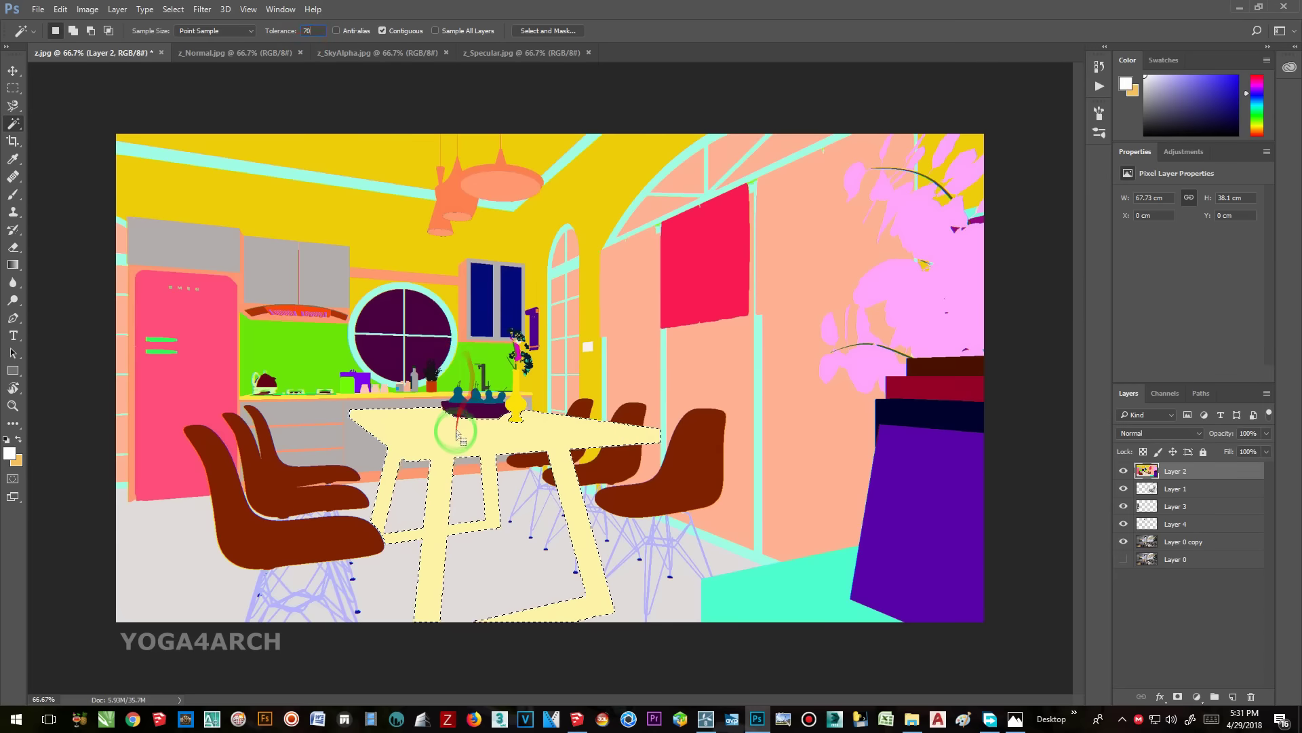
left_click(311, 31)
type("60")
left_click(535, 448)
- Copy the table from the render to a new layer blended Hard Light at 50% opacity
left_click(1181, 541)
right_click(590, 438)
left_click(642, 385)
left_click(1124, 470)
left_click(1159, 433)
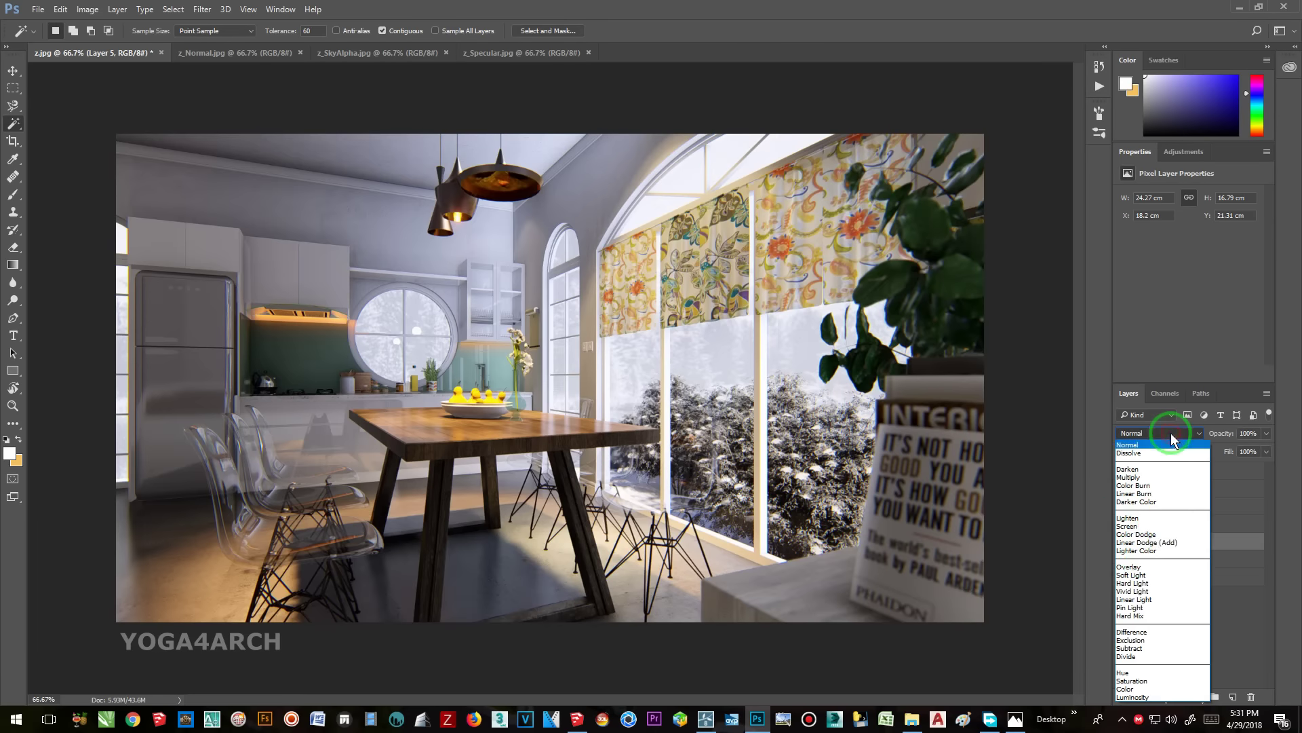
left_click(1151, 585)
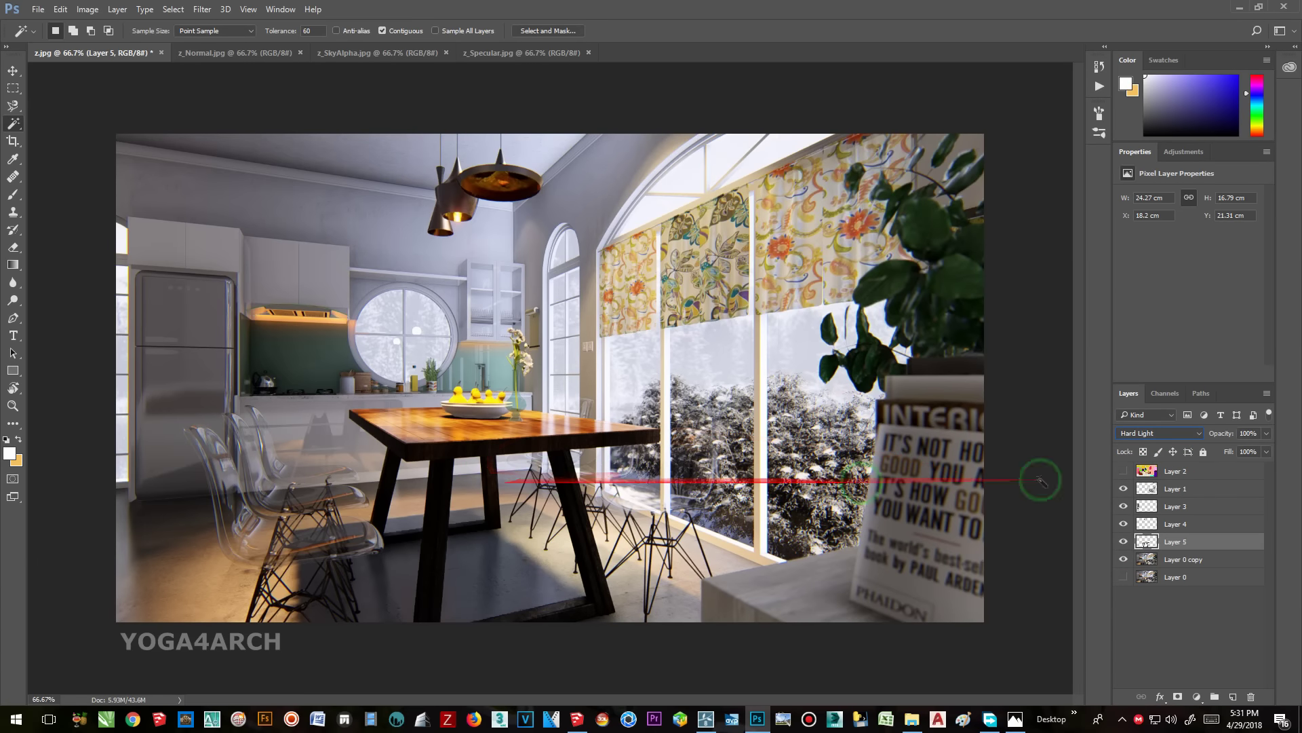
left_click_drag(1238, 451, 1216, 451)
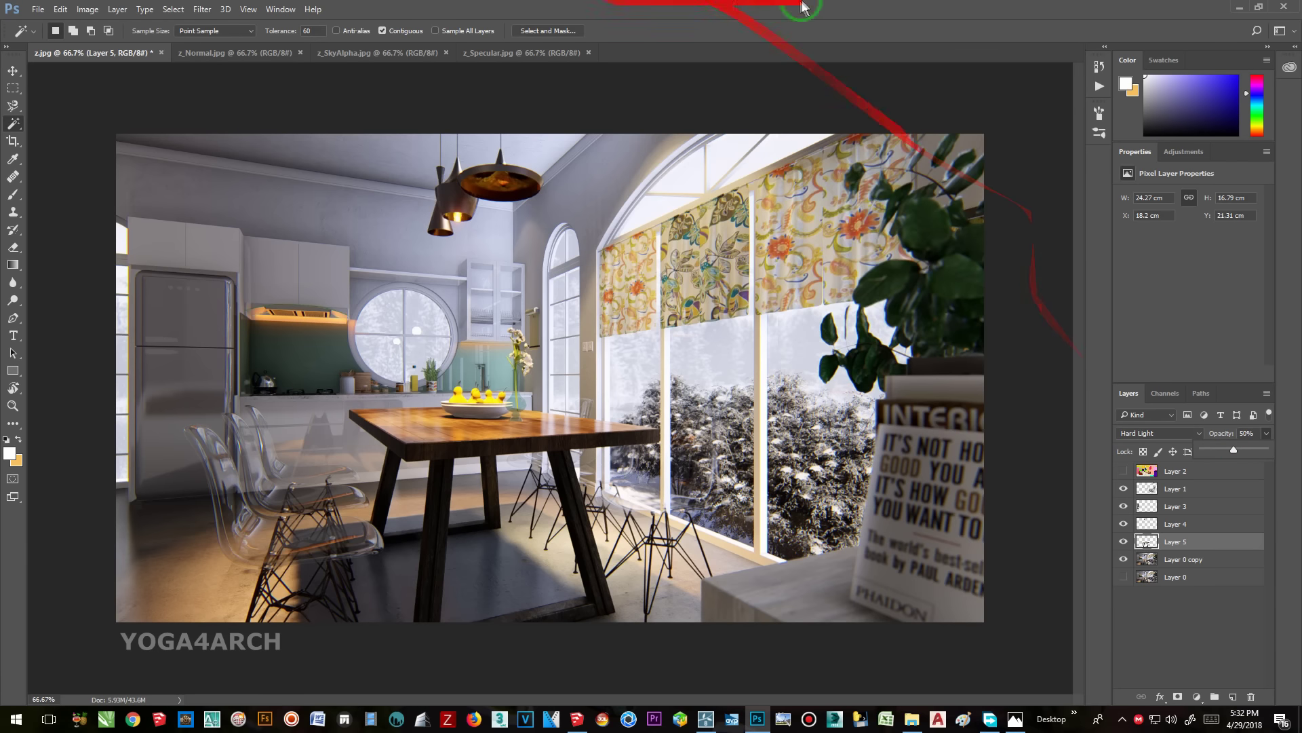
left_click(1123, 542)
left_click(1124, 543)
left_click(1124, 542)
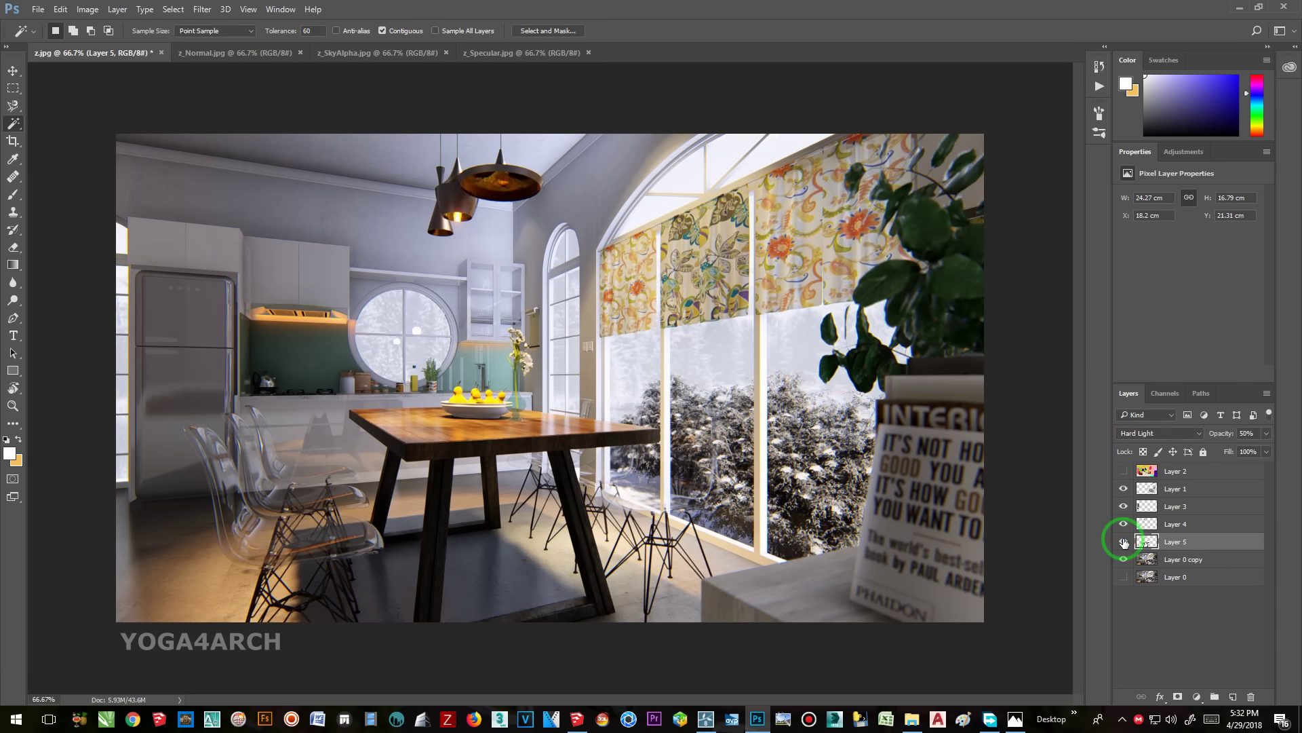
- Magic Wand the floor on the colour ID map with Contiguous off and Tolerance 30
left_click(1146, 471)
left_click(190, 552)
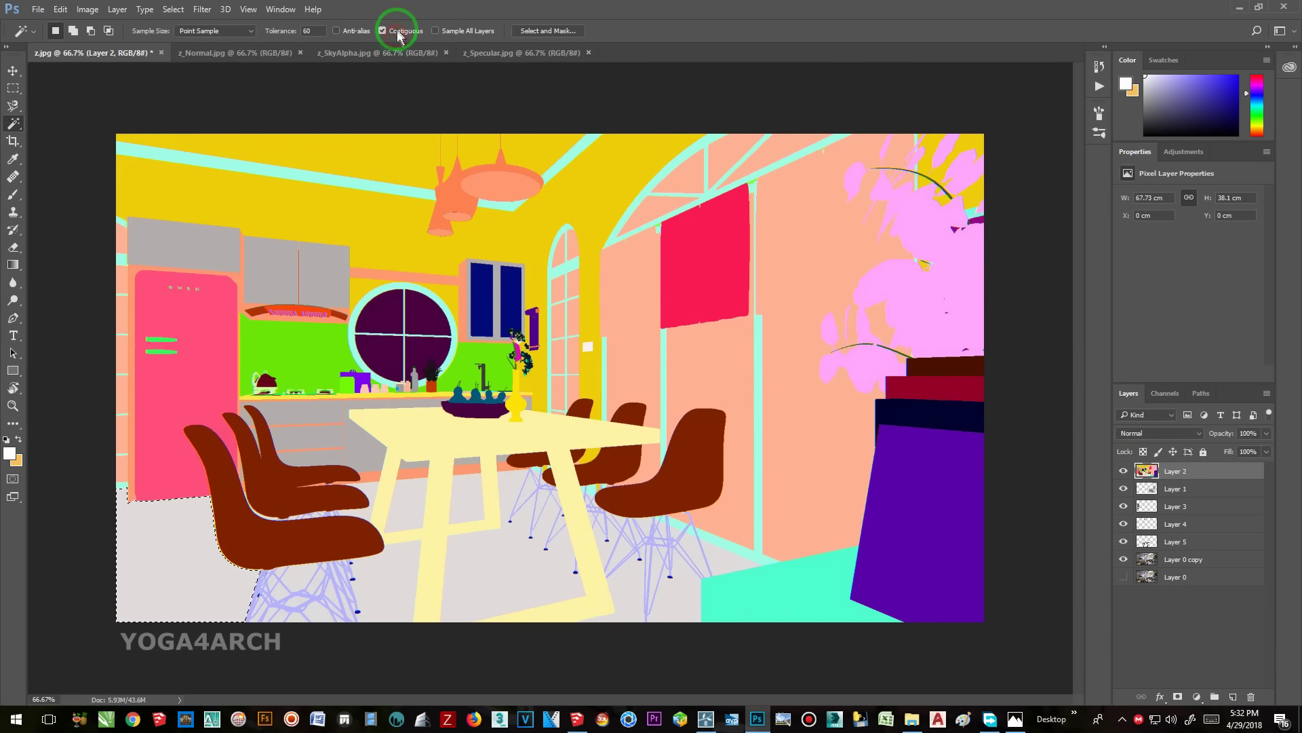
left_click(202, 552)
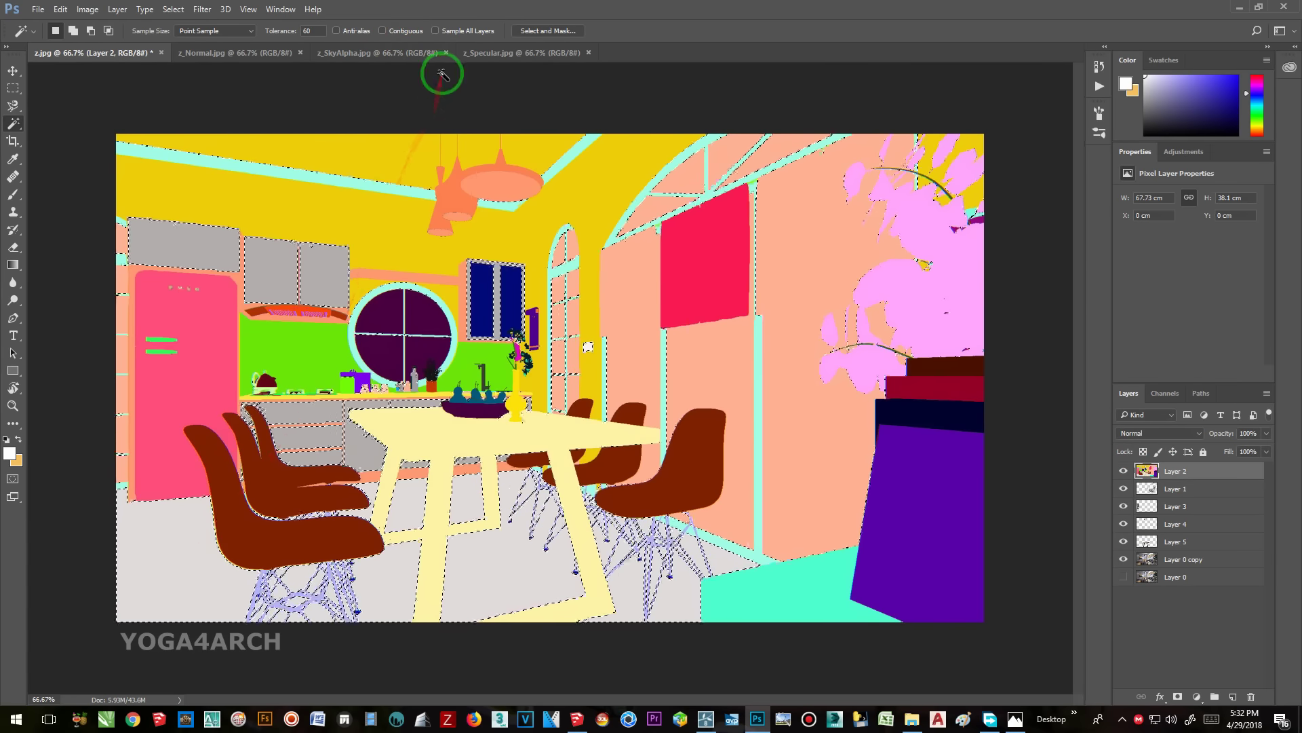
left_click_drag(281, 32, 246, 34)
left_click(197, 556)
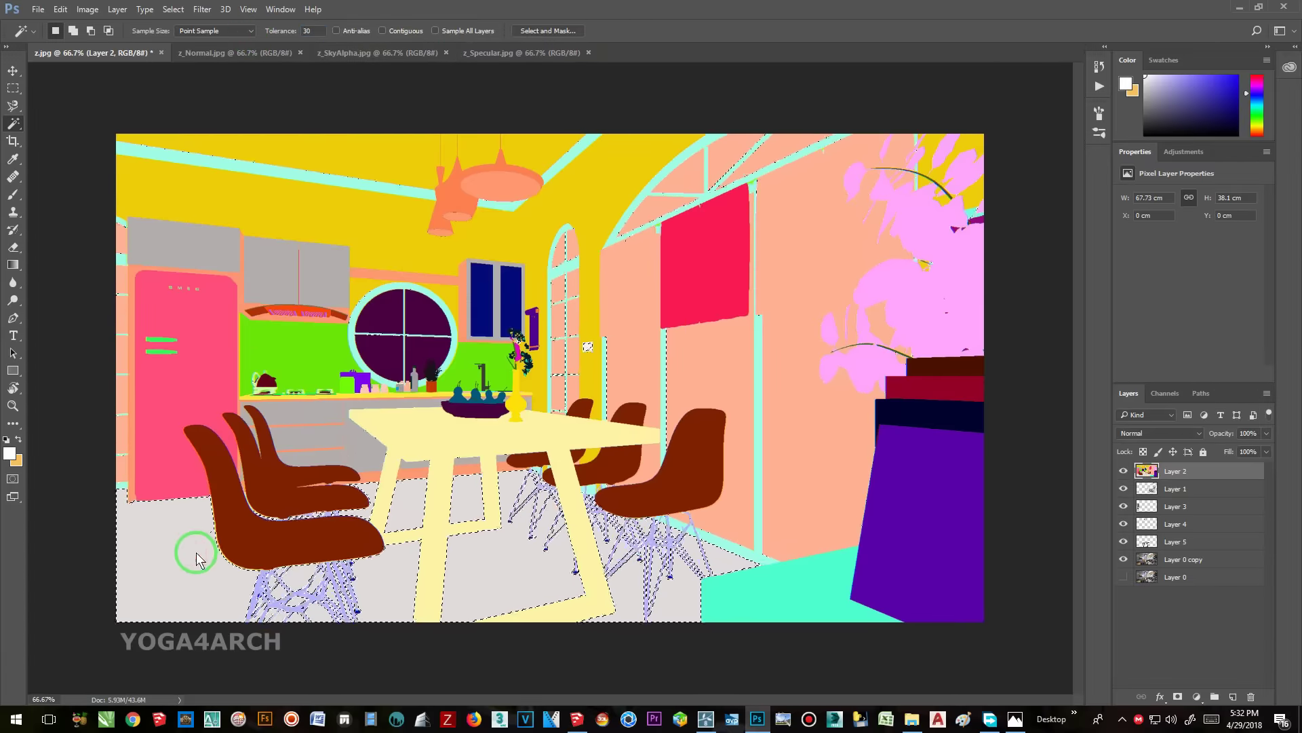
- Copy the floor from Layer 0 copy to a new Soft Light layer at 25% opacity
left_click(1175, 559)
right_click(535, 568)
left_click(579, 511)
left_click(1123, 471)
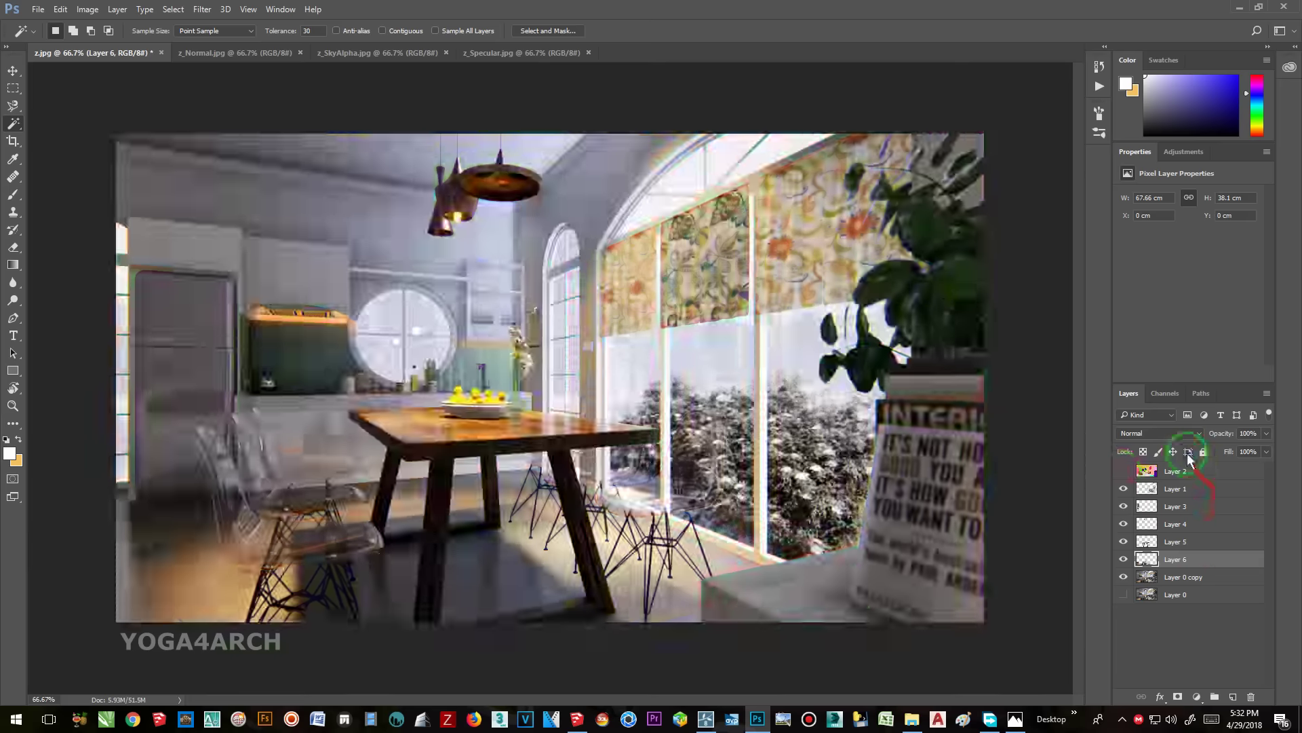
left_click(1159, 432)
left_click(1164, 585)
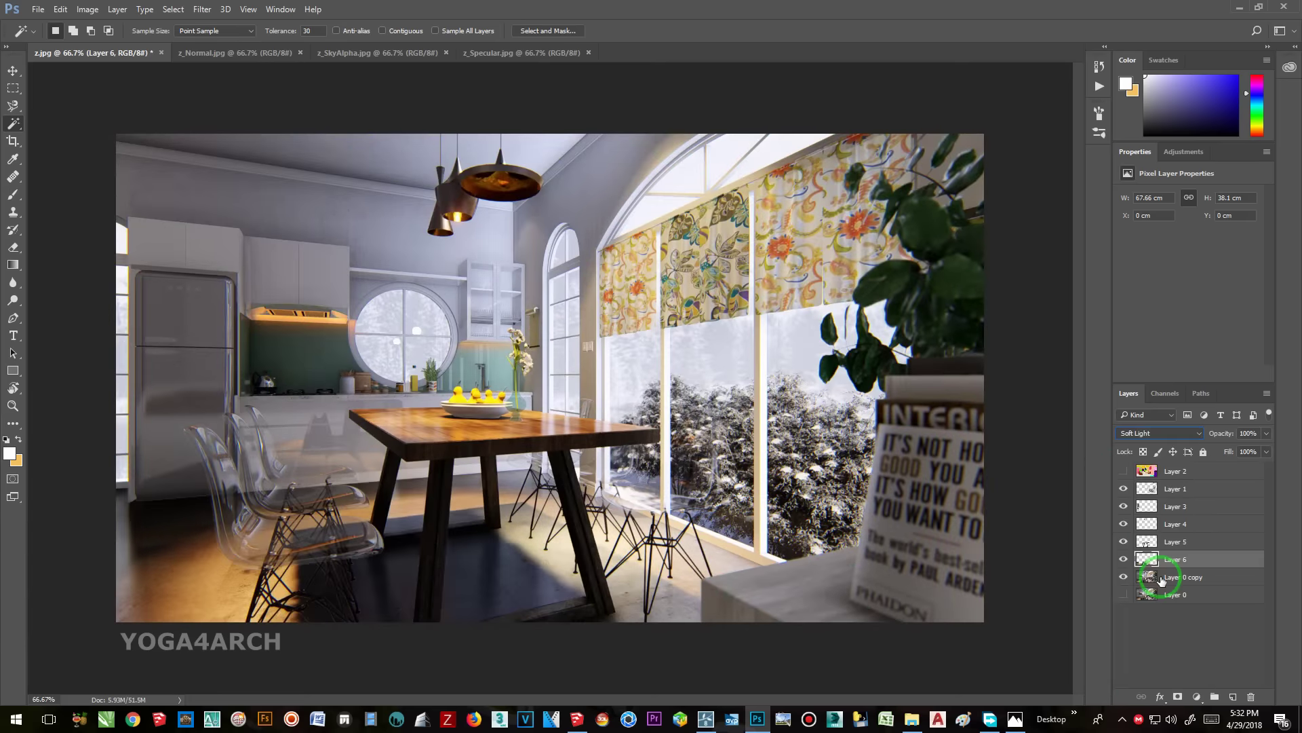
left_click_drag(1234, 462, 1238, 459)
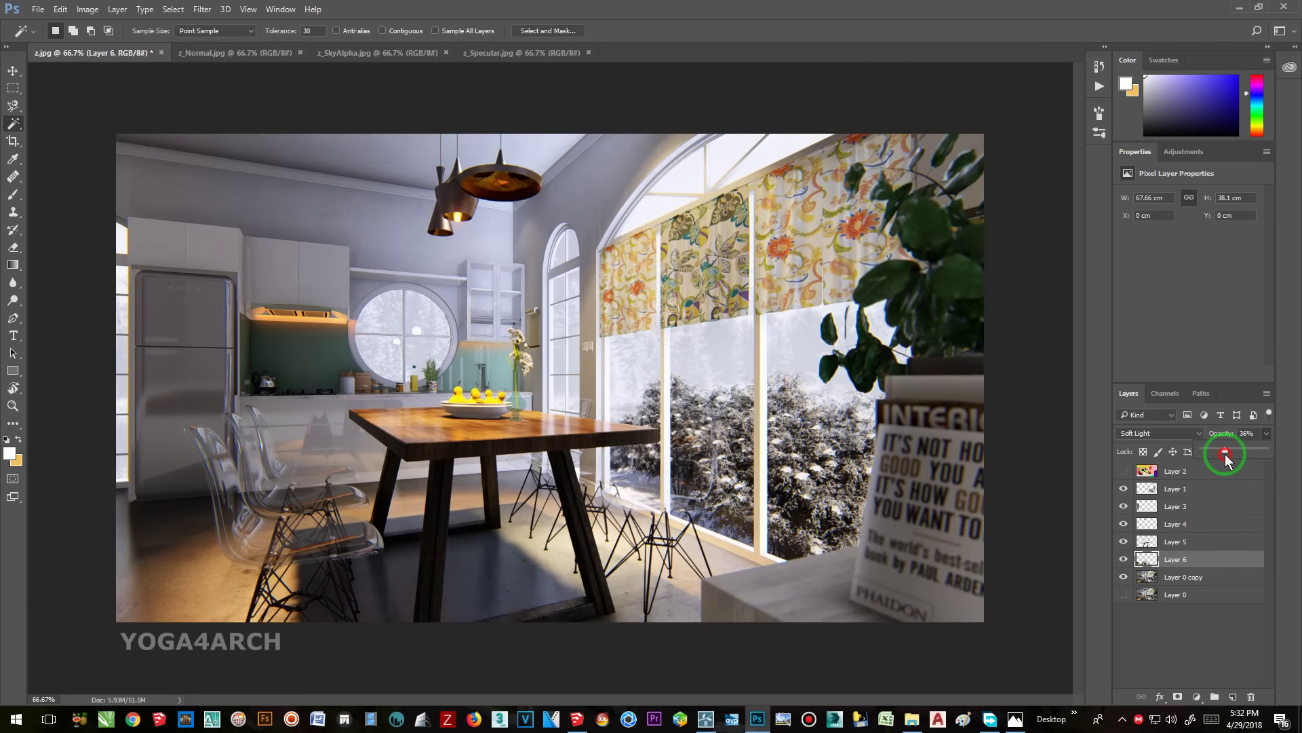
left_click(1124, 559)
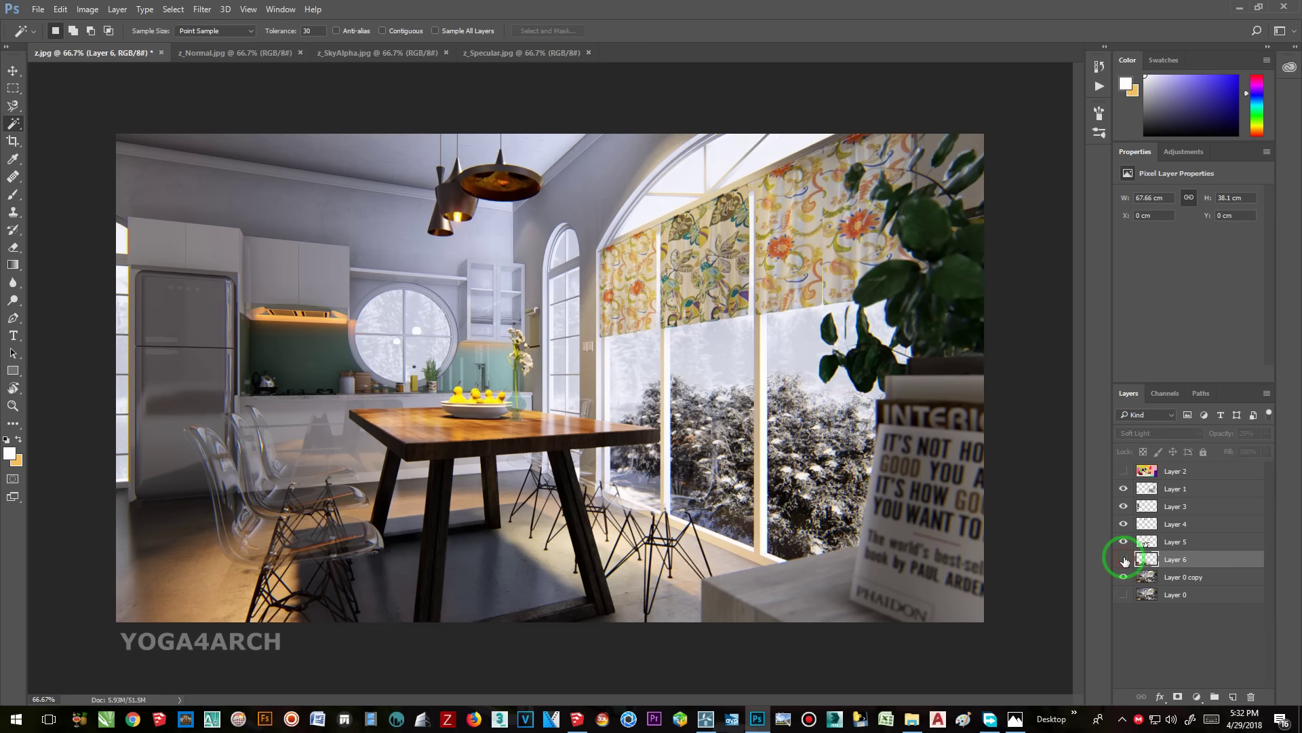
left_click(12, 247)
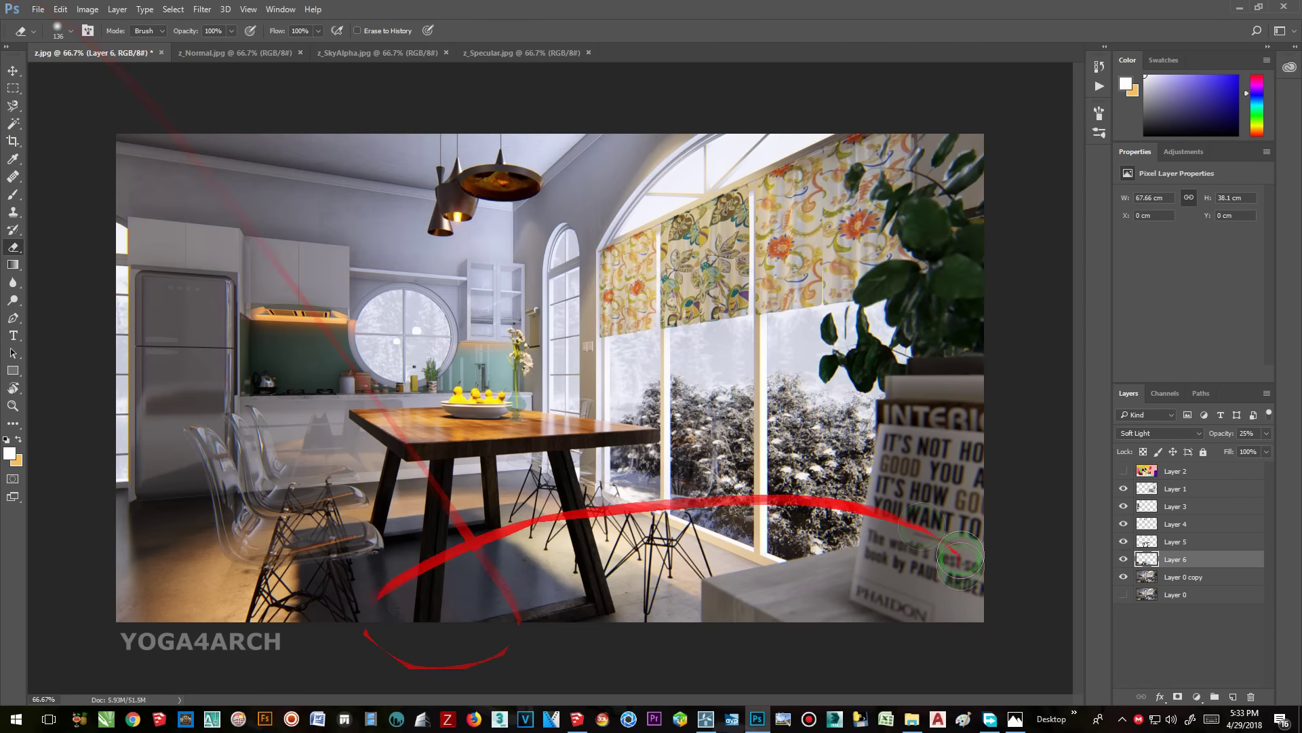
left_click(1221, 488)
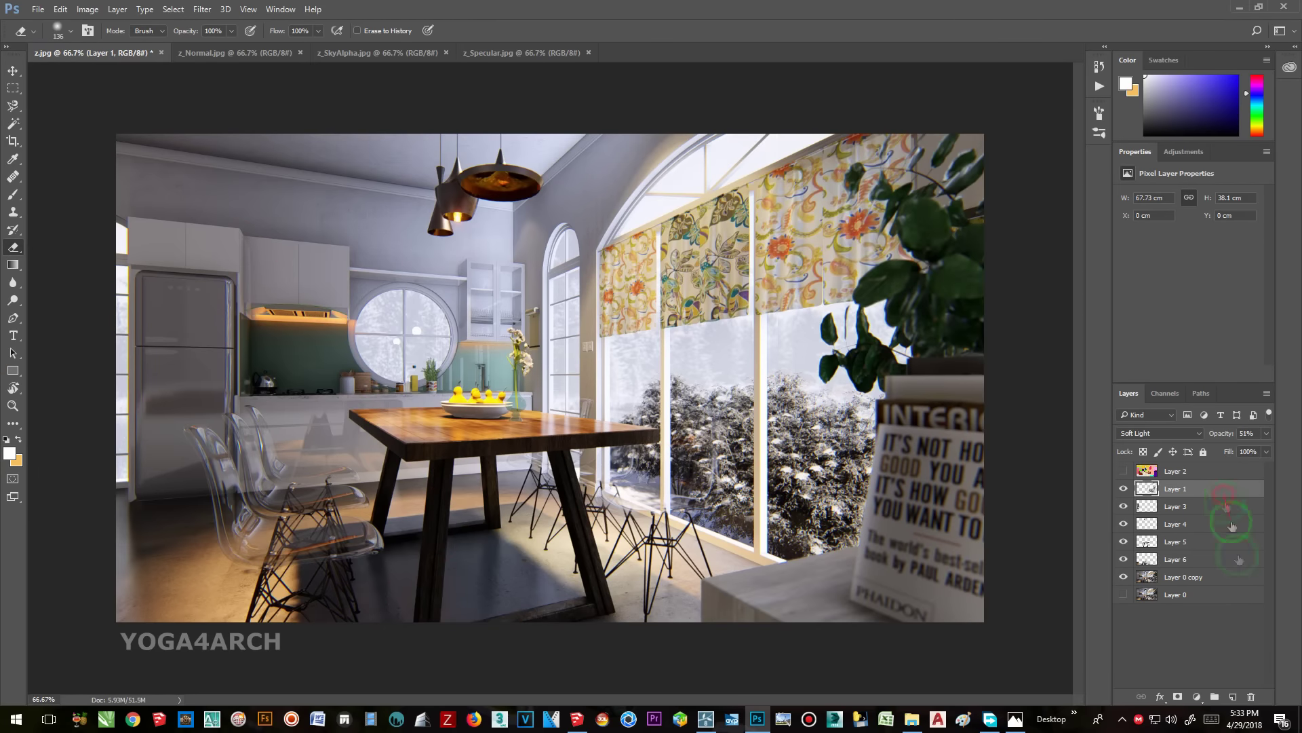
- Merge the visible layers into a new combined layer
left_click(1221, 594, "shift")
left_click_drag(1221, 595, 1232, 697)
right_click(1239, 535)
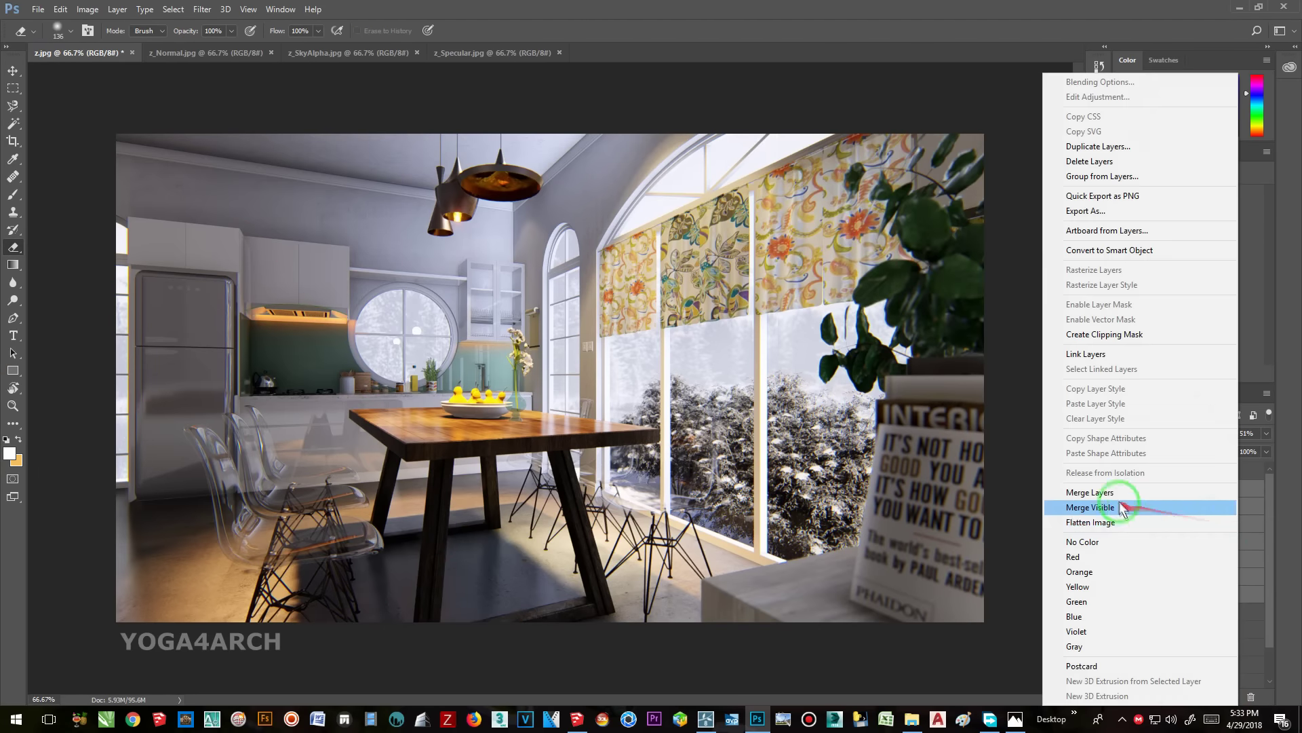
left_click(1068, 502)
- In the Camera Raw Filter, apply Auto tone and Auto white balance
left_click(202, 9)
left_click(286, 97)
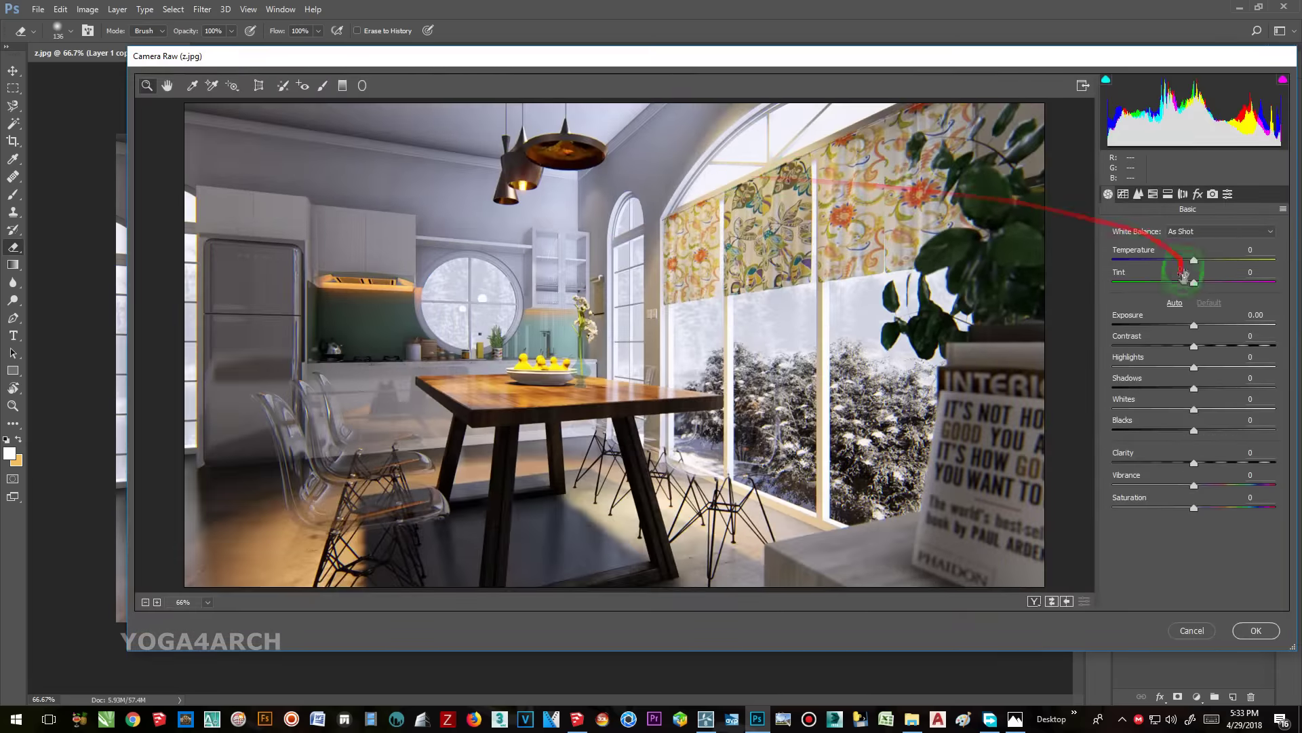
left_click(1174, 303)
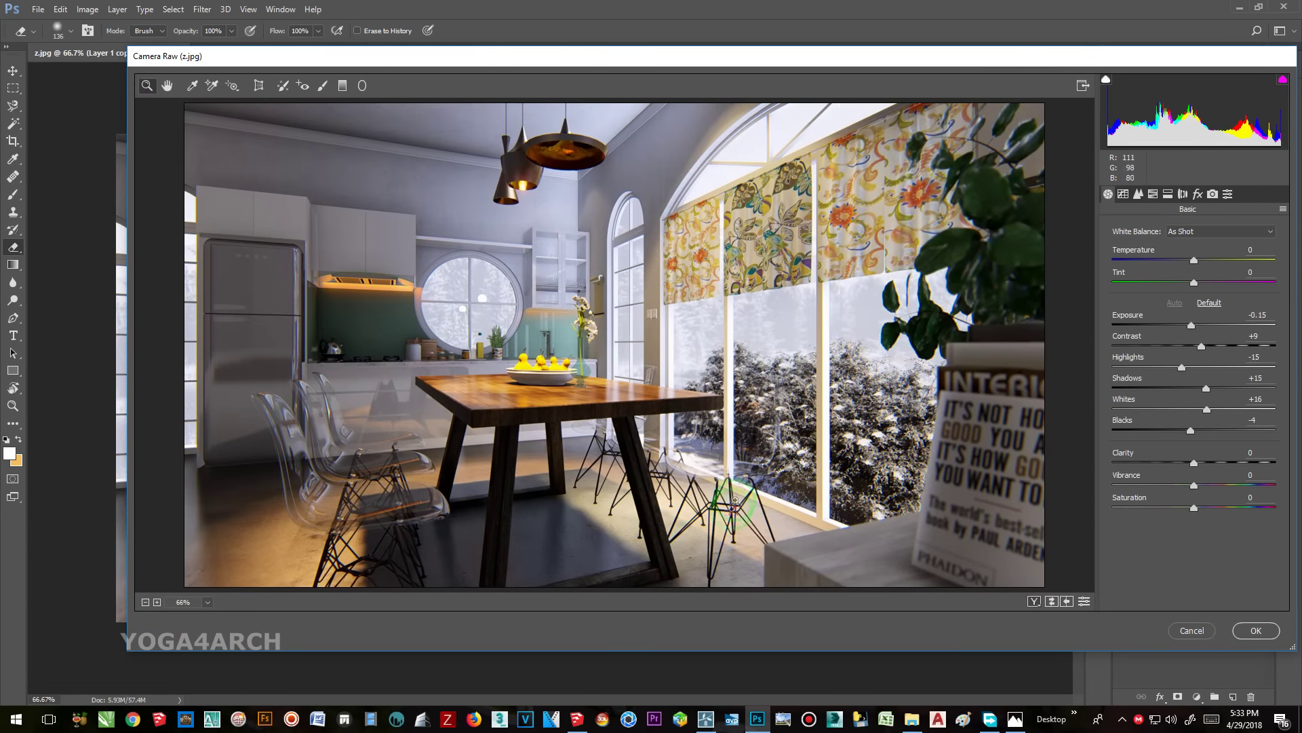
left_click(1214, 231)
left_click(1193, 255)
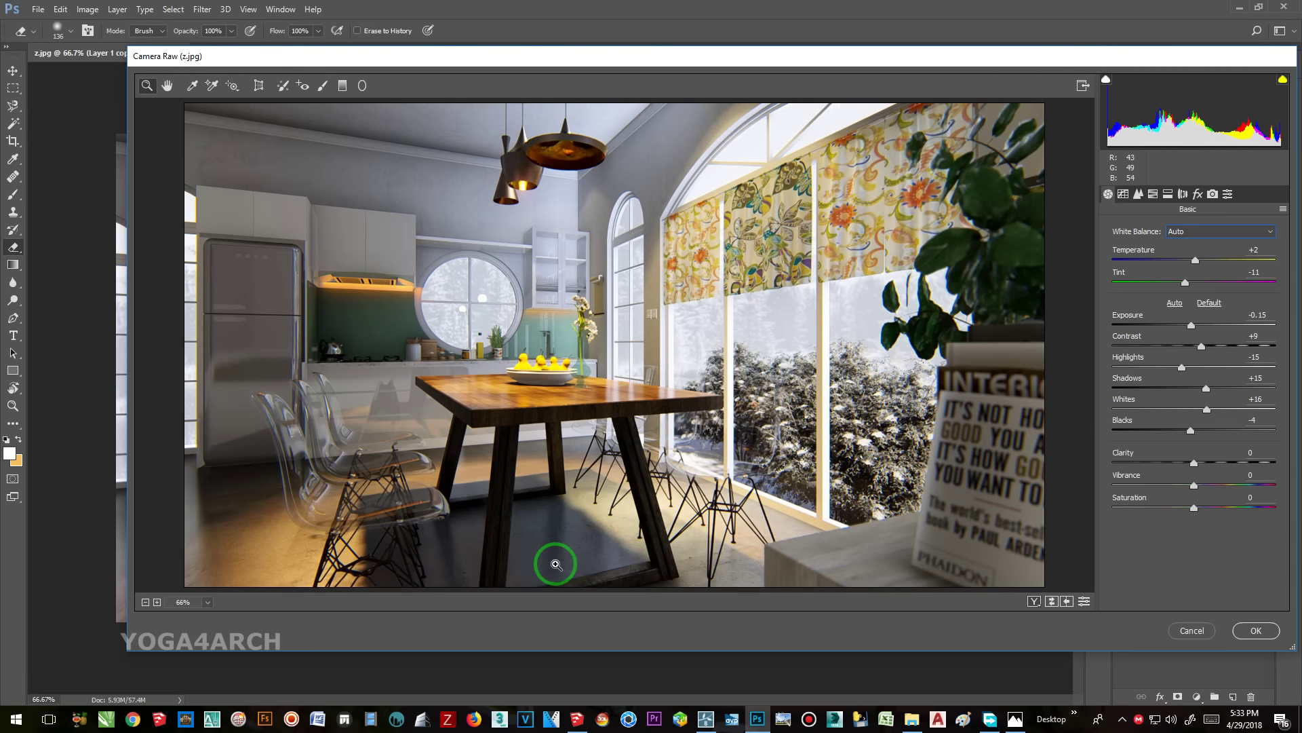
- Add a -38 lens vignette to darken the corners and apply the Camera Raw grading
left_click(1154, 195)
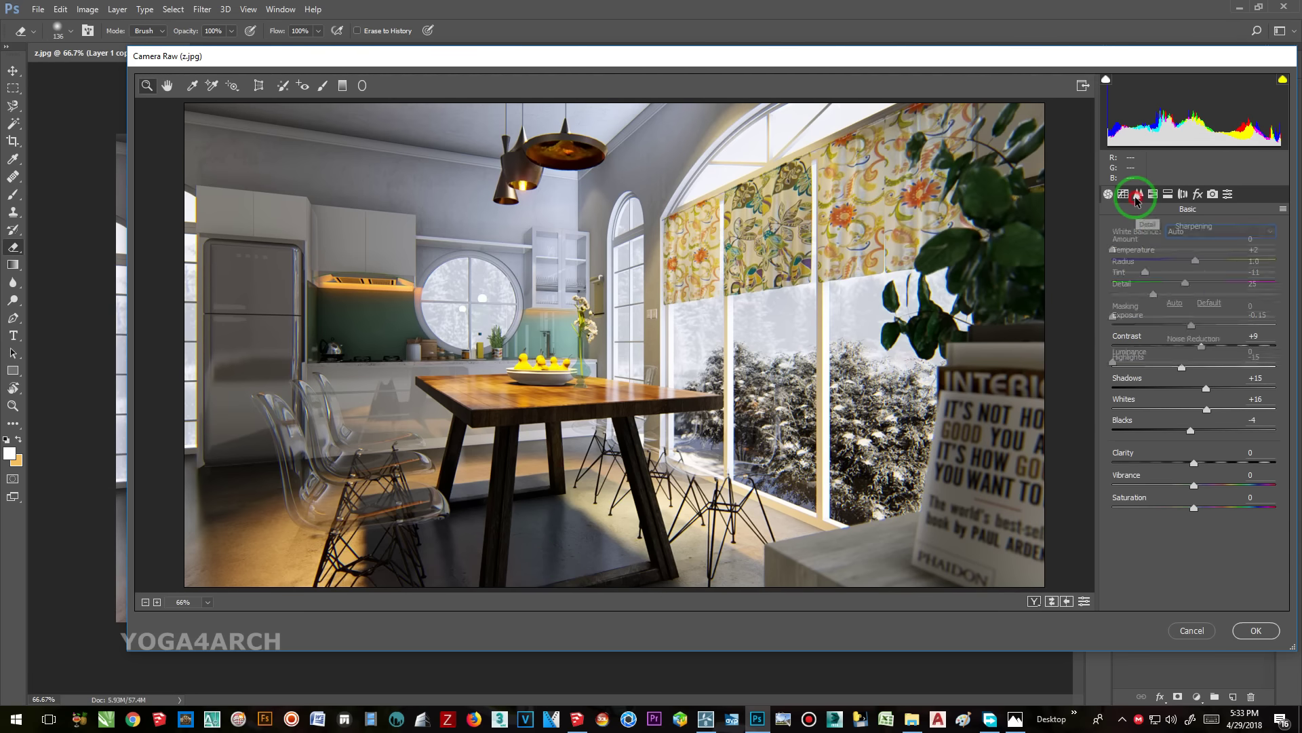
left_click(1198, 194)
left_click_drag(1186, 422, 1192, 420)
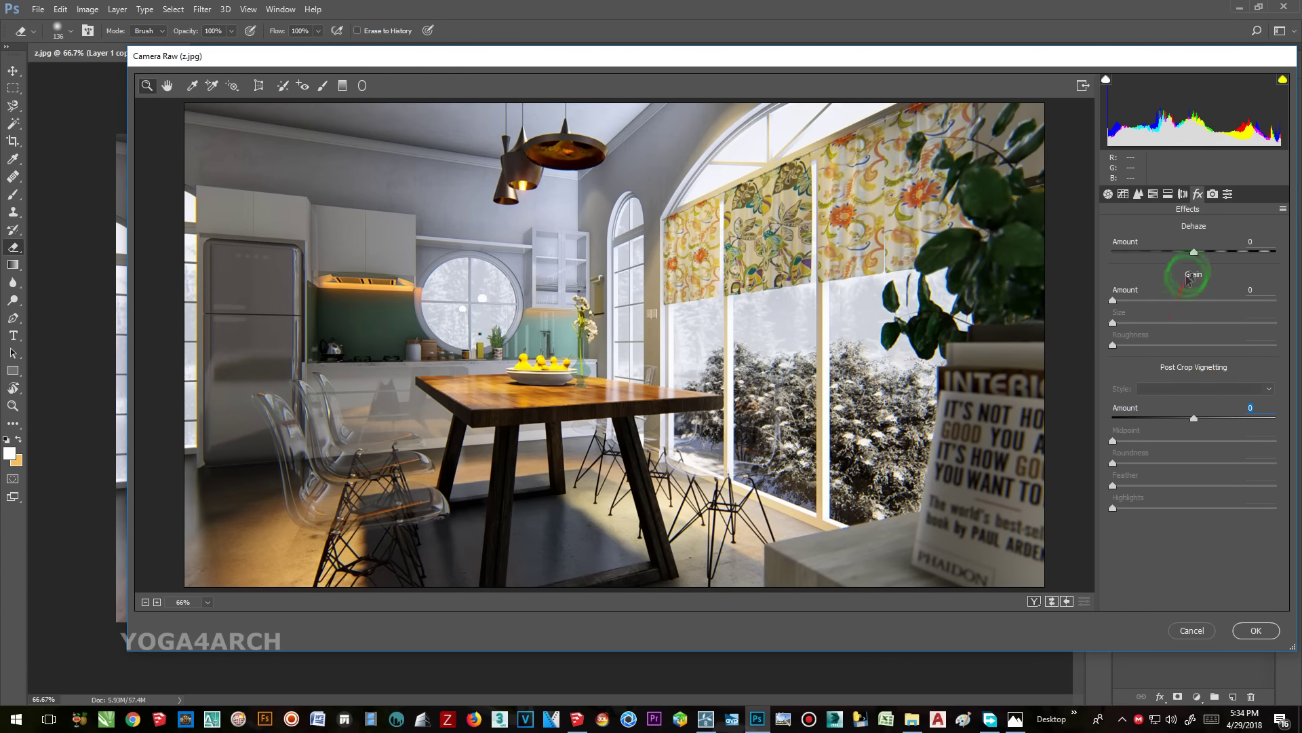
left_click(1183, 193)
mouse_move(1194, 484)
left_mouse_down()
mouse_move(1089, 479)
mouse_move(1157, 477)
left_mouse_up()
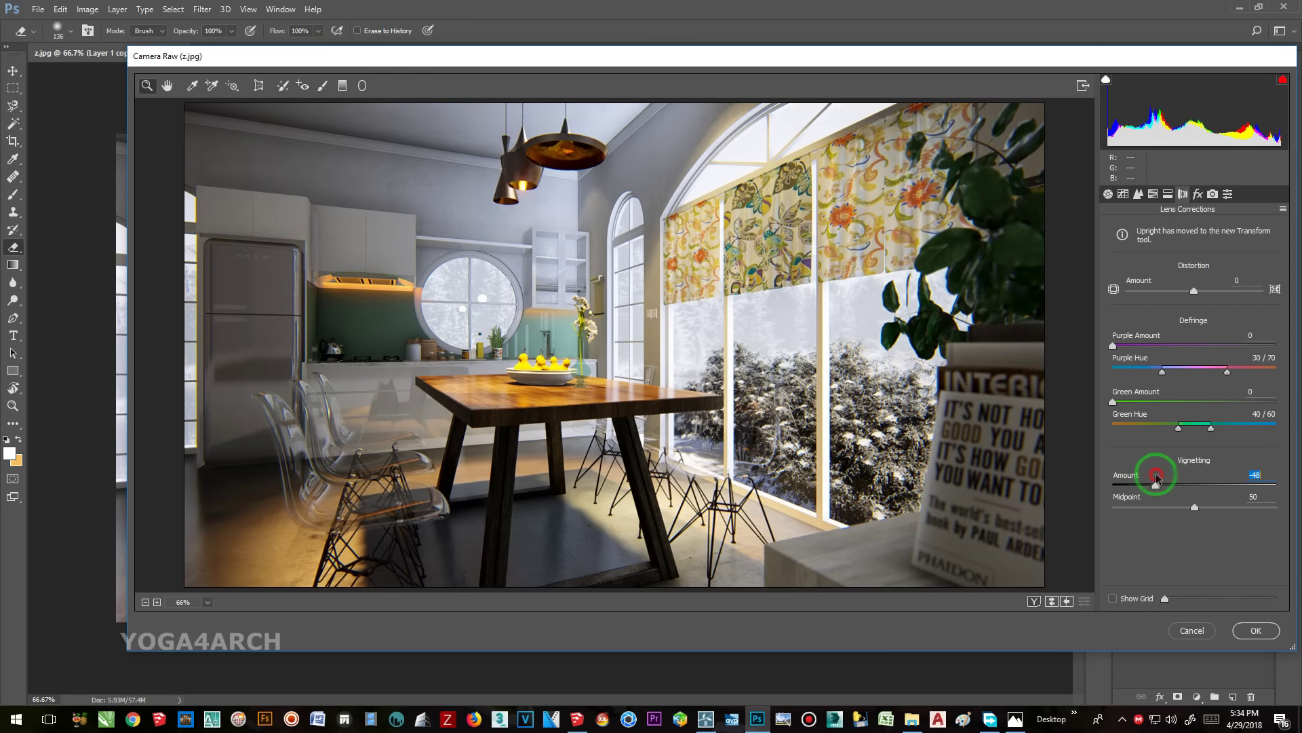
left_click(1255, 630)
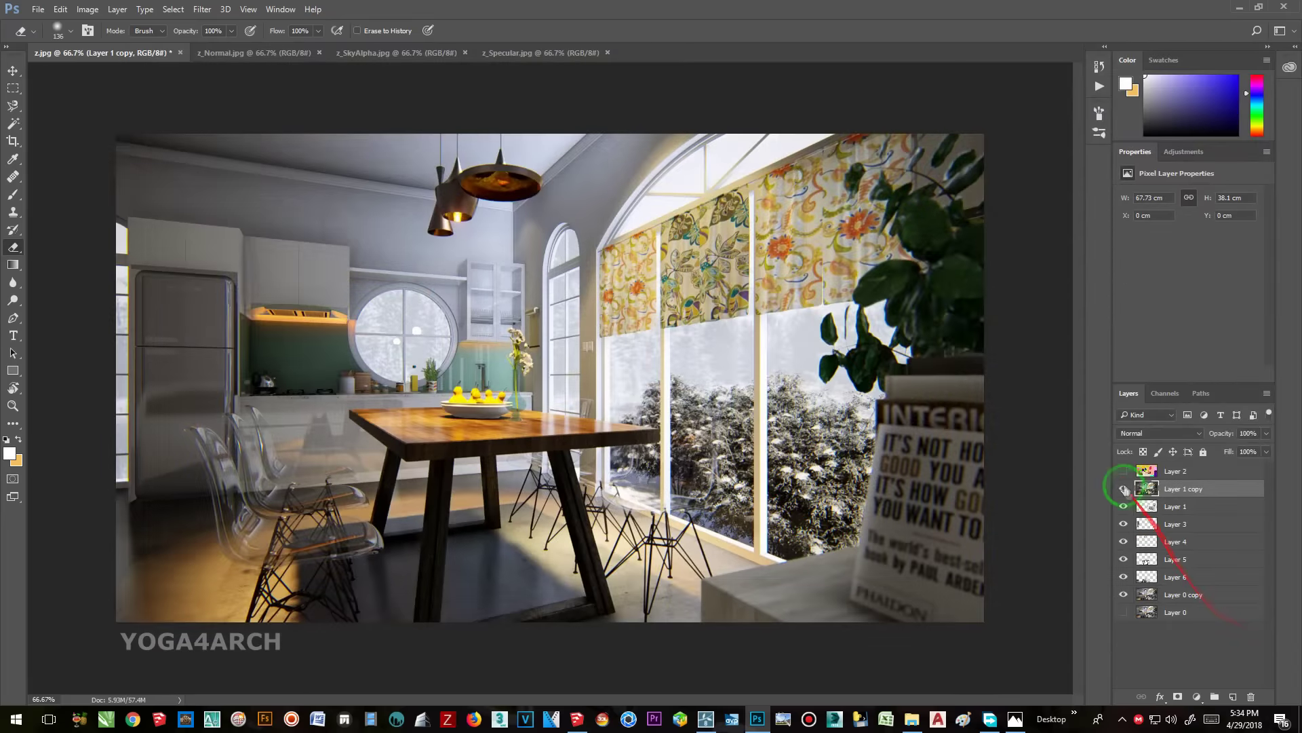
- Try a Hue/Saturation adjustment at saturation +9, then delete it
left_click(1124, 488)
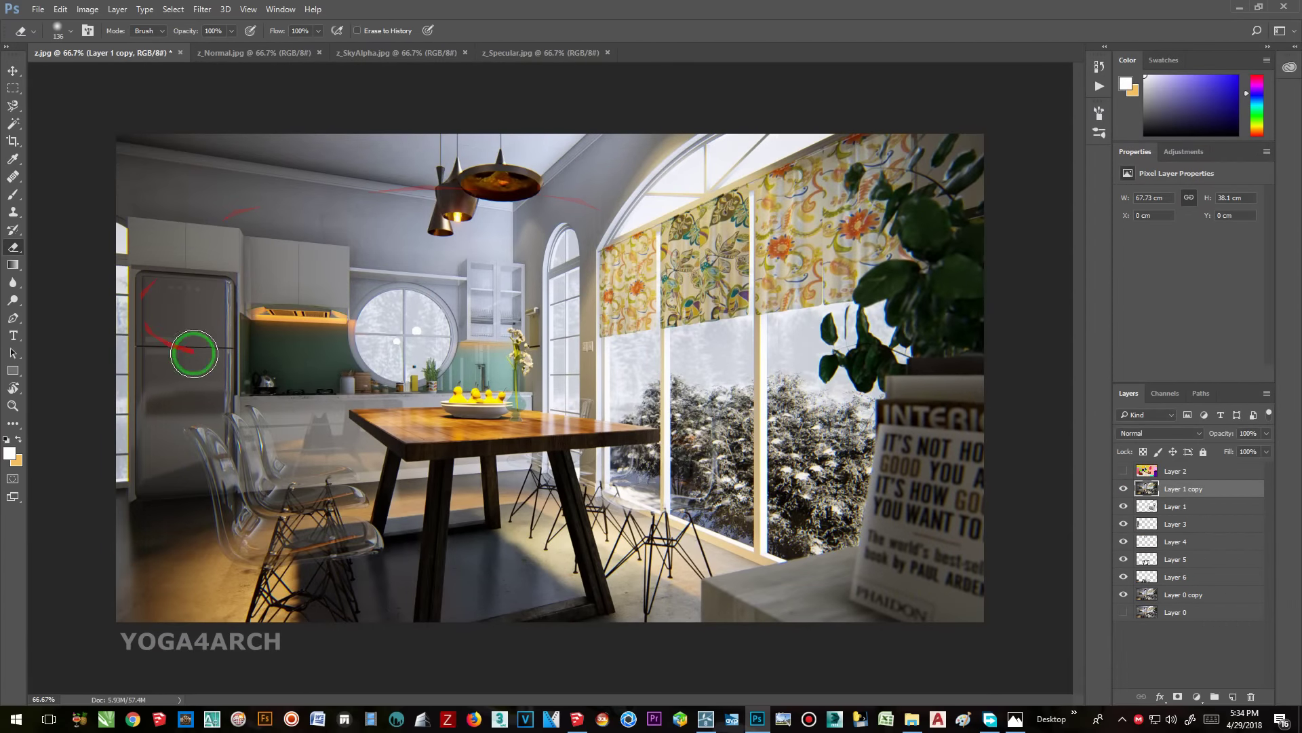
left_click(1197, 696)
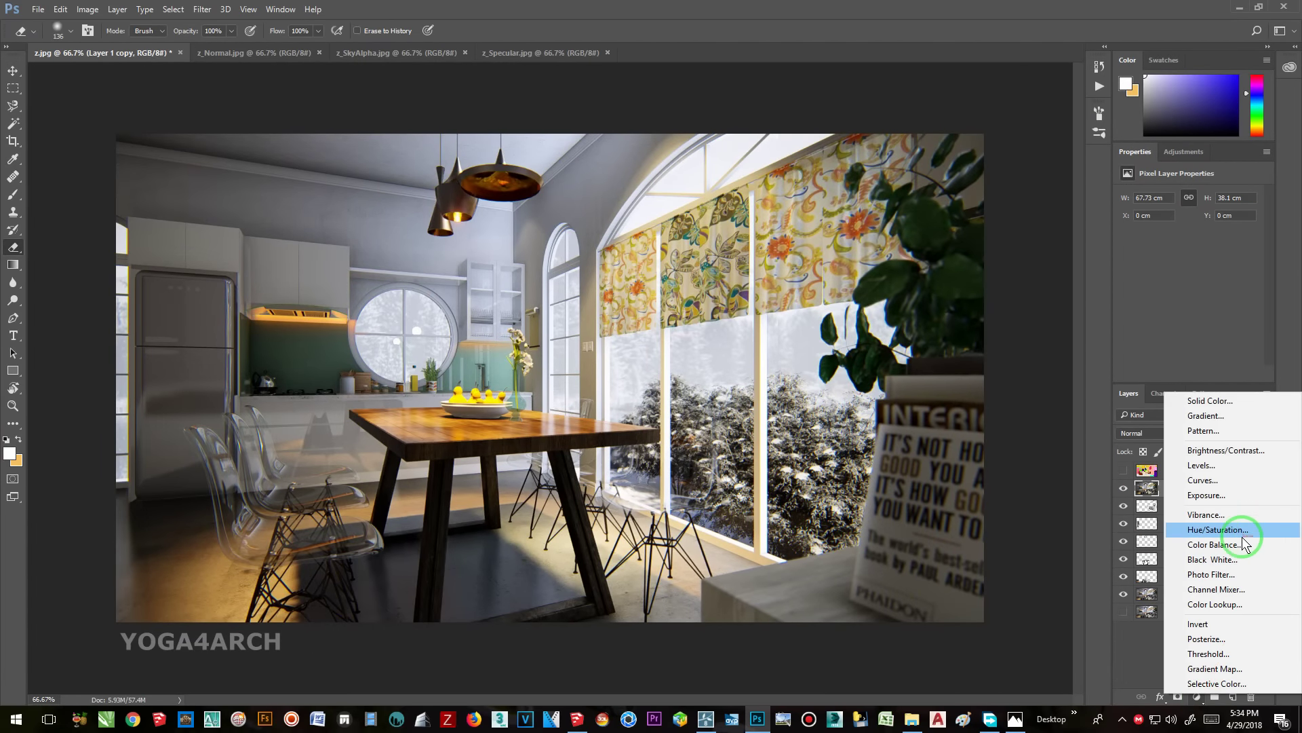
left_click(1244, 531)
left_click_drag(1187, 270, 1195, 268)
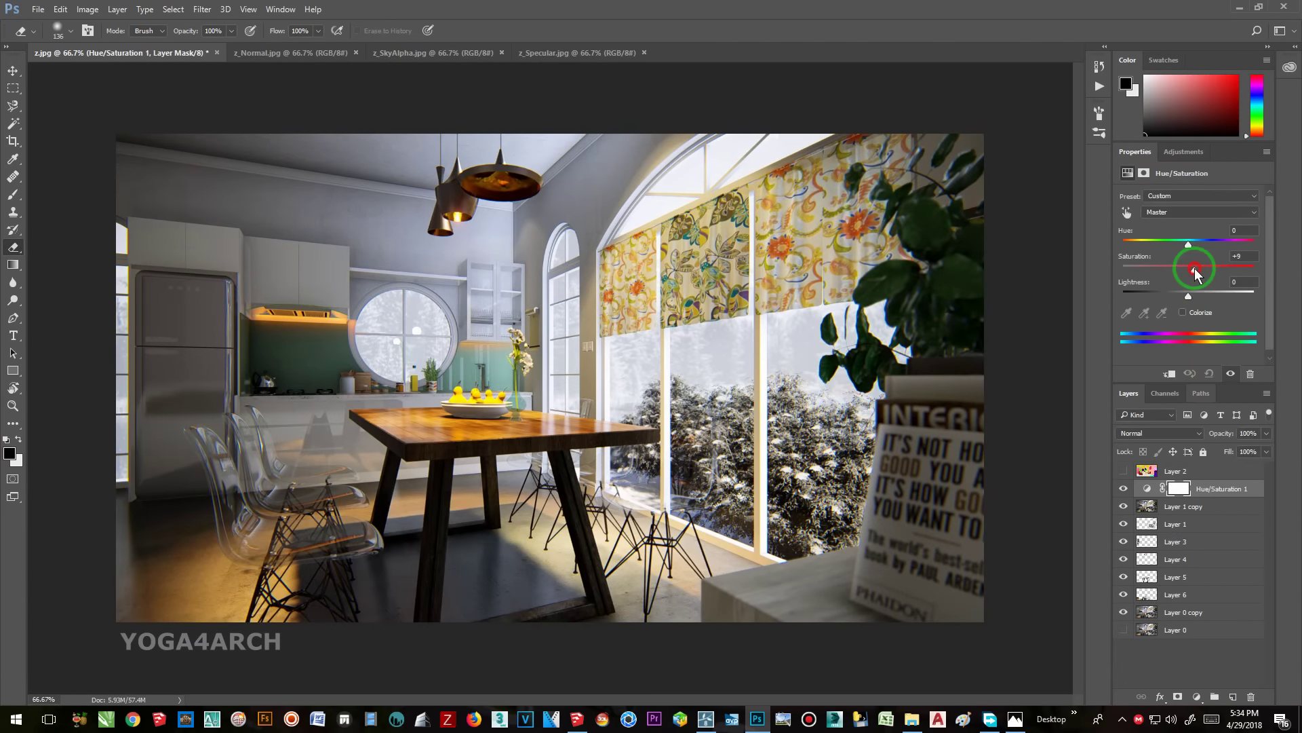
right_click(1250, 489)
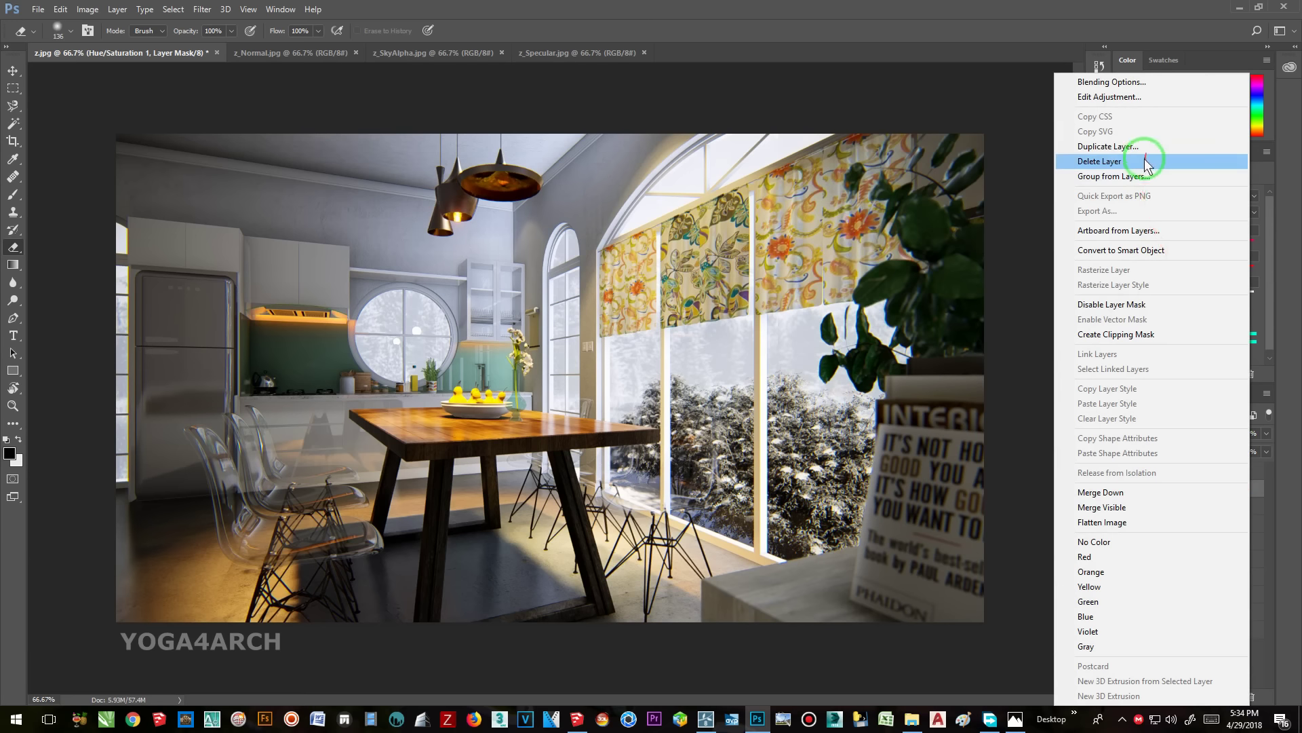
left_click(1148, 165)
left_click(709, 298)
- Add a Color Balance adjustment layer shifting the midtones toward blue
left_click(1123, 489)
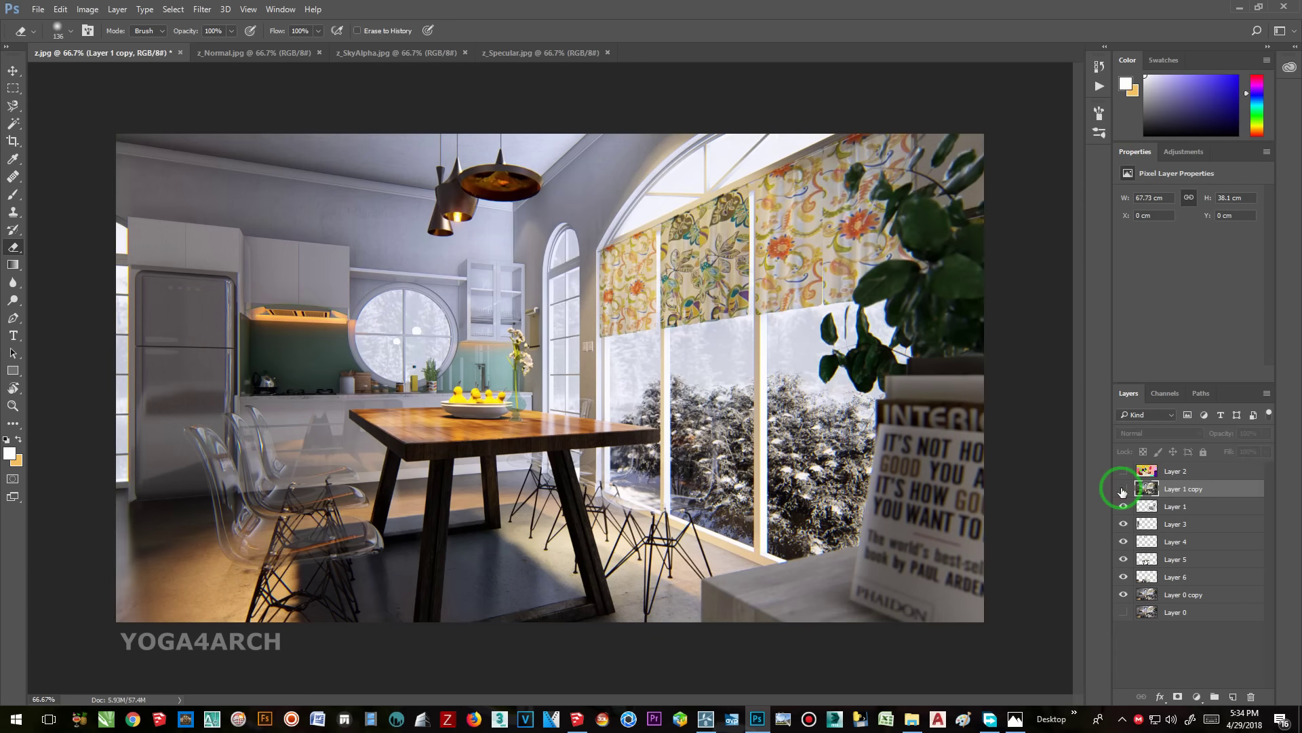
left_click(1123, 488)
left_click(1123, 488)
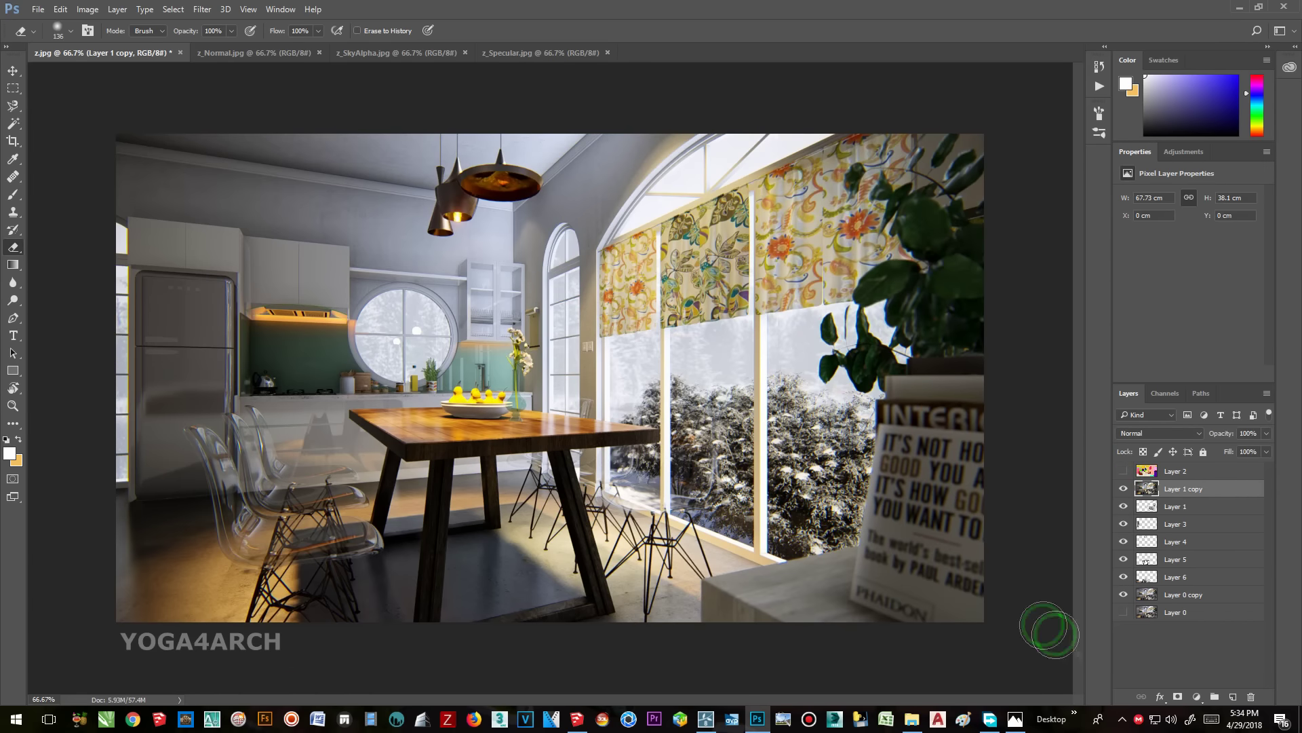
left_click(1201, 701)
left_click(1215, 551)
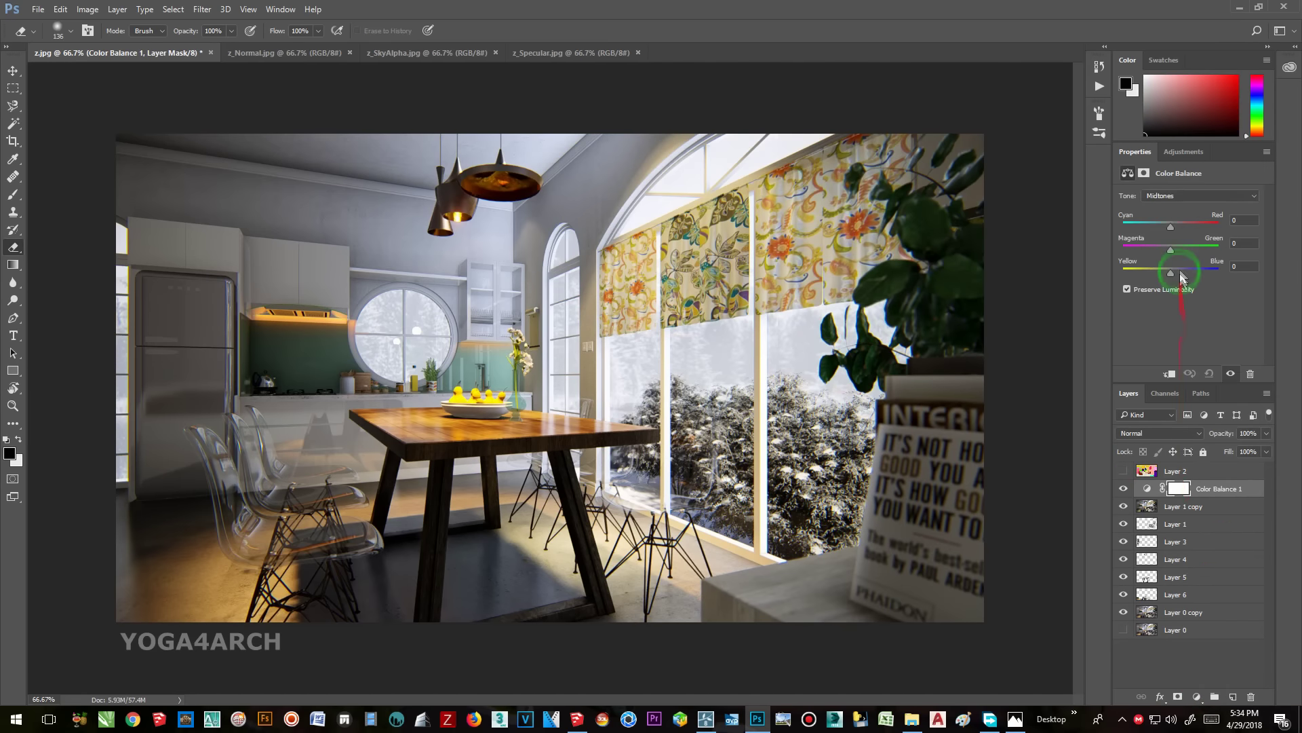
left_click_drag(1169, 272, 1178, 274)
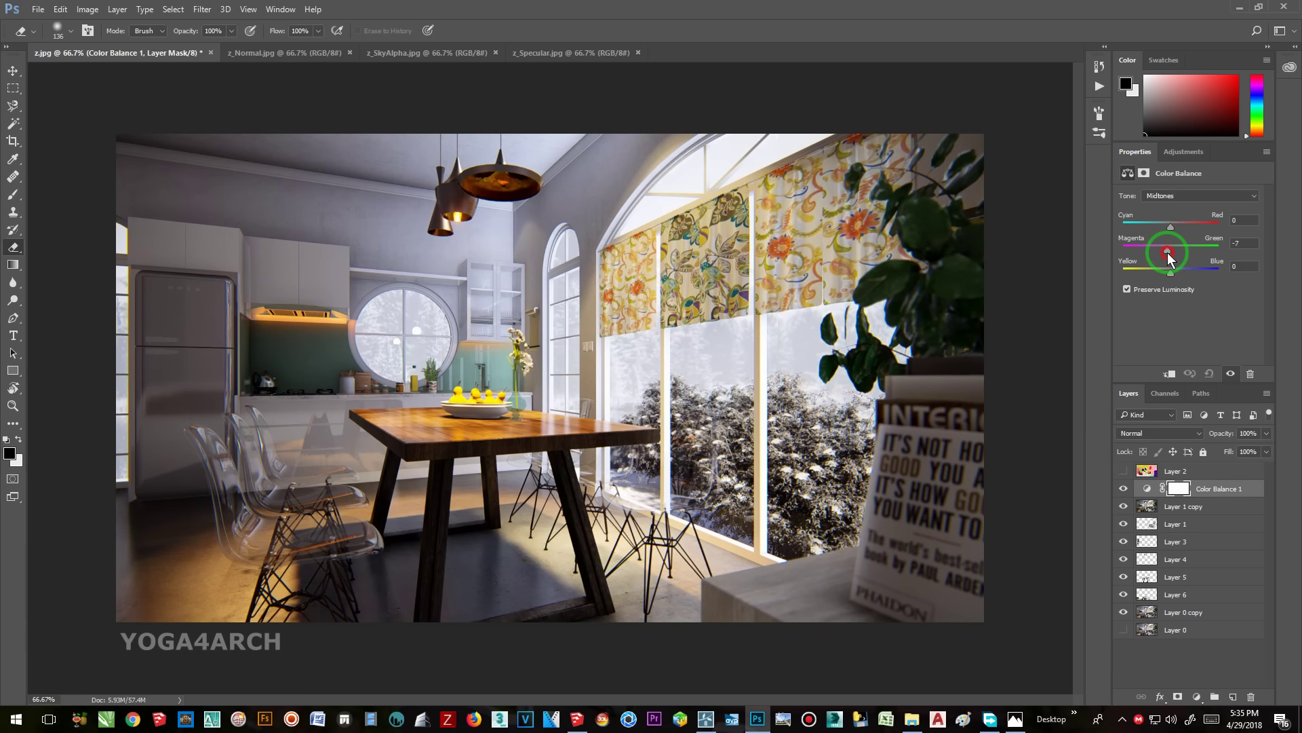
- Shift Color Balance midtones toward red and add Selective Color adjusting Yellows' magenta, black and cyan
left_click_drag(1168, 224, 1171, 228)
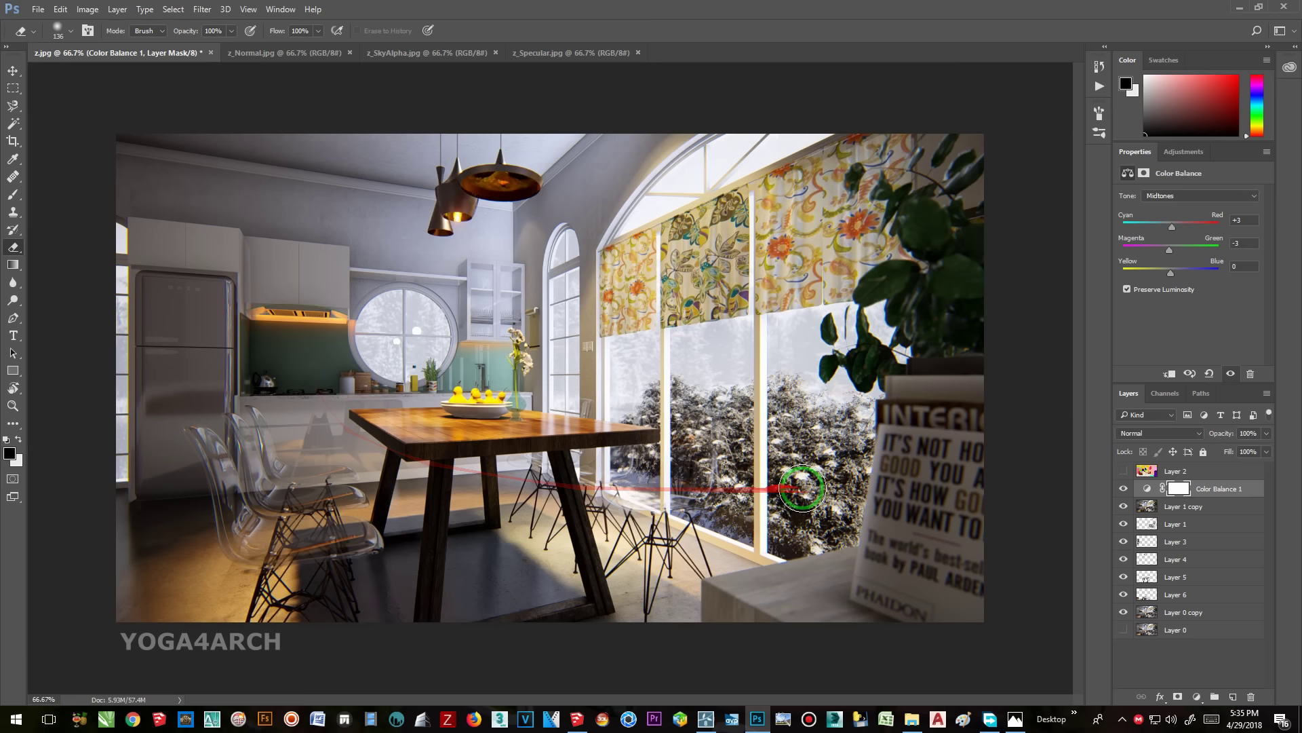
left_click(1211, 653)
left_click(1197, 696)
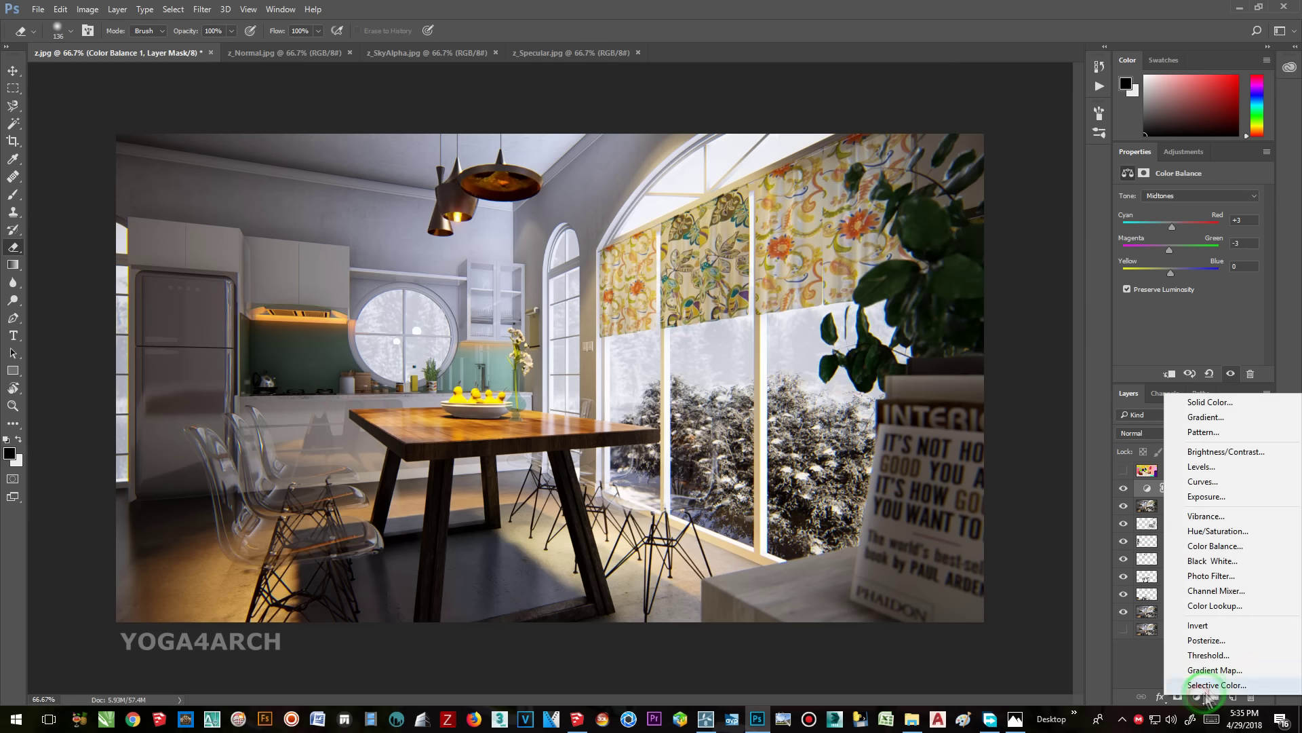
left_click(1201, 211)
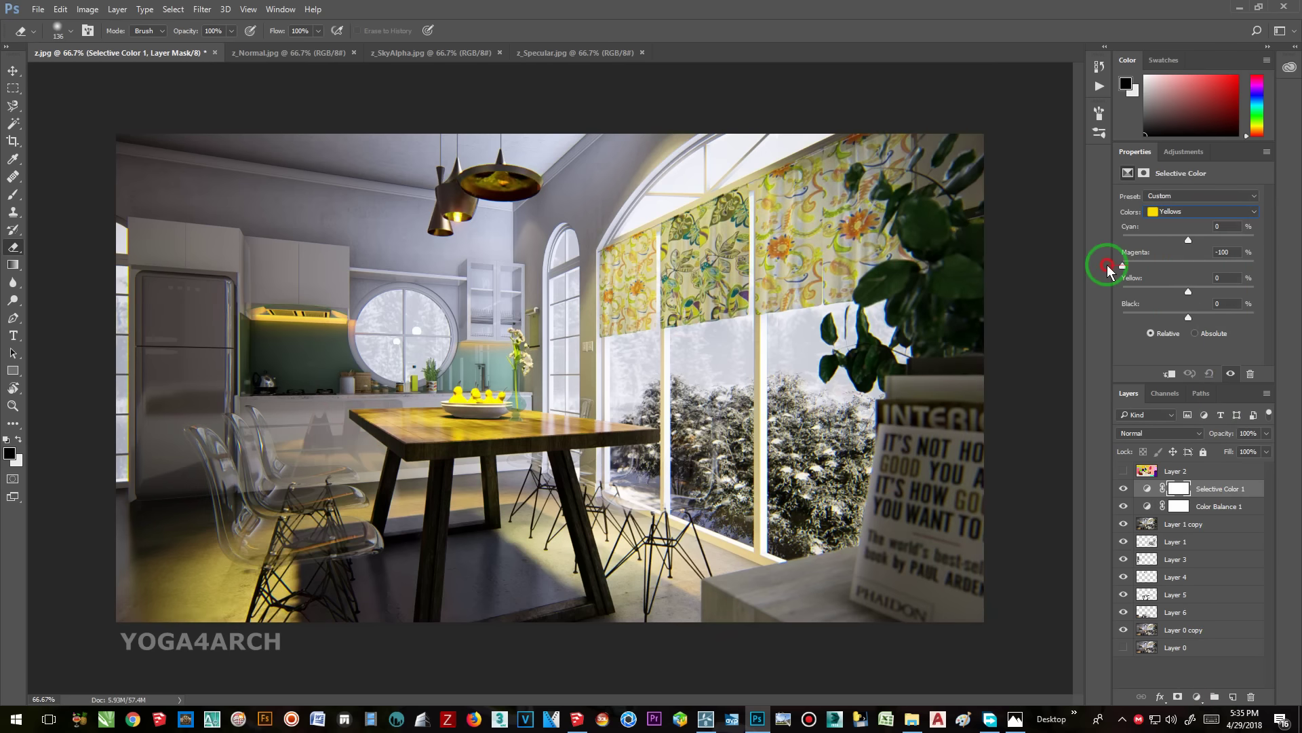
left_click_drag(1189, 264, 1204, 266)
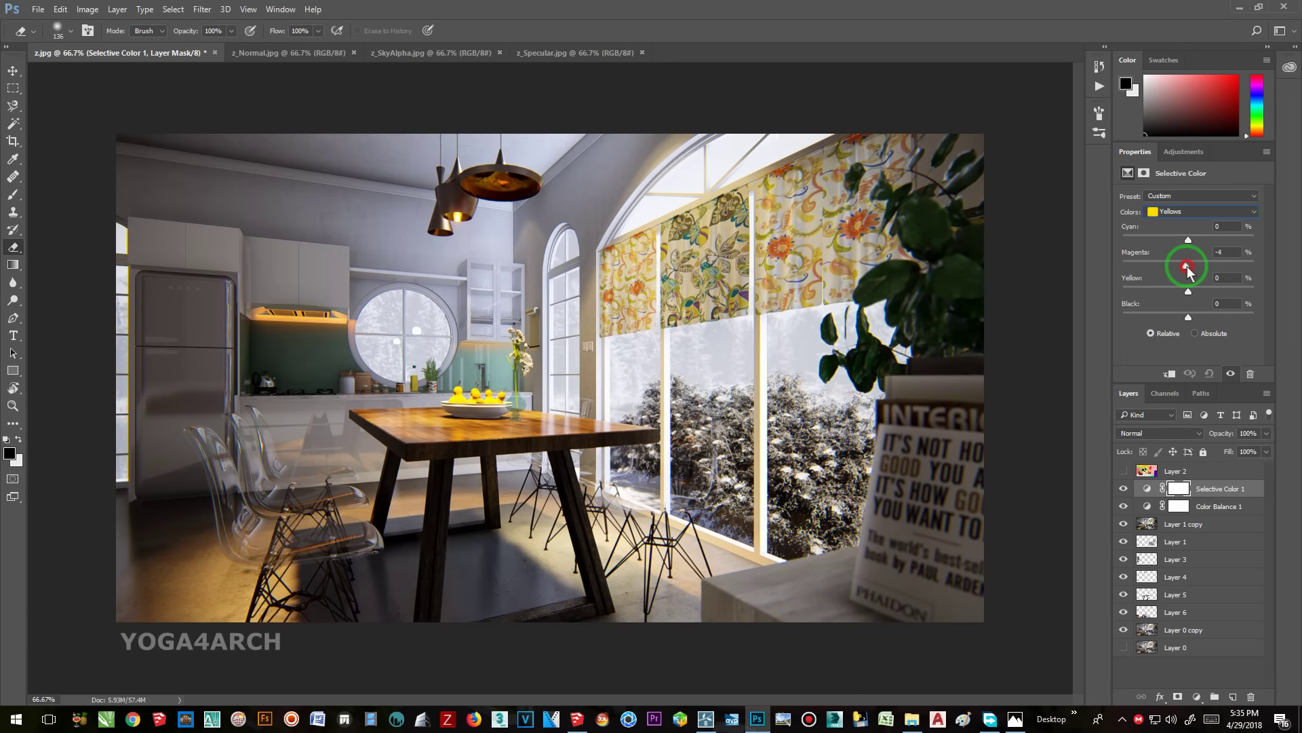
left_click_drag(1189, 266, 1191, 266)
mouse_move(1189, 316)
left_mouse_down()
mouse_move(1142, 317)
mouse_move(1196, 319)
mouse_move(1160, 317)
mouse_move(1179, 319)
left_mouse_up()
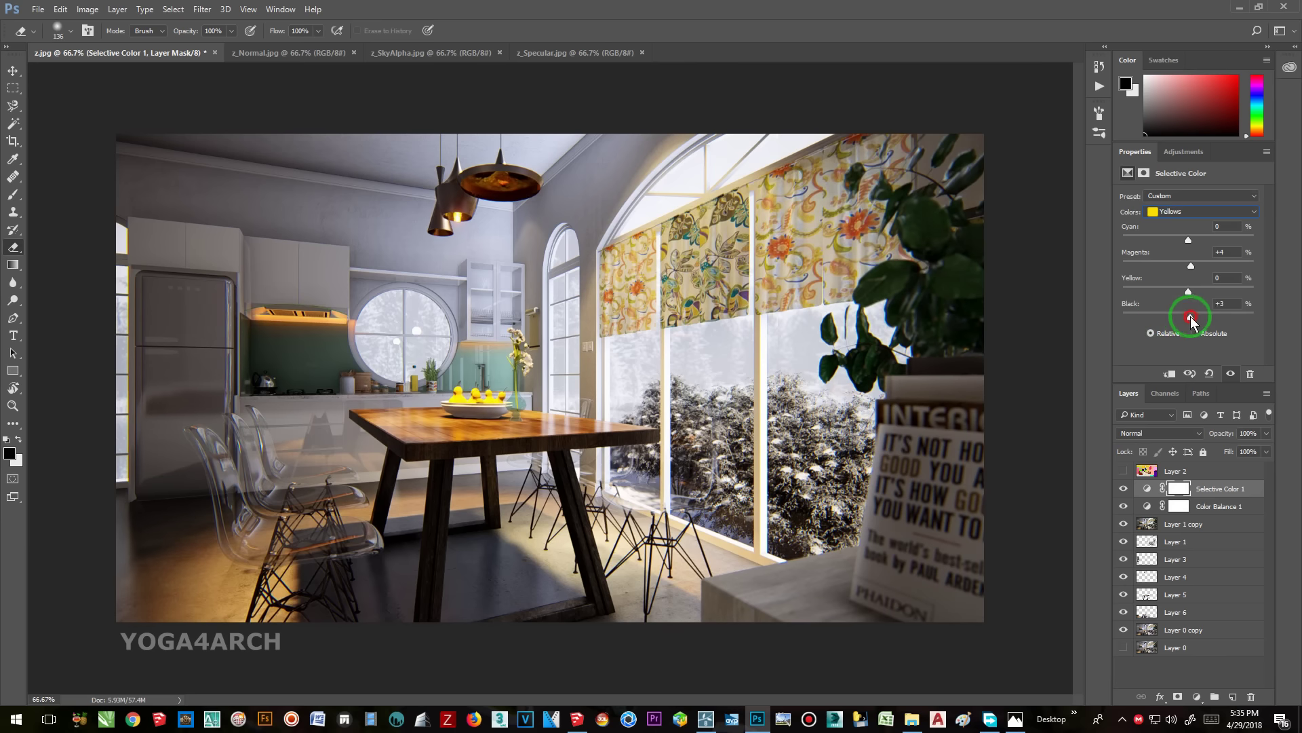
left_click_drag(1201, 246, 1194, 247)
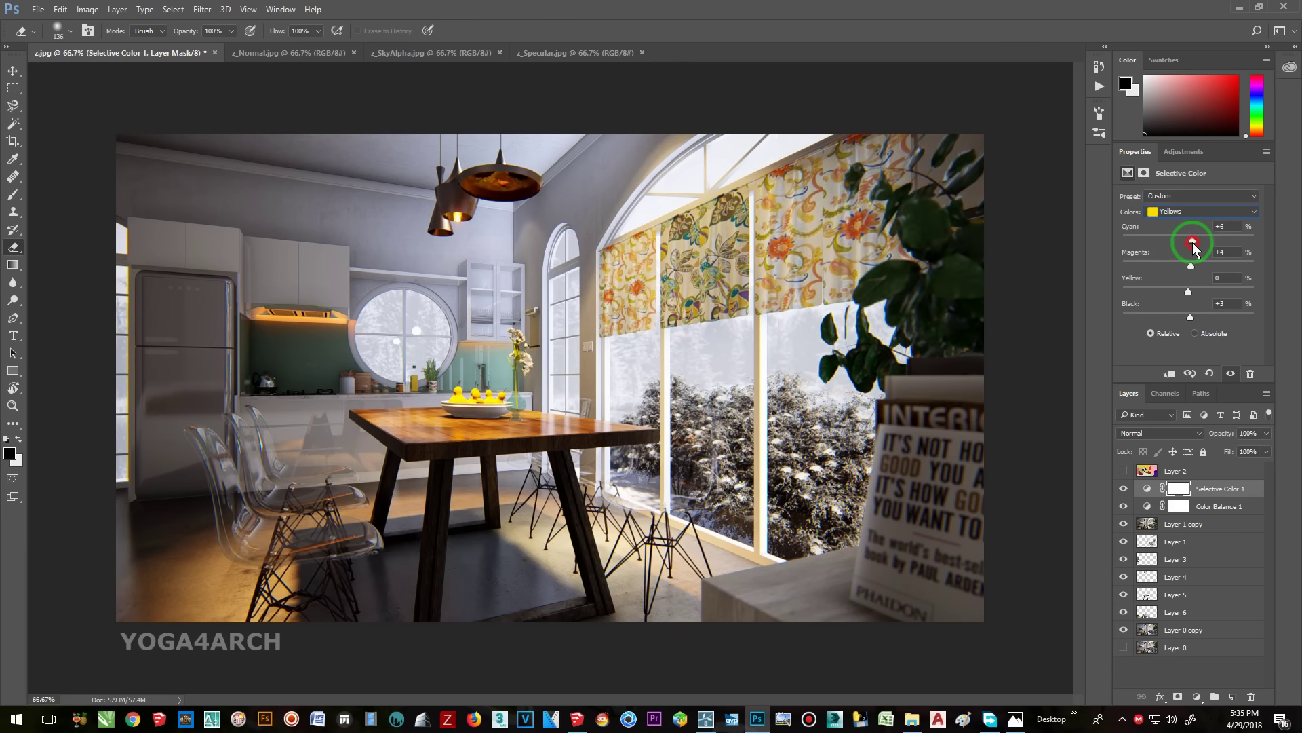
- In Selective Color, reduce cyan and black in the Whites, then switch to Blacks
left_click(1201, 211)
left_click(1192, 264)
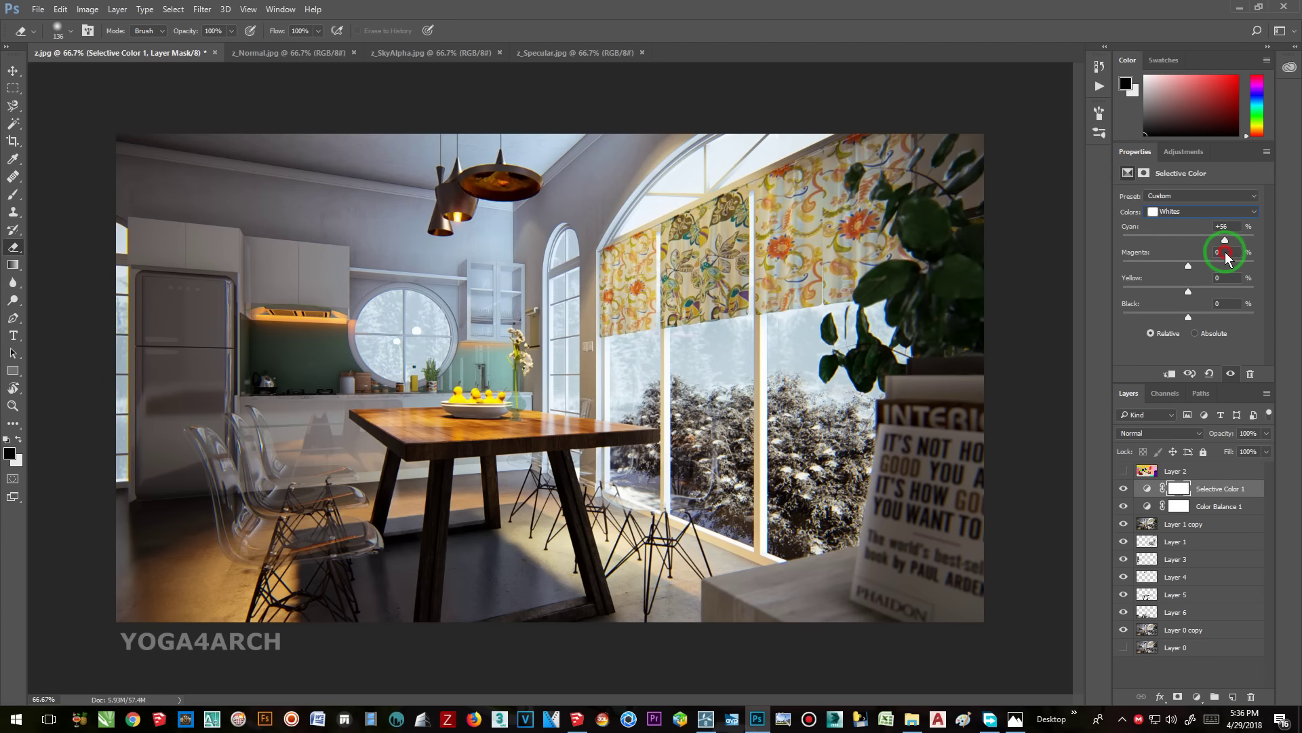
left_click_drag(1204, 259, 1183, 259)
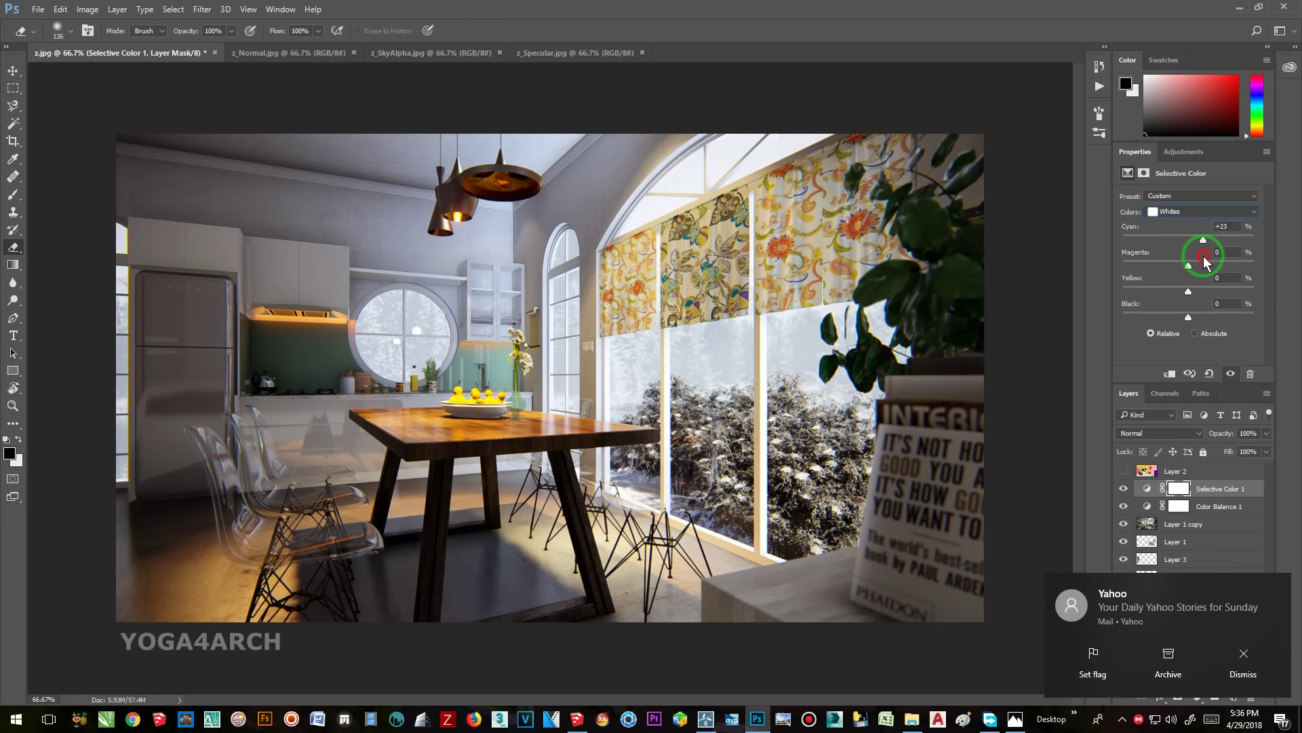
mouse_move(1188, 317)
left_mouse_down()
mouse_move(1145, 316)
mouse_move(1186, 324)
left_mouse_up()
left_click(1201, 211)
left_click(1180, 292)
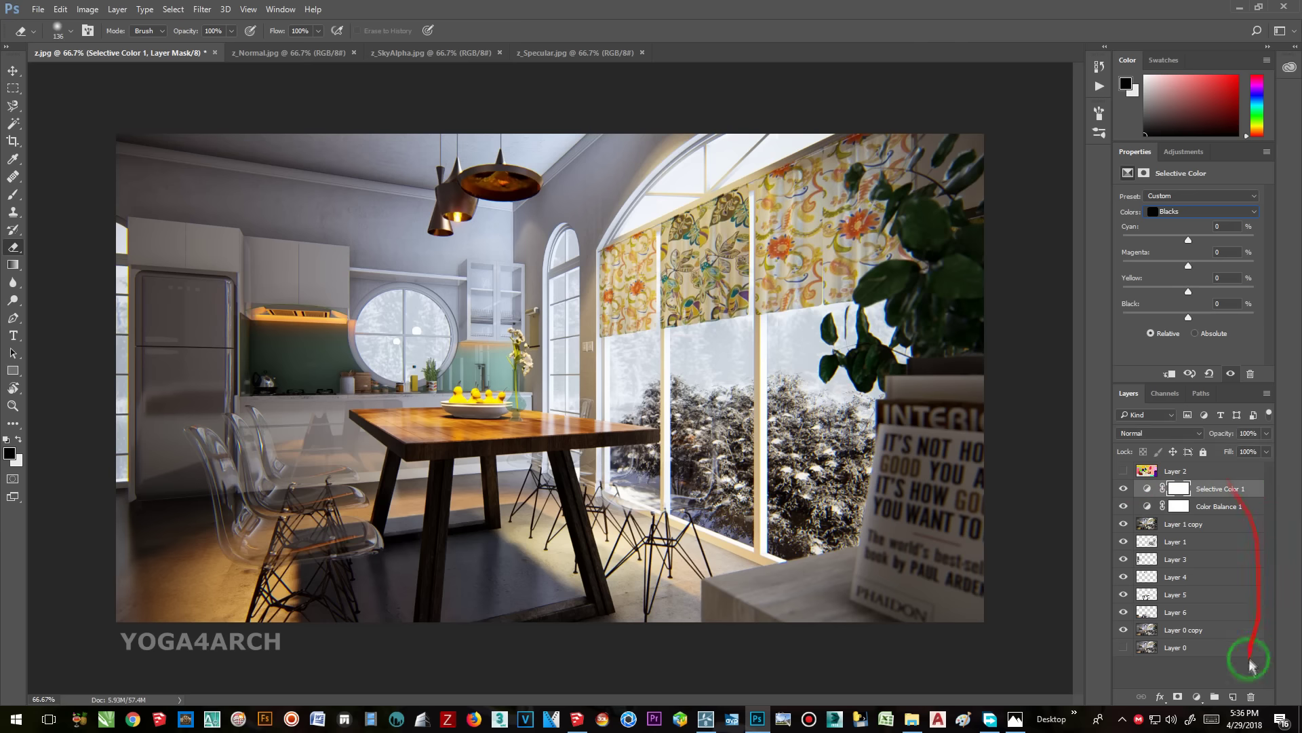
- Add a Levels adjustment with input levels 12 and 240, then view the reference dining room photo
left_click(1196, 696)
left_click(1201, 466)
mouse_move(1256, 292)
left_mouse_down()
mouse_move(1236, 300)
mouse_move(1251, 297)
left_mouse_up()
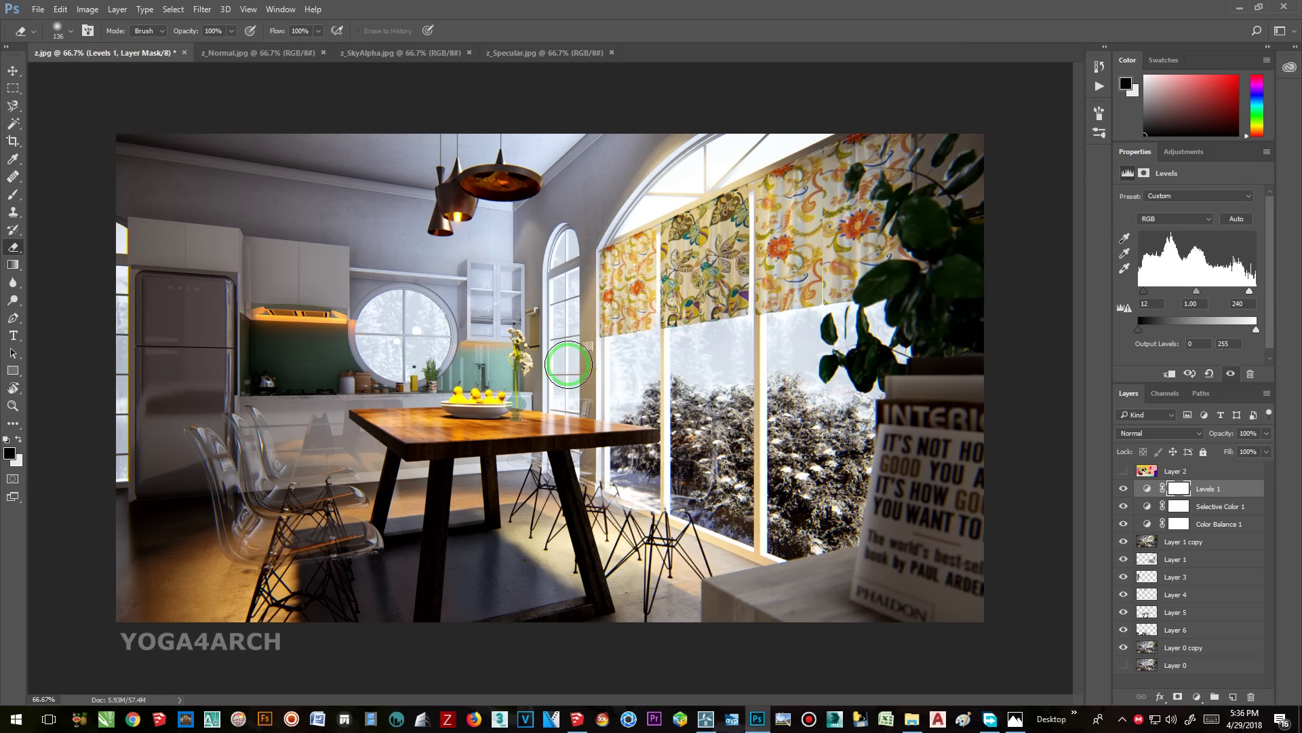
left_click(1015, 719)
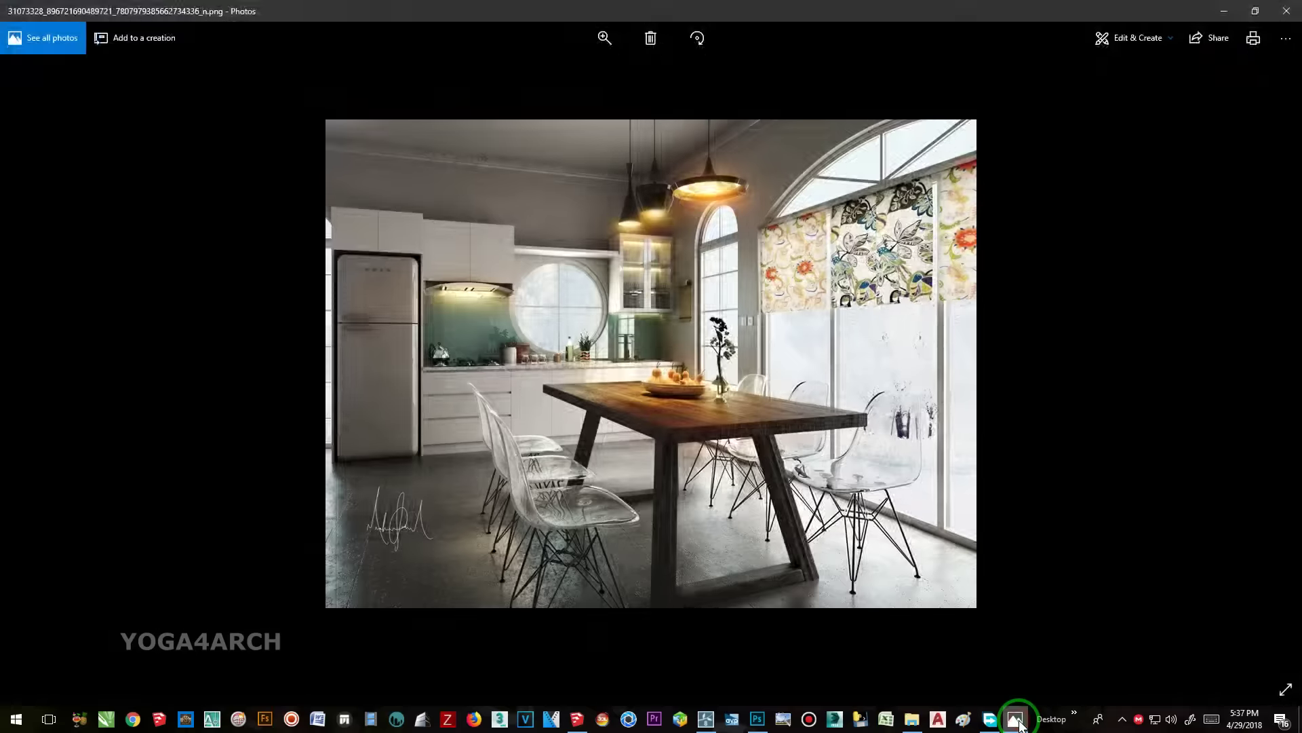
- Hide the reference photo, glance at the SketchUp model, then switch to Firefox
left_click(1018, 720)
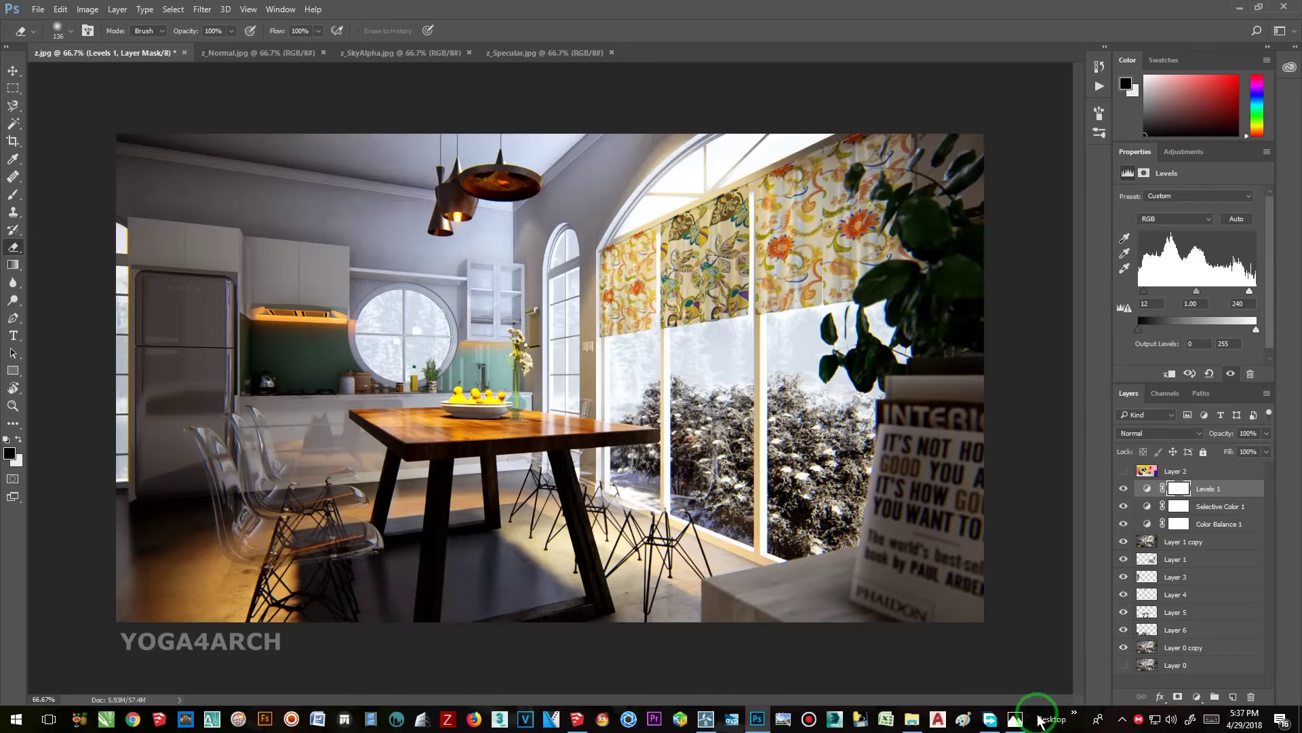
left_click(578, 719)
left_click(474, 719)
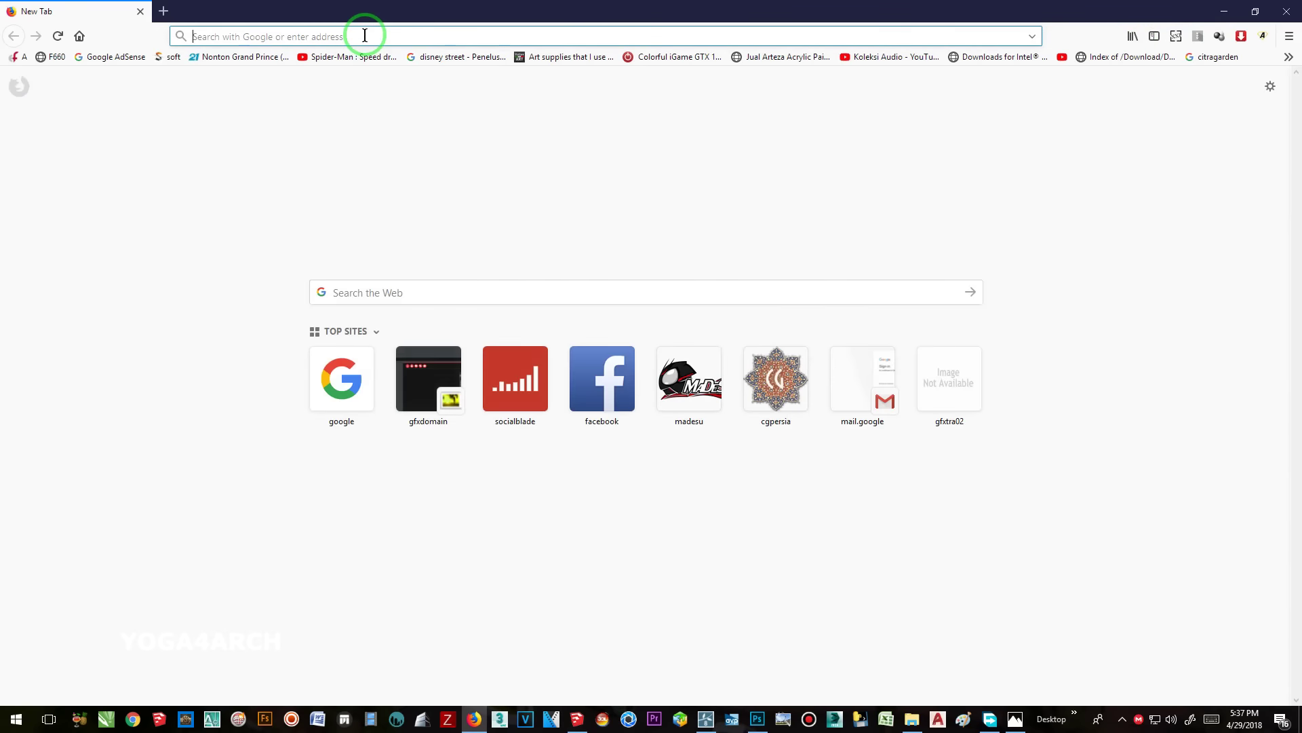
- Search Google Images for 'flare png' and scroll through the results
type("flare")
key("Return")
left_click(191, 96)
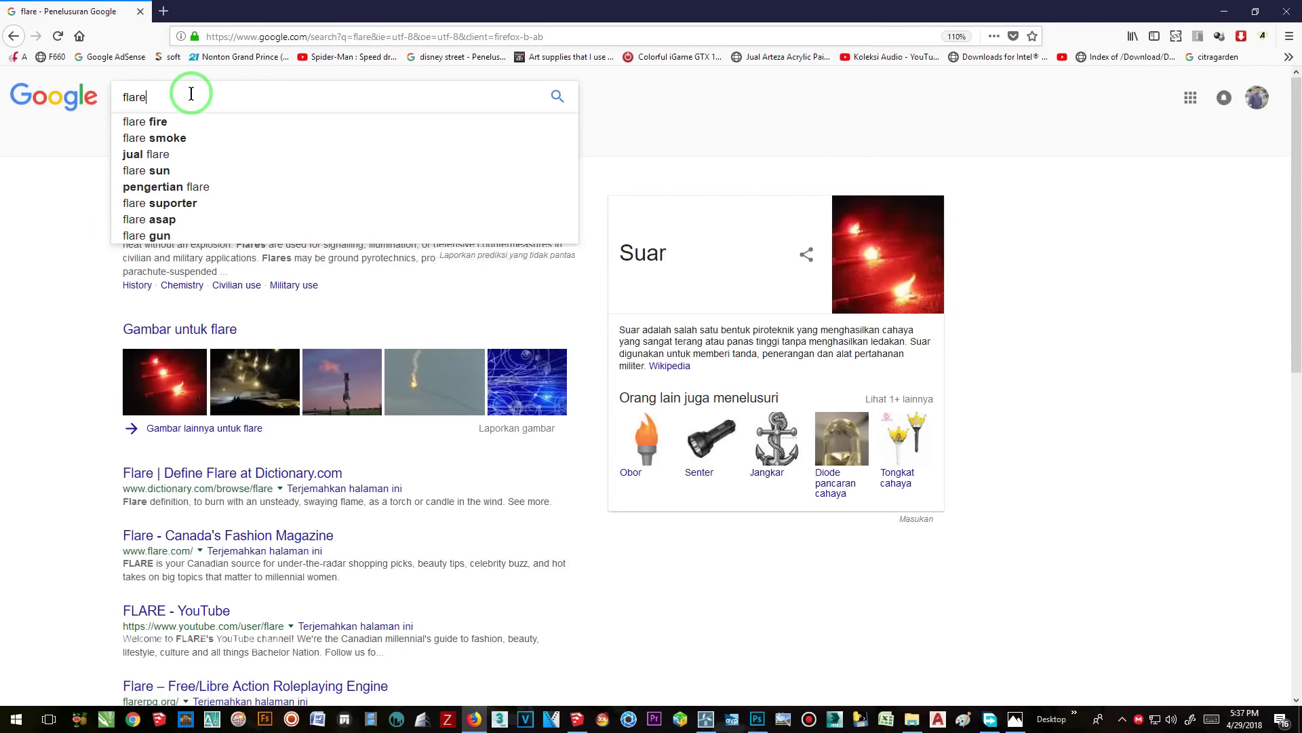
type("png")
key("Return")
left_click(197, 141)
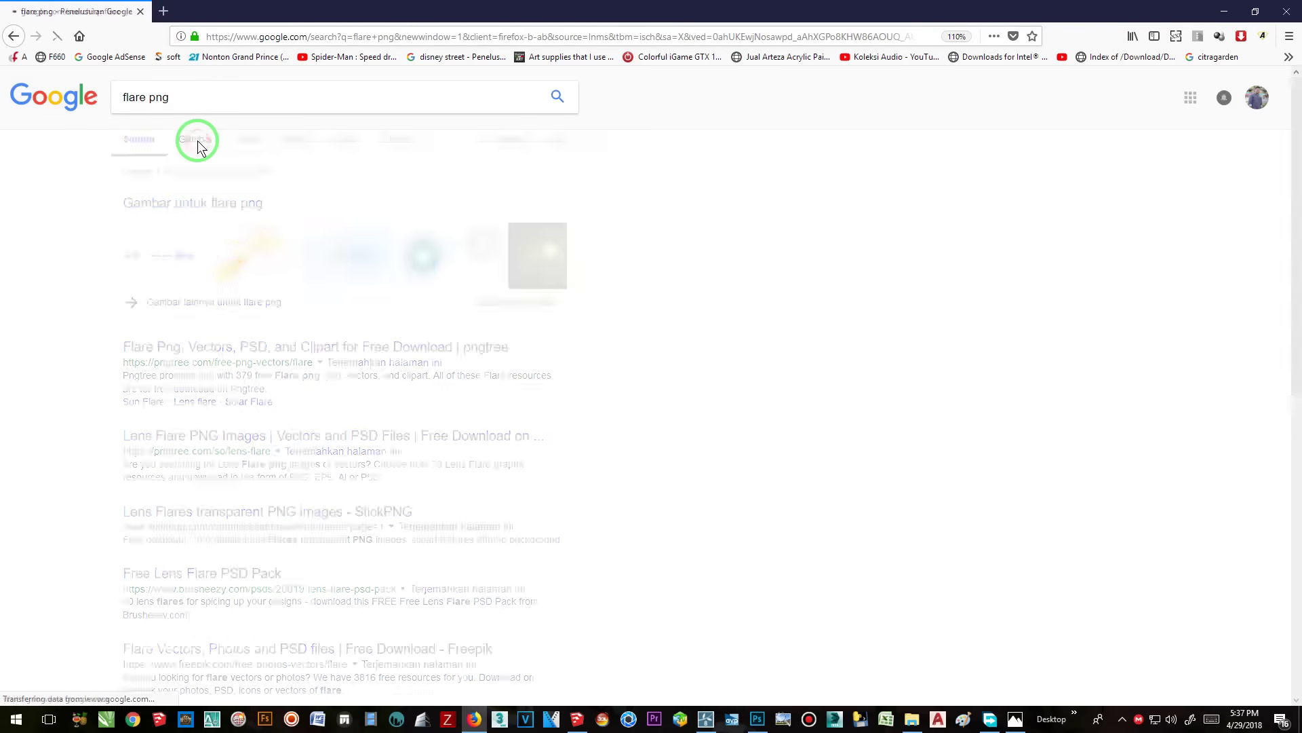
scroll(628, 256, "down", 3)
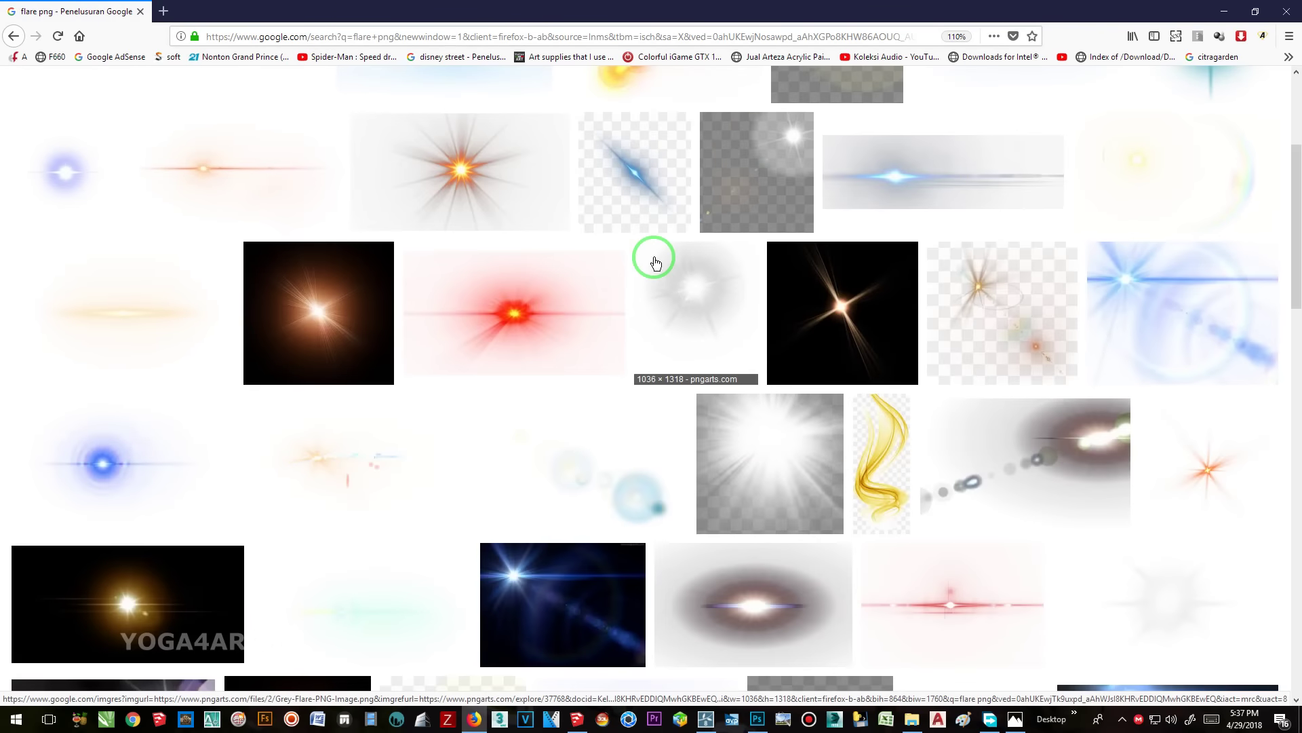
scroll(654, 262, "down", 2)
scroll(516, 339, "down", 1)
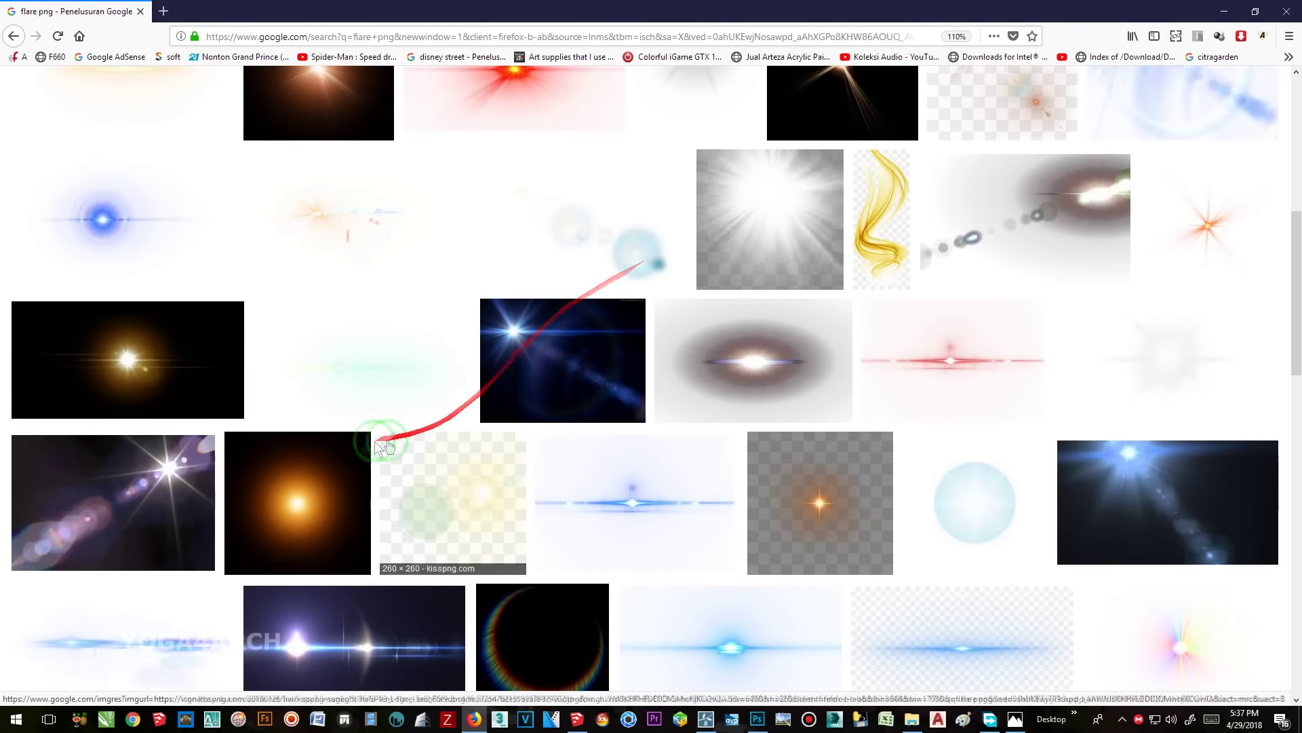
- Save the orange glowing flare image into PROJECT (H:) > TUTORIAL LUMION 8 > DININGROOM, then return to Photoshop
left_click(296, 454)
right_click(378, 354)
left_click(428, 522)
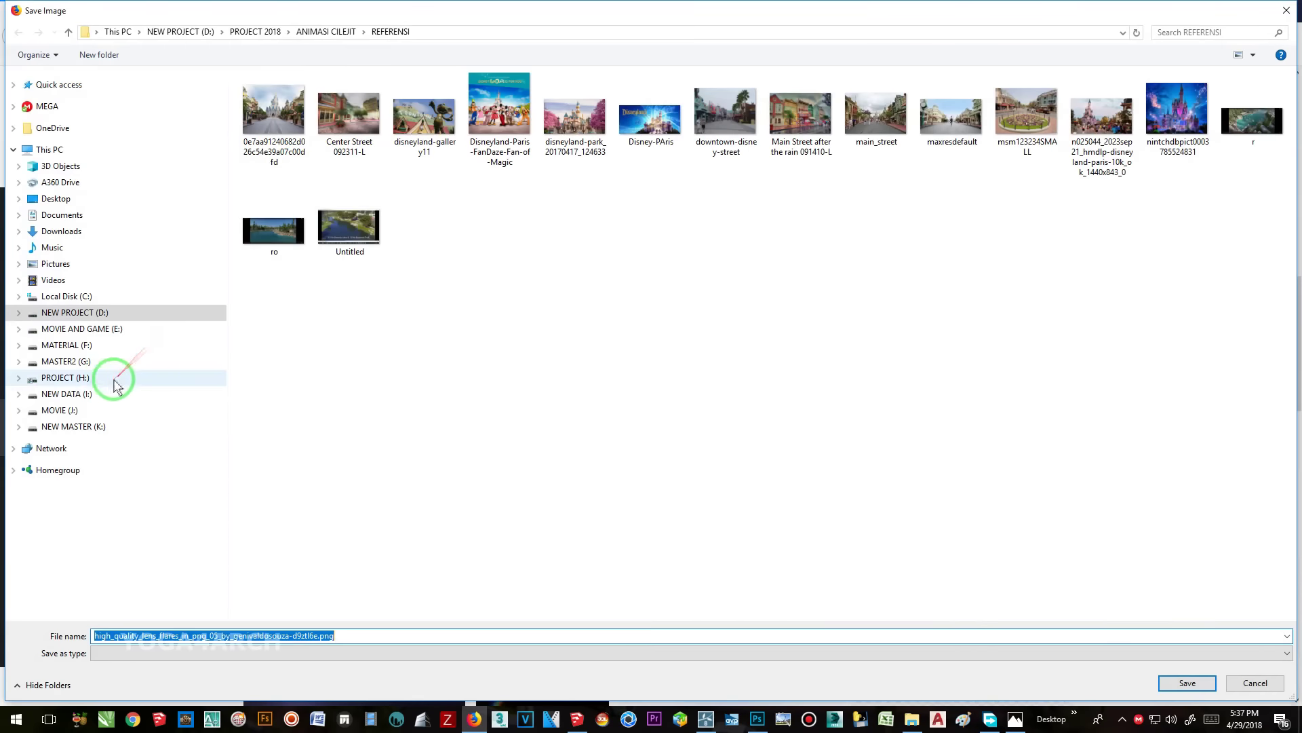
left_click(106, 379)
double_click(342, 136)
double_click(407, 136)
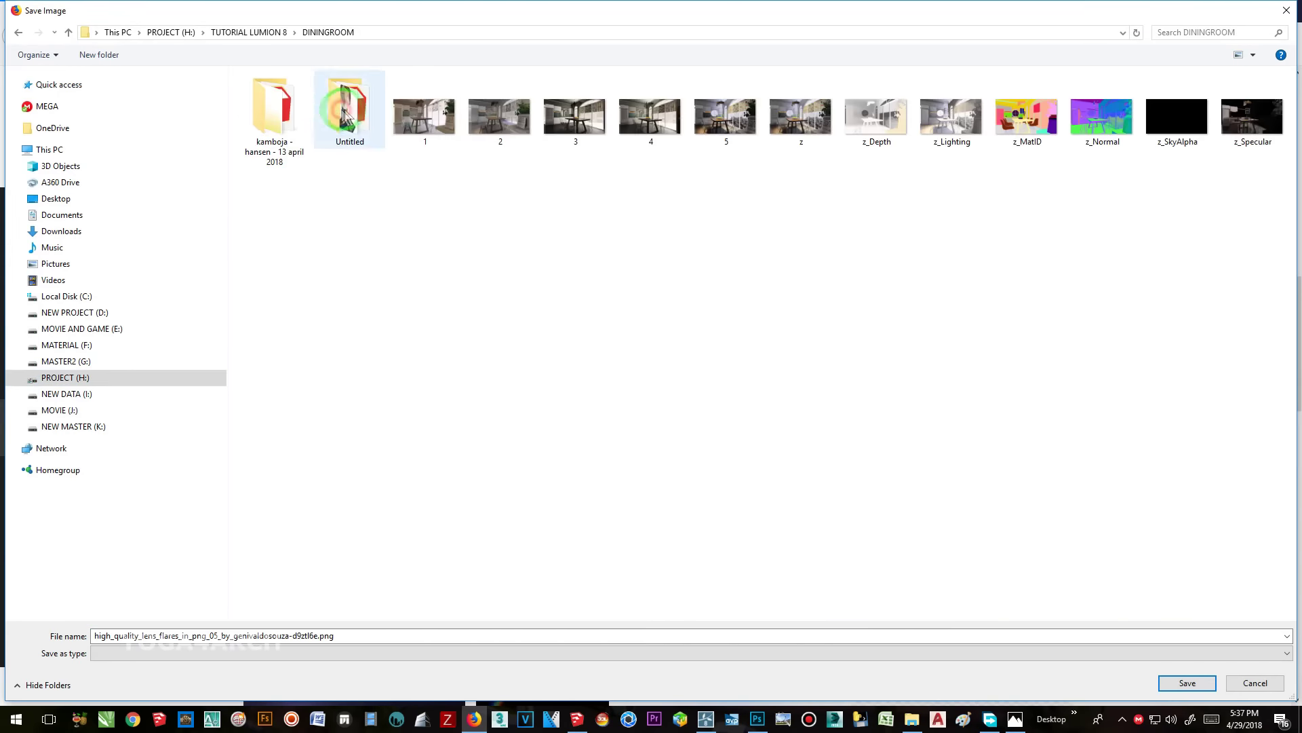
left_click(1186, 682)
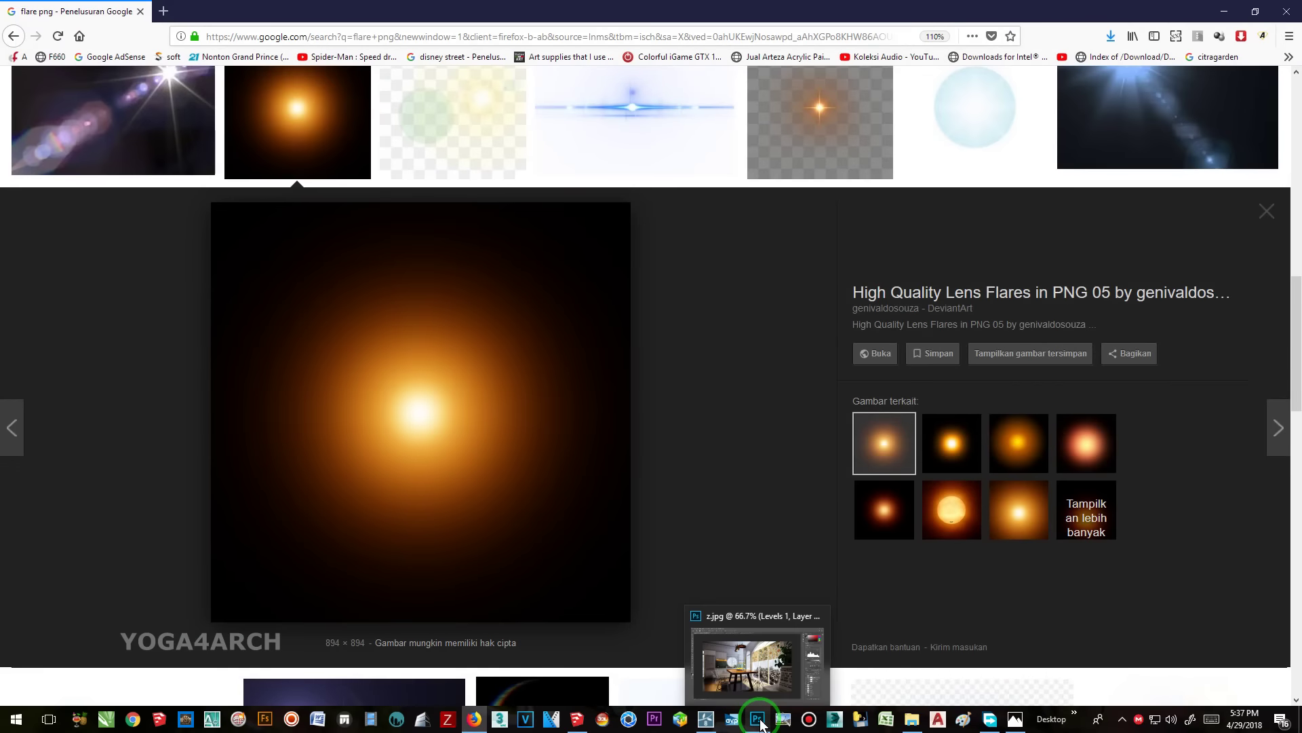
left_click(759, 720)
left_click(38, 9)
- Open the saved flare PNG, drag it into the render as a Screen layer over the pendant lamp
left_click(40, 40)
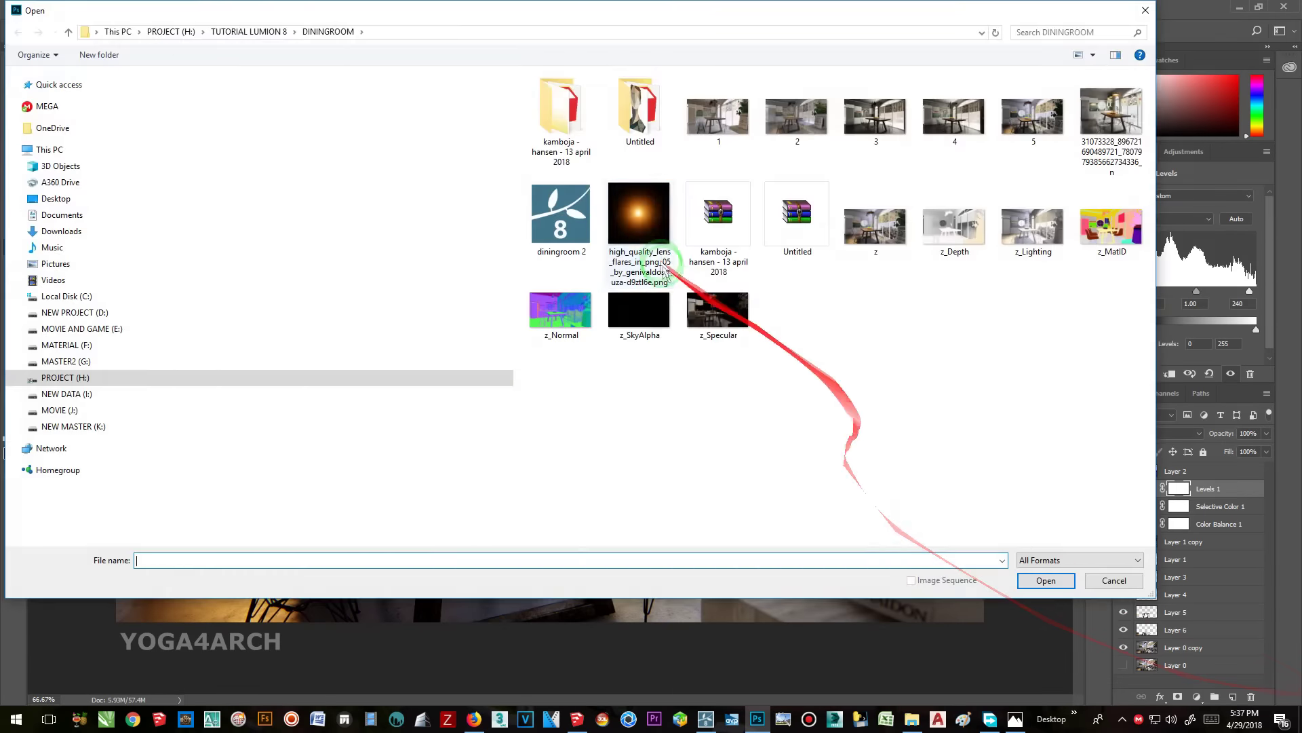
double_click(645, 220)
mouse_move(712, 53)
left_mouse_down()
mouse_move(175, 182)
mouse_move(572, 174)
left_mouse_up()
left_click(1148, 433)
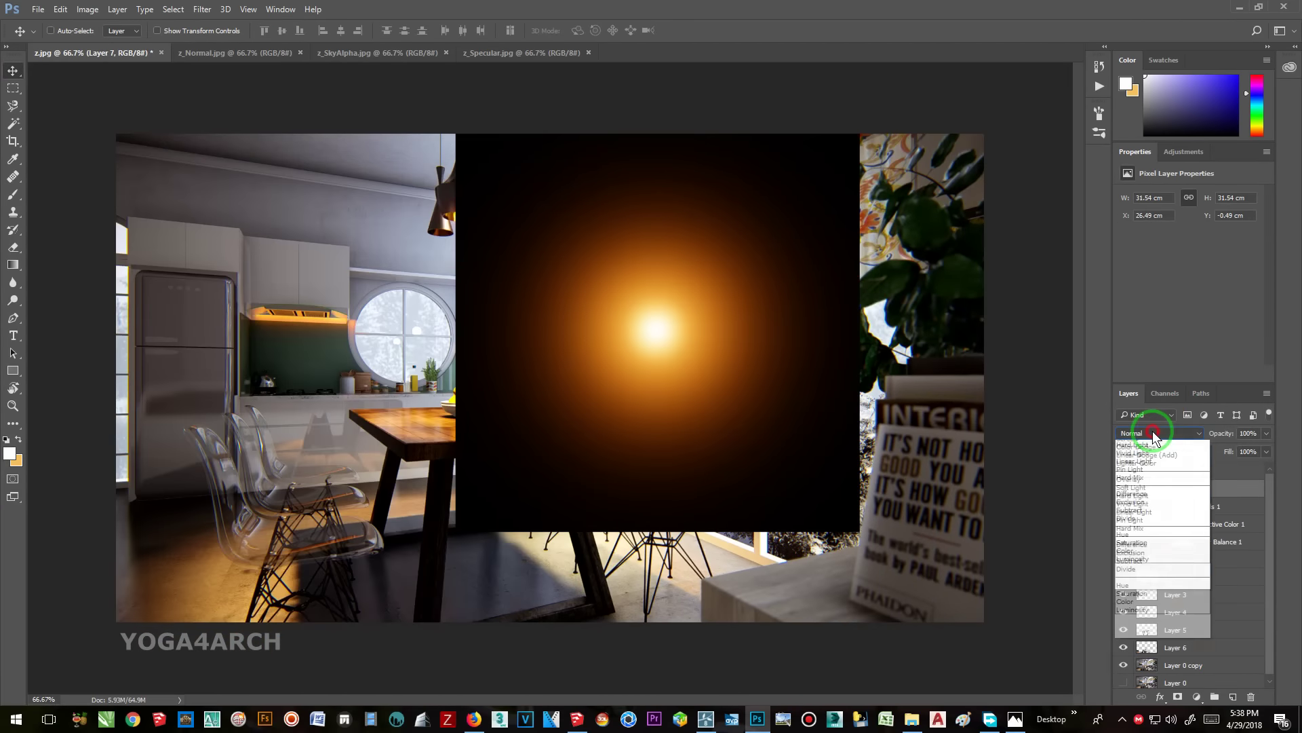
left_click(1142, 527)
left_click_drag(654, 330, 502, 194)
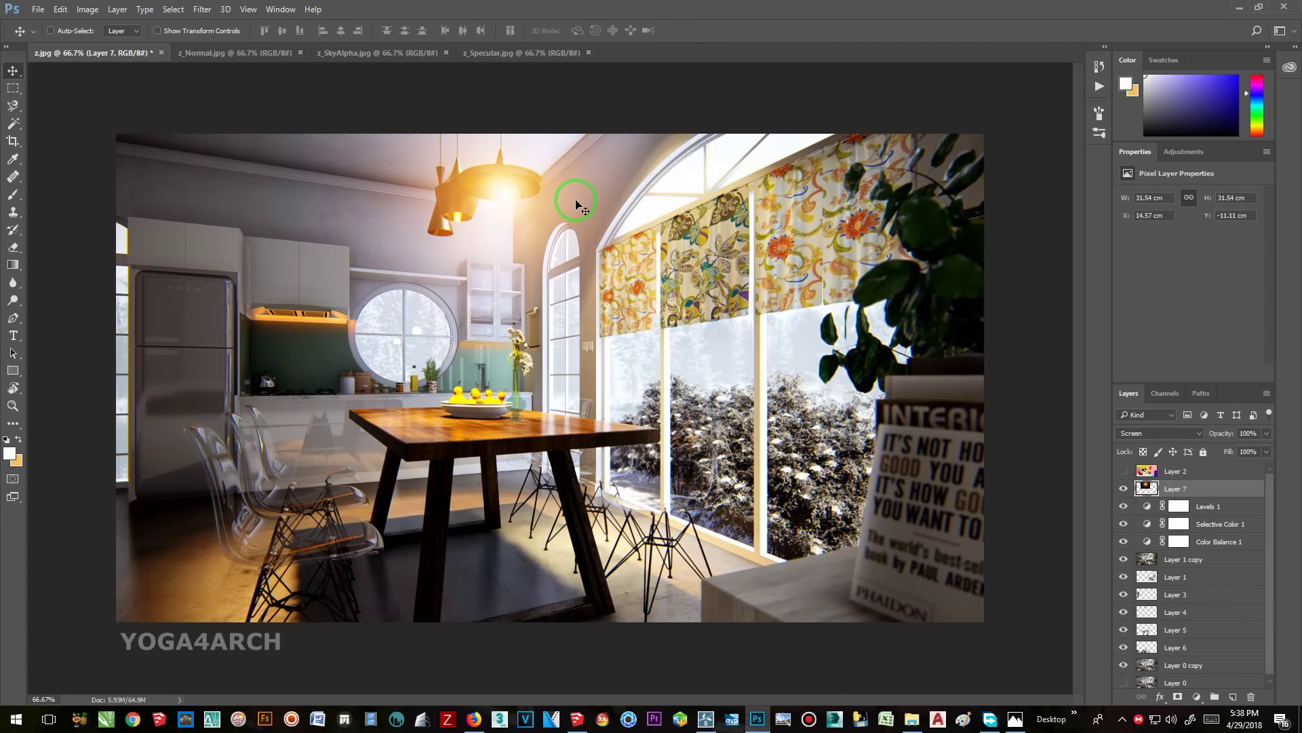
- Free-transform the flare into a flat, narrow strip fitted to the lamp, then check the reference photo
key("ctrl+t")
left_click_drag(504, 393, 505, 151)
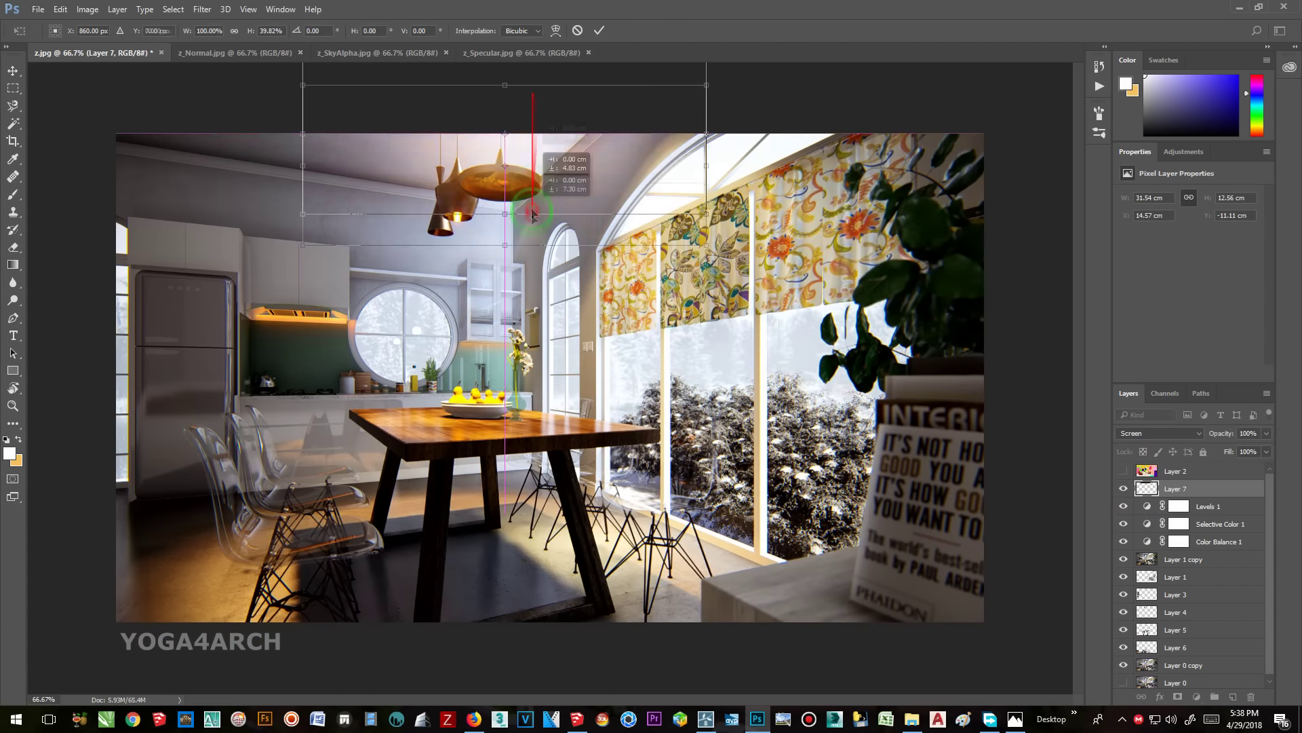
left_click_drag(534, 95, 534, 213)
left_click_drag(706, 190, 567, 190)
left_click_drag(436, 197, 500, 195)
left_click_drag(630, 188, 560, 183)
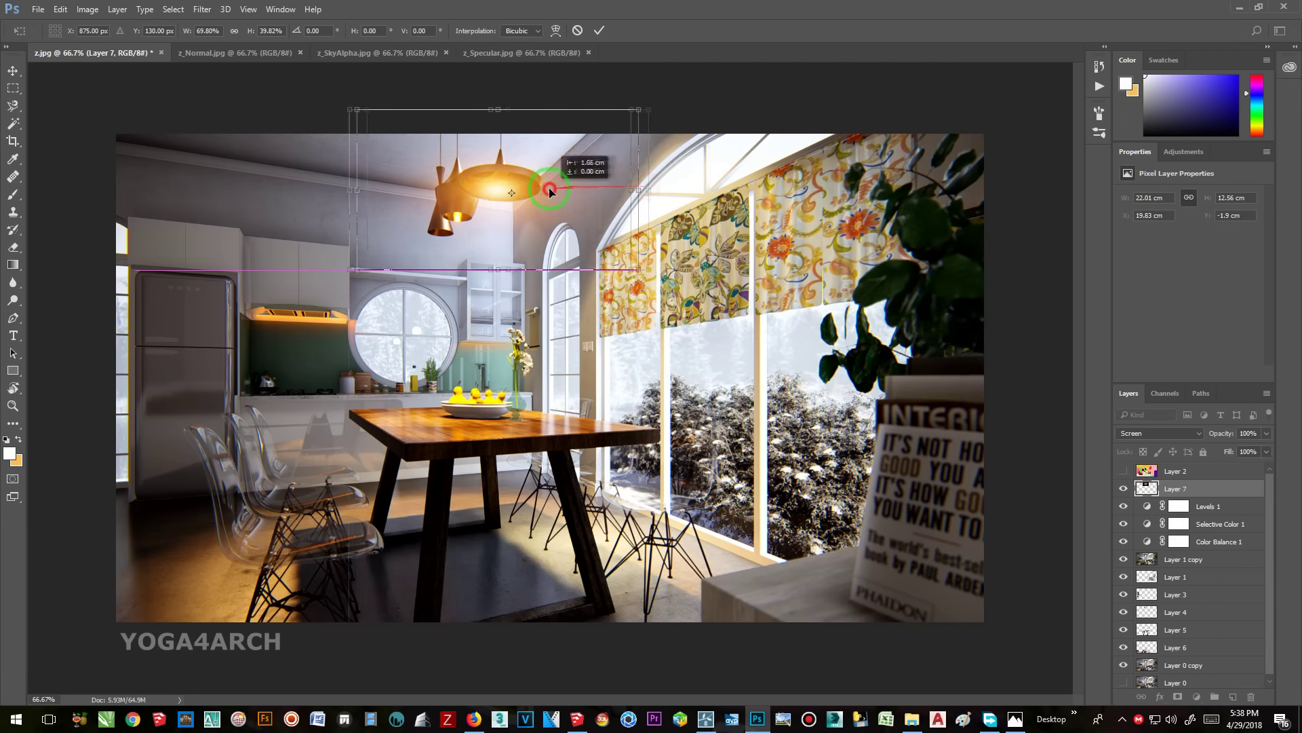
key("Return")
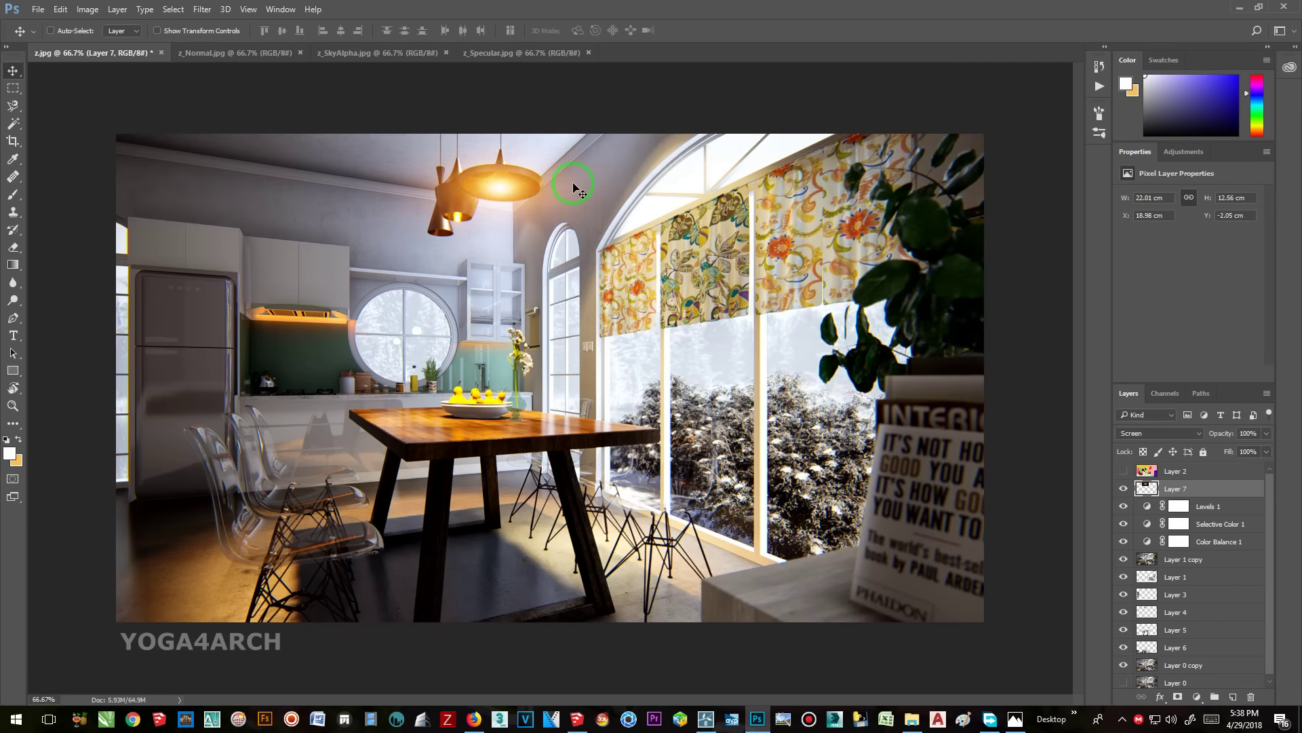
left_click(1015, 719)
left_click(1015, 720)
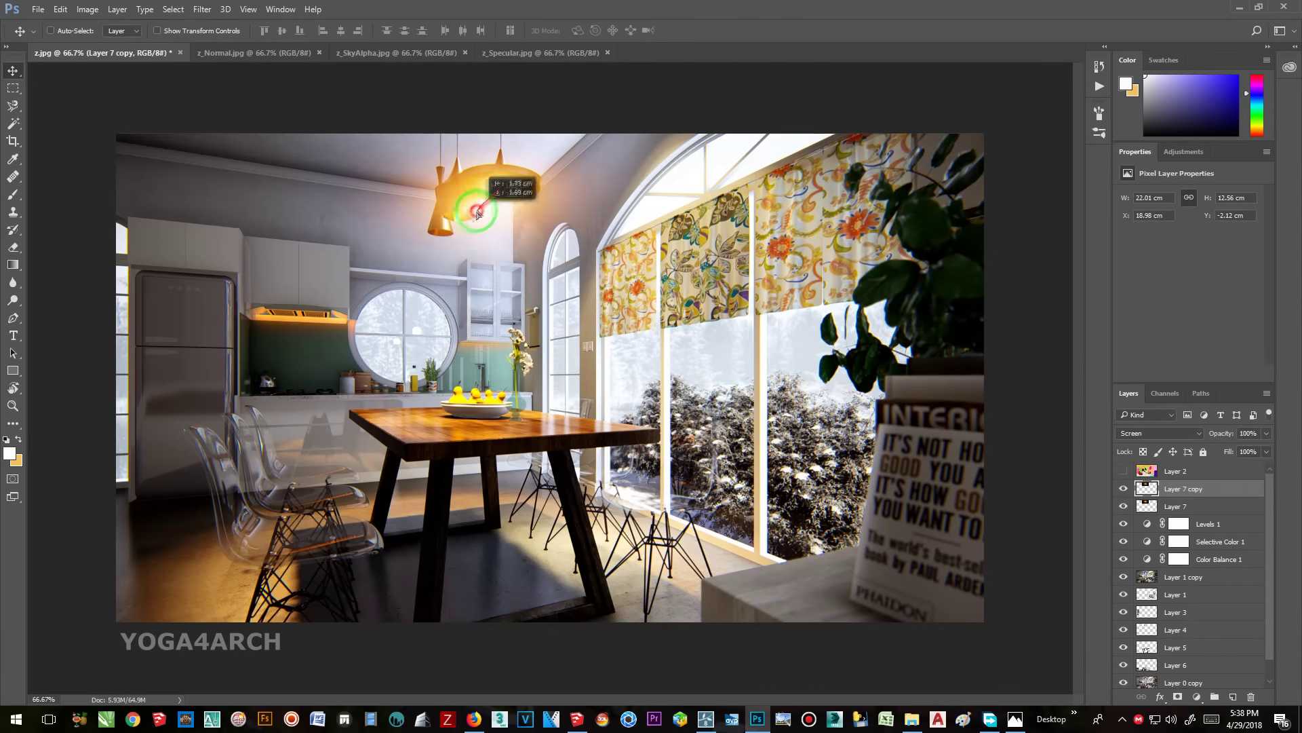
- Shrink the glow to fit a smaller lamp, then duplicate it onto the next lamp
key("ctrl+t")
left_click_drag(598, 294, 458, 214)
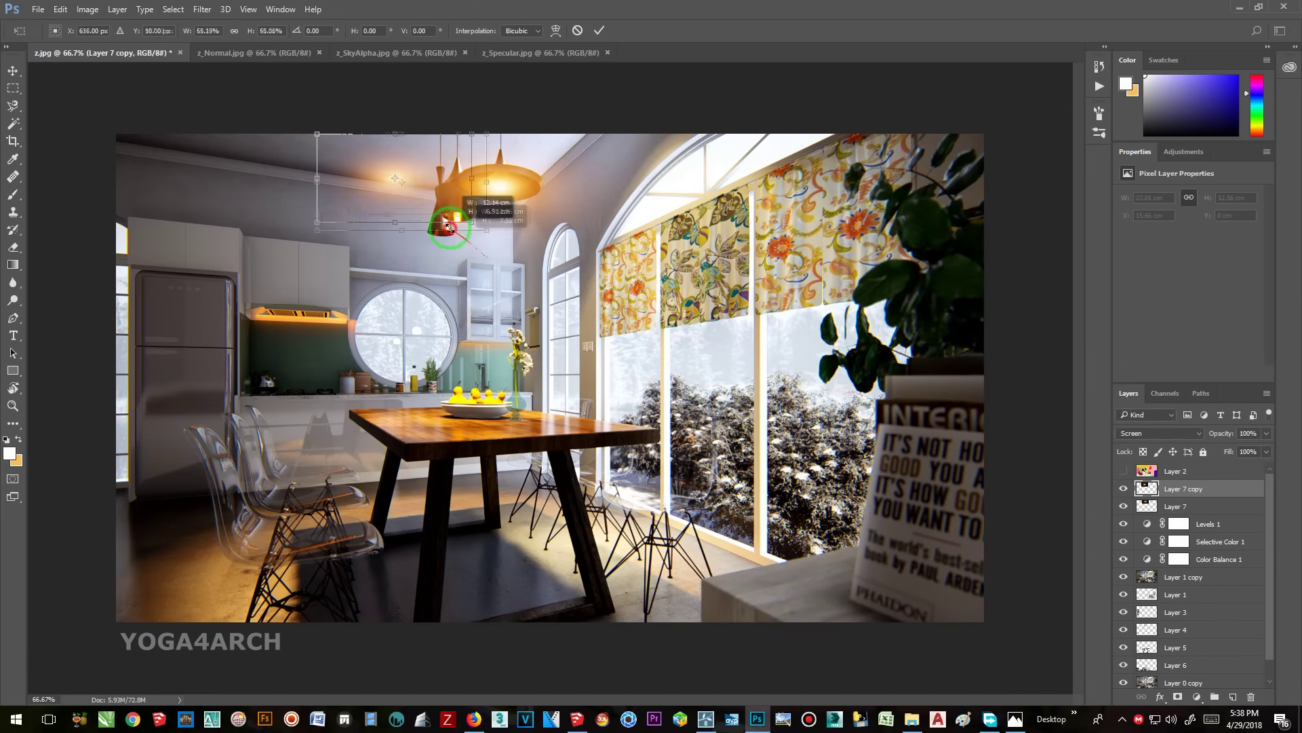
key("Return")
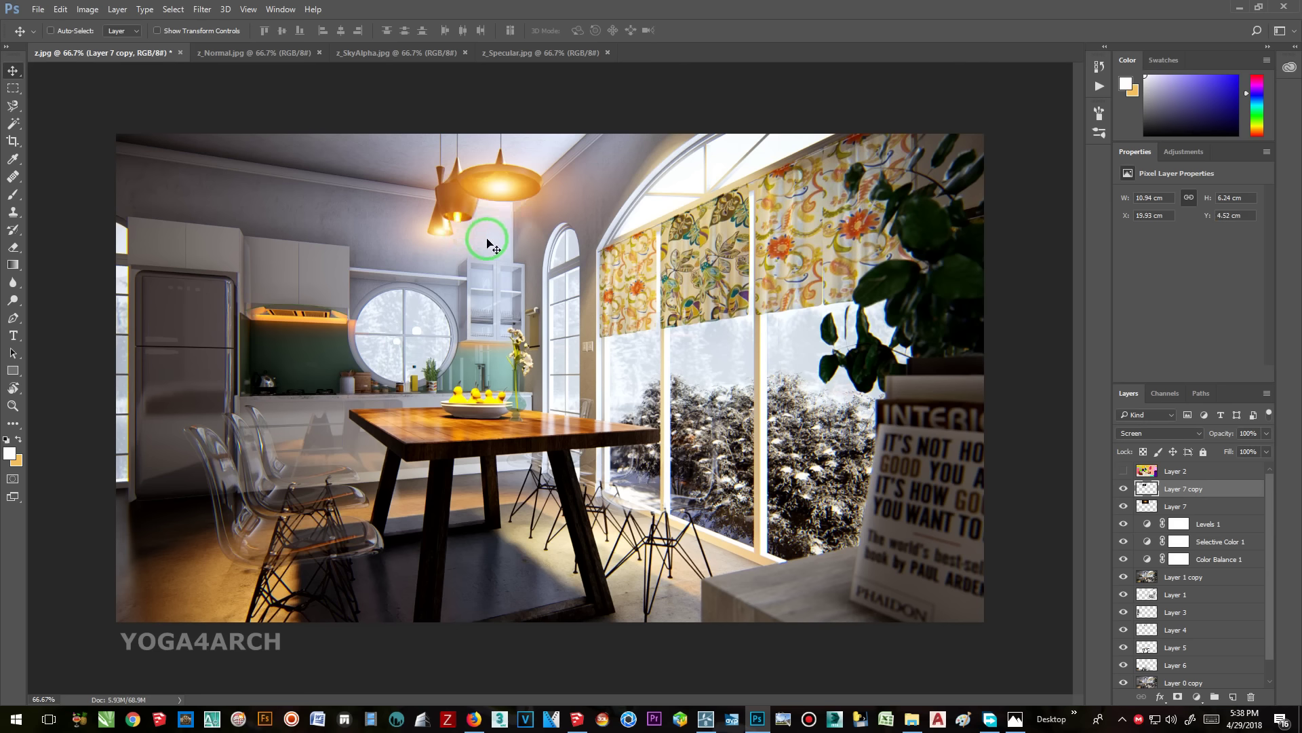
left_click_drag(1184, 488, 1232, 696)
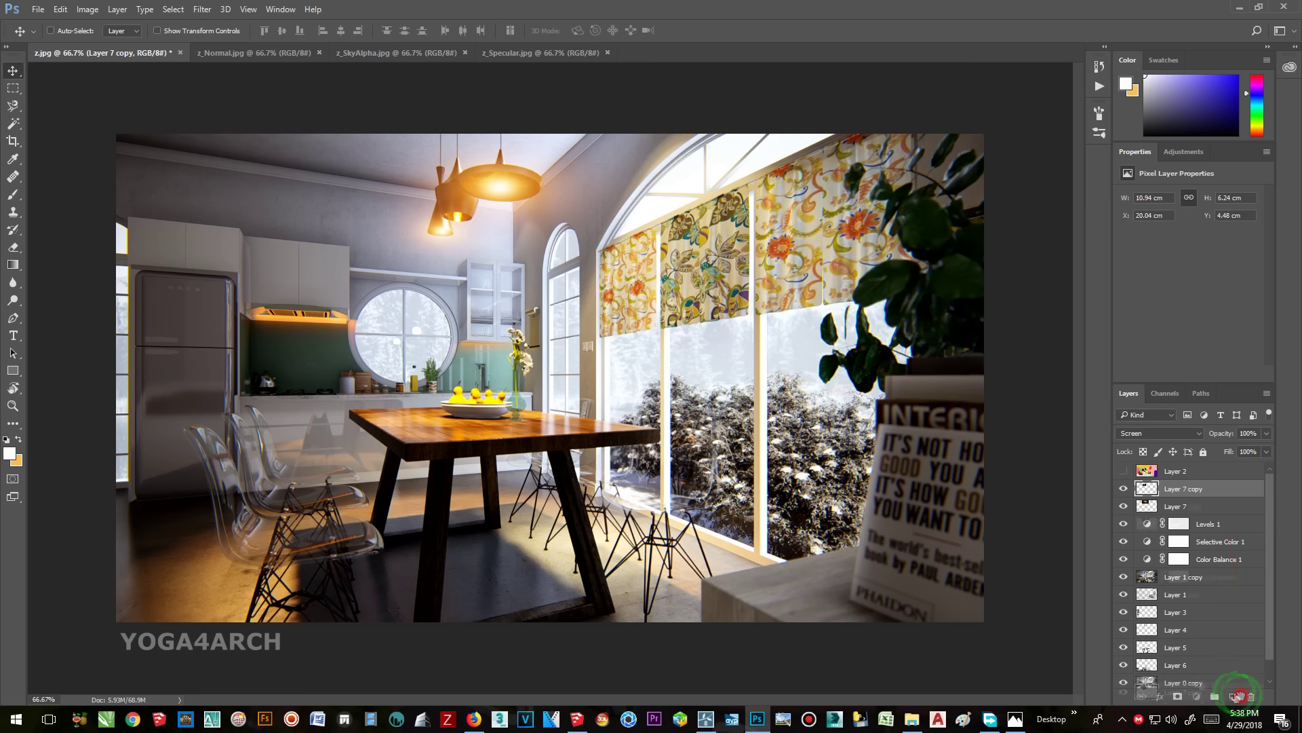
left_click_drag(458, 226, 515, 253)
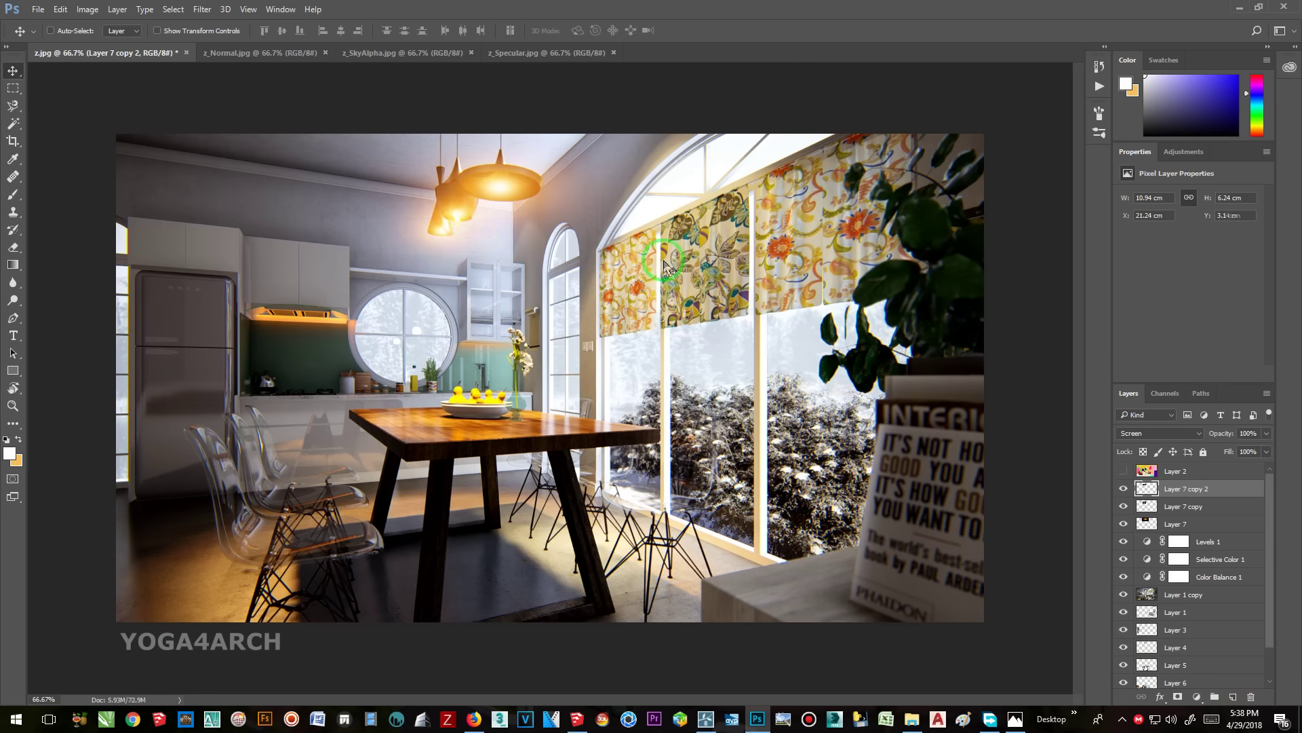
- Stretch the glow copy slightly taller and wider, then toggle Layer 7 to compare
key("ctrl+t")
left_click_drag(458, 255, 458, 256)
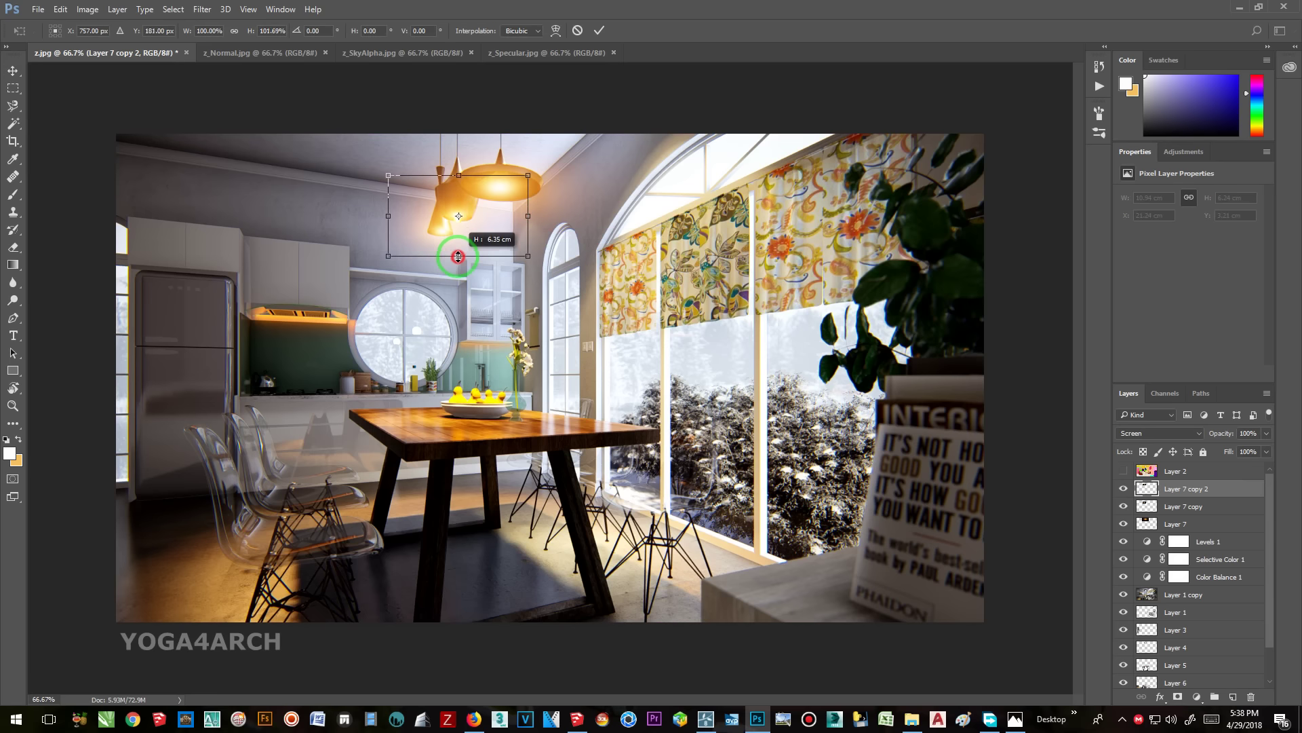
left_click_drag(528, 215, 543, 215)
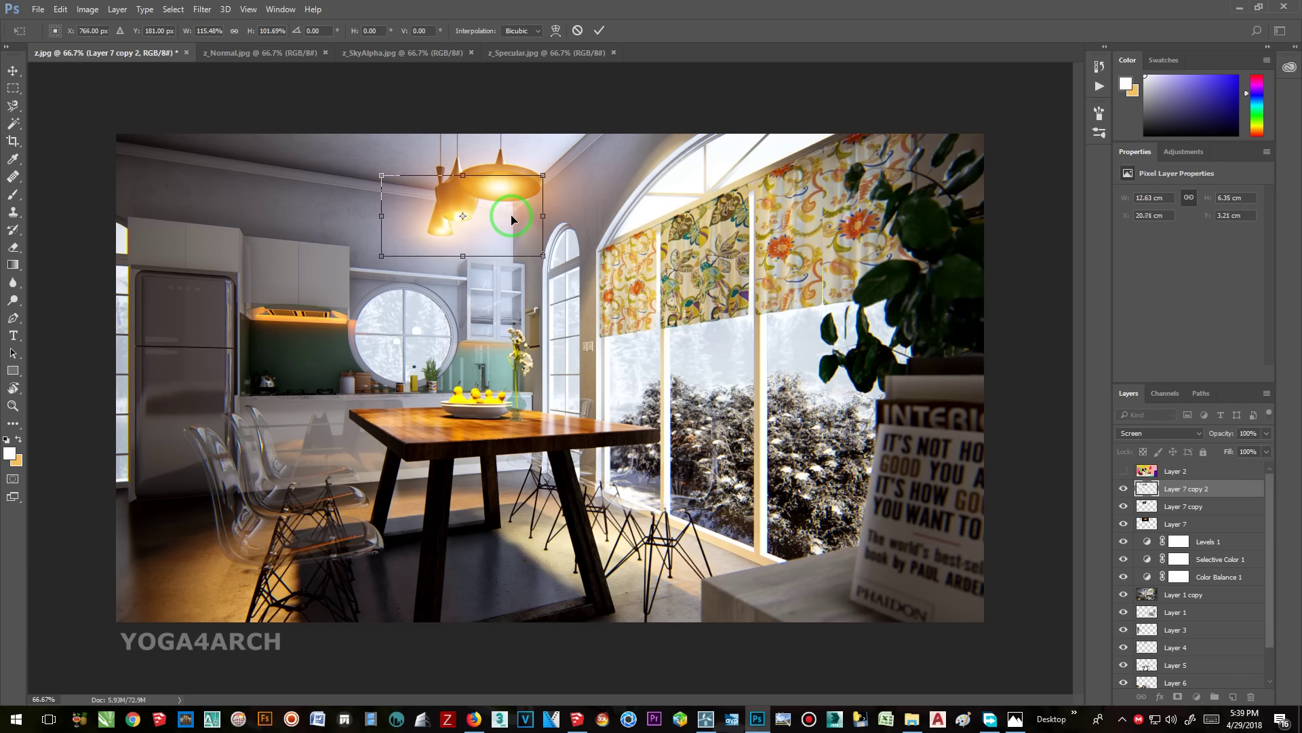
key("Return")
left_click(1175, 524)
left_click(1124, 524)
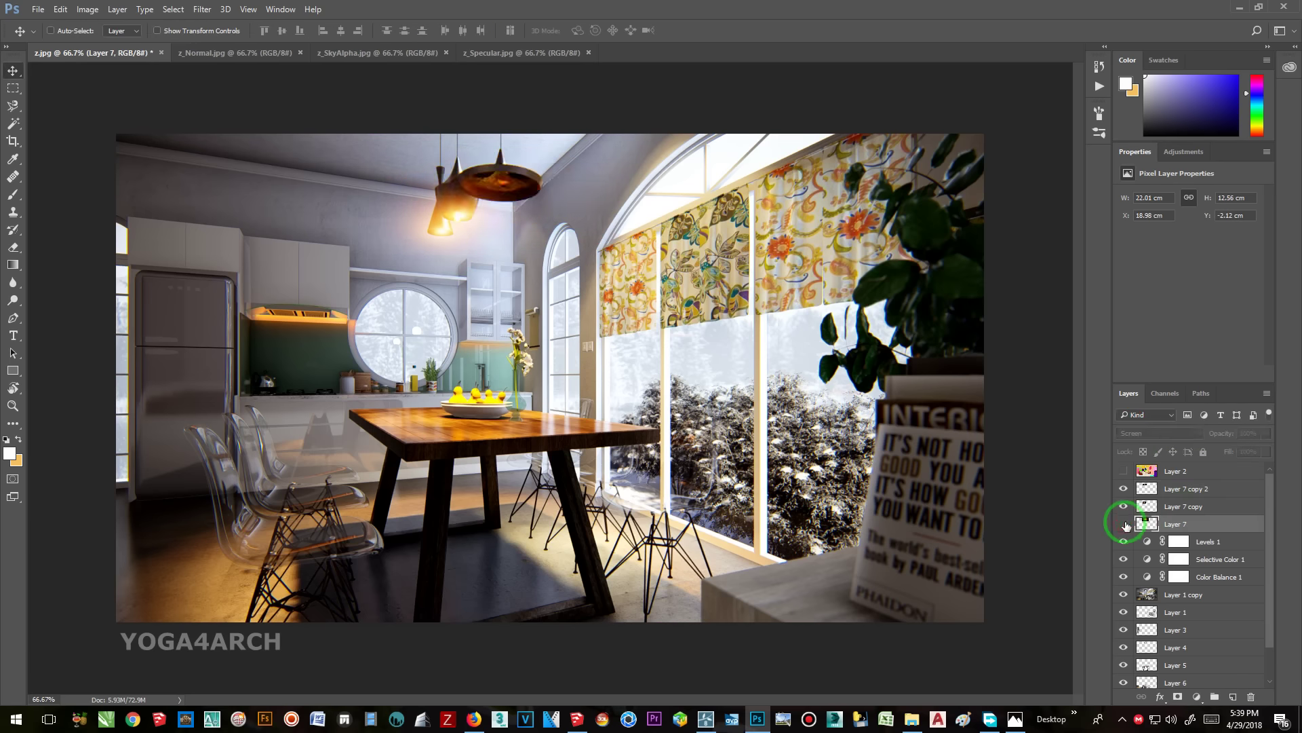
- Add a dimmer lower-fill glow copy and another over the kitchen hood with reduced opacity
left_click_drag(1176, 523, 1233, 694)
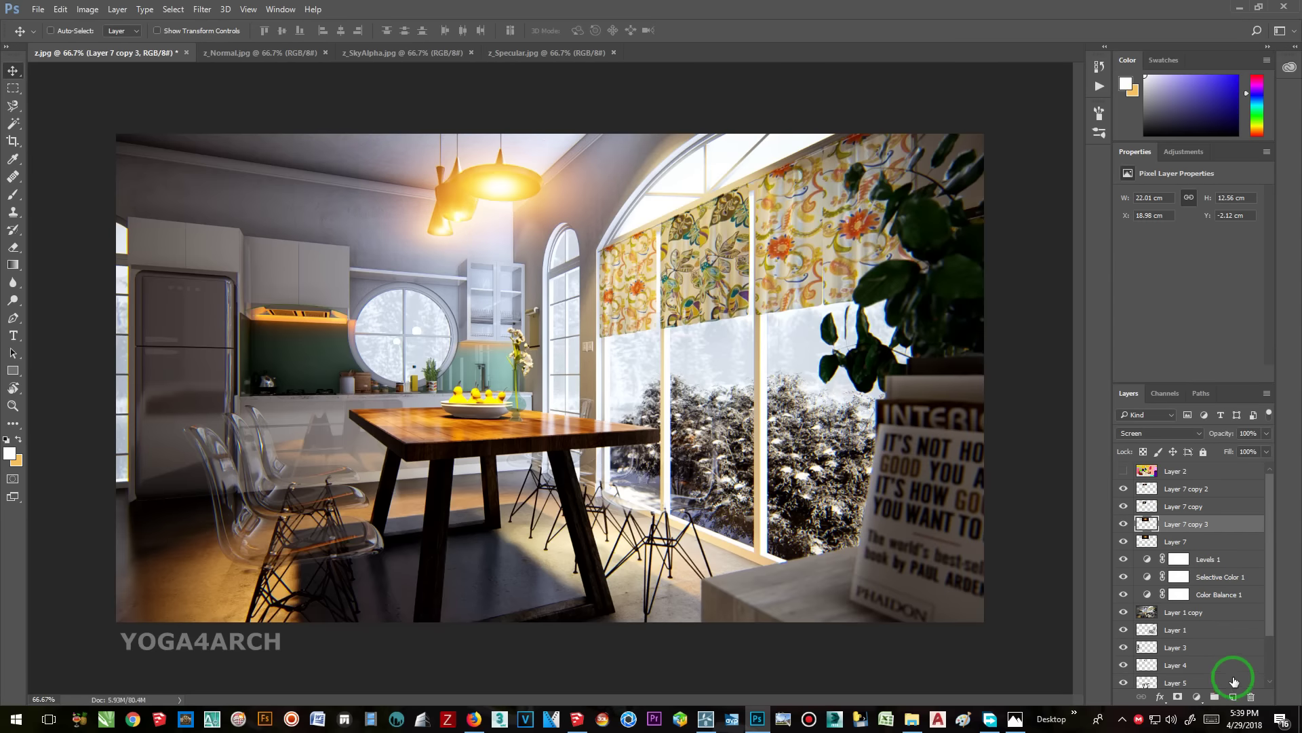
left_click(1265, 451)
left_click_drag(1266, 468, 1239, 471)
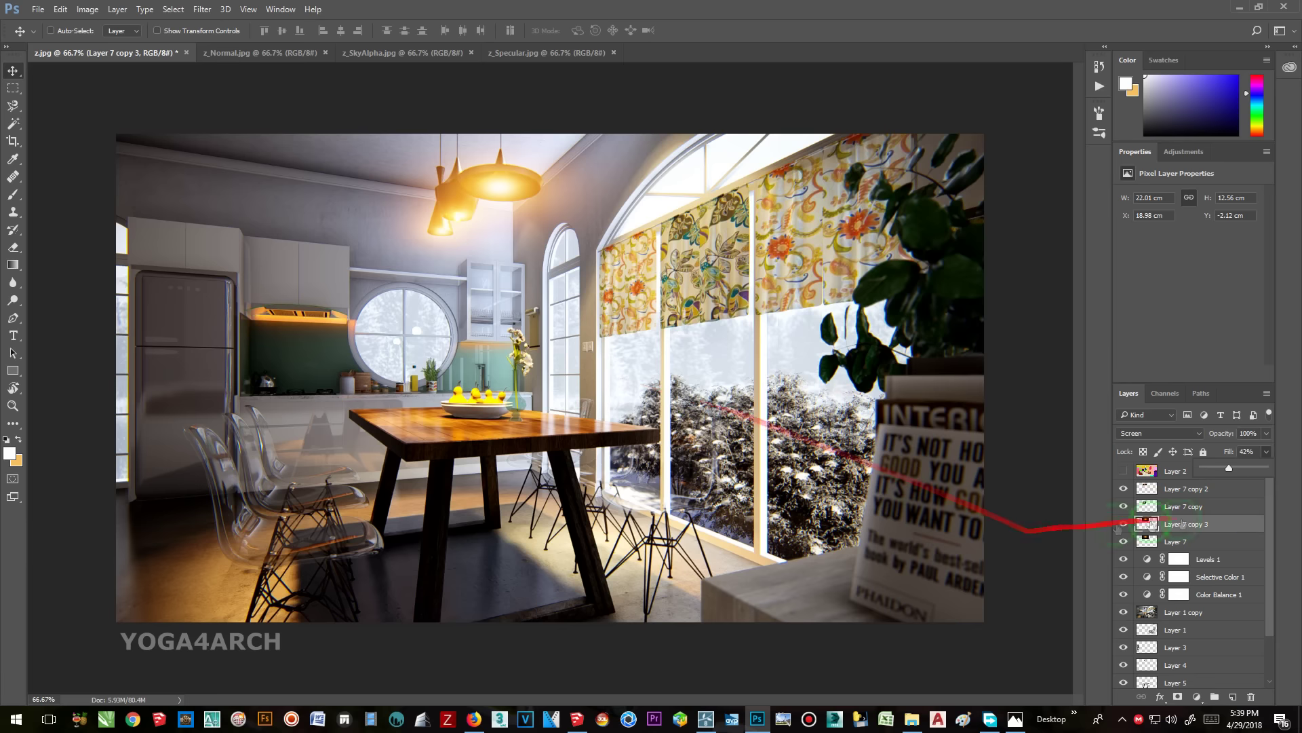
left_click(1219, 510)
left_click_drag(1219, 510, 1233, 697)
left_click_drag(501, 187, 305, 319)
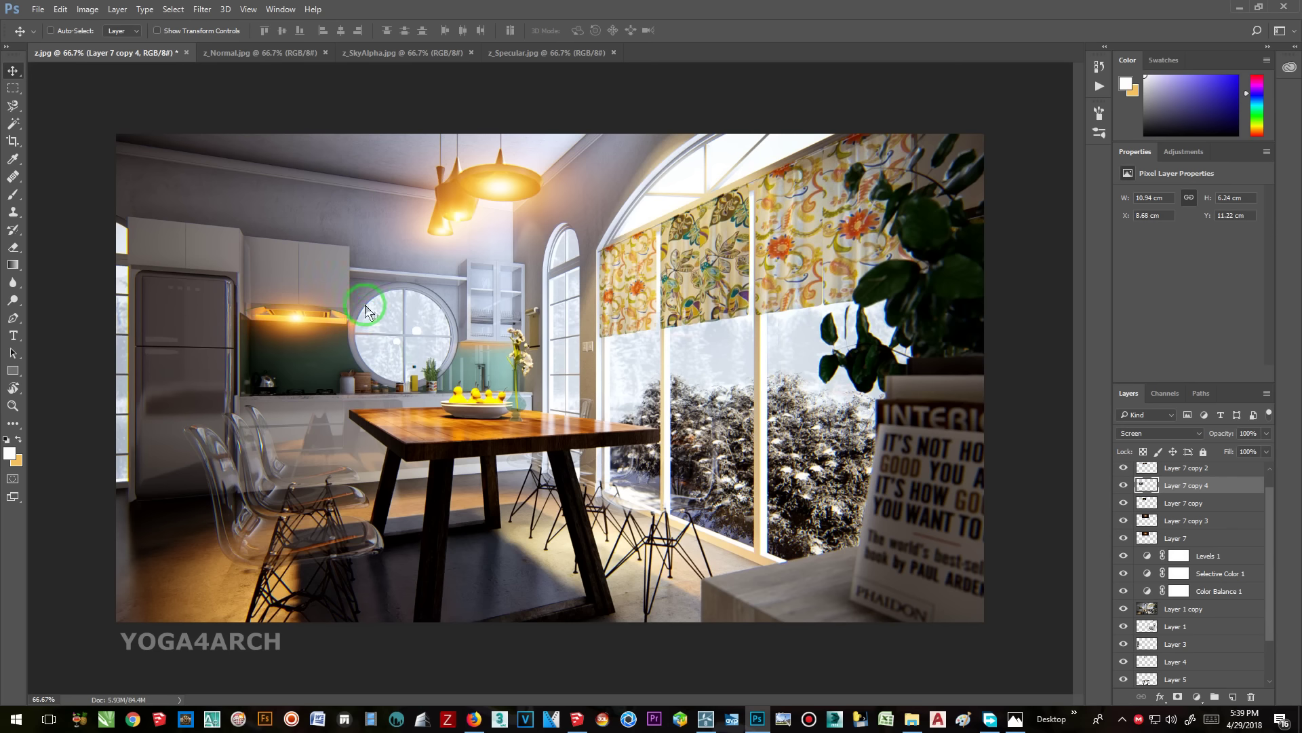
left_click(1265, 433)
mouse_move(1263, 451)
left_mouse_down()
mouse_move(1235, 454)
mouse_move(1251, 451)
left_mouse_up()
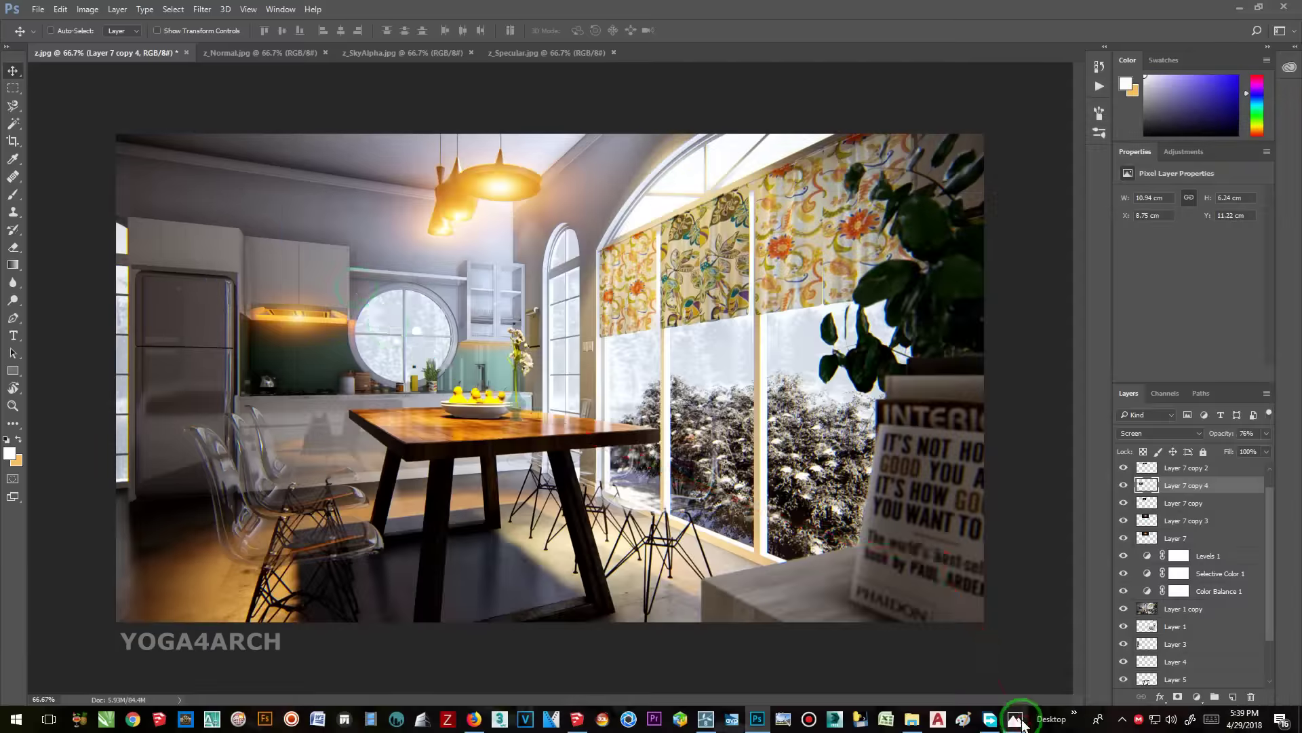
- Desaturate the top glow with Hue/Saturation, raise its fill to 73%, and check the reference photo
left_click_drag(936, 553, 158, 129)
left_click(88, 9)
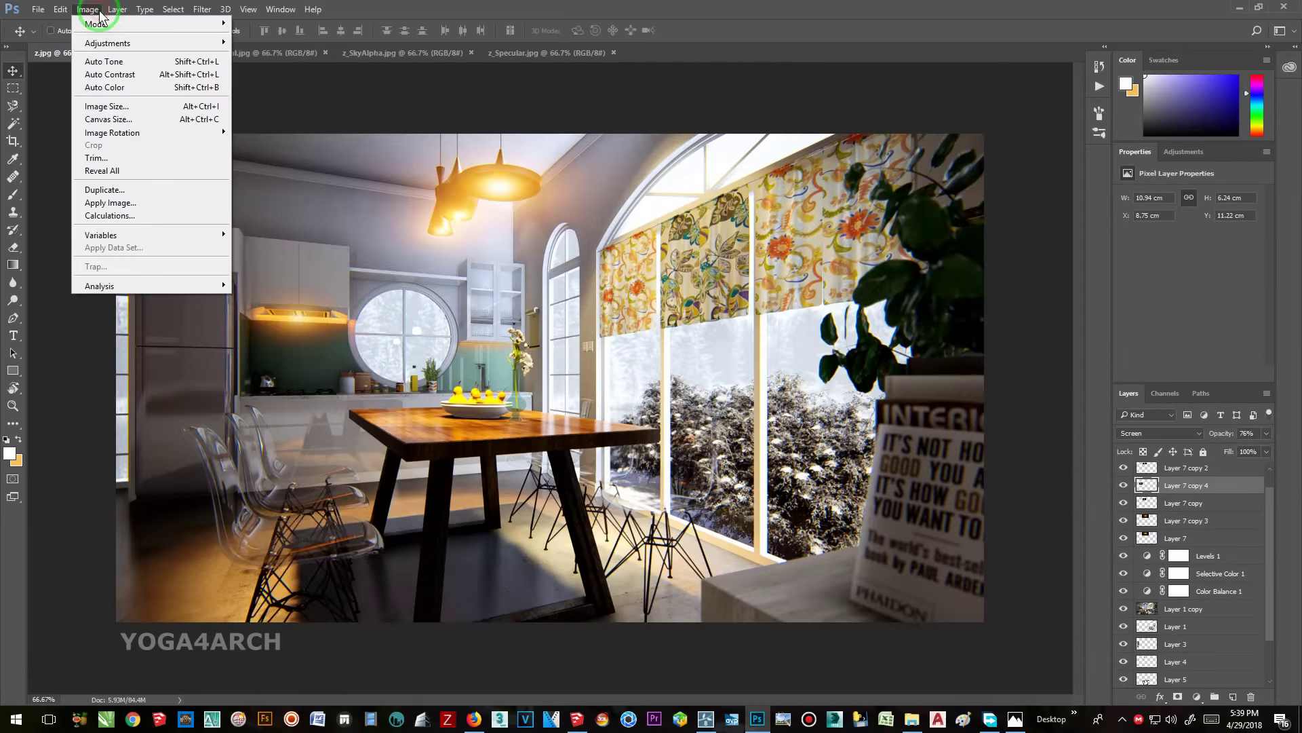
left_click(302, 113)
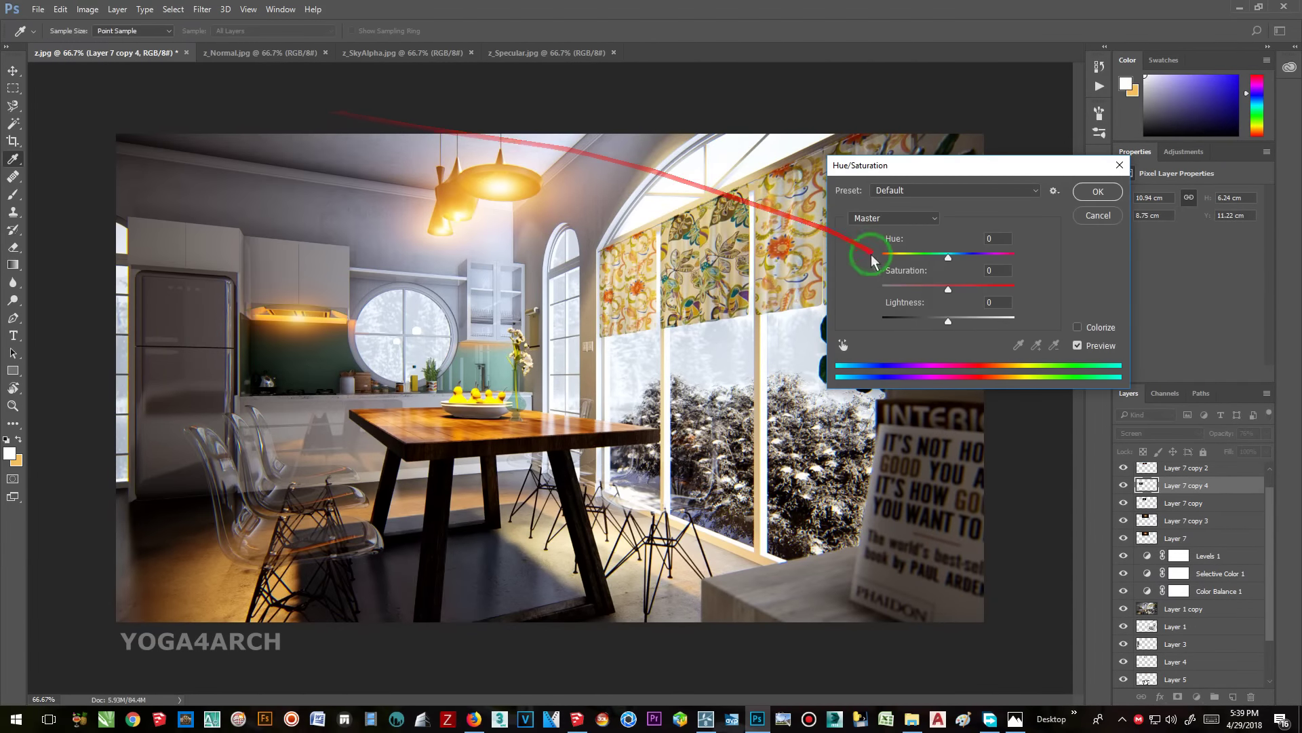
mouse_move(948, 285)
left_mouse_down()
mouse_move(903, 290)
mouse_move(940, 288)
mouse_move(955, 260)
left_mouse_up()
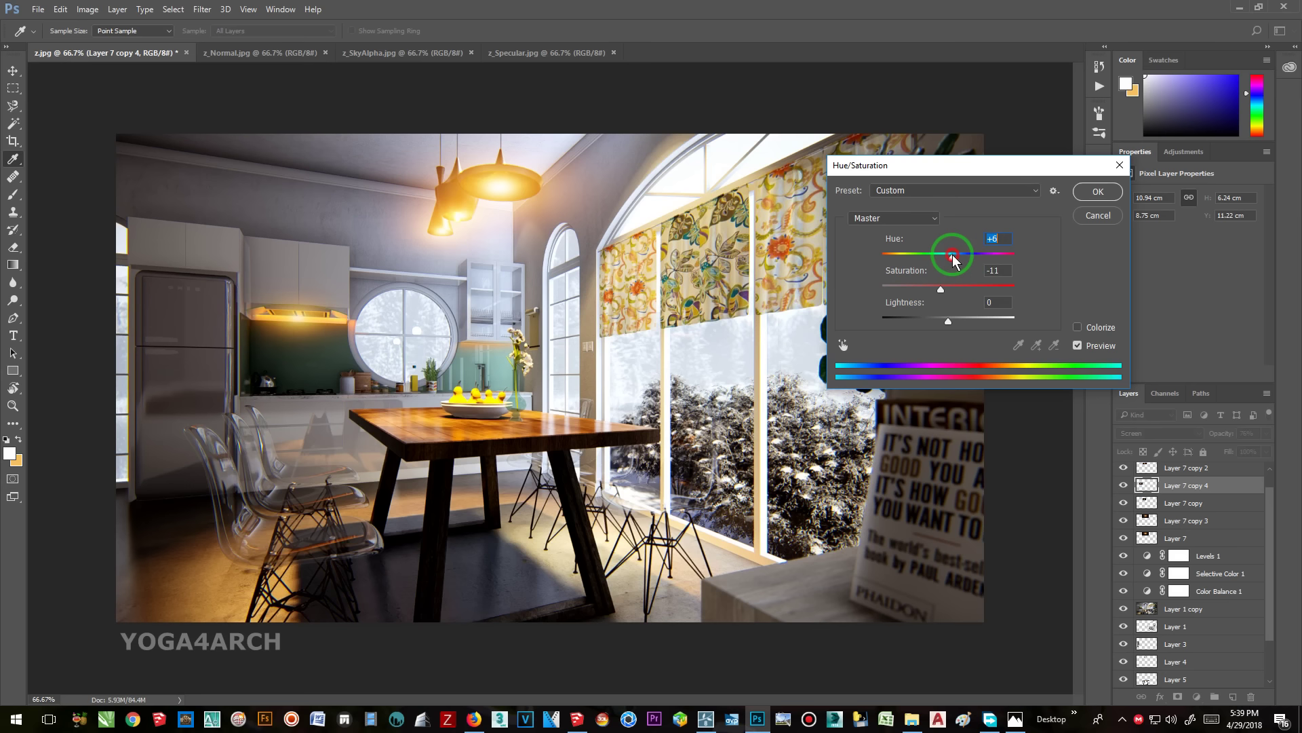
left_click(1267, 452)
left_click_drag(1238, 471, 1251, 469)
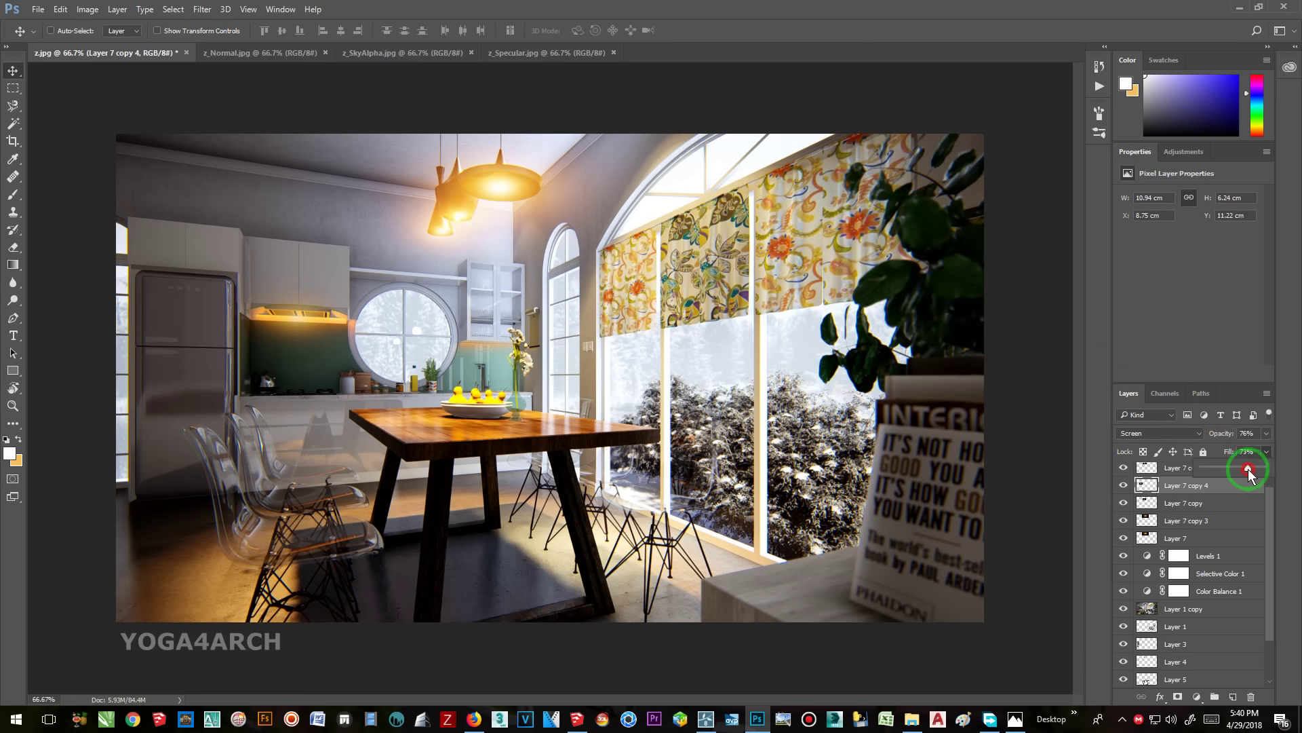
left_click(1015, 719)
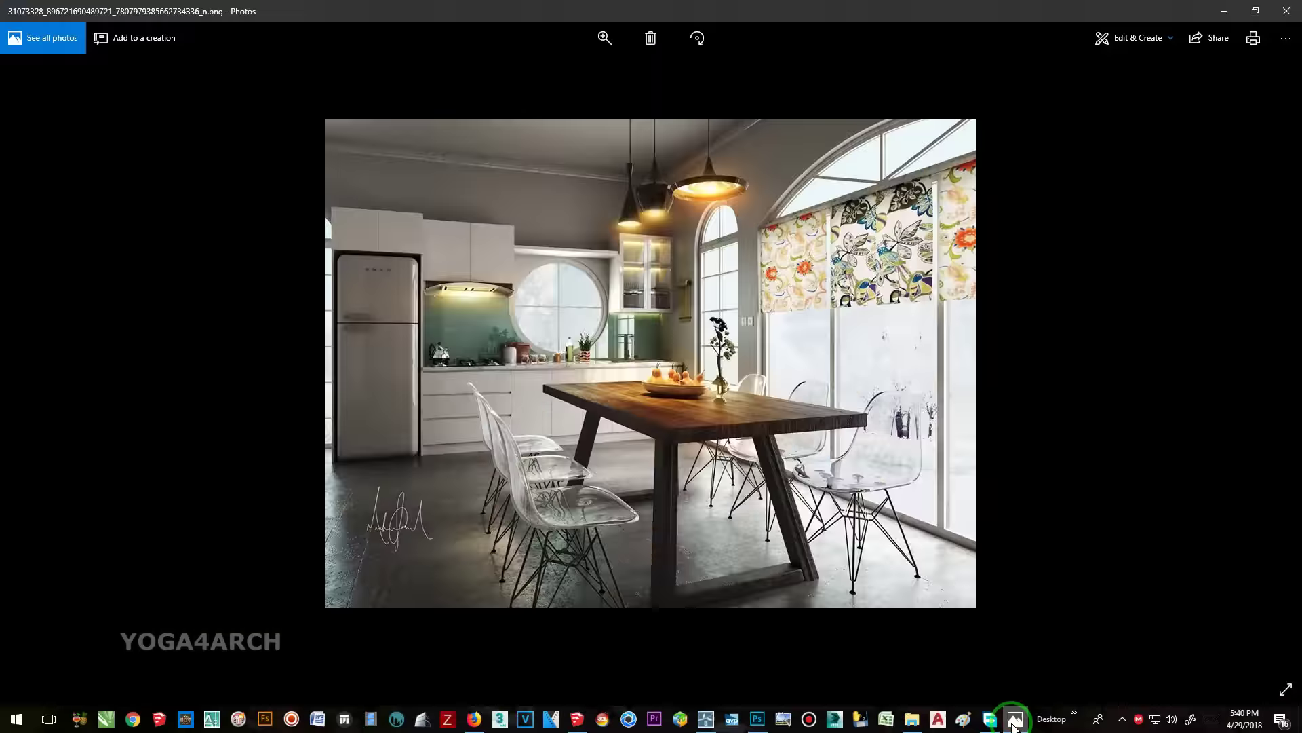
left_click(1015, 719)
left_click(1219, 614)
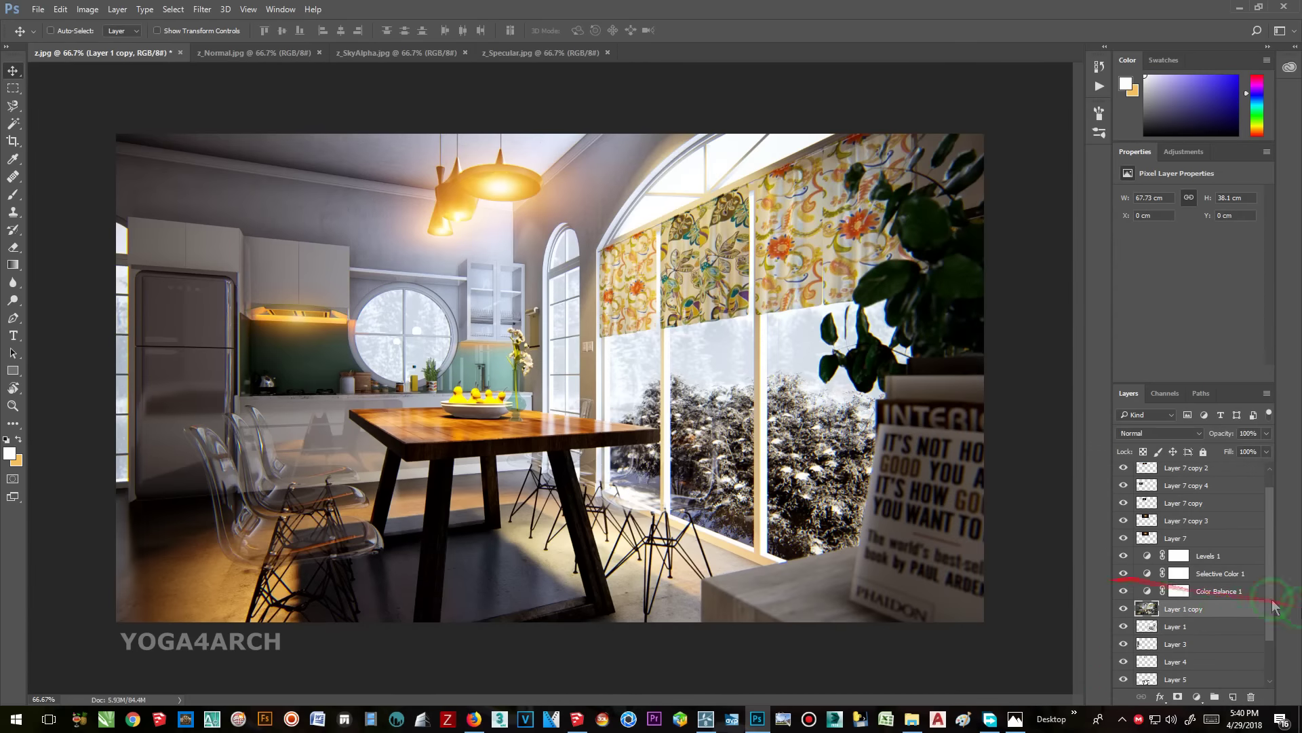
- Show the ID map, select the fruit bowl by colour at tolerance 100, and copy it to a new layer
left_click(1136, 467)
key("ctrl+v")
left_click(13, 124)
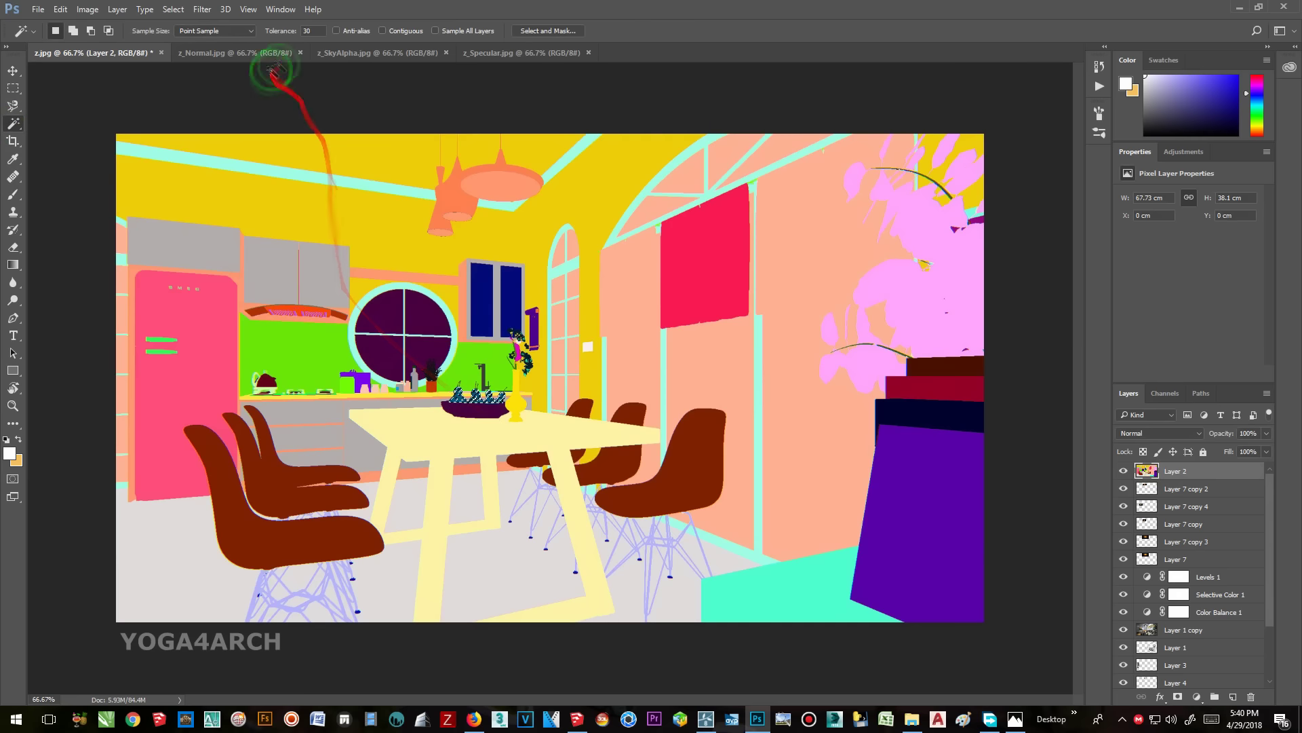
left_click_drag(307, 31, 297, 31)
type("100")
left_click(461, 401)
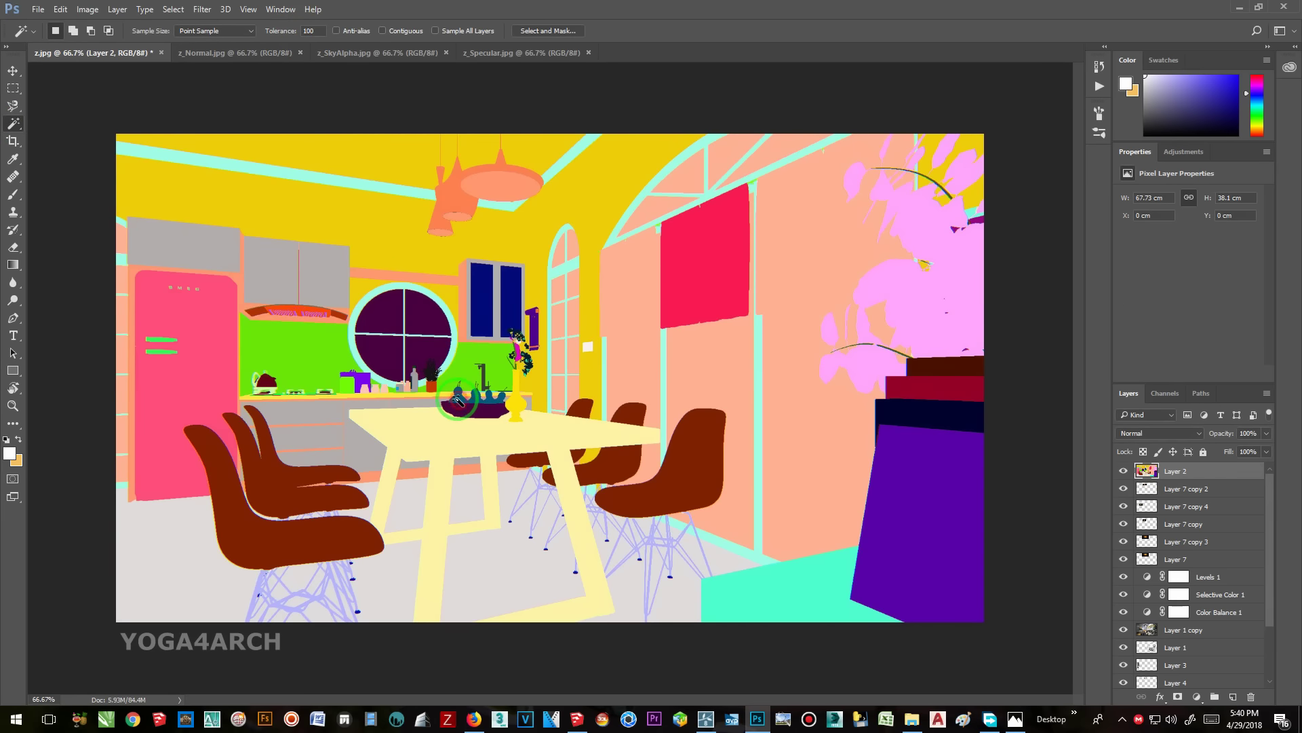
left_click(1227, 634)
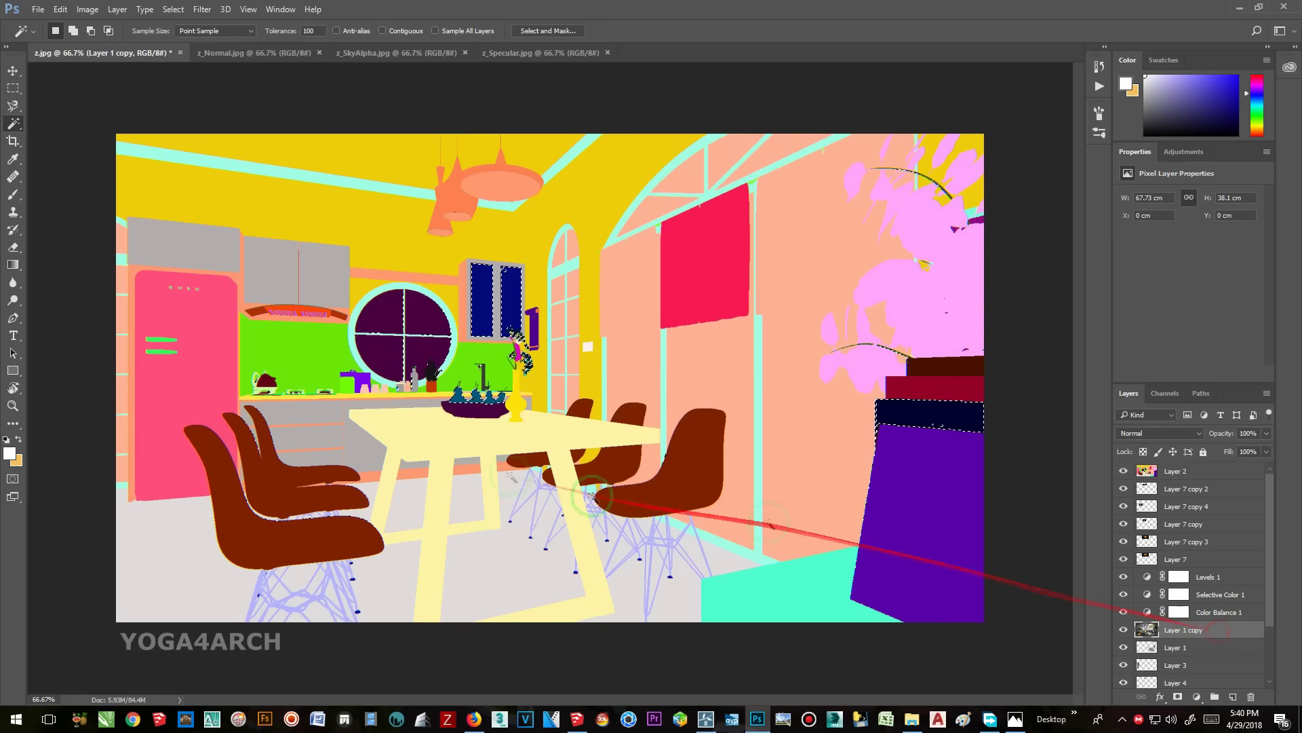
right_click(719, 417)
left_click(577, 356)
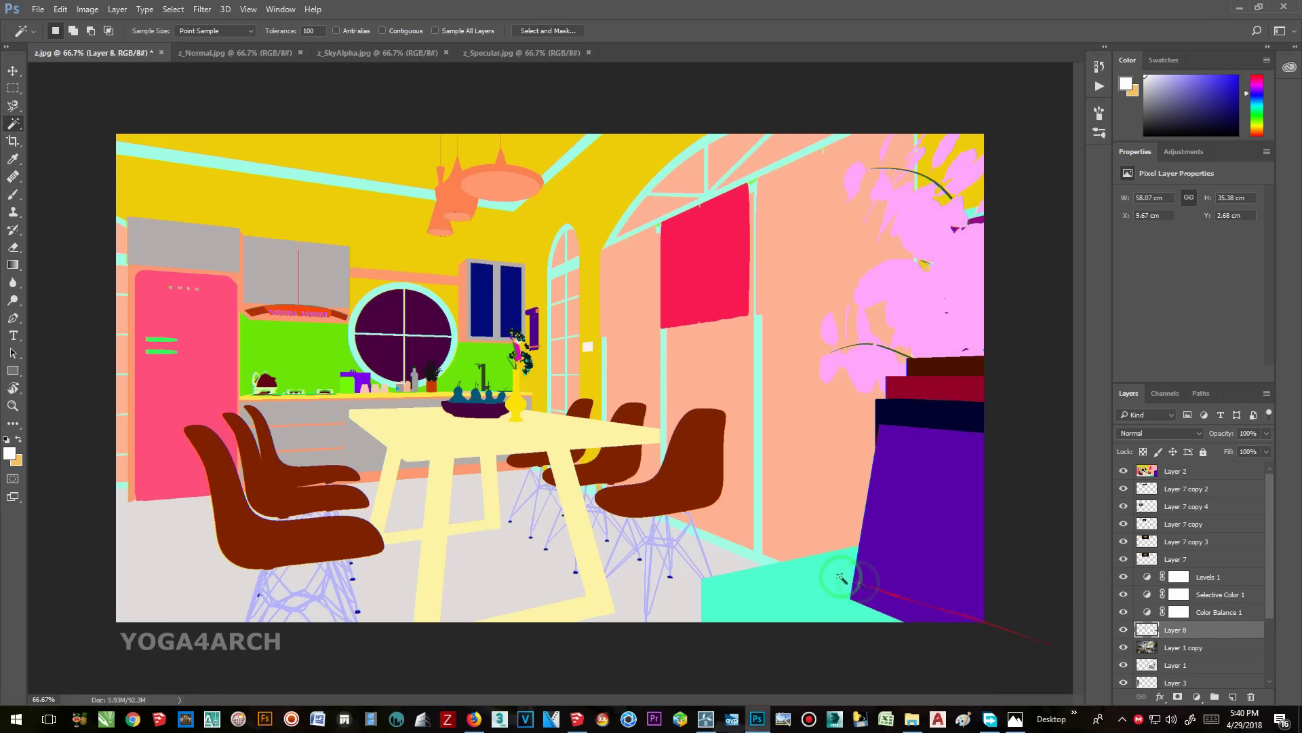
- Magnetic-lasso the fruit bowl, cut it to a new layer via Layer via Cut, and hide the ID map
left_click(12, 105)
mouse_move(453, 385)
left_mouse_down()
mouse_move(488, 453)
mouse_move(536, 422)
left_mouse_up()
right_click(478, 402)
left_click(559, 522)
left_click(1123, 631)
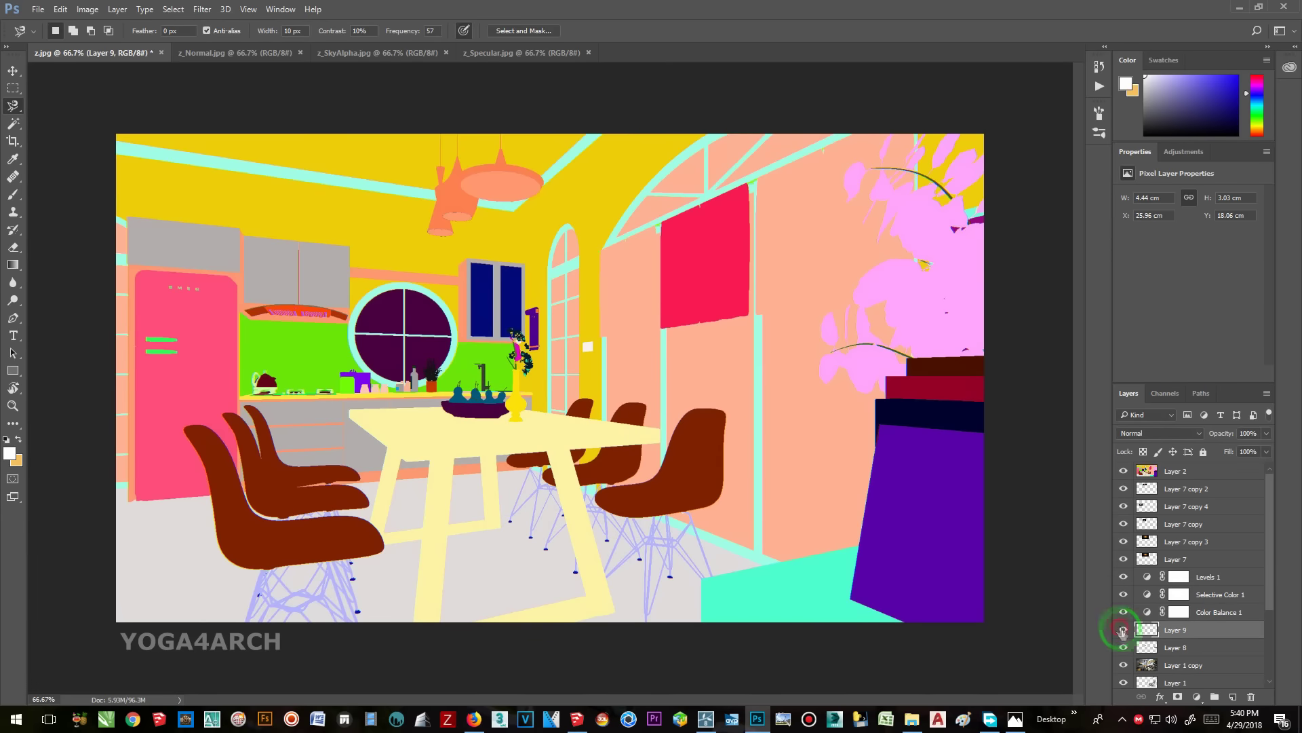
left_click(1123, 471)
left_click(1124, 629)
- Set Layer 9's blend mode to Multiply after trying Soft Light
left_click(1123, 629)
left_click(1176, 433)
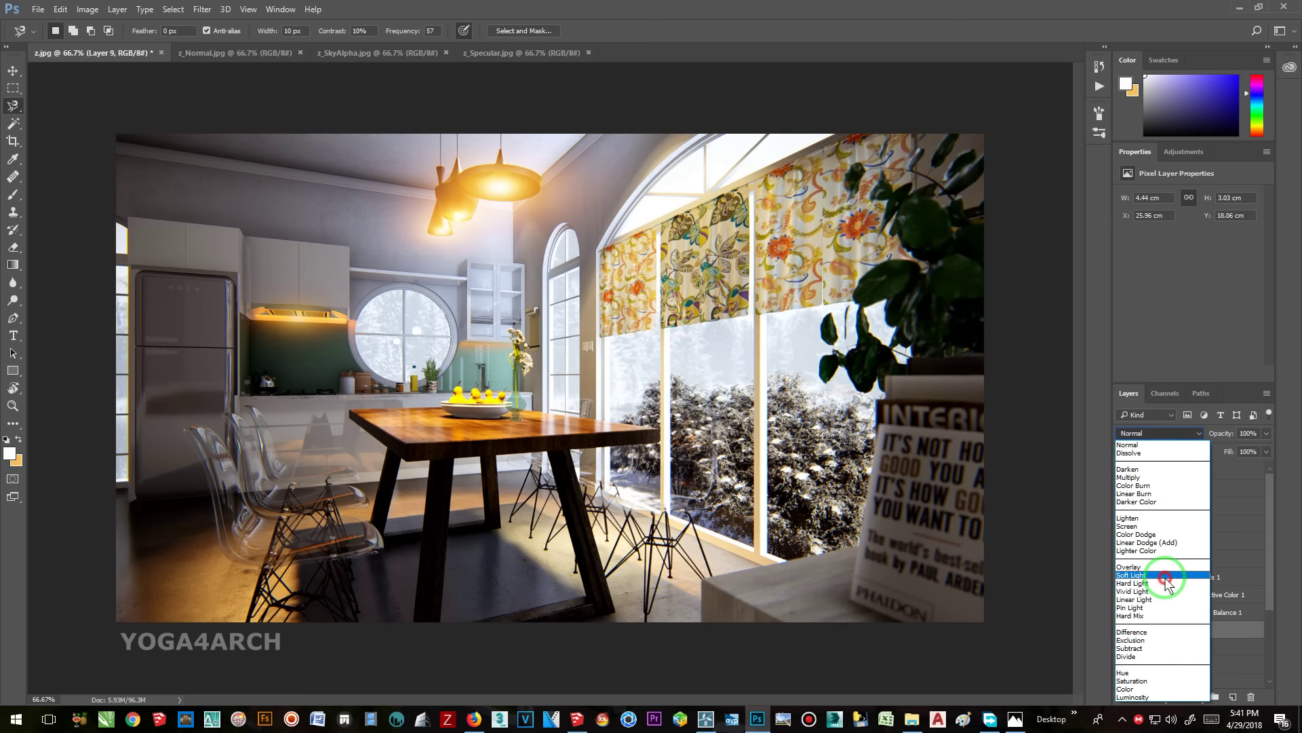
left_click(1164, 574)
left_click(1167, 434)
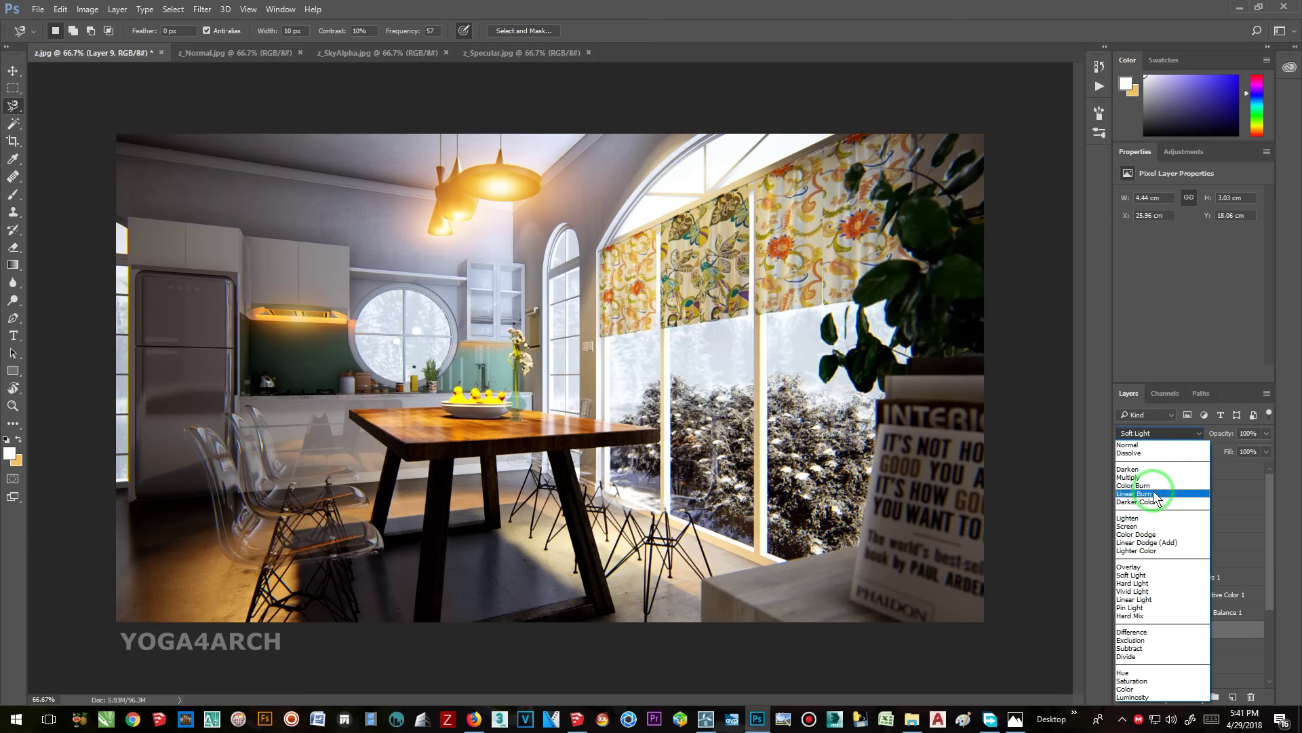
left_click(1155, 477)
- Duplicate the Multiply fruit bowl layer and lower the copy's fill to 64%
left_click(1175, 649)
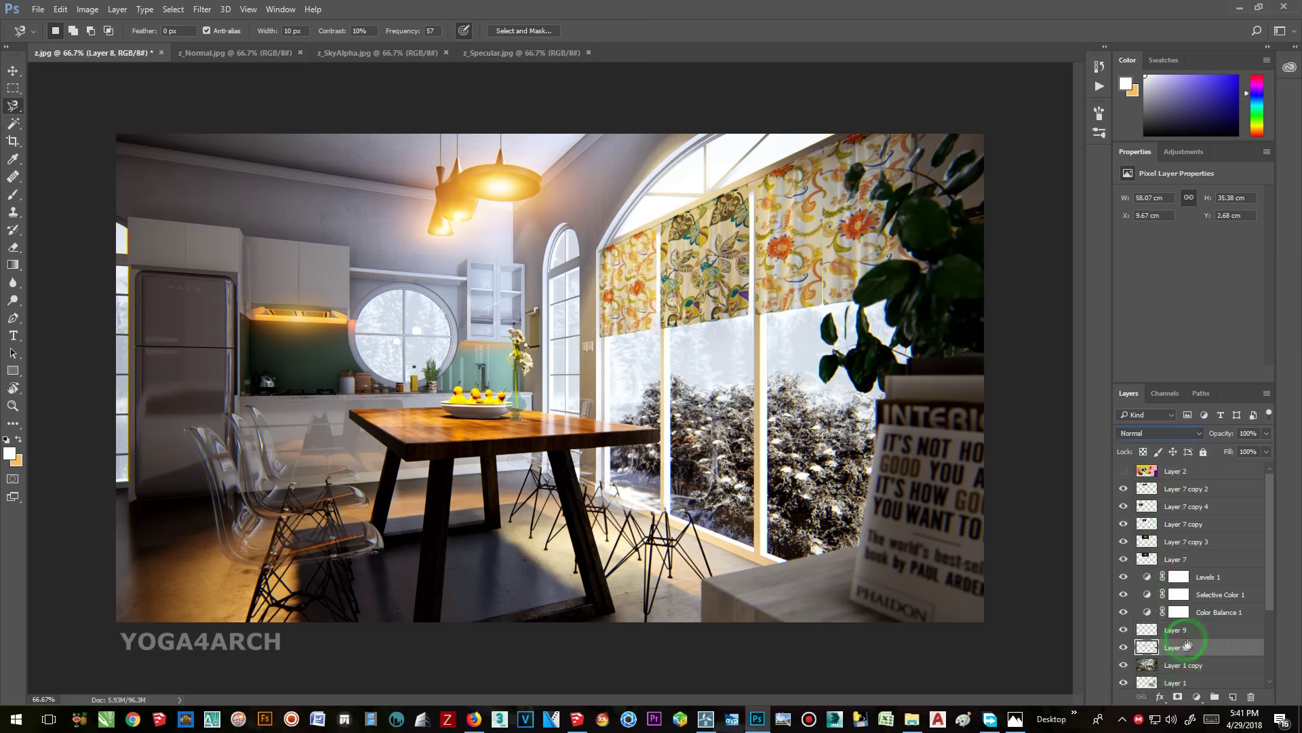
left_click_drag(1214, 638, 1233, 697)
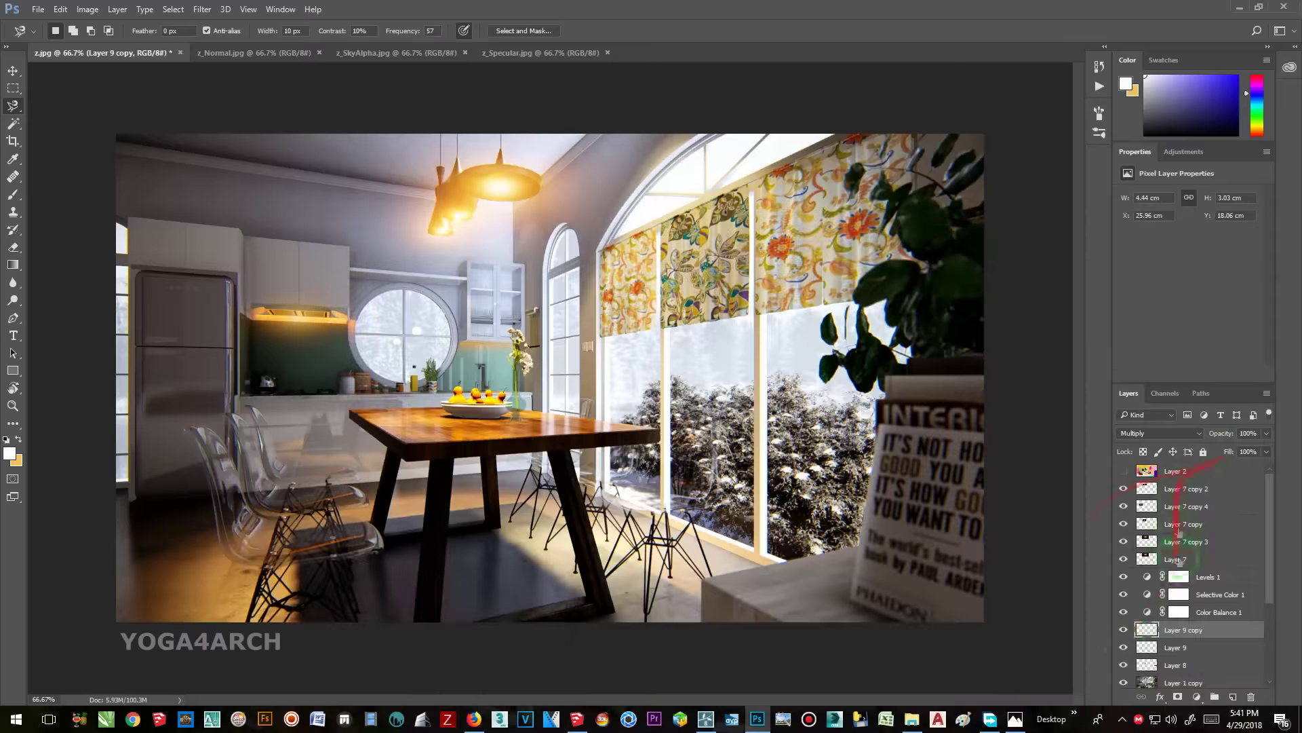
left_click(1123, 629)
left_click_drag(1266, 451, 1244, 475)
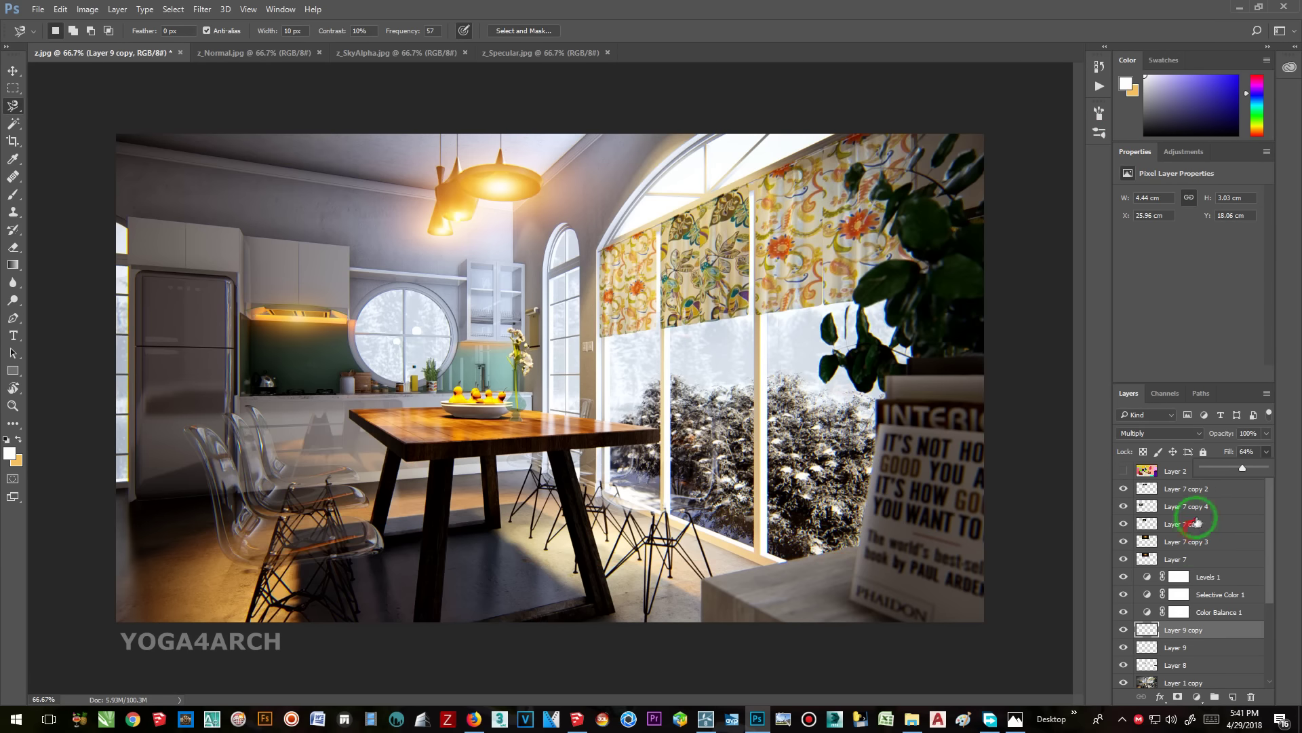
- Toggle Selective Color, Color Balance and Levels on and off to compare their effect
left_click(1217, 594)
left_click(1122, 595)
left_click(1122, 596)
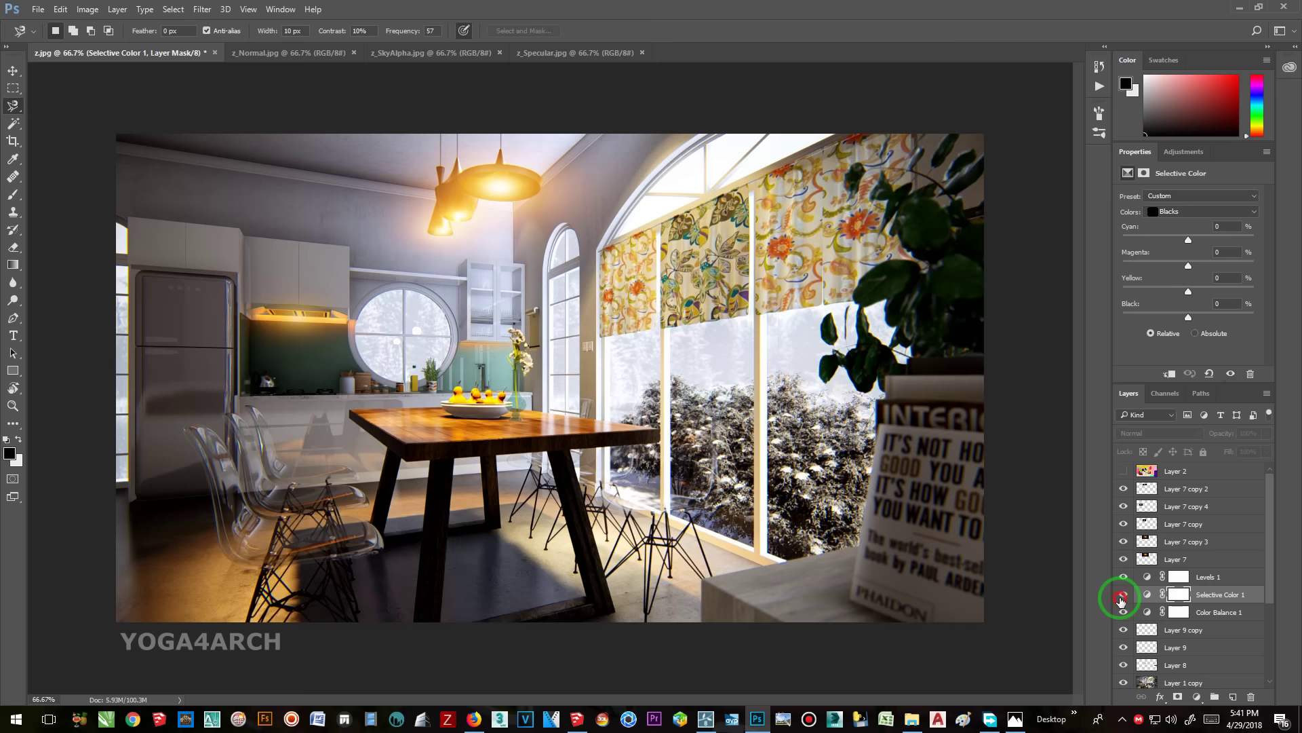
left_click(1121, 613)
left_click(1121, 612)
left_click(1121, 613)
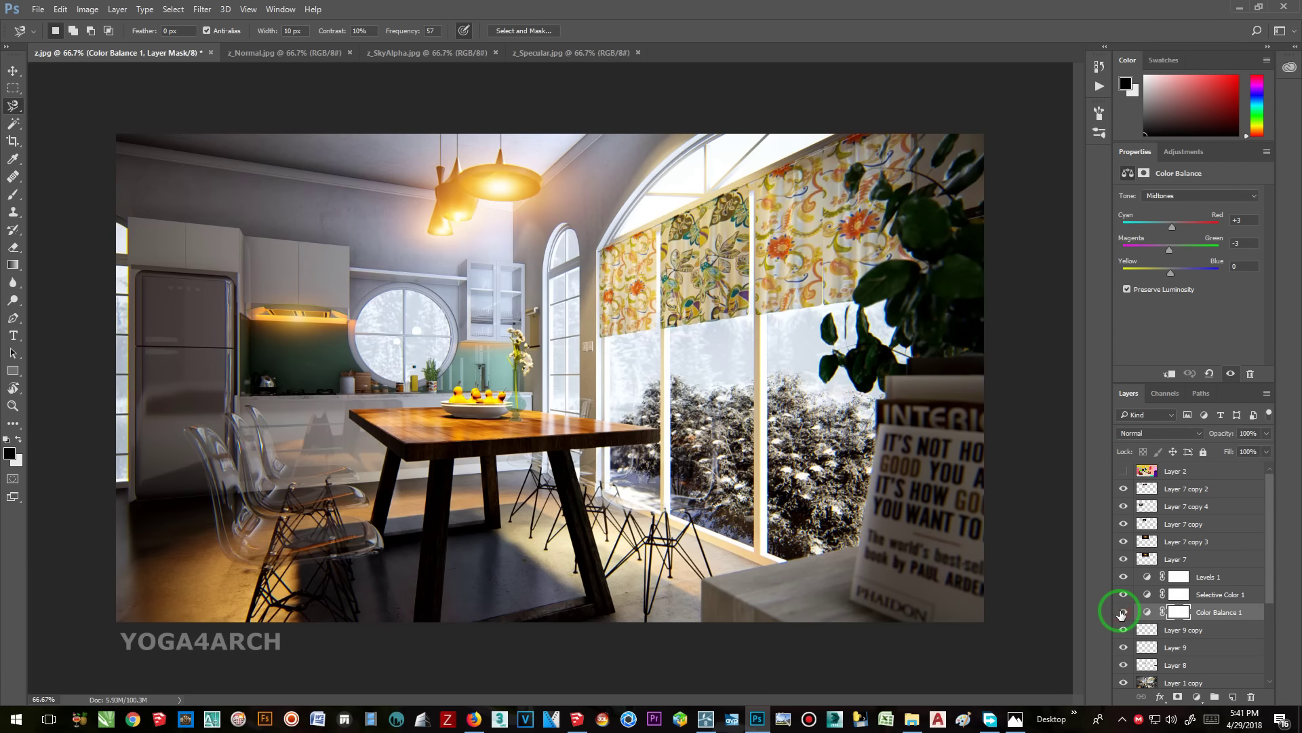
left_click(1120, 613)
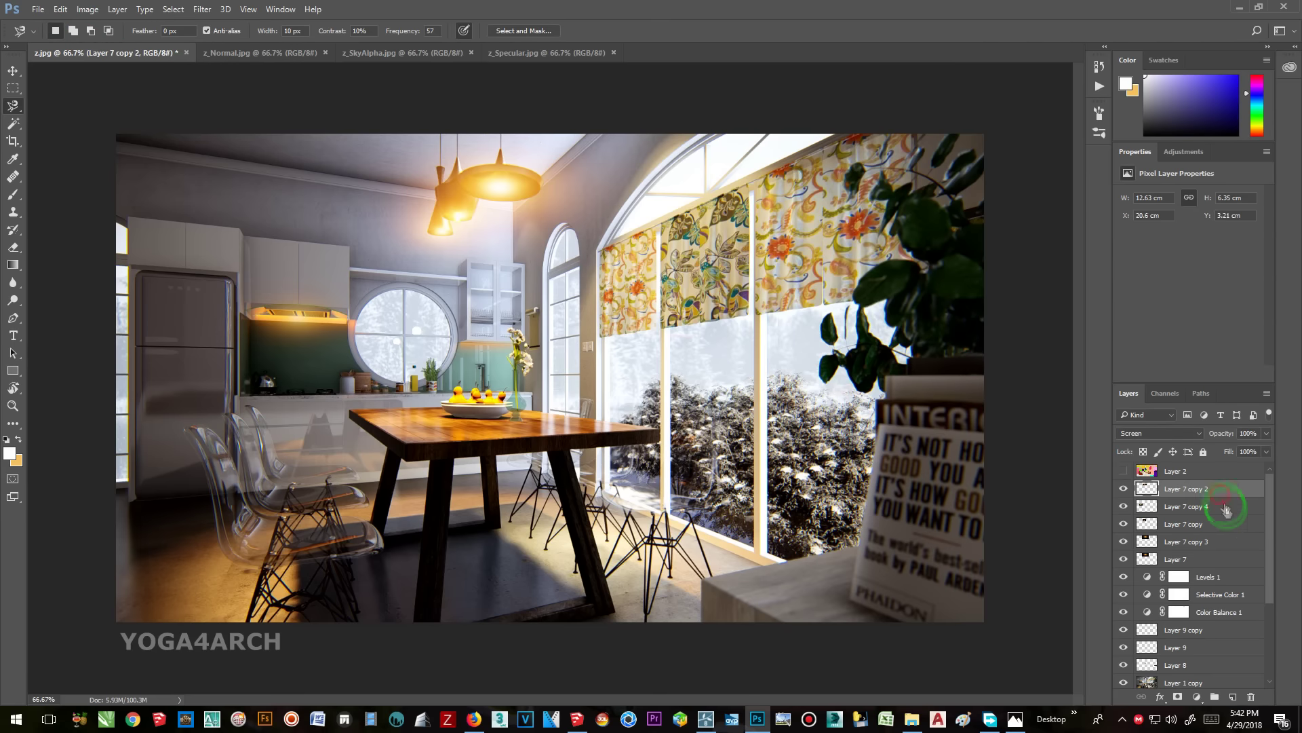
left_click(1215, 577)
left_click(1120, 577)
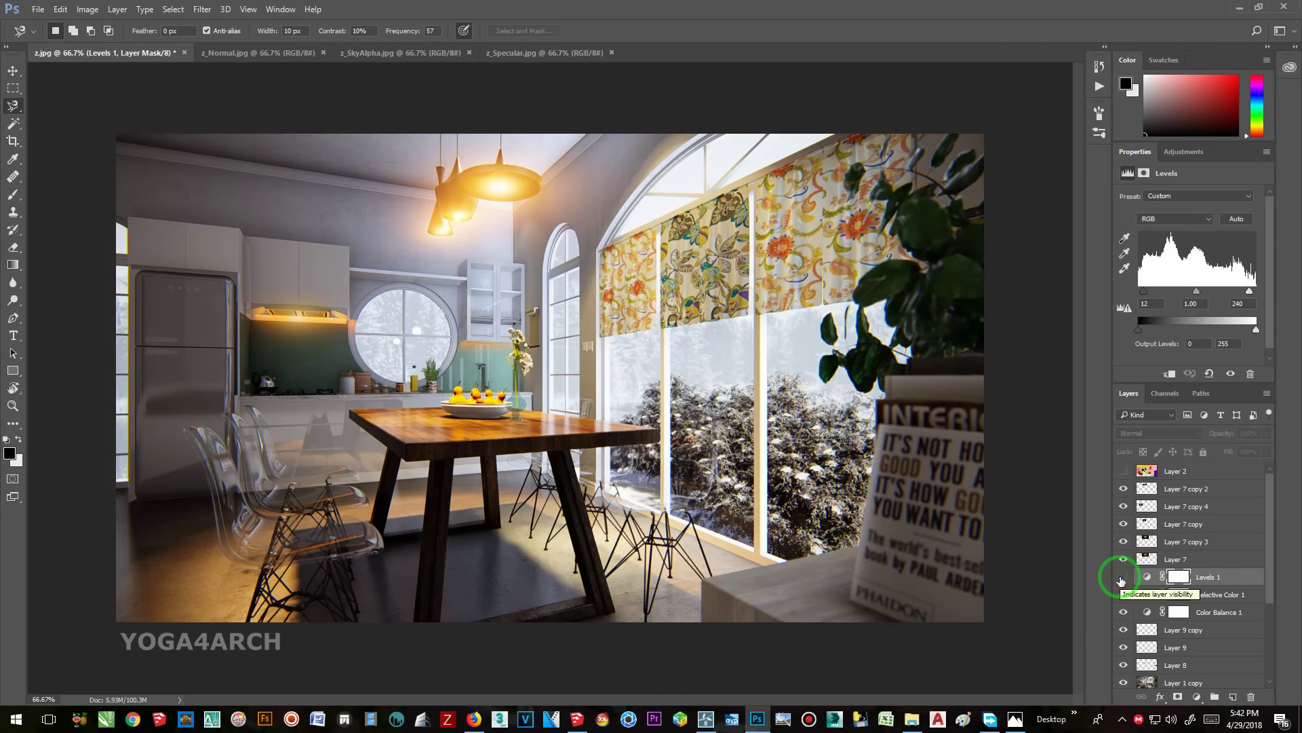
left_click(1121, 578)
- Set Levels 1 inputs to 12 / 0.93 / 233 and add empty Layer 10 above the top flare layer
left_click_drag(1197, 291, 1201, 294)
left_click(1242, 304)
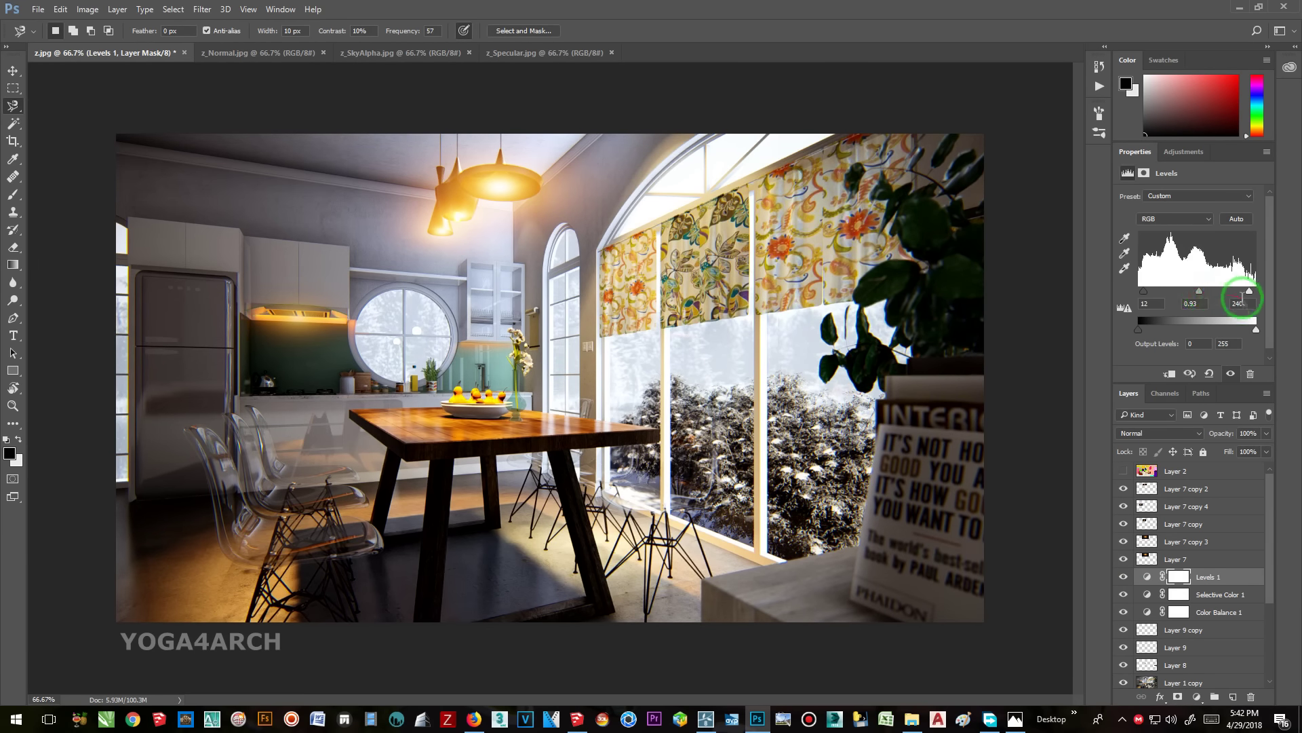
type("233")
left_click_drag(1143, 296, 1141, 297)
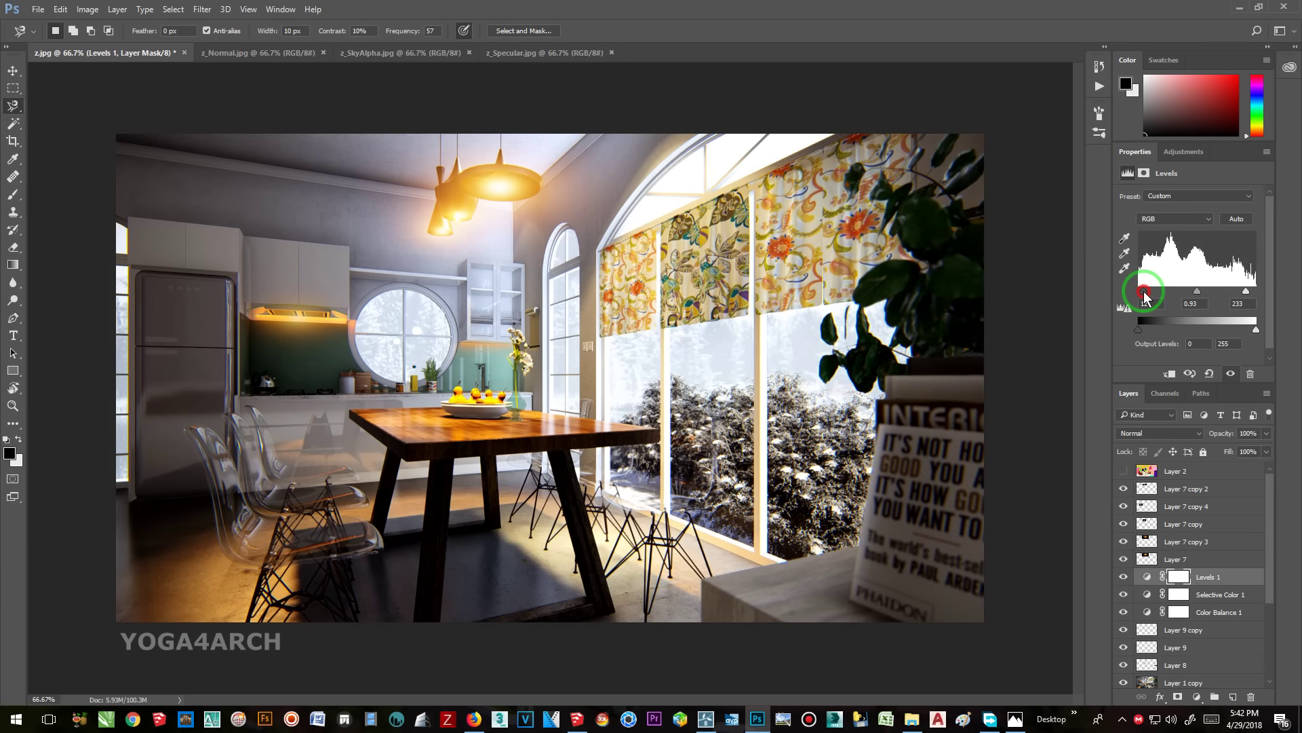
left_click(1124, 271)
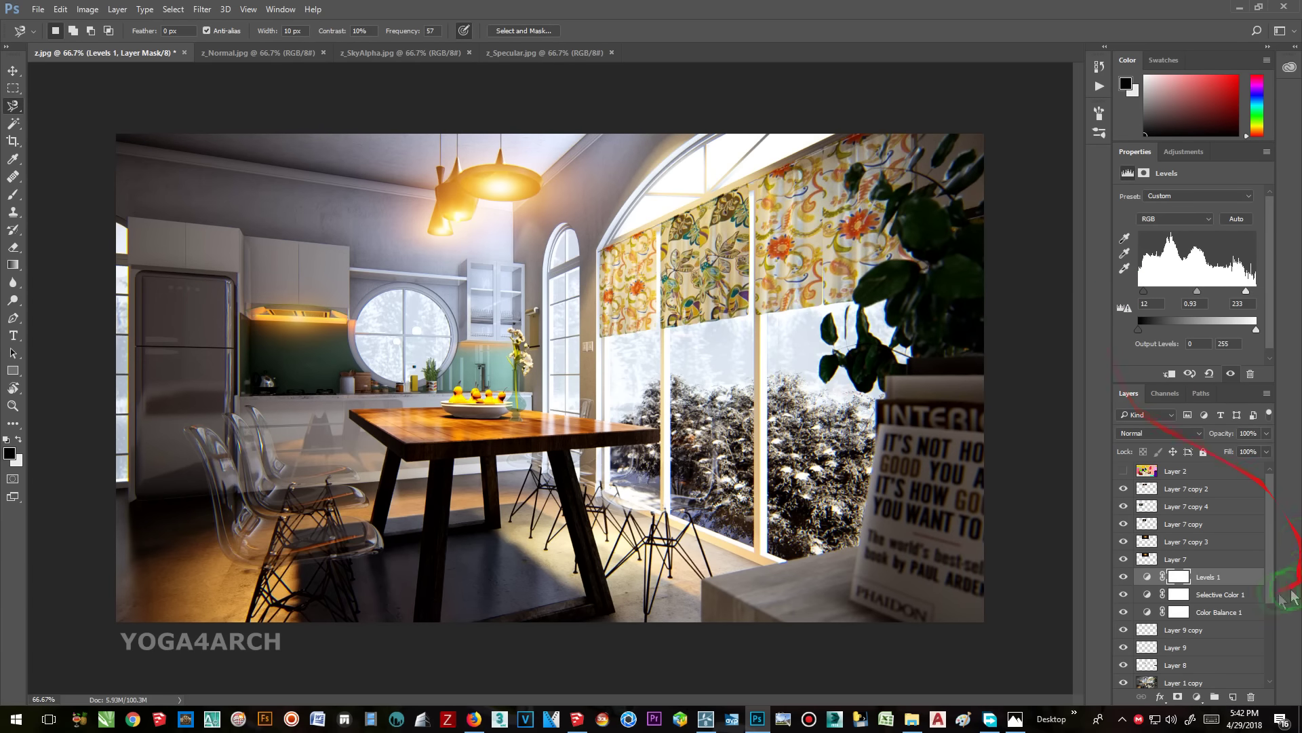
left_click(1221, 490)
left_click(1235, 697)
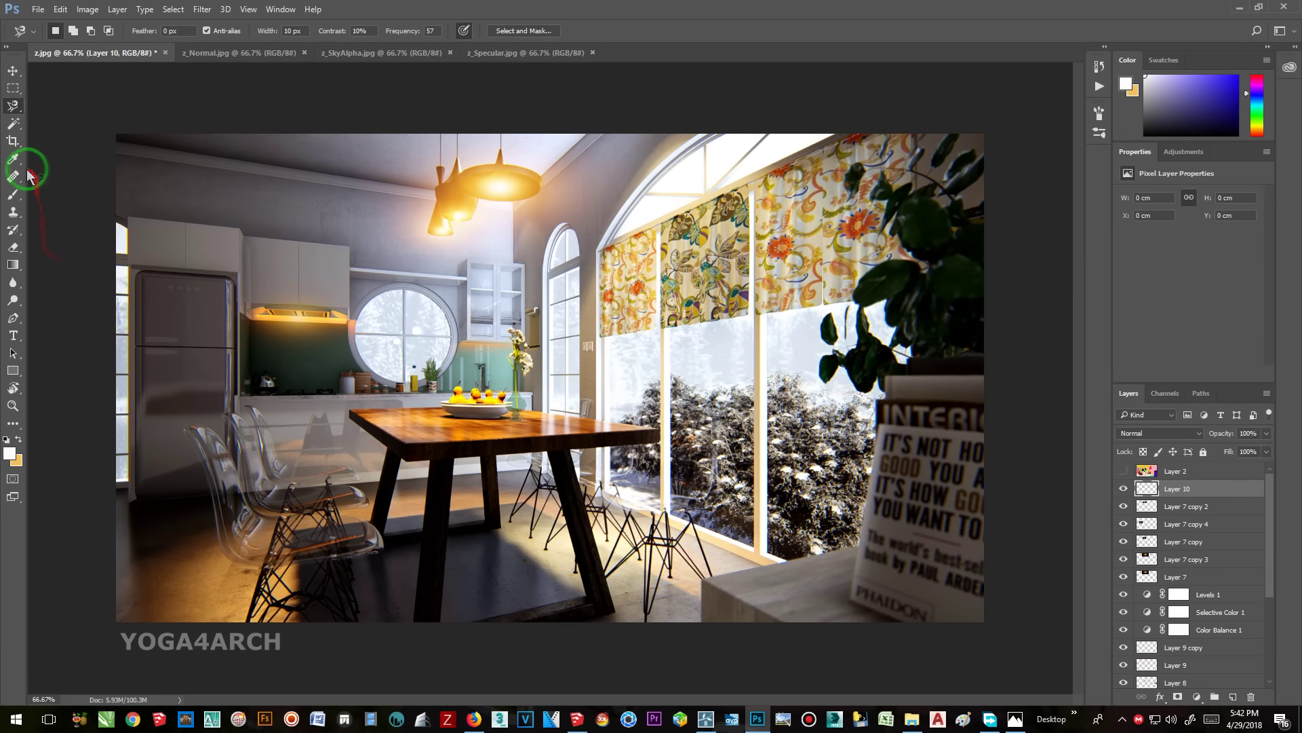
- Brush soft light onto Layer 10 near the chairs and set it to Soft Light blending
left_click(12, 194)
mouse_move(590, 311)
left_mouse_down()
mouse_move(619, 377)
mouse_move(698, 343)
mouse_move(669, 407)
mouse_move(801, 380)
mouse_move(787, 434)
mouse_move(848, 421)
mouse_move(849, 293)
mouse_move(766, 170)
mouse_move(651, 186)
mouse_move(567, 278)
mouse_move(561, 374)
left_mouse_up()
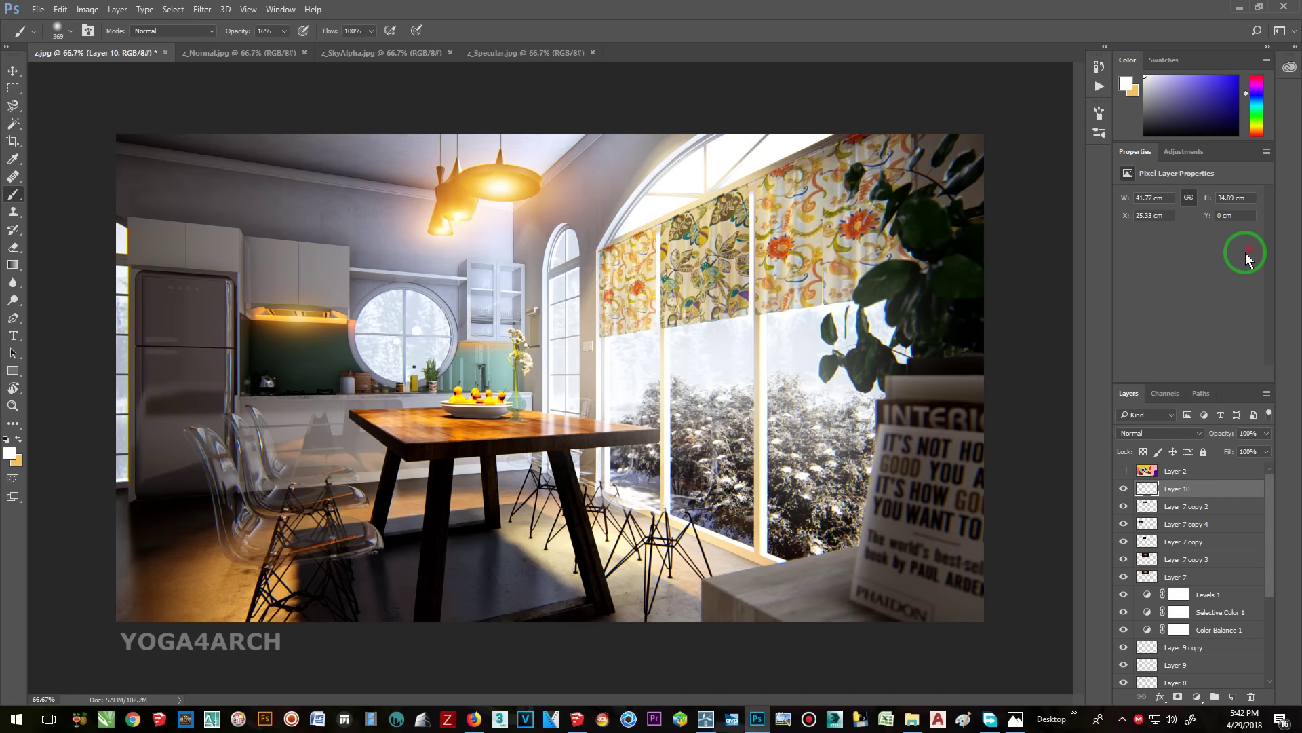
left_click(614, 466)
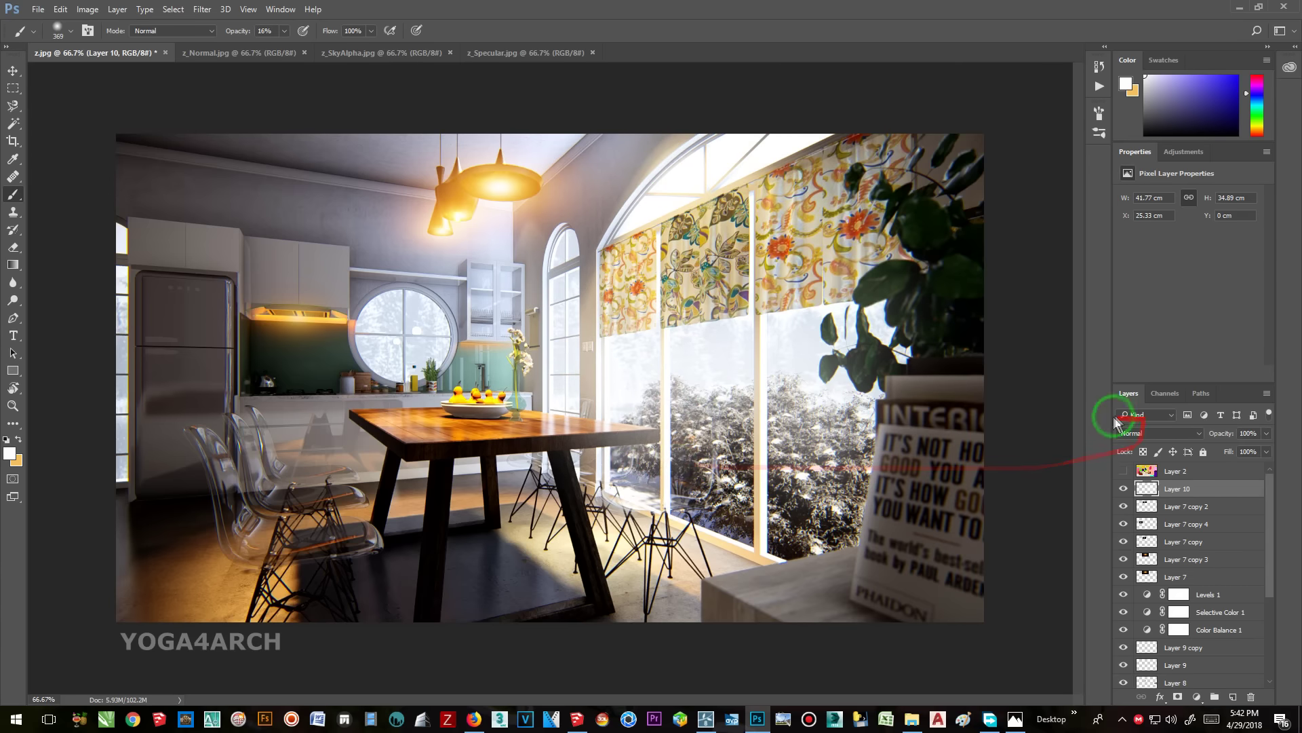
left_click(1197, 434)
left_click(1166, 549)
- Duplicate Layer 10 and set the copy to Screen at 68% opacity
left_click_drag(1214, 487, 1233, 696)
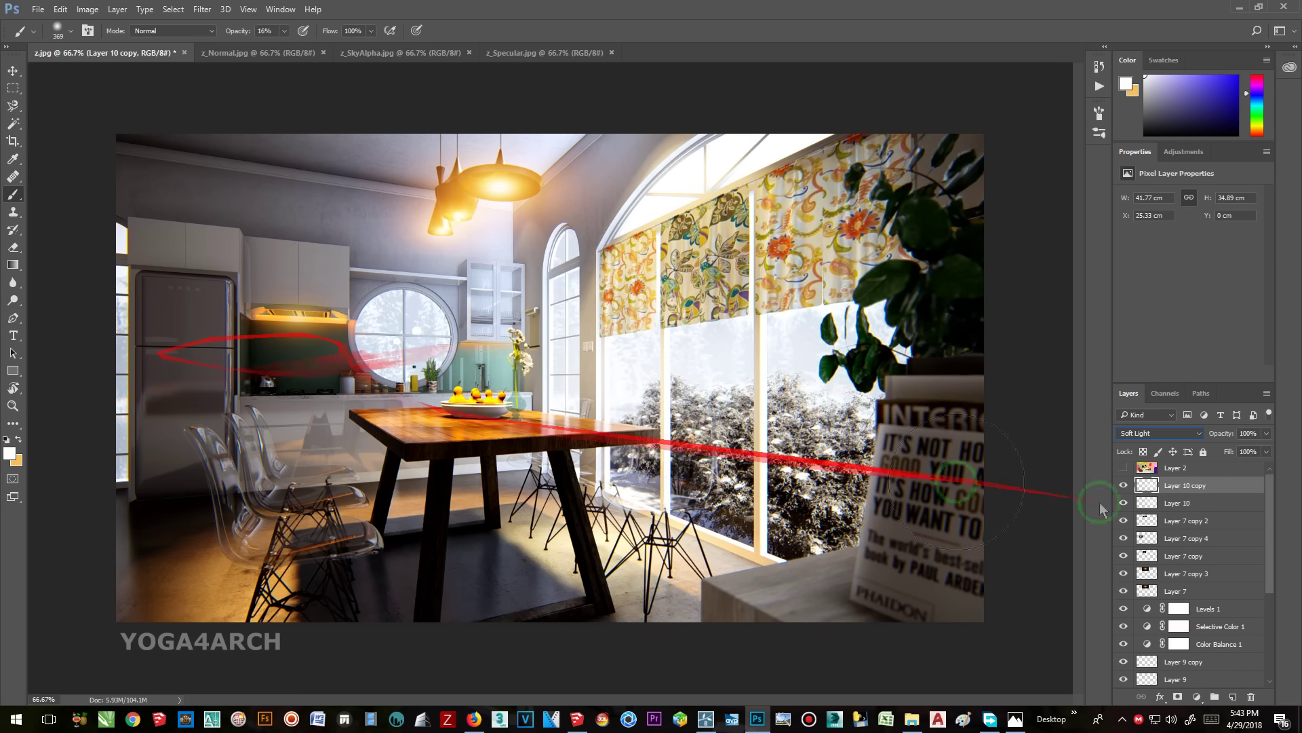
left_click(1156, 433)
left_click(1176, 526)
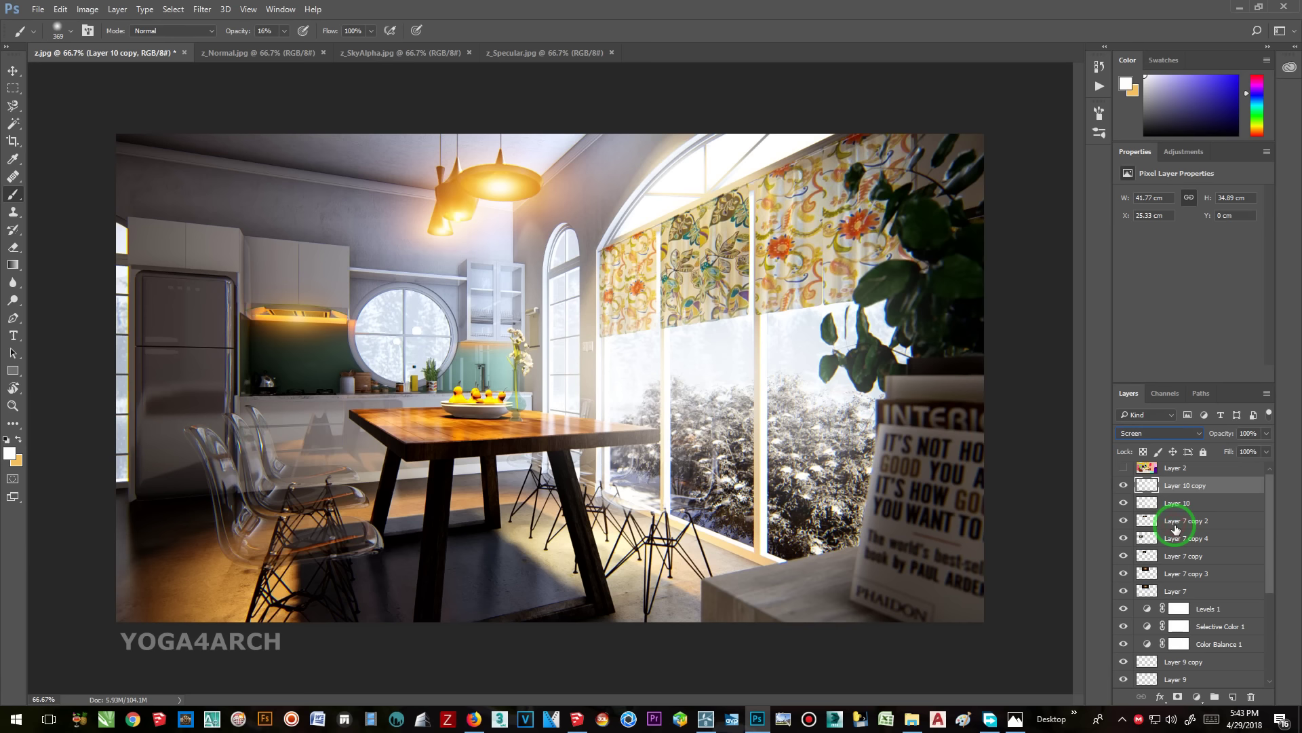
left_click(1266, 433)
left_click_drag(1260, 449, 1247, 450)
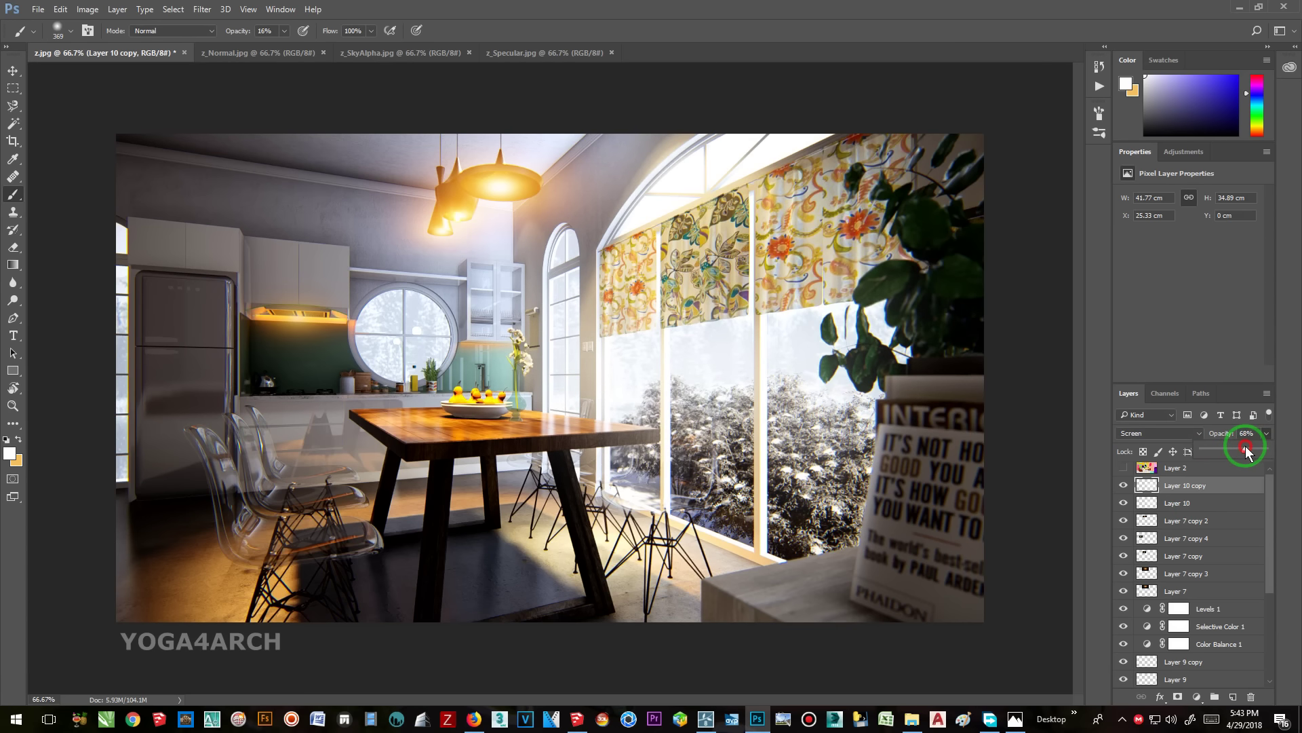
left_click(38, 9)
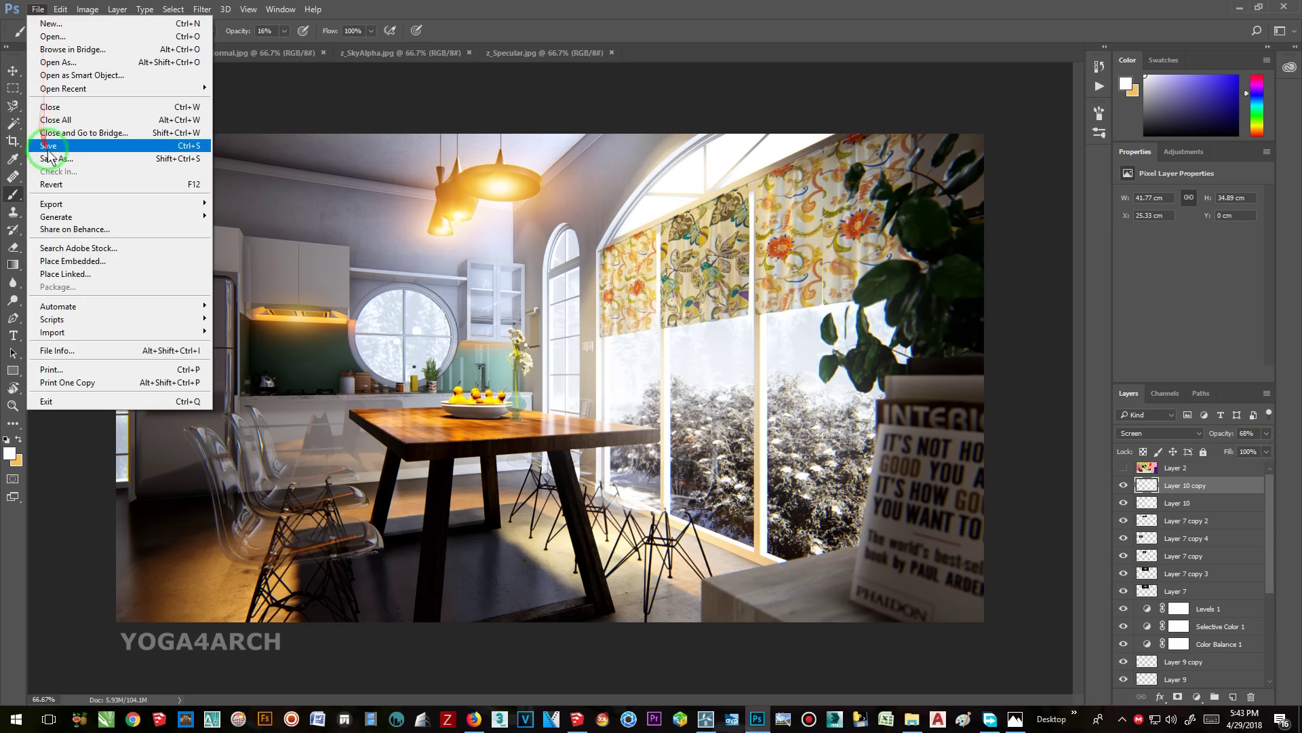
- Save As JPEG into DININGROOM, accepting Maximum quality 10 in JPEG Options
left_click(47, 148)
left_click(135, 550)
left_click(137, 533)
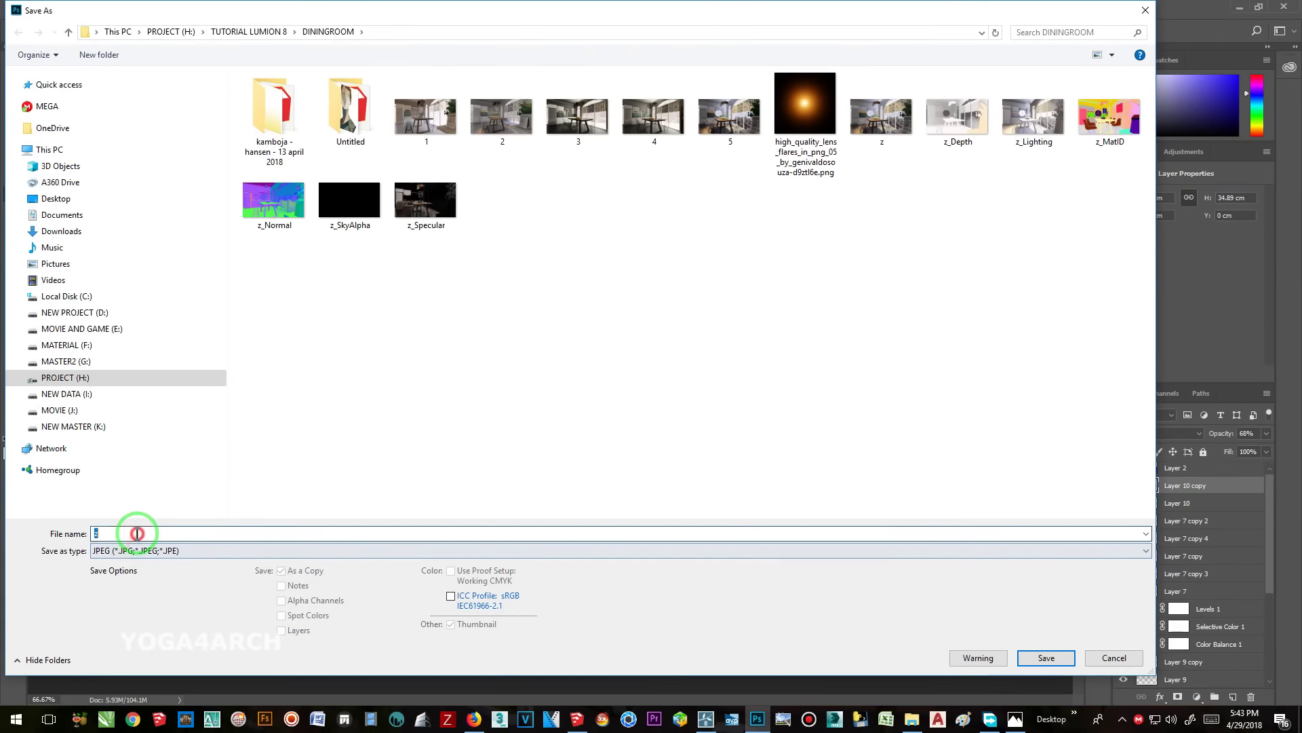
key("Return")
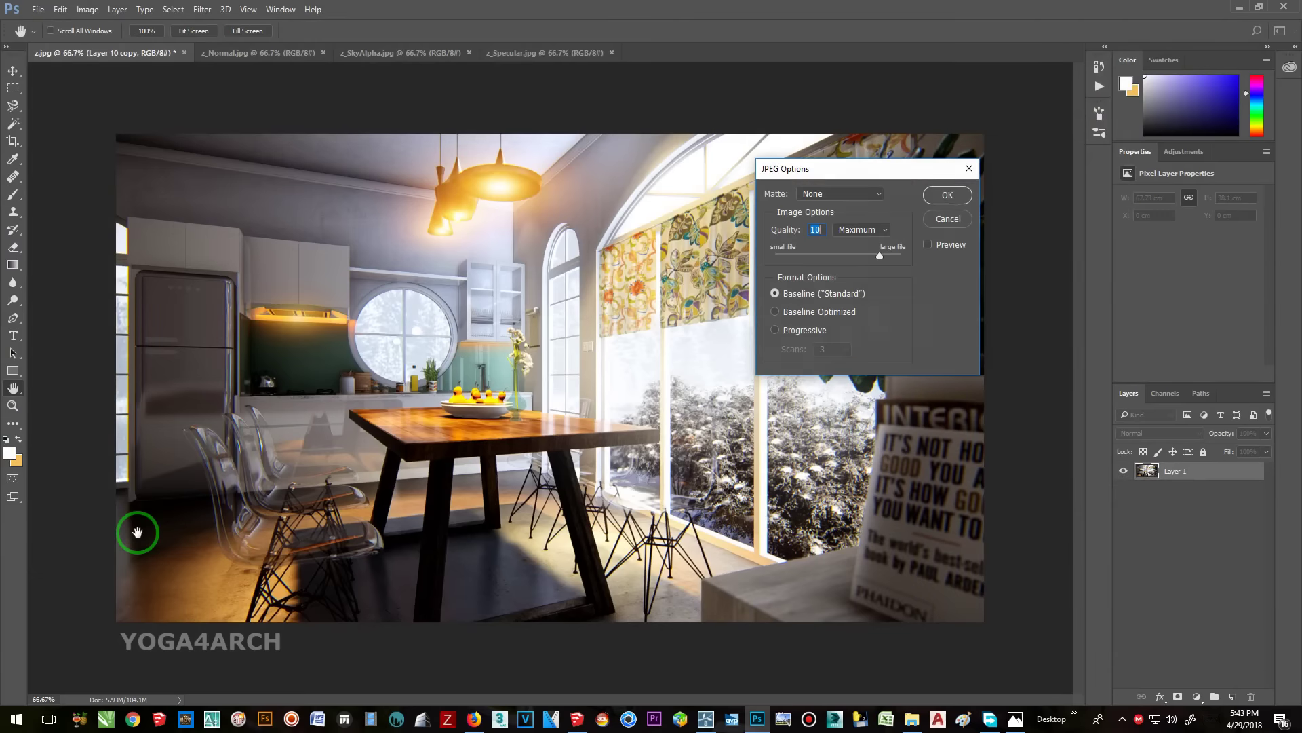
left_click(948, 197)
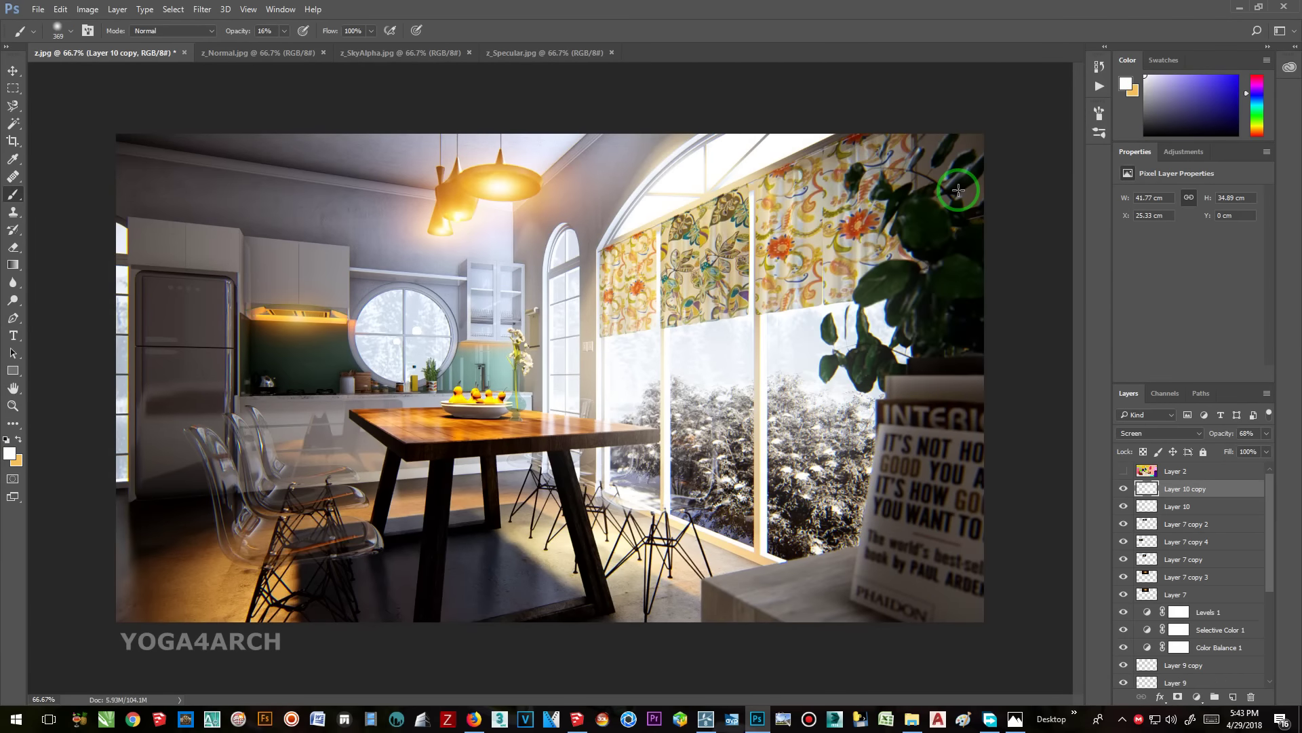